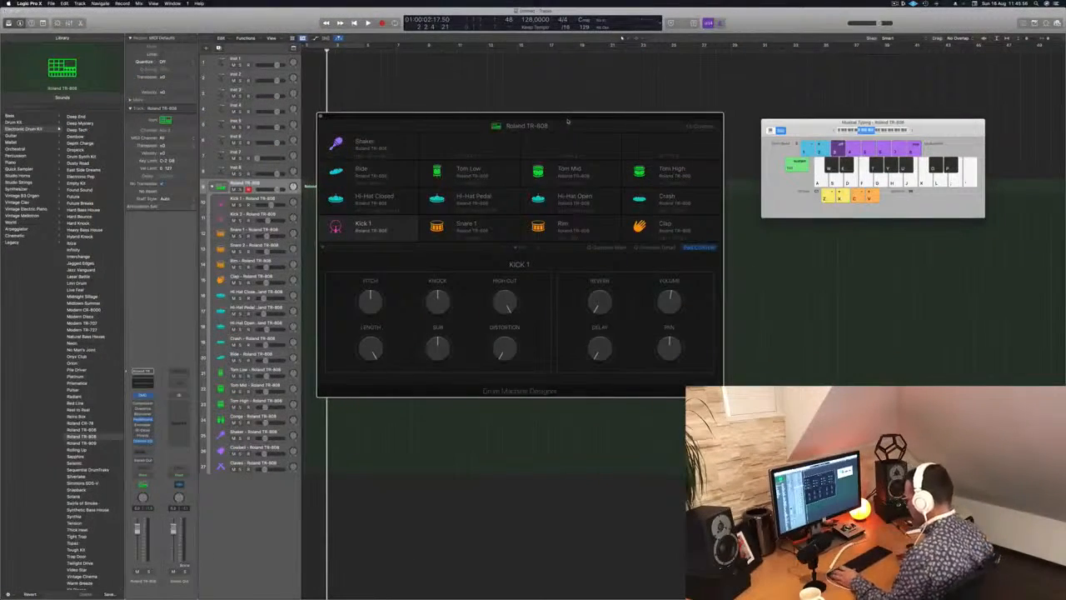
# Play the Kick 1 sound of the Roland TR-808 kit several times with Musical Typing.
pyautogui.press('a')
pyautogui.press('a')
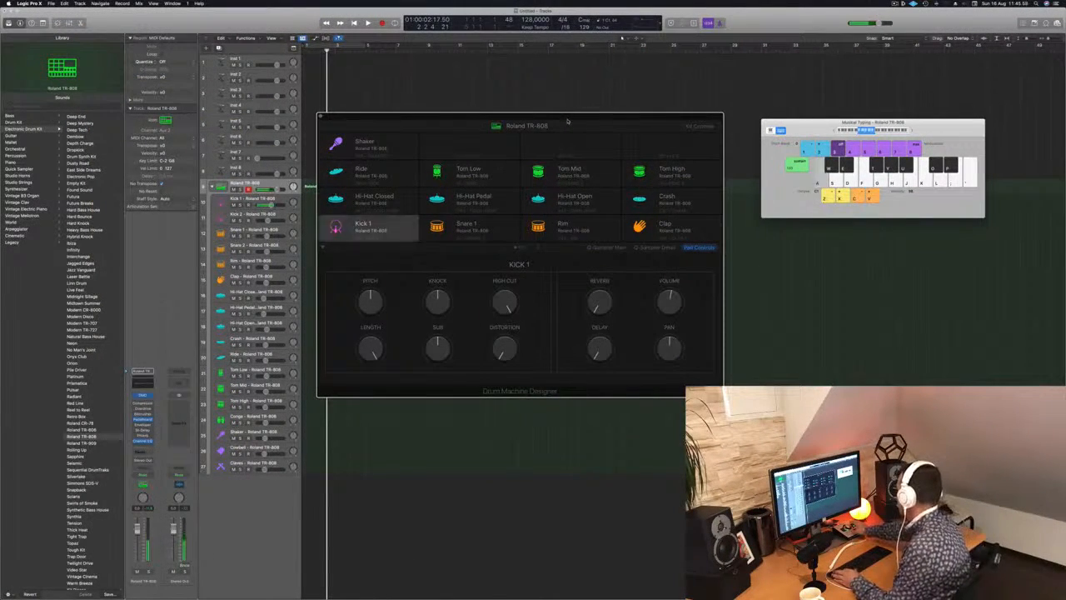
pyautogui.press('a')
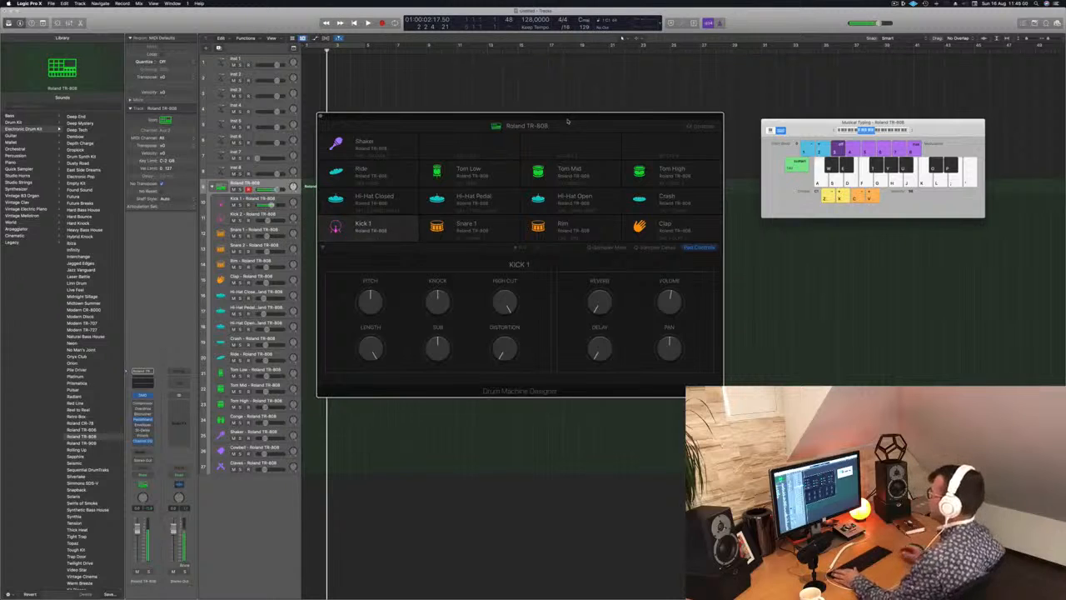
pyautogui.press('a')
# Reposition the Drum Machine Designer and Musical Typing windows so the TR-808 track's regions are uncovered.
pyautogui.moveTo(558, 121); pyautogui.dragTo(625, 200)
pyautogui.moveTo(924, 126); pyautogui.dragTo(1013, 186)
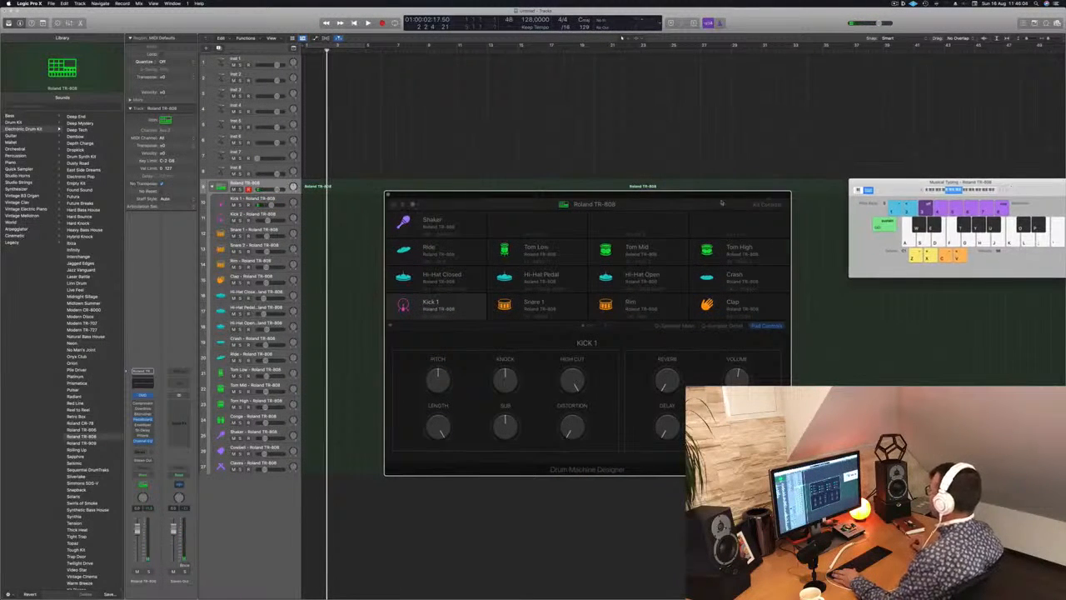
pyautogui.moveTo(694, 199); pyautogui.dragTo(753, 183)
# Rehearse and record a two-bar kick and snare pattern on the Roland TR-808 track with Musical Typing.
pyautogui.press('a')
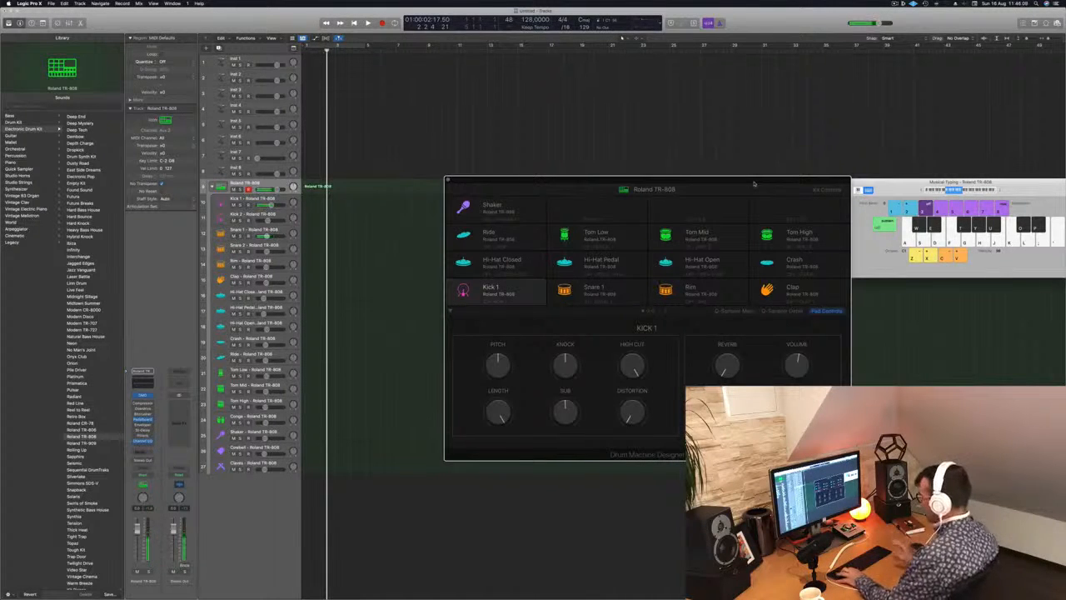
pyautogui.press('space')
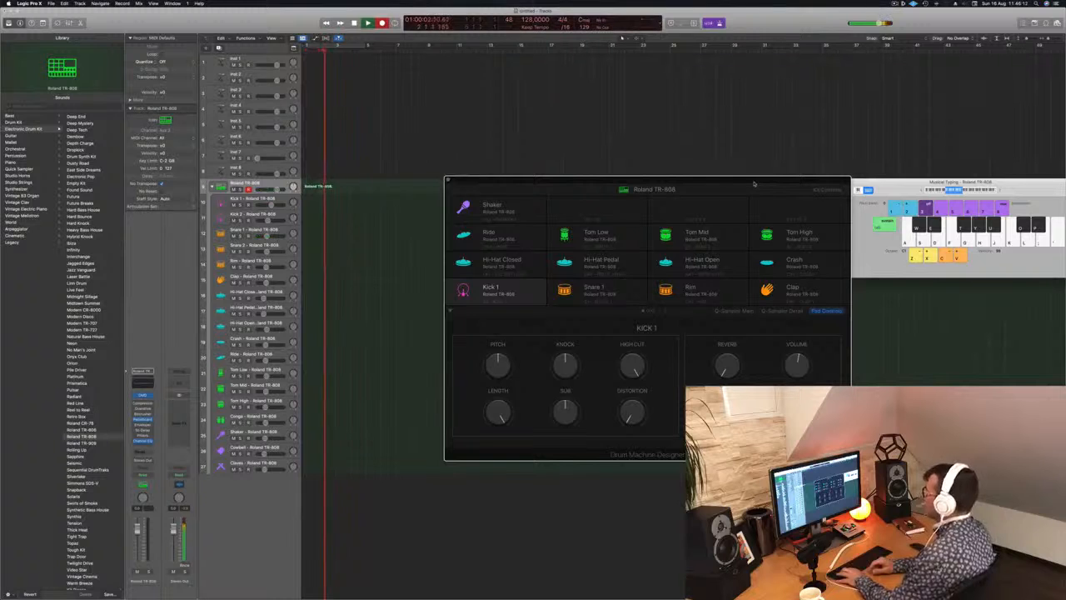
pyautogui.press('a')
pyautogui.press('s')
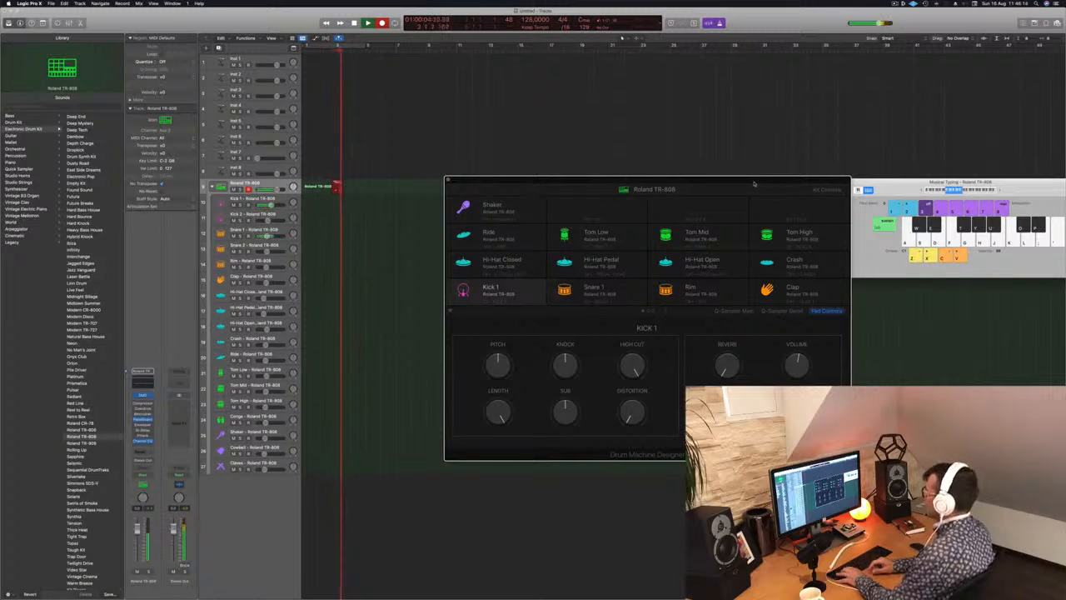
pyautogui.press('a')
pyautogui.press('s')
pyautogui.press('a')
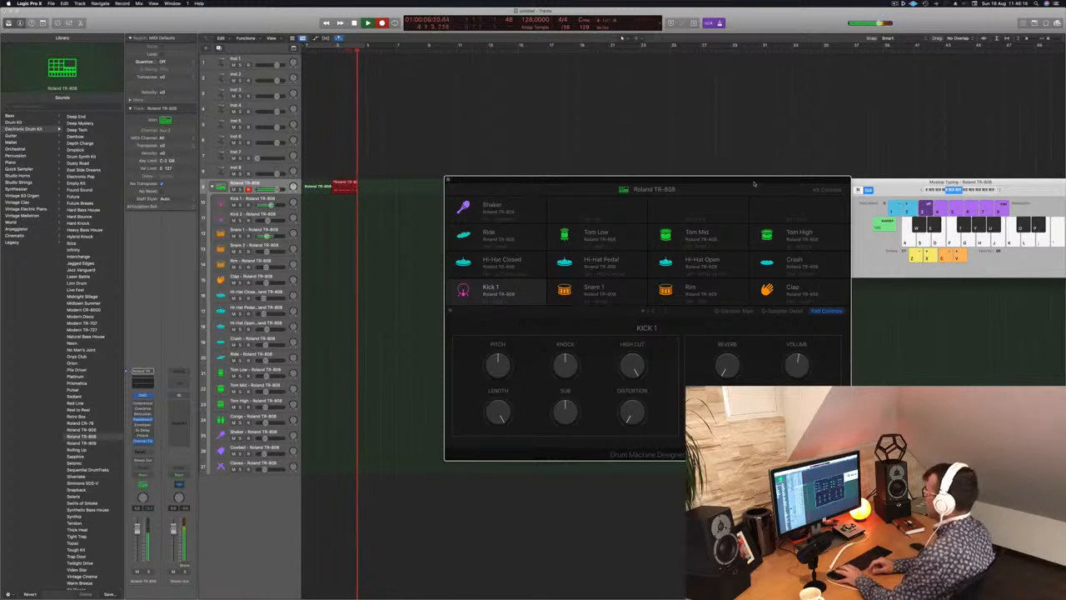
pyautogui.press('a')
pyautogui.press('space')
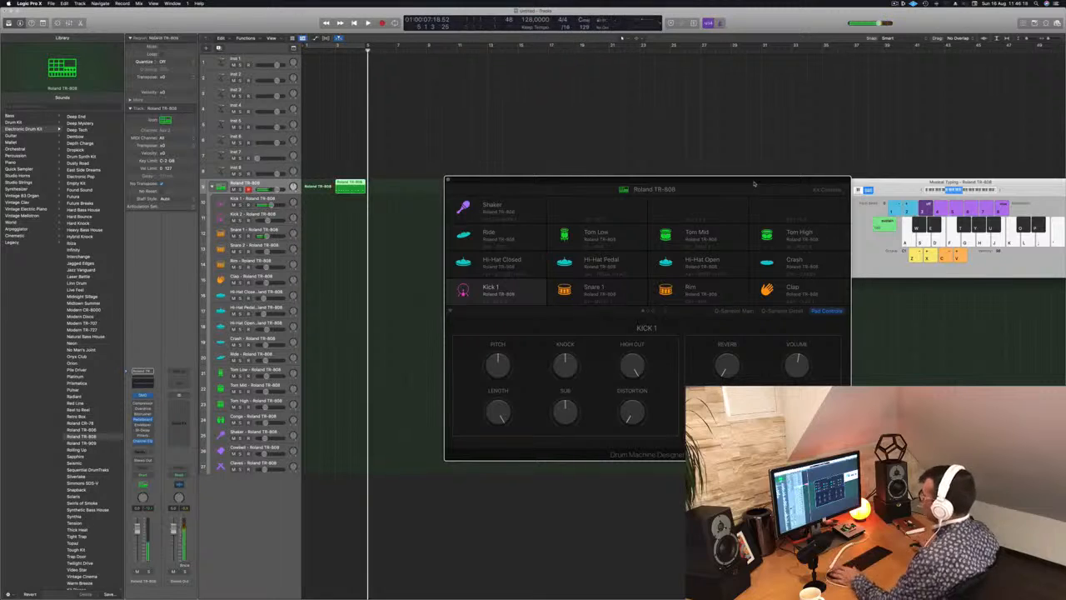
# Move the recorded drum region to bar 1 over the old one and cycle playback over bars 1 to 5.
pyautogui.moveTo(350, 186); pyautogui.dragTo(319, 186)
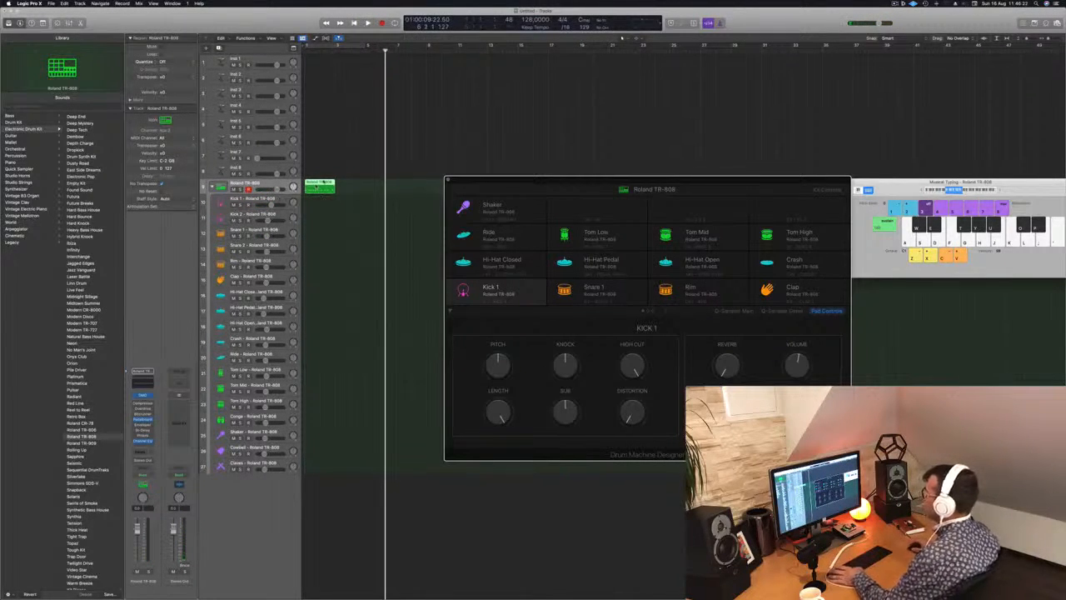
pyautogui.click(332, 60)
pyautogui.click(307, 50)
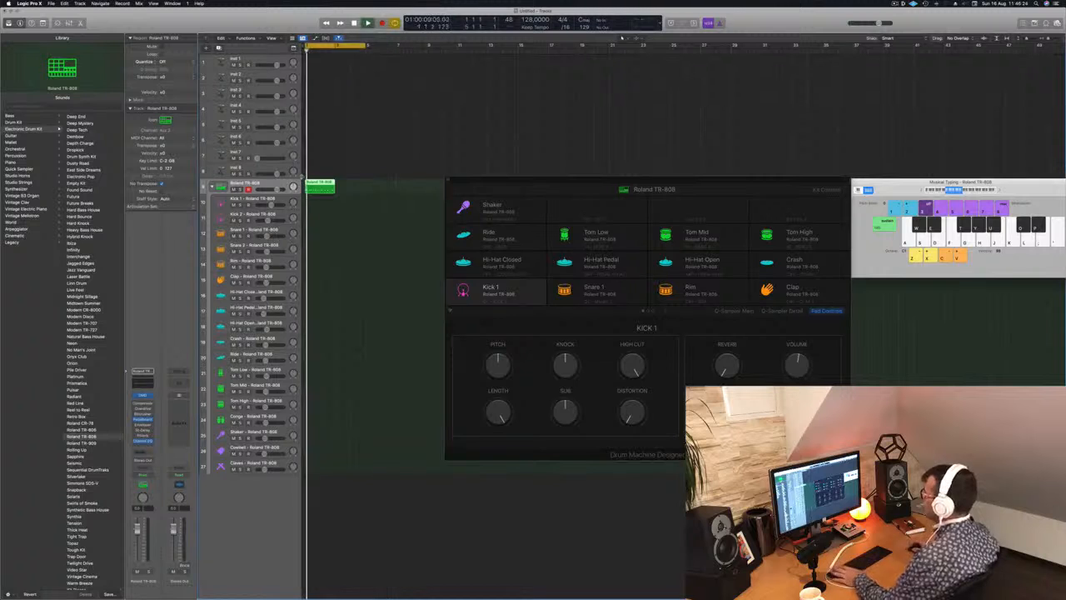
# Duplicate the drum region at bar 3, hiding Musical Typing, and join both into one four-bar region.
pyautogui.moveTo(328, 185); pyautogui.dragTo(356, 185)
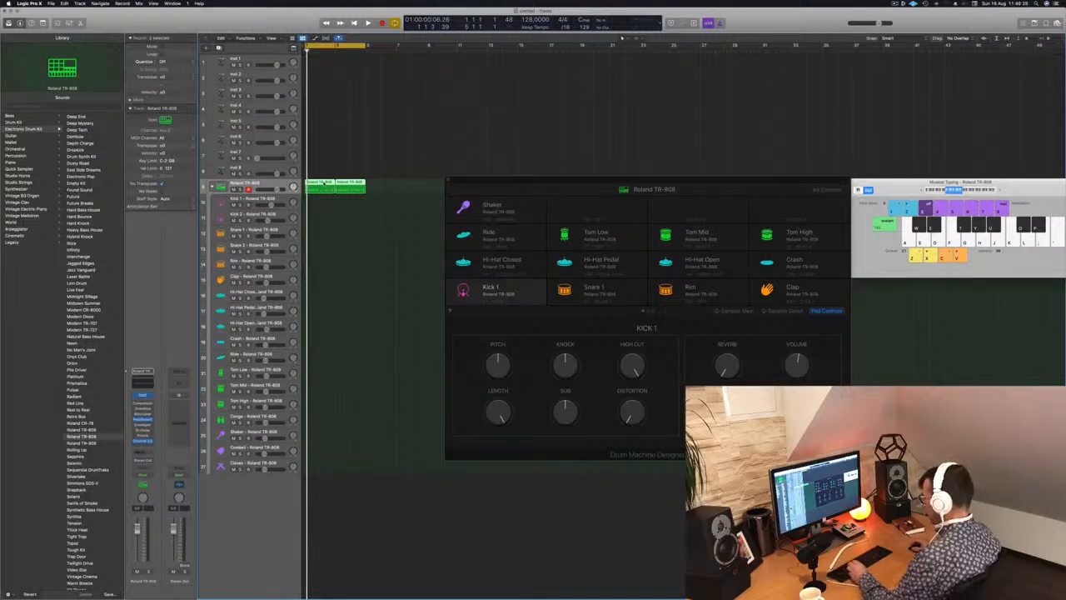
pyautogui.press('super+k')
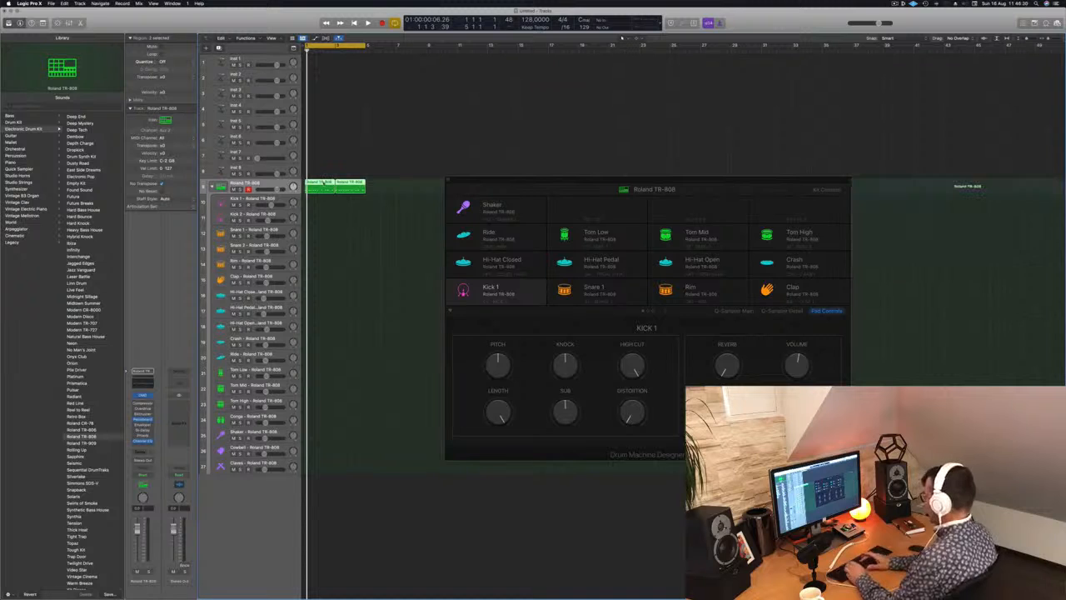
pyautogui.press('space')
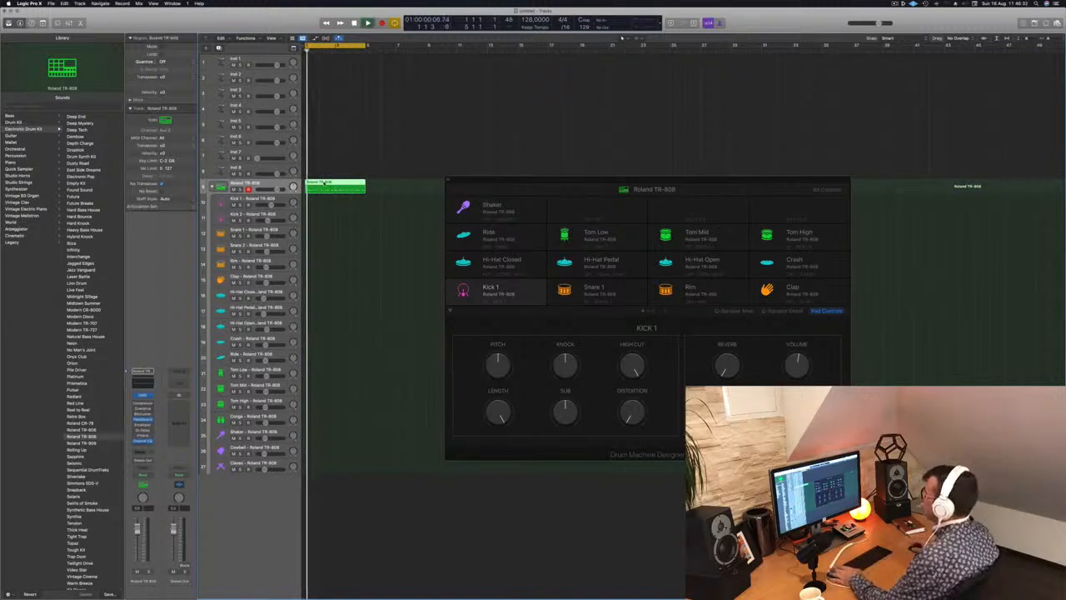
# Open the joined drum region in the Piano Roll, quantize all its notes and play it back.
pyautogui.doubleClick(333, 183)
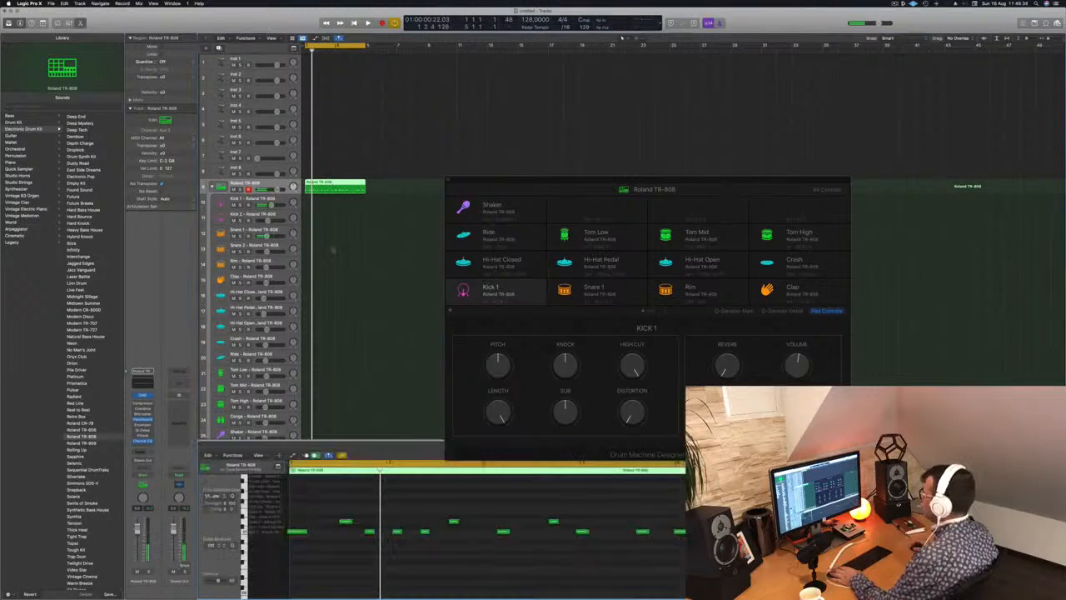
pyautogui.scroll(-5, 418, 571)
pyautogui.press('super+a')
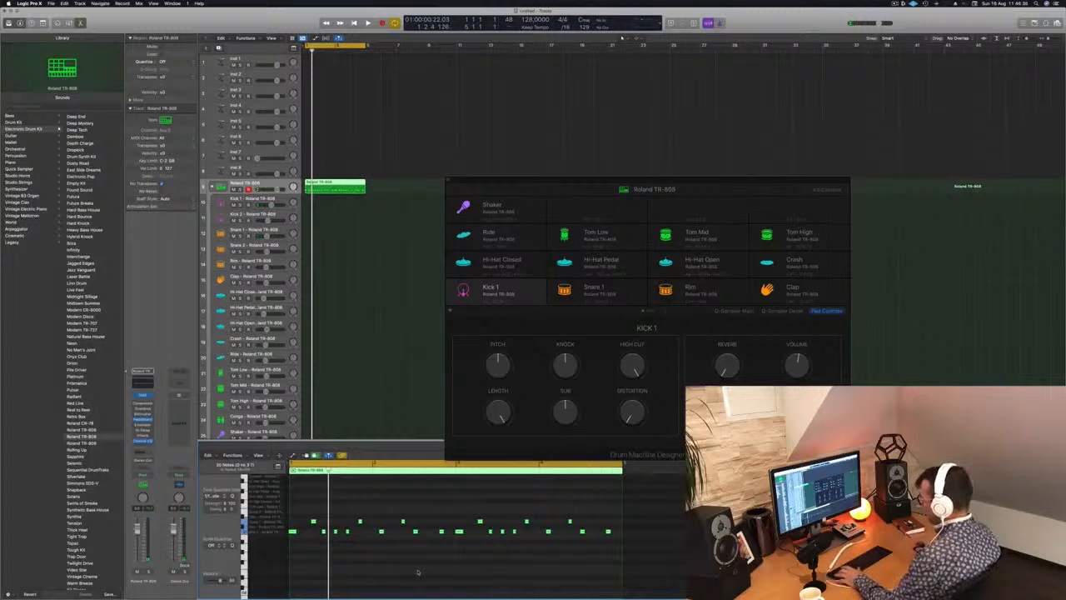
pyautogui.press('space')
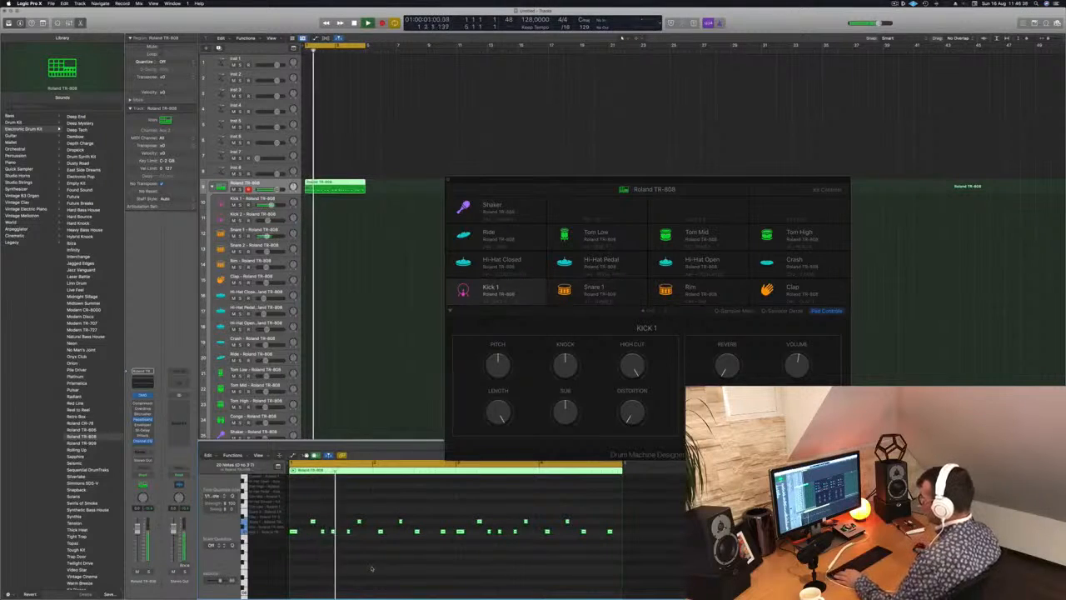
# Shift the late kick and snare notes in the first two bars earlier onto the grid while auditioning the loop.
pyautogui.scroll(3, 367, 565)
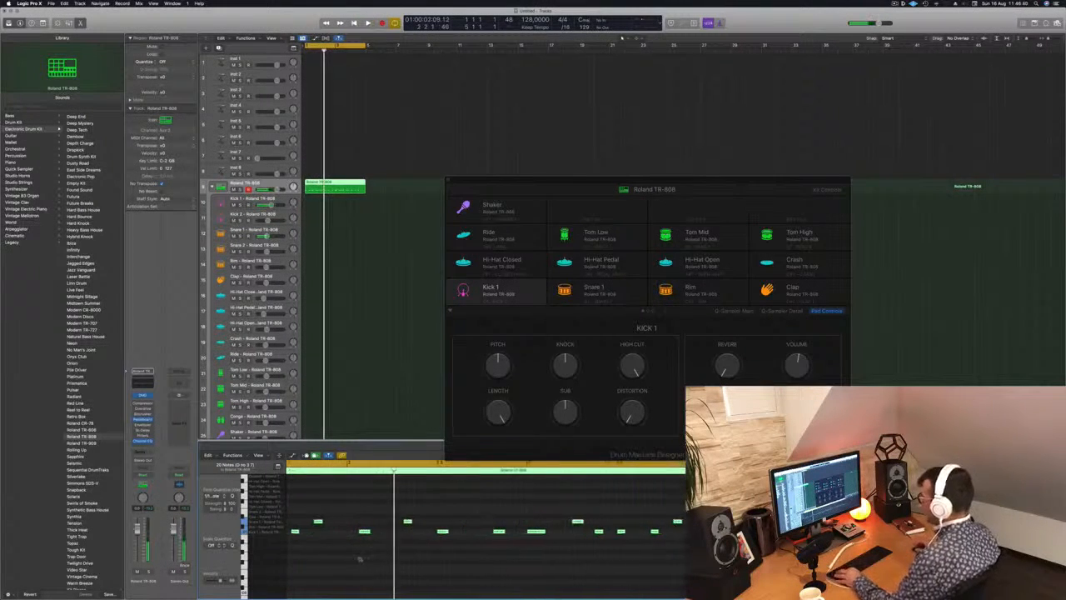
pyautogui.press('Return')
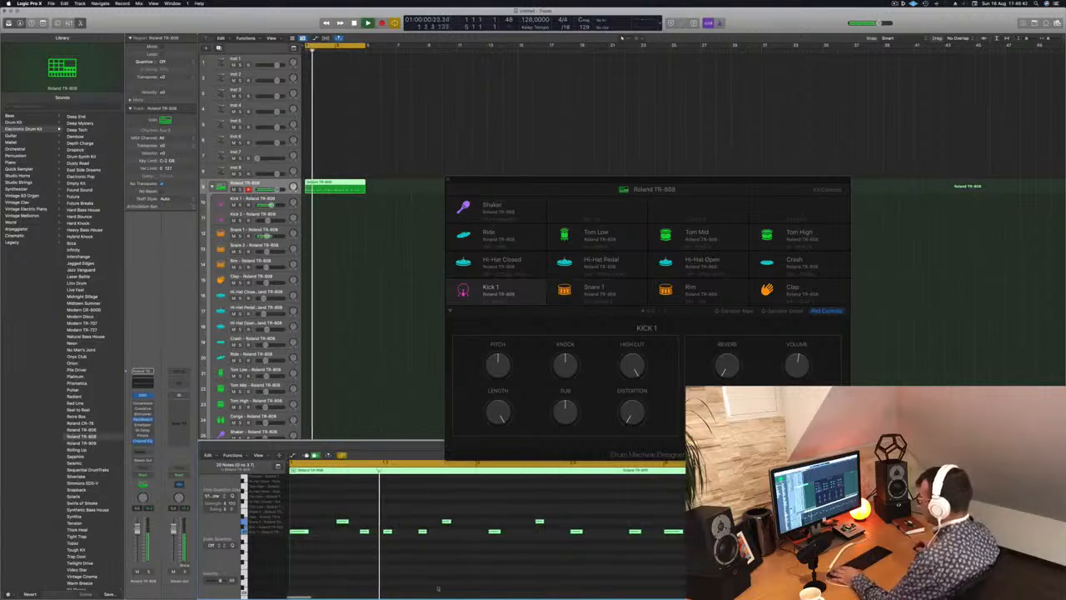
pyautogui.press('space')
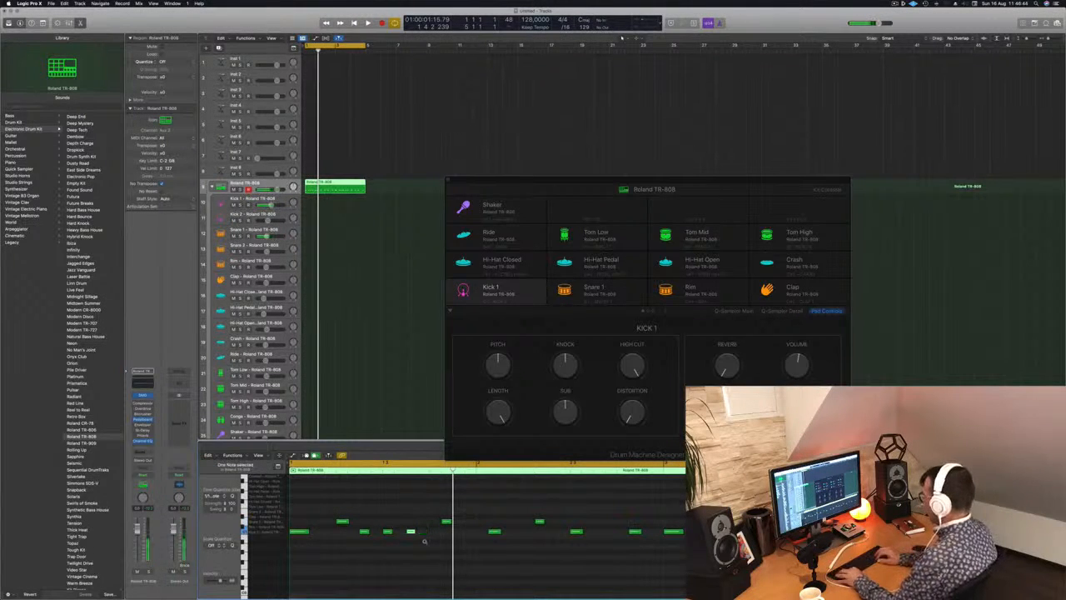
pyautogui.press('space')
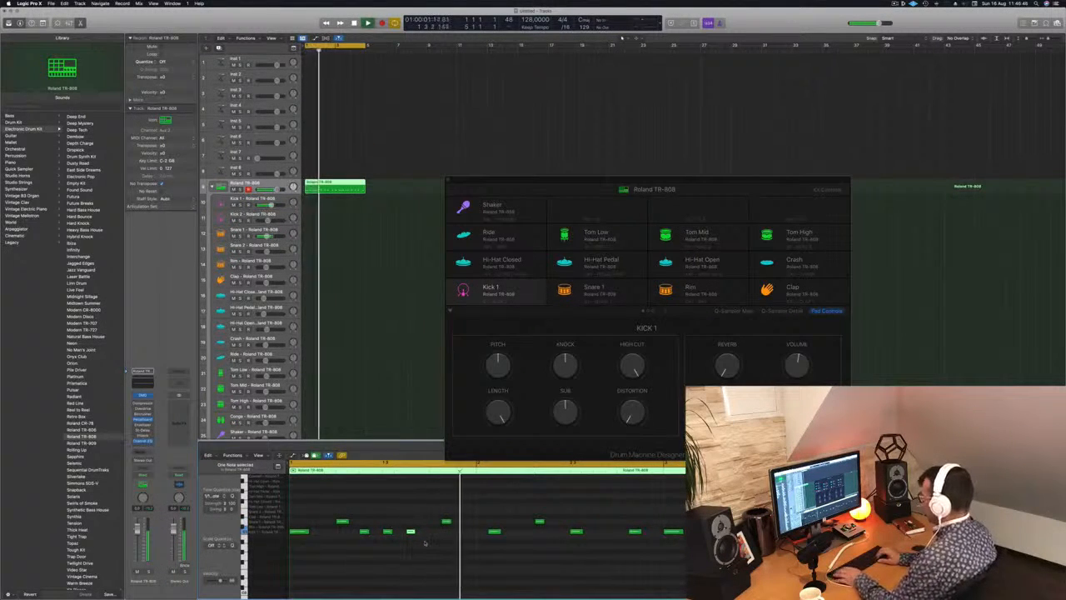
pyautogui.moveTo(428, 503); pyautogui.dragTo(471, 534)
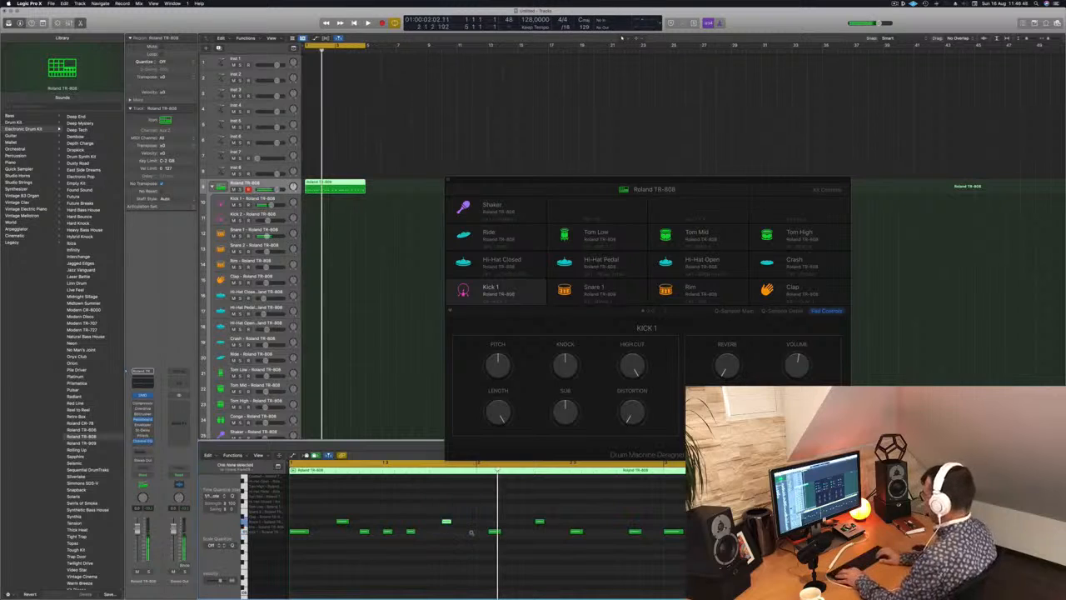
pyautogui.press('q')
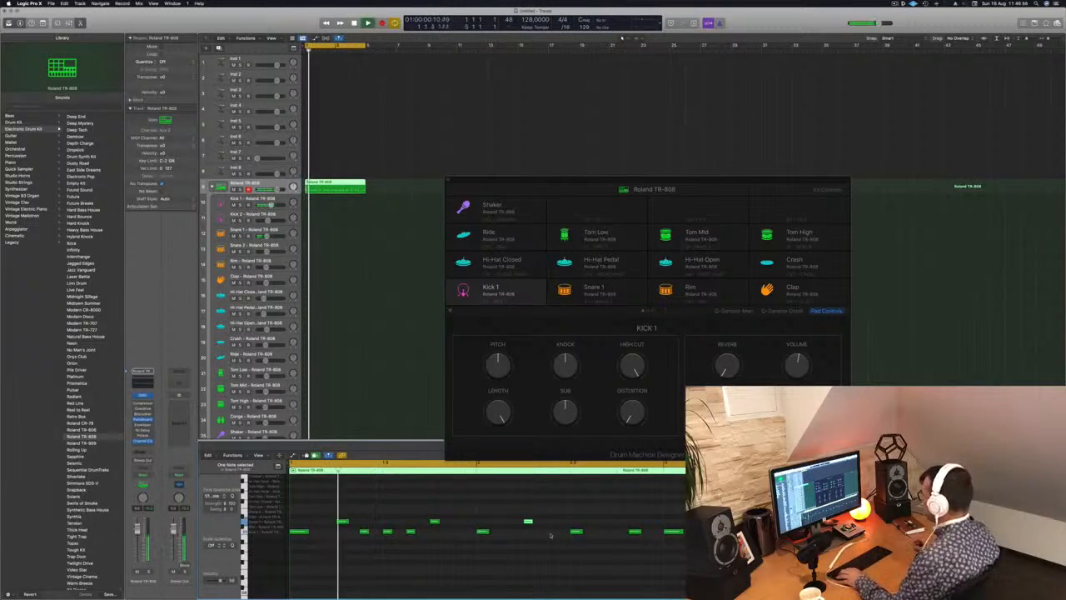
# Copy the second bar's beat 3 kick half a beat earlier and copy its snare to beat 4.
pyautogui.scroll(-1, 425, 531)
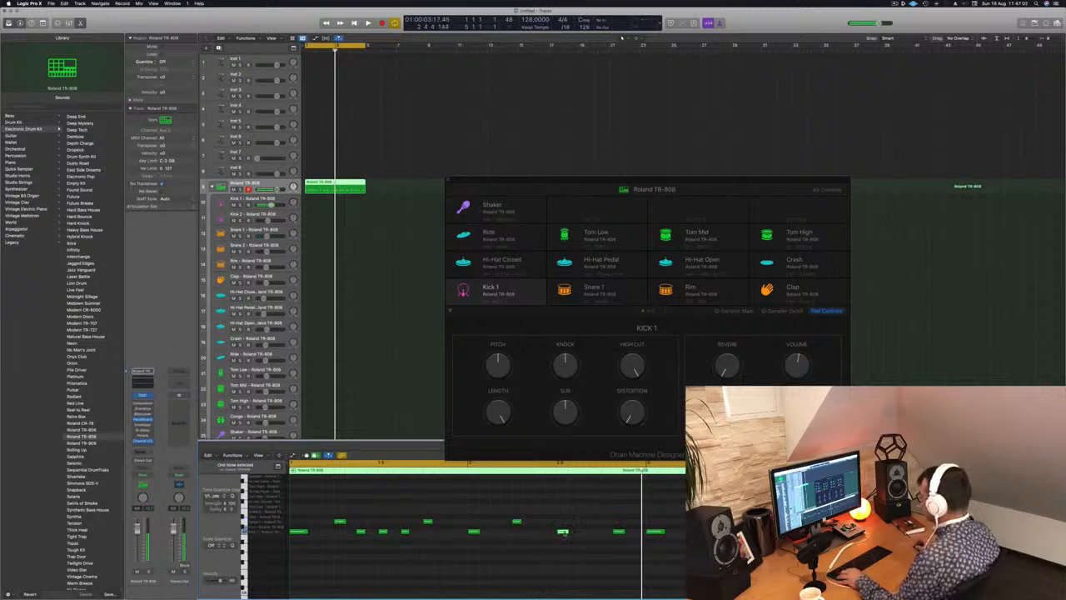
pyautogui.moveTo(563, 531); pyautogui.dragTo(540, 532)
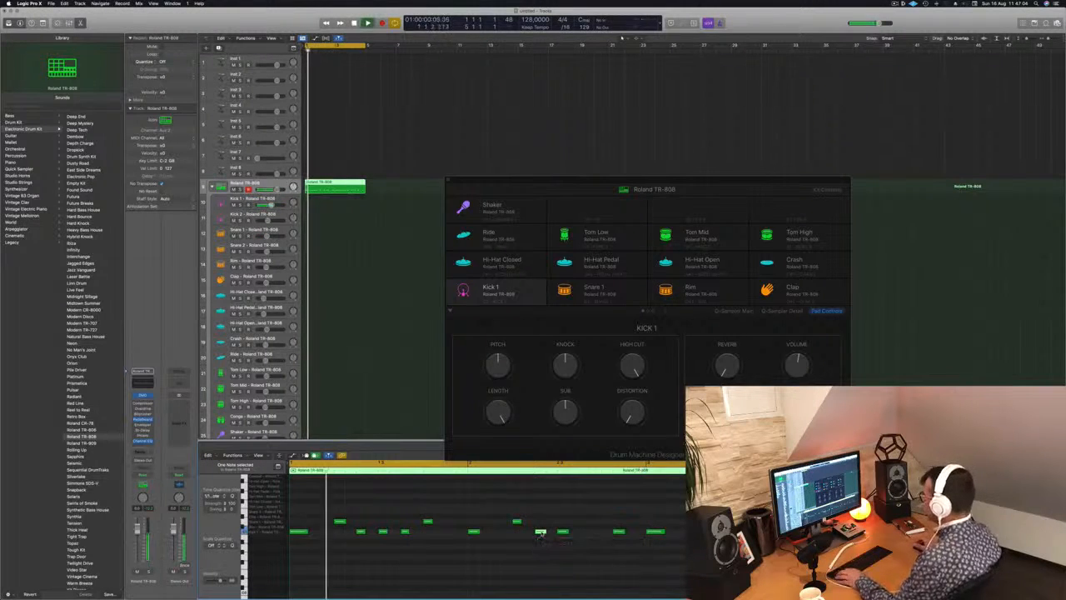
pyautogui.scroll(-1, 521, 554)
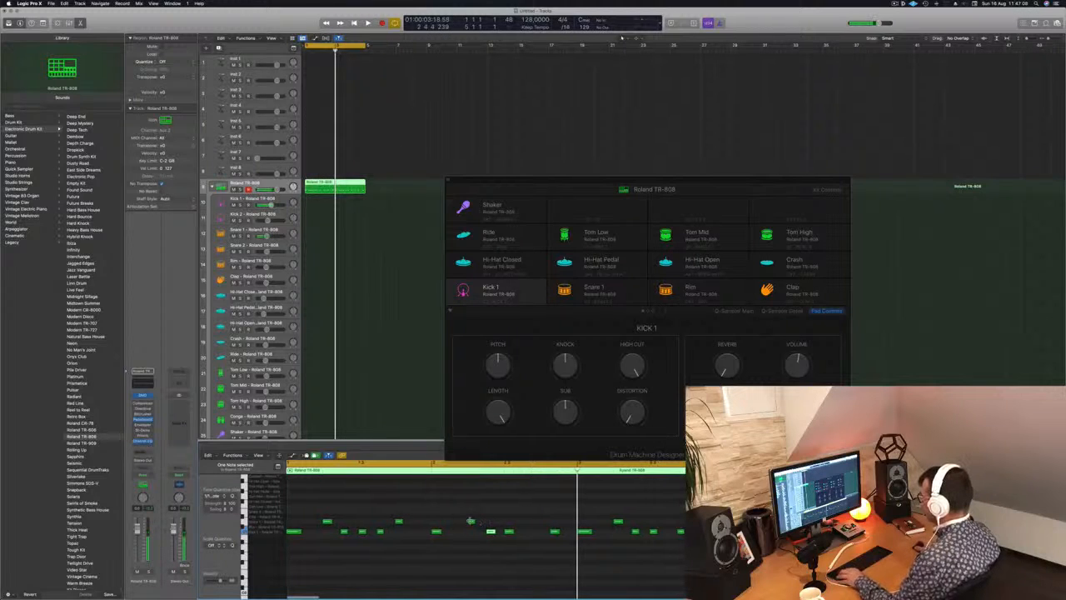
pyautogui.moveTo(471, 522); pyautogui.dragTo(547, 522)
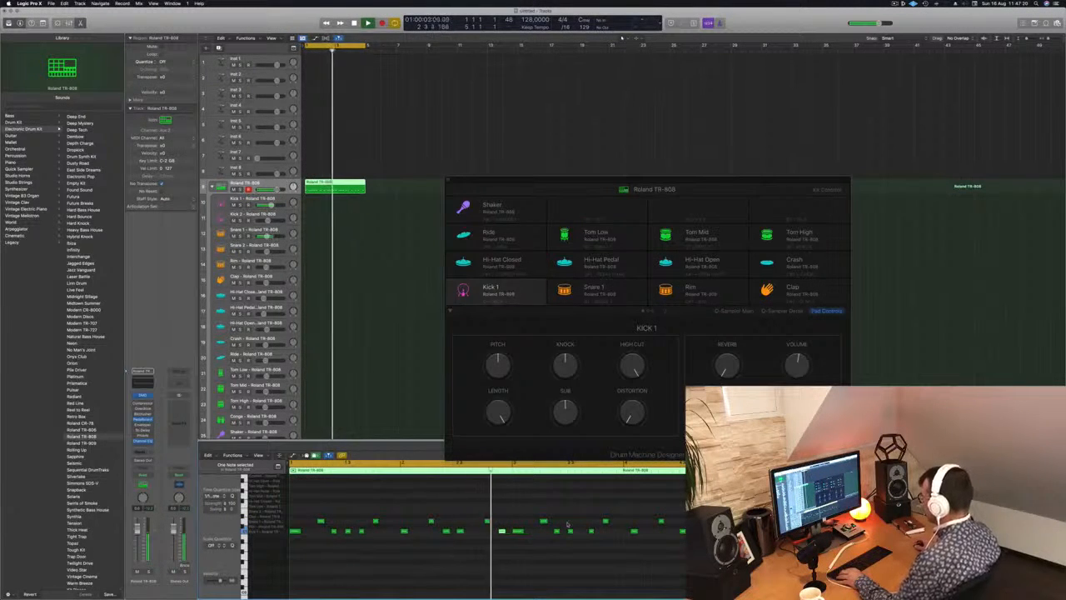
# Replace the notes of the last two bars with a copy of the corrected first two bars and play the result.
pyautogui.moveTo(518, 517); pyautogui.dragTo(692, 545)
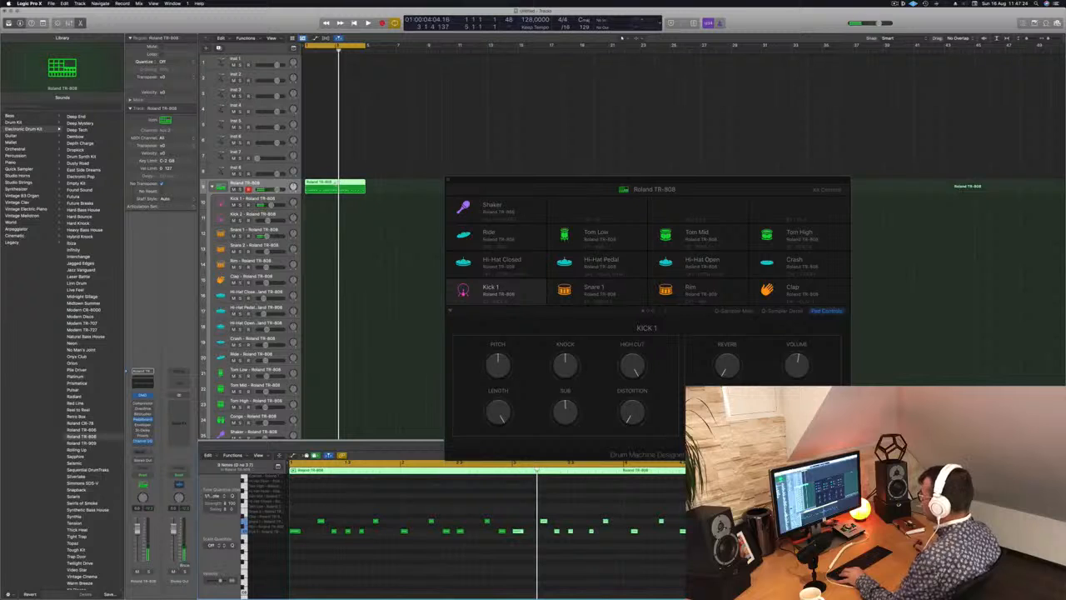
pyautogui.moveTo(517, 512); pyautogui.dragTo(696, 541)
pyautogui.moveTo(510, 512)
pyautogui.mouseDown()
pyautogui.moveTo(424, 535)
pyautogui.moveTo(286, 533)
pyautogui.moveTo(517, 531)
pyautogui.mouseUp()
pyautogui.press('space')
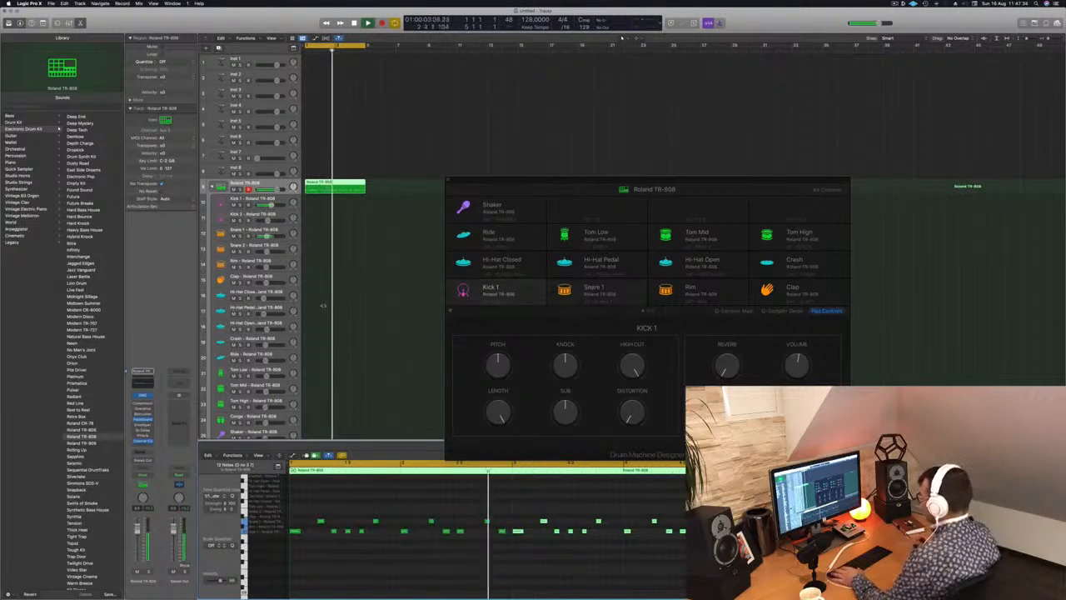
# Audition the loop from the start and delete the last two kick notes of the first bar.
pyautogui.press('Return')
pyautogui.click(447, 531)
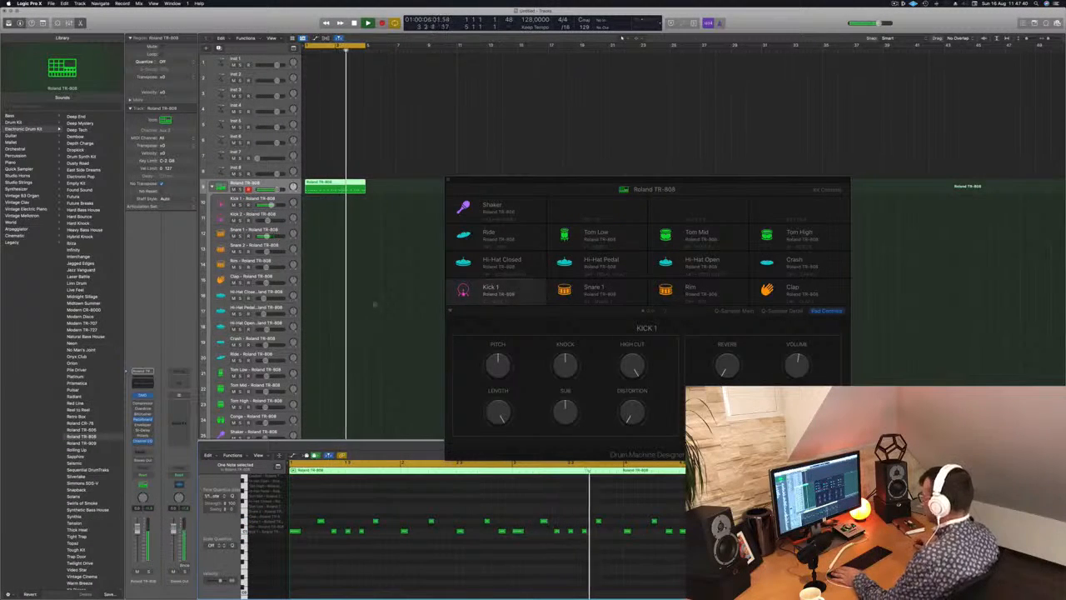
pyautogui.press('Return')
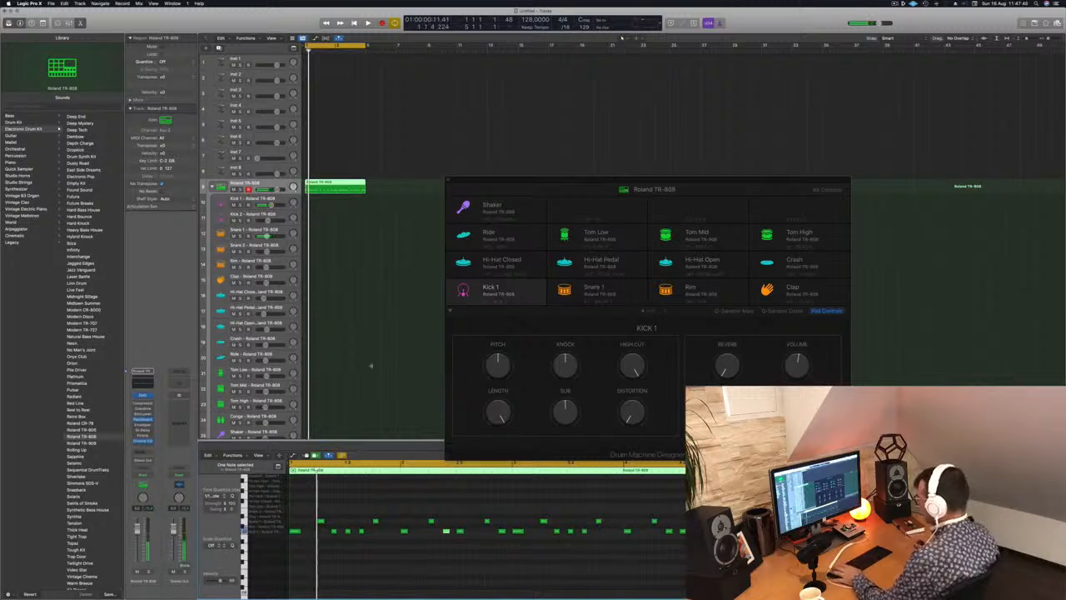
pyautogui.click(347, 532)
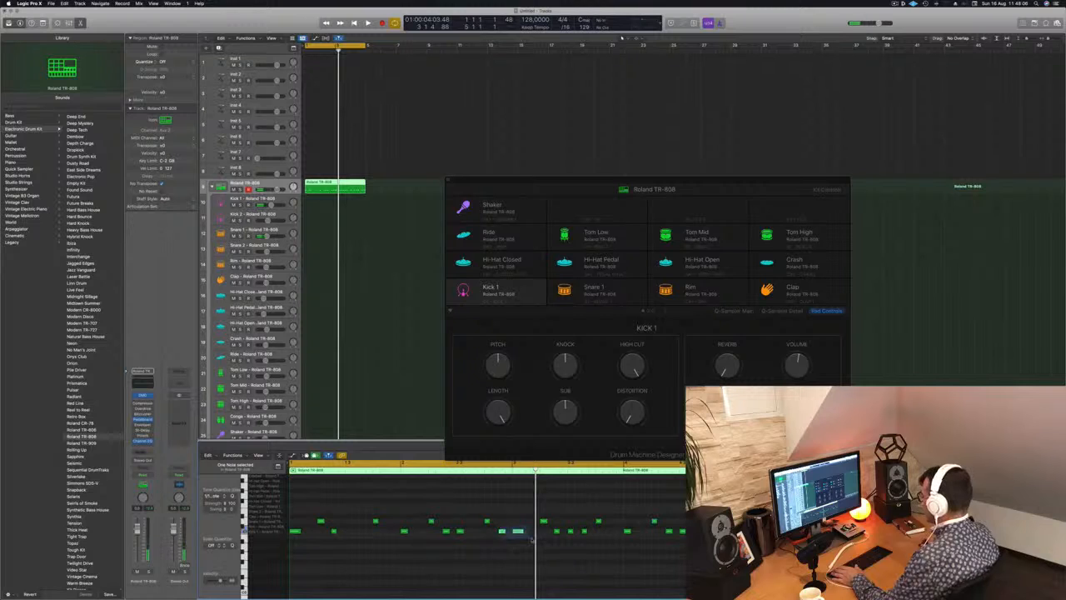
# Delete the last kick of bar 2 and replace bars 3 and 4 with a copy of the revised first two bars.
pyautogui.moveTo(521, 513); pyautogui.dragTo(690, 581)
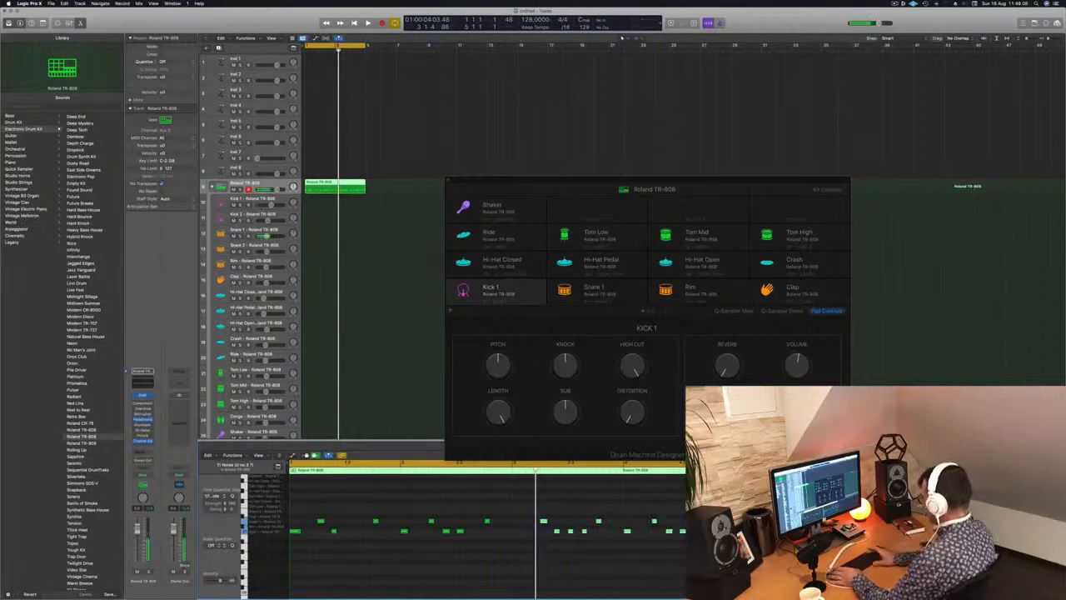
pyautogui.moveTo(514, 508); pyautogui.dragTo(520, 540)
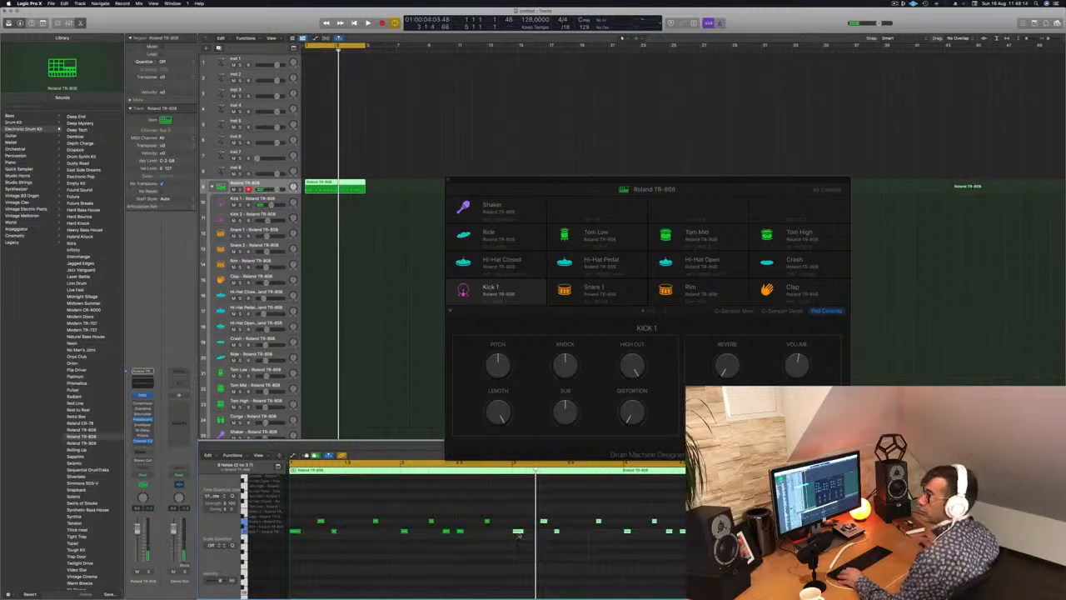
# Audition the loop and shift the last kick of bar 2 slightly later, halfway between the snares around it.
pyautogui.press('space')
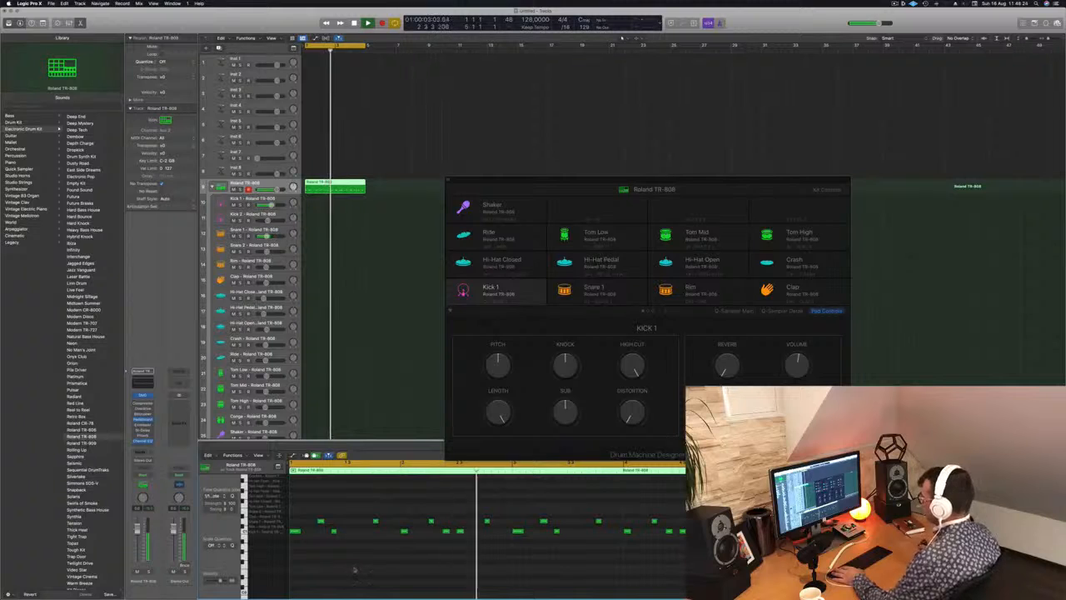
pyautogui.moveTo(459, 531); pyautogui.dragTo(466, 531)
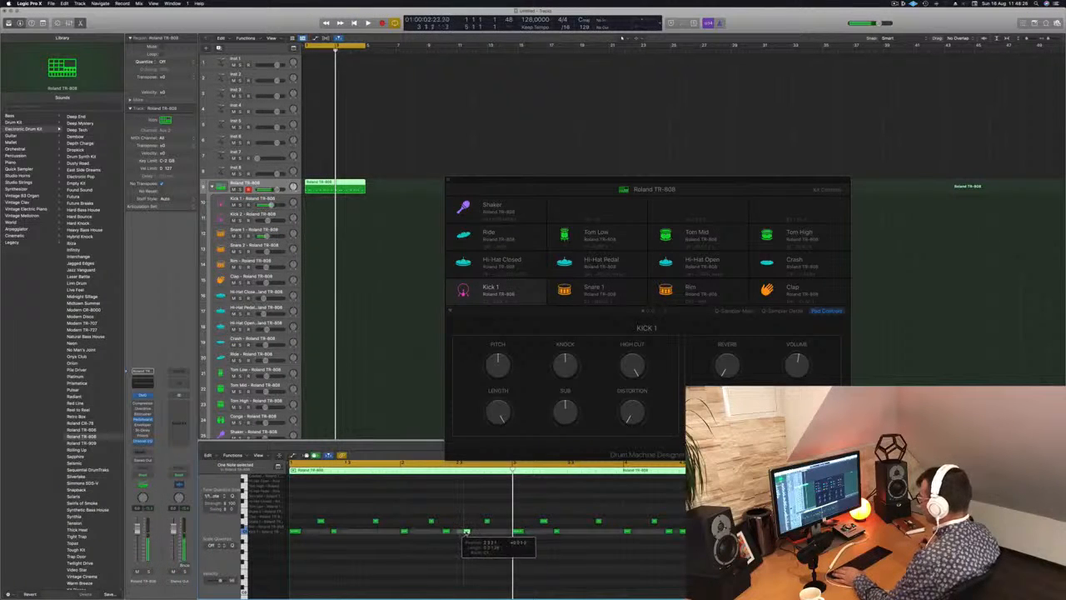
pyautogui.press('space')
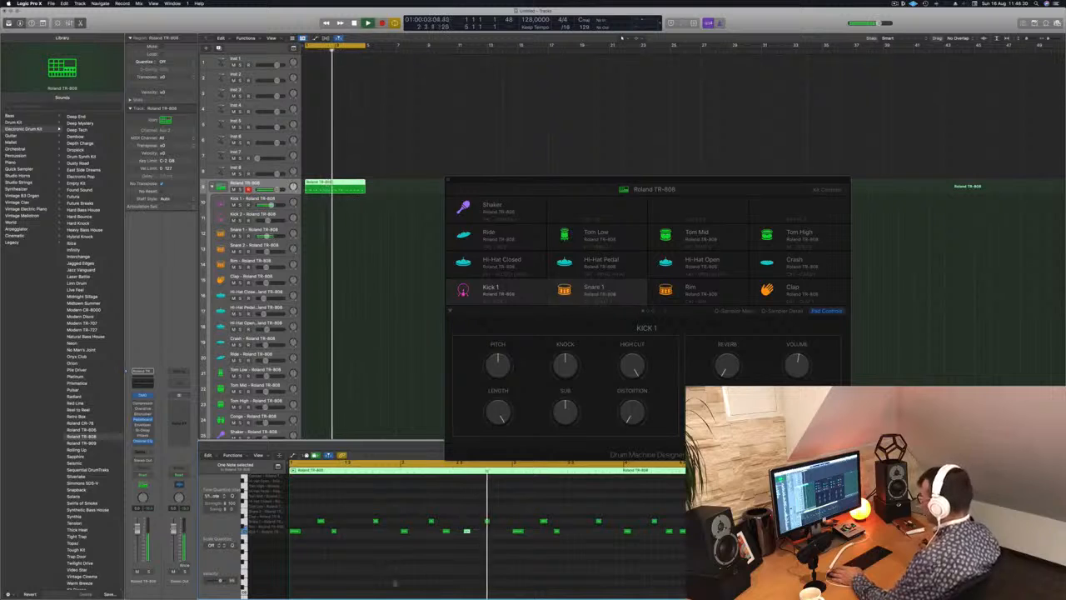
pyautogui.moveTo(467, 531); pyautogui.dragTo(470, 532)
pyautogui.press('space')
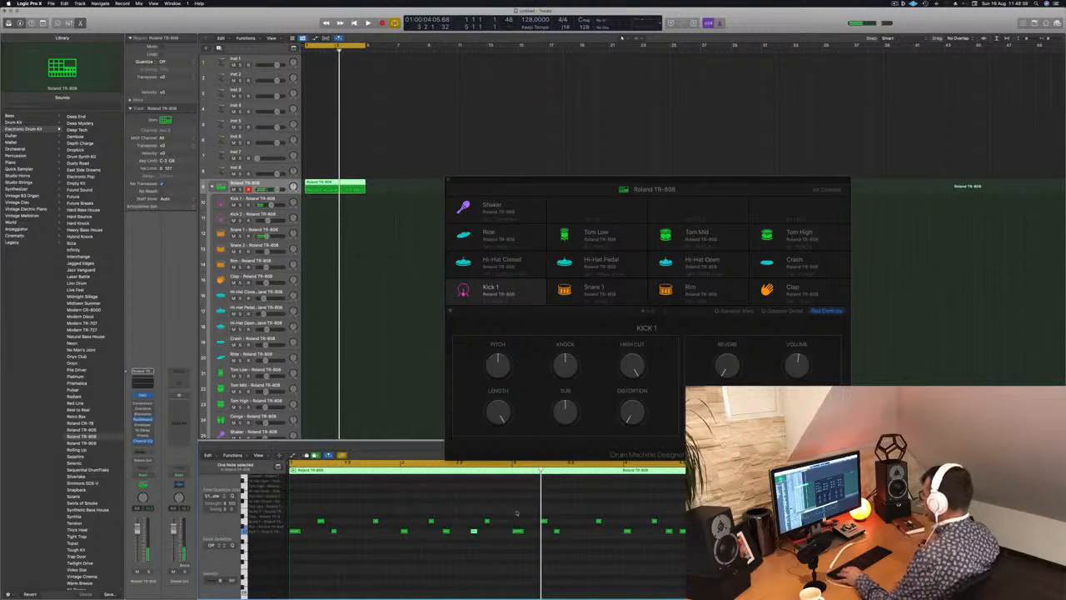
# Replace the notes of bars 3 and 4 with a copy of the corrected first two bars and play the loop.
pyautogui.moveTo(515, 512); pyautogui.dragTo(667, 537)
pyautogui.press('Delete')
pyautogui.moveTo(563, 510); pyautogui.dragTo(310, 532)
pyautogui.press('space')
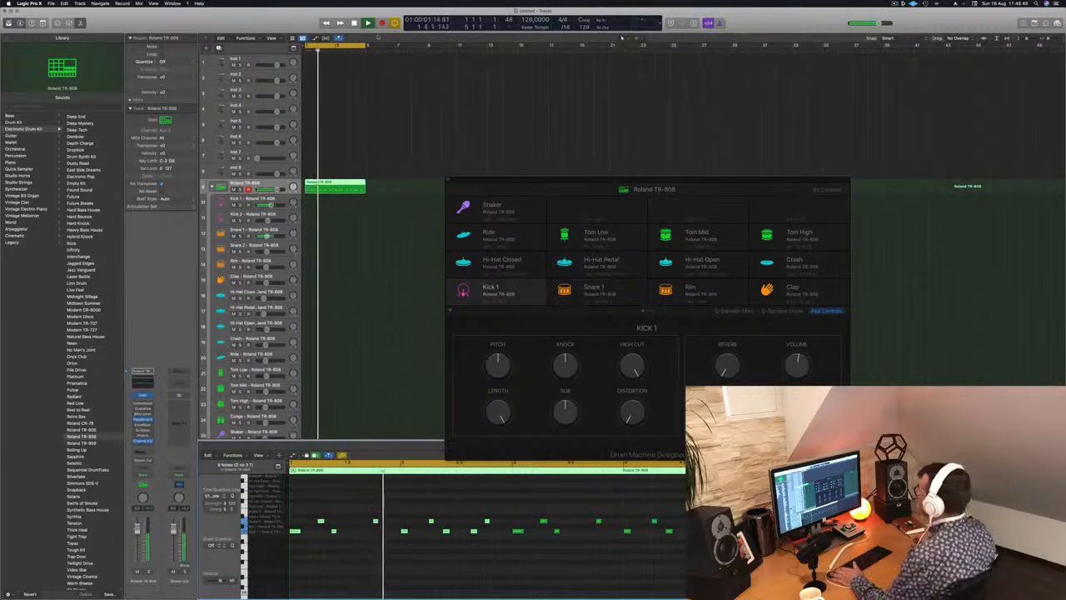
# Move the Drum Machine Designer window clear of the regions and place copies of the drum region on the Kick 1 and Snare 1 tracks.
pyautogui.moveTo(510, 176); pyautogui.dragTo(561, 126)
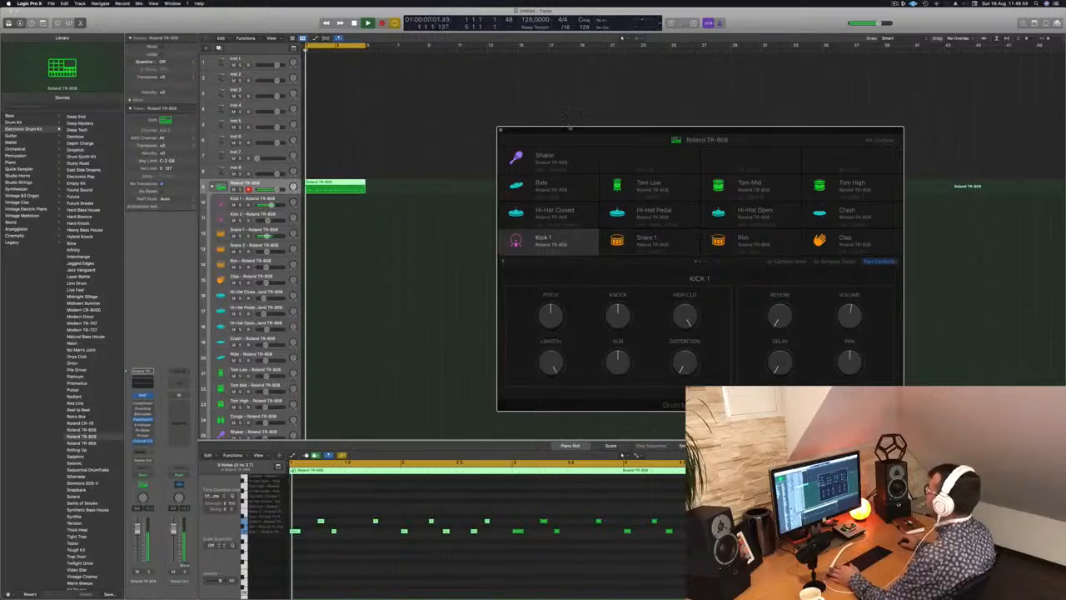
pyautogui.moveTo(574, 129); pyautogui.dragTo(608, 121)
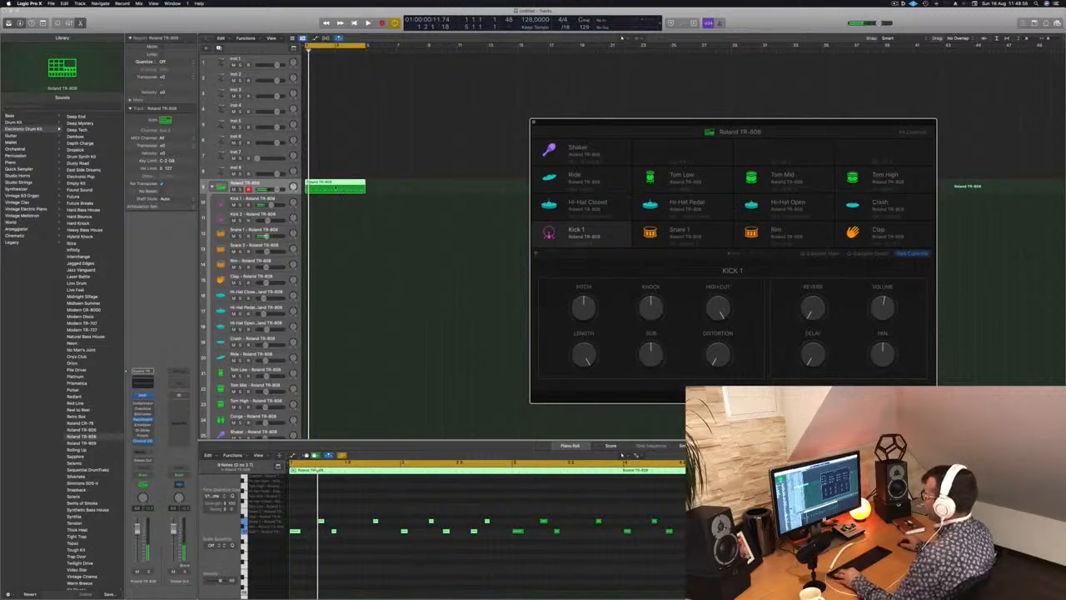
pyautogui.press('space')
pyautogui.moveTo(335, 188); pyautogui.dragTo(337, 233)
pyautogui.click(339, 205)
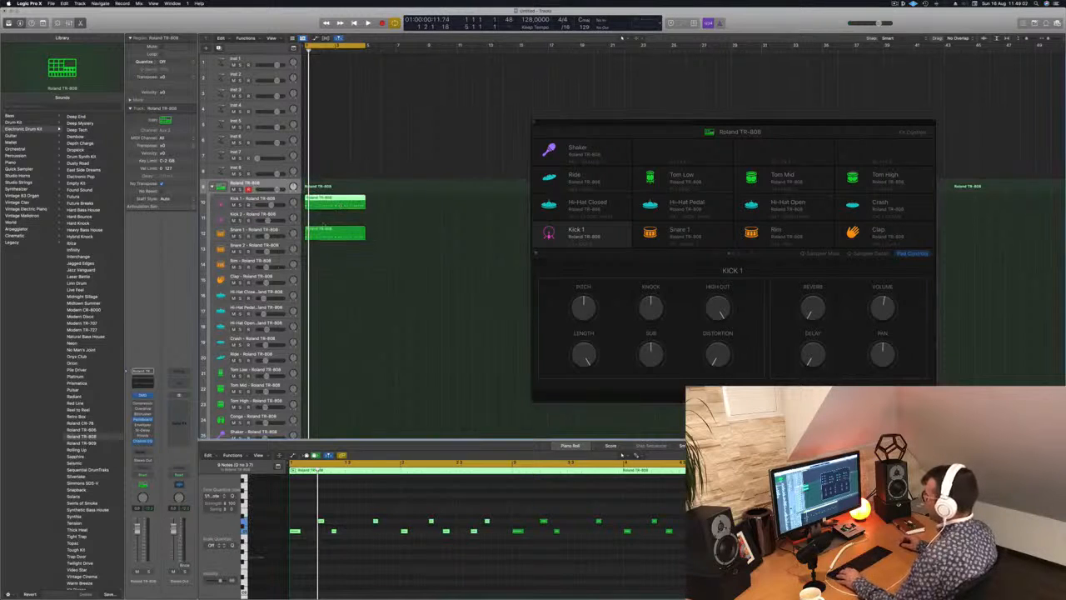
# Delete all snare notes from the Kick 1 region and play the result.
pyautogui.moveTo(304, 507); pyautogui.dragTo(605, 520)
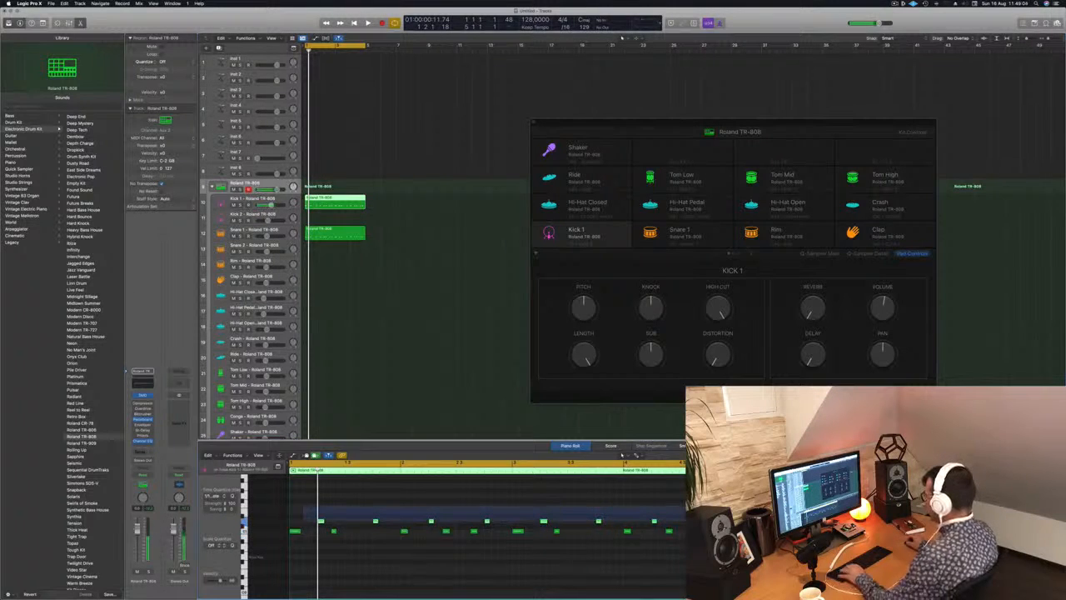
pyautogui.moveTo(722, 521); pyautogui.dragTo(727, 522)
pyautogui.press('space')
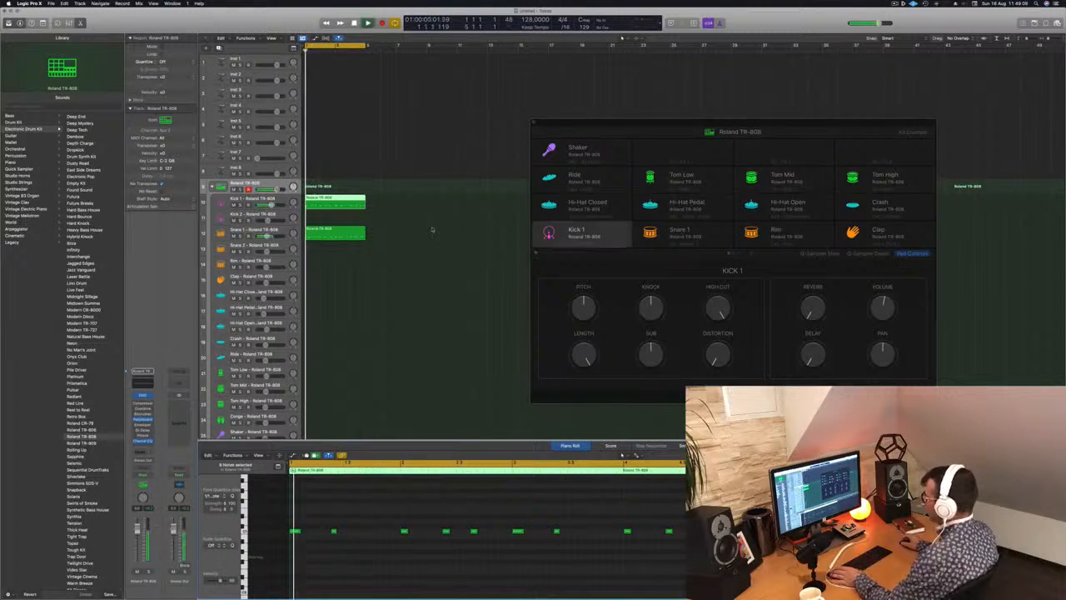
# Mute the Snare 1 track and audition the Kick 1 region on its own.
pyautogui.click(360, 232)
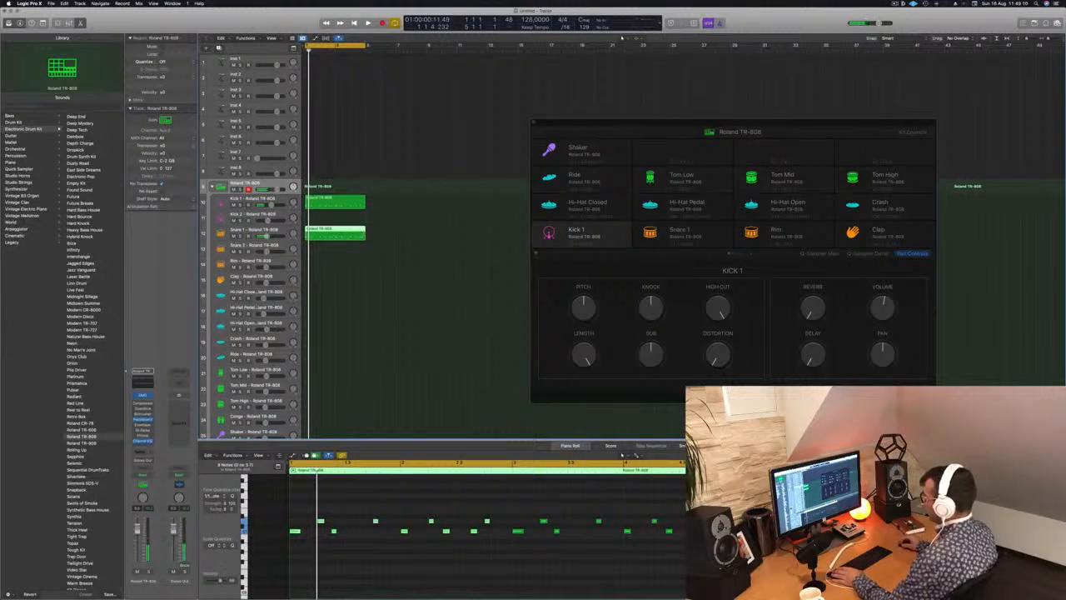
pyautogui.click(233, 237)
pyautogui.press('space')
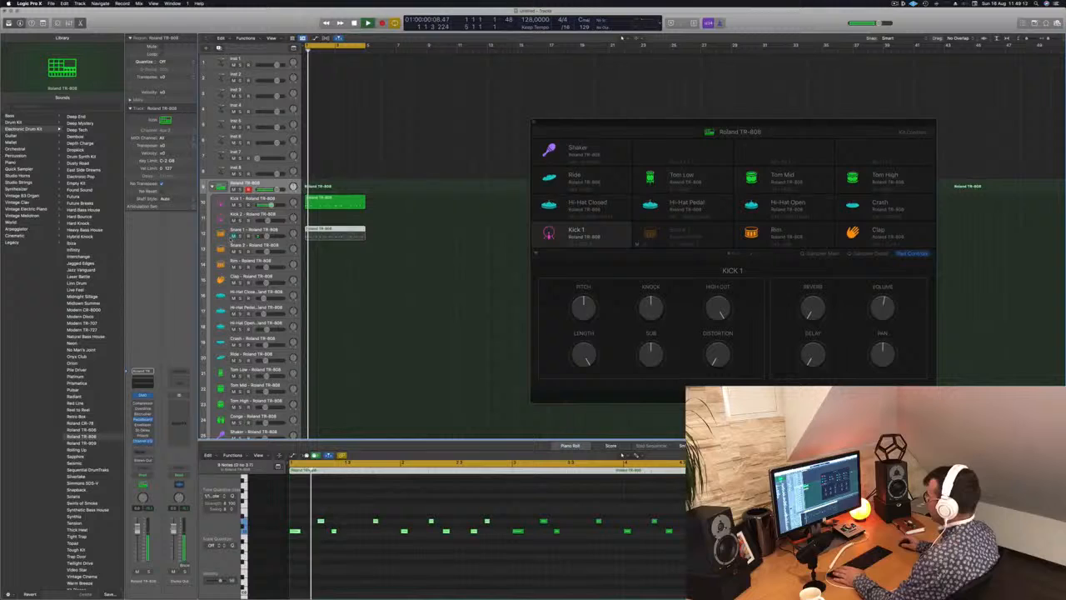
pyautogui.click(326, 206)
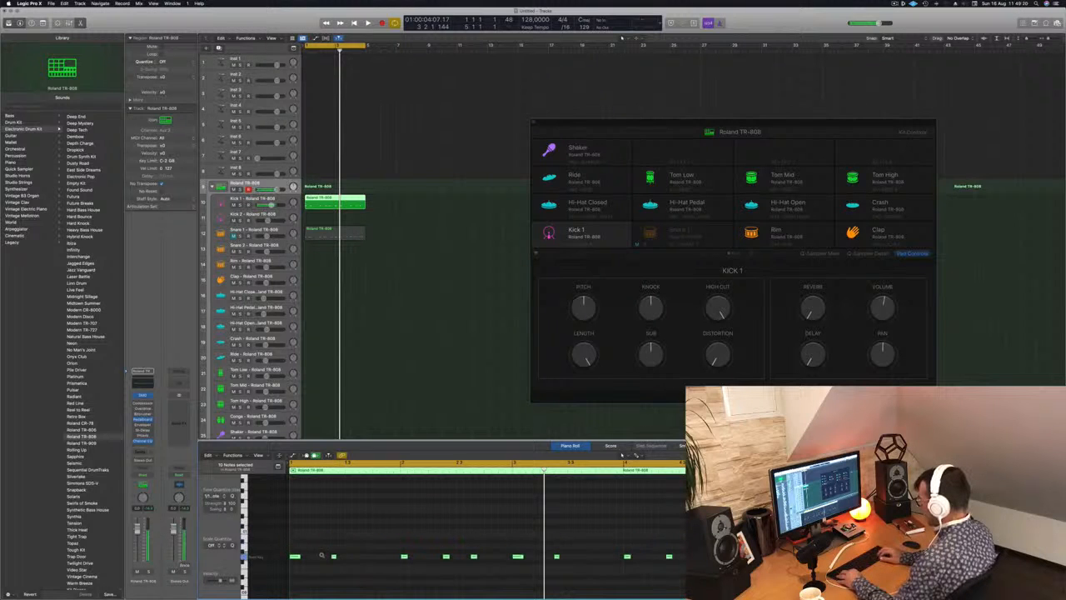
pyautogui.press('space')
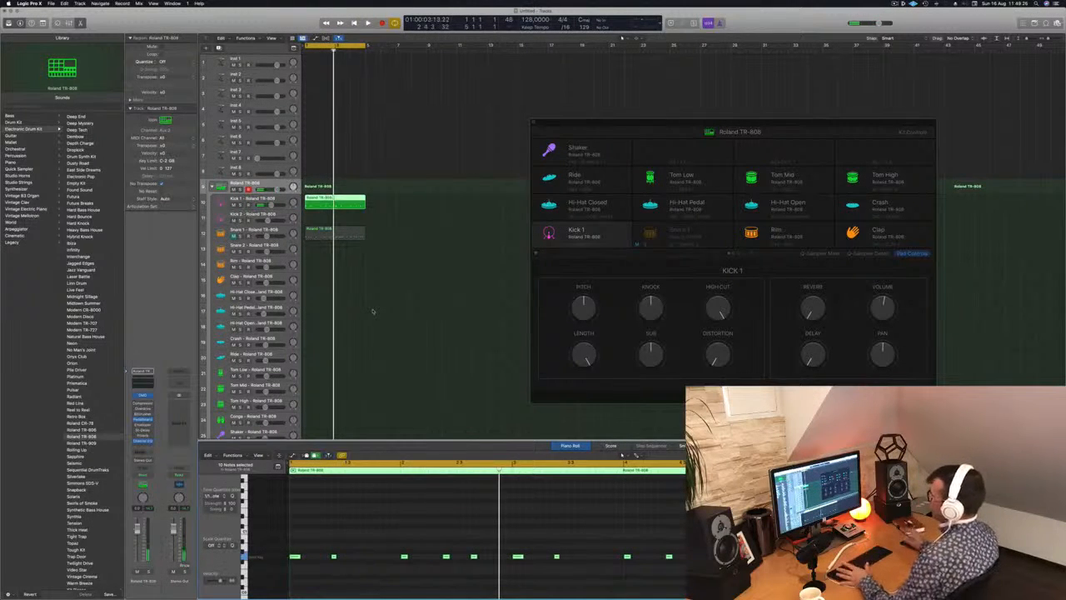
# Open the Quick Sampler of the Kick 1 track, move its window aside and play the kick pattern.
pyautogui.click(251, 200)
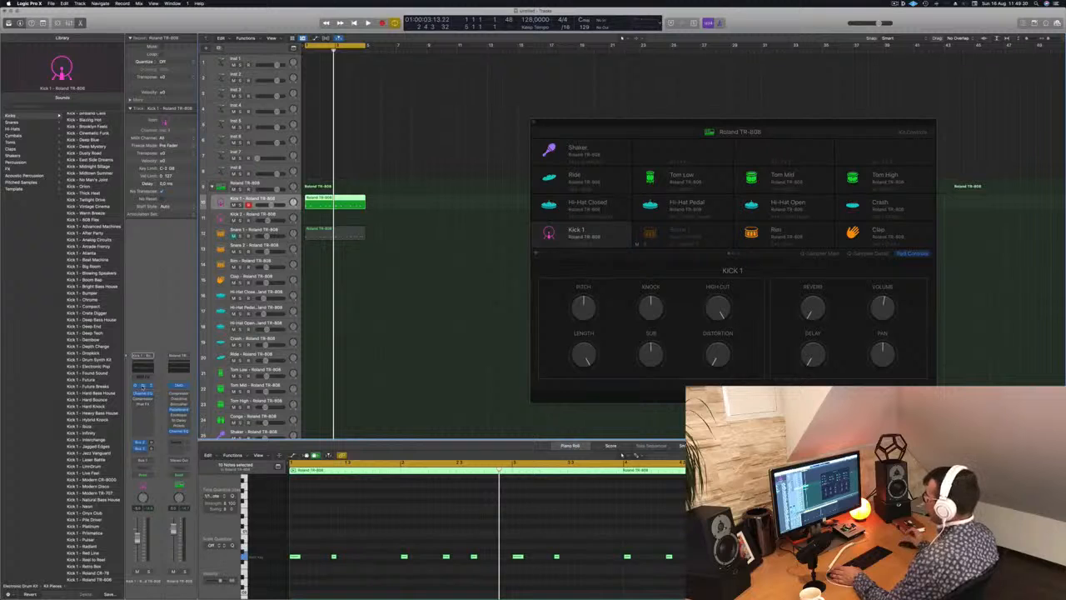
pyautogui.click(143, 386)
pyautogui.moveTo(525, 97); pyautogui.dragTo(831, 138)
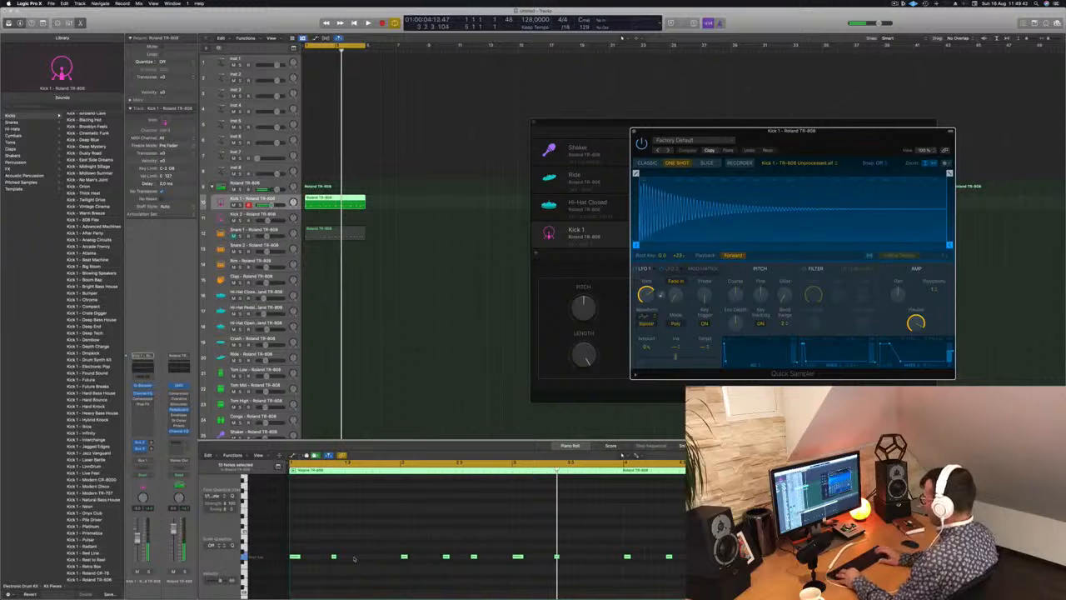
pyautogui.press('space')
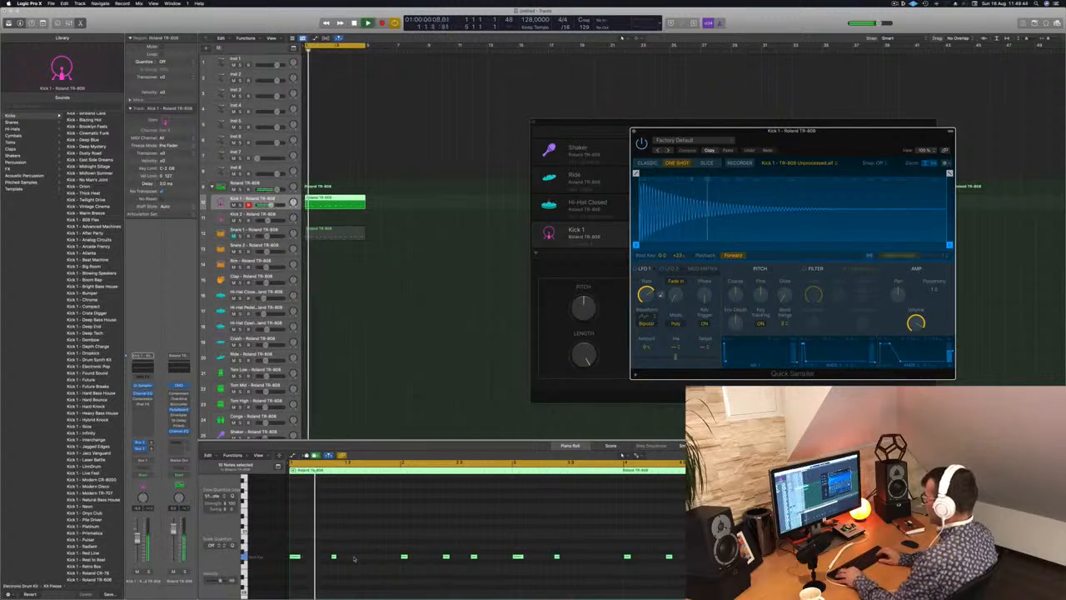
# Try the kick notes three semitones higher, move them back down and restart playback.
pyautogui.hotkey('alt', 'Up')
pyautogui.hotkey('alt', 'Up')
pyautogui.hotkey('alt', 'Up')
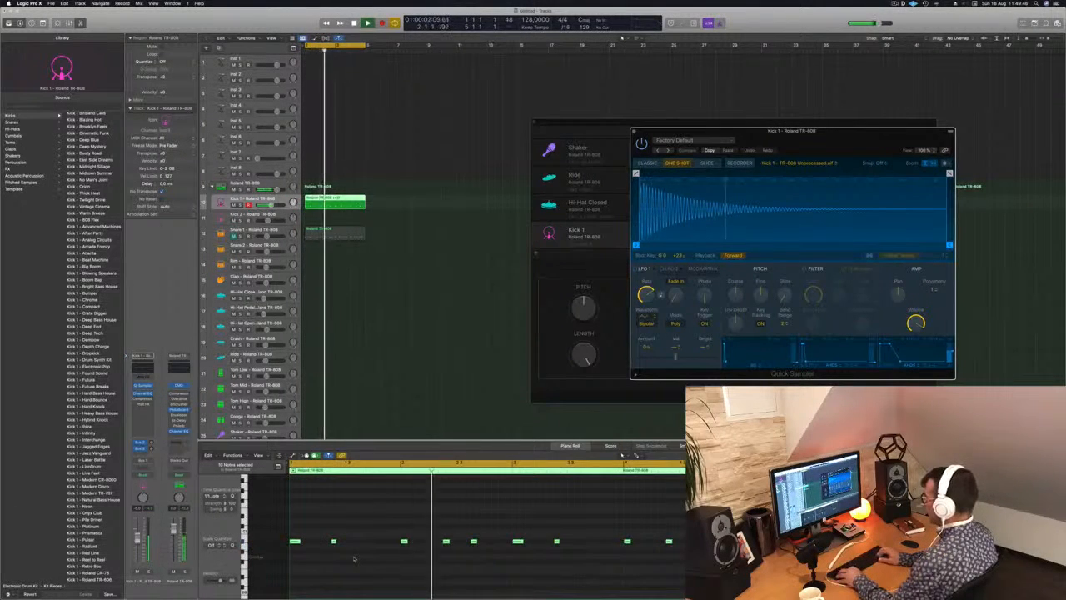
pyautogui.hotkey('alt', 'Down')
pyautogui.hotkey('alt', 'Down')
pyautogui.hotkey('alt', 'Down')
pyautogui.press('space')
pyautogui.press('space')
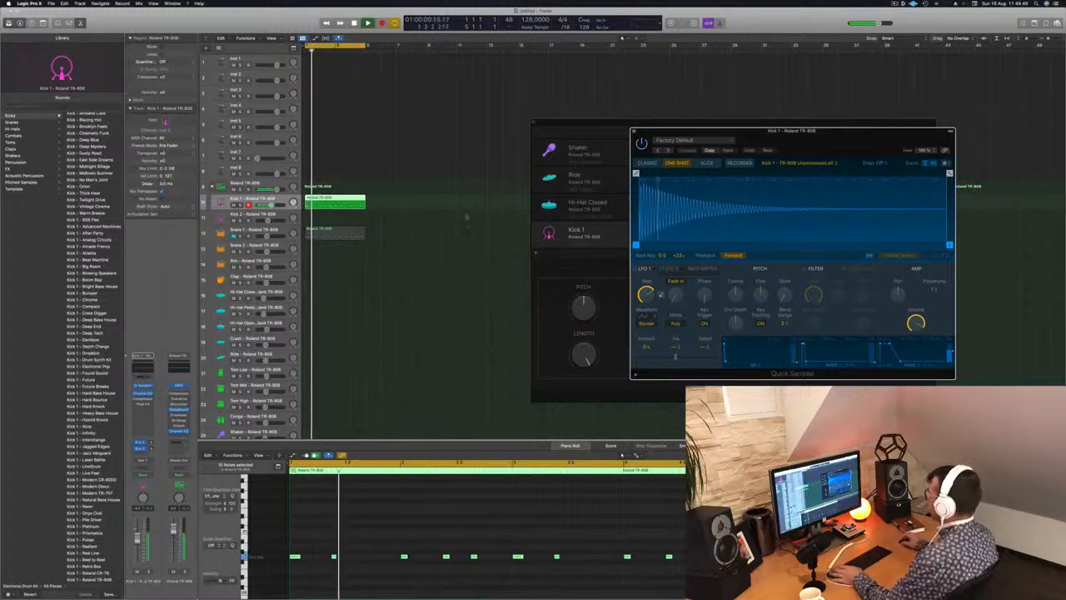
# Close the Quick Sampler and compare the notes of the Snare 1 and Kick 1 regions during playback.
pyautogui.press('super+w')
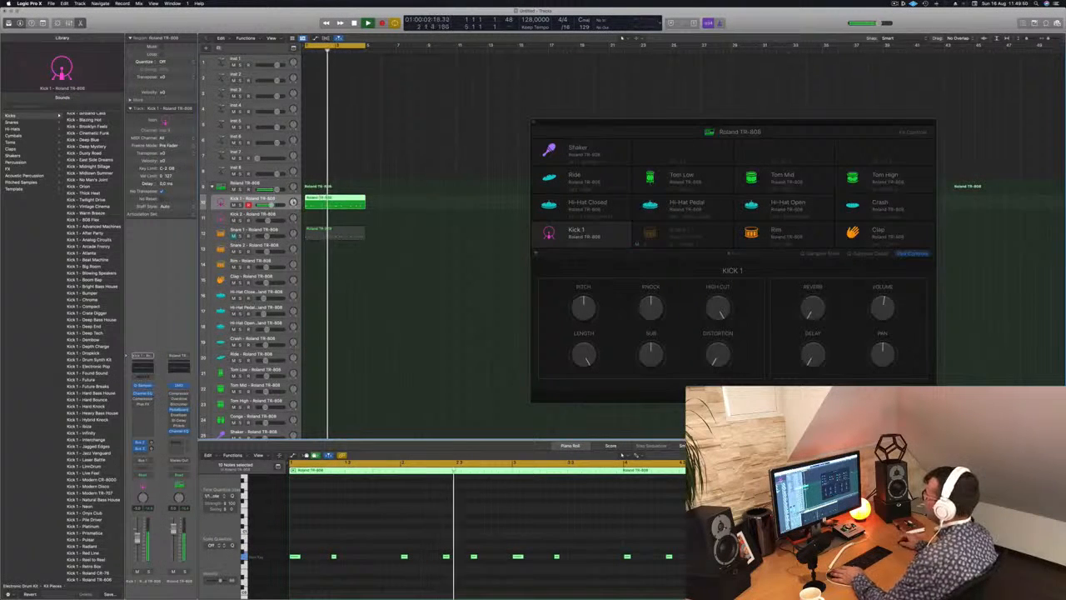
pyautogui.press('space')
pyautogui.press('space')
pyautogui.keyDown('shift'); pyautogui.click(334, 231); pyautogui.keyUp('shift')
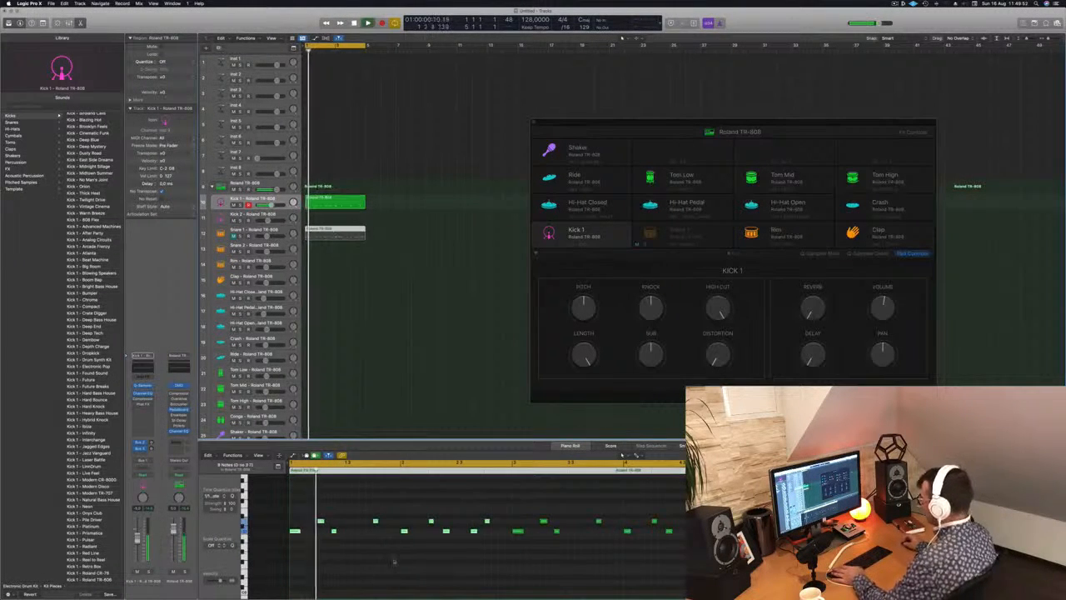
pyautogui.click(351, 204)
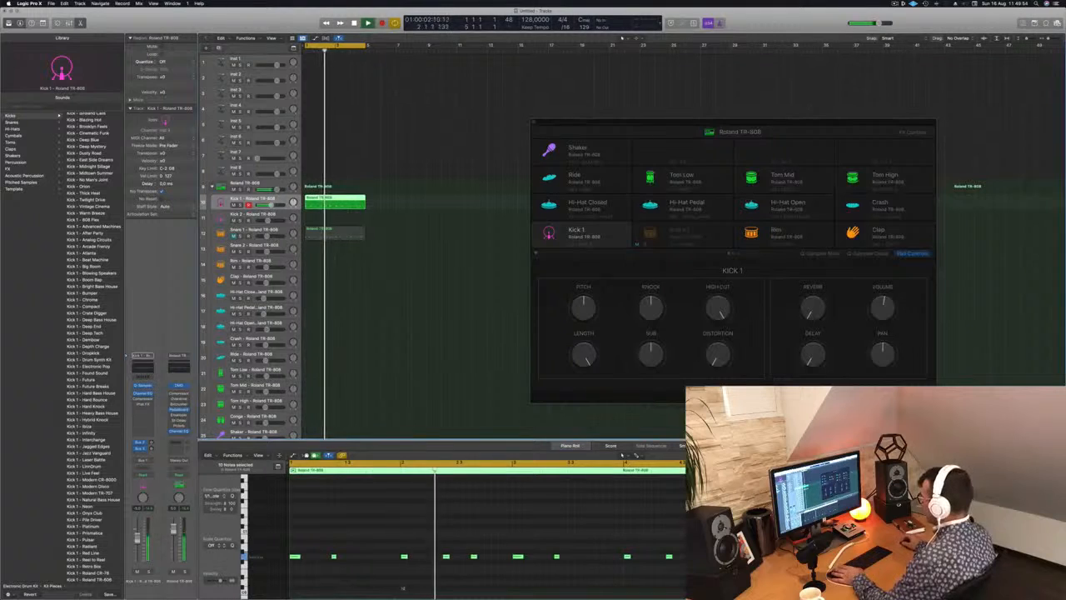
pyautogui.click(621, 455)
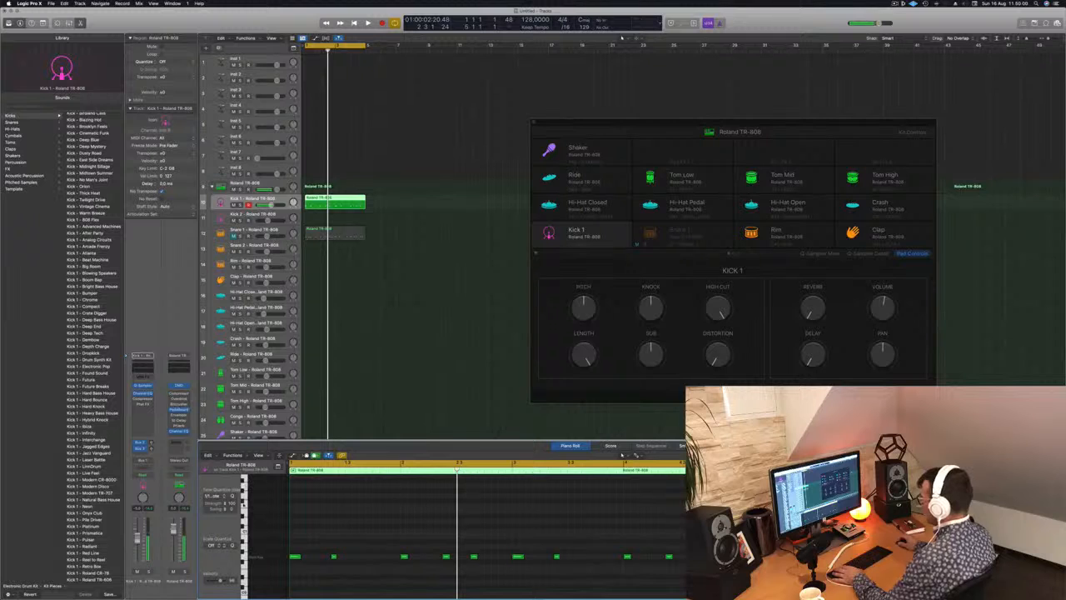
pyautogui.press('Return')
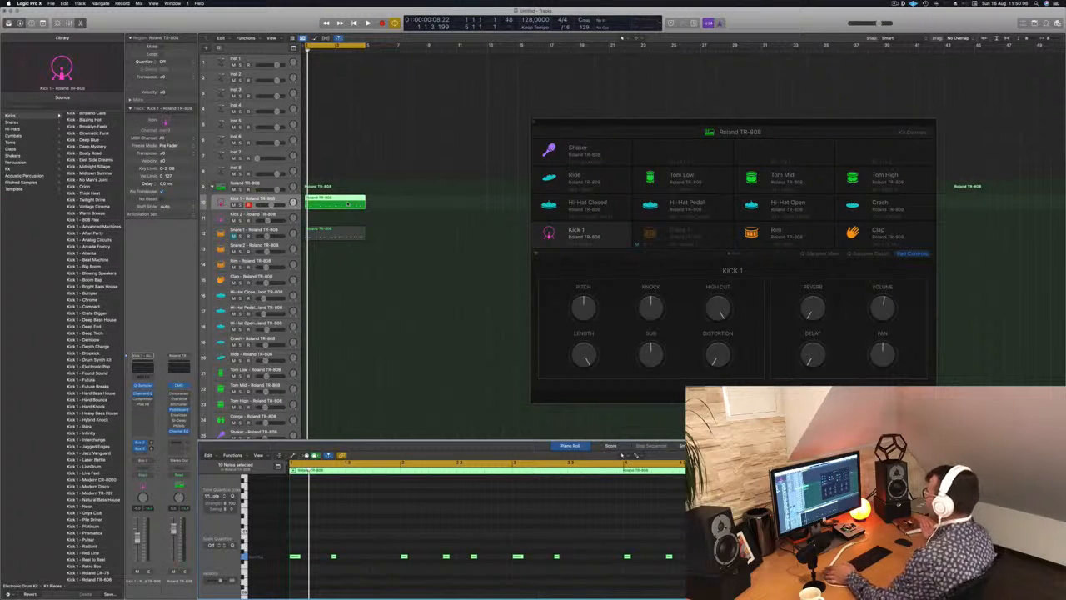
# Delete all kick notes from the Snare 1 region and unmute the Snare 1 track.
pyautogui.click(335, 233)
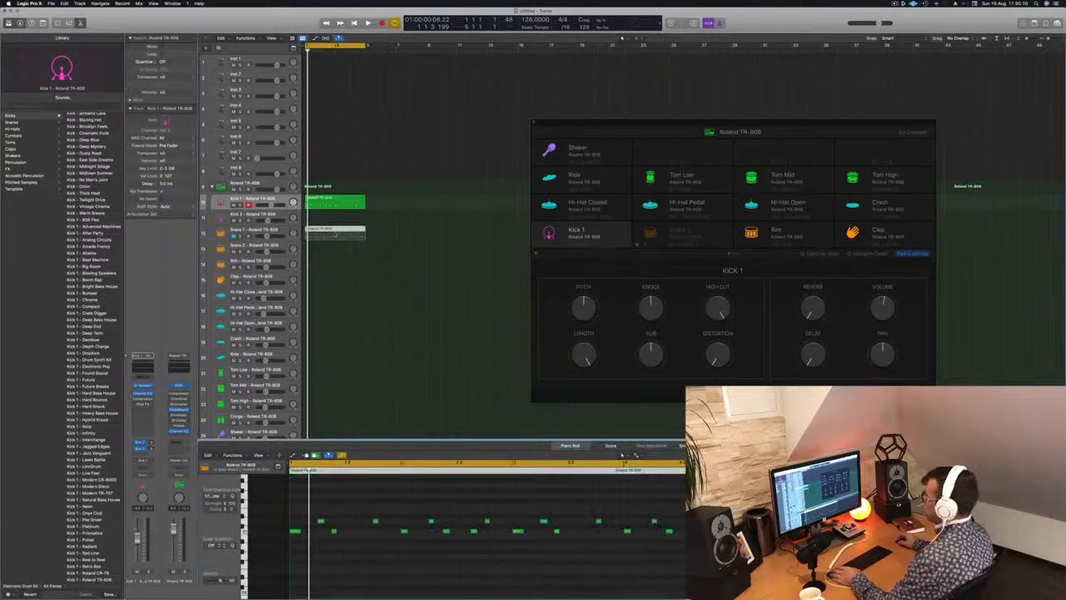
pyautogui.moveTo(300, 550); pyautogui.dragTo(679, 518)
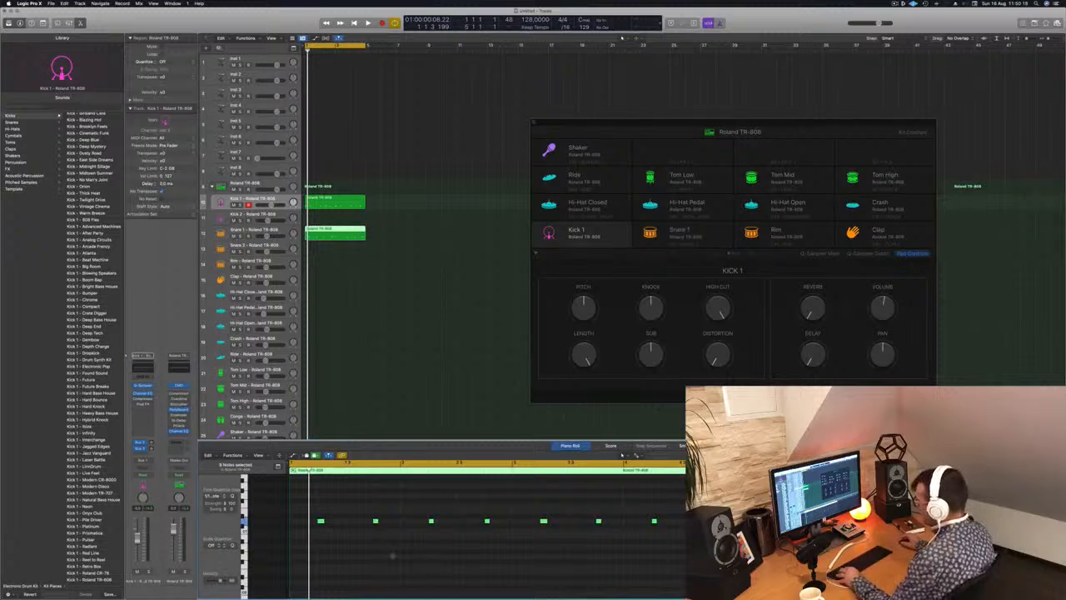
pyautogui.scroll(4, 279, 534)
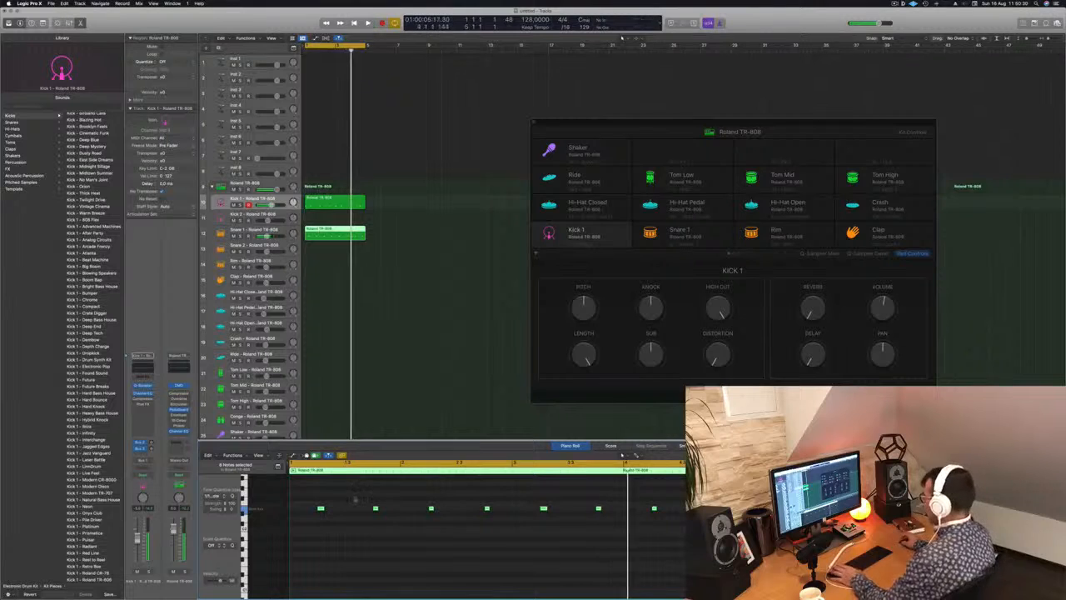
# Try the snare notes several semitones higher during playback and return them to their original pitch.
pyautogui.press('space')
pyautogui.hotkey('alt', 'Up')
pyautogui.hotkey('alt', 'Up')
pyautogui.hotkey('alt', 'Up')
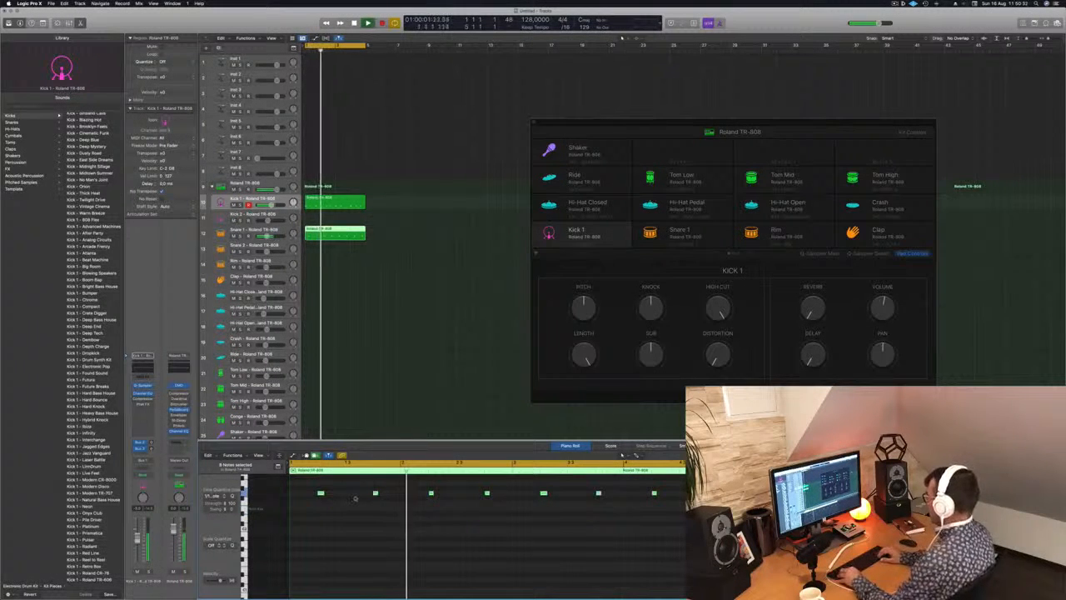
pyautogui.hotkey('alt', 'Up')
pyautogui.hotkey('alt', 'Up')
pyautogui.hotkey('alt', 'Up')
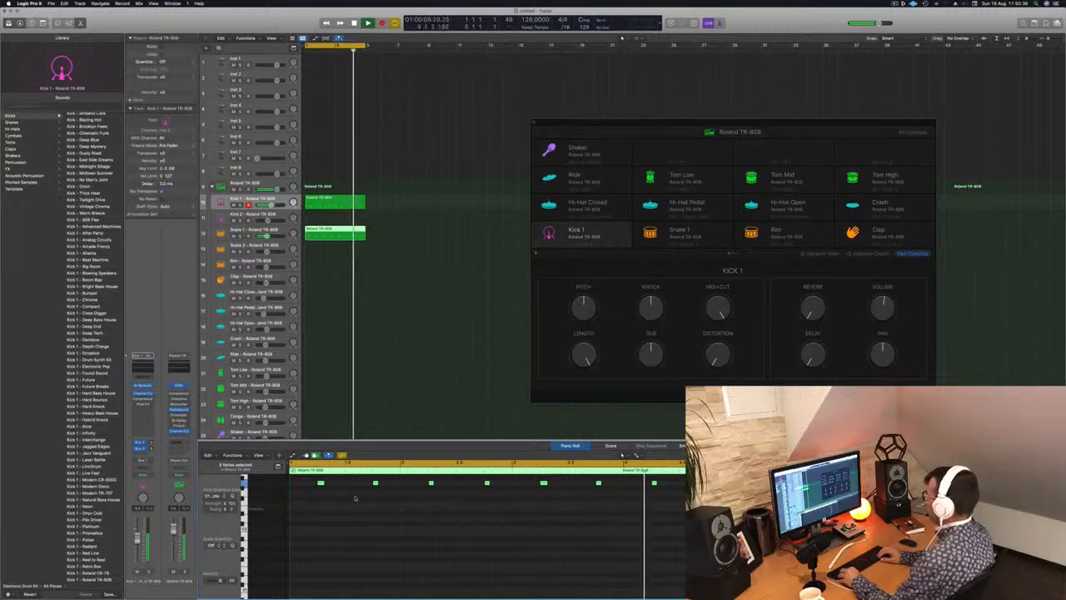
pyautogui.hotkey('alt', 'Down')
pyautogui.hotkey('alt', 'Down')
pyautogui.hotkey('alt', 'Down')
pyautogui.hotkey('alt', 'Down')
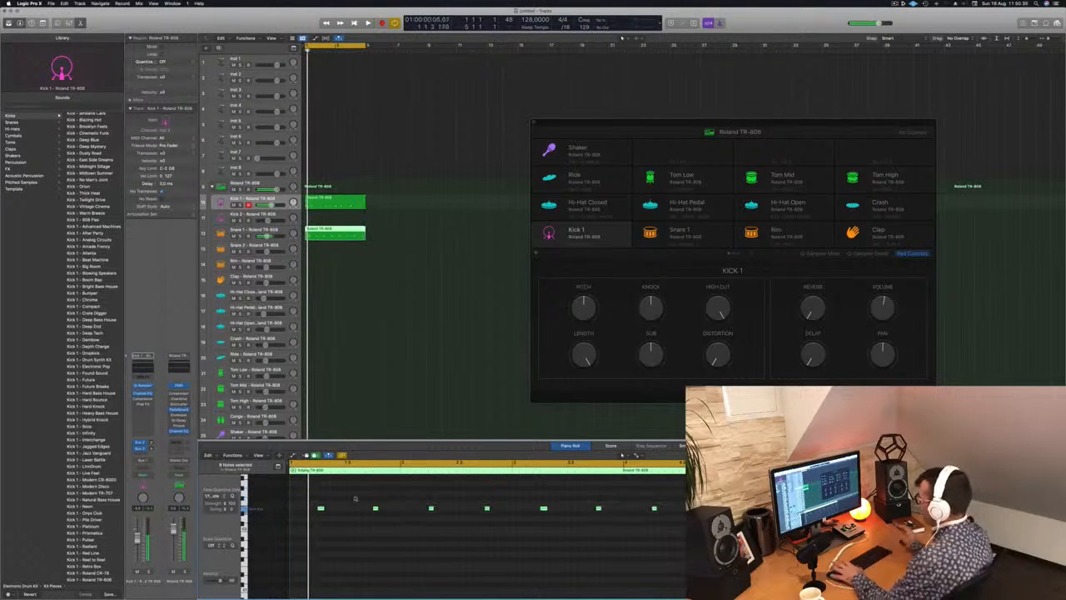
pyautogui.hotkey('alt', 'Down')
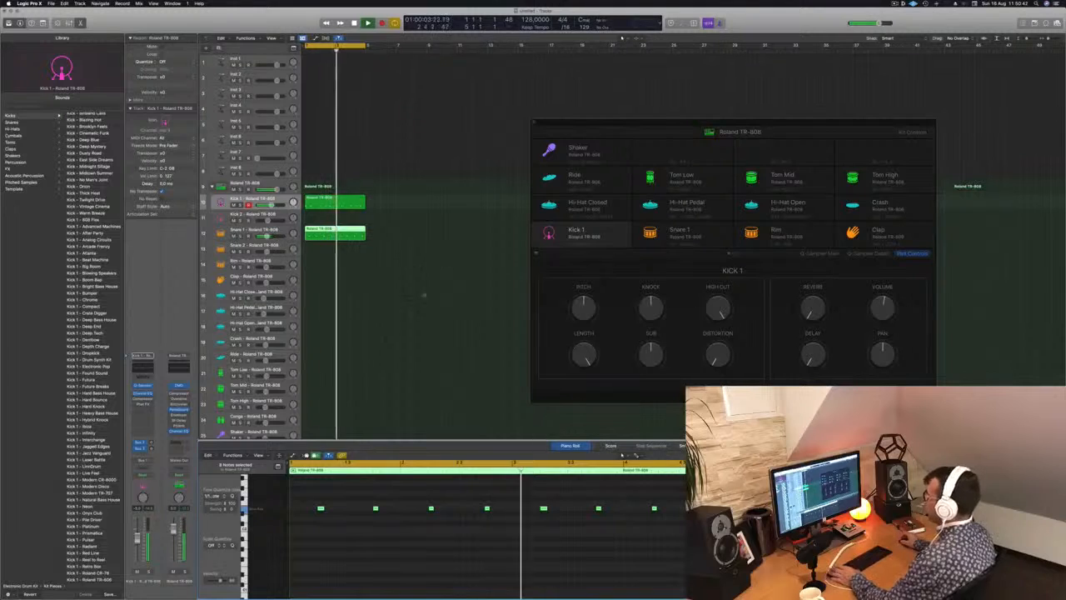
# Stop playback and copy the Snare 1 region onto the Hi-Hat Closed track.
pyautogui.press('space')
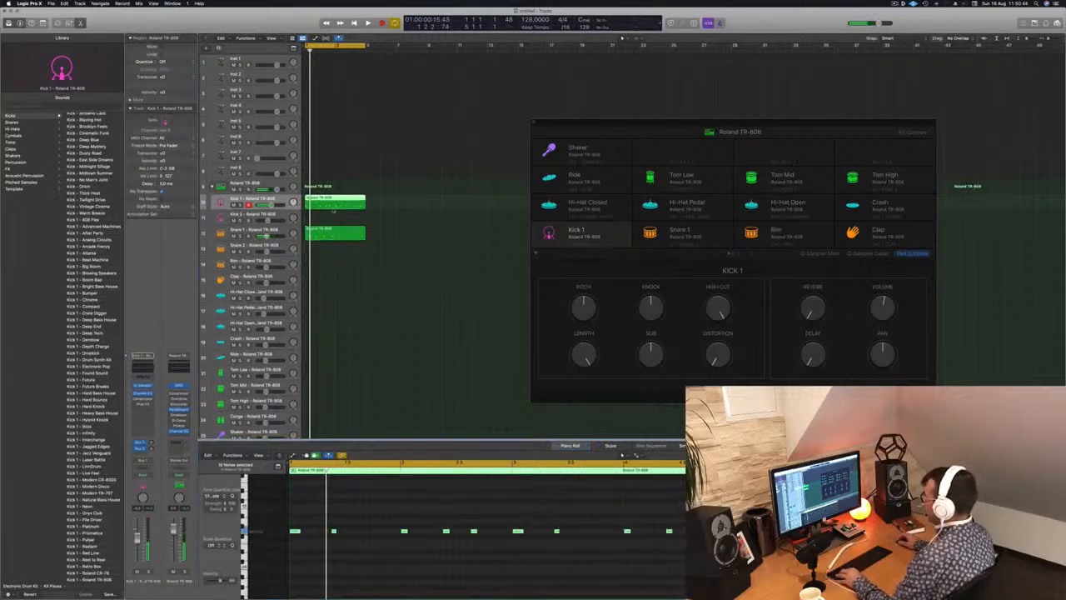
pyautogui.click(323, 235)
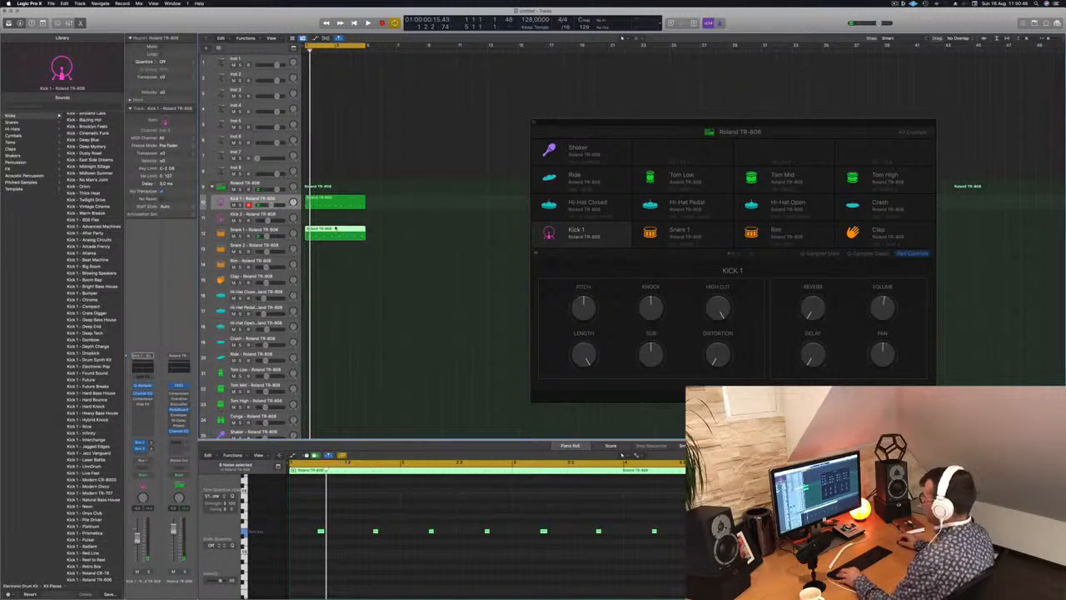
pyautogui.moveTo(336, 228); pyautogui.dragTo(335, 296)
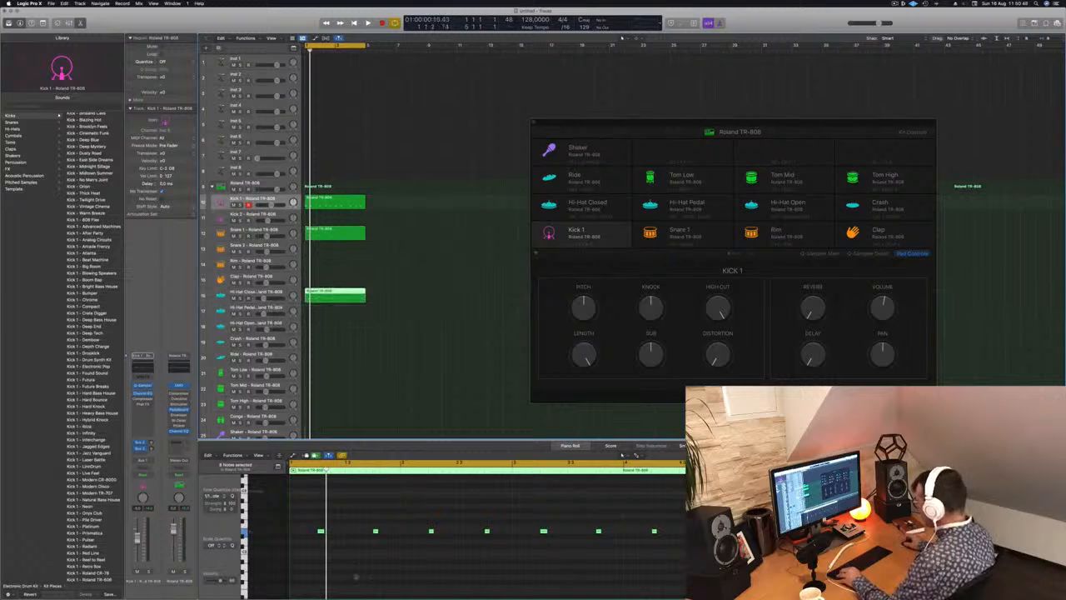
pyautogui.click(385, 527)
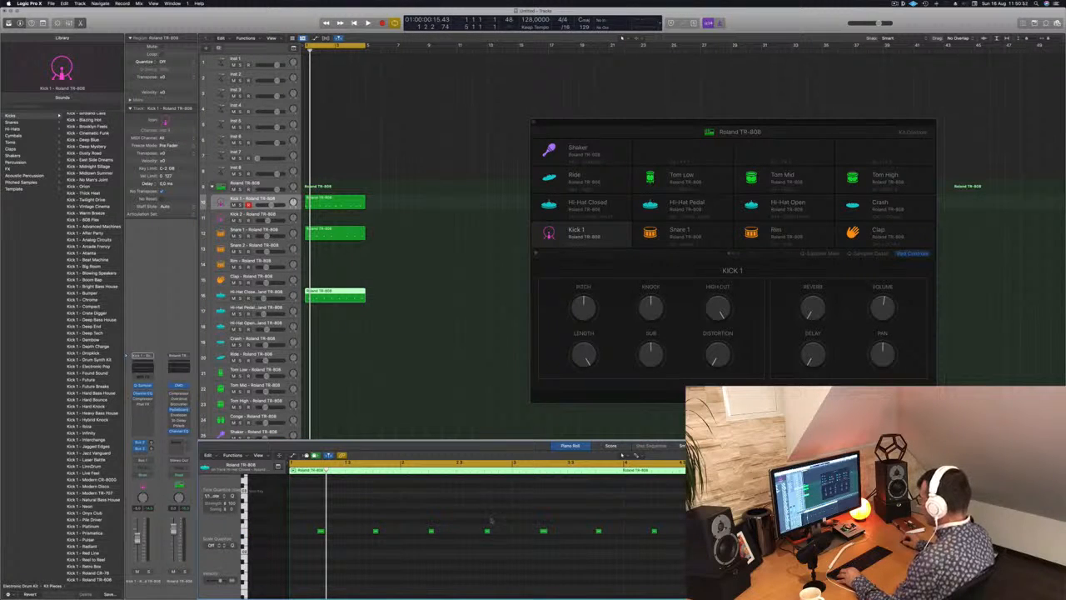
# Double the hi-hat pattern in the Hi-Hat Closed region by copying all its notes into the gaps, and play the loop.
pyautogui.moveTo(313, 520); pyautogui.dragTo(688, 549)
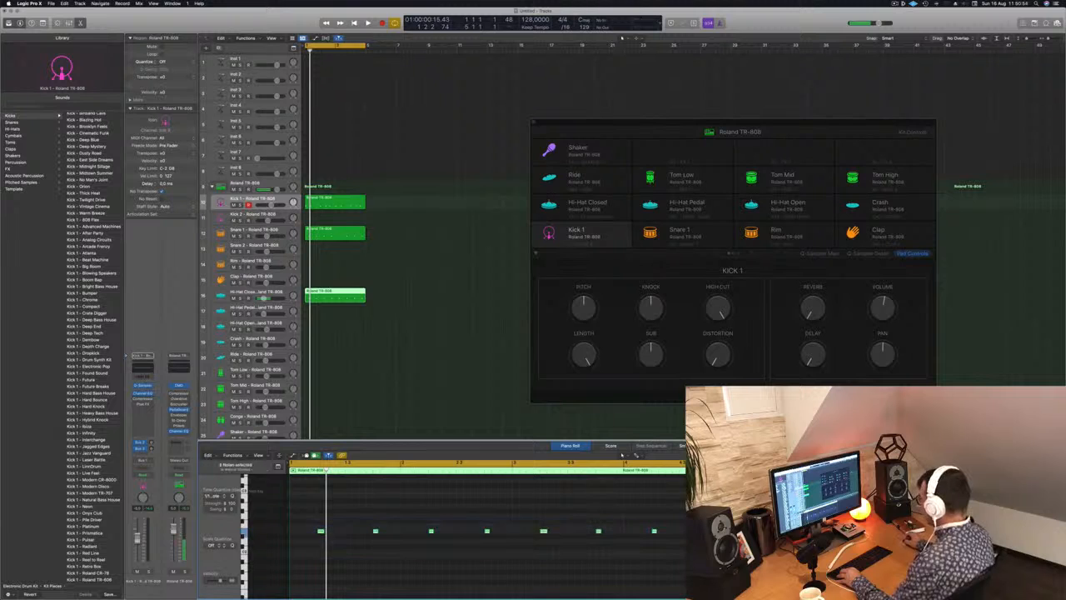
pyautogui.moveTo(321, 531)
pyautogui.mouseDown()
pyautogui.moveTo(308, 533)
pyautogui.moveTo(336, 536)
pyautogui.mouseUp()
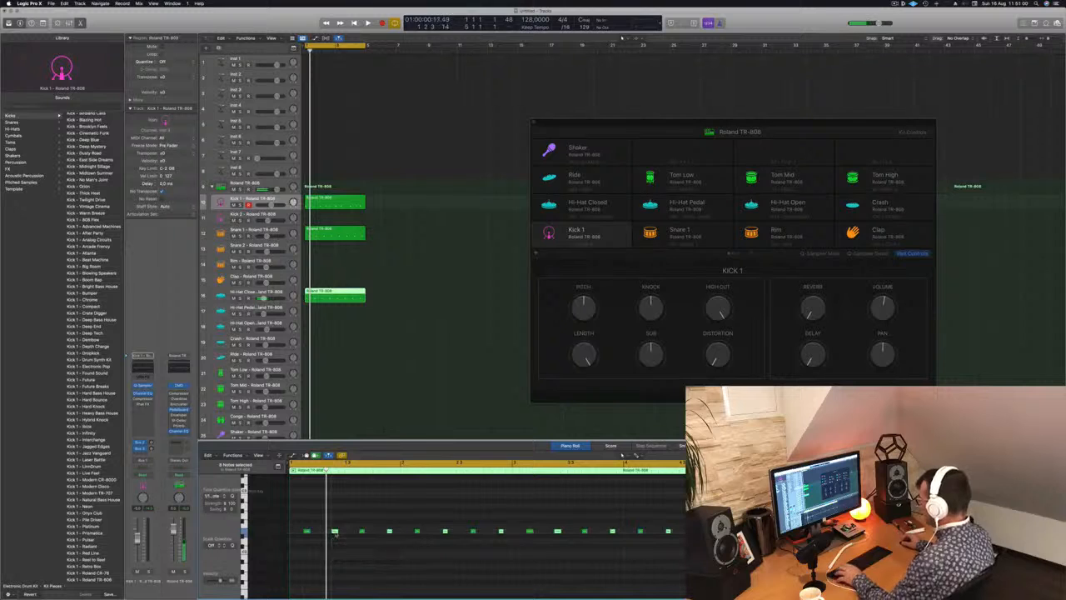
pyautogui.press('space')
pyautogui.press('super+Left')
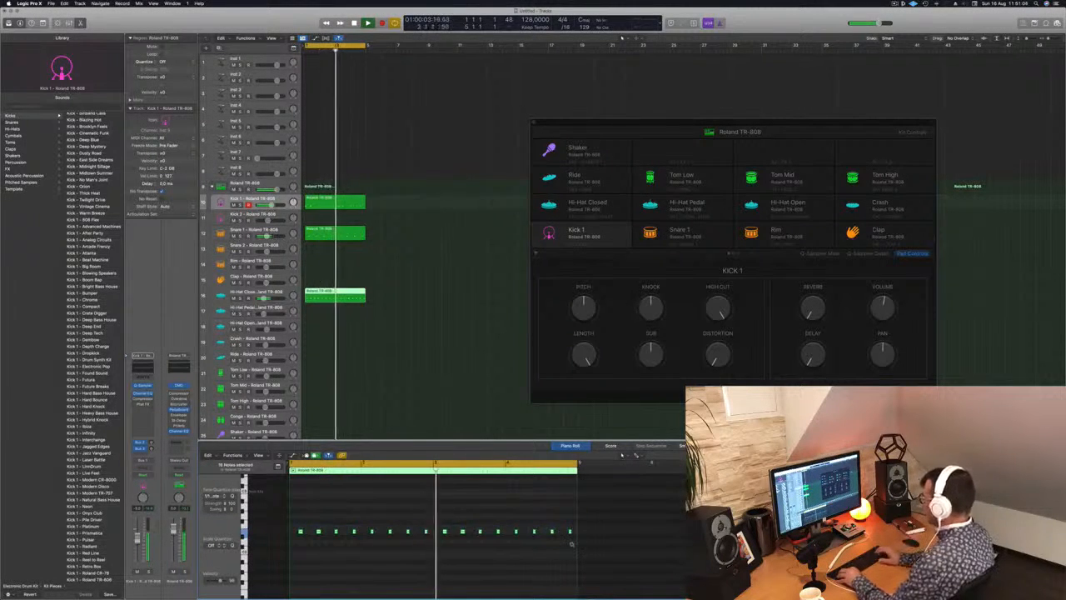
pyautogui.scroll(-3, 571, 544)
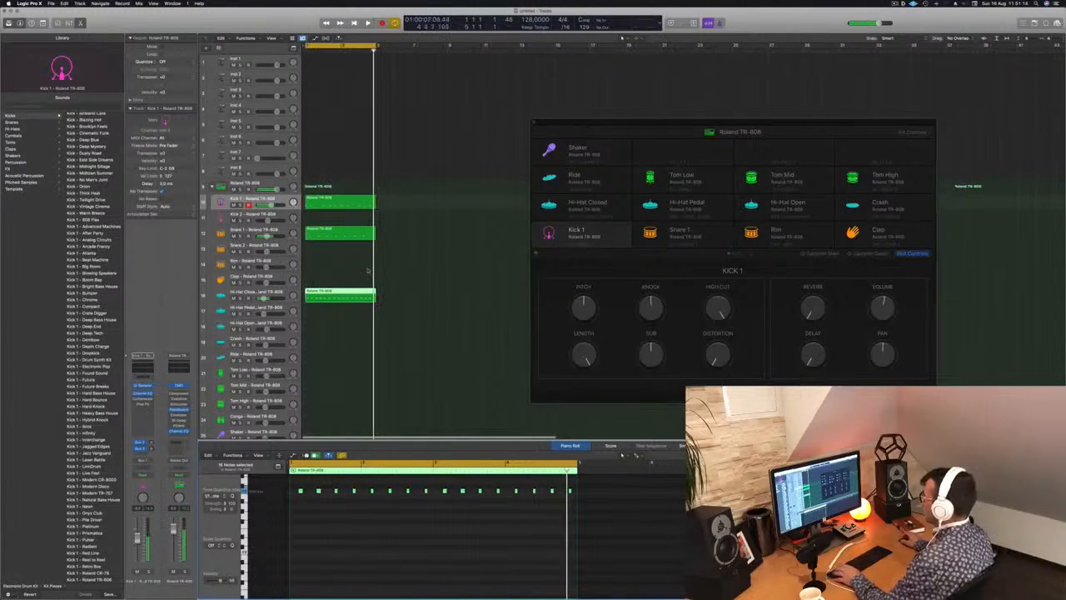
# Copy the Hi-Hat Closed region onto the Hi-Hat Open track and delete its notes except every fourth one.
pyautogui.click(347, 290)
pyautogui.moveTo(336, 296); pyautogui.dragTo(341, 328)
pyautogui.moveTo(291, 481); pyautogui.dragTo(350, 505)
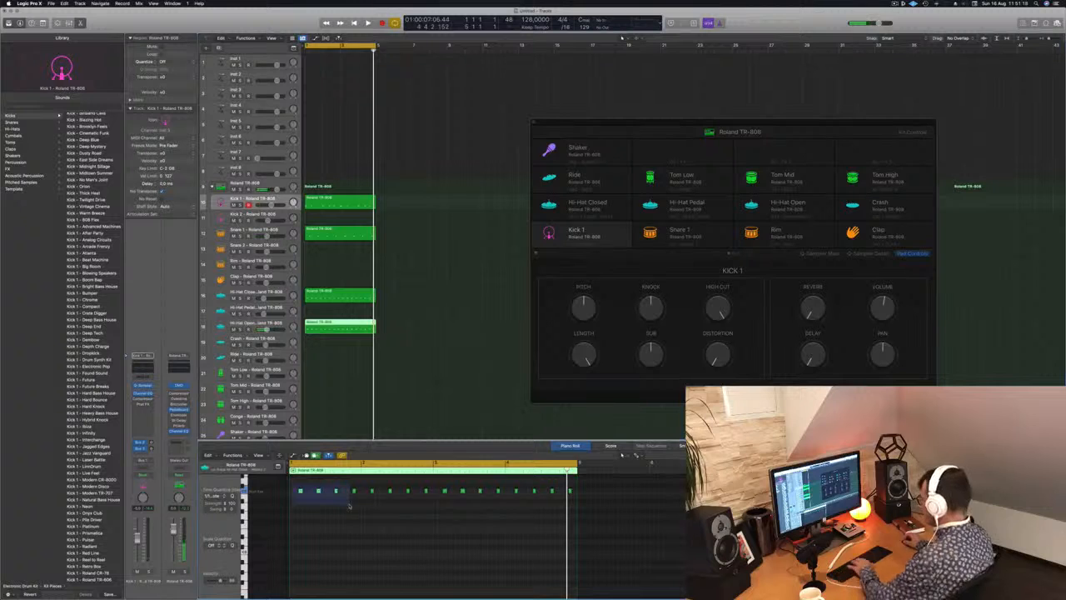
# Play the loop and turn down the volume of the Hi-Hat Open pad.
pyautogui.press('space')
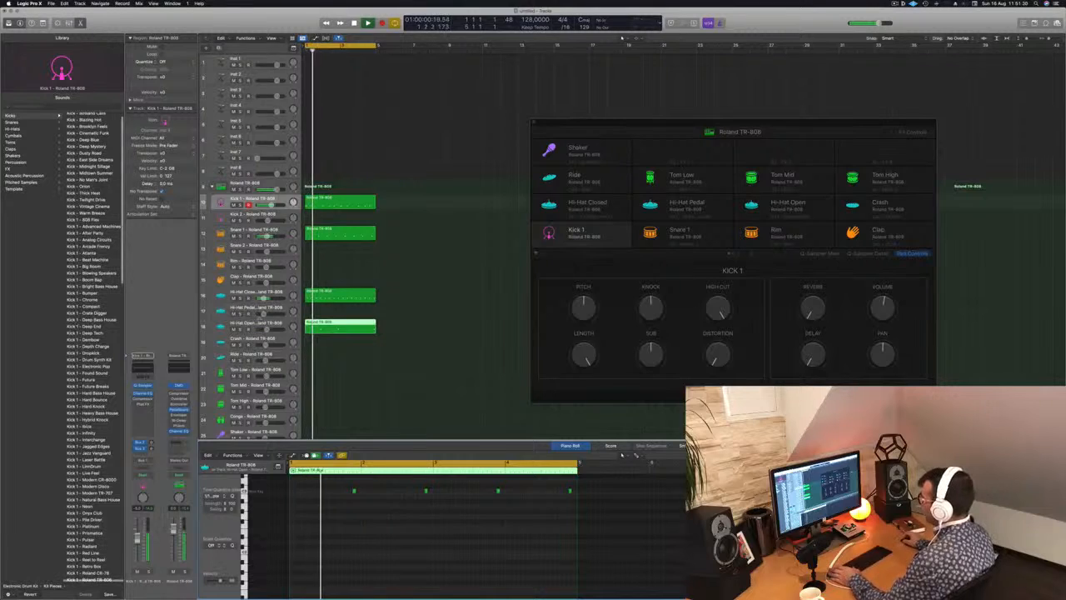
pyautogui.click(783, 204)
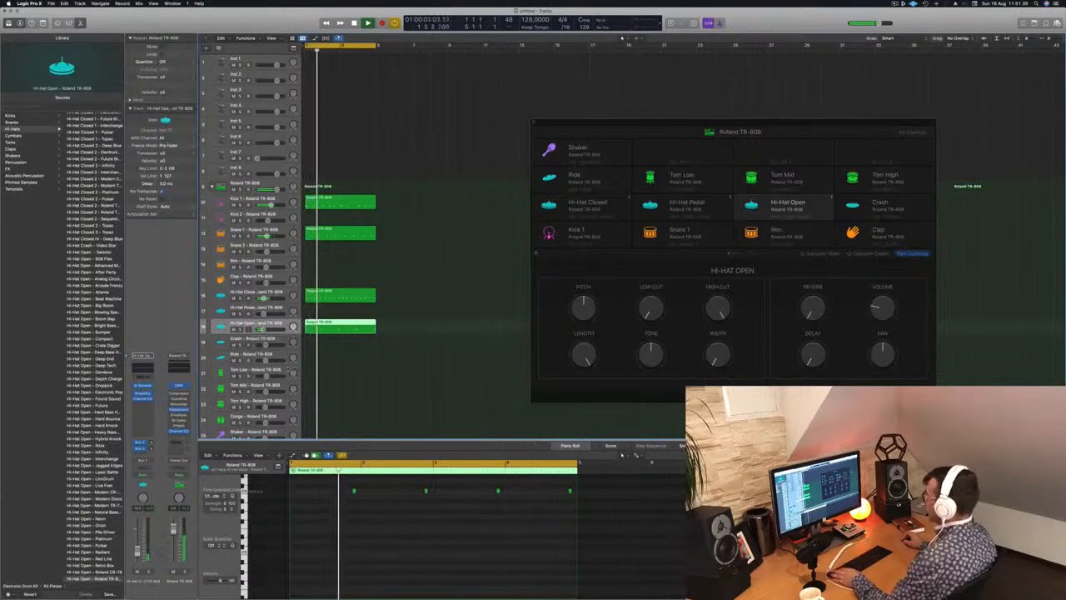
# Select the Tom Low track and copy the four-note Hi-Hat Open region onto it.
pyautogui.click(247, 371)
pyautogui.click(323, 297)
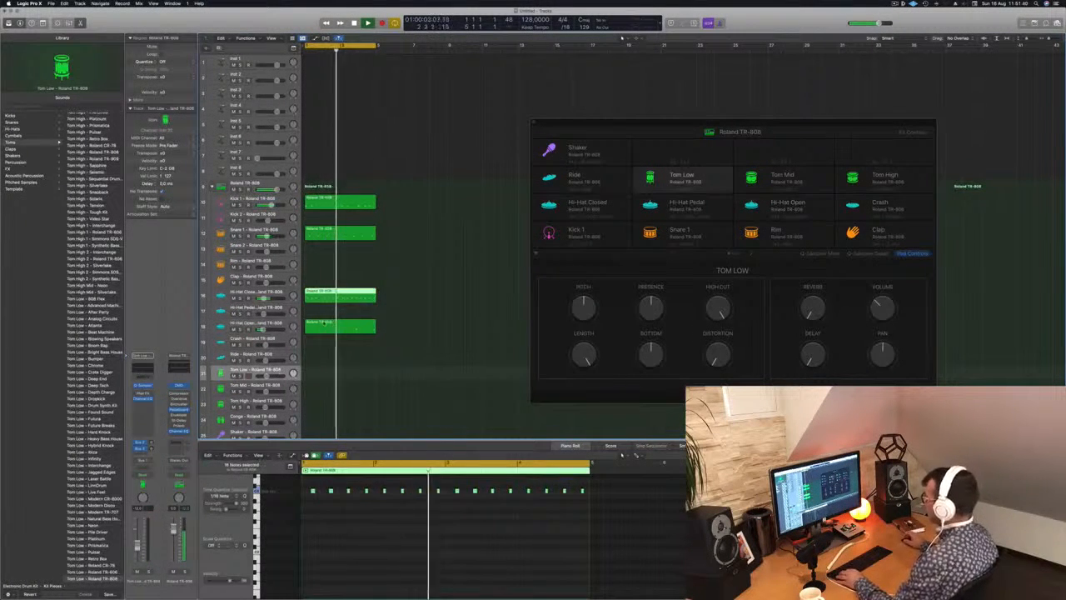
pyautogui.moveTo(322, 297); pyautogui.dragTo(323, 368)
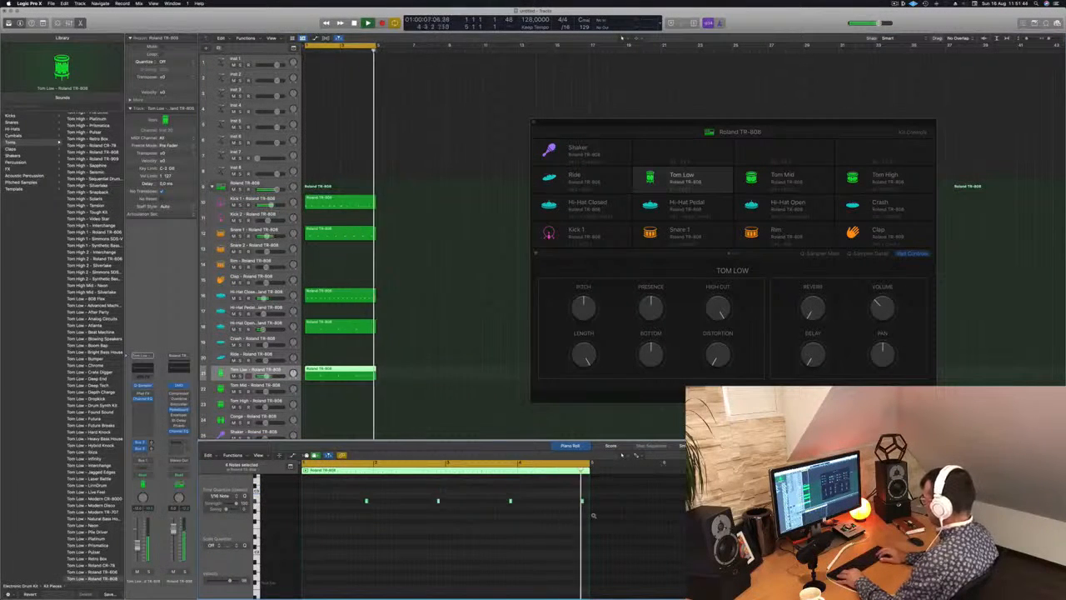
# Move the Tom Low notes far down in pitch and nudge them slightly earlier during playback.
pyautogui.hotkey('alt', 'Down')
pyautogui.hotkey('alt', 'Down')
pyautogui.hotkey('alt', 'Down')
pyautogui.hotkey('alt', 'Down')
pyautogui.hotkey('alt', 'Down')
pyautogui.hotkey('alt', 'Down')
pyautogui.hotkey('alt', 'Down')
pyautogui.hotkey('alt', 'Down')
pyautogui.hotkey('alt', 'Down')
pyautogui.hotkey('alt', 'Down')
pyautogui.hotkey('alt', 'Down')
pyautogui.hotkey('alt', 'Down')
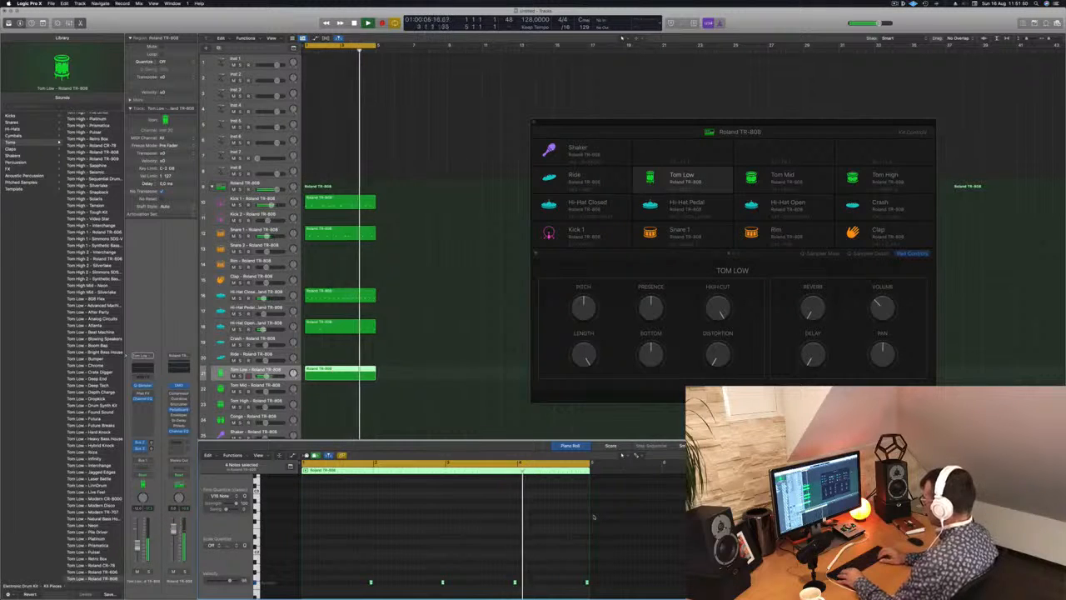
pyautogui.hotkey('alt', 'Left')
pyautogui.hotkey('alt', 'Left')
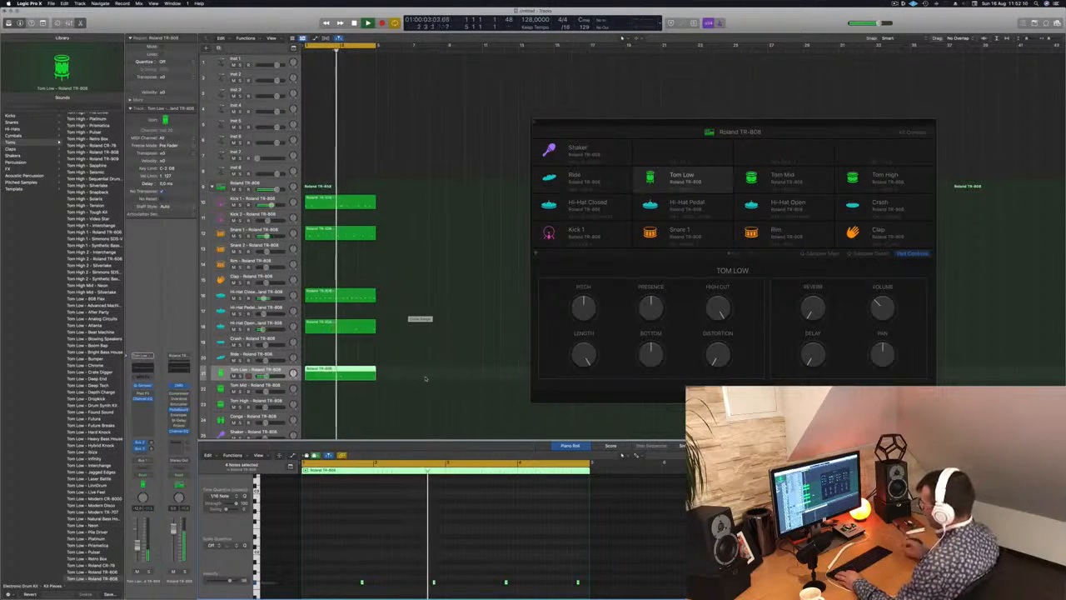
# Select the Tom Low region, open the track's Quick Sampler and look at its LFO 2 and Mod Matrix sections.
pyautogui.click(422, 379)
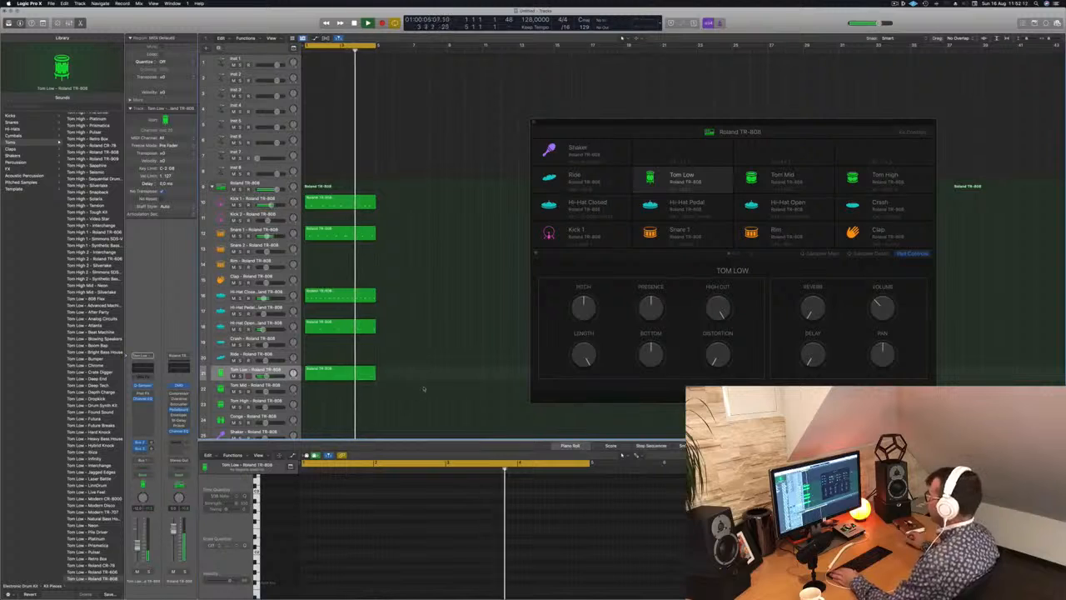
pyautogui.click(323, 376)
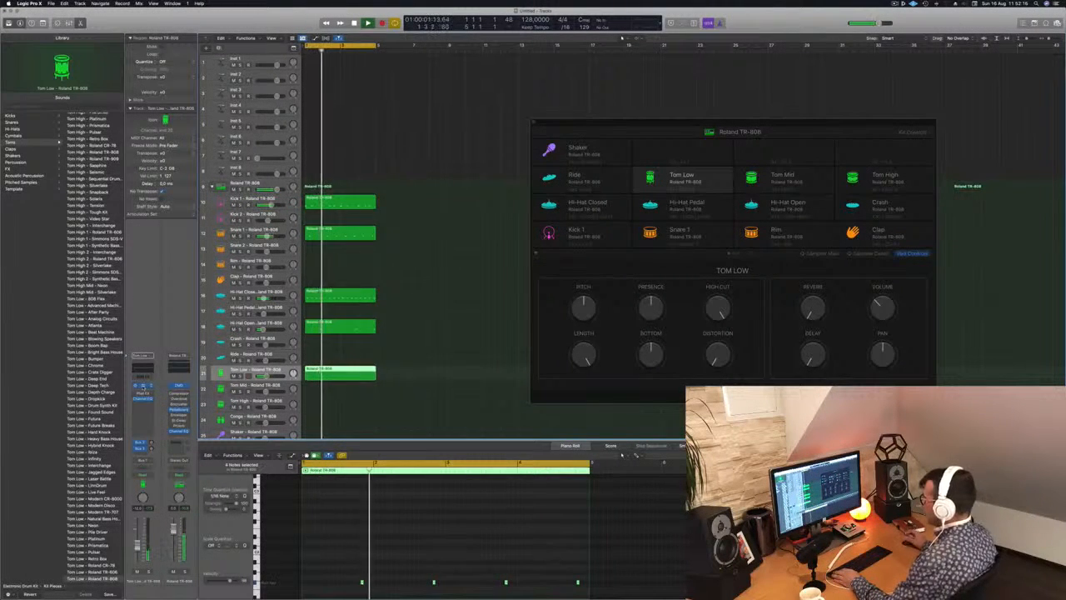
pyautogui.click(143, 387)
pyautogui.moveTo(480, 98); pyautogui.dragTo(472, 155)
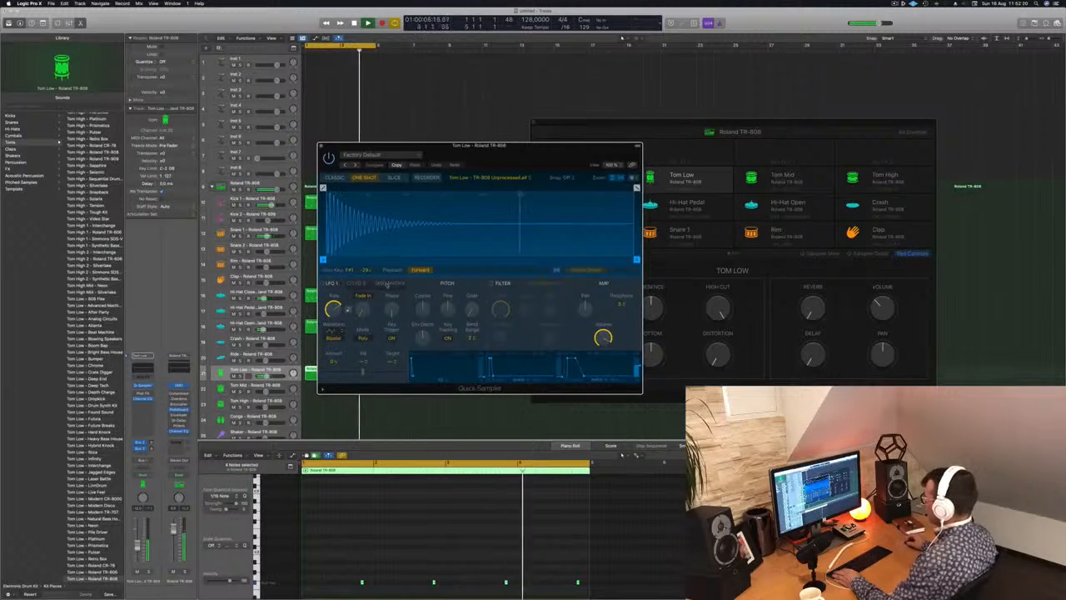
pyautogui.click(387, 284)
pyautogui.click(358, 284)
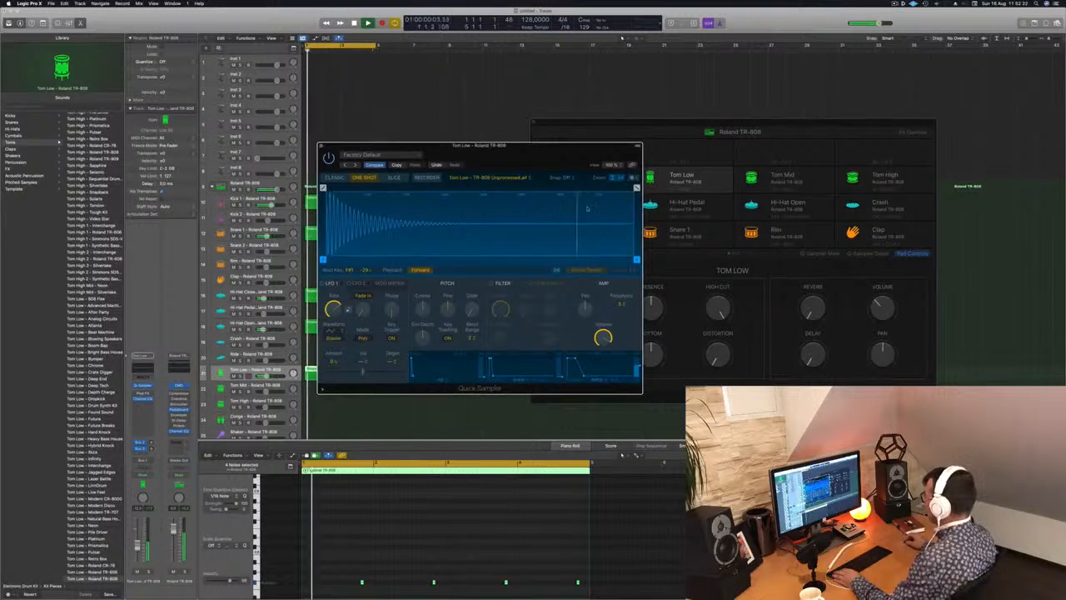
# Try the Slice, Recorder and Classic modes for the Tom Low sample and reposition the Quick Sampler window.
pyautogui.click(397, 177)
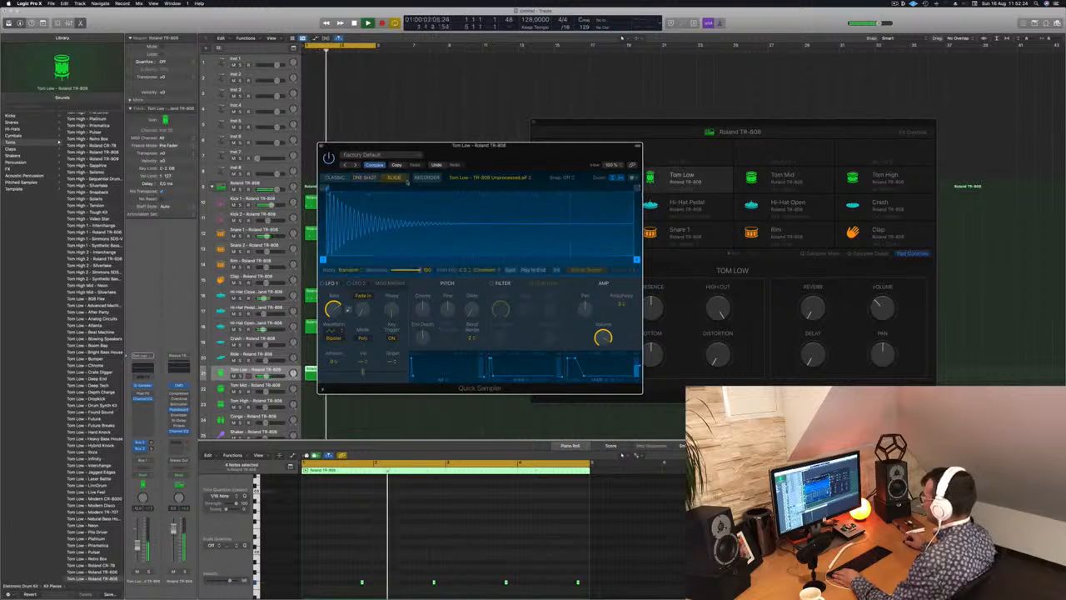
pyautogui.click(426, 177)
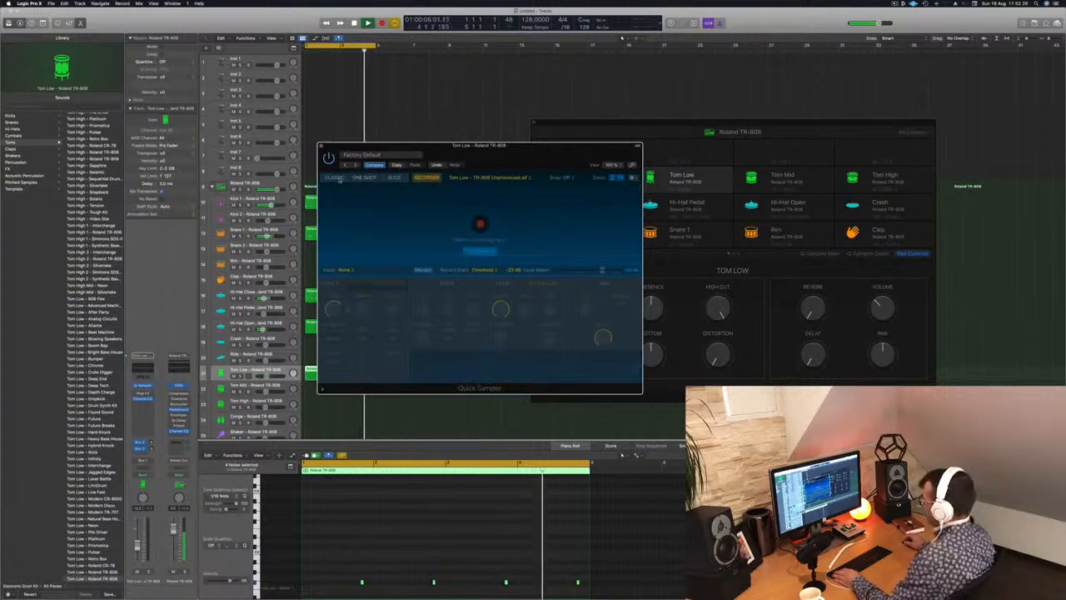
pyautogui.click(335, 177)
pyautogui.moveTo(509, 159); pyautogui.dragTo(615, 172)
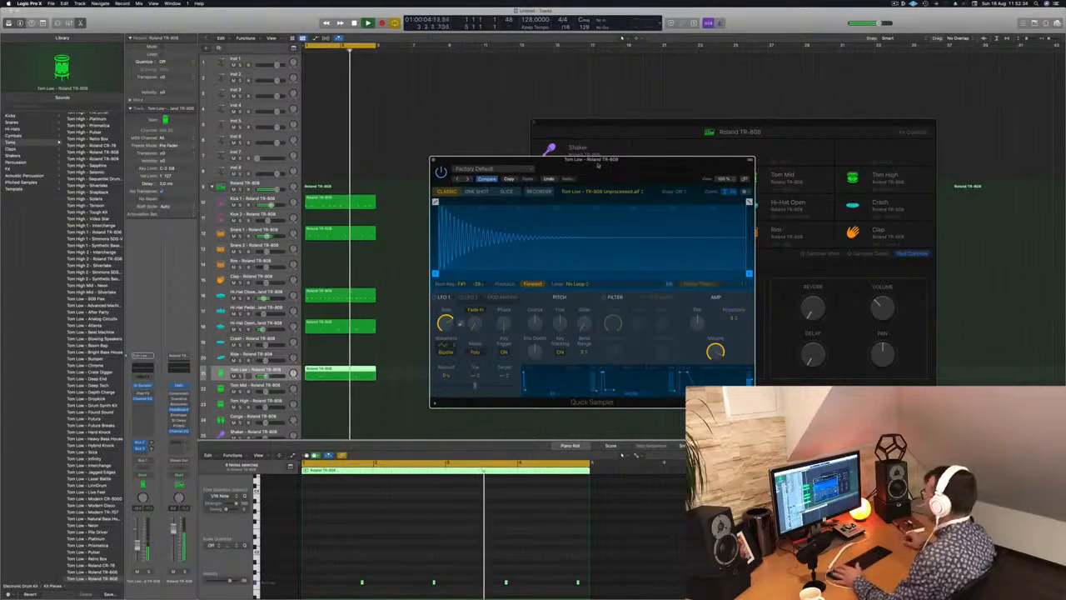
pyautogui.moveTo(592, 165); pyautogui.dragTo(551, 166)
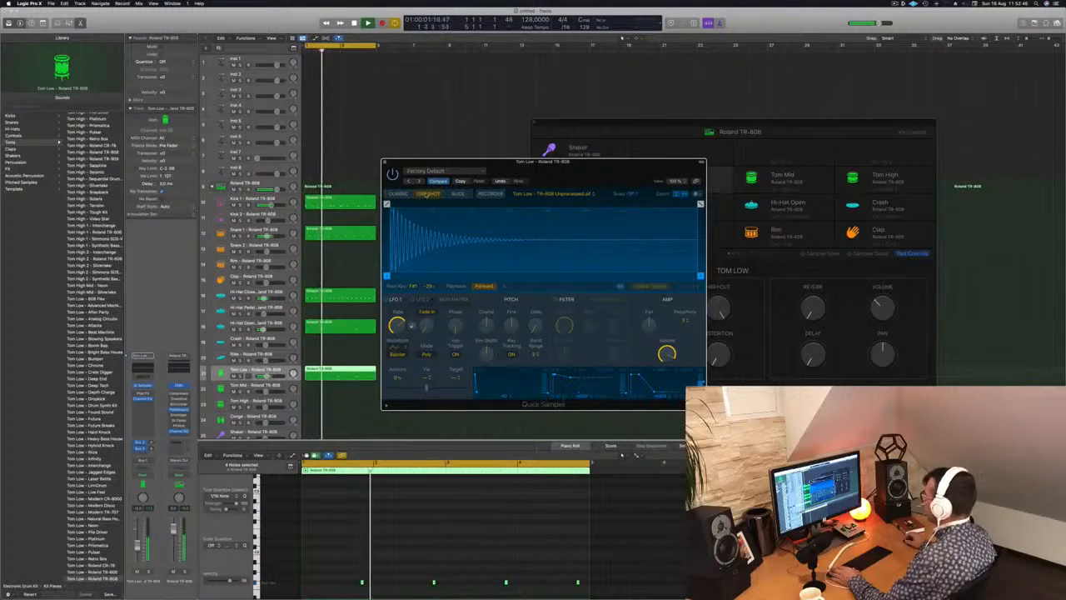
# Compare the One Shot and Classic modes on the Tom Low sample, leave it on One Shot and close the Quick Sampler.
pyautogui.click(427, 193)
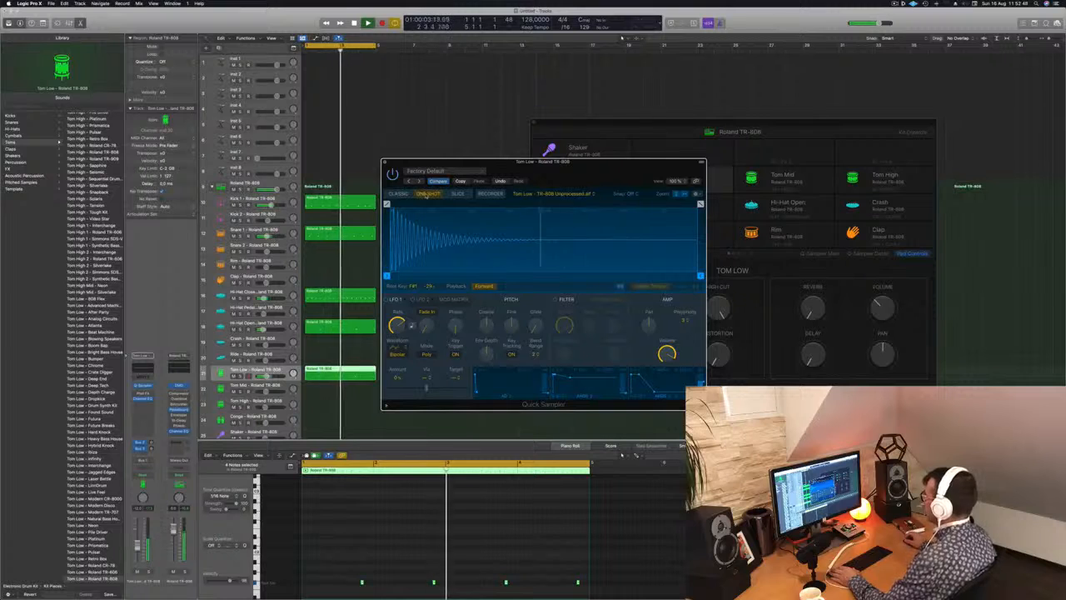
pyautogui.click(399, 193)
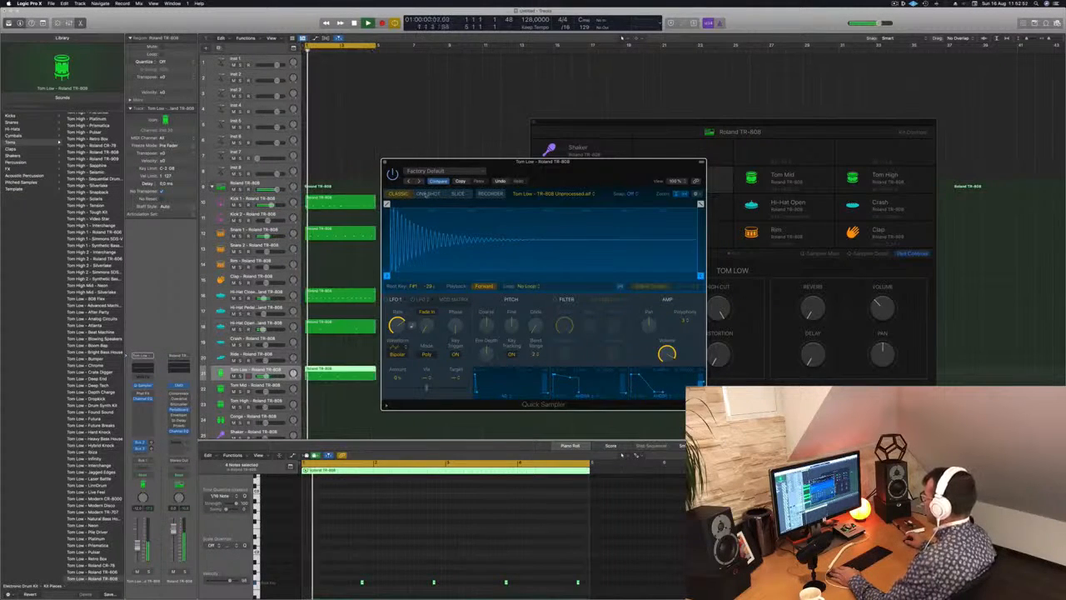
pyautogui.click(425, 193)
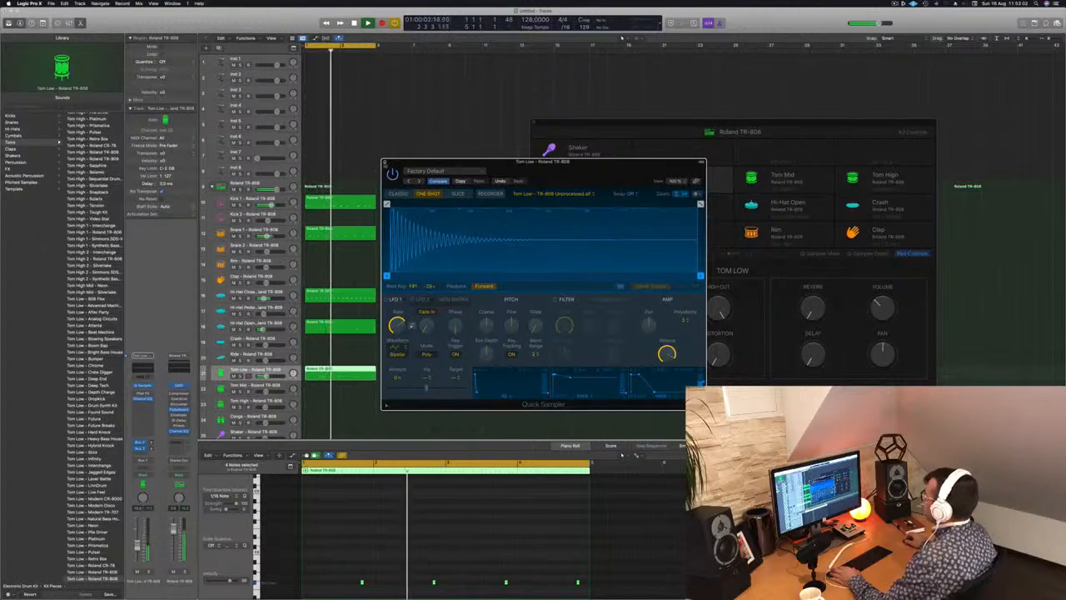
pyautogui.click(384, 162)
pyautogui.click(396, 158)
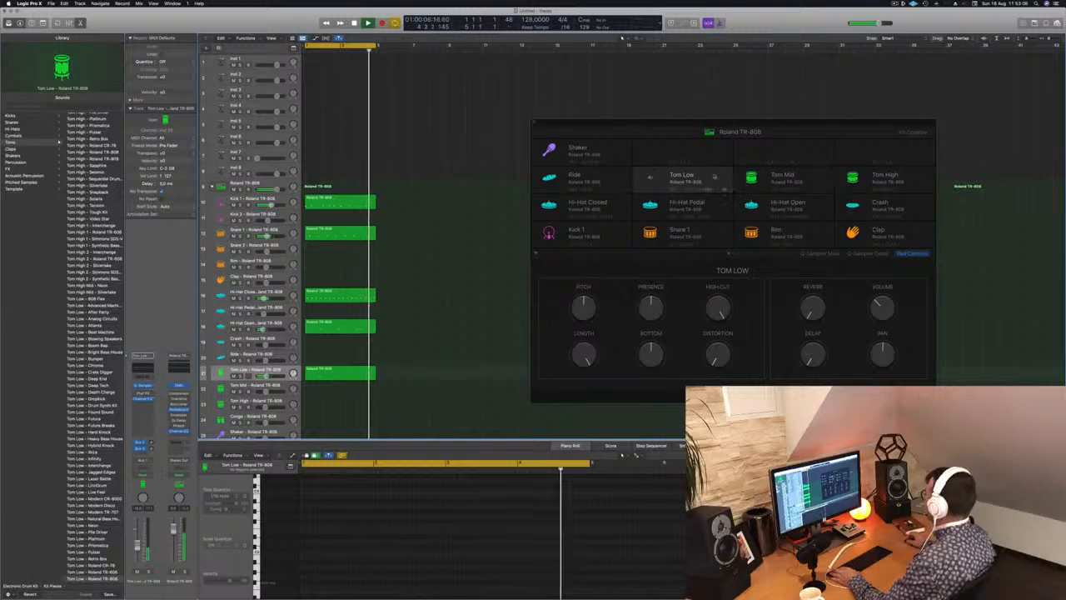
# Raise the Bottom and Distortion controls of the Tom Low pad.
pyautogui.click(568, 285)
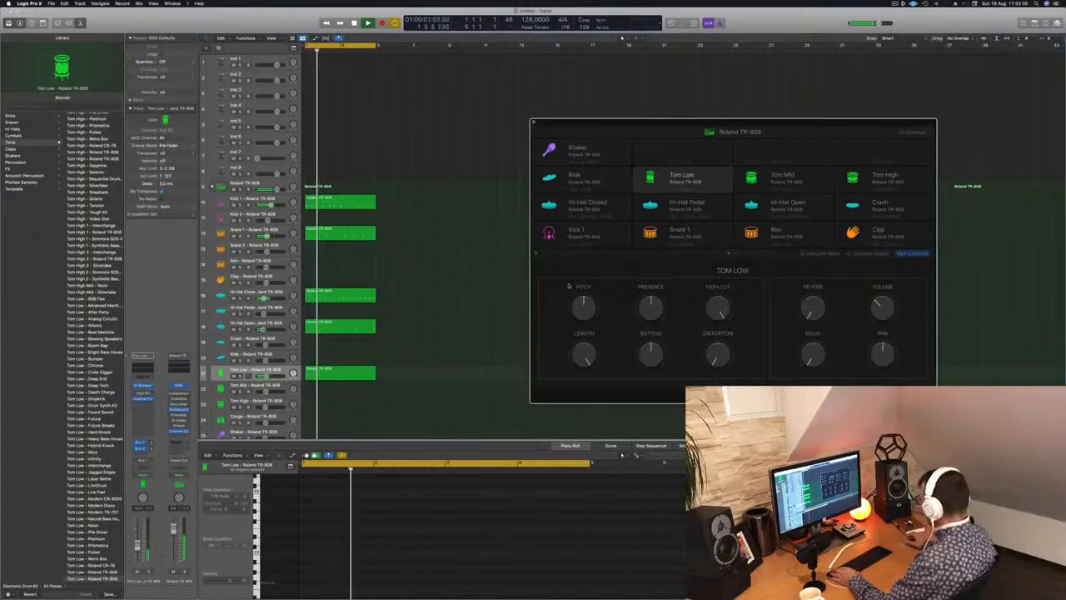
pyautogui.moveTo(657, 355); pyautogui.dragTo(664, 323)
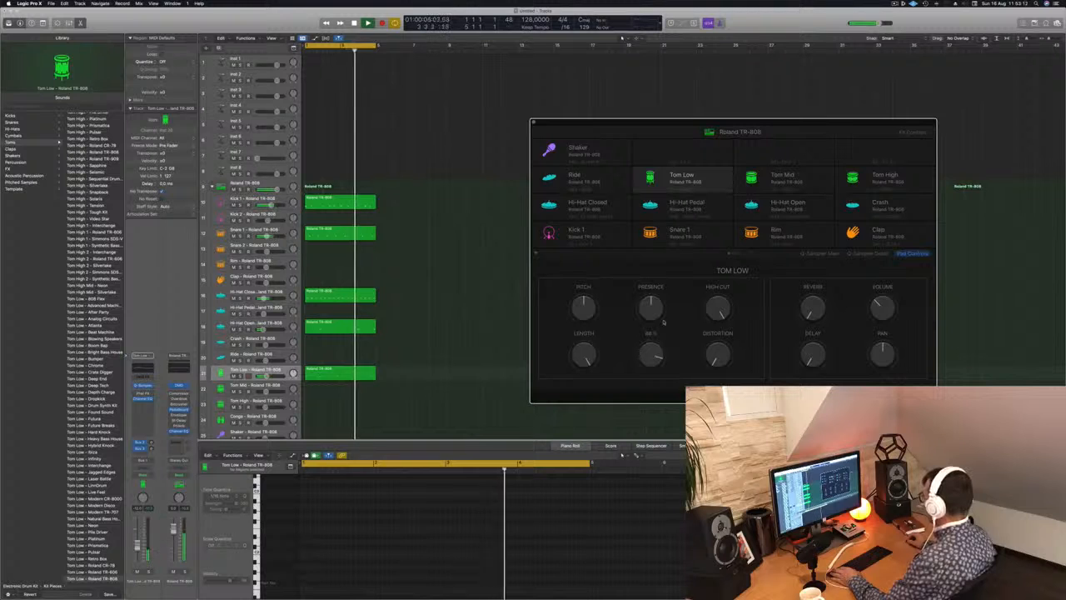
pyautogui.moveTo(717, 356); pyautogui.dragTo(715, 339)
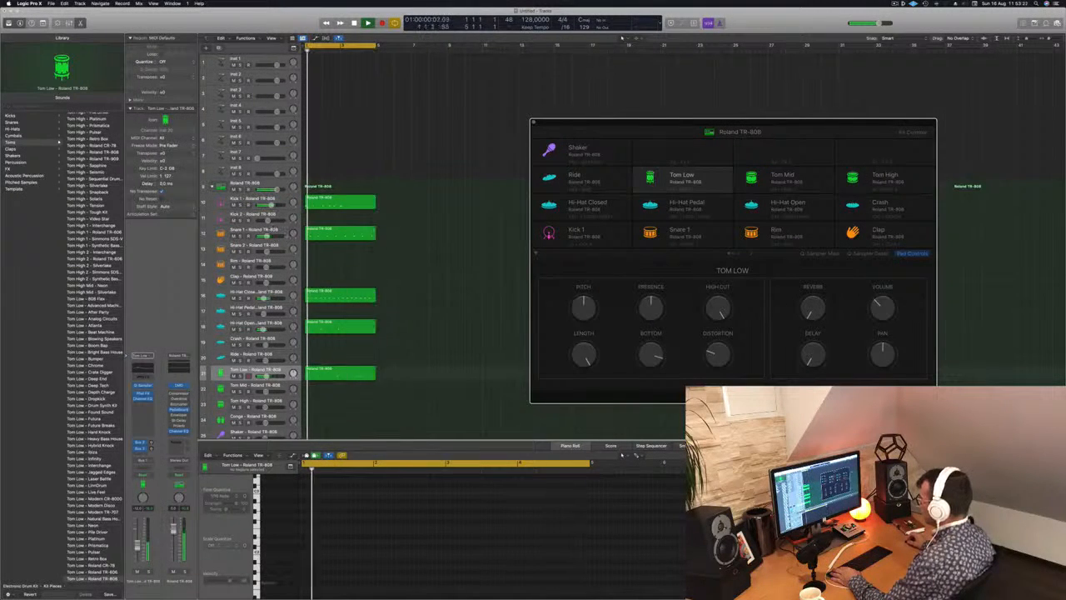
# Look at the pad controls of the Snare 1 track and return to those of Tom Low.
pyautogui.click(267, 235)
pyautogui.click(281, 233)
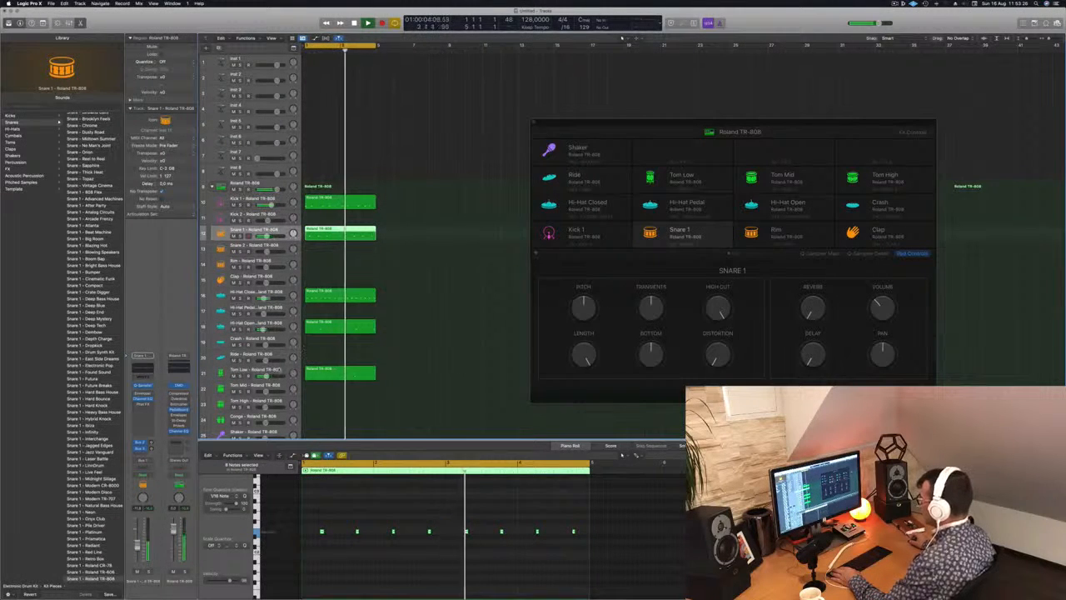
pyautogui.click(259, 371)
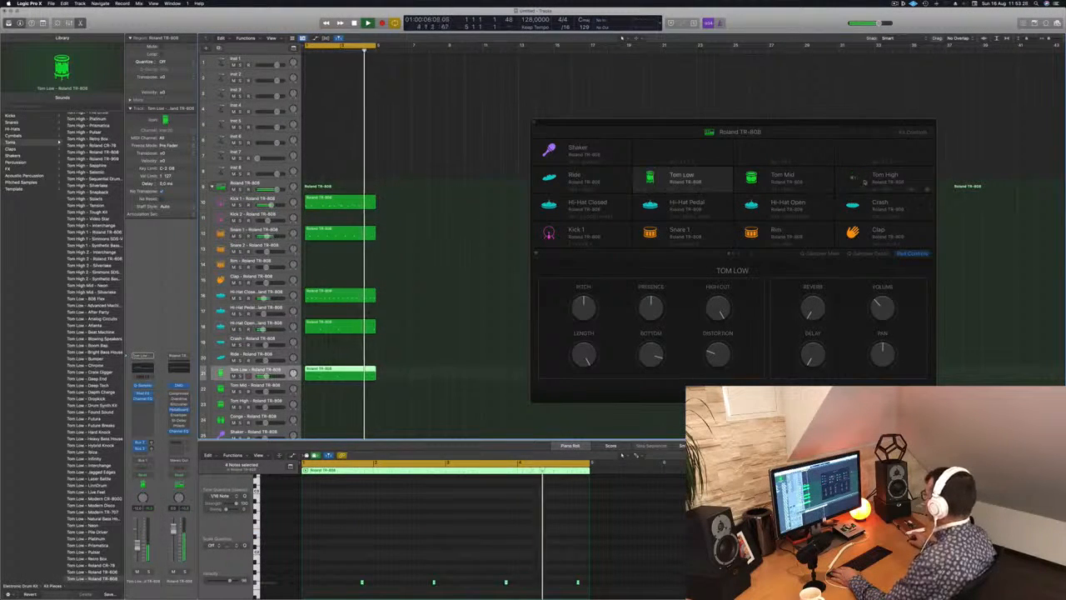
pyautogui.click(710, 178)
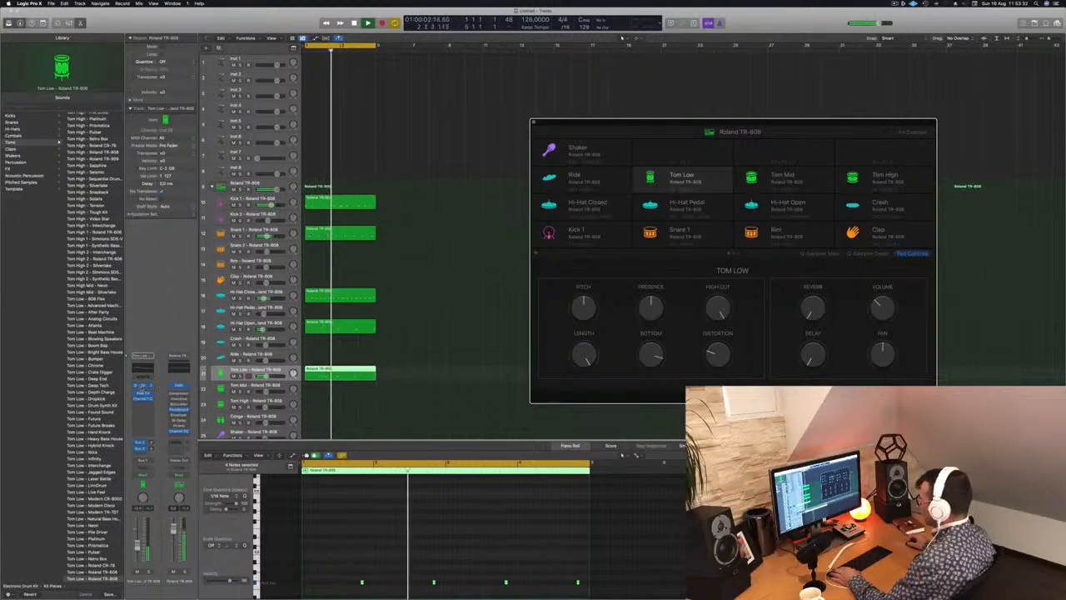
# Reopen the Quick Sampler for Tom Low, move it off the drum pads and close it again.
pyautogui.click(562, 153)
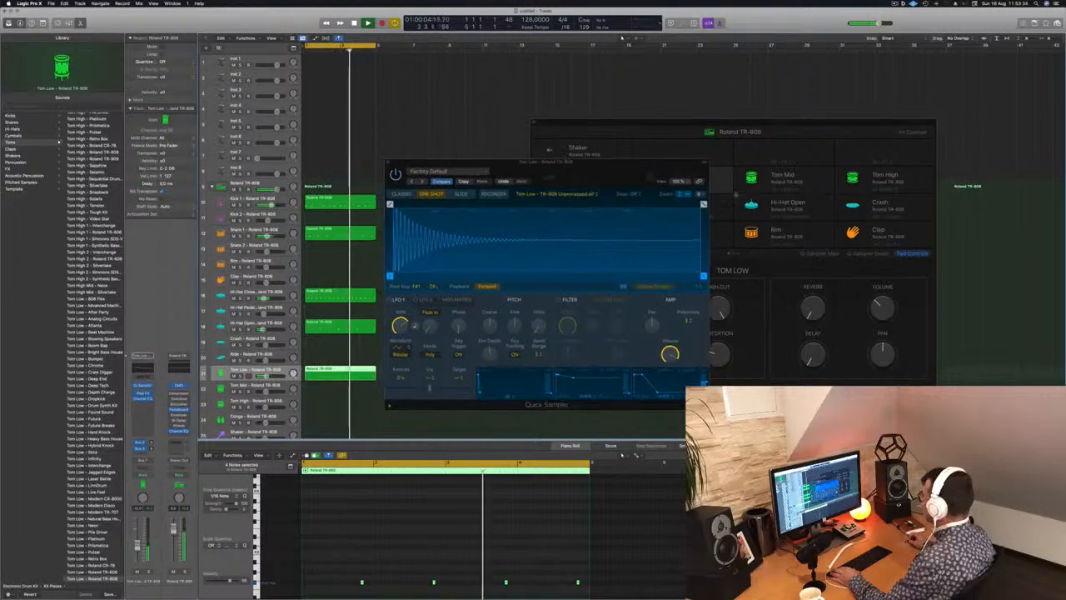
pyautogui.click(691, 181)
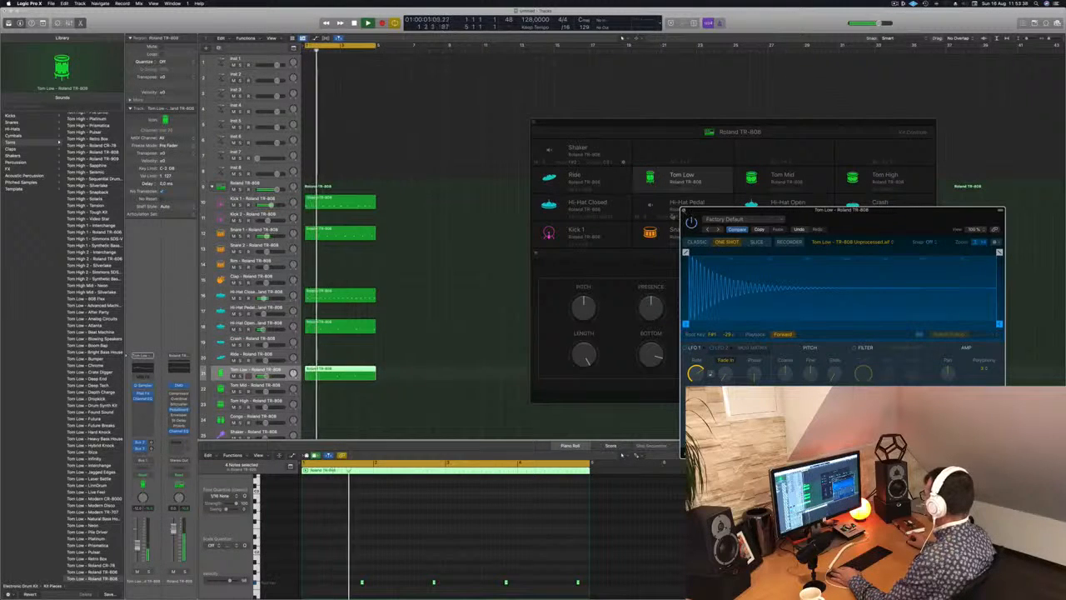
pyautogui.click(688, 213)
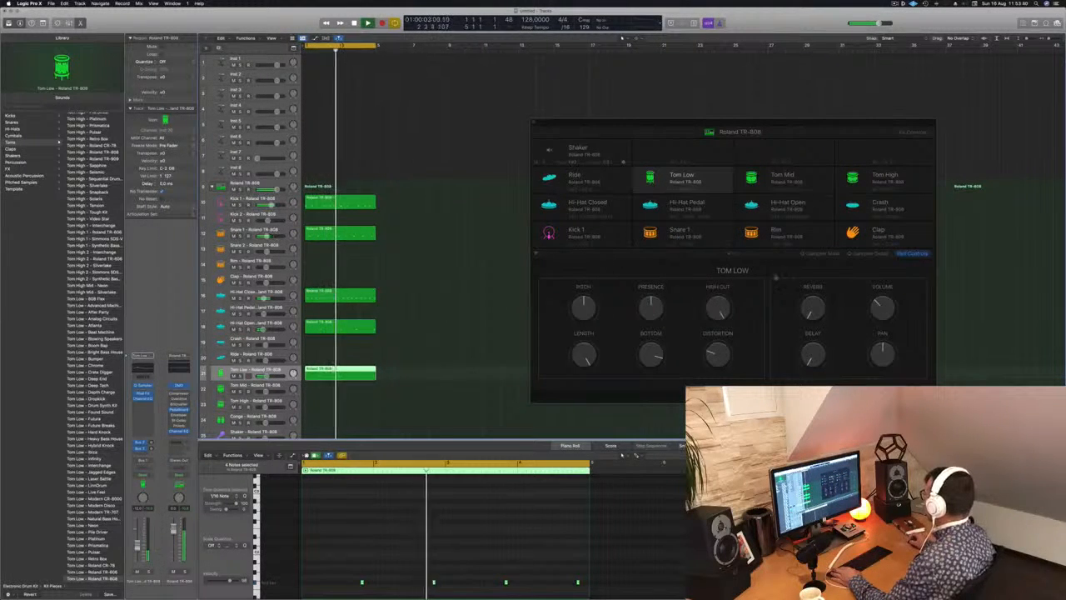
# View the second page of drum pads, return to the first and show the main sampler view for Tom Low.
pyautogui.click(724, 254)
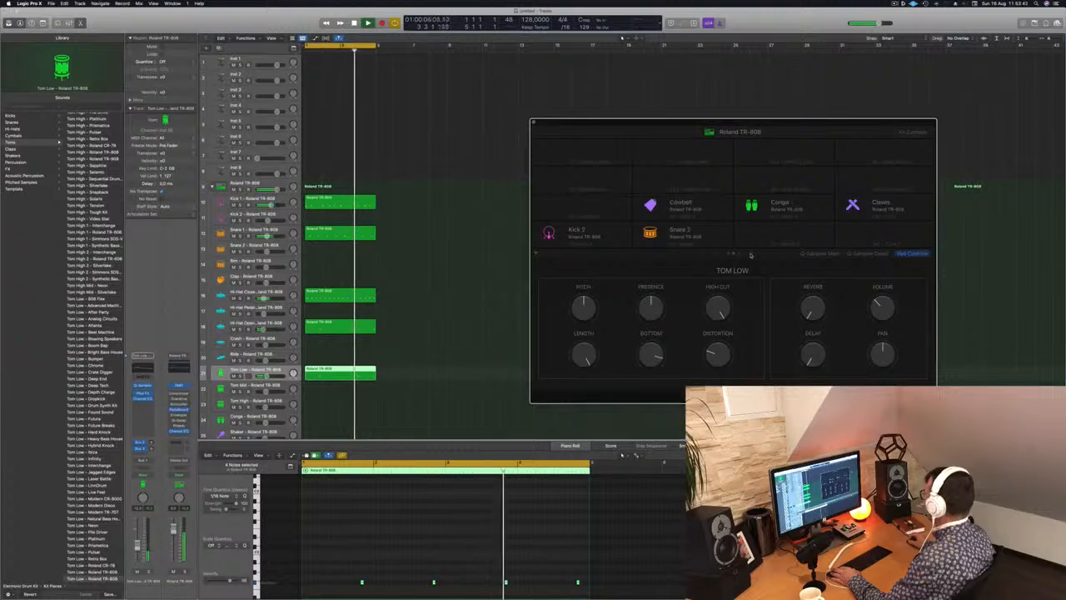
pyautogui.click(723, 254)
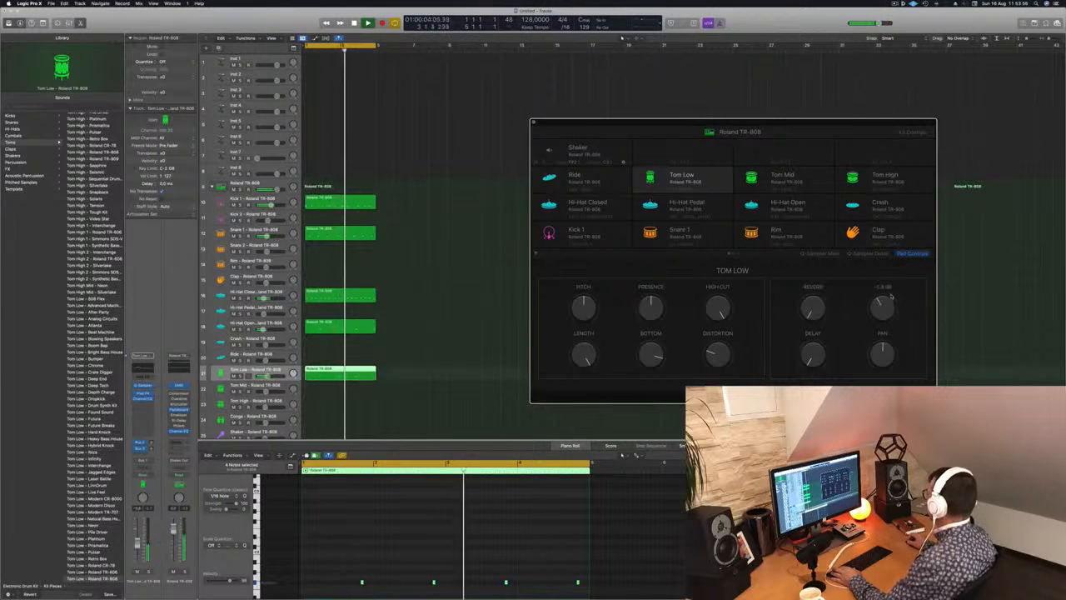
pyautogui.click(812, 254)
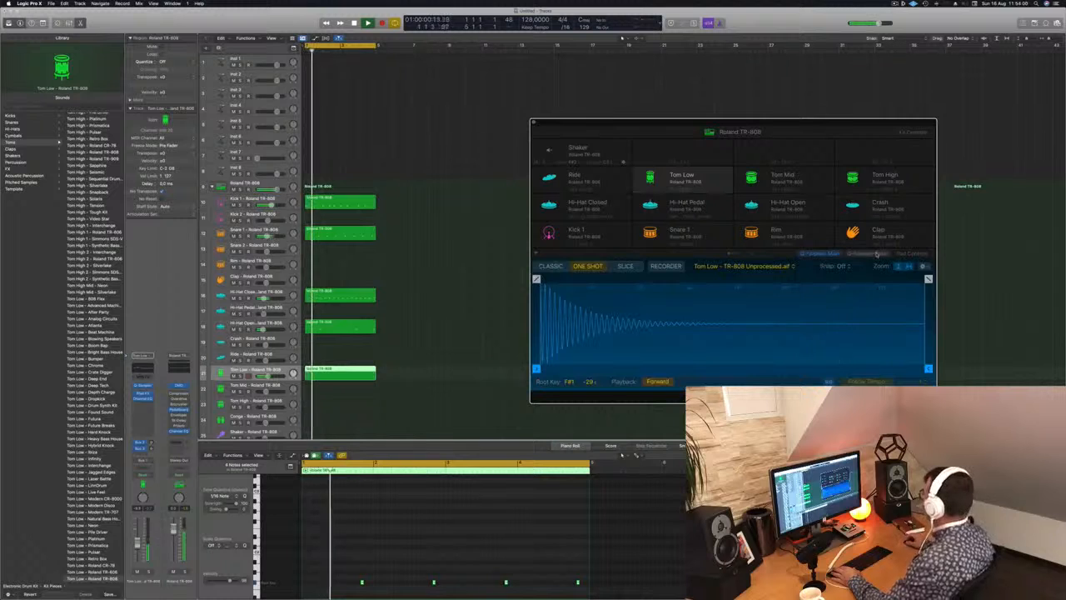
# Show the sampler's detail controls for Tom Low, close the drum machine window and reselect the Tom Low track.
pyautogui.click(877, 254)
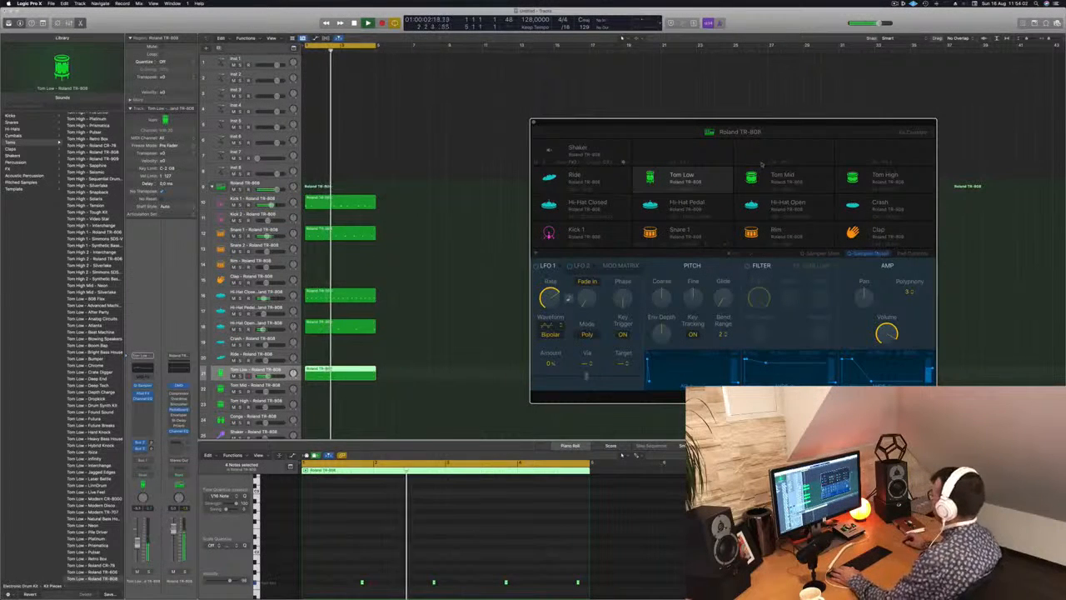
pyautogui.moveTo(806, 124); pyautogui.dragTo(823, 109)
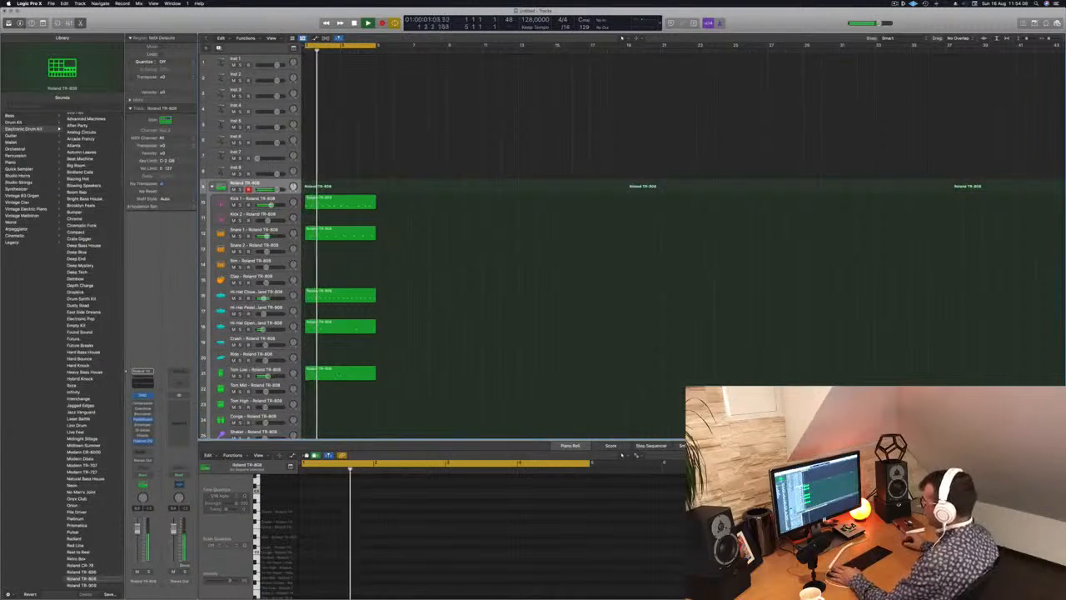
pyautogui.click(258, 369)
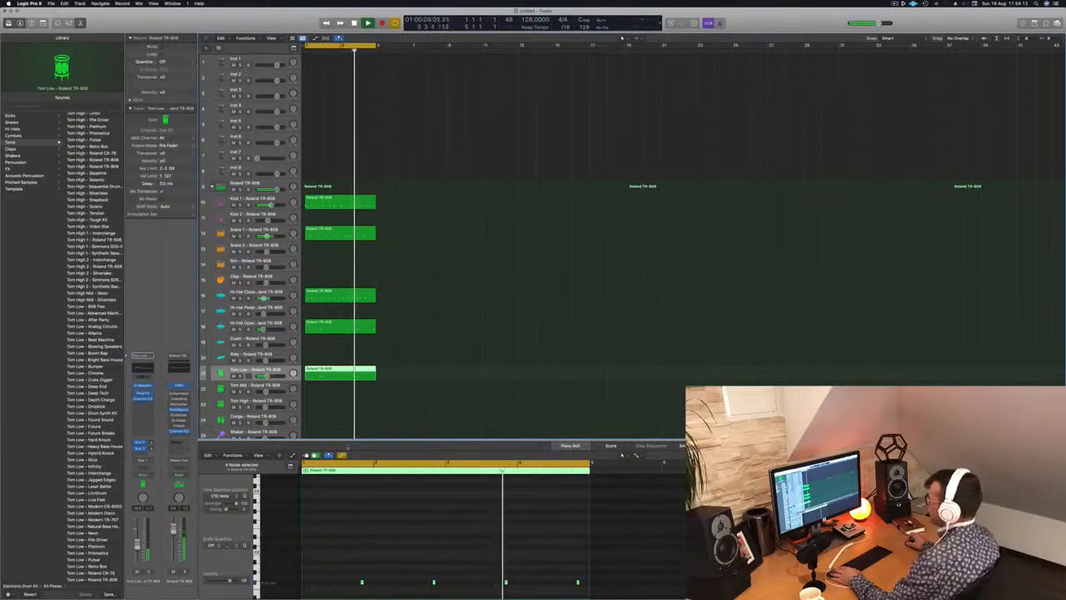
# Copy the closed hi-hat region onto the Shaker track at bar 1.
pyautogui.scroll(-2, 386, 408)
pyautogui.scroll(-2, 386, 408)
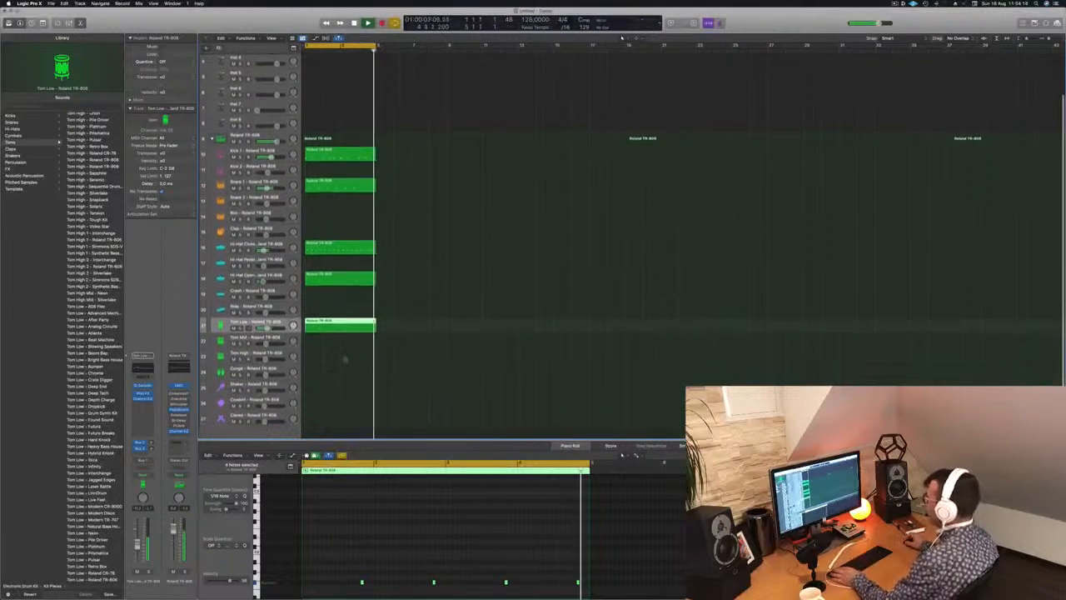
pyautogui.moveTo(340, 249); pyautogui.dragTo(325, 376)
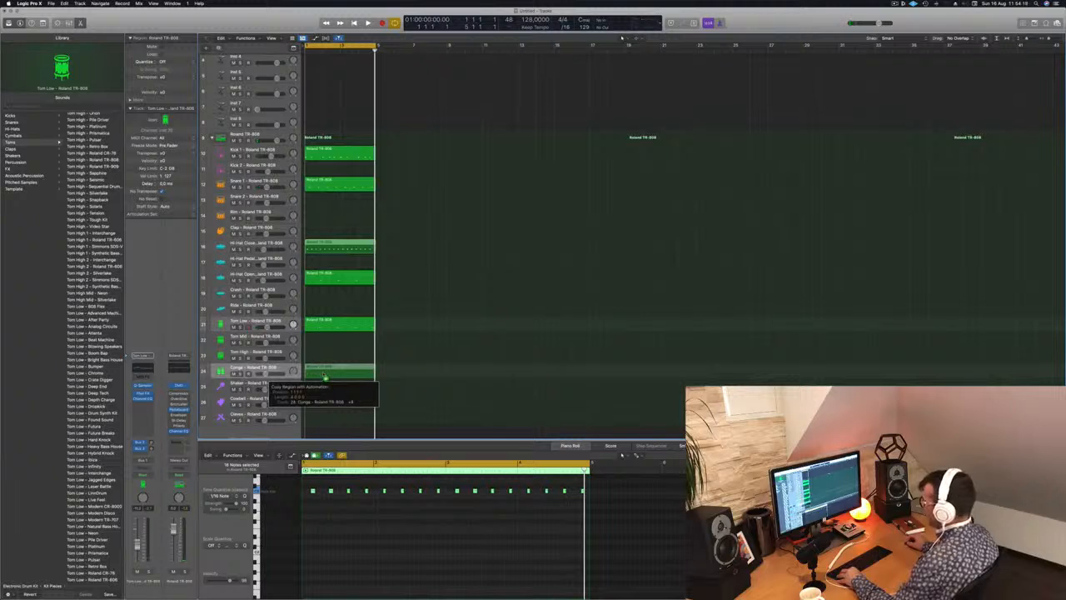
pyautogui.moveTo(325, 386); pyautogui.dragTo(325, 401)
# Duplicate all the notes in the shaker region into the gaps between them, then select the Shaker track and play the loop.
pyautogui.moveTo(305, 482); pyautogui.dragTo(598, 511)
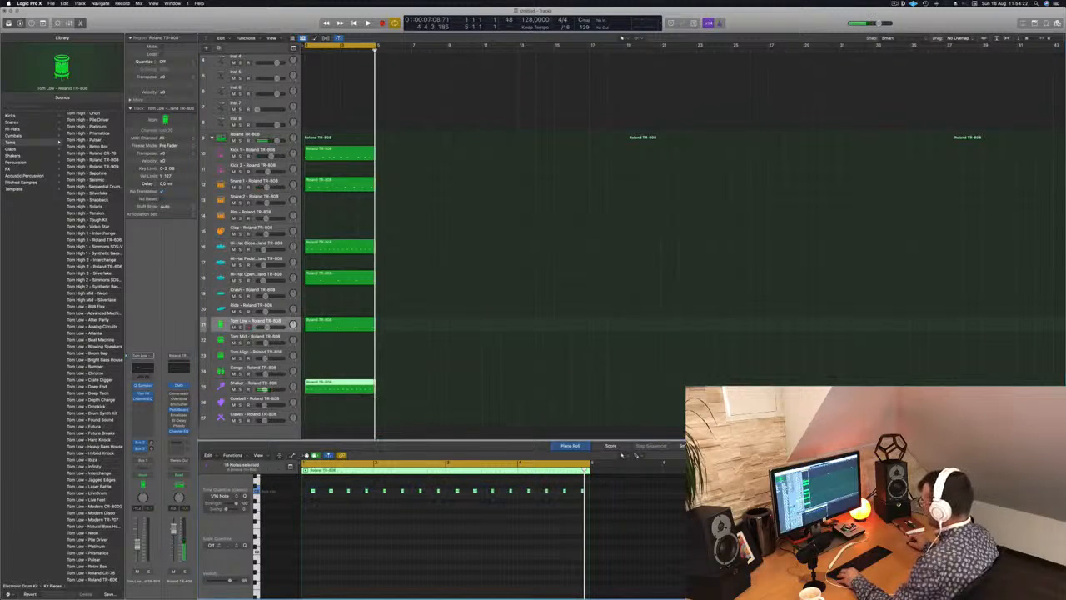
pyautogui.moveTo(312, 491); pyautogui.dragTo(309, 493)
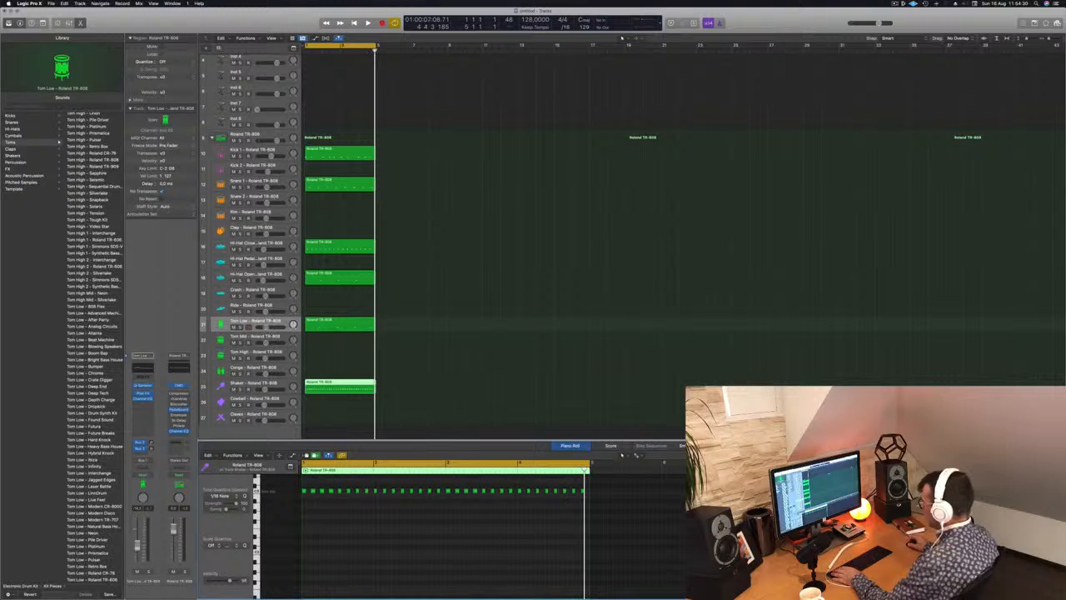
pyautogui.click(287, 387)
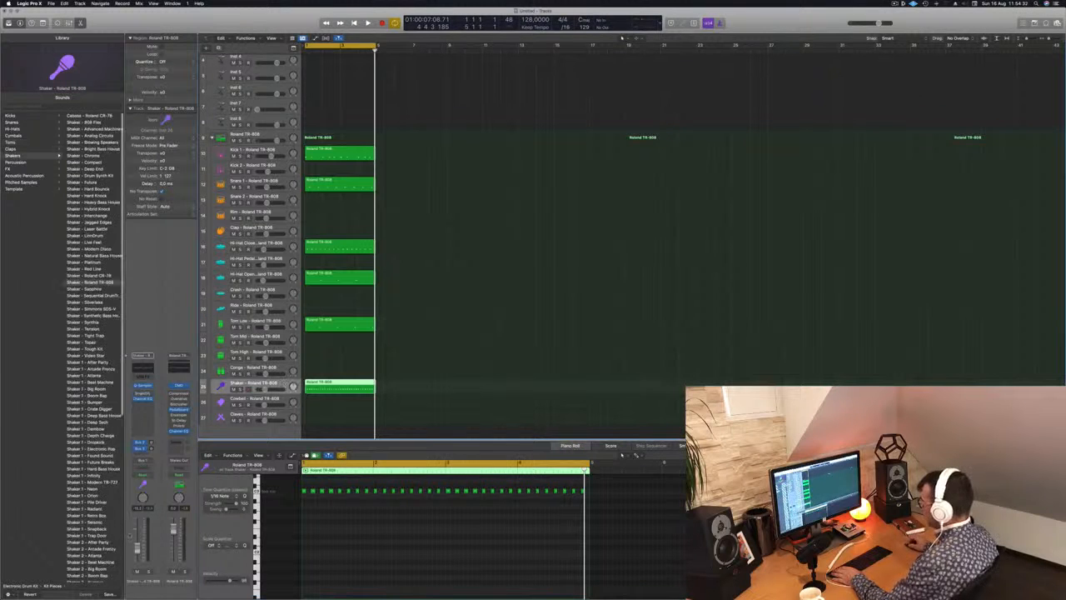
pyautogui.press('space')
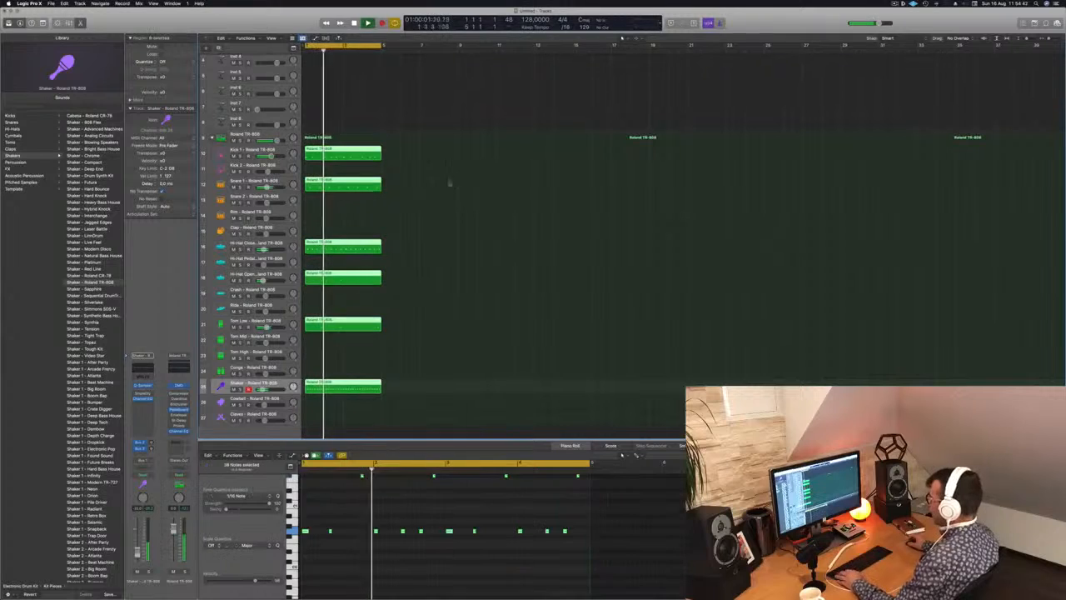
# Duplicate all drum regions end to end so that each pattern runs from bar 1 to bar 17.
pyautogui.moveTo(327, 156); pyautogui.dragTo(404, 156)
pyautogui.moveTo(514, 141); pyautogui.dragTo(312, 388)
pyautogui.moveTo(342, 158); pyautogui.dragTo(491, 157)
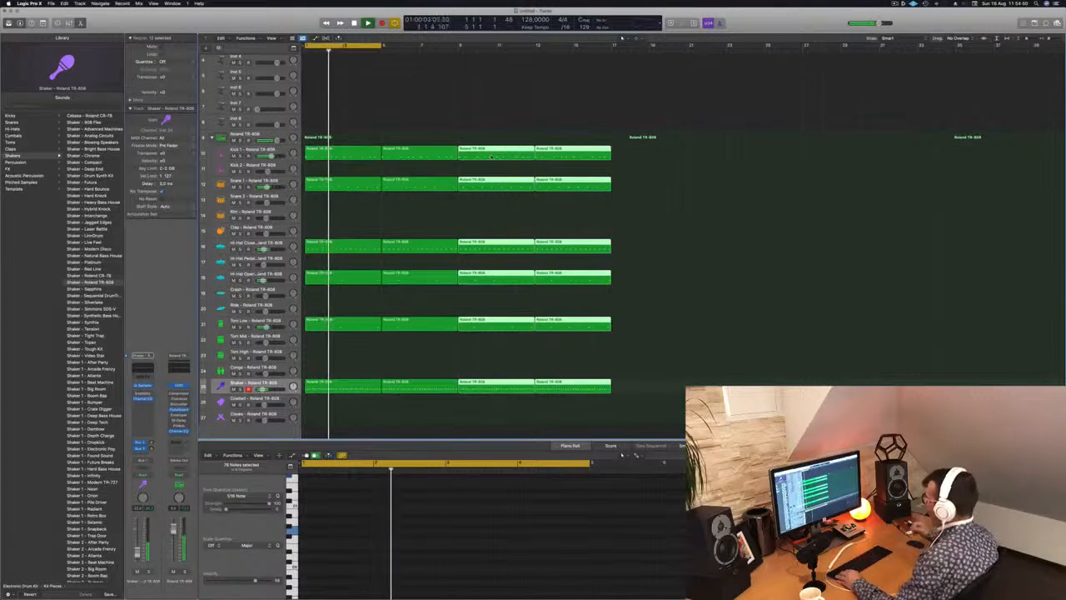
# Copy the first Kick 1 region onto the Kick 2 track at bar 1 and play it.
pyautogui.click(331, 150)
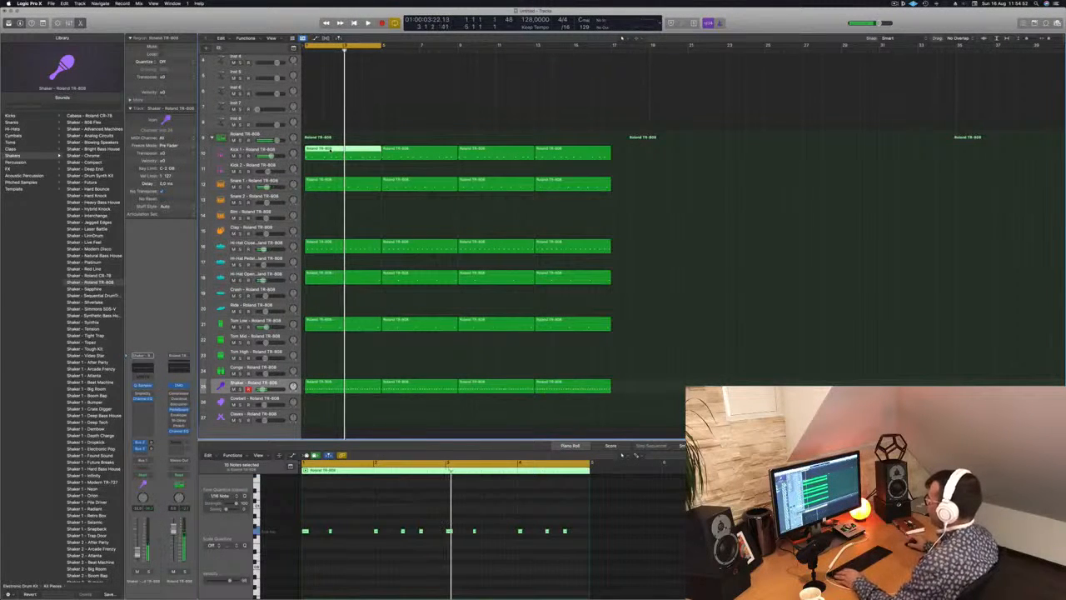
pyautogui.moveTo(329, 154); pyautogui.dragTo(329, 173)
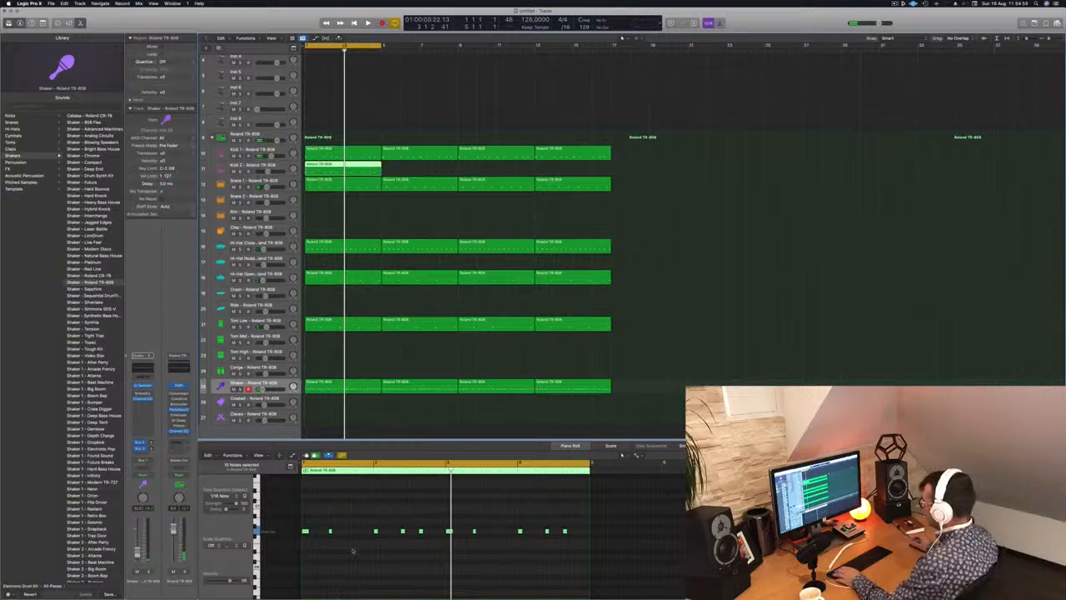
pyautogui.press('space')
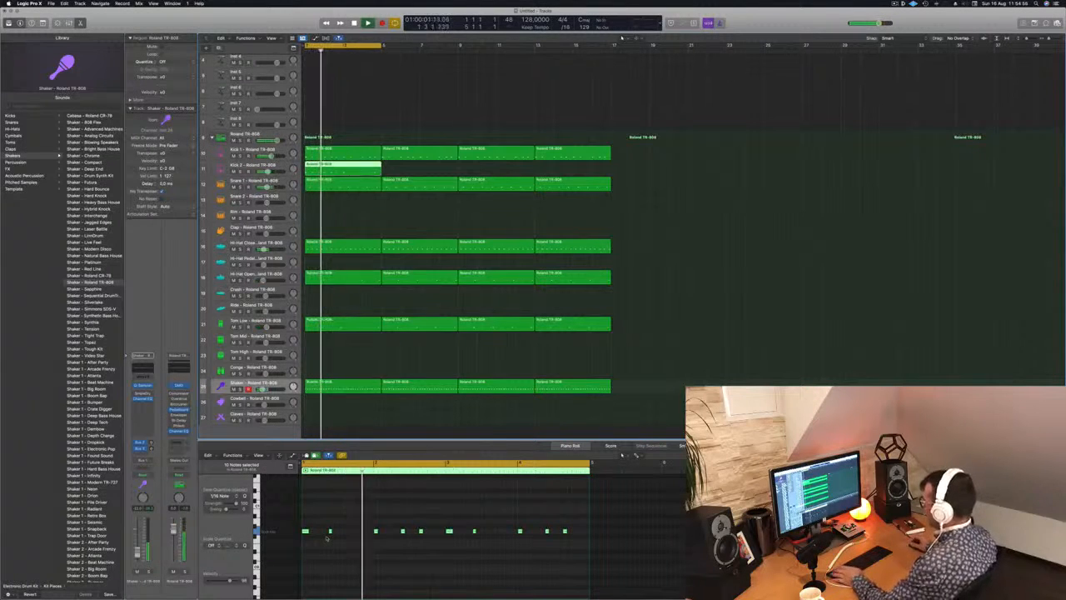
# Delete the extra notes in the Kick 2 region, keeping only the note at the start of each bar, and play the result.
pyautogui.click(330, 531)
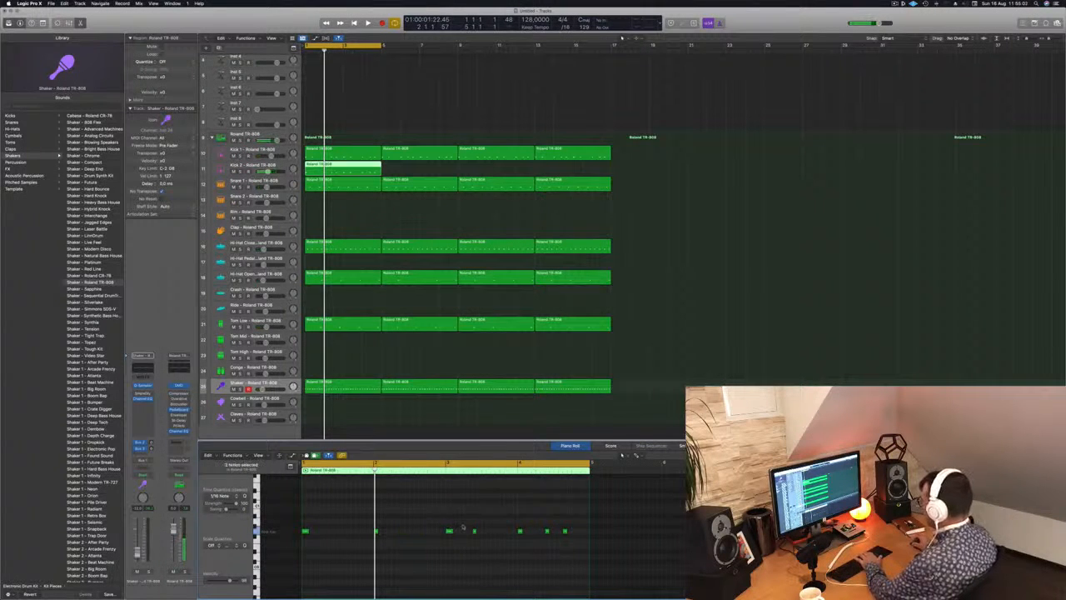
pyautogui.moveTo(535, 525); pyautogui.dragTo(592, 554)
pyautogui.press('Delete')
pyautogui.press('space')
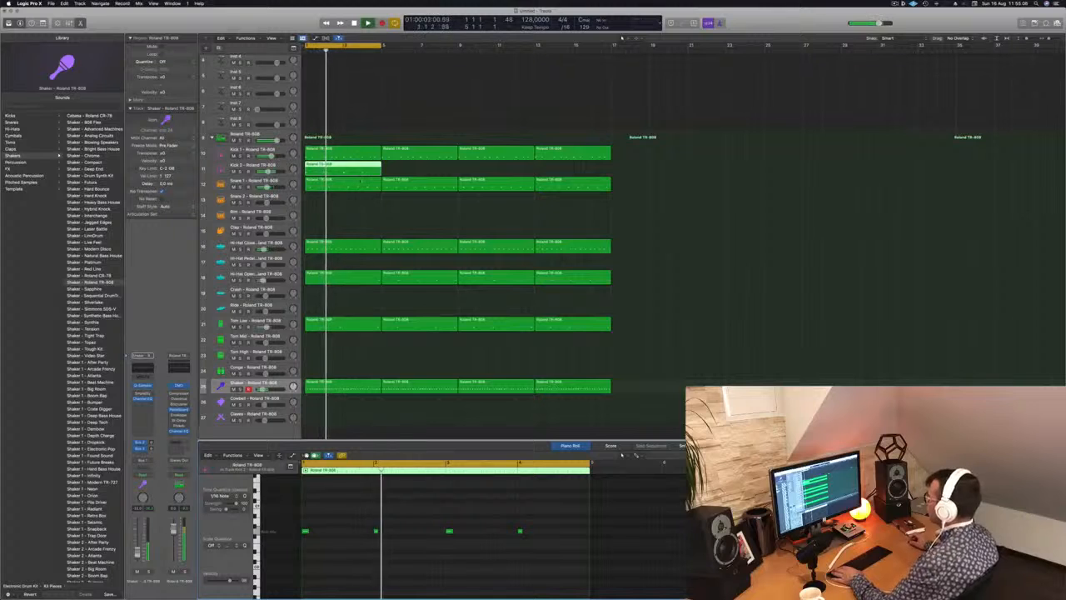
# Copy the Kick 2 region end to end up to bar 17, then select the Kick 2 track and restart playback.
pyautogui.moveTo(348, 167); pyautogui.dragTo(445, 172)
pyautogui.click(364, 170)
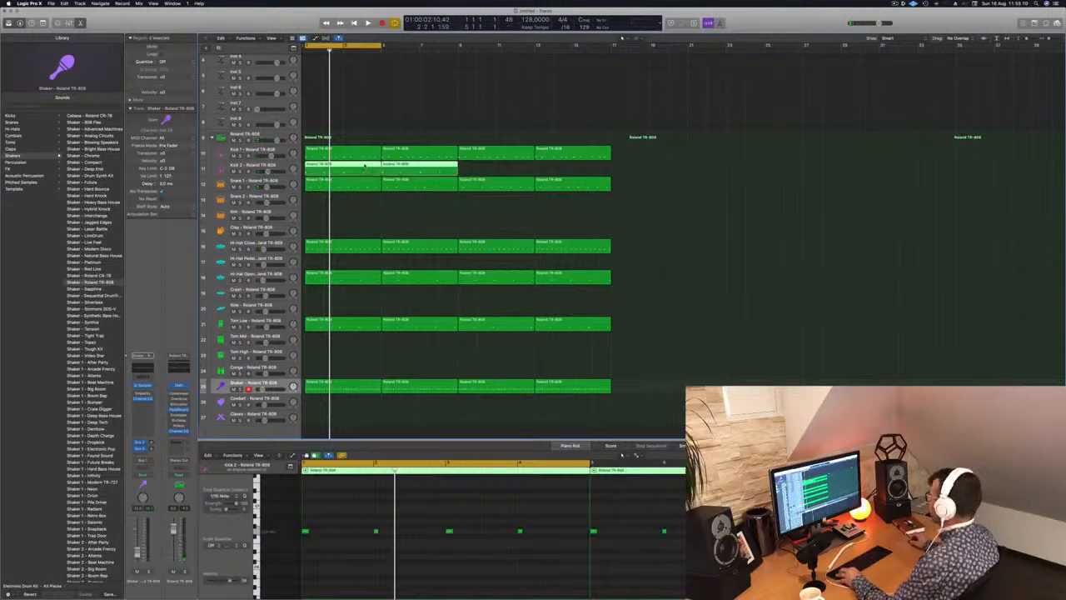
pyautogui.moveTo(364, 167); pyautogui.dragTo(518, 175)
pyautogui.press('space')
pyautogui.click(248, 165)
pyautogui.press('space')
pyautogui.press('space')
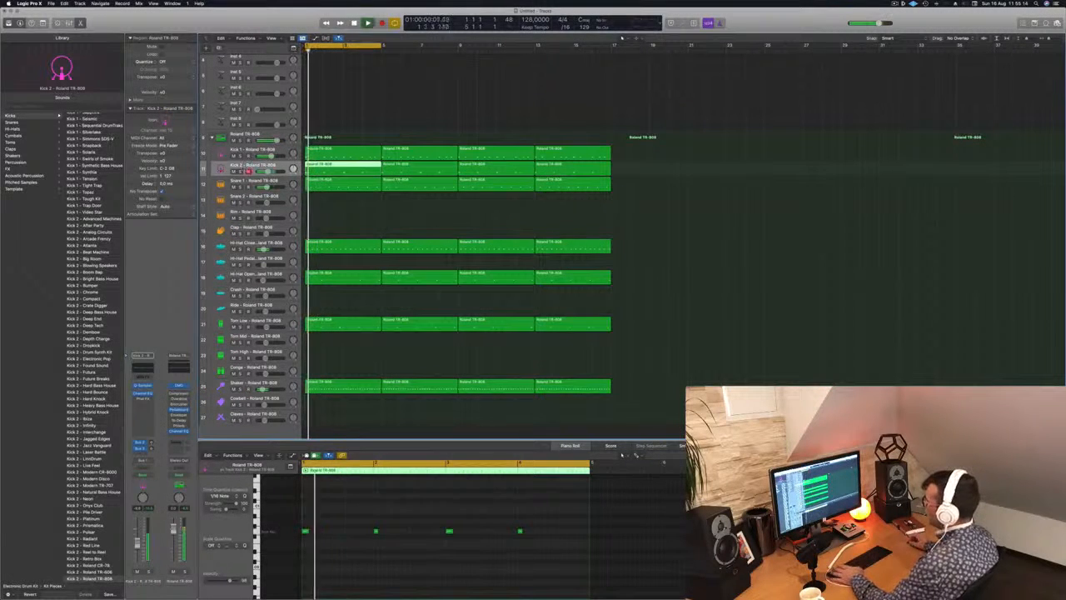
# Audition Kick - Autumn Leaves, Birdland Calls, Blazing Hot and Kick 1 - 808 Flex on the second kick track.
pyautogui.scroll(8, 114, 224)
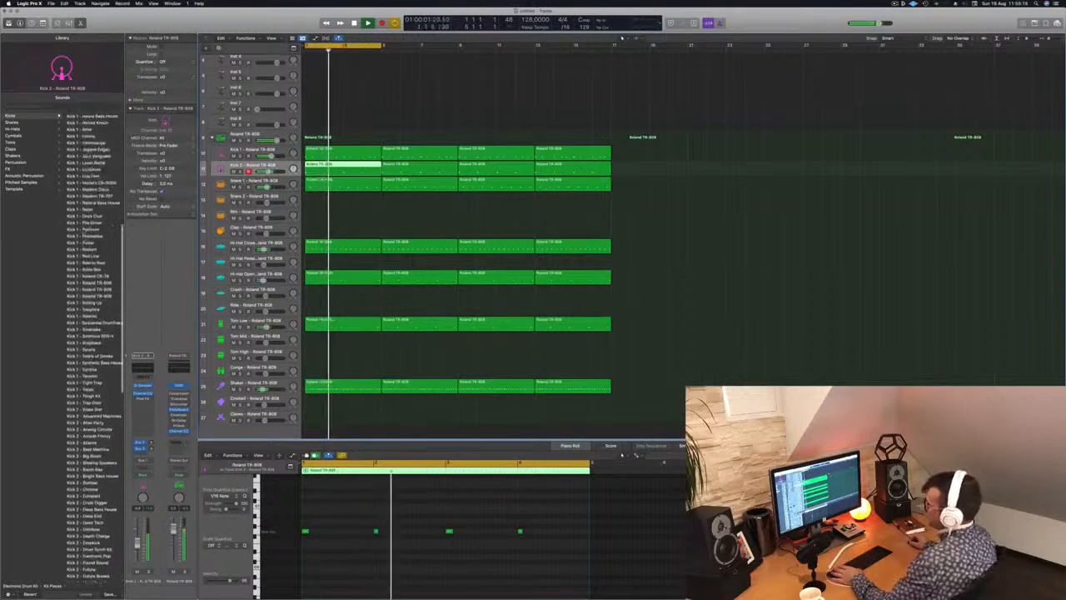
pyautogui.scroll(10, 114, 224)
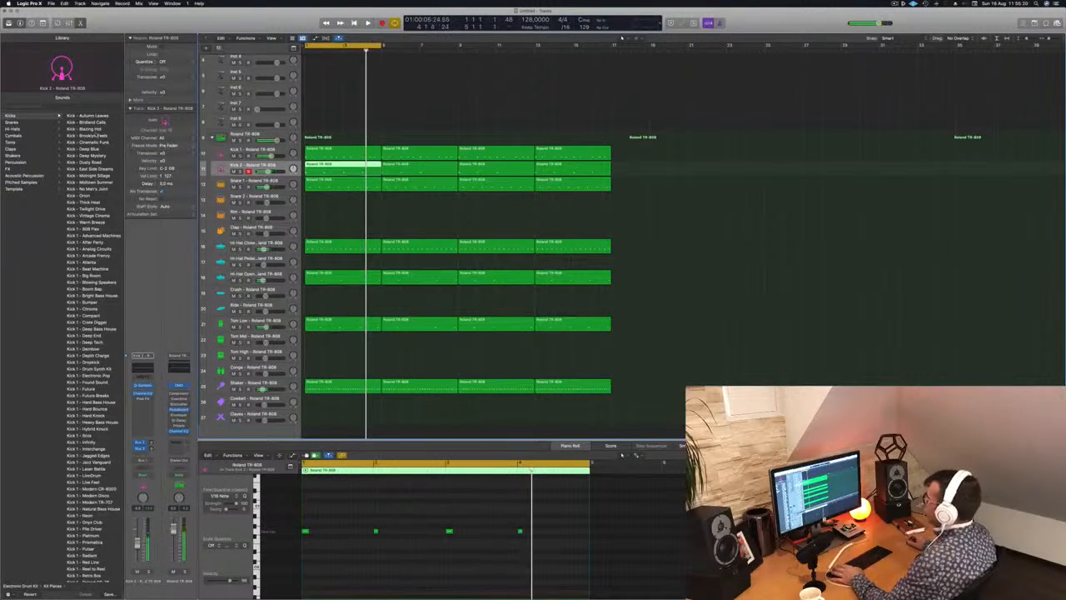
pyautogui.press('space')
pyautogui.click(89, 117)
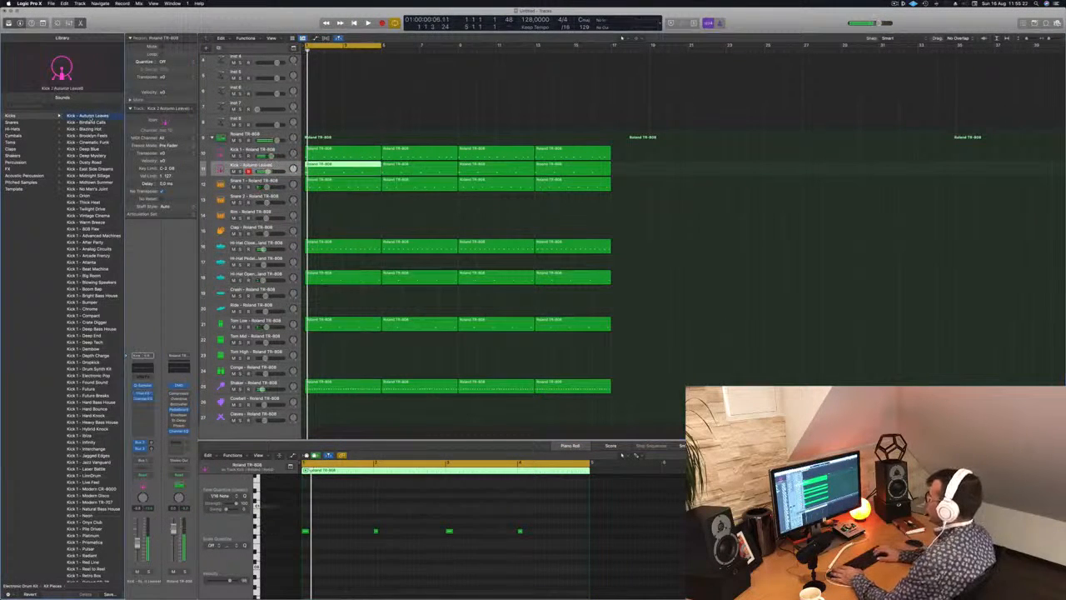
pyautogui.click(89, 123)
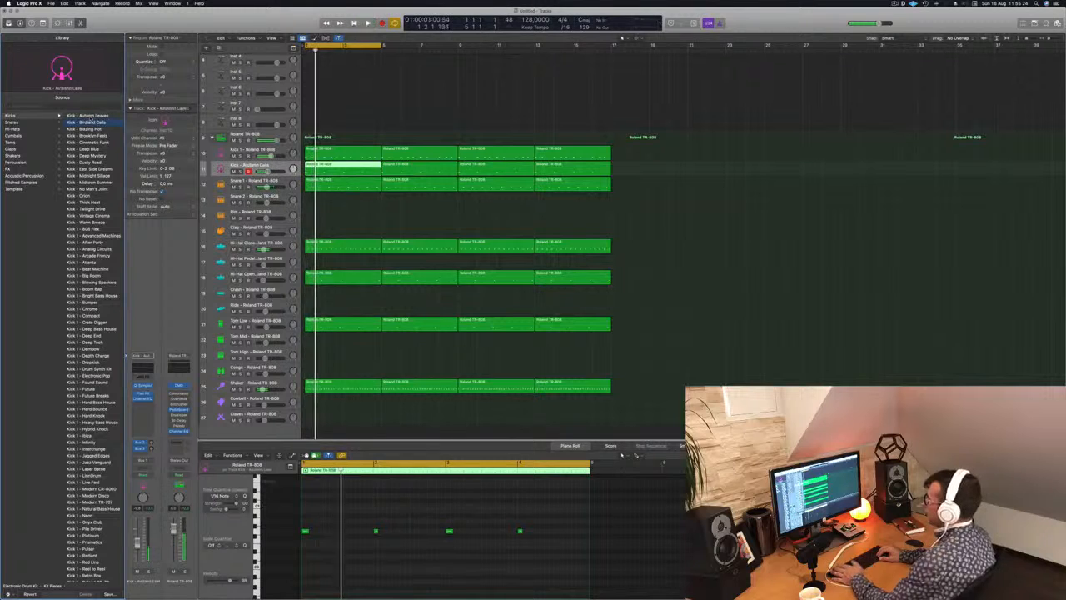
pyautogui.press('Down')
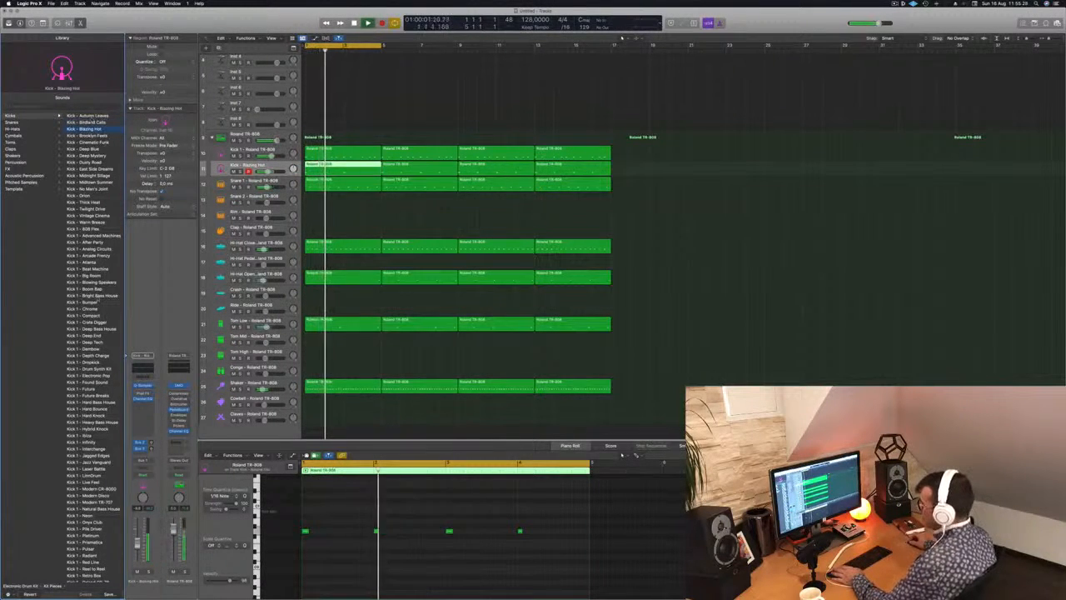
pyautogui.click(95, 228)
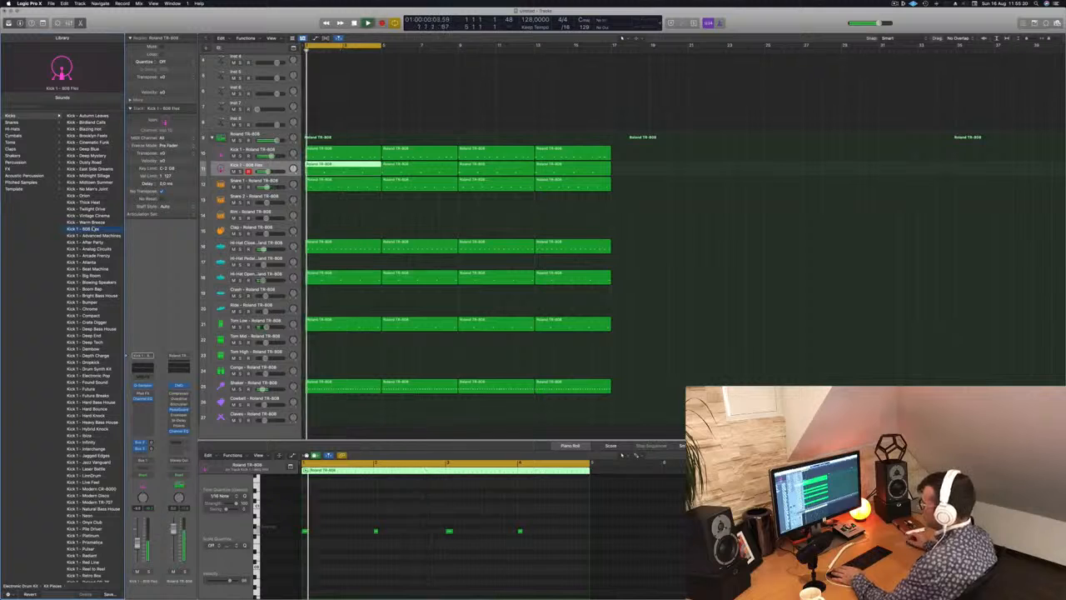
# Load the Kick 3 Sub - Blowing Speakers sound on the second kick track and play the loop from the start.
pyautogui.scroll(-20, 95, 228)
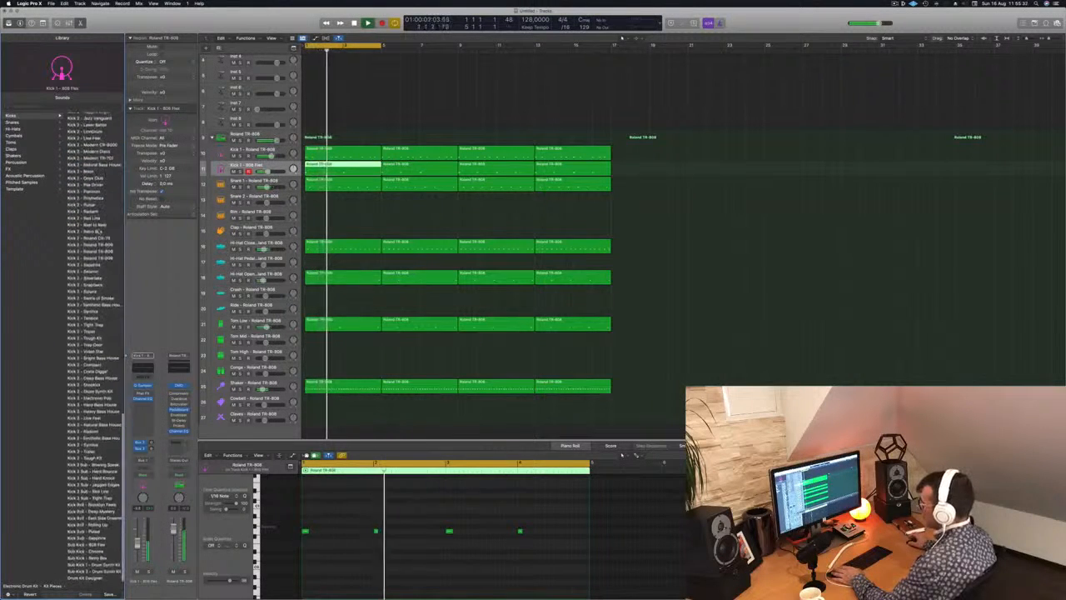
pyautogui.click(90, 465)
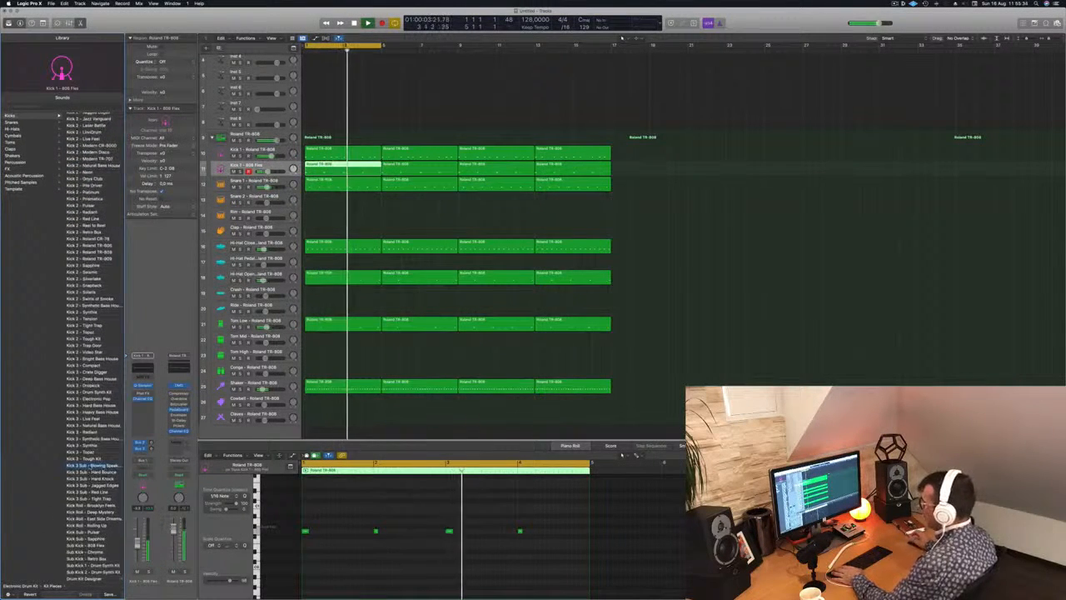
pyautogui.press('space')
pyautogui.press('Return')
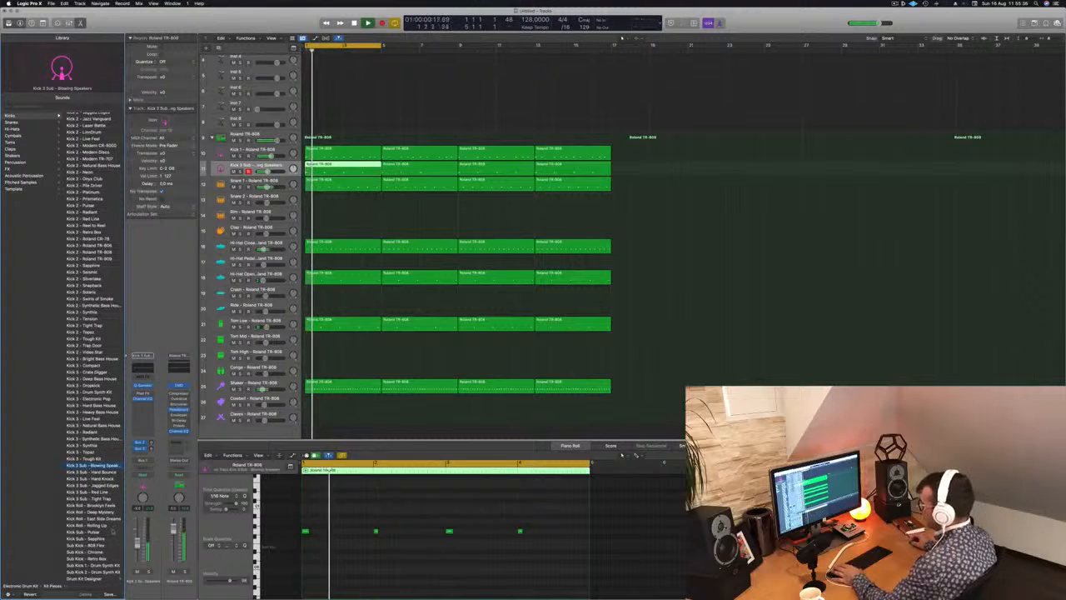
pyautogui.press('space')
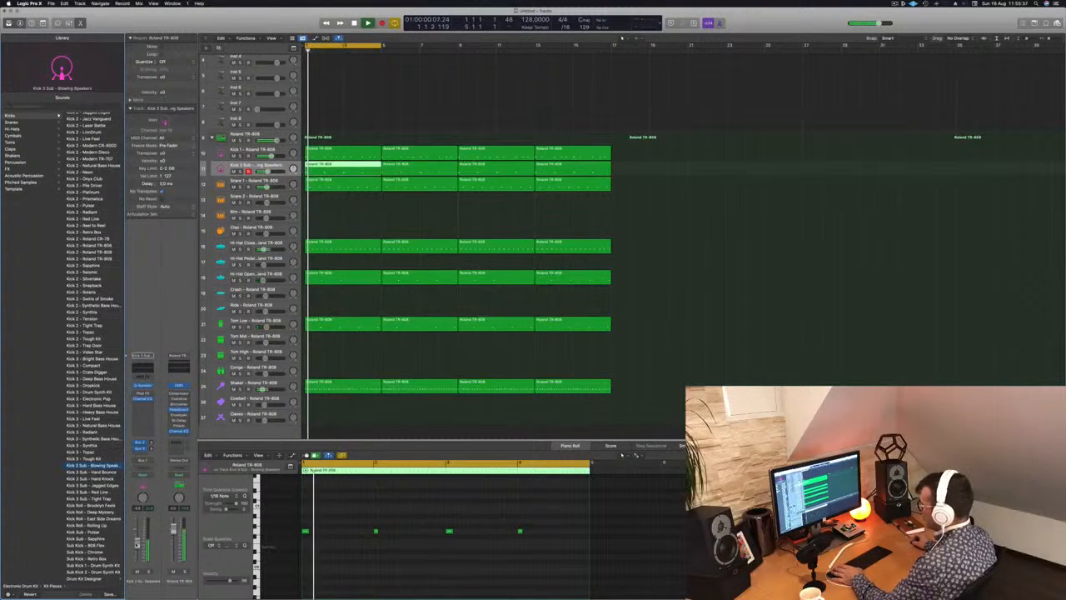
# Transpose the four notes of the first sub kick region down and lengthen each to about a third of a bar.
pyautogui.click(333, 566)
pyautogui.press('space')
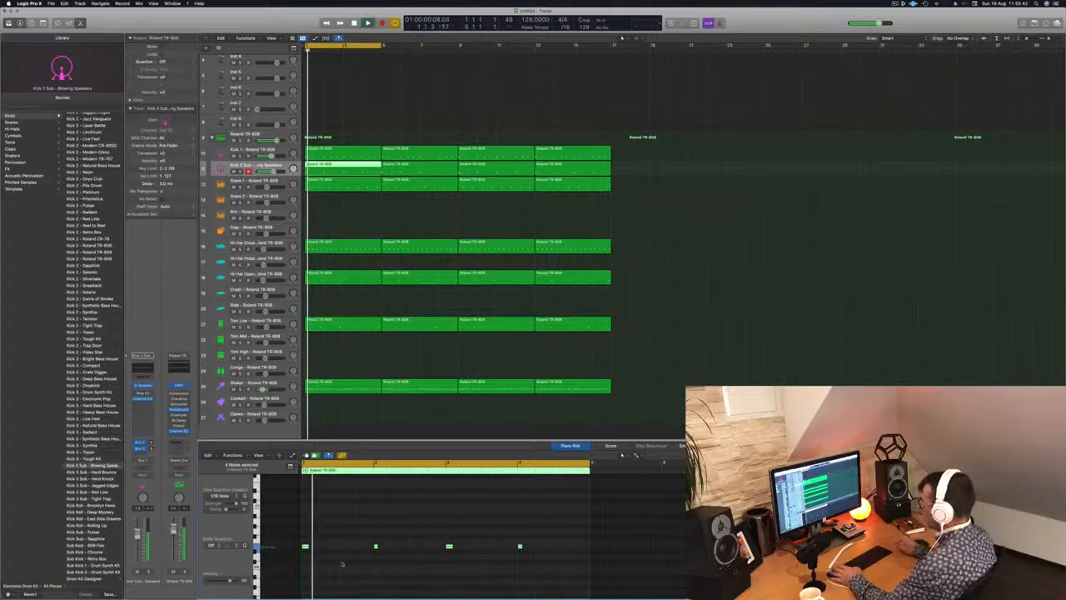
pyautogui.moveTo(310, 547); pyautogui.dragTo(325, 546)
pyautogui.press('space')
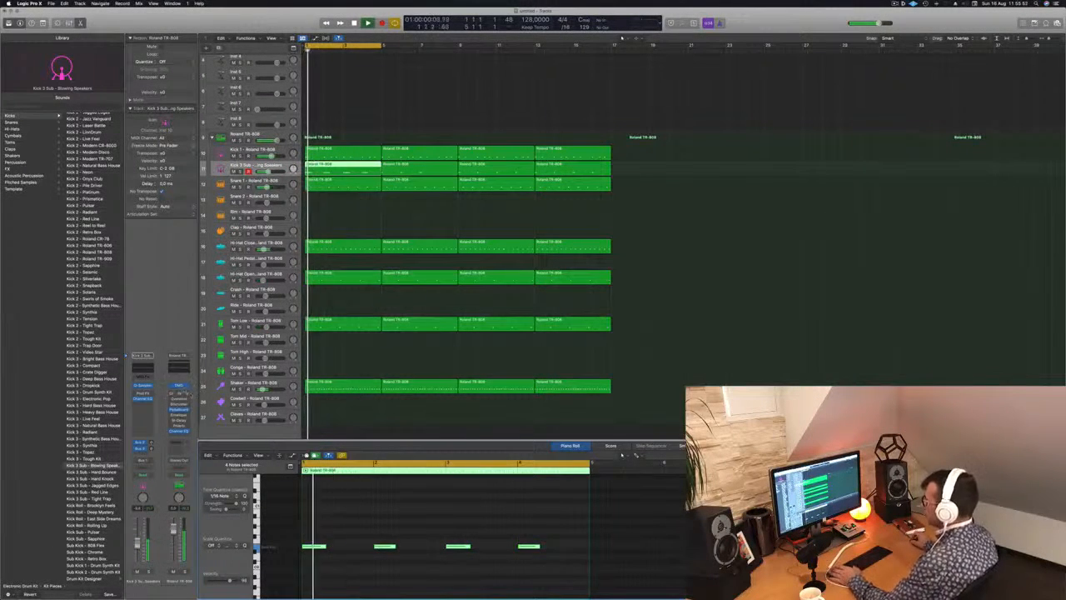
# Audition Kick 3 Sub - Hard Bounce and Hard Knock on the second kick track, then return to Kick 3 Sub - Blowing Speakers.
pyautogui.press('Down')
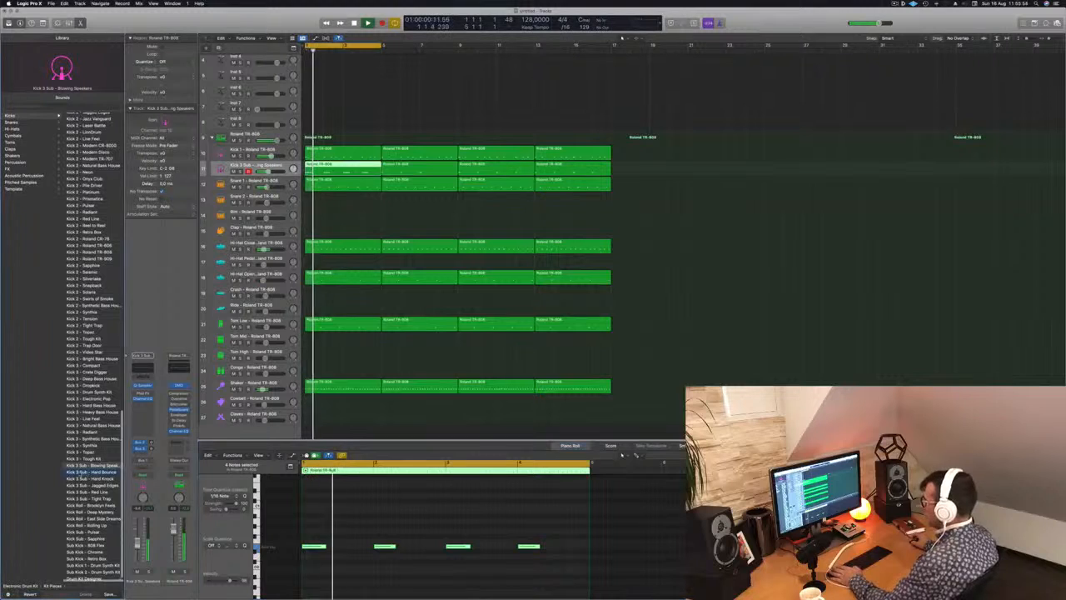
pyautogui.press('space')
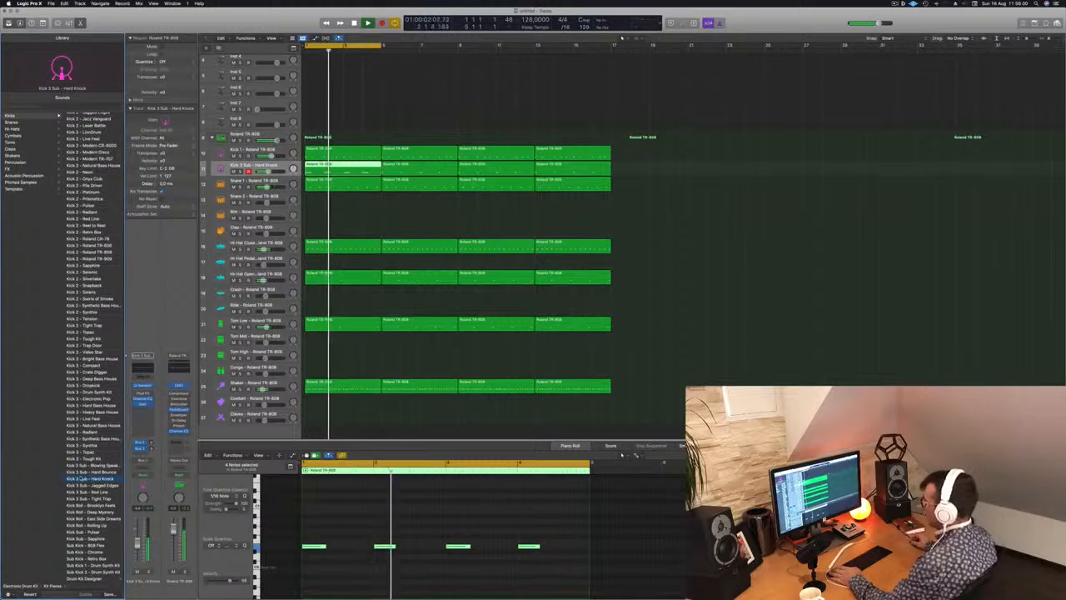
pyautogui.press('space')
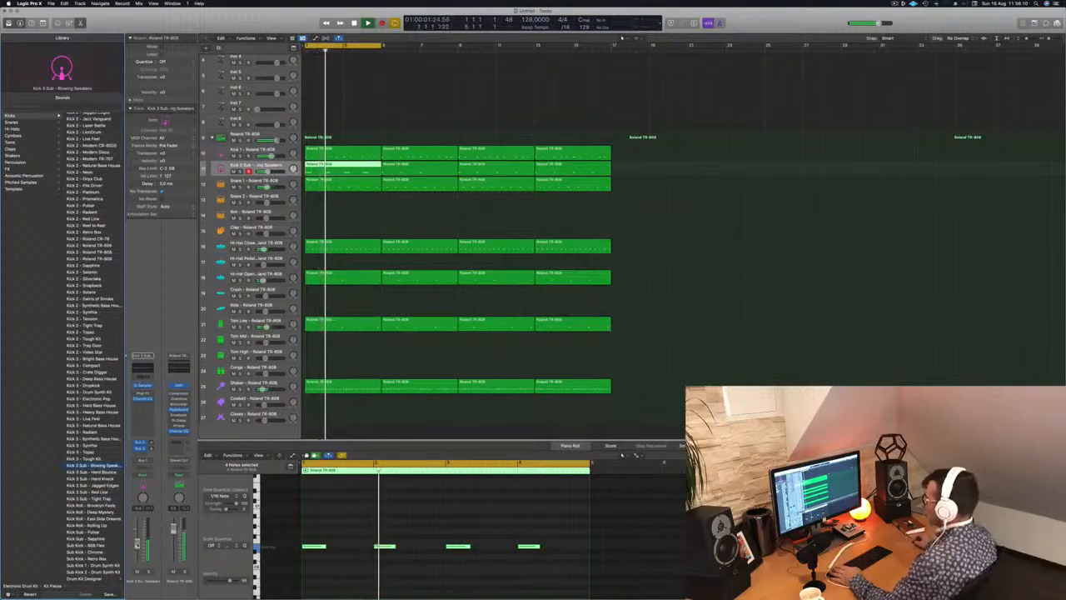
# Compare the loop with and without the sub kick by muting its channel, playing, and unmuting it again.
pyautogui.press('space')
pyautogui.click(137, 572)
pyautogui.press('space')
pyautogui.press('space')
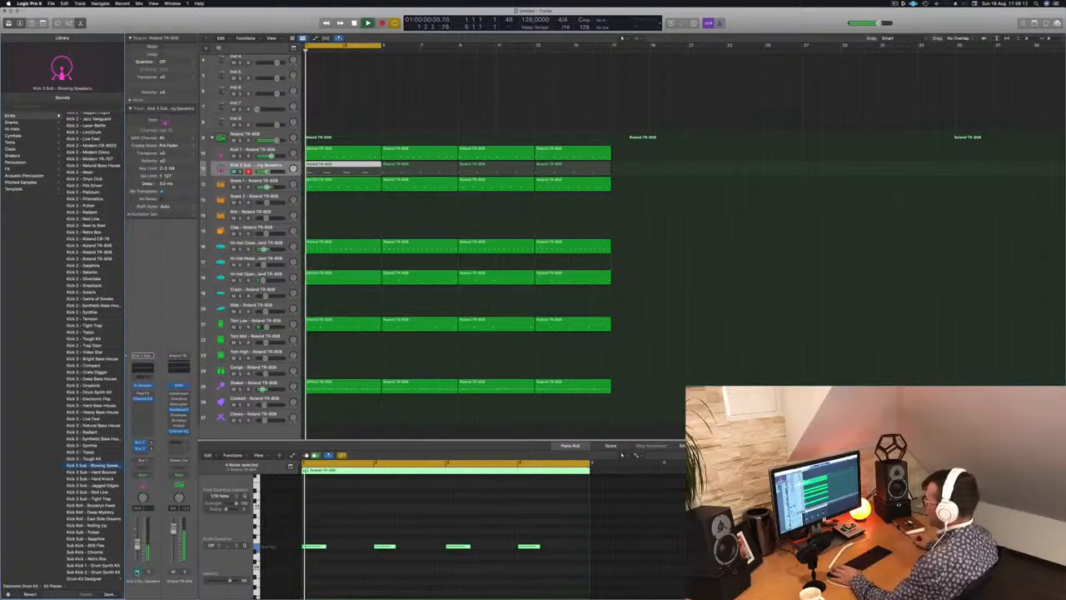
pyautogui.click(137, 572)
pyautogui.press('space')
pyautogui.press('space')
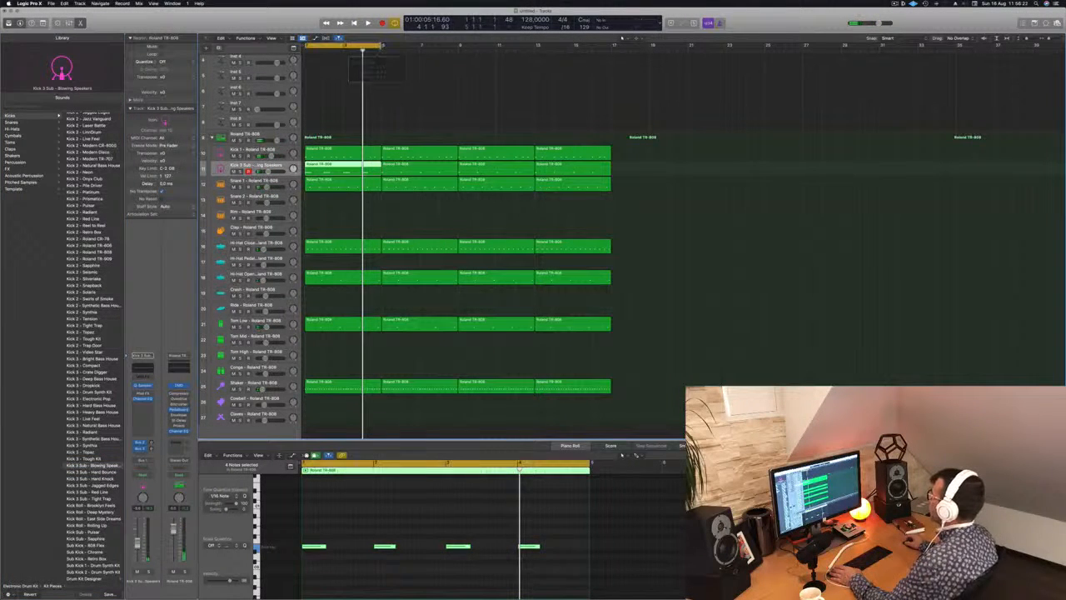
# Extend the cycle range to bar 17 so it covers all the drum regions.
pyautogui.moveTo(363, 46); pyautogui.dragTo(612, 47)
pyautogui.scroll(3, 489, 94)
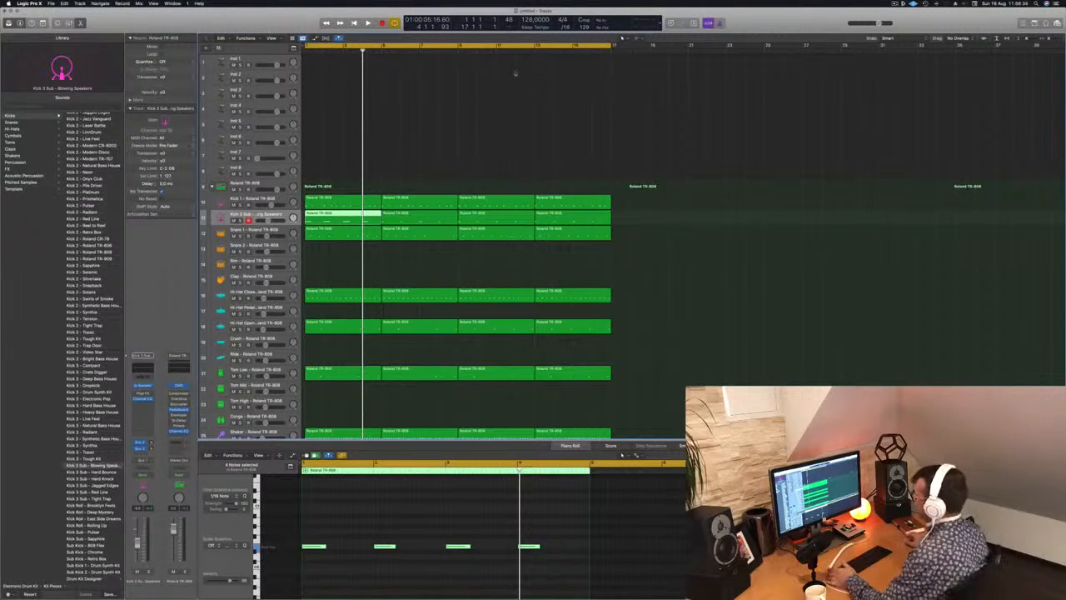
# Enlarge the Inst 1 track row and bring up its Alchemy instrument.
pyautogui.click(264, 59)
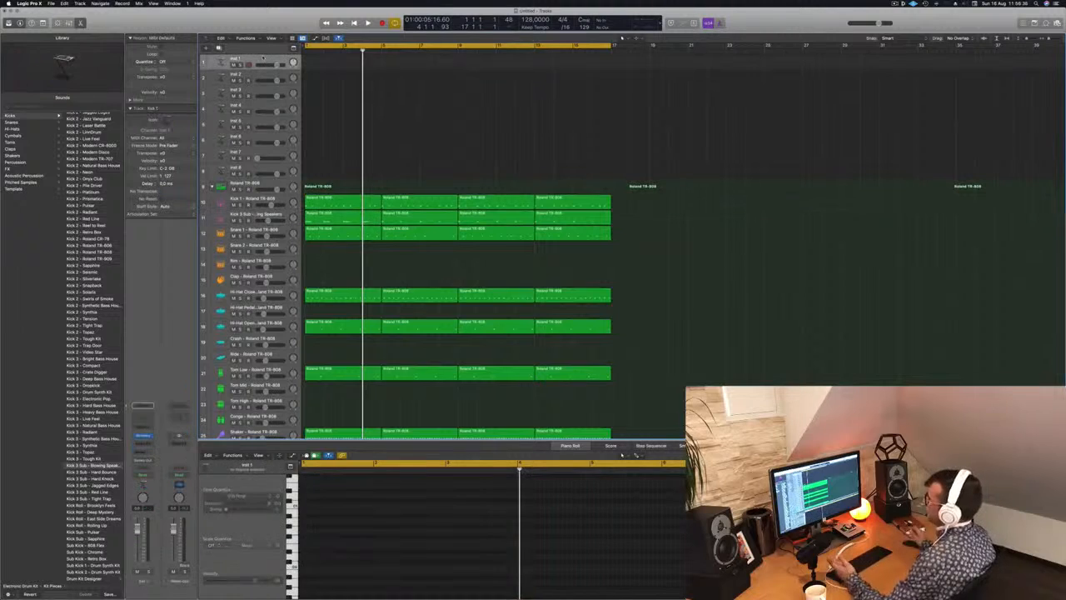
pyautogui.moveTo(264, 72); pyautogui.dragTo(263, 94)
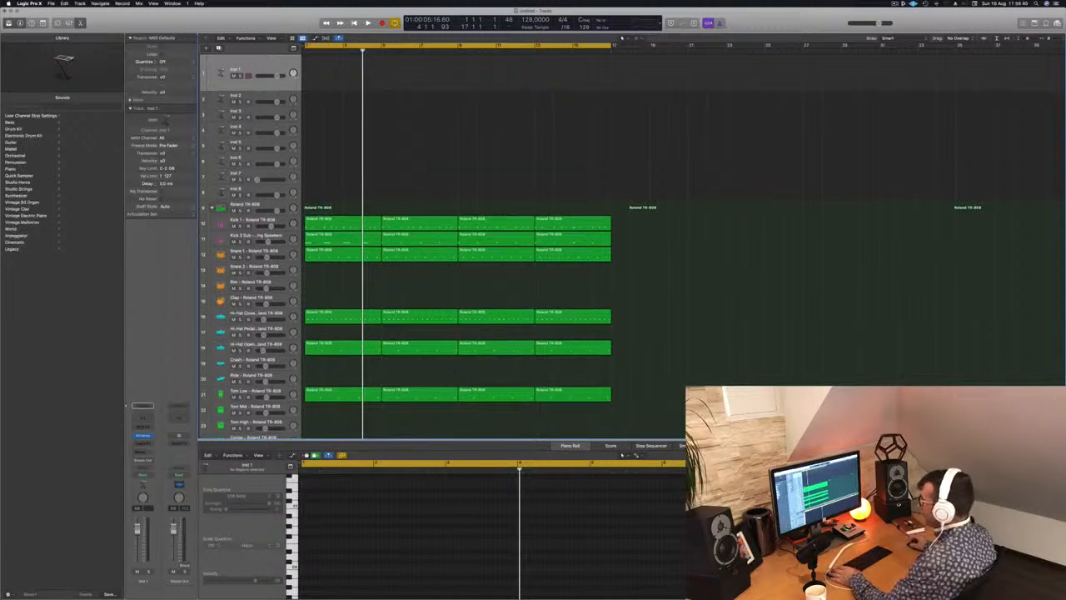
pyautogui.press('v')
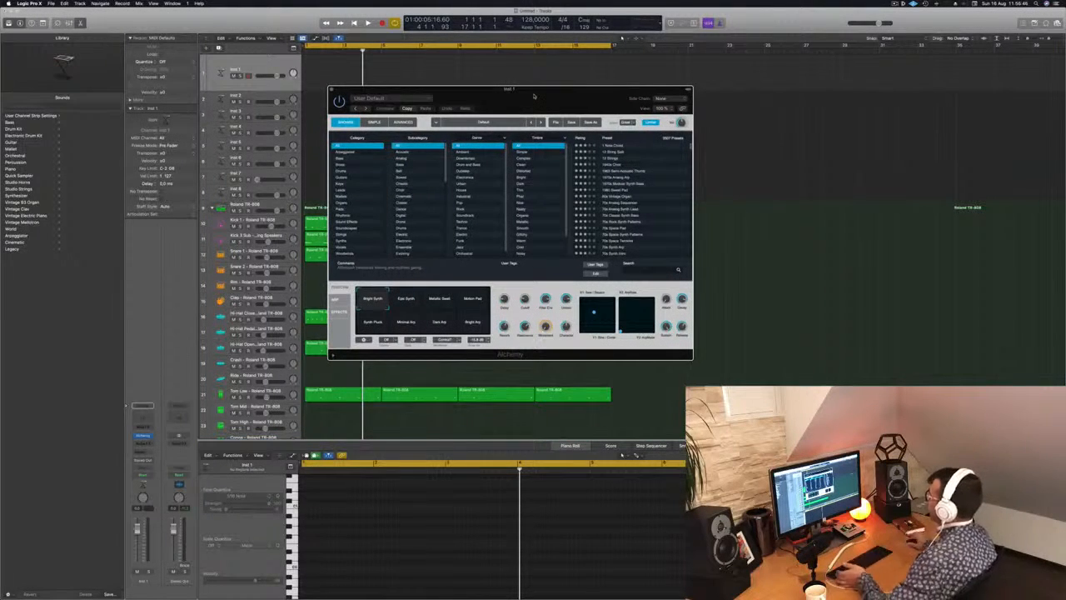
pyautogui.moveTo(569, 89); pyautogui.dragTo(568, 89)
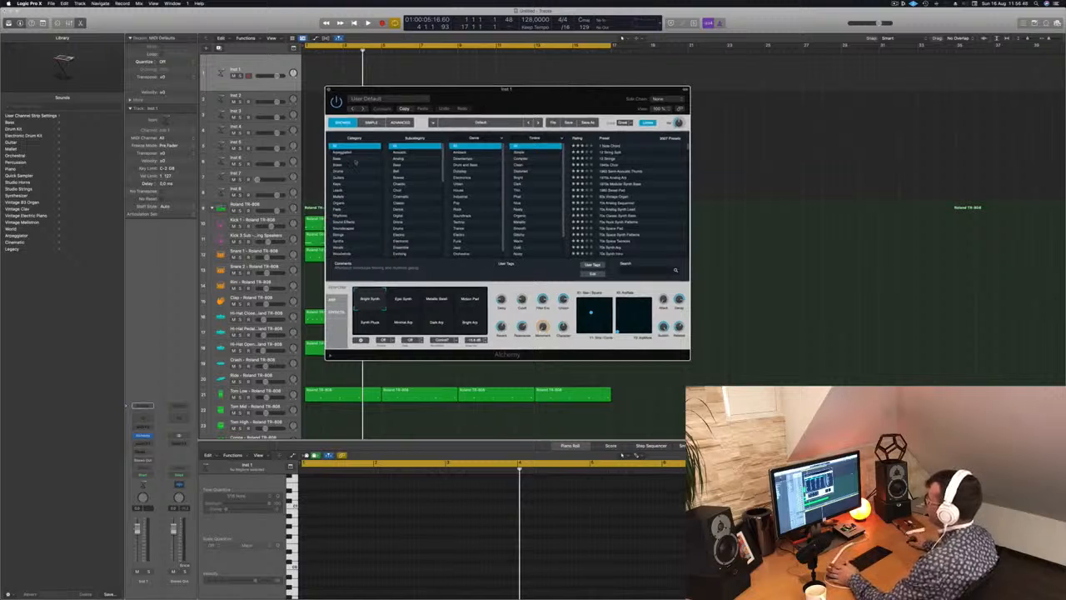
# Filter the Alchemy presets to the Bass category and Downtempo genre, and load 80s FM Bass Attack.
pyautogui.click(336, 160)
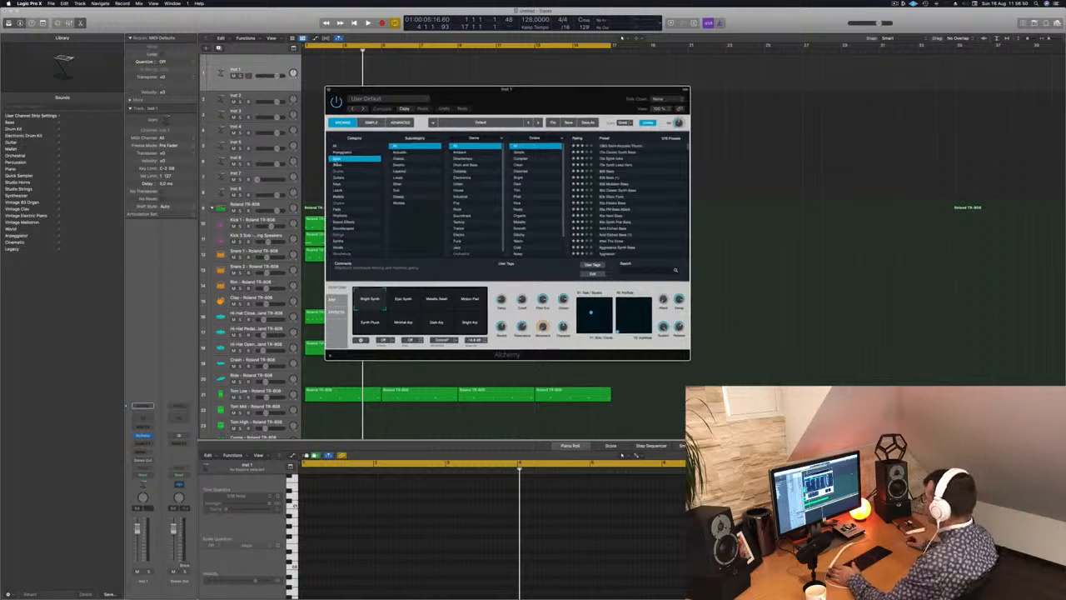
pyautogui.click(476, 158)
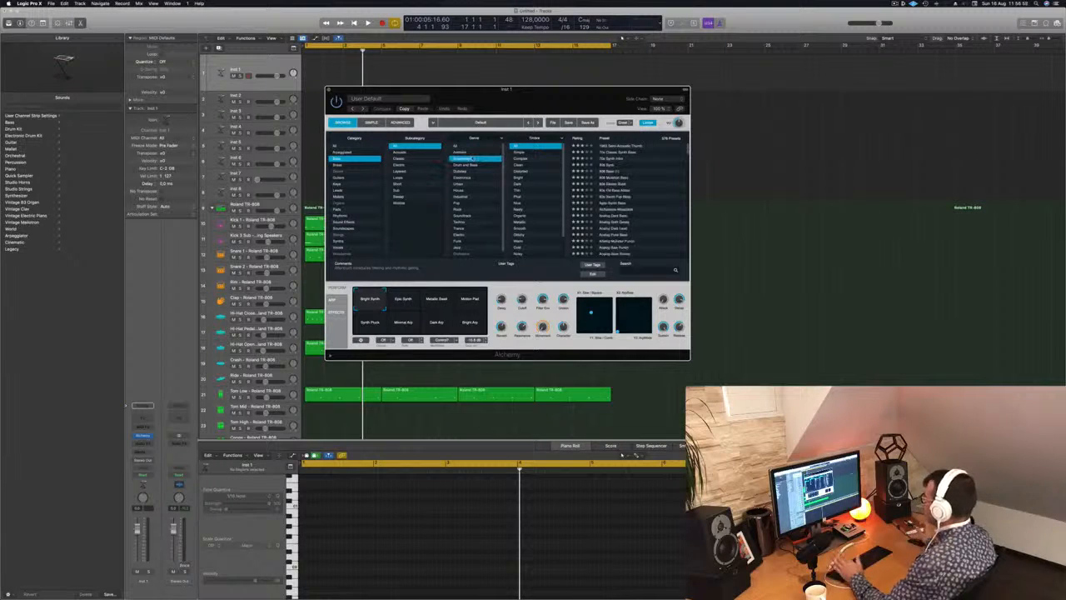
pyautogui.scroll(-1, 470, 190)
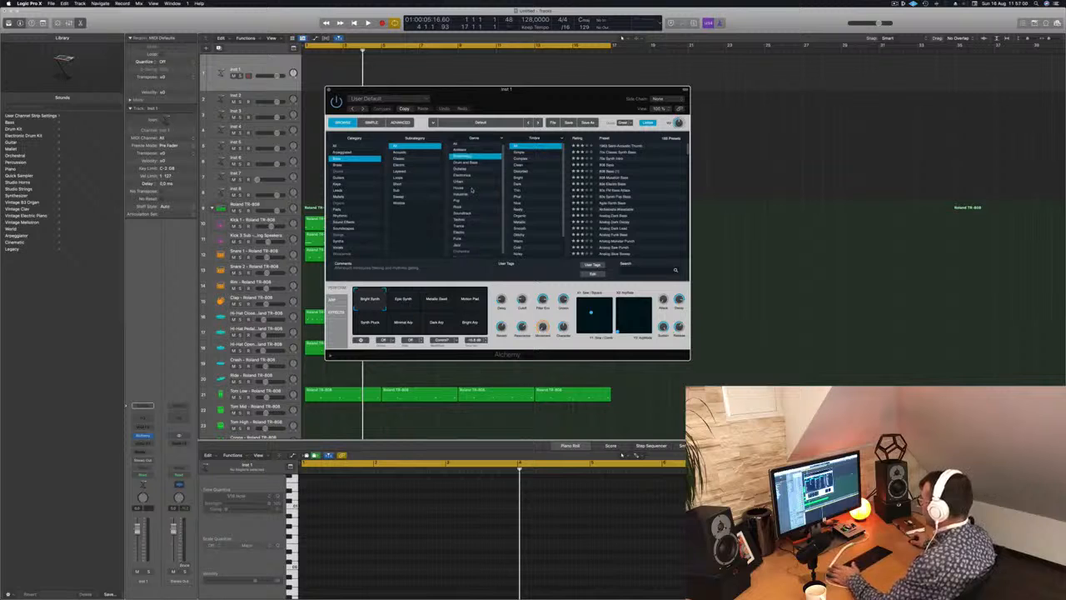
pyautogui.scroll(-1, 483, 190)
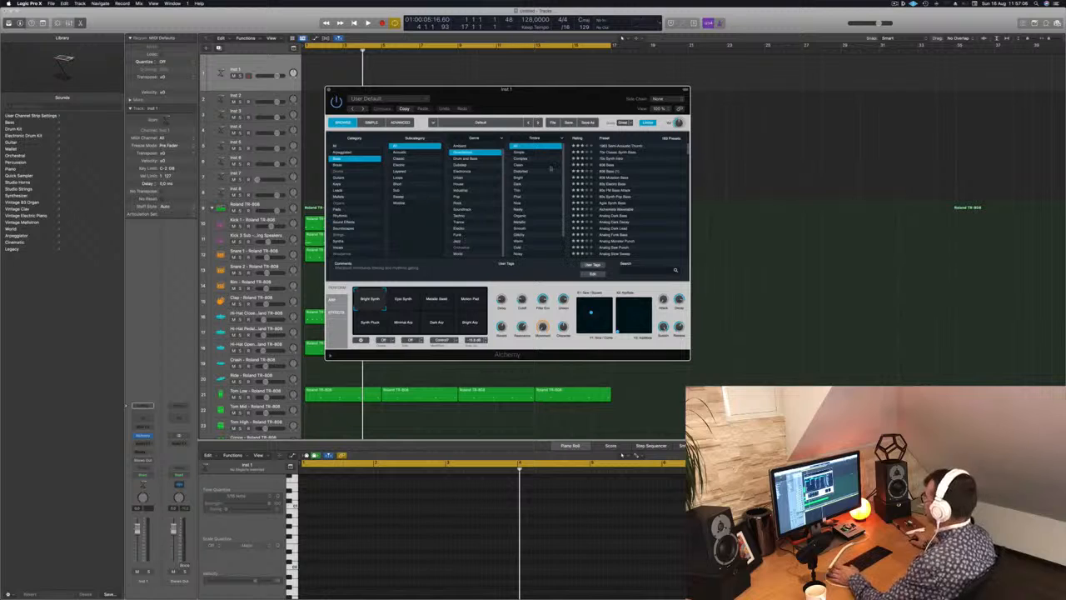
pyautogui.click(613, 191)
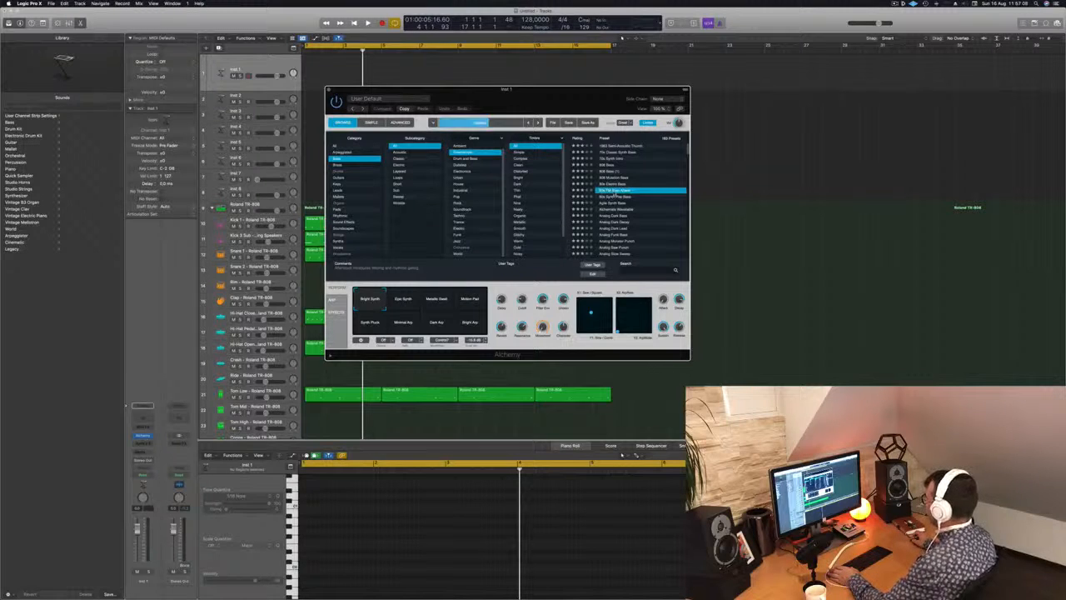
pyautogui.scroll(-1, 617, 215)
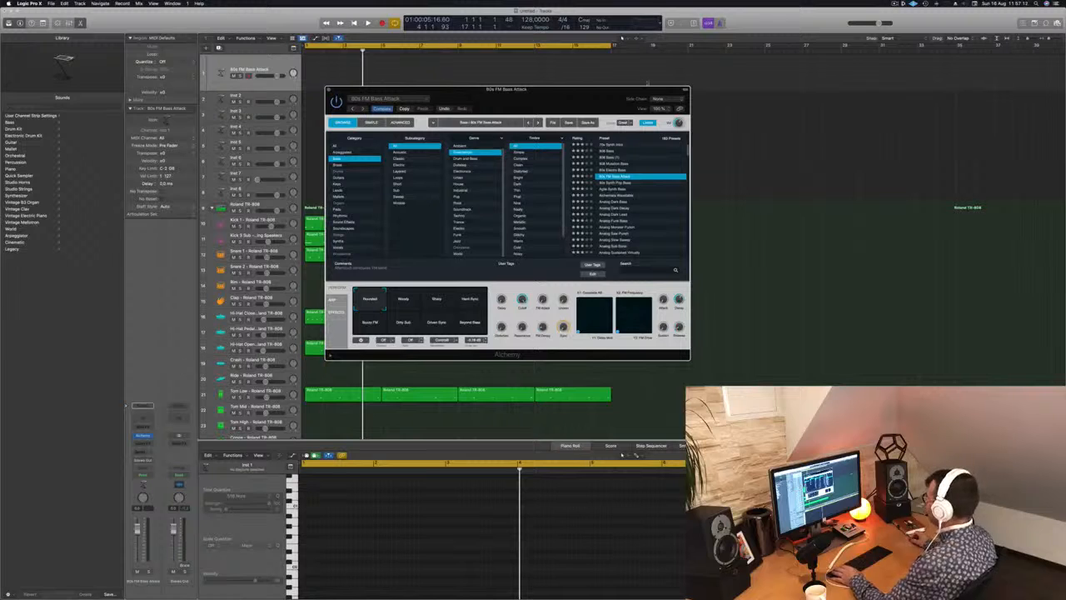
# Open Musical Typing, move Alchemy clear of the drum regions, and start playing the drum loop.
pyautogui.press('super+k')
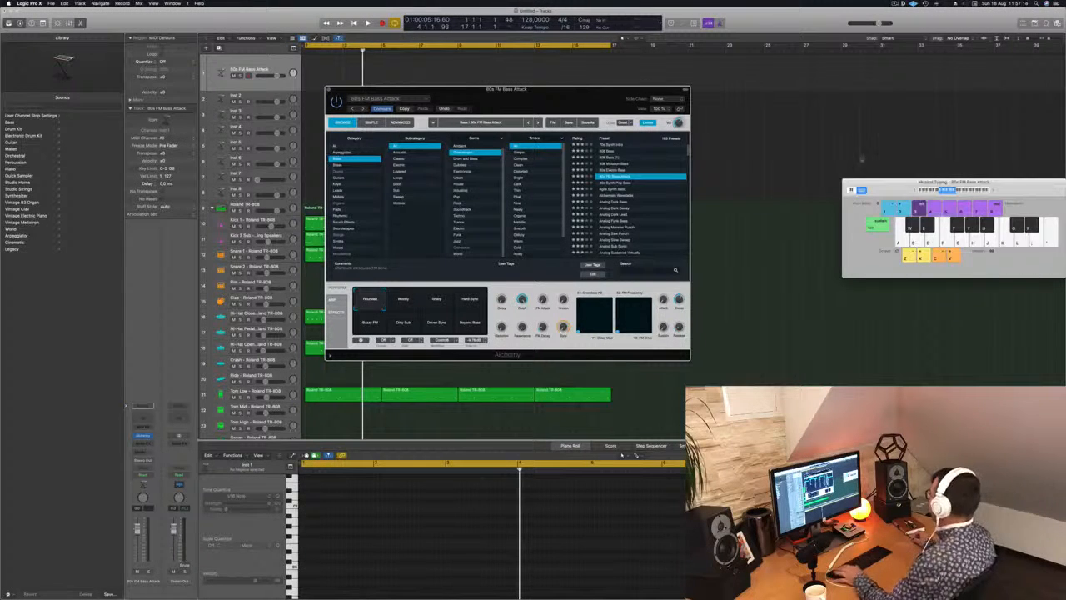
pyautogui.moveTo(884, 187); pyautogui.dragTo(735, 177)
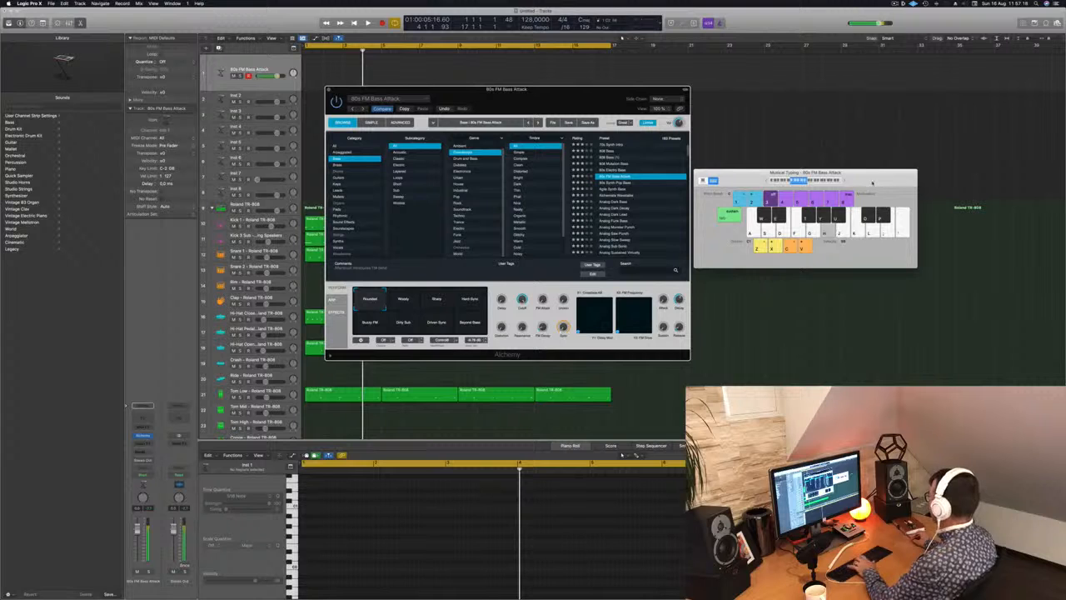
pyautogui.moveTo(581, 92); pyautogui.dragTo(811, 127)
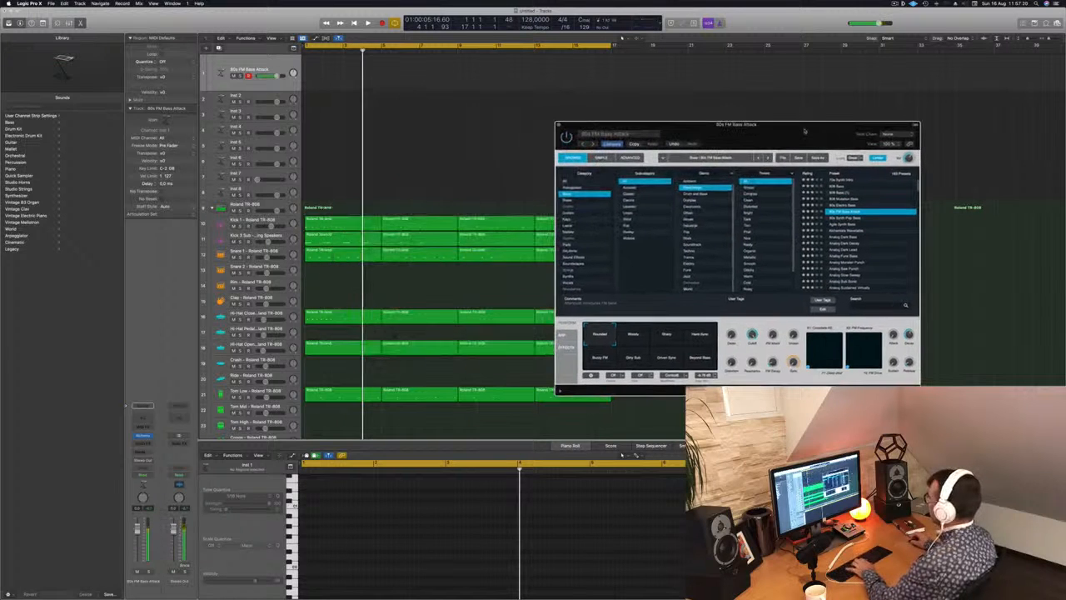
pyautogui.press('space')
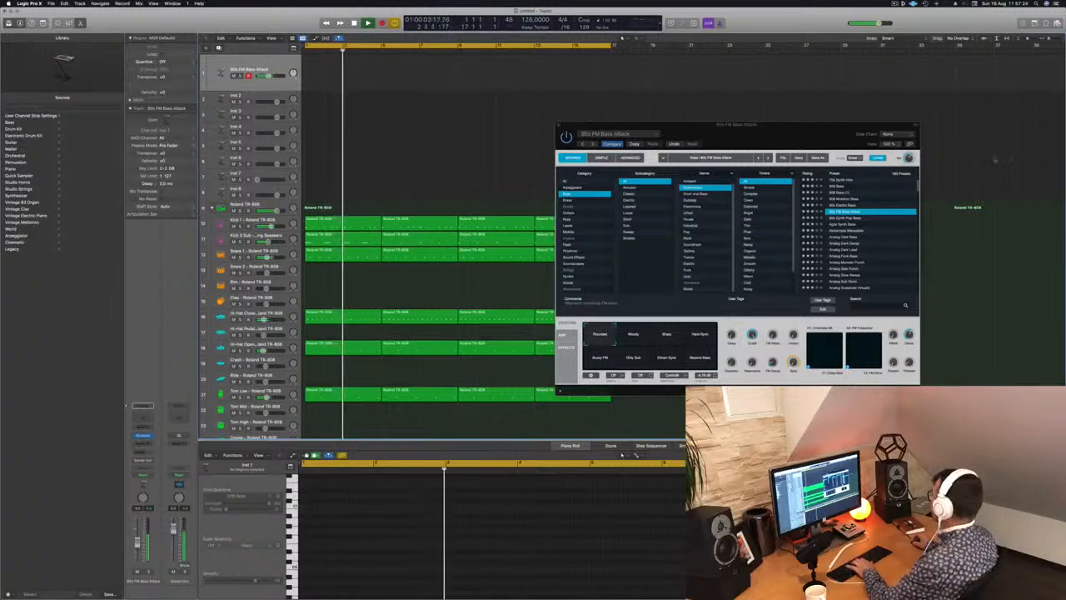
# Audition the 80s Synth Pop Bass, Agile Synth Bass and Alchemists Wavetable presets, trying the Snappy and Punchy variations of the last one.
pyautogui.press('Down')
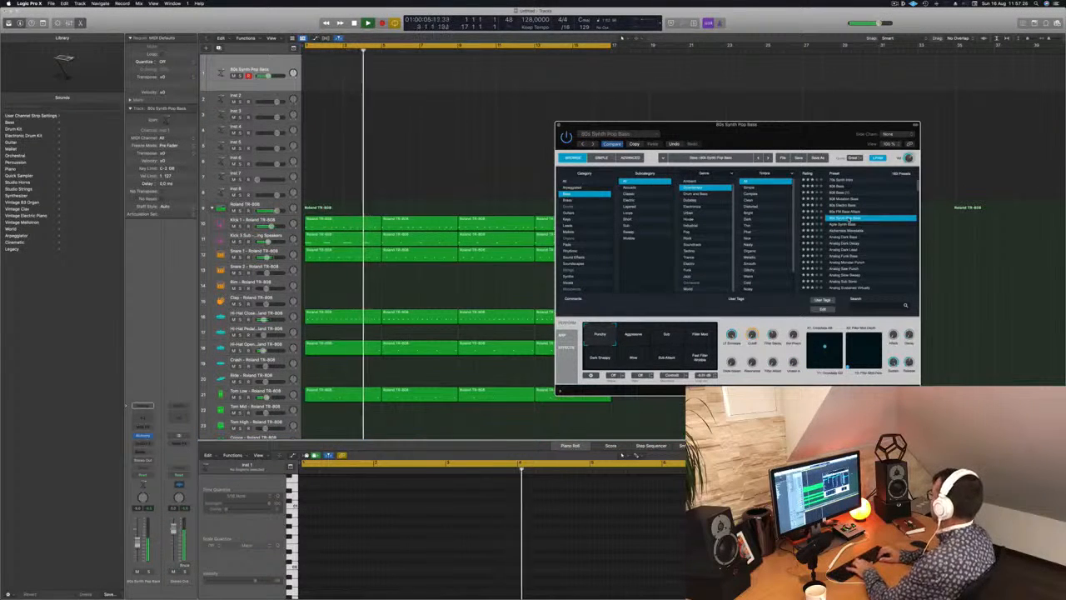
pyautogui.press('Down')
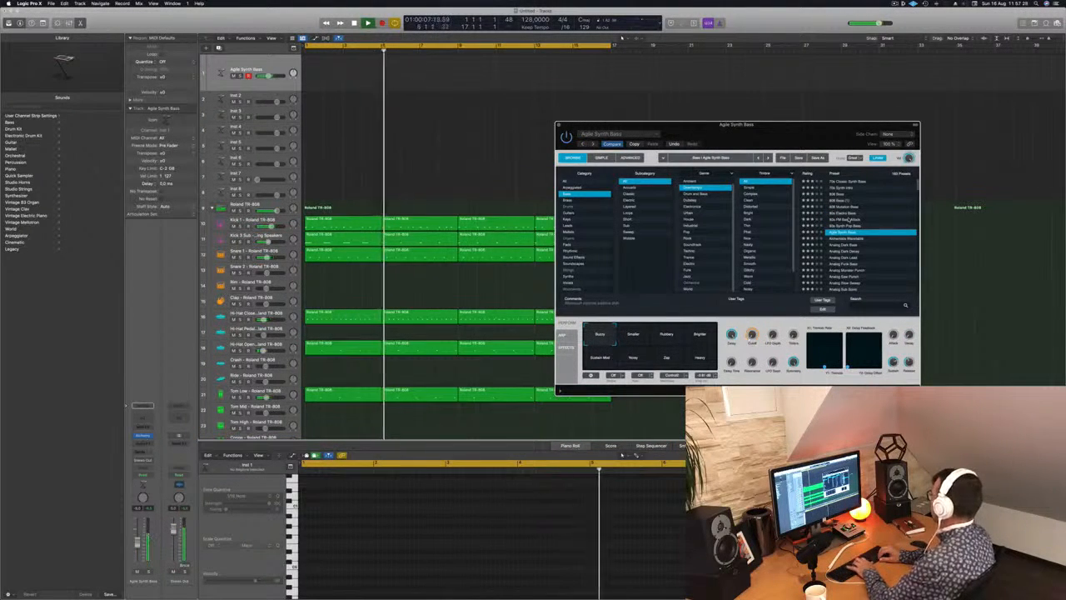
pyautogui.press('Down')
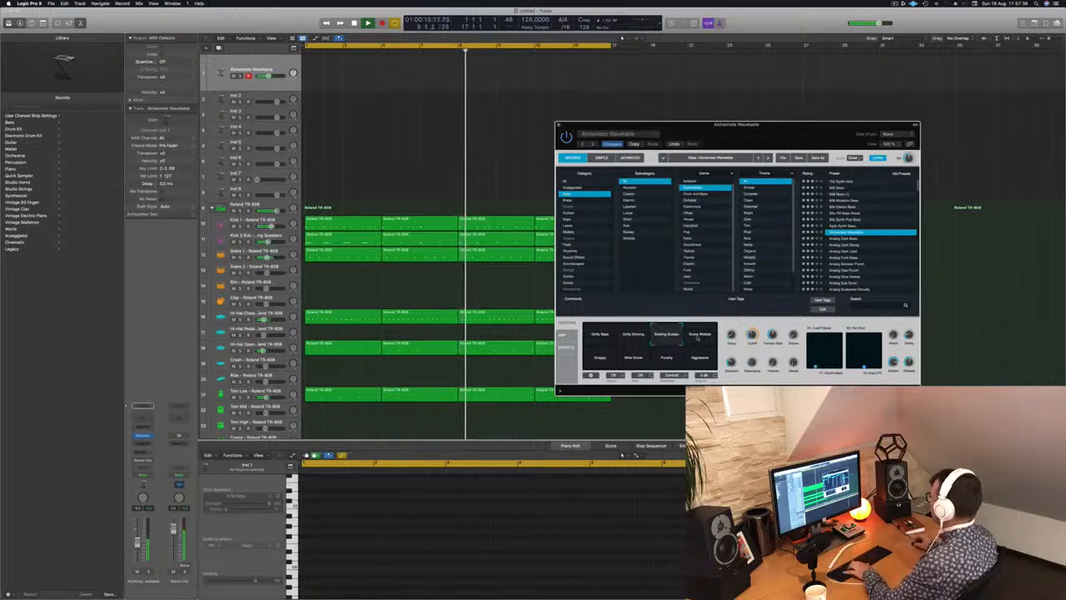
pyautogui.click(596, 359)
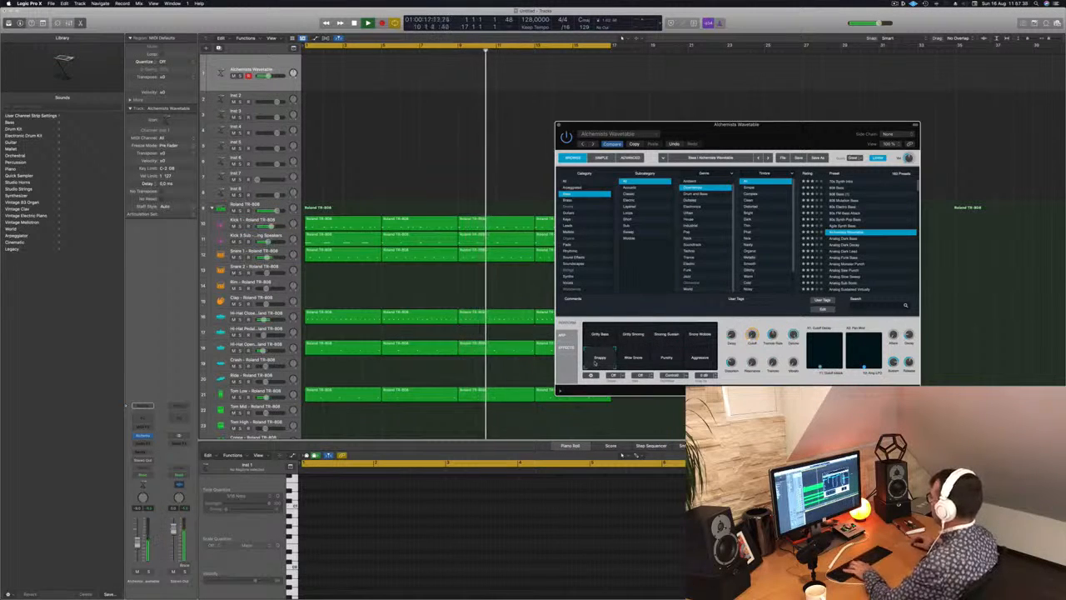
pyautogui.click(666, 359)
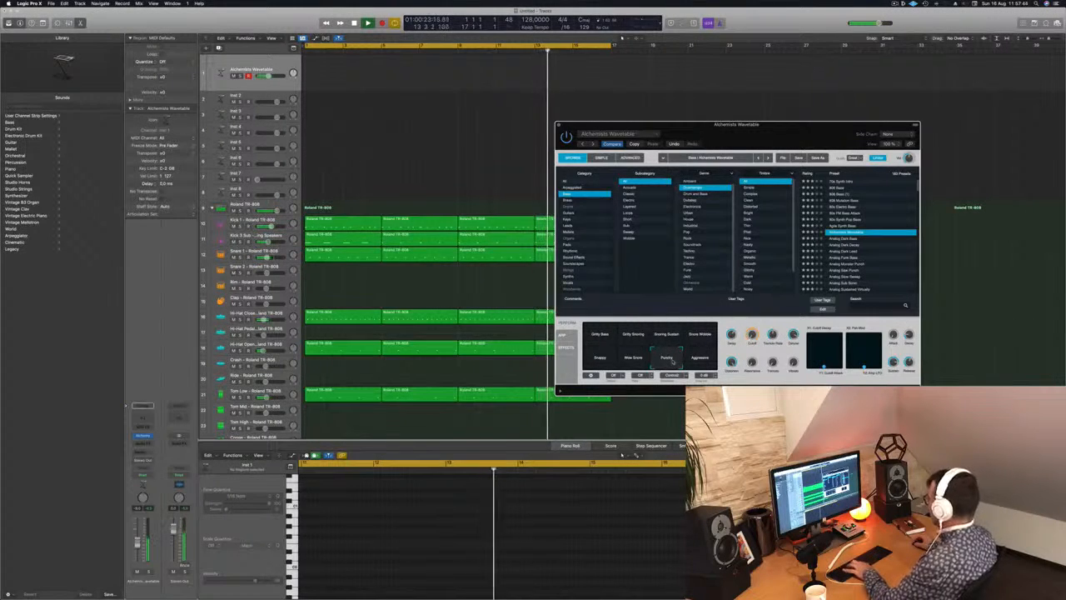
# Audition the Analog Dark Bass, Analog Dark Decay and Analog Dark Lead presets, and return to Analog Dark Decay.
pyautogui.click(846, 239)
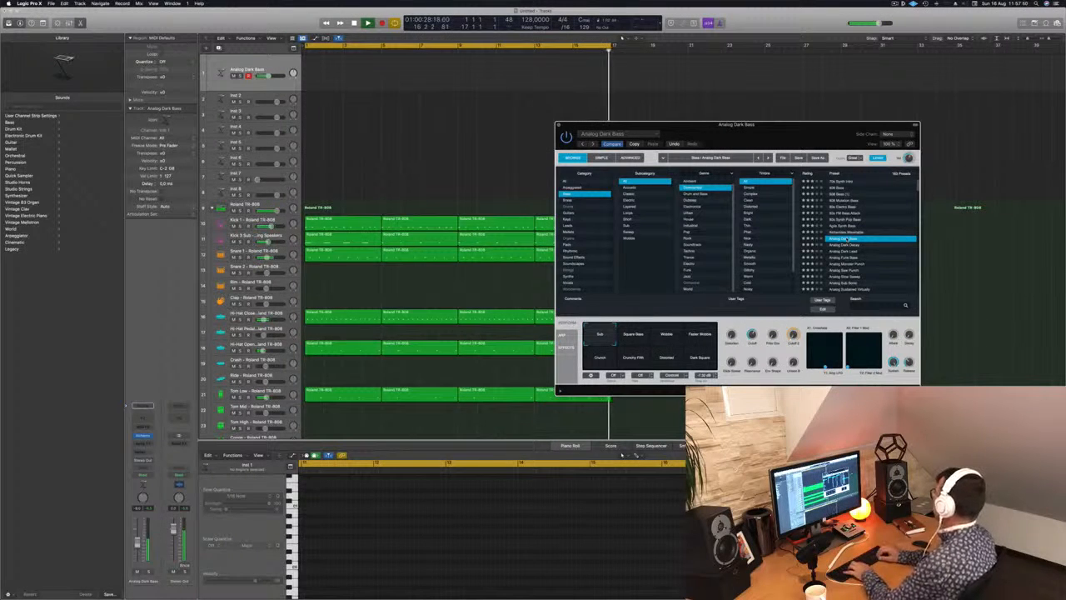
pyautogui.press('Down')
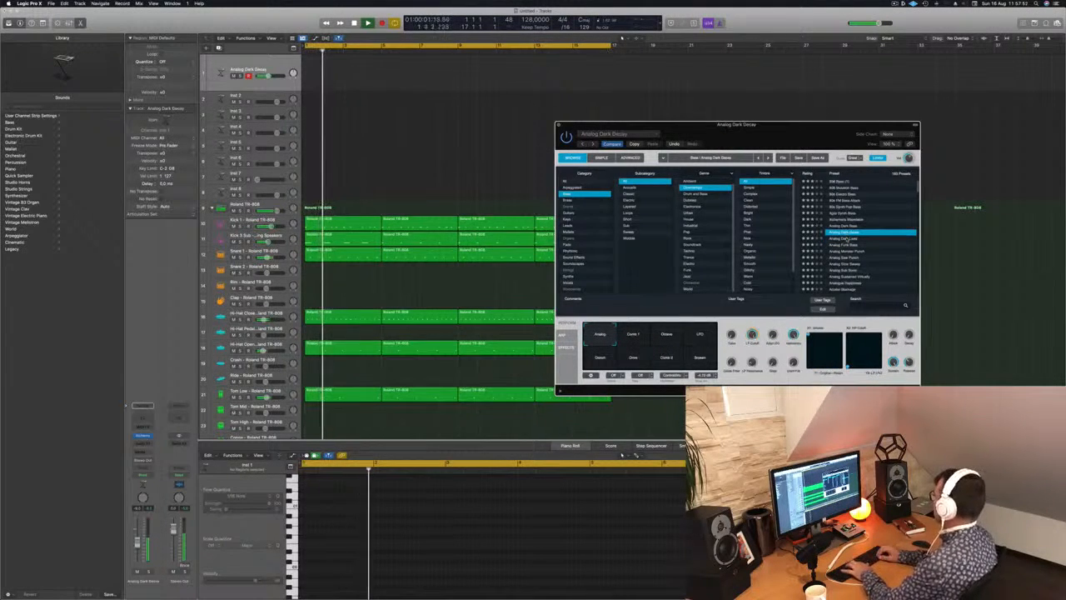
pyautogui.press('Down')
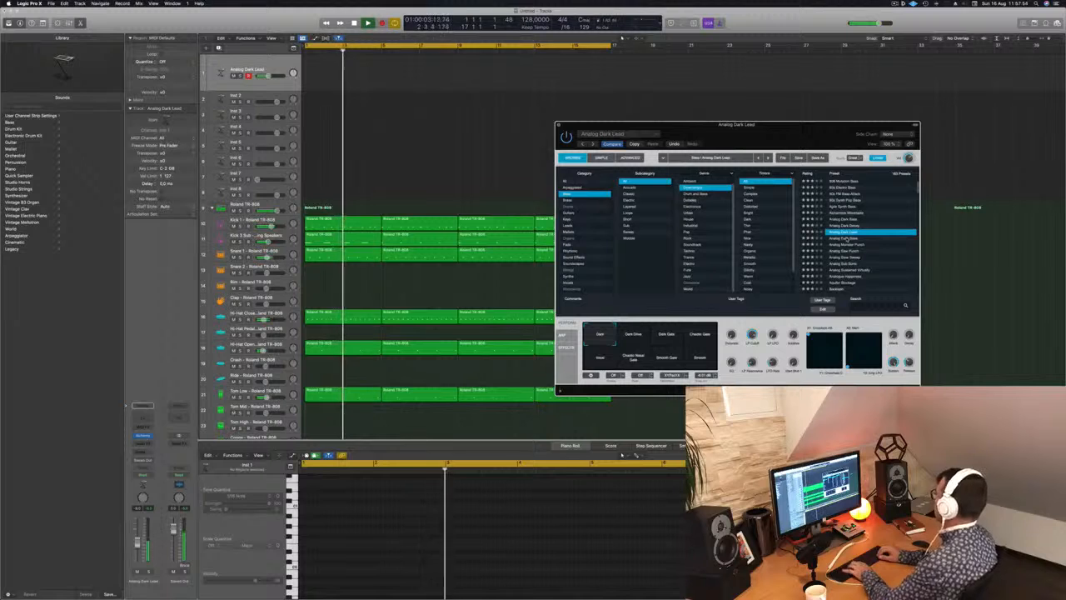
pyautogui.press('Up')
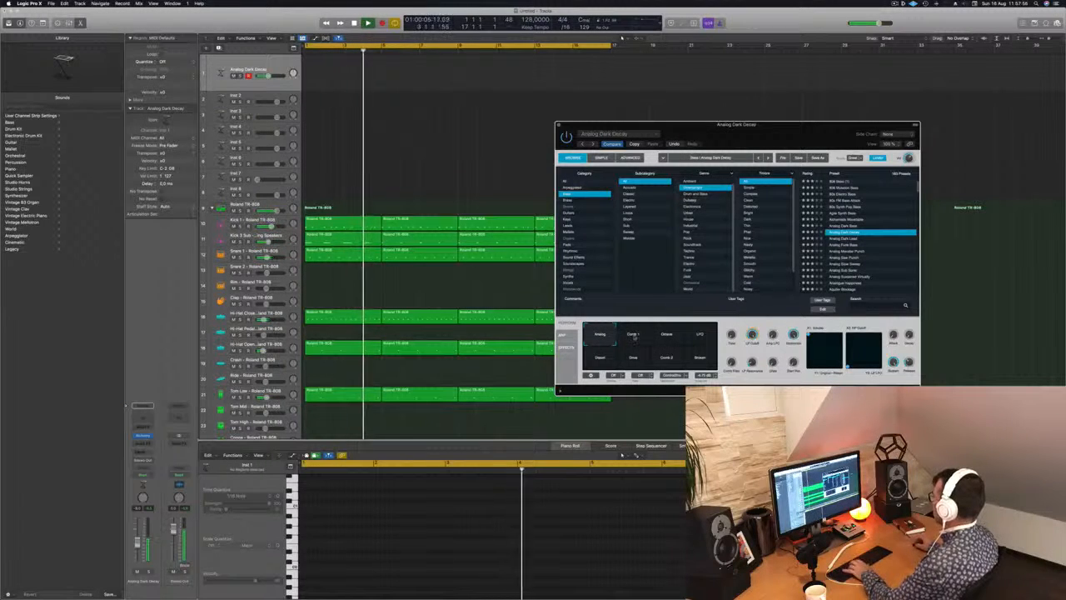
# Audition Analog Dark Decay's variations Comb 1, Octave, LFO, Distort, Drive, Comb 2 and Broken over the drum loop.
pyautogui.click(635, 337)
pyautogui.click(671, 337)
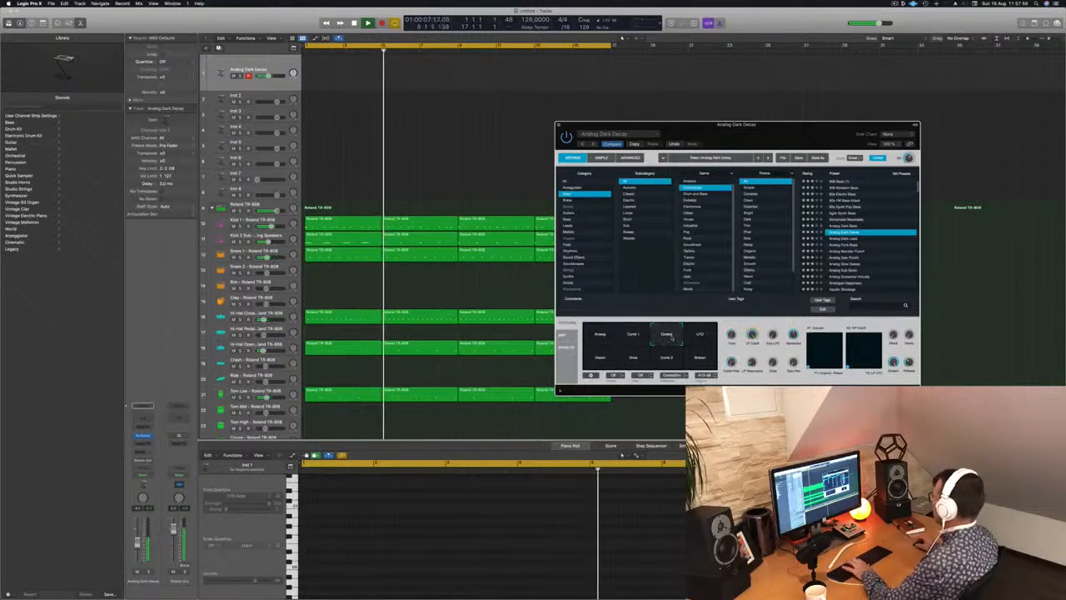
pyautogui.click(698, 335)
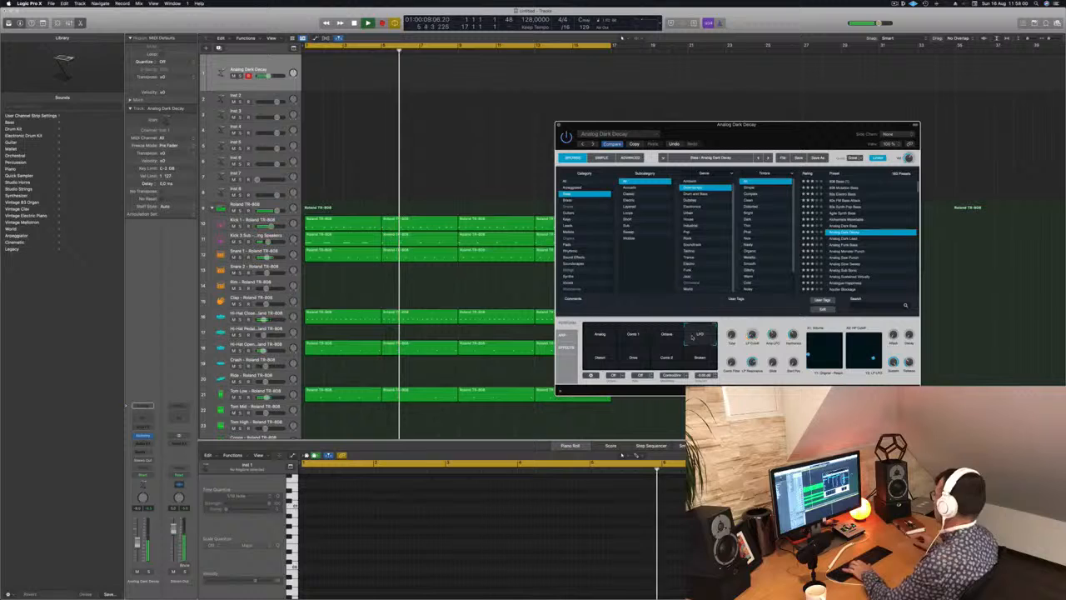
pyautogui.click(599, 356)
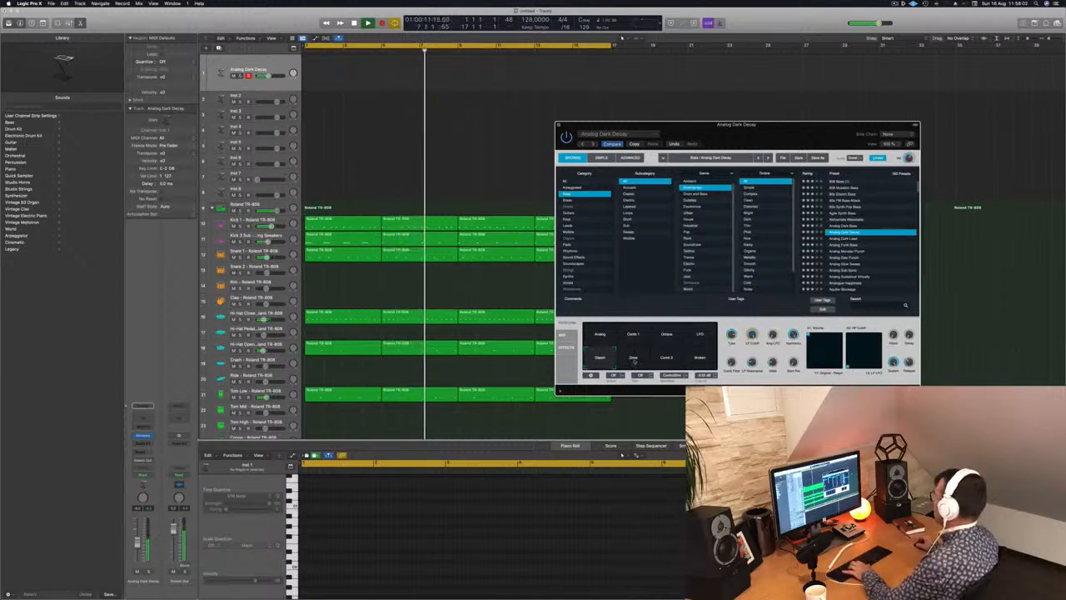
pyautogui.click(625, 360)
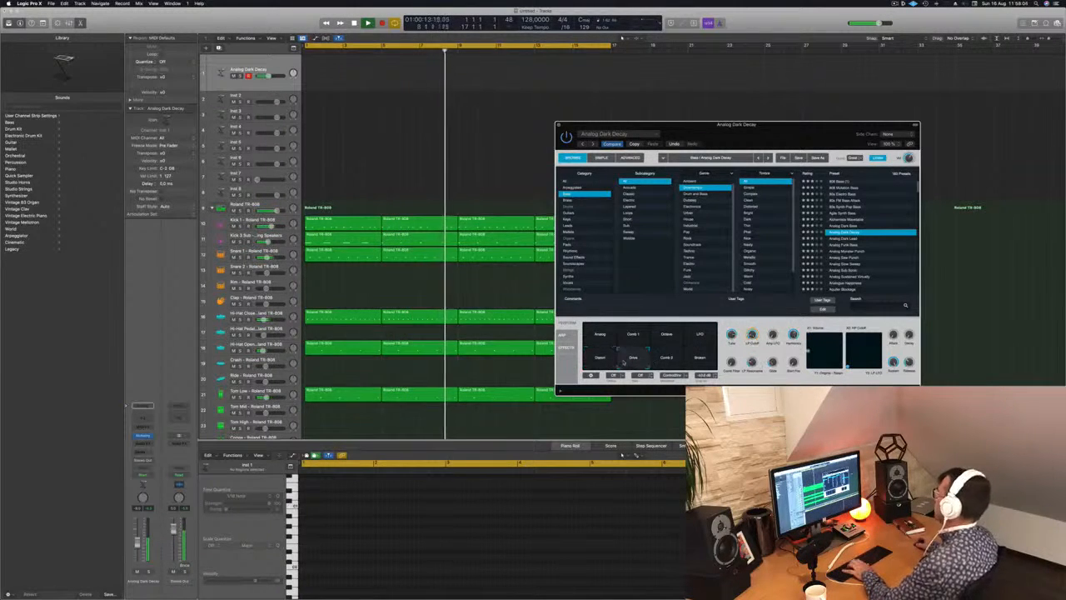
pyautogui.click(666, 358)
pyautogui.click(700, 358)
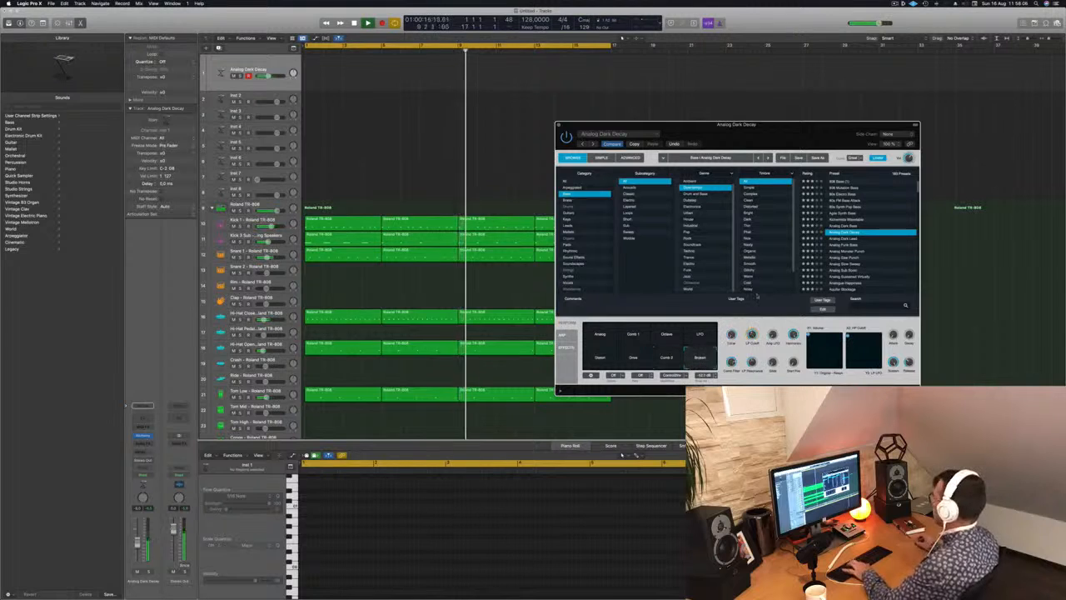
# Audition the Analog Dark Lead, Analog Funk Bass, Analog Monster Punch and Analog Saw Punch presets over the drum loop.
pyautogui.click(846, 238)
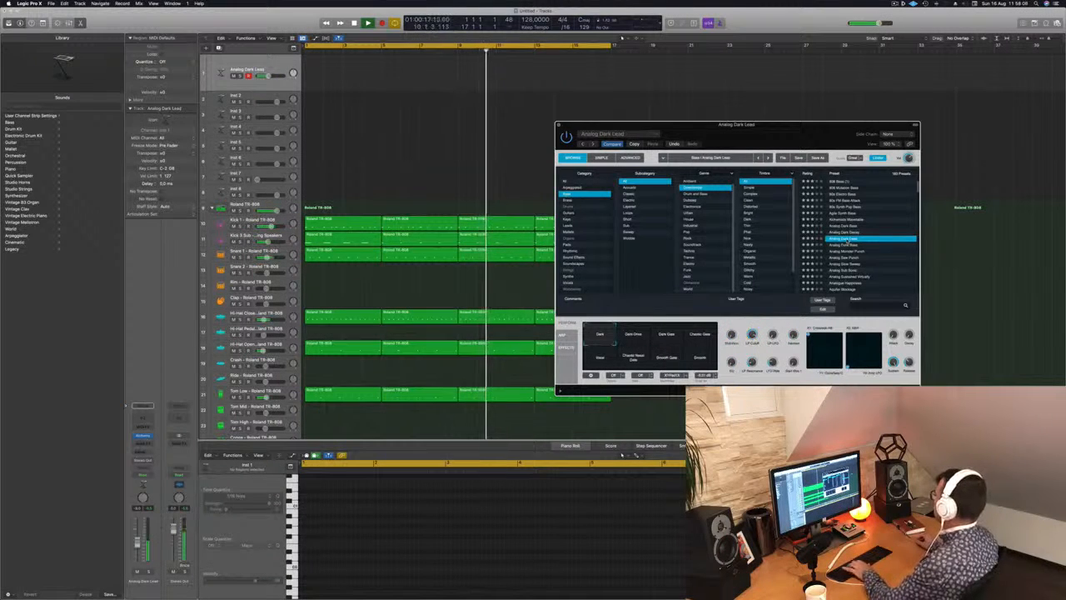
pyautogui.click(848, 244)
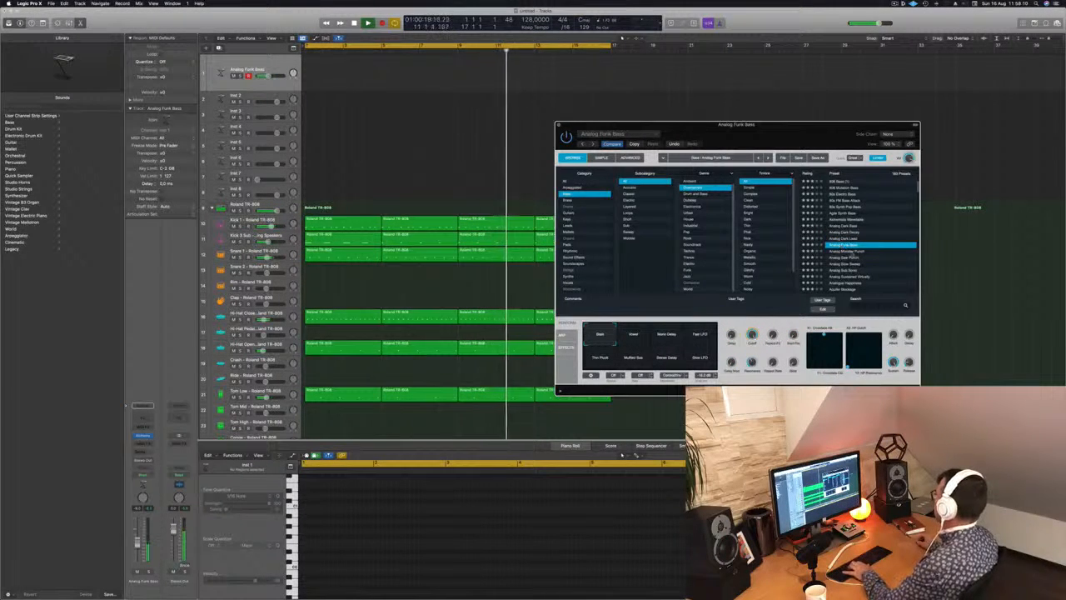
pyautogui.click(848, 251)
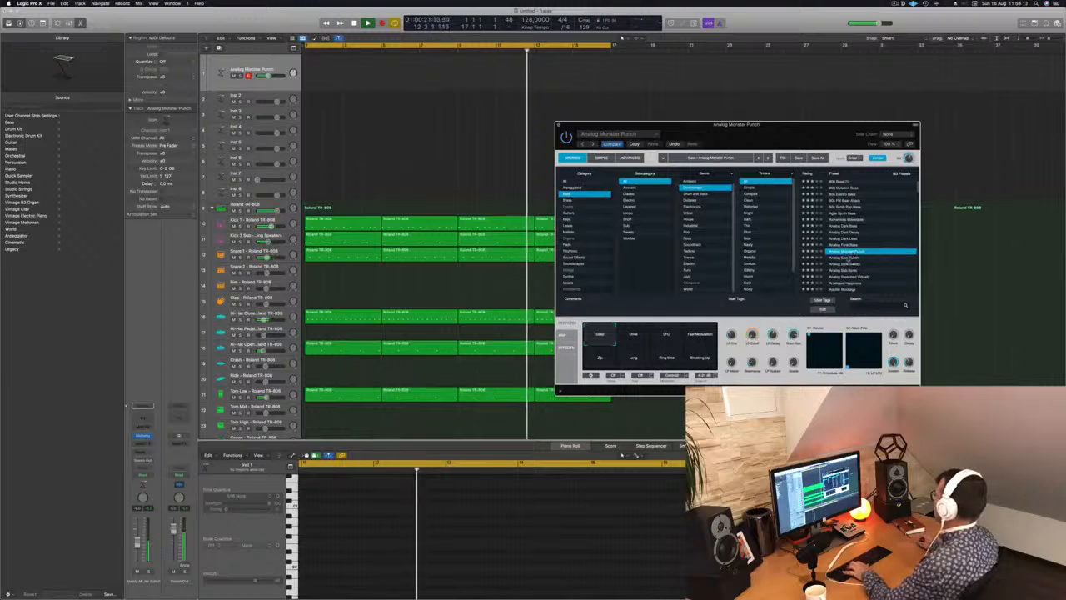
pyautogui.click(848, 258)
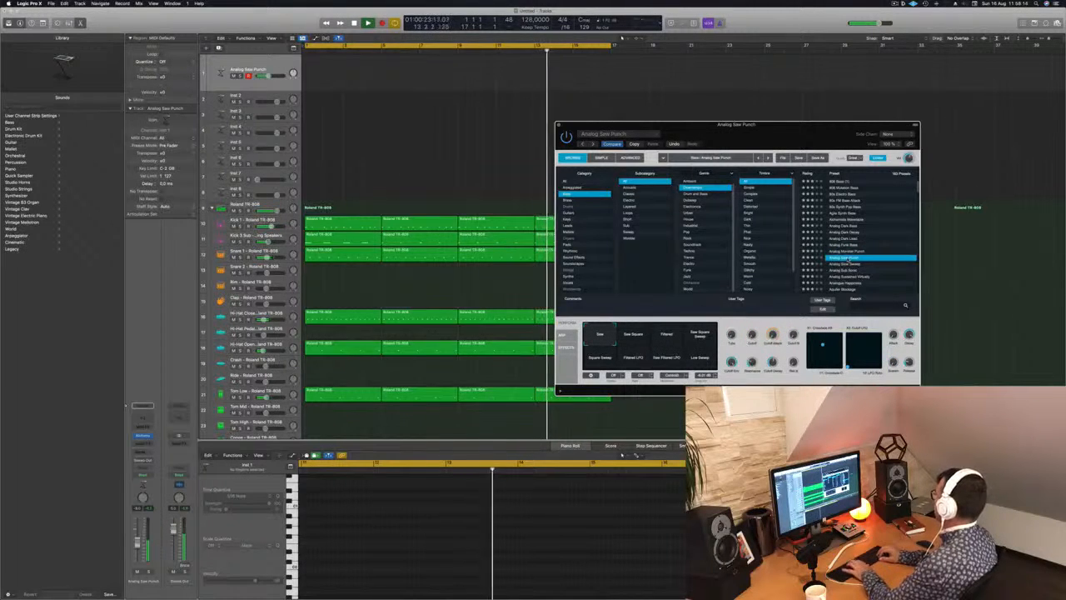
# Audition the Analog Slow Sweep preset and its variations, including Thin Res, Sub, Big and Bright, Sweep, Distorted Sweep and Distorted Sweep Down.
pyautogui.press('Down')
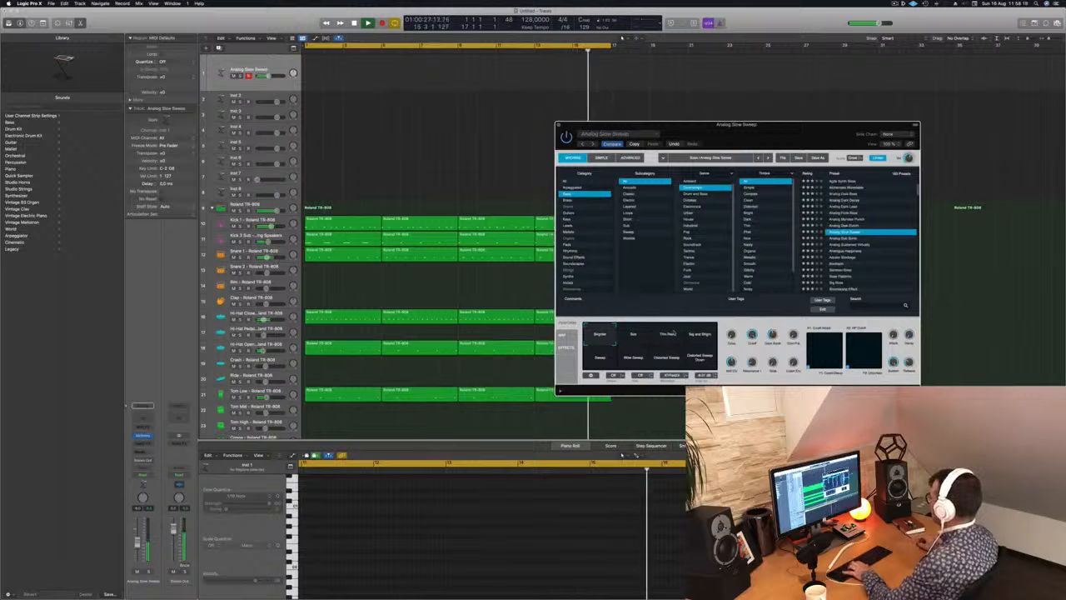
pyautogui.click(674, 333)
pyautogui.click(639, 335)
pyautogui.click(704, 338)
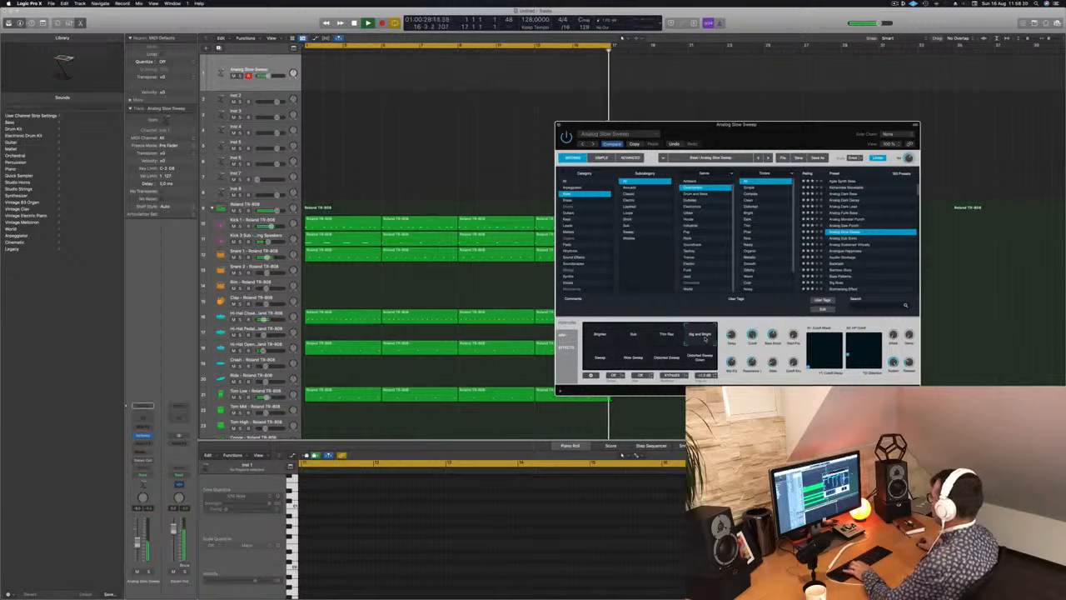
pyautogui.click(601, 359)
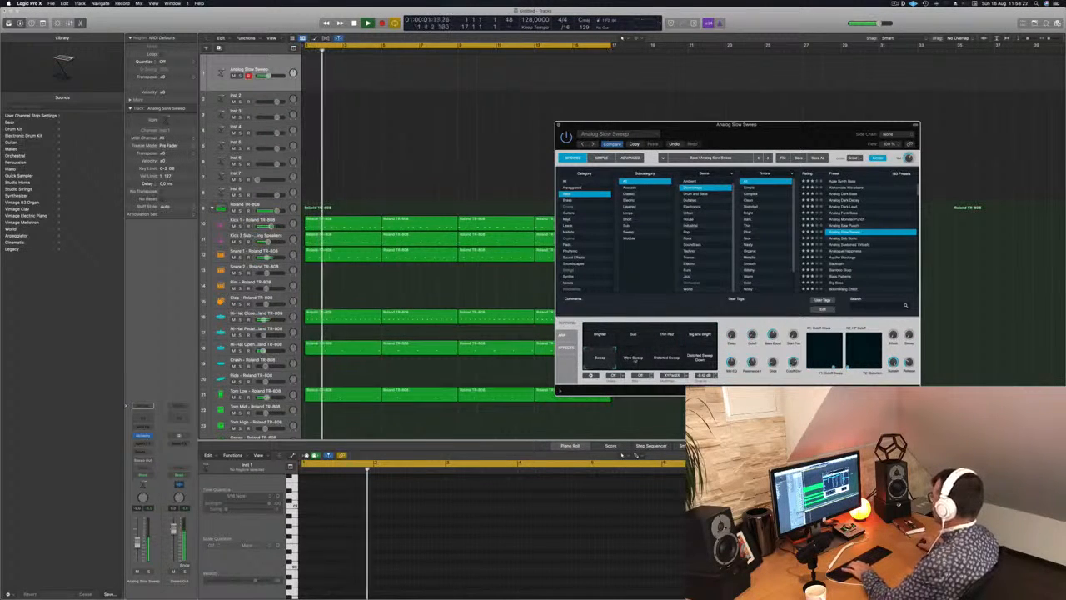
pyautogui.click(636, 359)
pyautogui.click(668, 358)
pyautogui.click(701, 357)
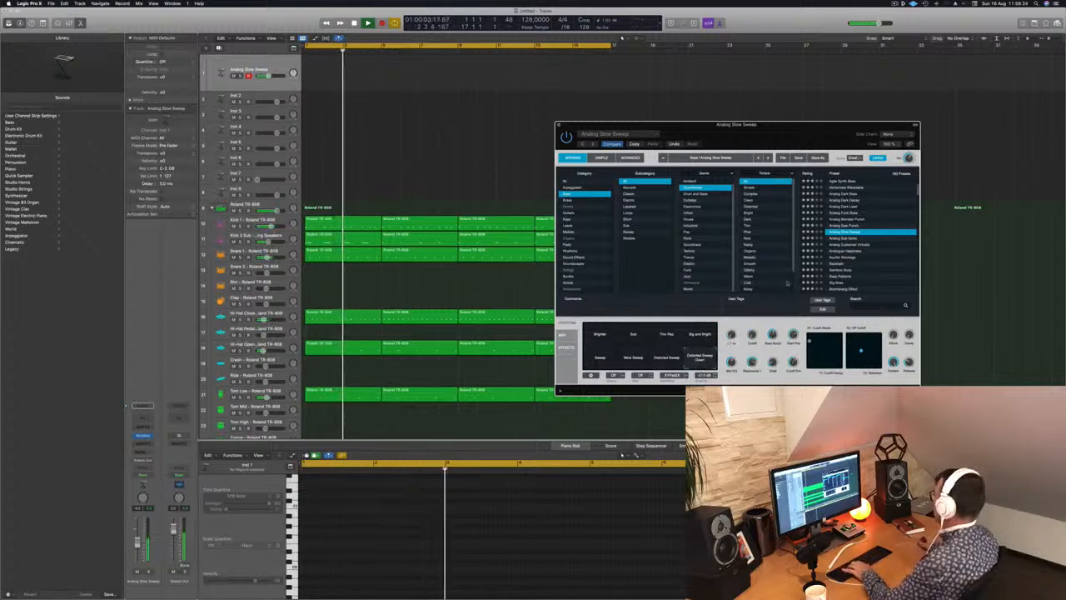
# Audition the bass presets from Analog Sub Sonic through Analogue Happiness, Bamboo Slurp and Bass Patterns to Big Boss over the drum loop.
pyautogui.click(843, 238)
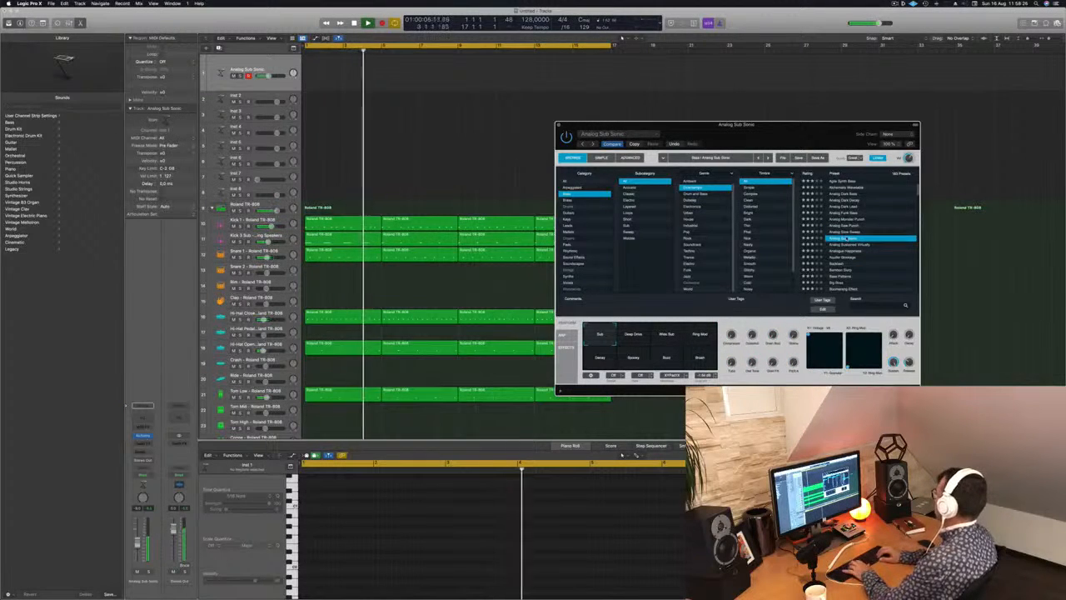
pyautogui.press('Down')
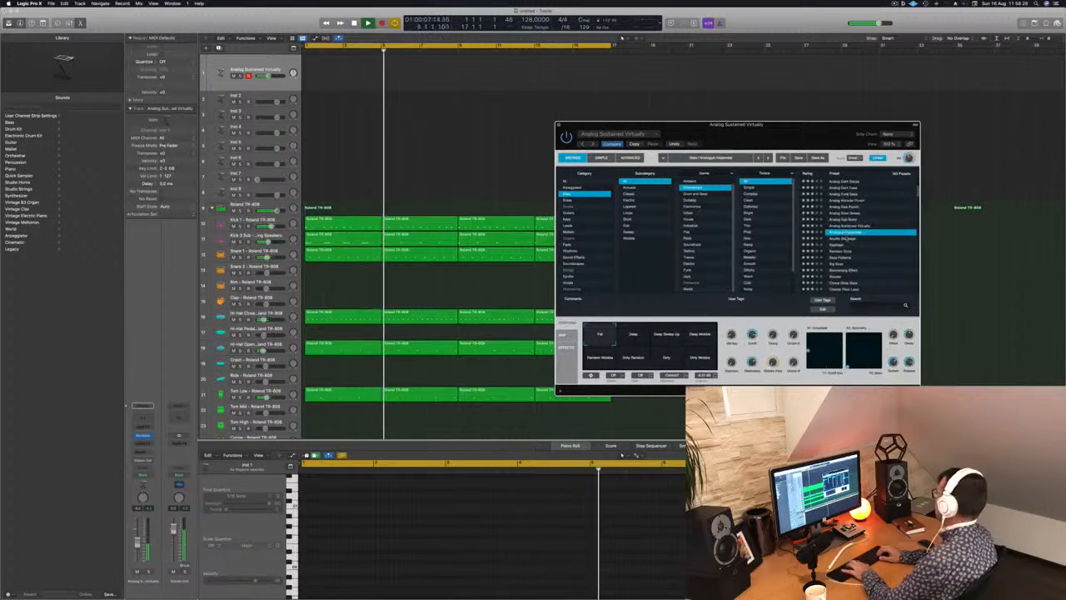
pyautogui.press('Down')
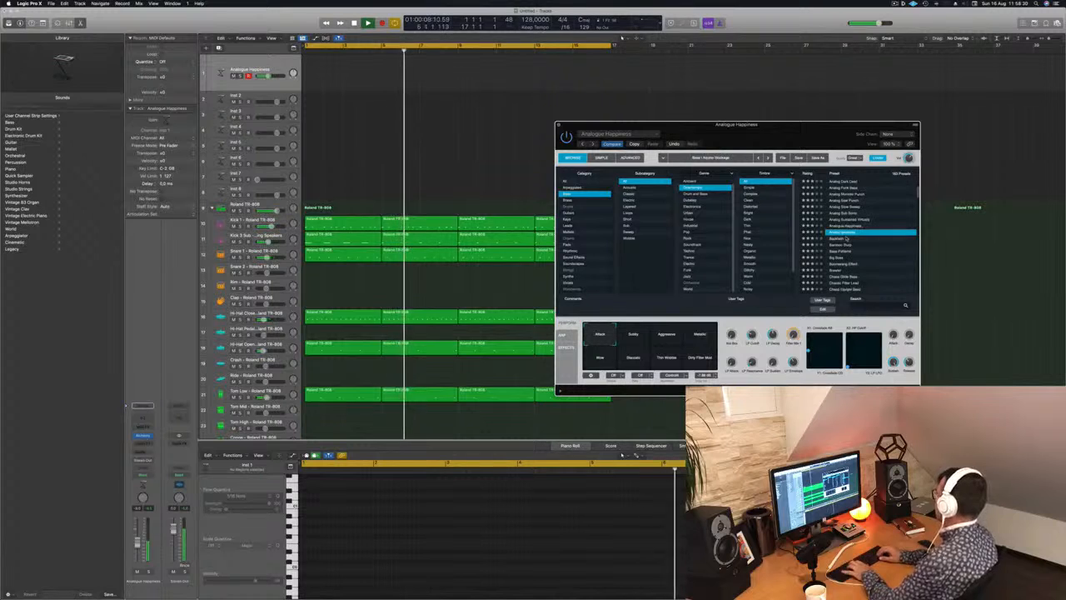
pyautogui.press('Down')
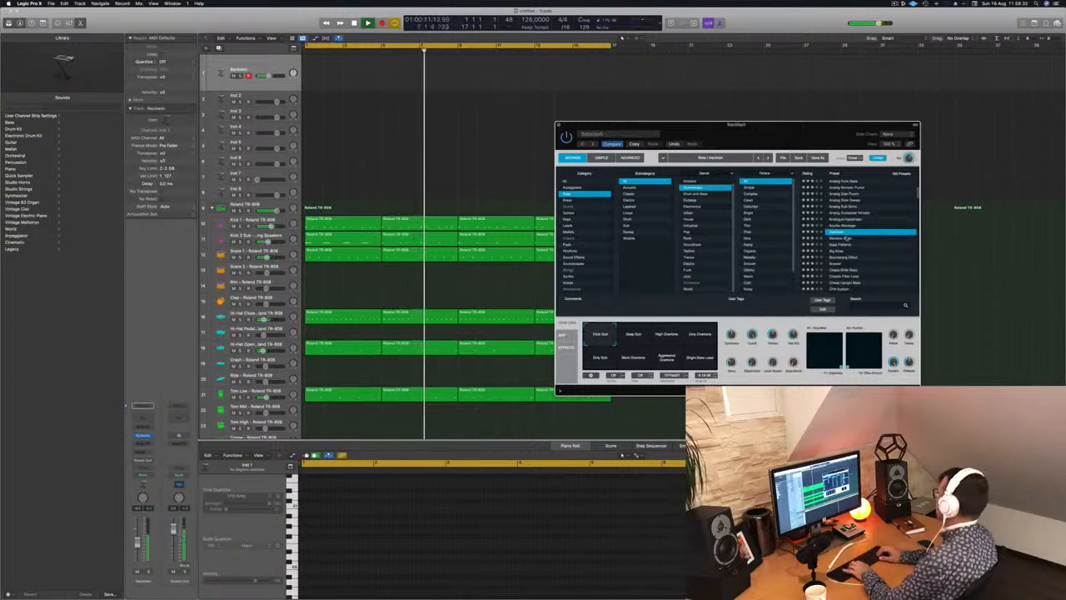
pyautogui.press('Down')
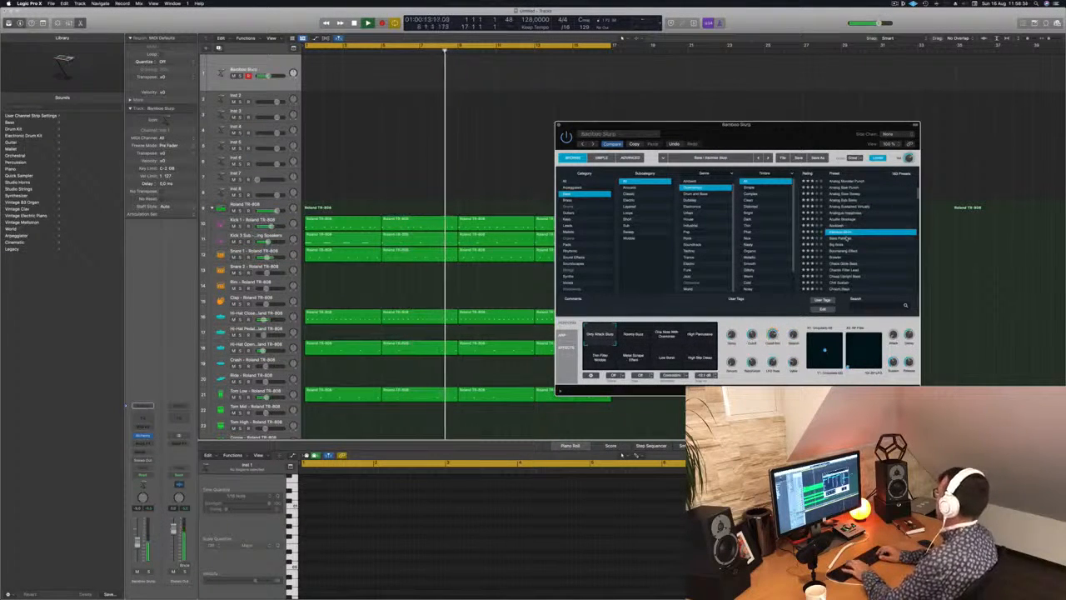
pyautogui.press('Down')
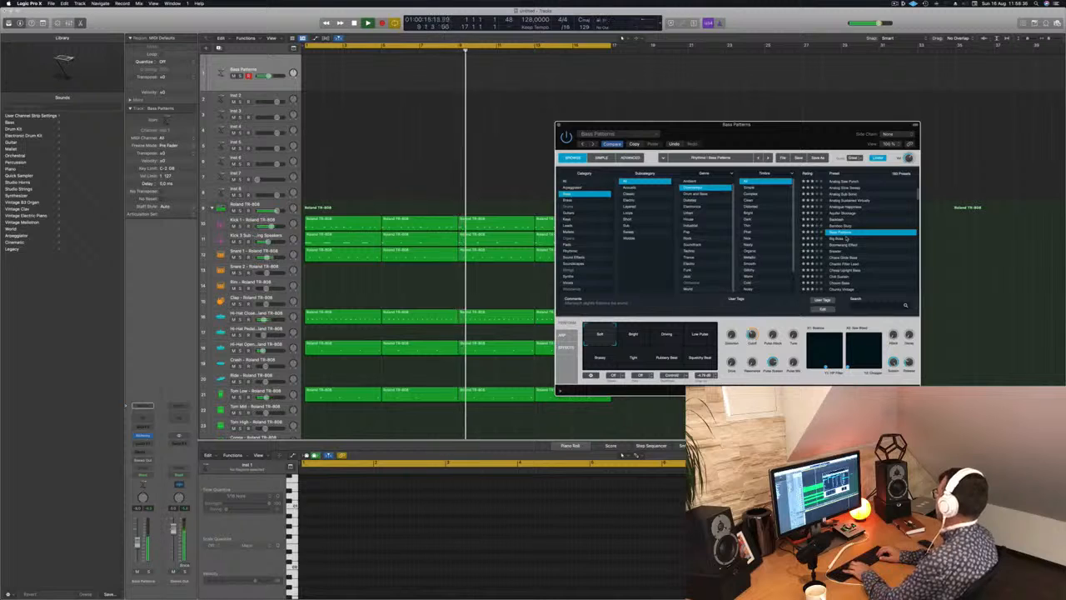
pyautogui.press('Down')
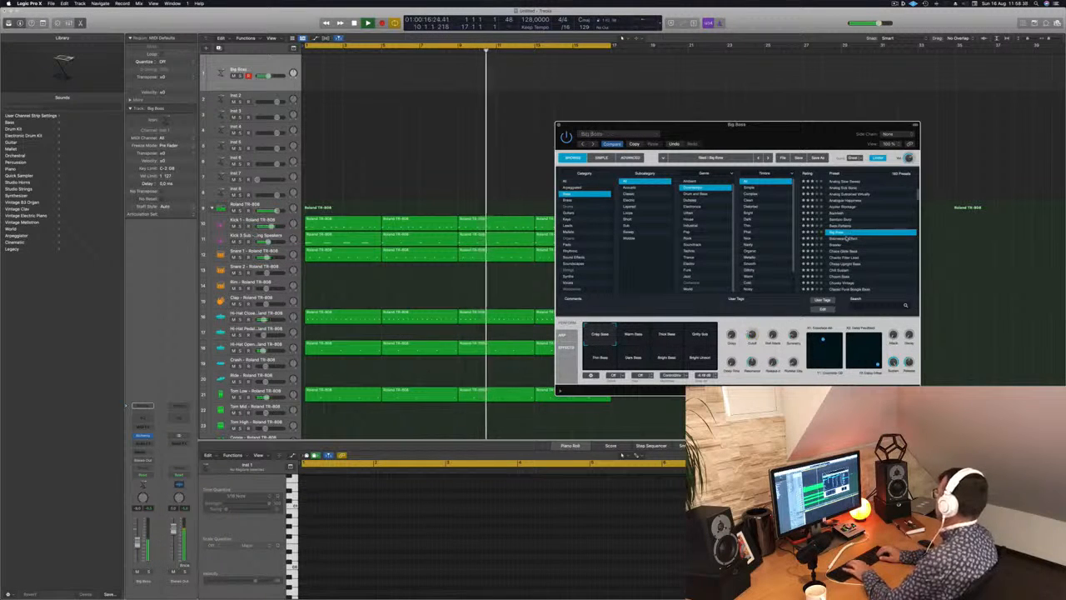
# Audition the presets from Boomerang Effect through Chaos Glide Bass and Chaotic Filter Lead to Cheap Upright Bass.
pyautogui.press('Down')
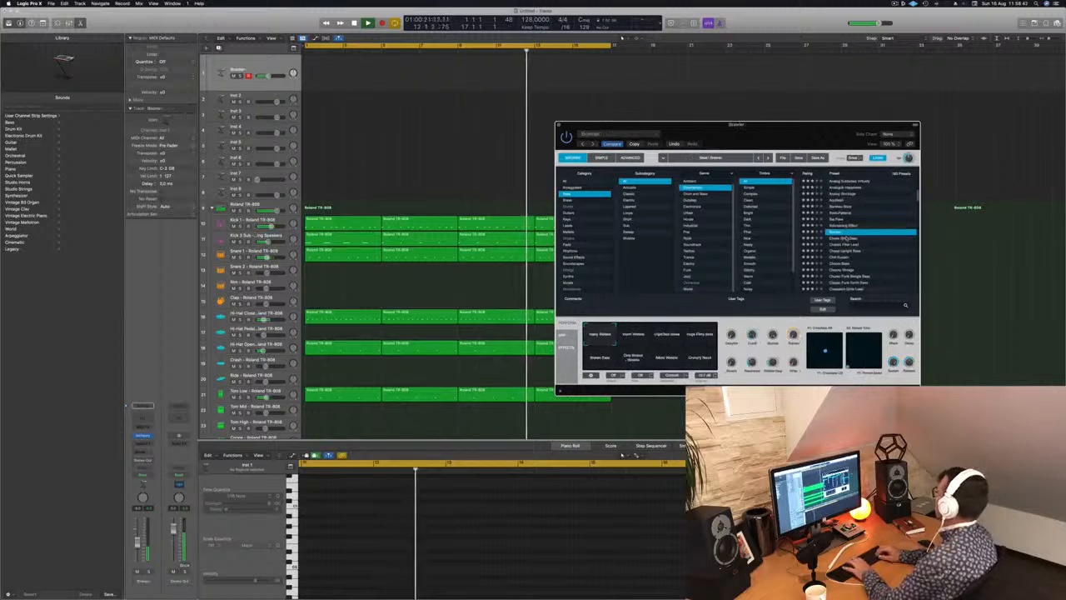
pyautogui.press('Down')
pyautogui.press('Down')
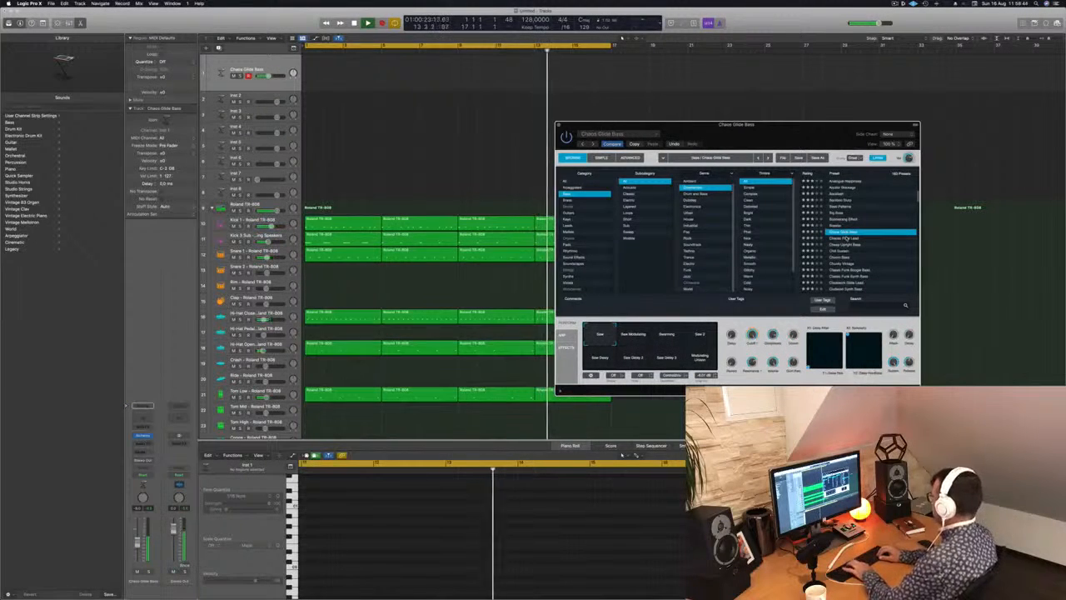
pyautogui.press('Down')
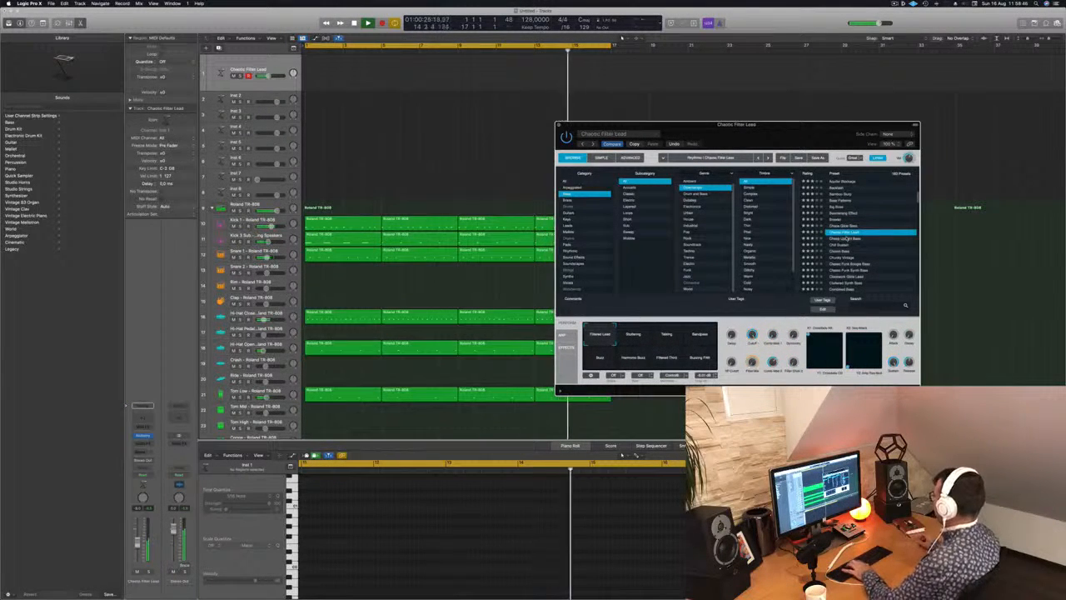
pyautogui.press('Down')
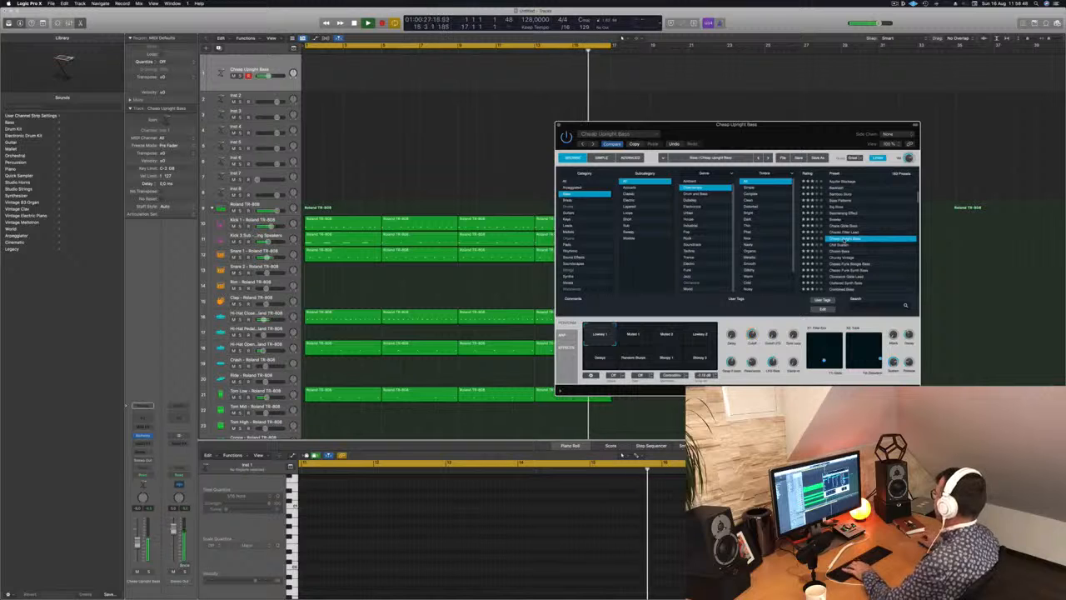
# Load the Chill Sustain bass preset on the first track and lower the track's volume slightly.
pyautogui.press('Down')
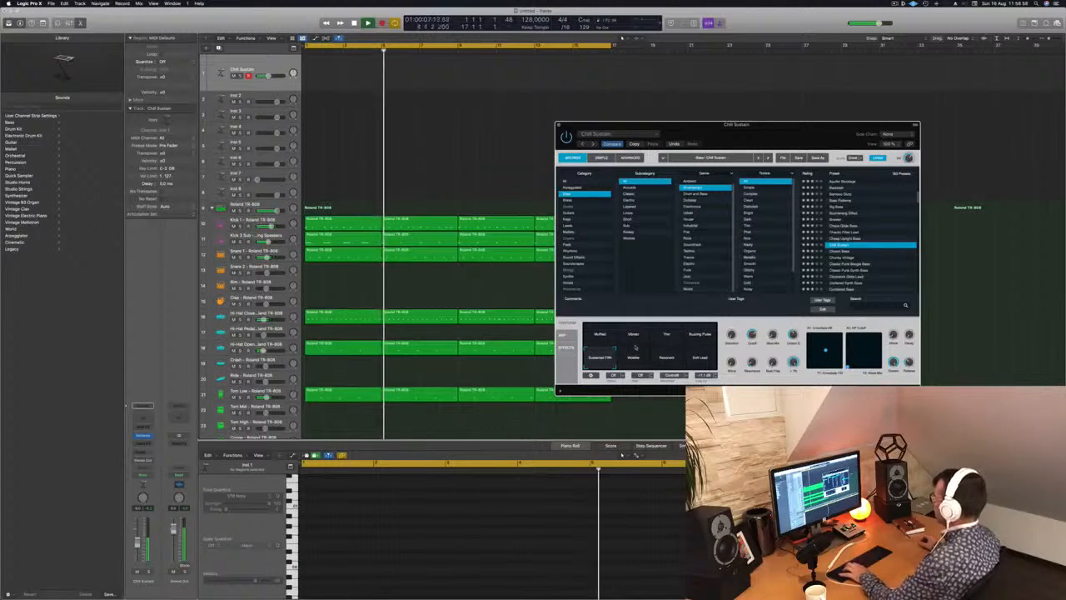
pyautogui.moveTo(137, 548); pyautogui.dragTo(138, 547)
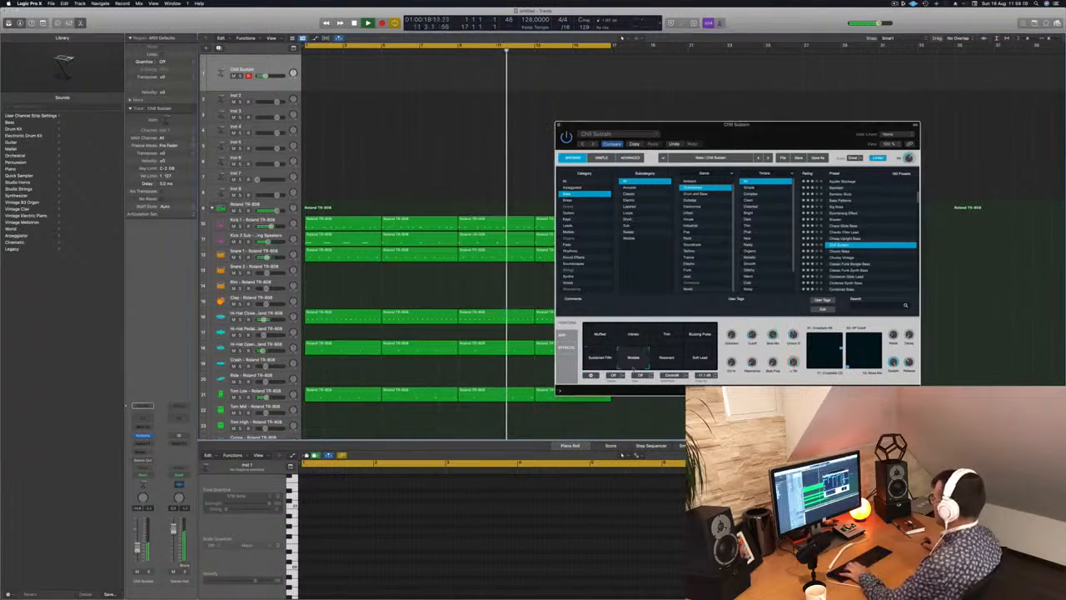
# Compare Chill Sustain's Resonant, Thin and Buzzing Pulse variations and return to Sustained Fifth.
pyautogui.click(671, 358)
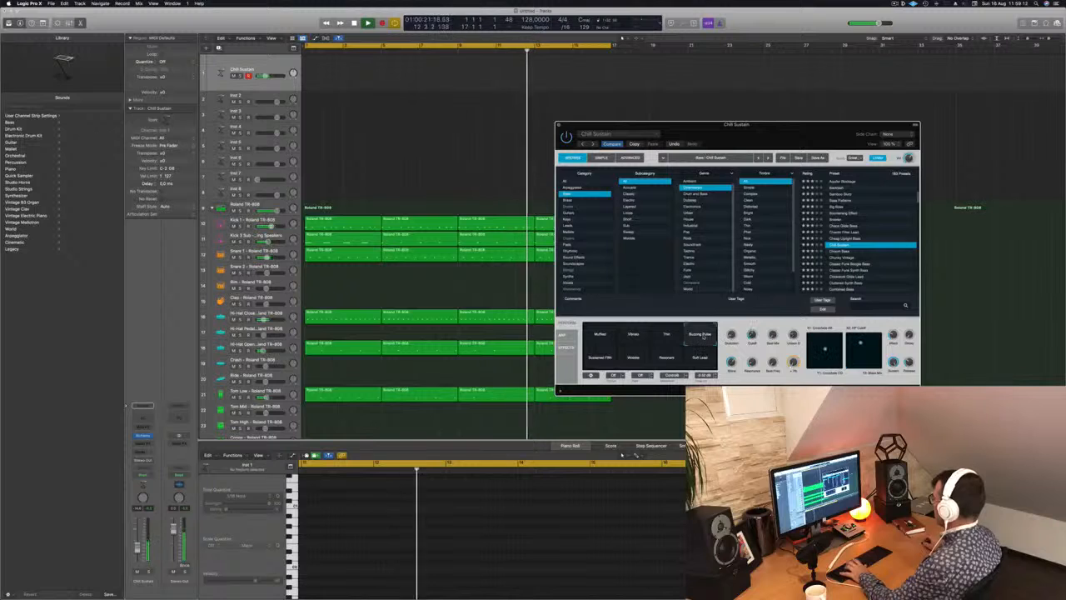
pyautogui.click(666, 337)
pyautogui.click(699, 335)
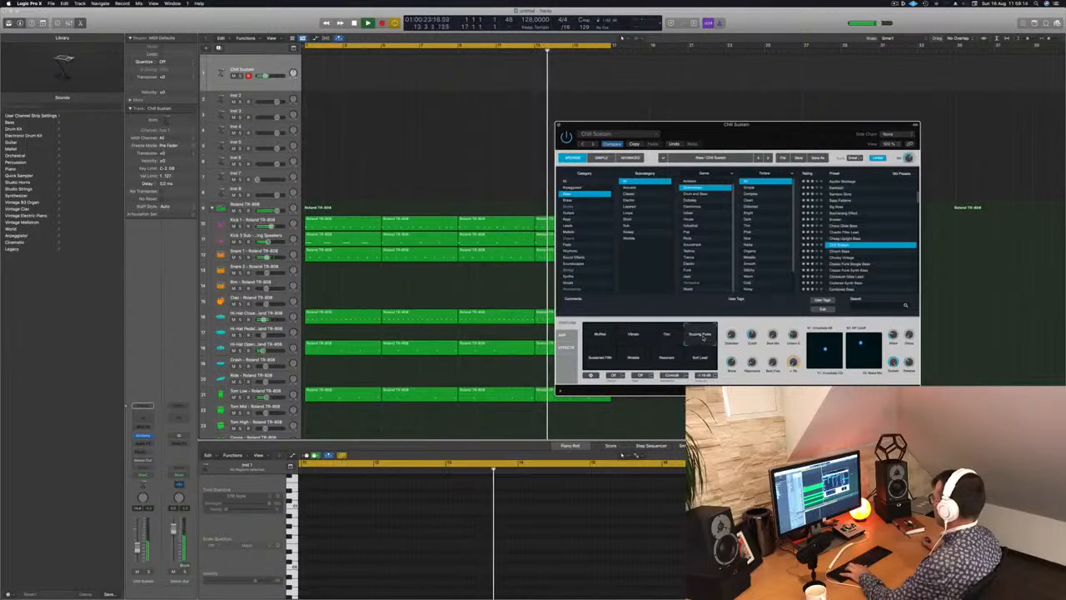
pyautogui.click(596, 358)
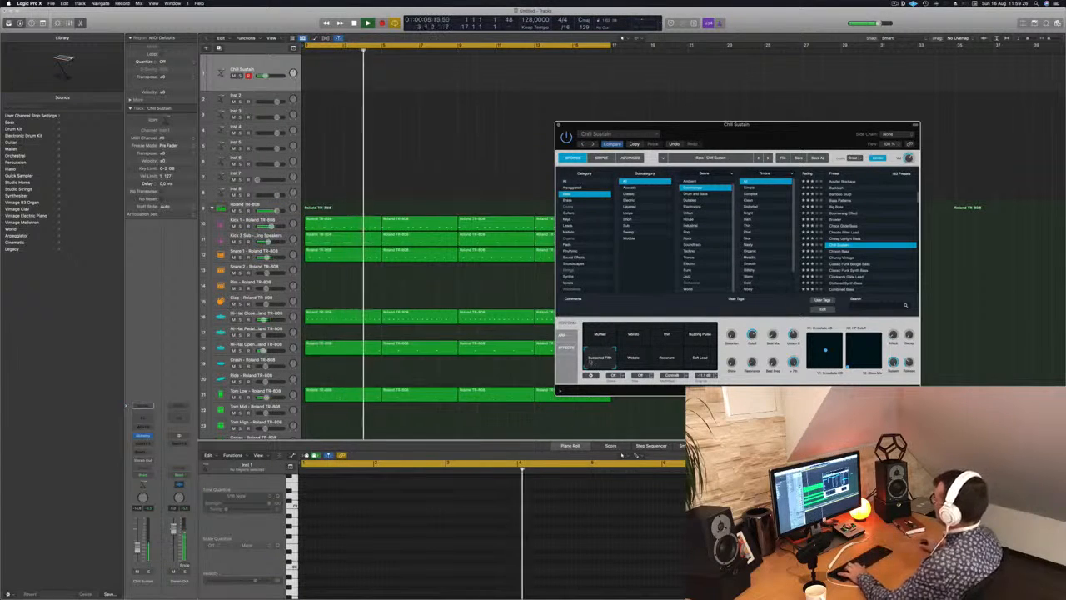
# Open Musical Typing and try descending notes with the Chill Sustain bass over the drum loop.
pyautogui.press('super+k')
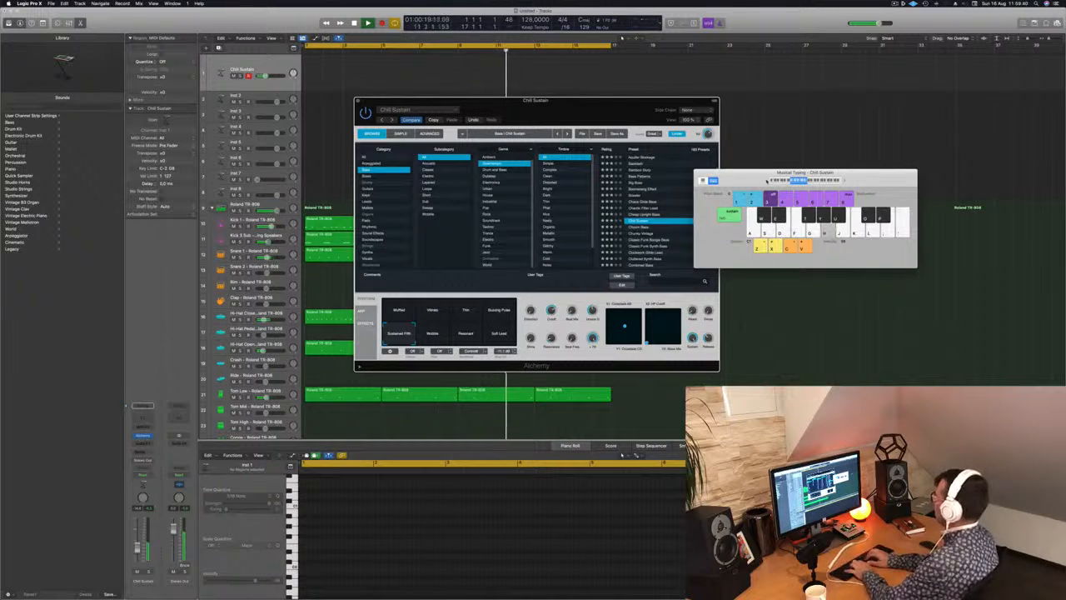
pyautogui.press("'")
pyautogui.press(';')
pyautogui.press('l')
pyautogui.press('k')
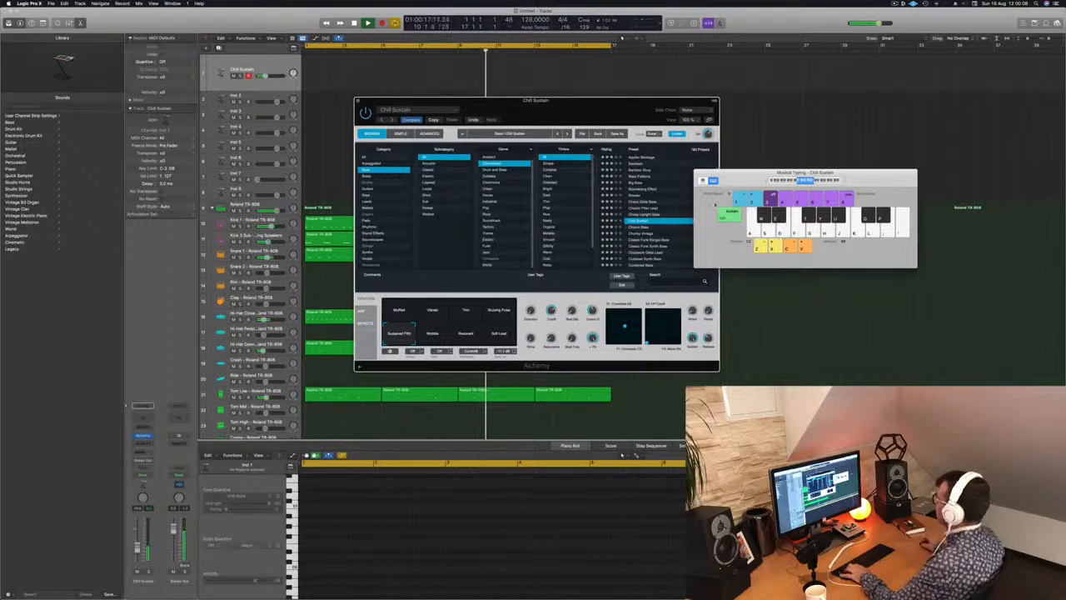
# Audition the presets following Chill Sustain, including Chunky Vintage and Classic Funk Boogie Bass, up to Classic Funk Synth Bass.
pyautogui.press('Down')
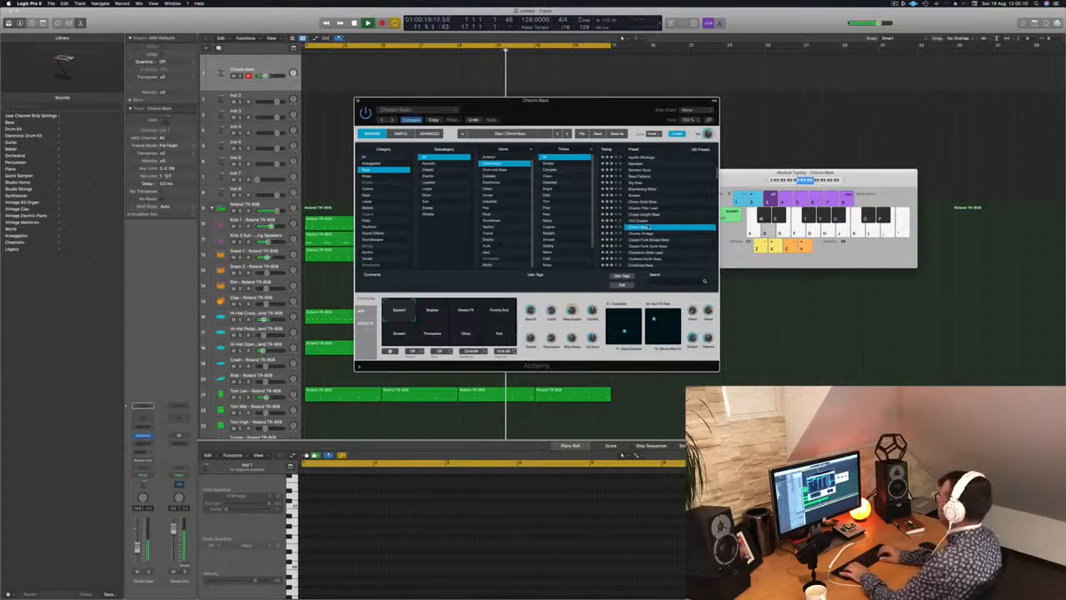
pyautogui.press('Down')
pyautogui.press('Down')
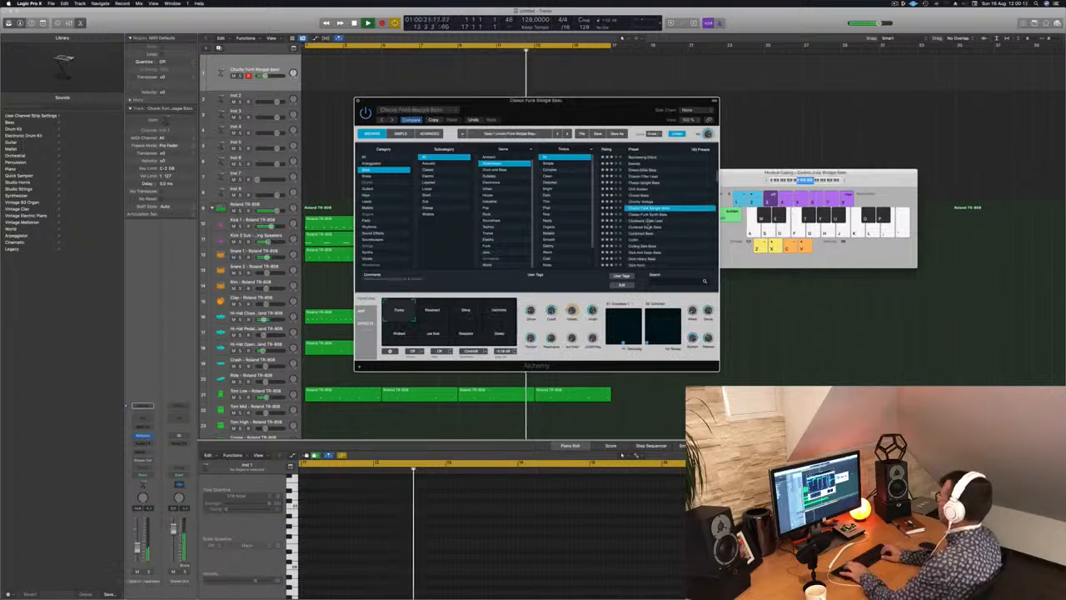
pyautogui.press('Down')
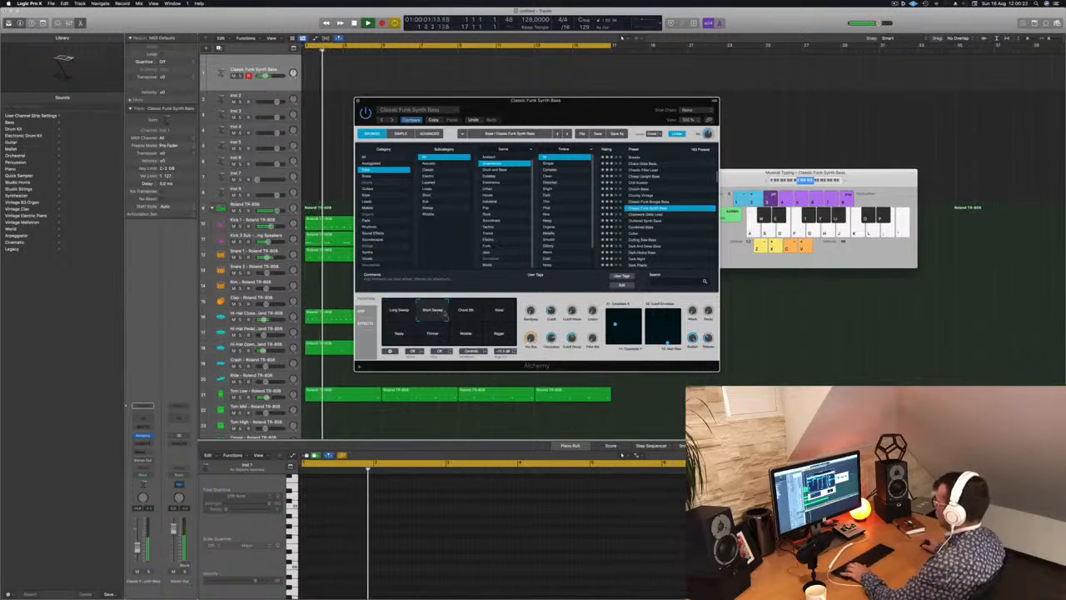
# Audition Classic Funk Synth Bass's variations, including Nasty, Thinner, Wobble and Bigger, and pick an octave range in Musical Typing.
pyautogui.click(472, 313)
pyautogui.click(501, 314)
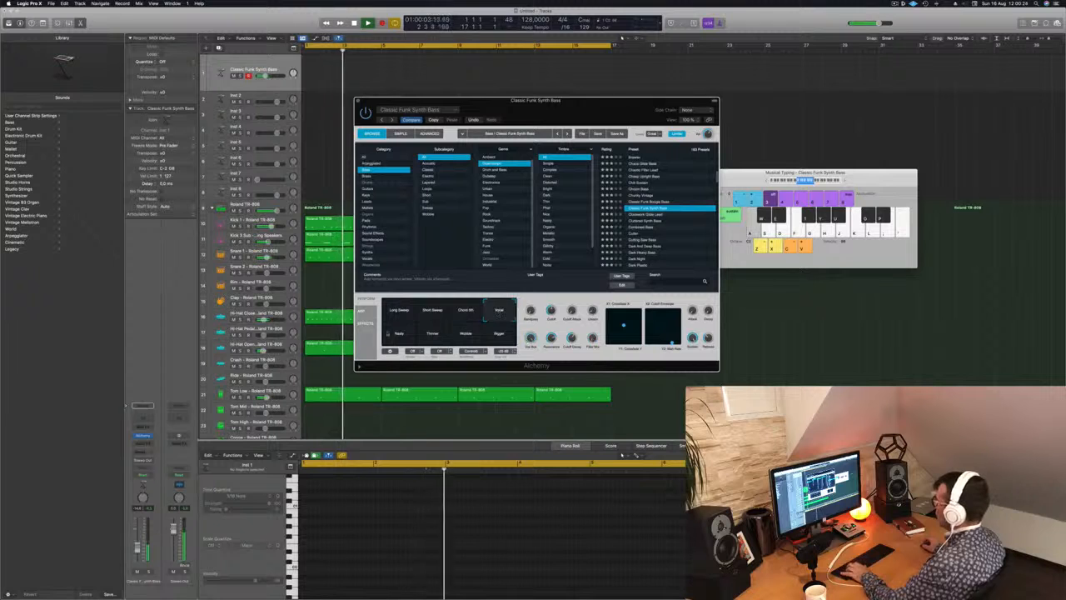
pyautogui.click(399, 333)
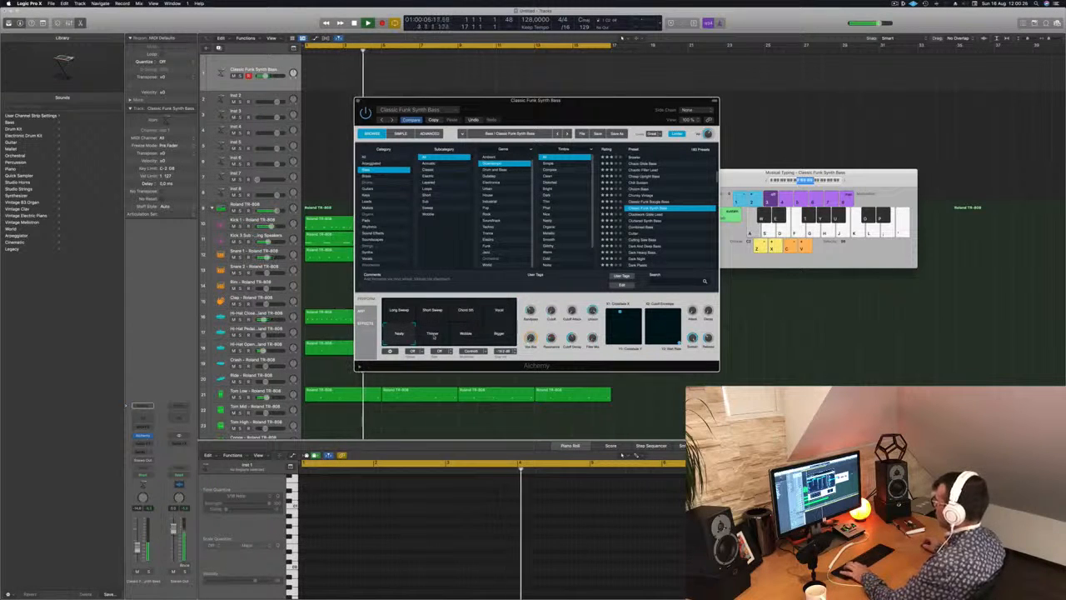
pyautogui.click(433, 334)
pyautogui.click(468, 334)
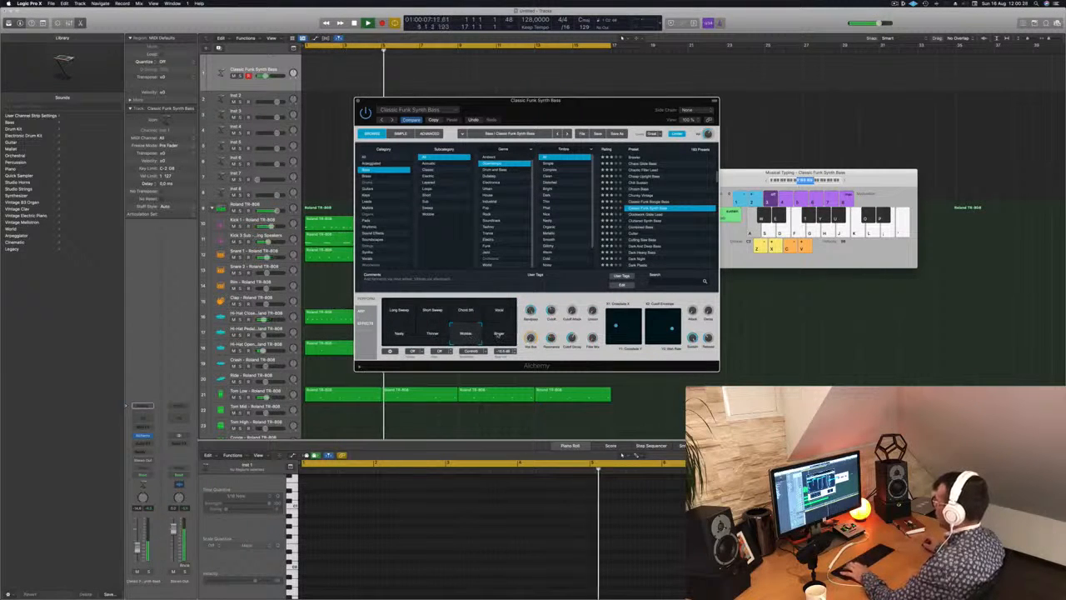
pyautogui.click(498, 333)
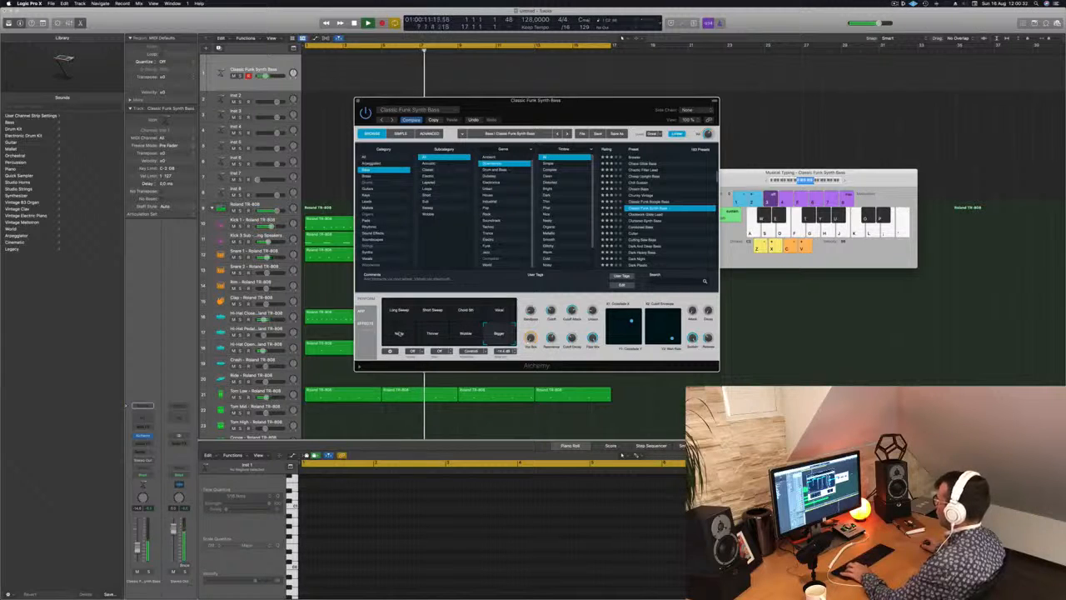
pyautogui.click(768, 180)
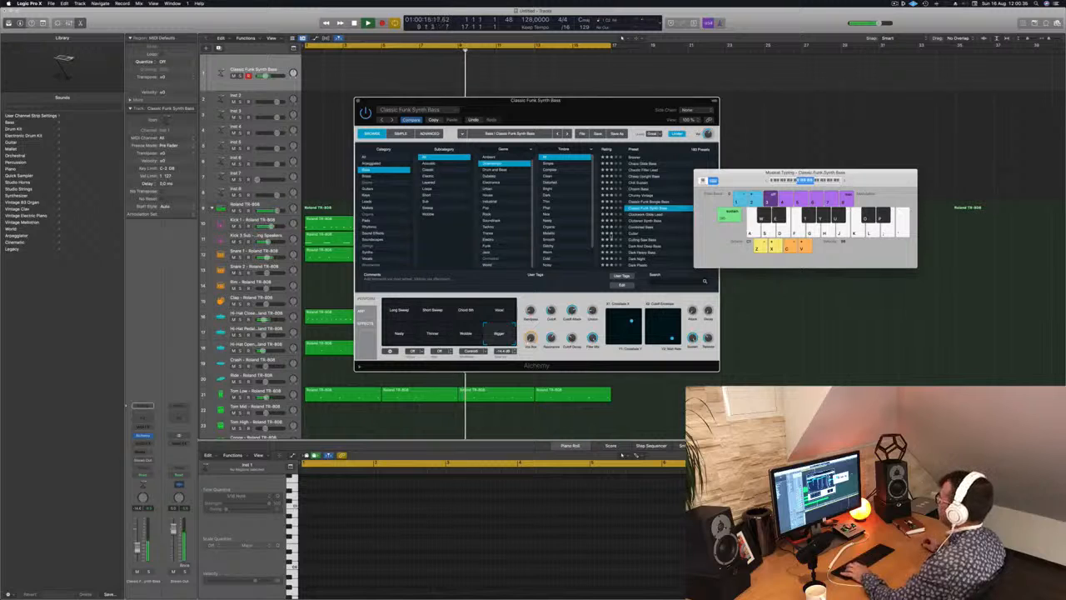
# Audition the Clockwork Glide Lead, Cluttered Synth Bass and Combined Bass presets, recheck Chill Sustain, and try Cutter over the drum loop.
pyautogui.click(648, 214)
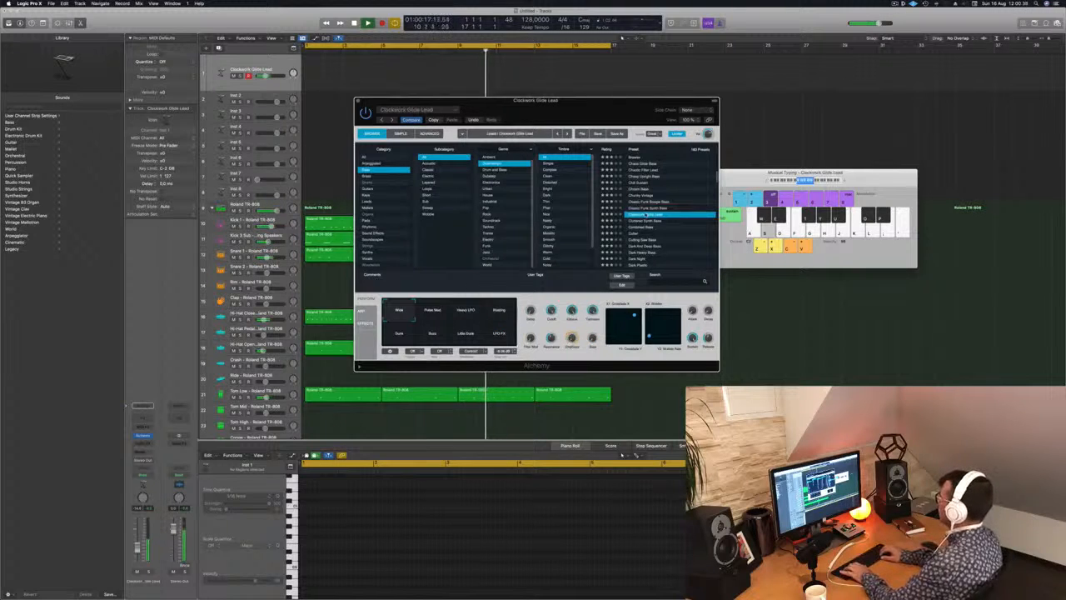
pyautogui.press('Down')
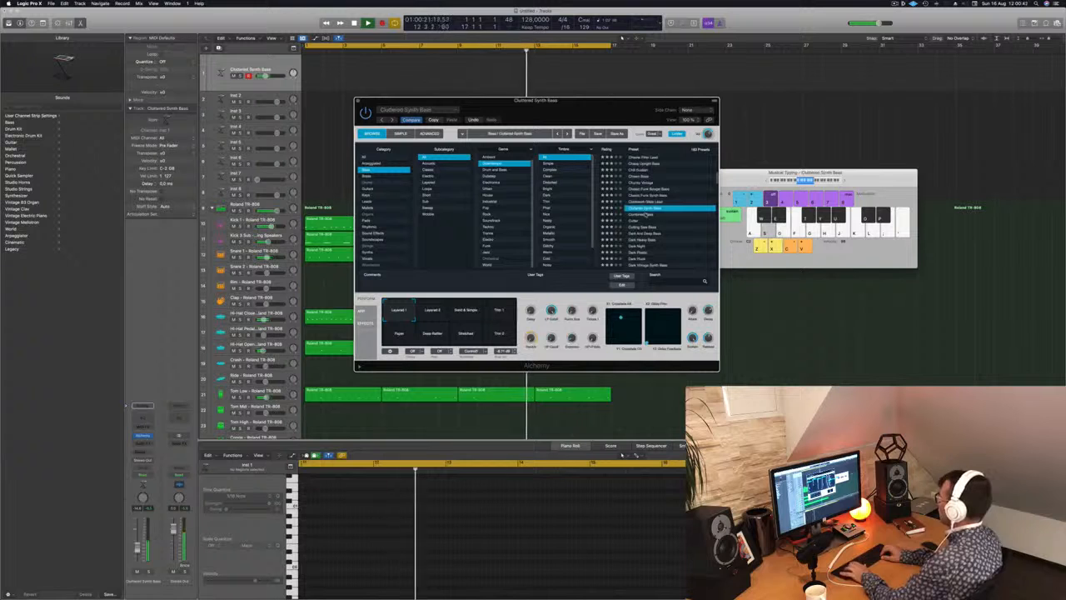
pyautogui.press('Down')
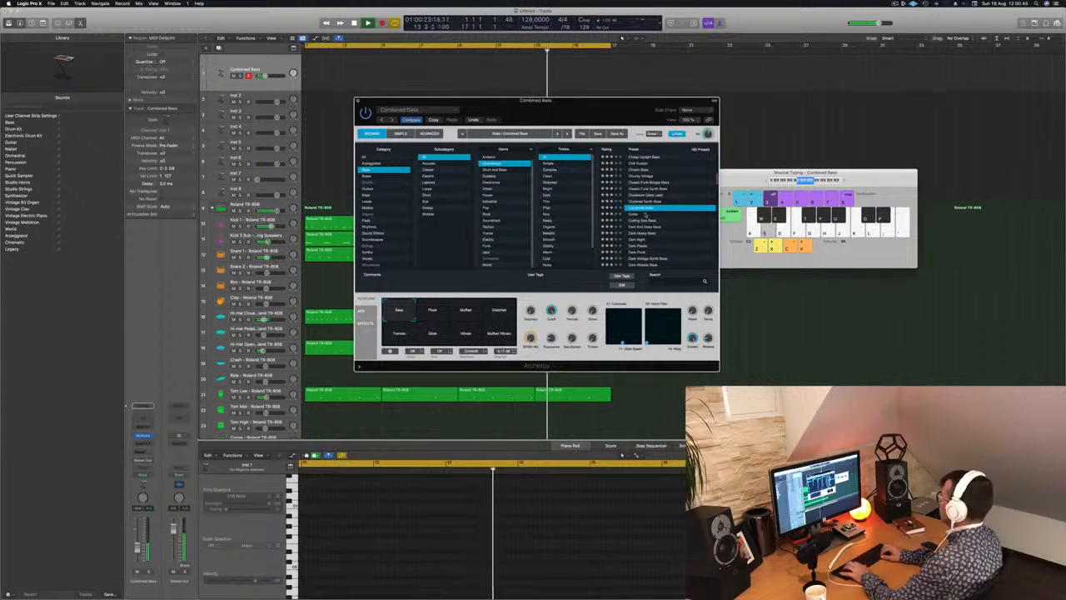
pyautogui.press('Down')
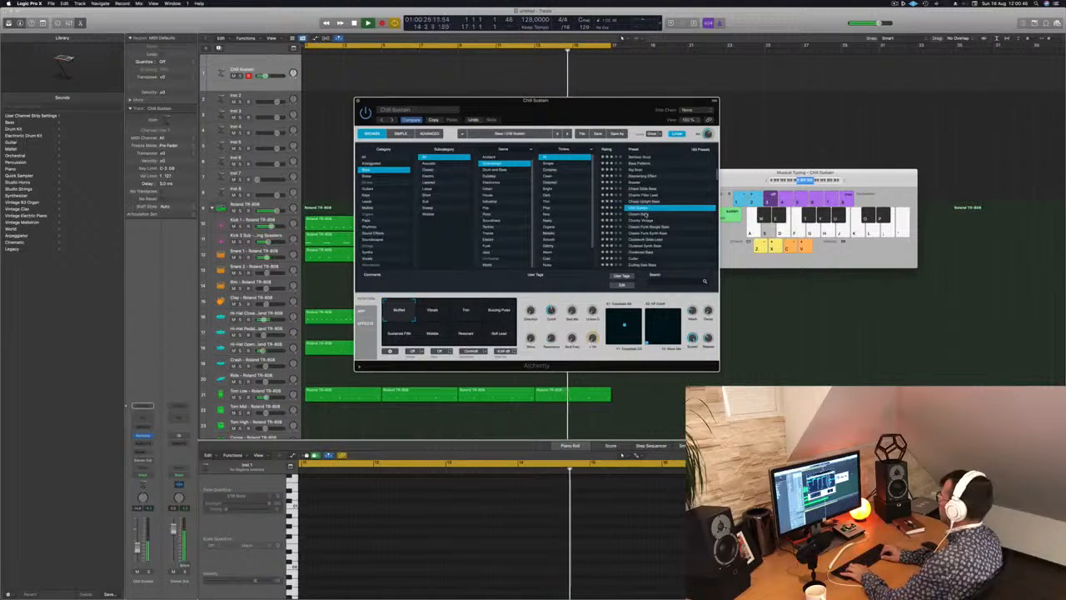
pyautogui.press('Down')
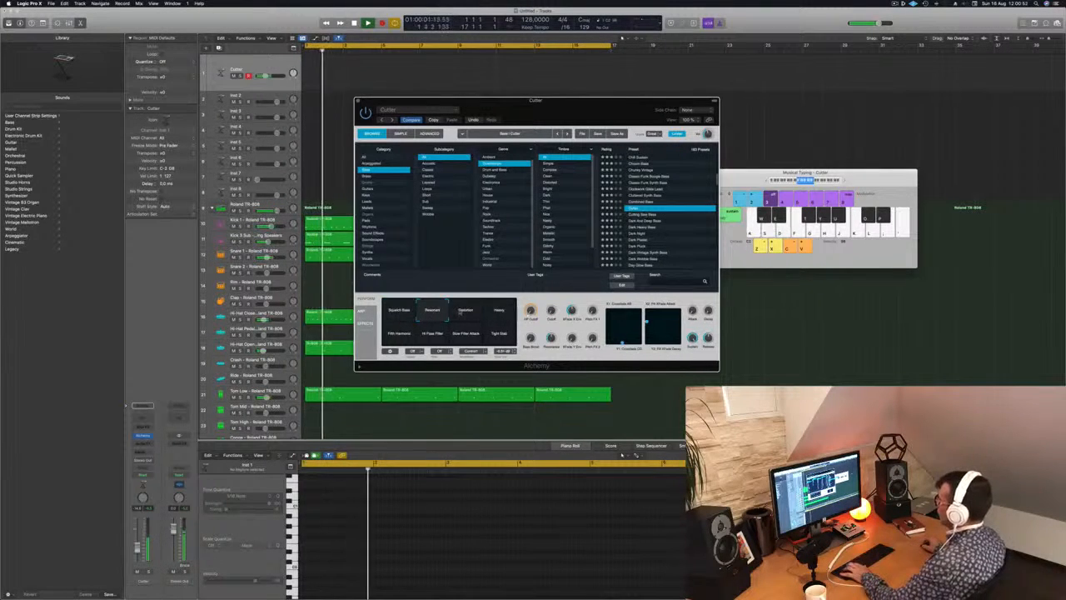
# Audition Cutter's Distortion and Heavy variations with single notes and switch to Fifth Harmonic.
pyautogui.click(460, 313)
pyautogui.click(498, 313)
pyautogui.press('s')
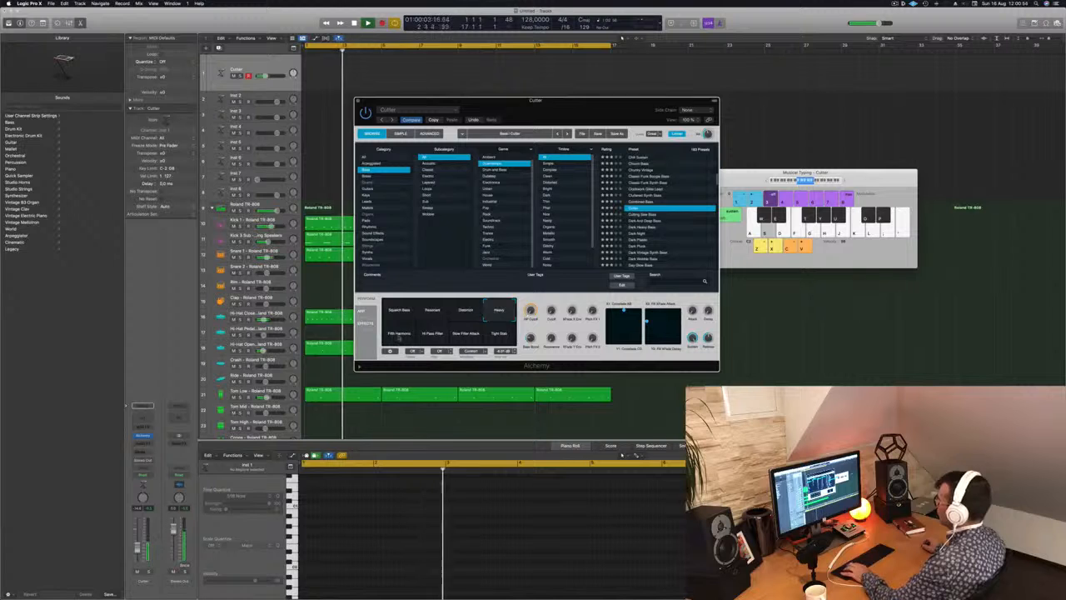
pyautogui.click(398, 334)
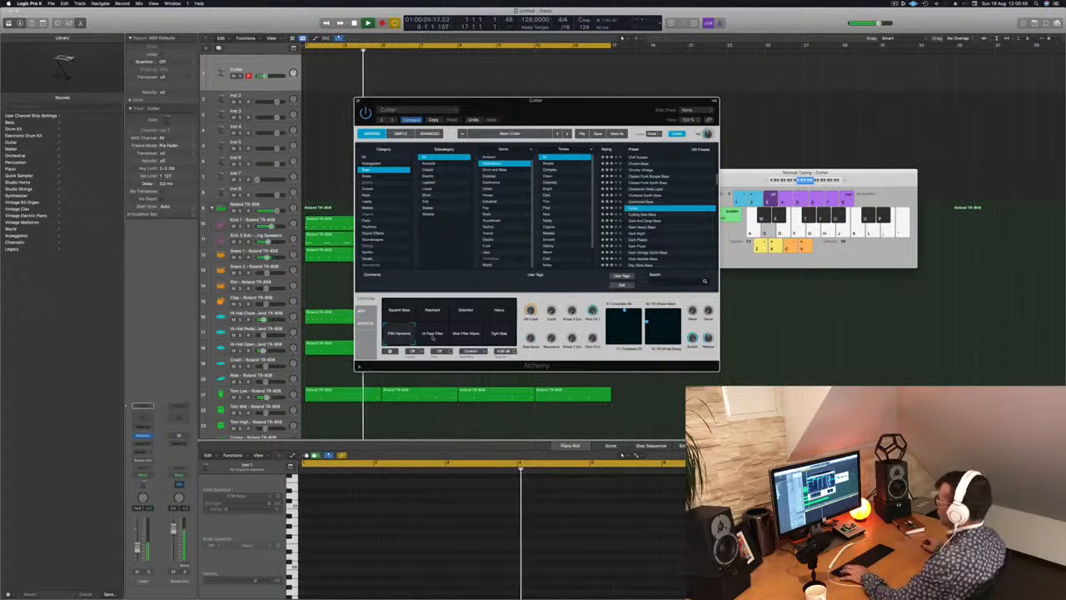
# Record a bass line with the Cutter sound over the drum loop and stop recording.
pyautogui.press('s')
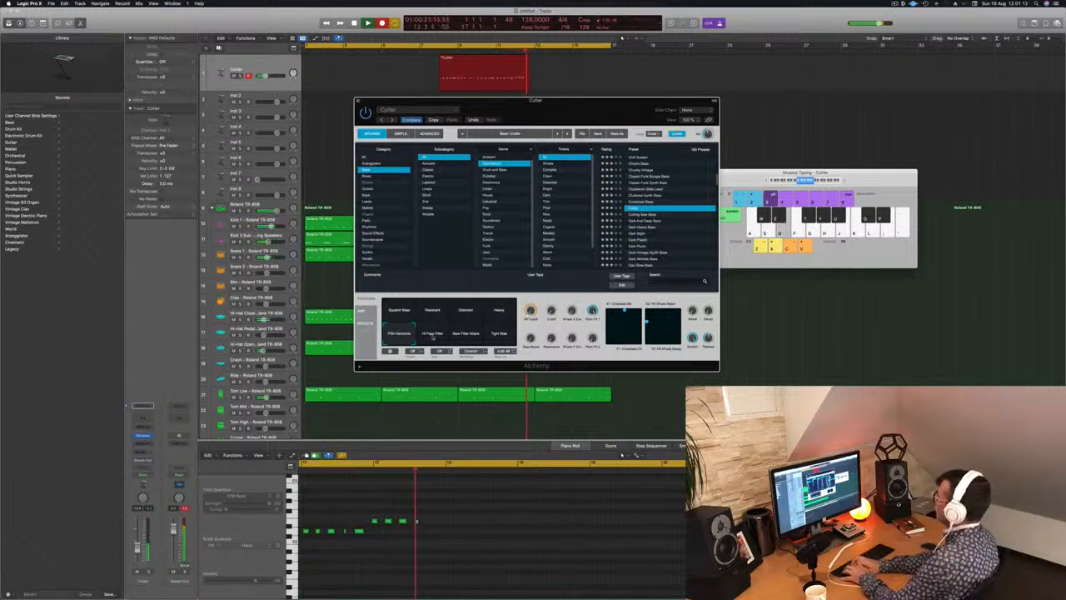
pyautogui.press('a')
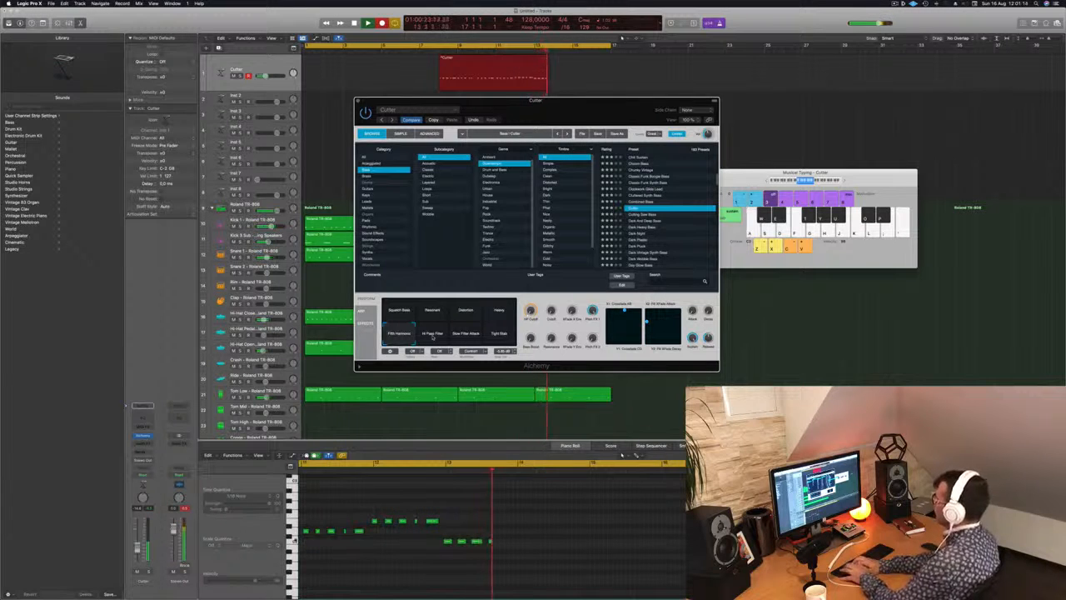
pyautogui.press('space')
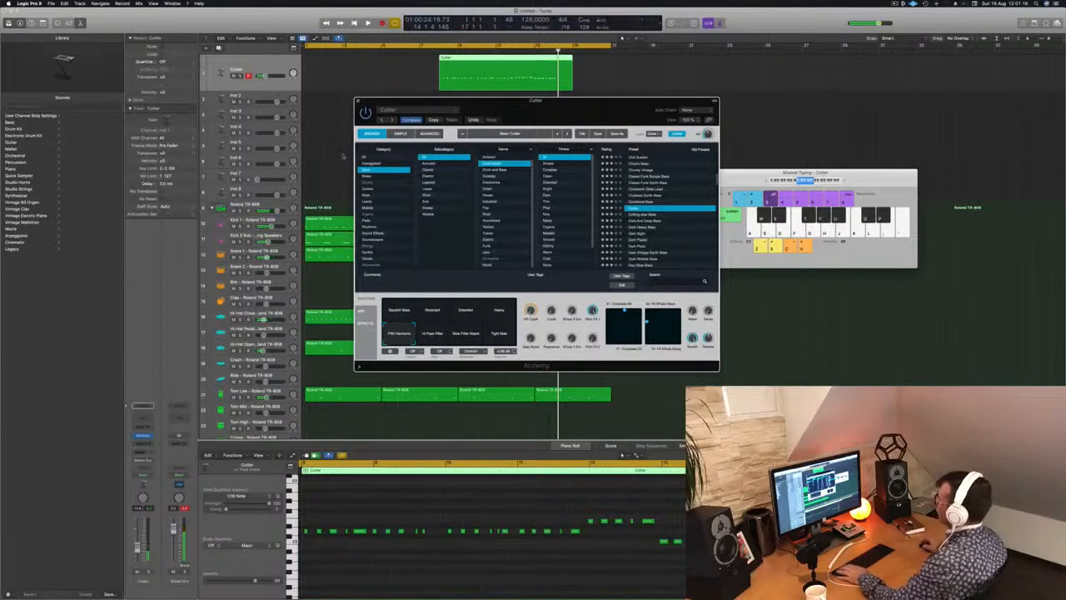
# Try moving the recorded bass region to bar 1, play it from the start, and undo the move.
pyautogui.press('Return')
pyautogui.moveTo(473, 57); pyautogui.dragTo(339, 56)
pyautogui.press('space')
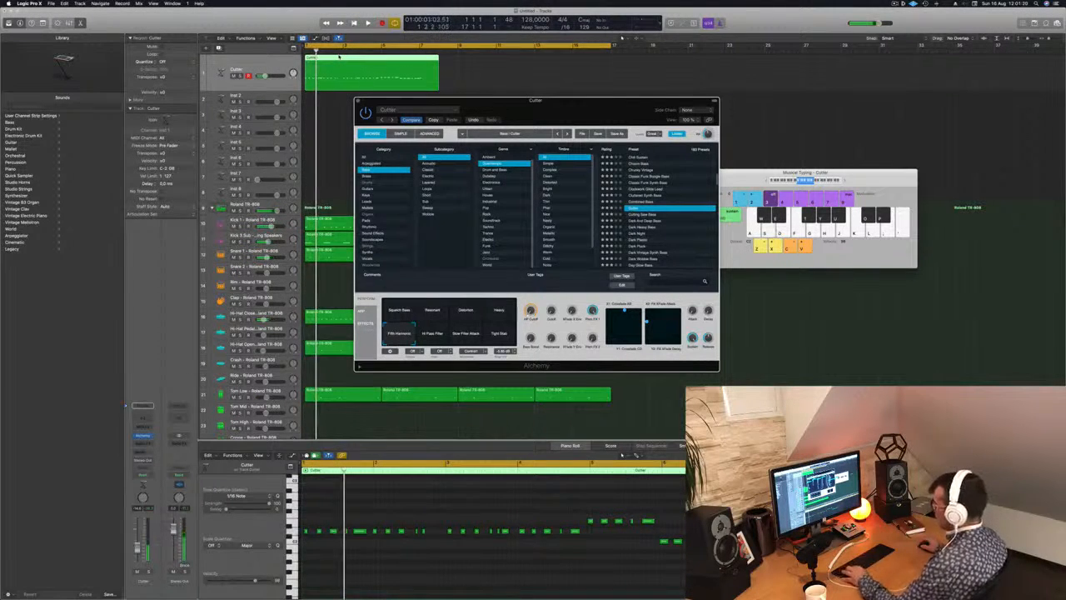
pyautogui.press('super+z')
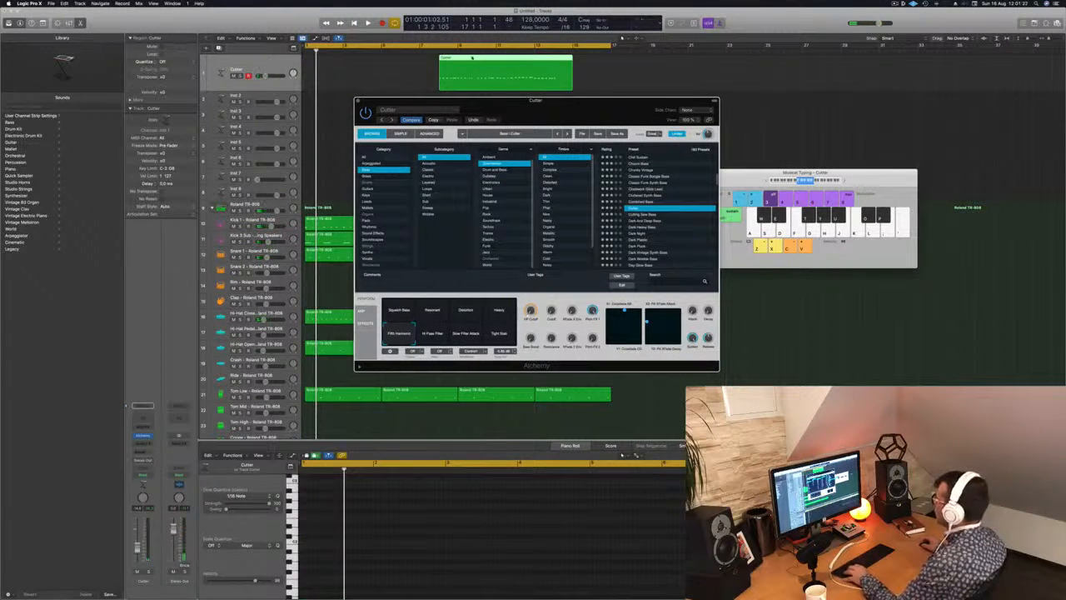
# Cut off the first two bars of the recorded bass region and move the remaining part to bar 1.
pyautogui.moveTo(478, 59); pyautogui.dragTo(474, 59)
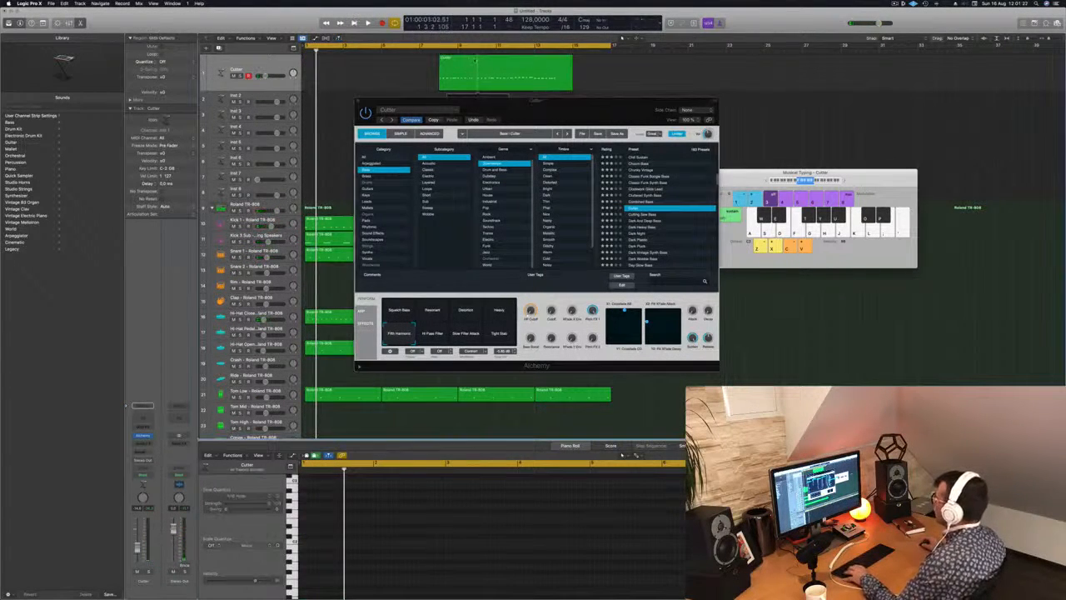
pyautogui.click(451, 62)
pyautogui.press('Delete')
pyautogui.moveTo(502, 68); pyautogui.dragTo(330, 69)
pyautogui.press('space')
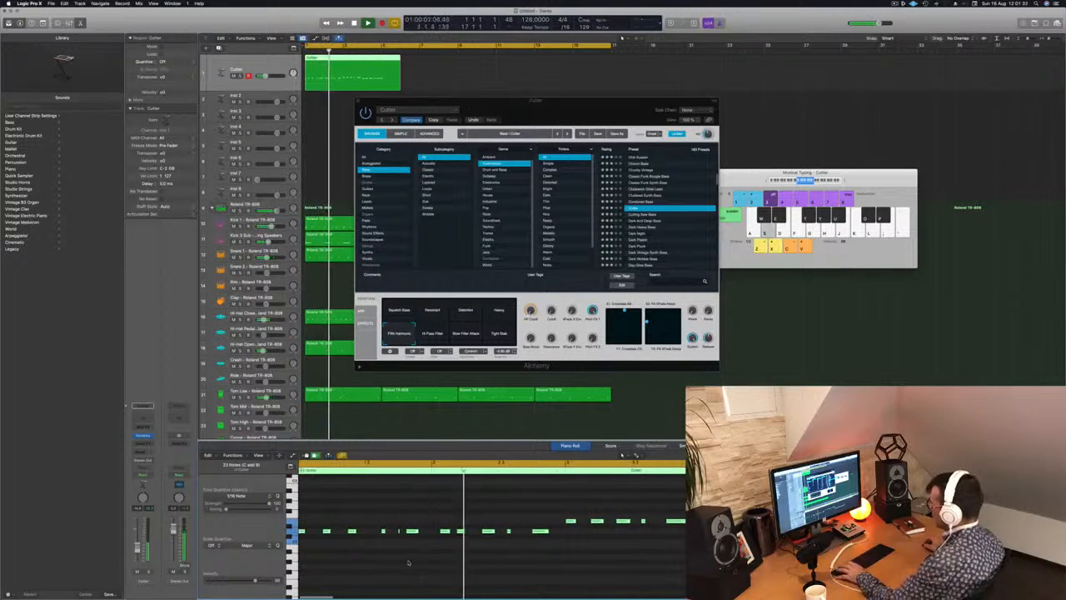
# Replace the bass notes in bar 2 with a copy of the bar 1 pattern and play the result.
pyautogui.press('super+Right')
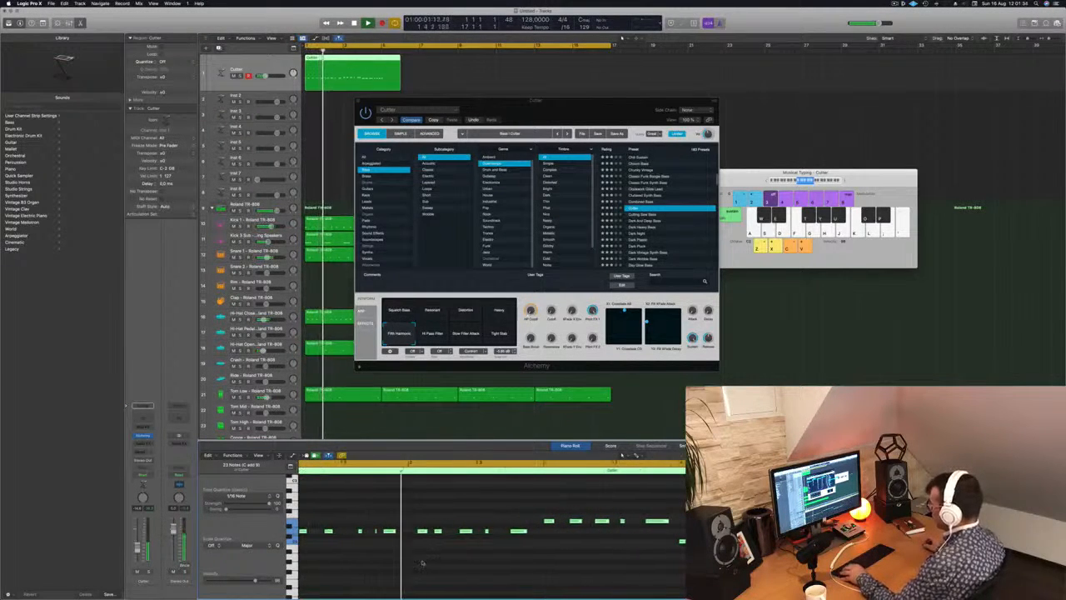
pyautogui.press('space')
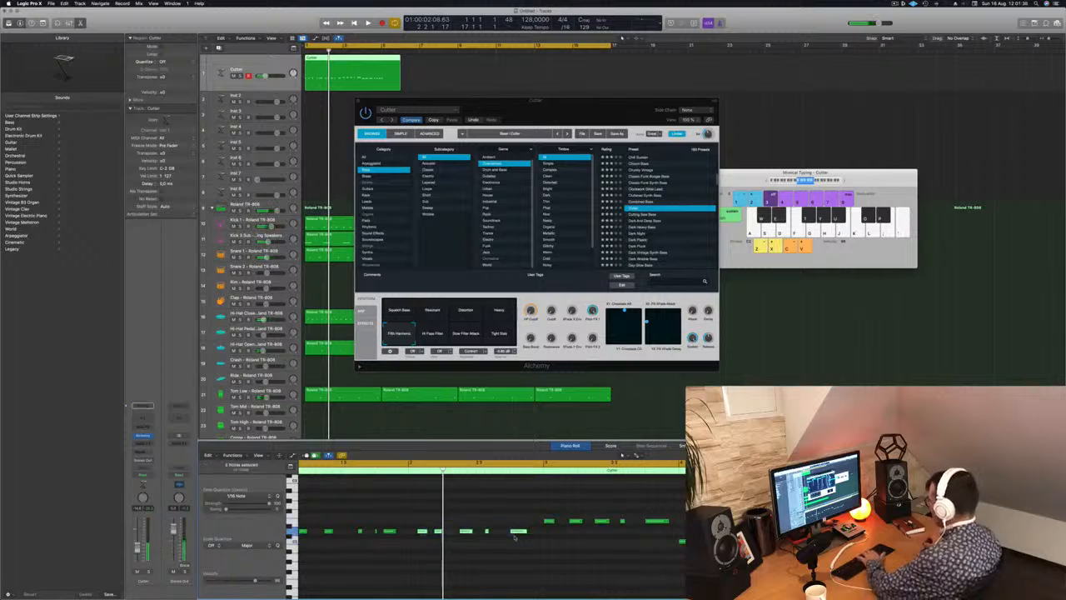
pyautogui.moveTo(482, 525); pyautogui.dragTo(443, 533)
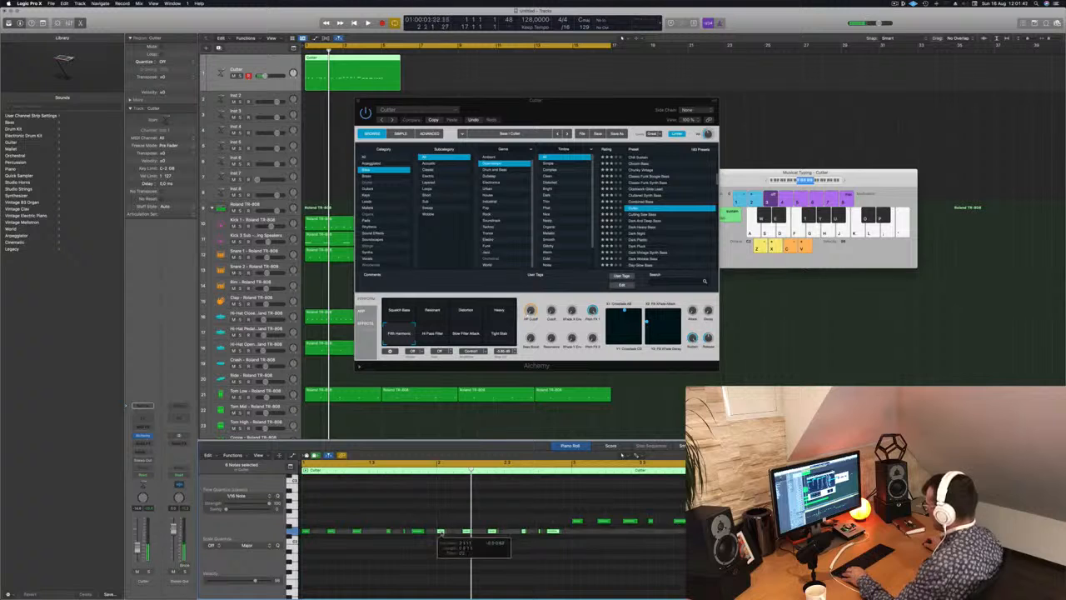
pyautogui.press('space')
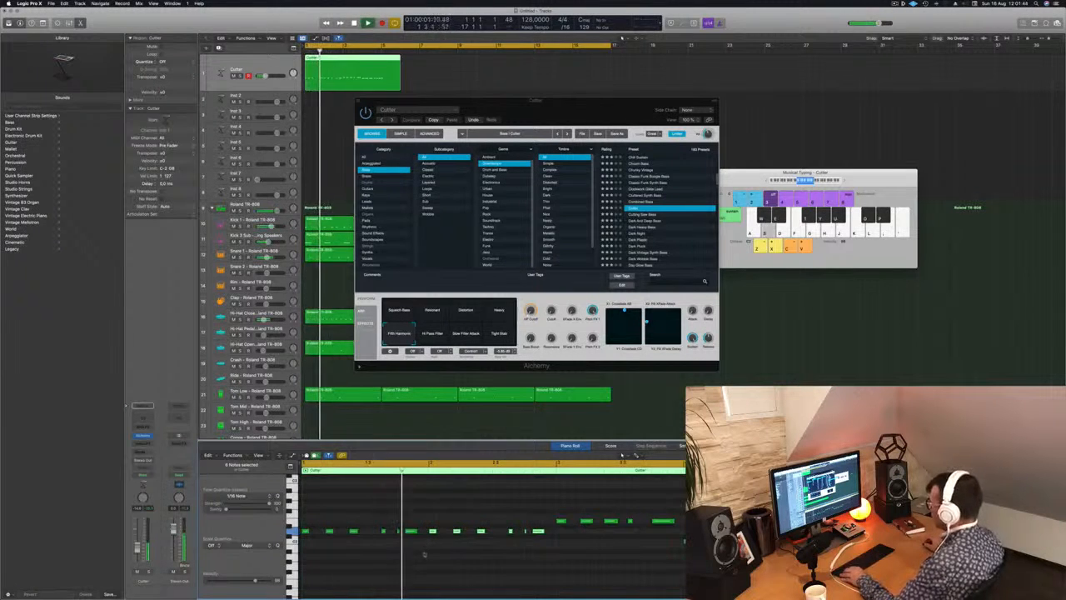
# Delete the bass notes in bar 3 and fill it with a copy of the bar 2 pattern at the higher pitch.
pyautogui.scroll(1, 423, 552)
pyautogui.scroll(-3, 470, 556)
pyautogui.scroll(-1, 470, 556)
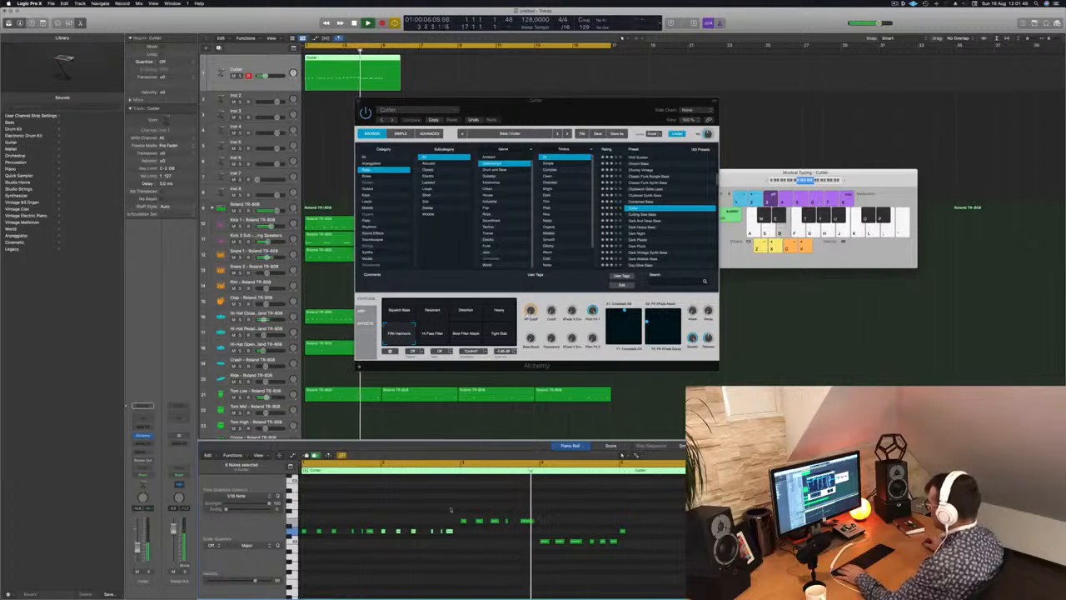
pyautogui.moveTo(456, 514); pyautogui.dragTo(636, 526)
pyautogui.press('Delete')
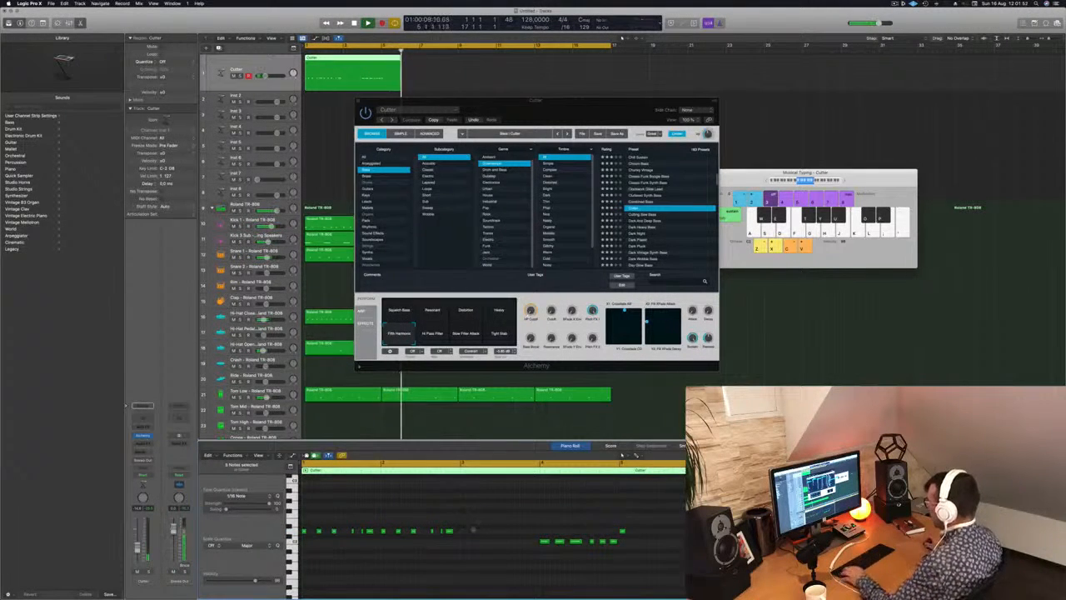
pyautogui.moveTo(383, 540); pyautogui.dragTo(464, 524)
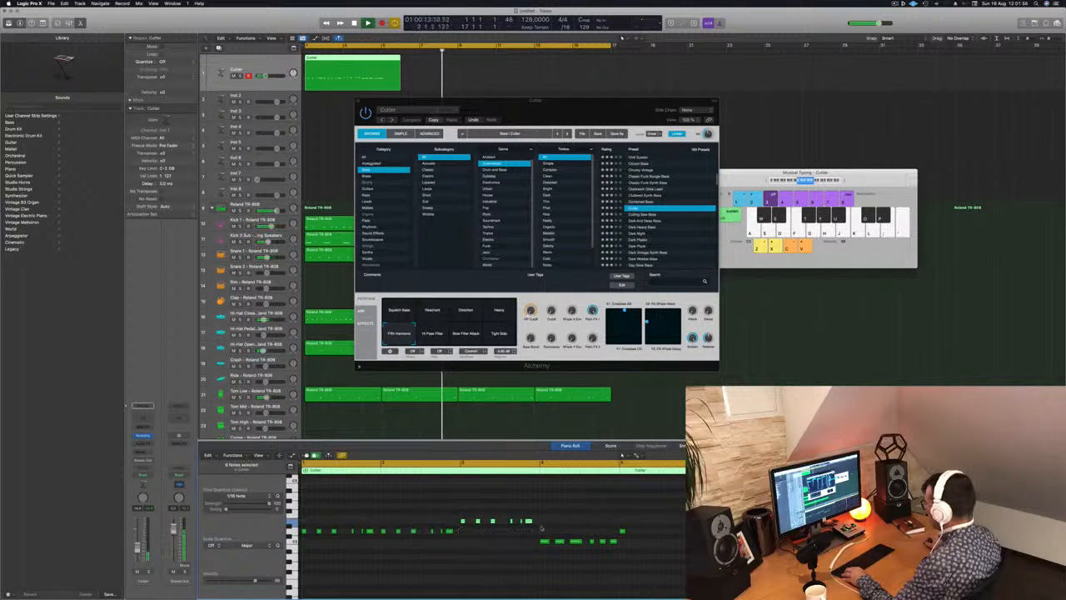
# Delete the bass notes from bar 4 onward and fill bar 4 with a copy of the bar 3 pattern at the lower pitch.
pyautogui.moveTo(541, 527); pyautogui.dragTo(658, 563)
pyautogui.press('Delete')
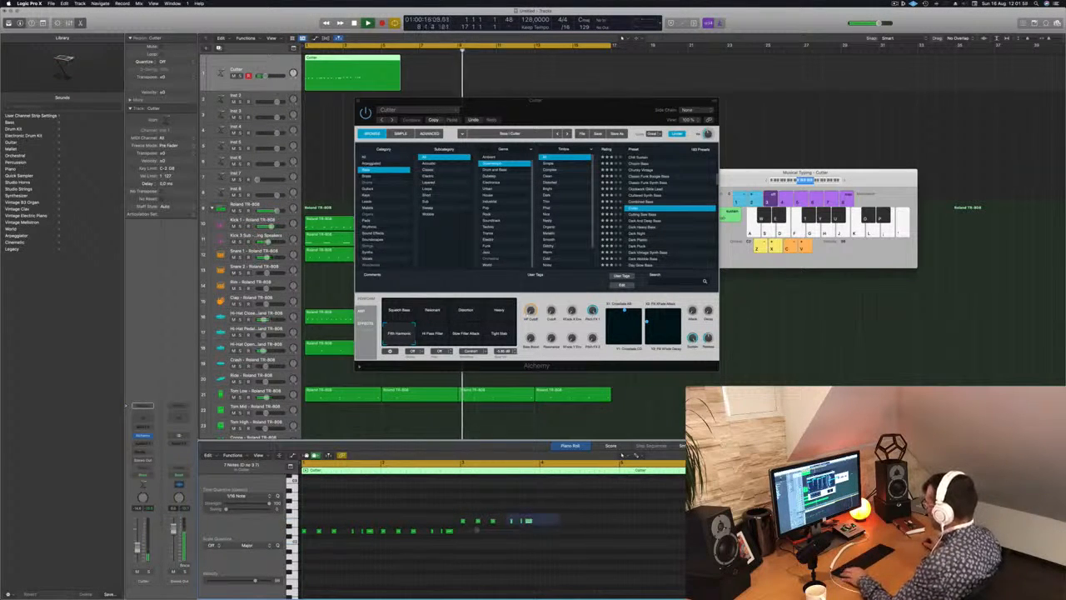
pyautogui.moveTo(462, 522); pyautogui.dragTo(542, 546)
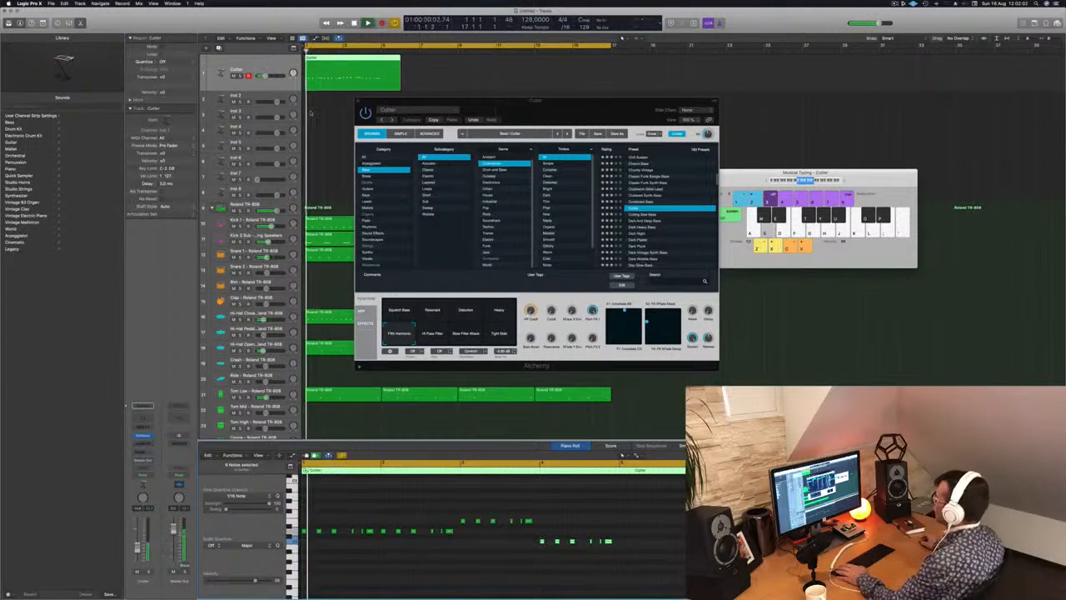
# Split the bass region at bar 5 and delete the excess, leaving a four-bar region.
pyautogui.keyDown('super'); pyautogui.doubleClick(383, 59); pyautogui.keyUp('super')
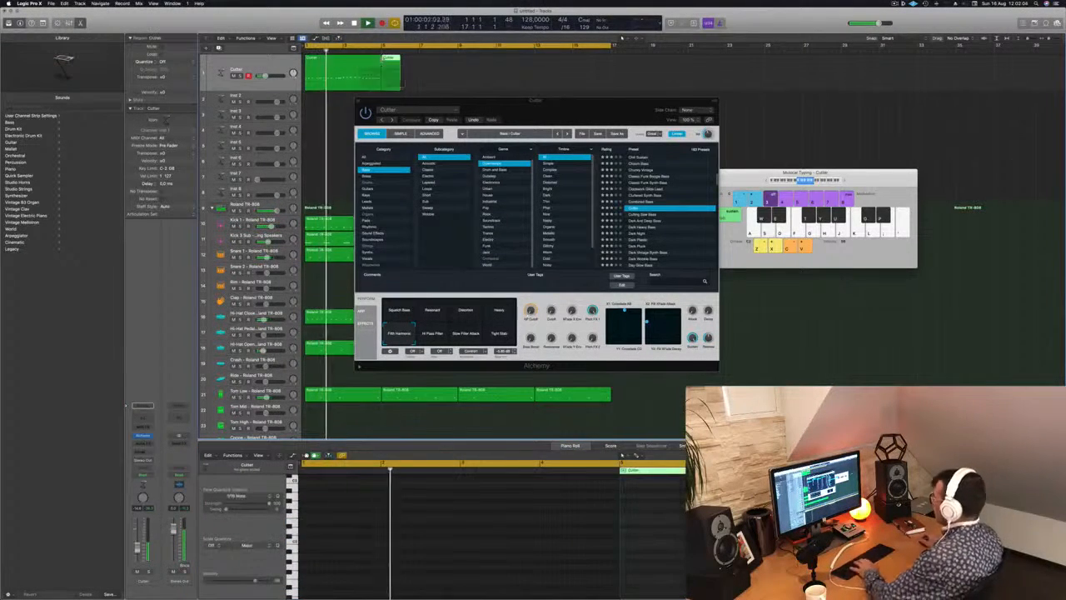
pyautogui.press('BackSpace')
pyautogui.press('space')
pyautogui.click(368, 70)
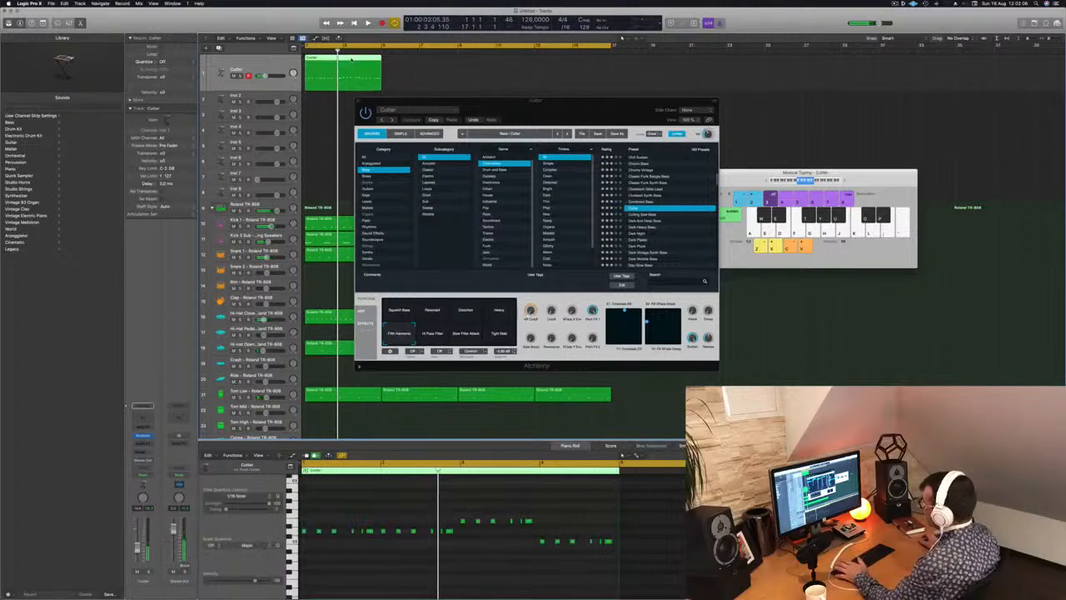
# Play the four-bar bass line and compare Cutter's Hi Pass Filter, Resonant and Heavy variations.
pyautogui.press('space')
pyautogui.moveTo(605, 118); pyautogui.dragTo(671, 112)
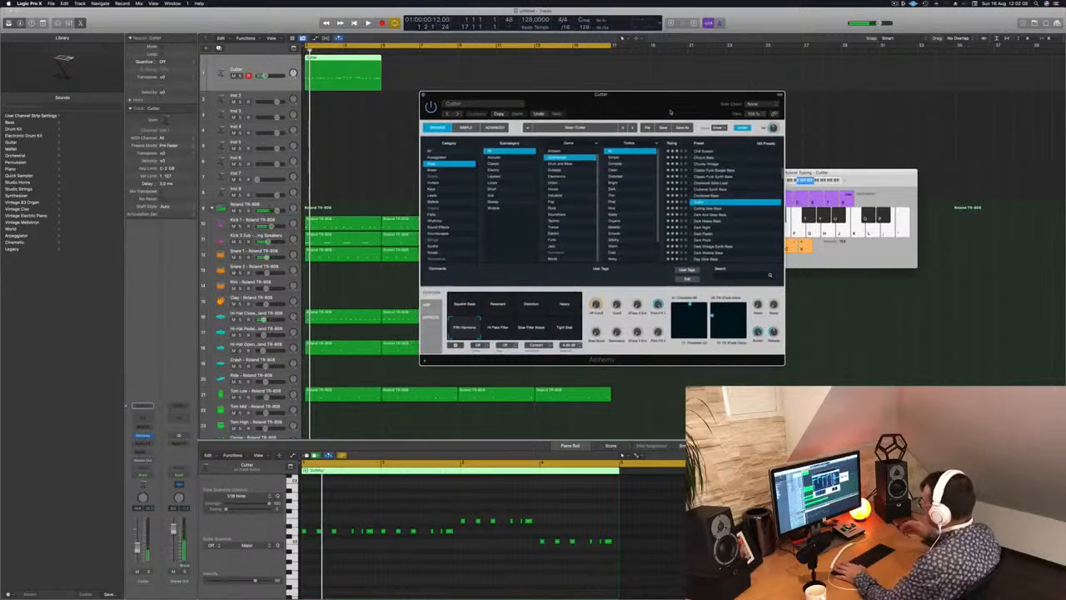
pyautogui.press('space')
pyautogui.click(501, 325)
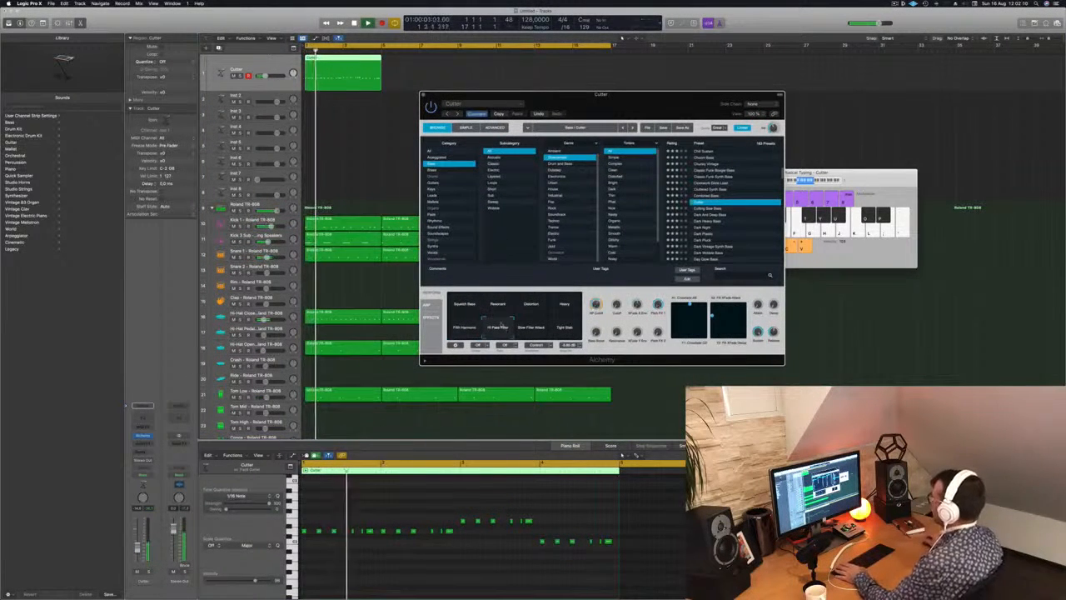
pyautogui.click(565, 305)
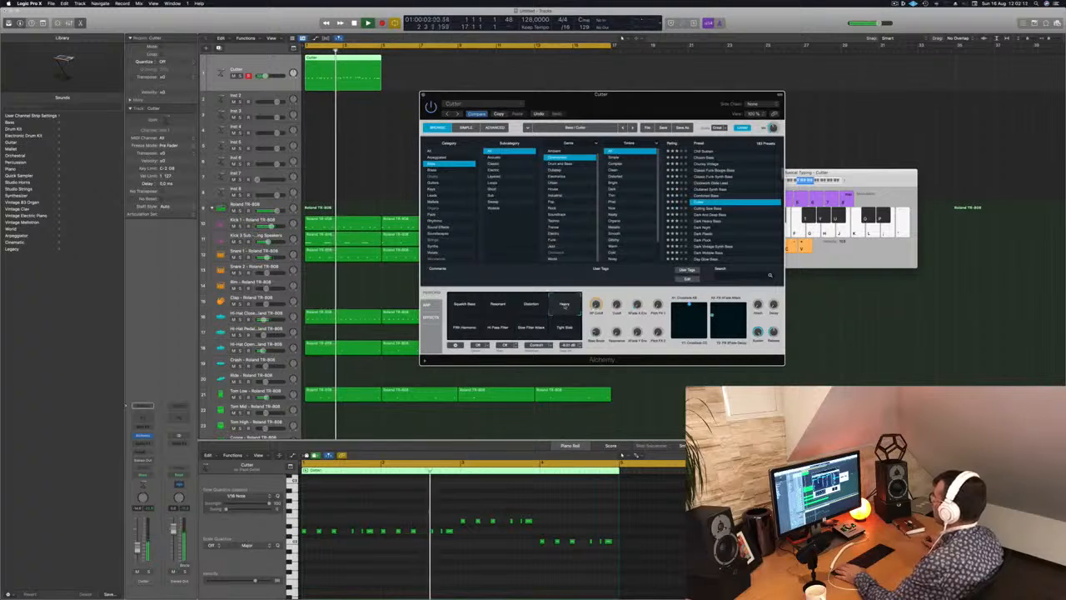
pyautogui.click(499, 304)
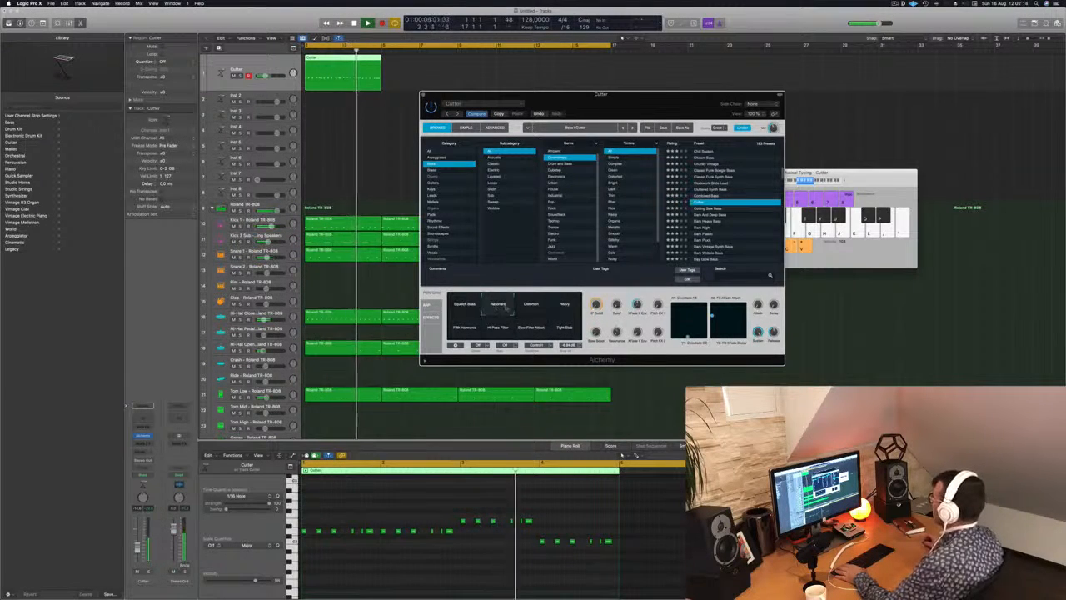
pyautogui.click(564, 305)
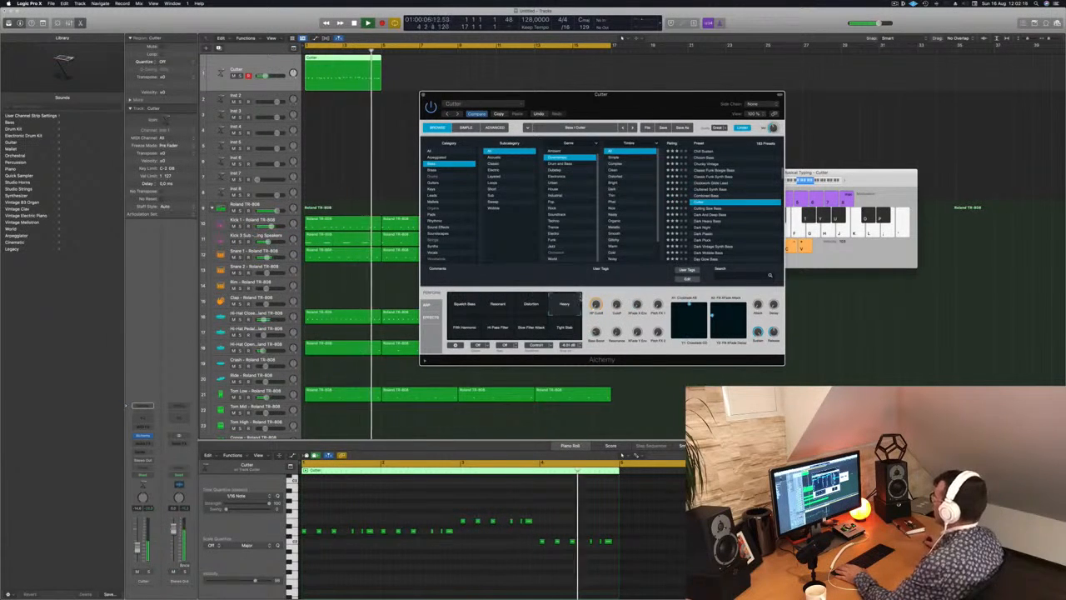
# Audition the presets following Cutter with the bass line, including Cutting Saw Bass and Dark Heavy Bass, up to Dark Plastic.
pyautogui.click(725, 208)
pyautogui.scroll(-1, 709, 208)
pyautogui.click(709, 209)
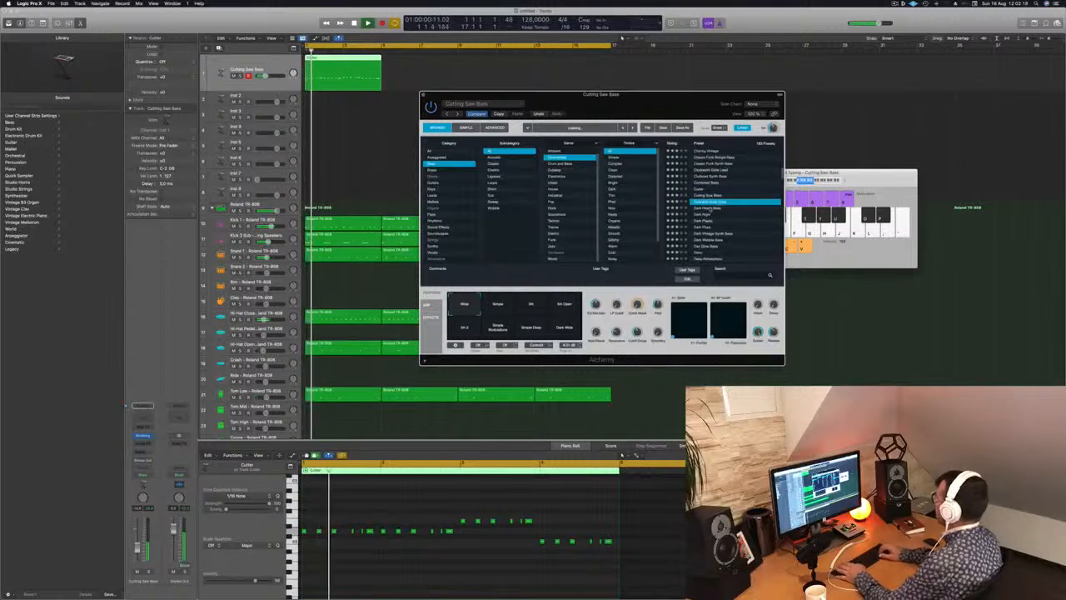
pyautogui.press('space')
pyautogui.click(709, 208)
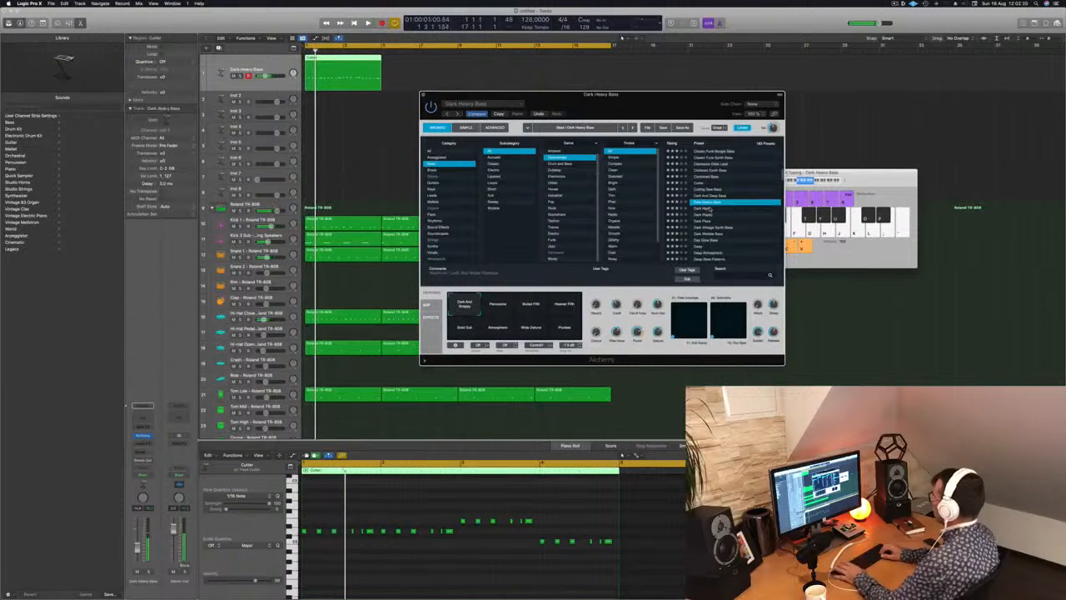
pyautogui.click(710, 208)
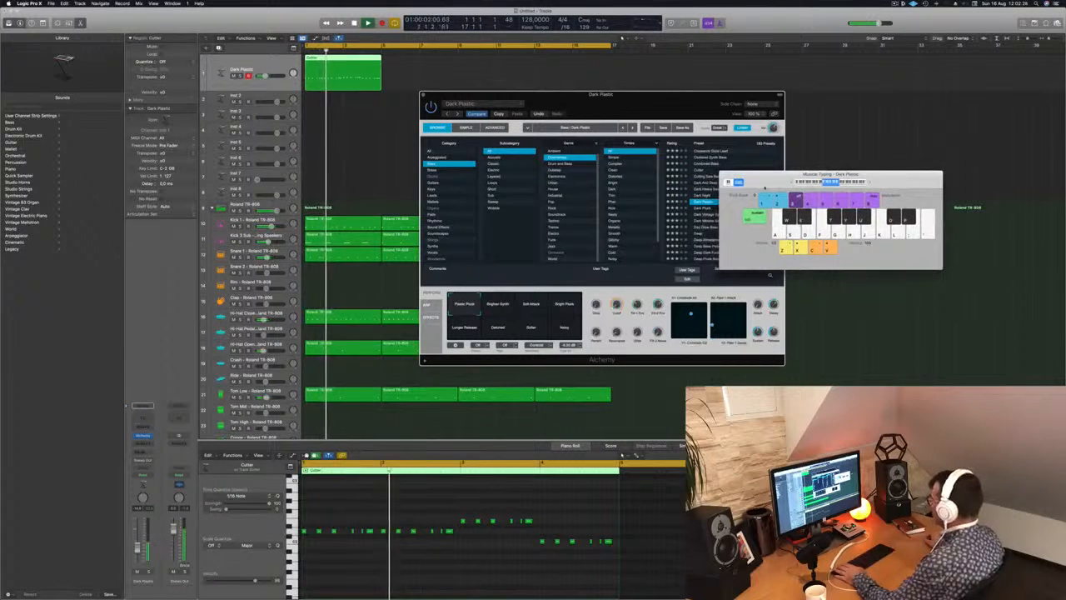
# Audition Dark Wobble Bass, Deep, Deep Atmospheric, Deep Bass Patterns, Deep Dark Funk Bass and Deep Solid Bass with the recorded bass line.
pyautogui.moveTo(679, 98); pyautogui.dragTo(601, 104)
pyautogui.scroll(-2, 673, 220)
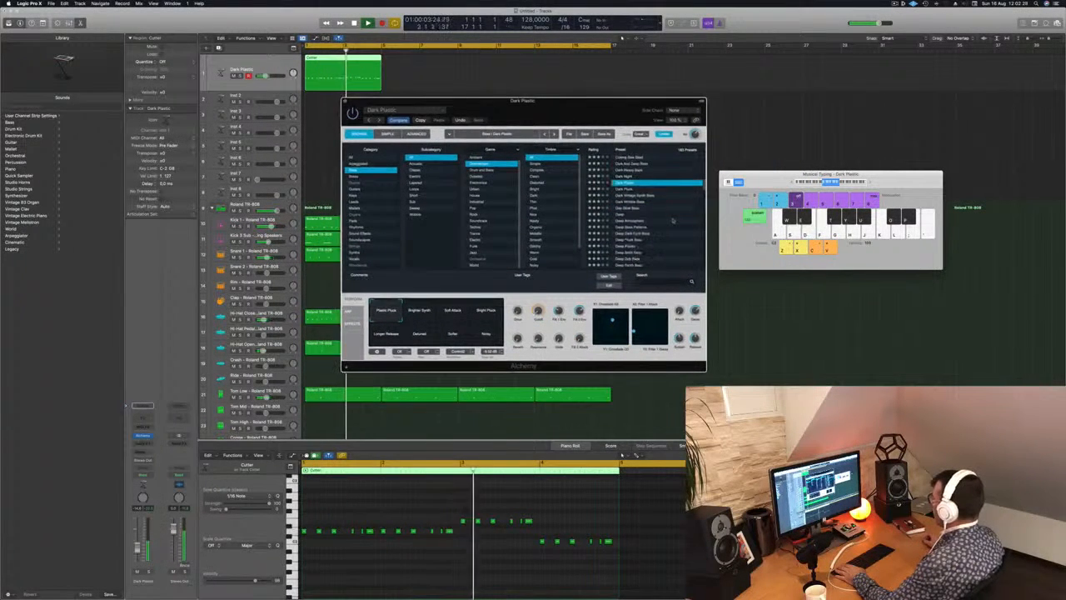
pyautogui.click(634, 202)
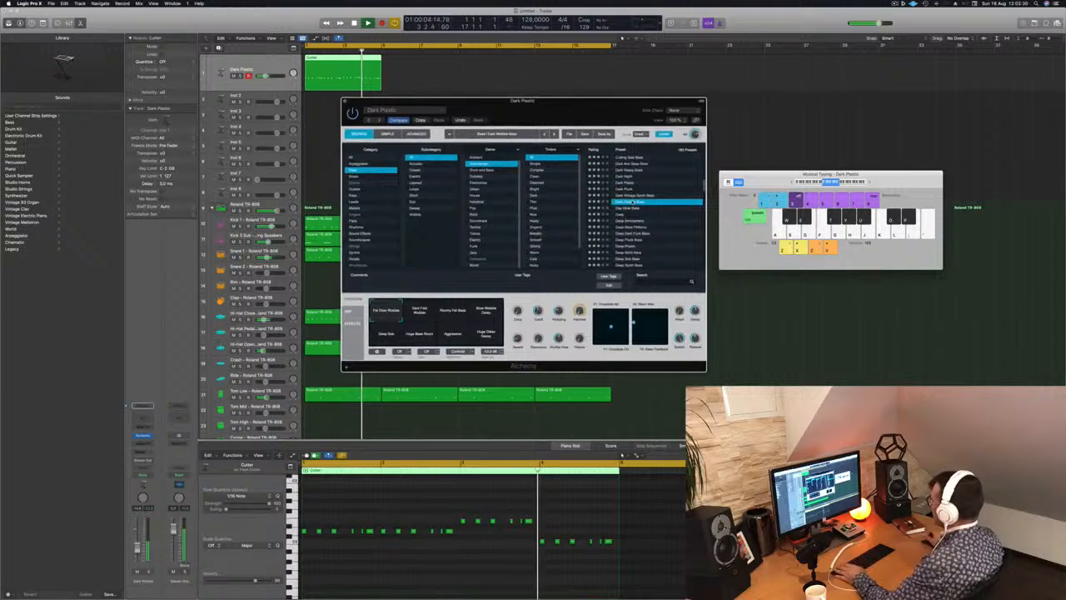
pyautogui.click(625, 208)
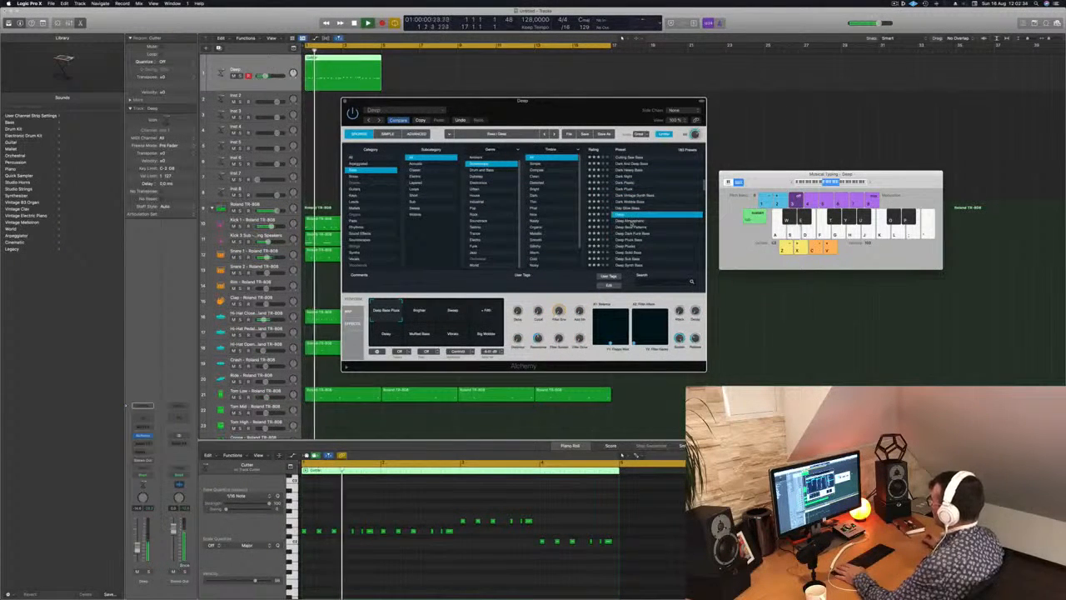
pyautogui.click(630, 220)
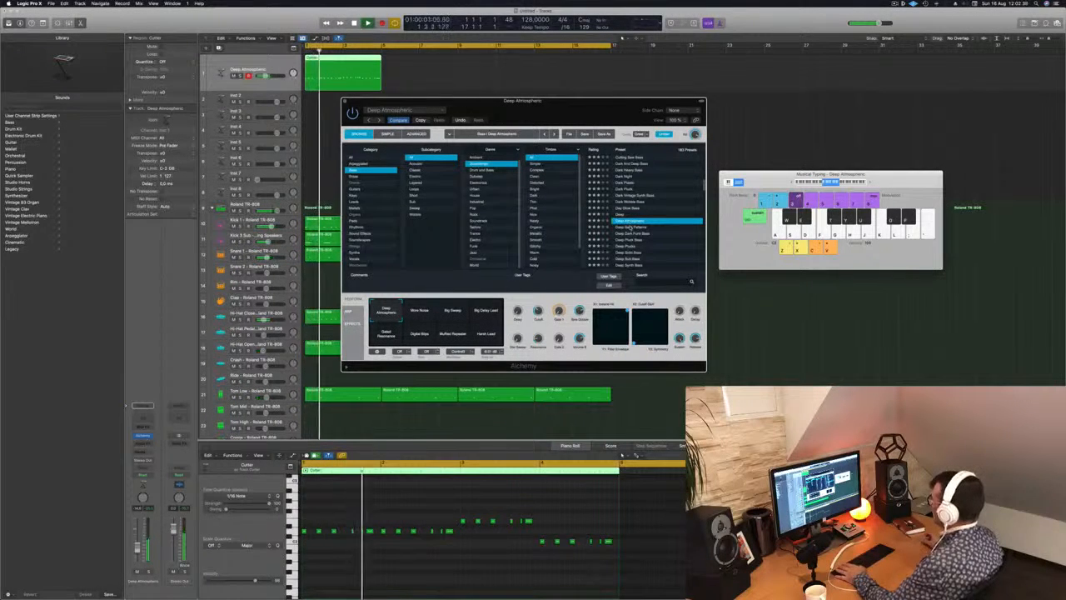
pyautogui.click(631, 227)
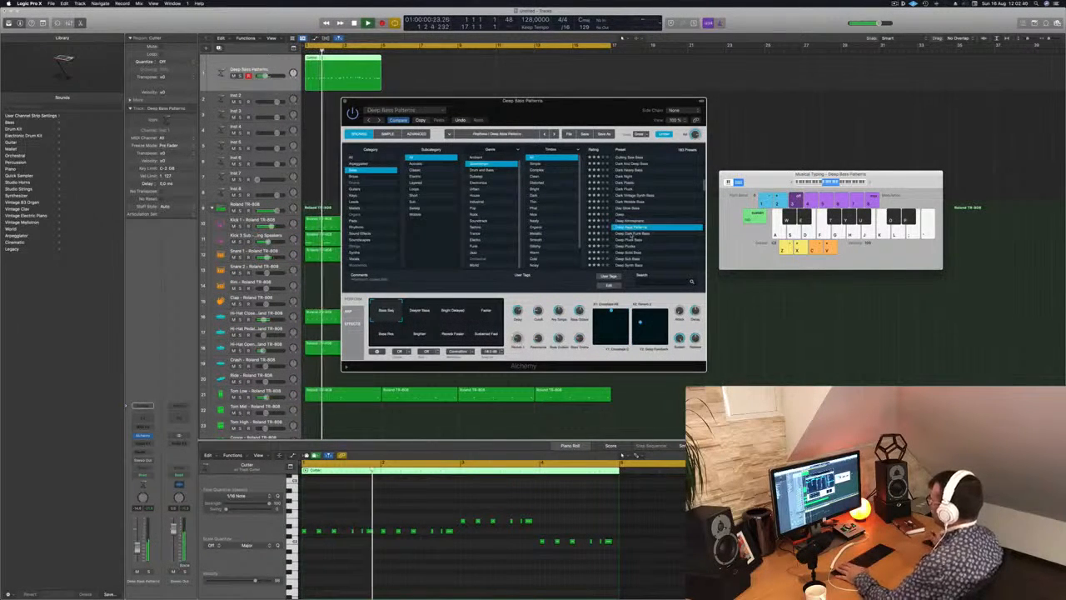
pyautogui.click(631, 233)
pyautogui.scroll(-3, 629, 236)
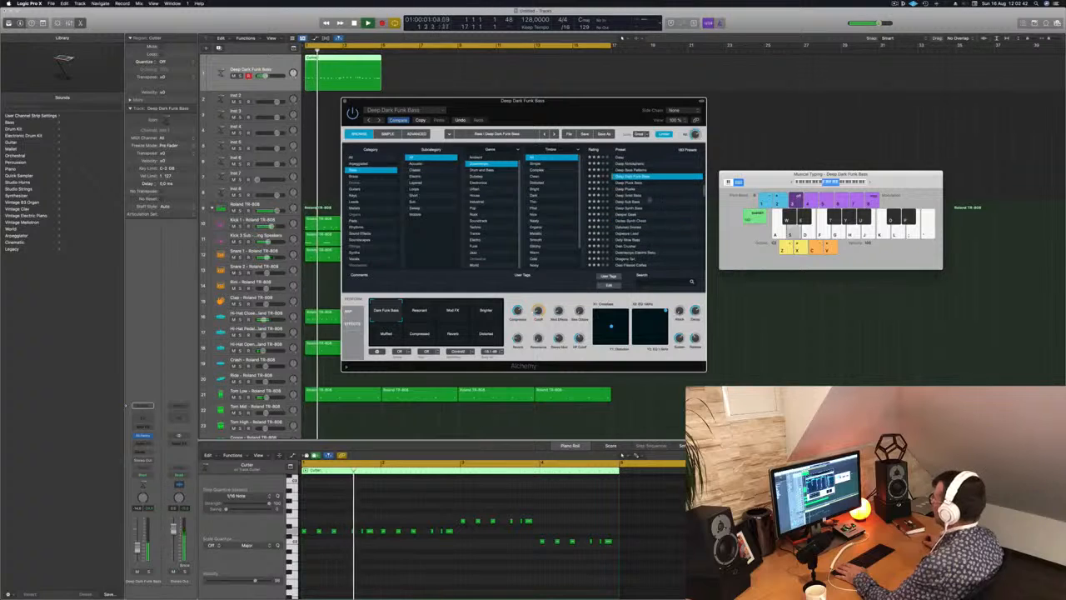
pyautogui.click(627, 194)
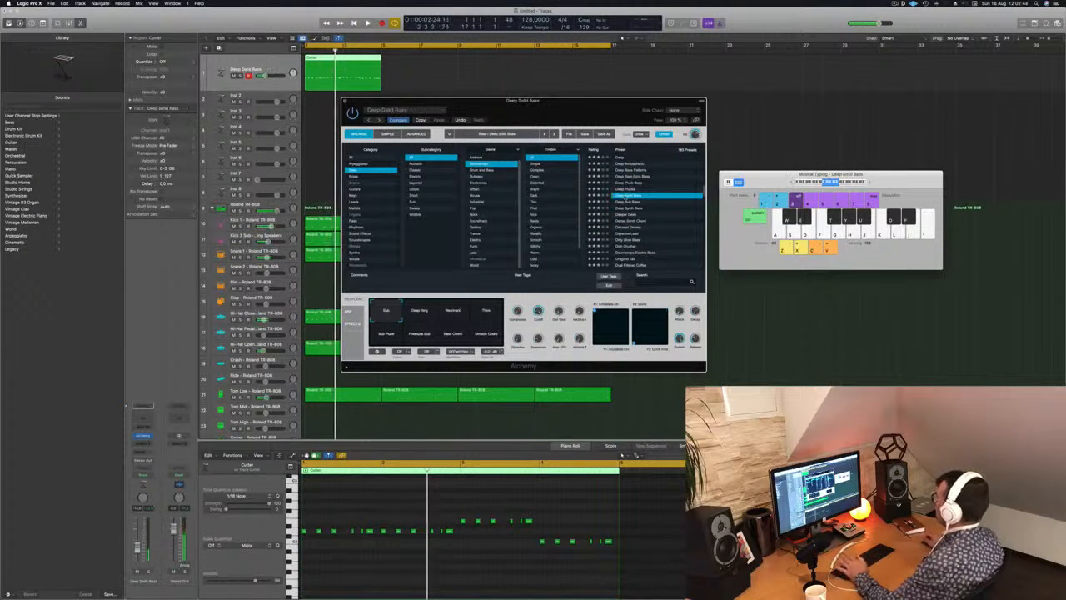
# Audition Deep Synth Bass, Digiwave Lead and the presets following it up to Dish Crusher with the recorded bass line.
pyautogui.click(628, 208)
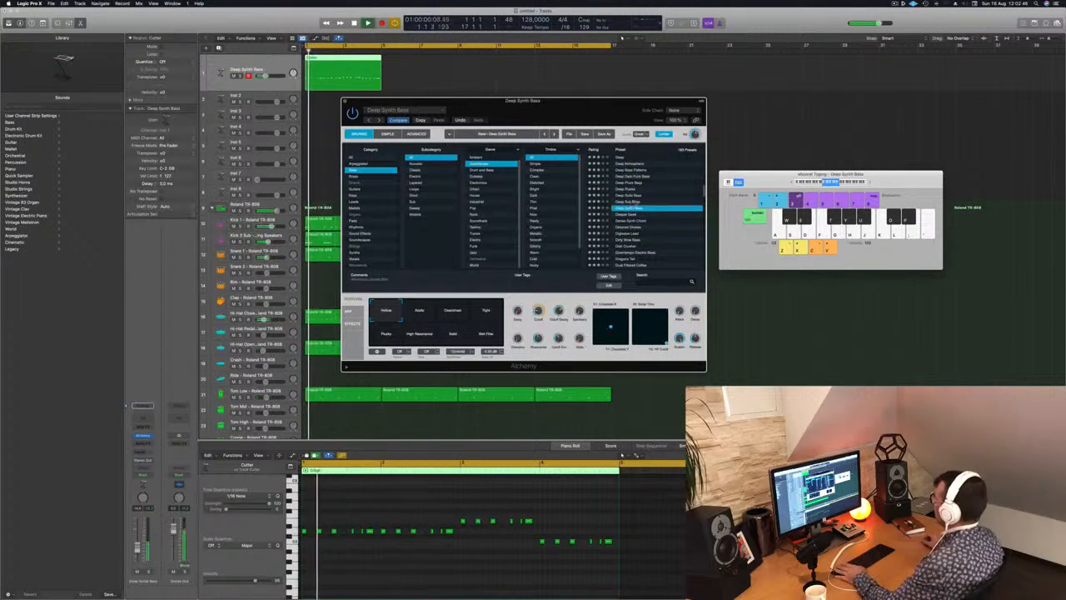
pyautogui.moveTo(611, 118); pyautogui.dragTo(746, 141)
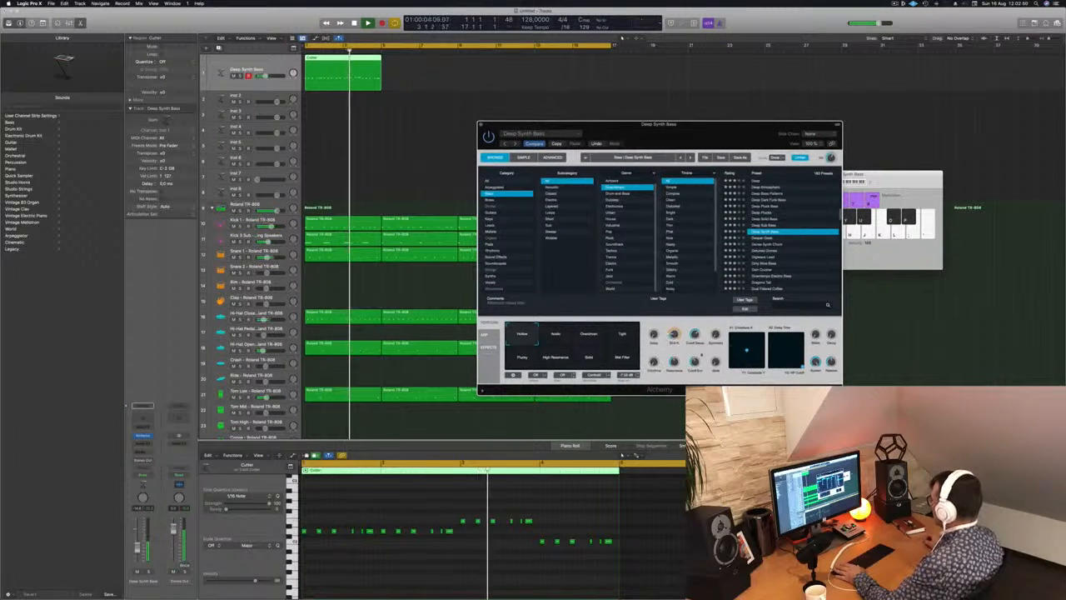
pyautogui.scroll(-1, 774, 258)
pyautogui.click(766, 243)
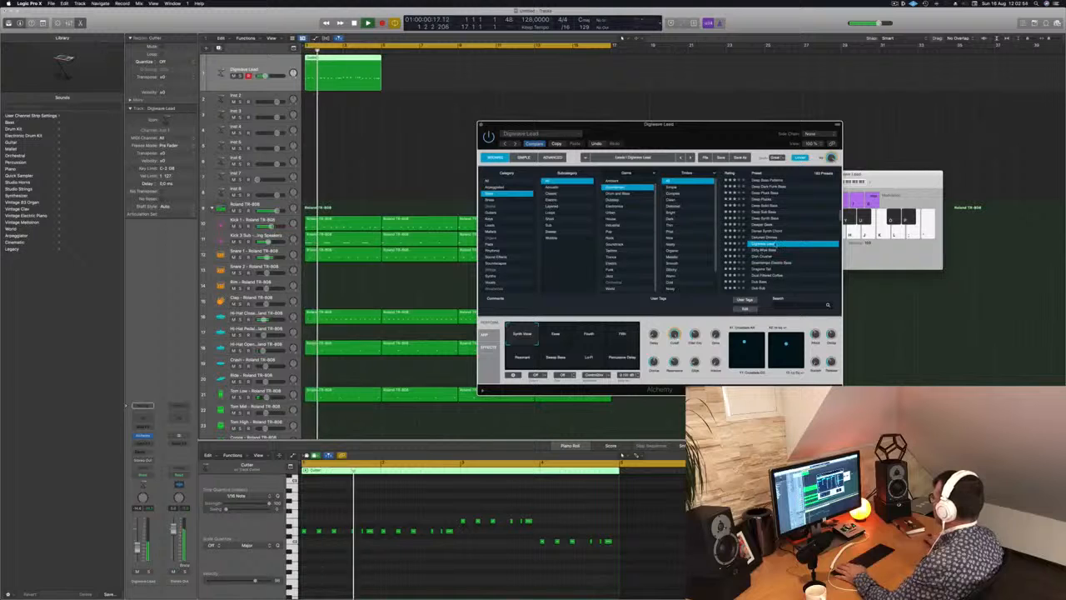
pyautogui.press('Down')
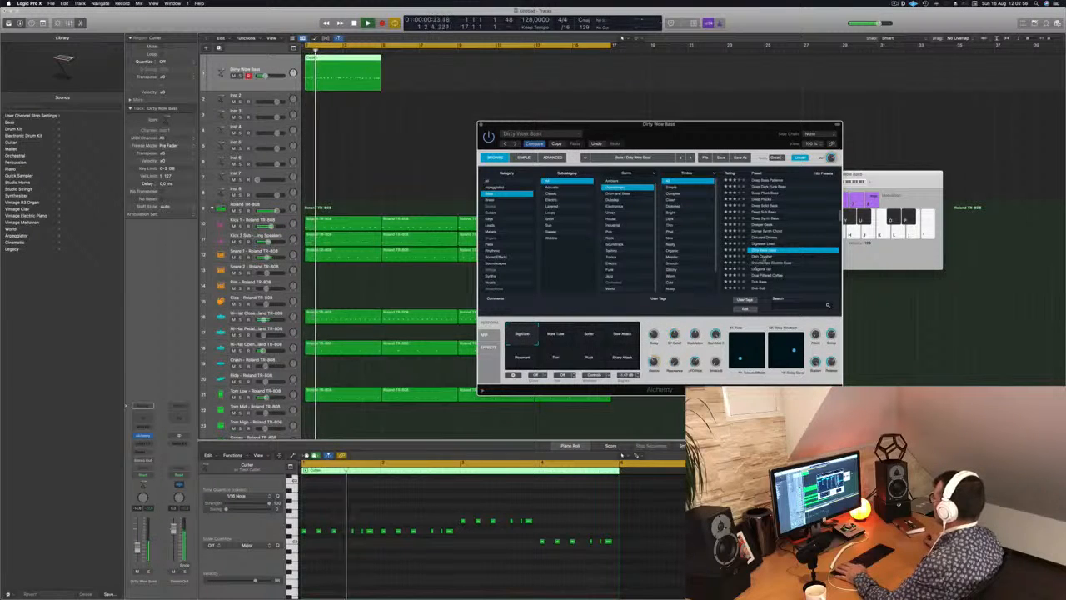
pyautogui.press('Down')
pyautogui.press('Down')
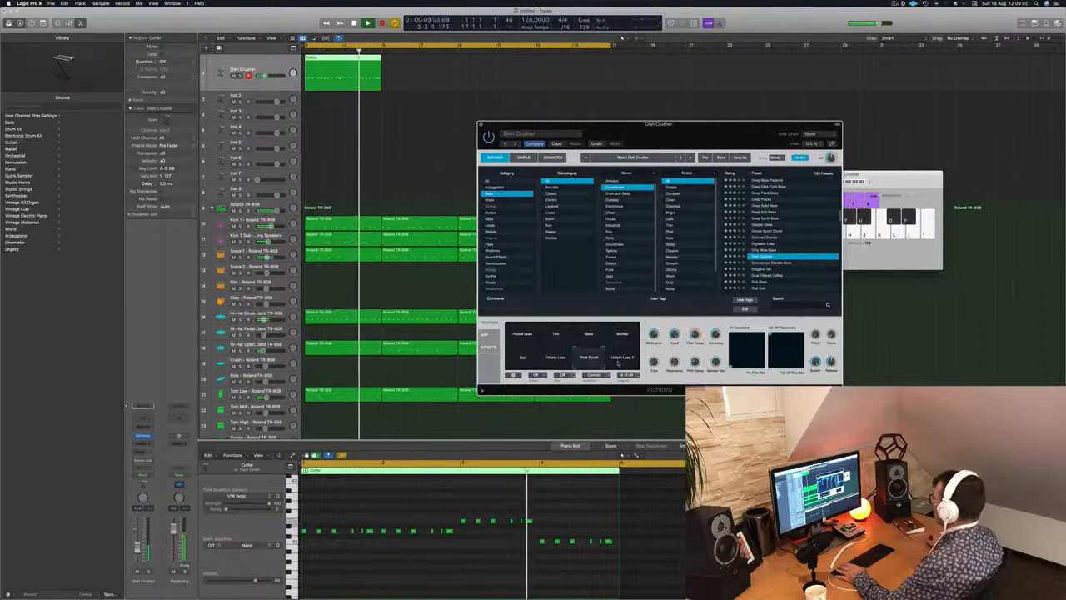
pyautogui.scroll(-3, 776, 231)
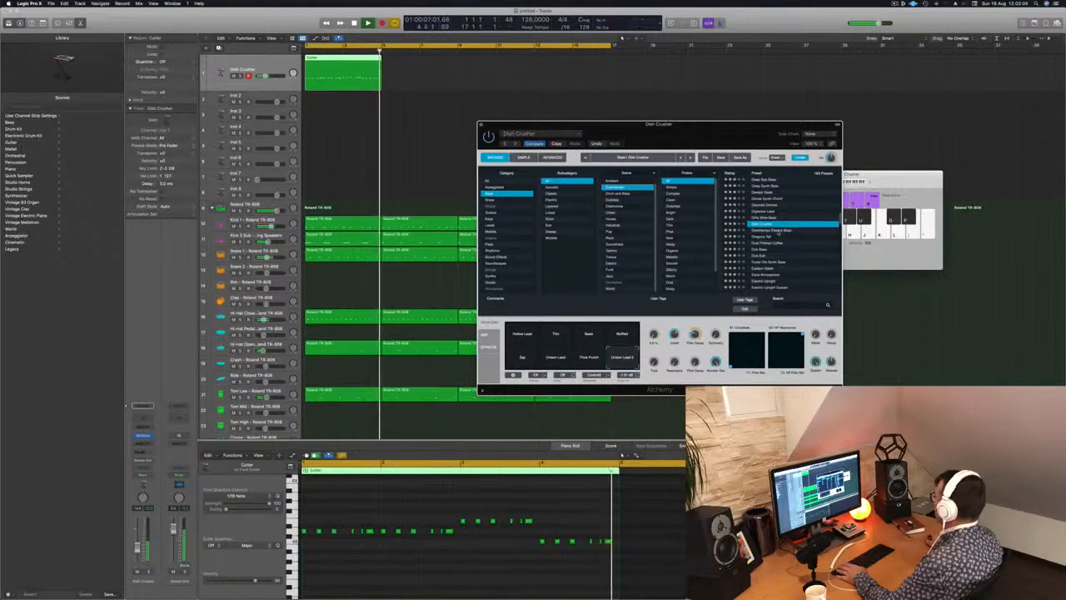
# Load the Downtempo Electric Bass preset and compare its Distorted and Softer variations with the bass line.
pyautogui.click(779, 231)
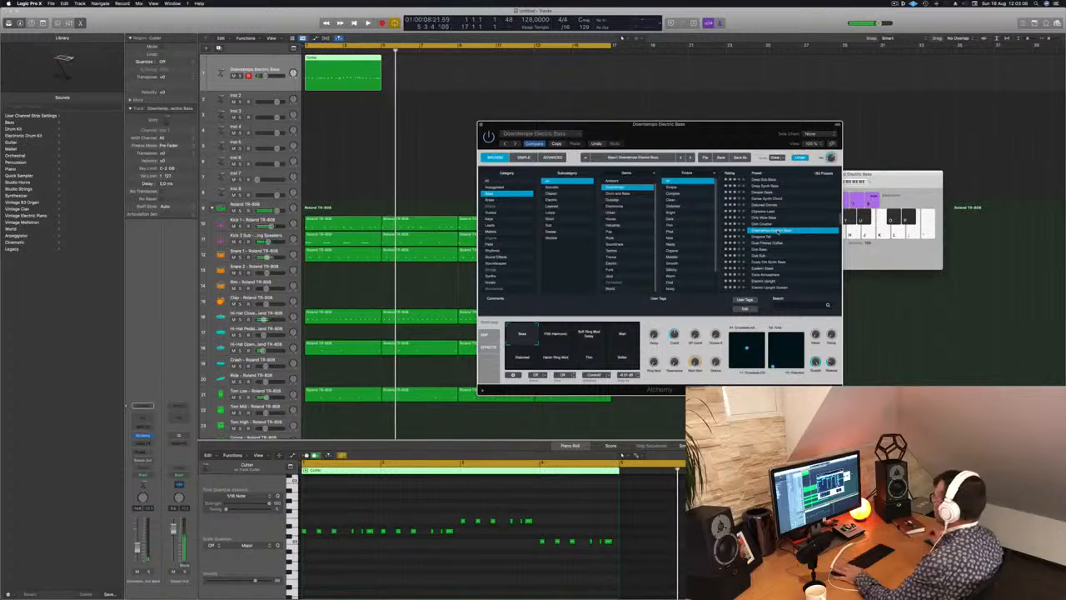
pyautogui.moveTo(733, 124); pyautogui.dragTo(675, 92)
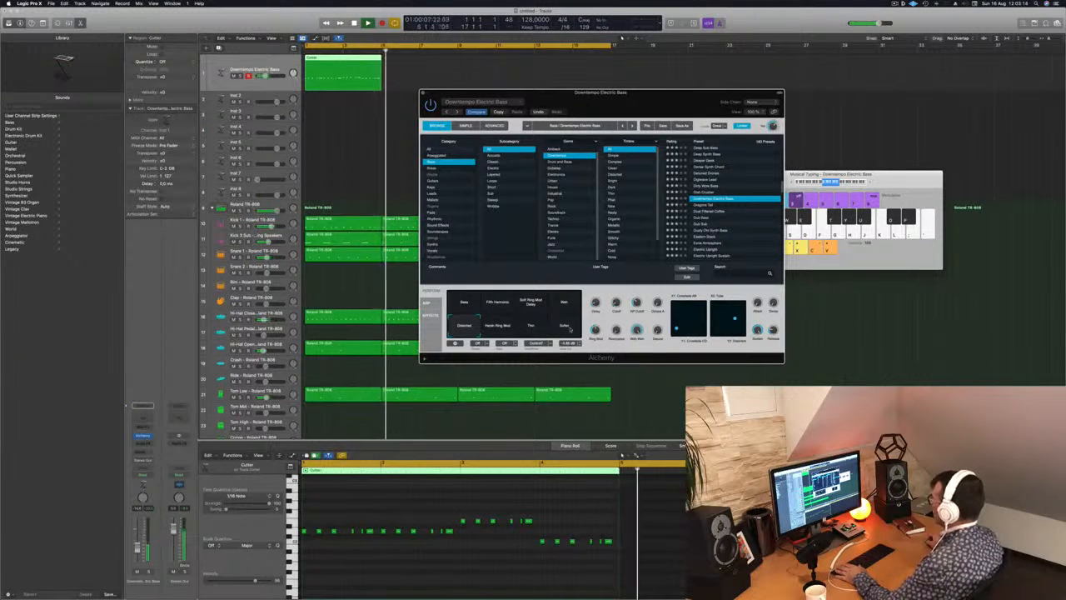
pyautogui.press('Return')
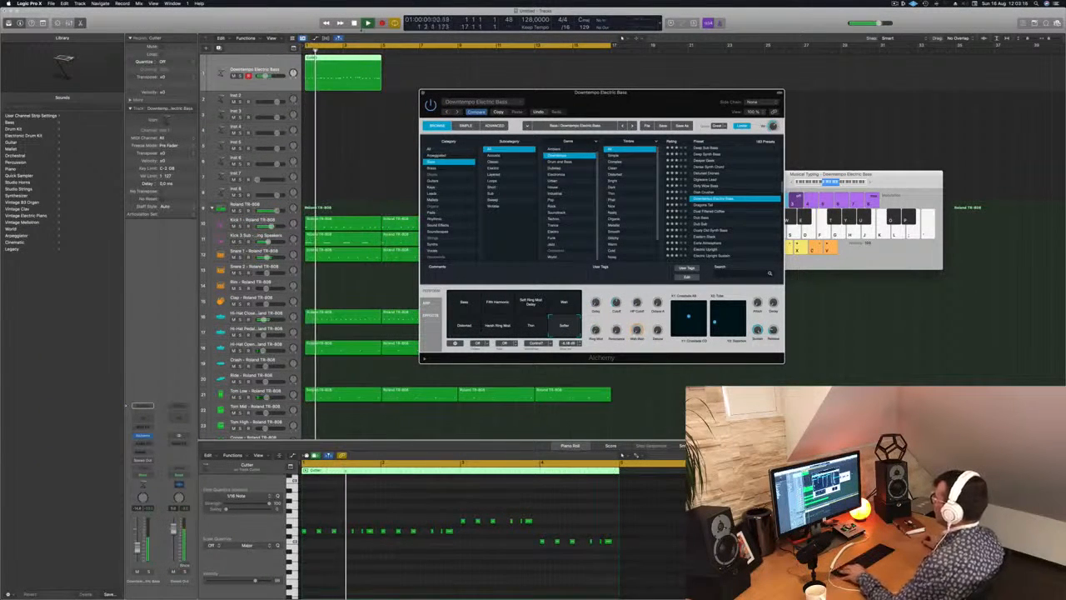
# Copy the four-bar bass region three times to fill all sixteen bars and play the arrangement from the start.
pyautogui.moveTo(333, 60); pyautogui.dragTo(485, 64)
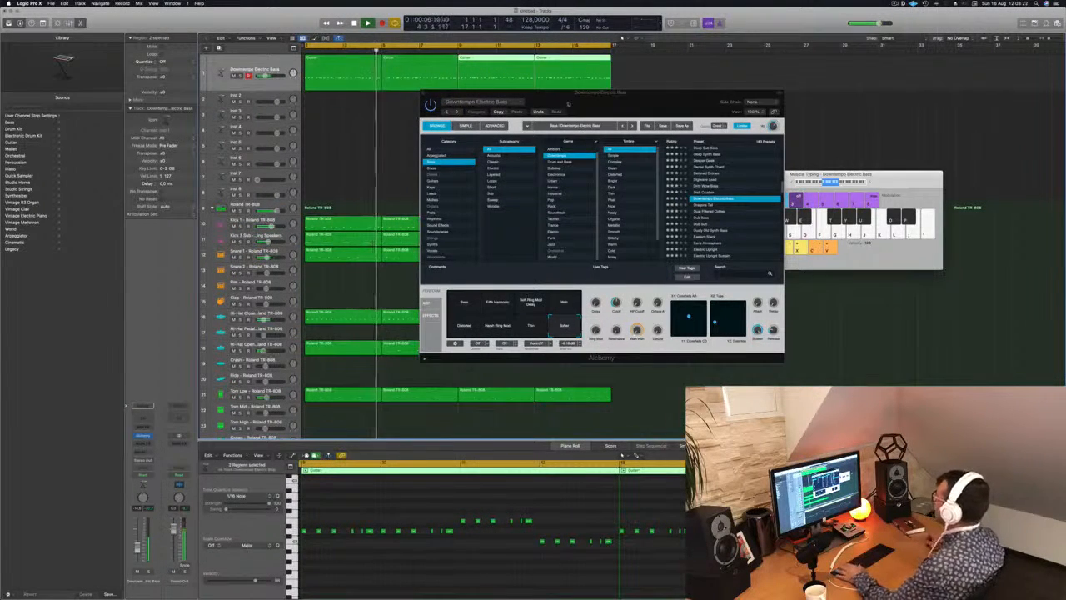
pyautogui.moveTo(568, 102); pyautogui.dragTo(777, 189)
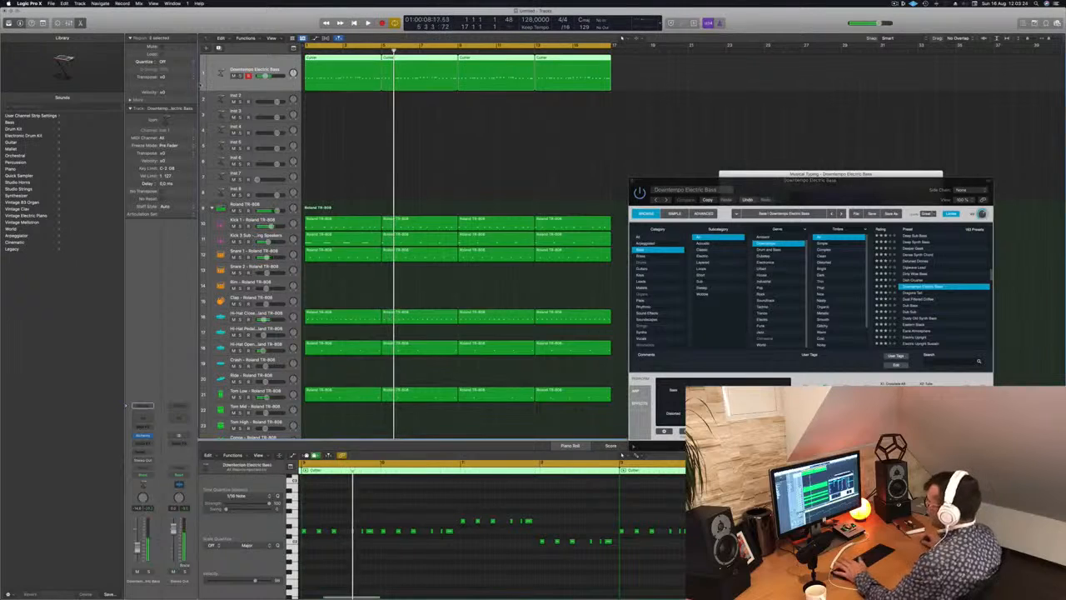
pyautogui.press('Return')
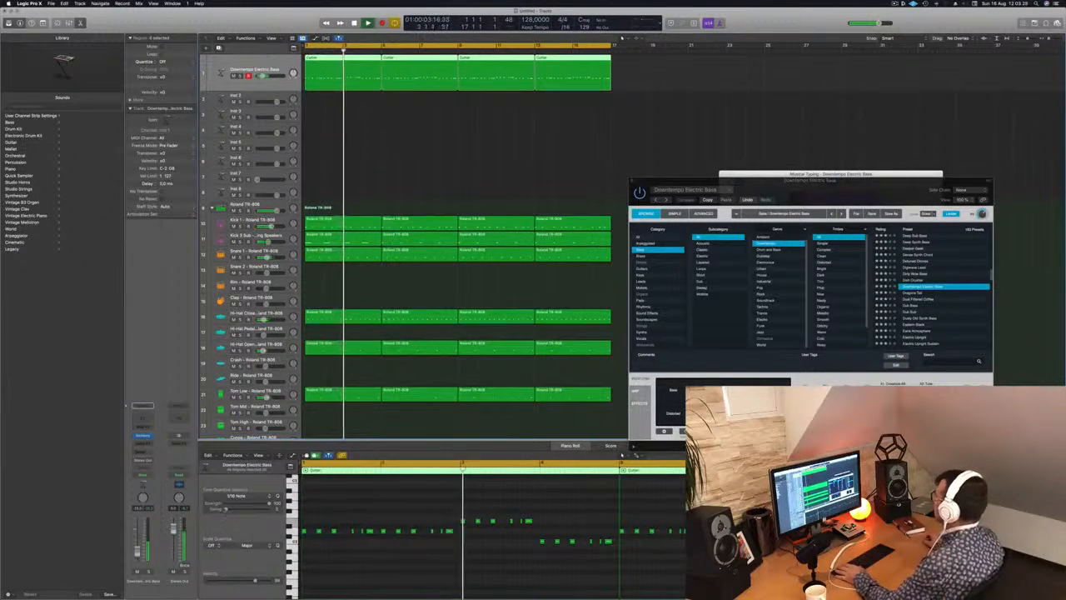
# Switch Downtempo Electric Bass back to its first variation and replay the sixteen-bar arrangement from the start.
pyautogui.moveTo(823, 190); pyautogui.dragTo(582, 243)
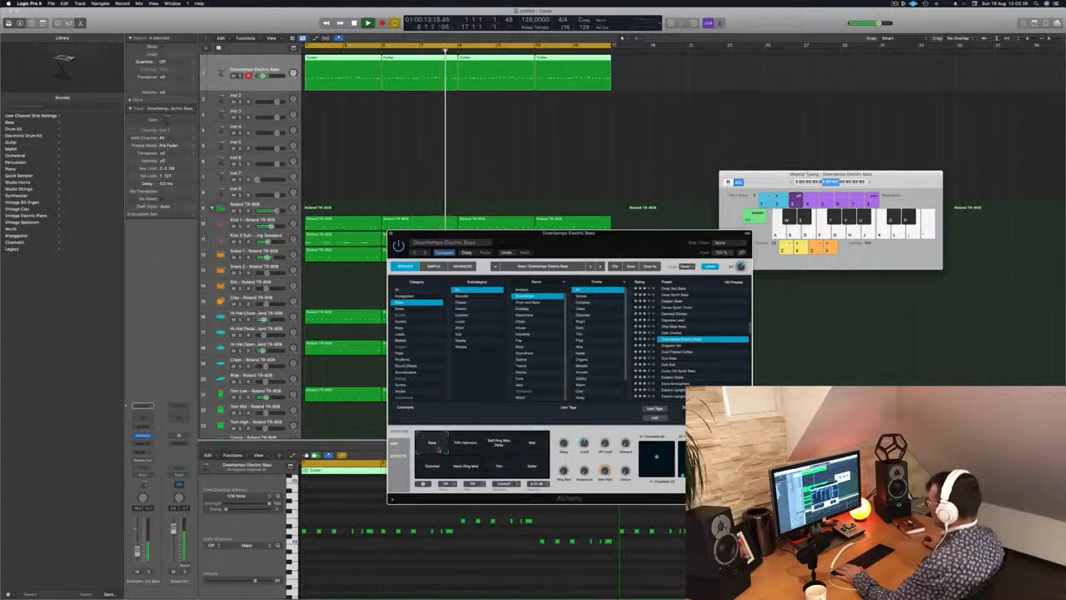
pyautogui.press('space')
pyautogui.moveTo(603, 242); pyautogui.dragTo(544, 222)
pyautogui.press('space')
pyautogui.press('space')
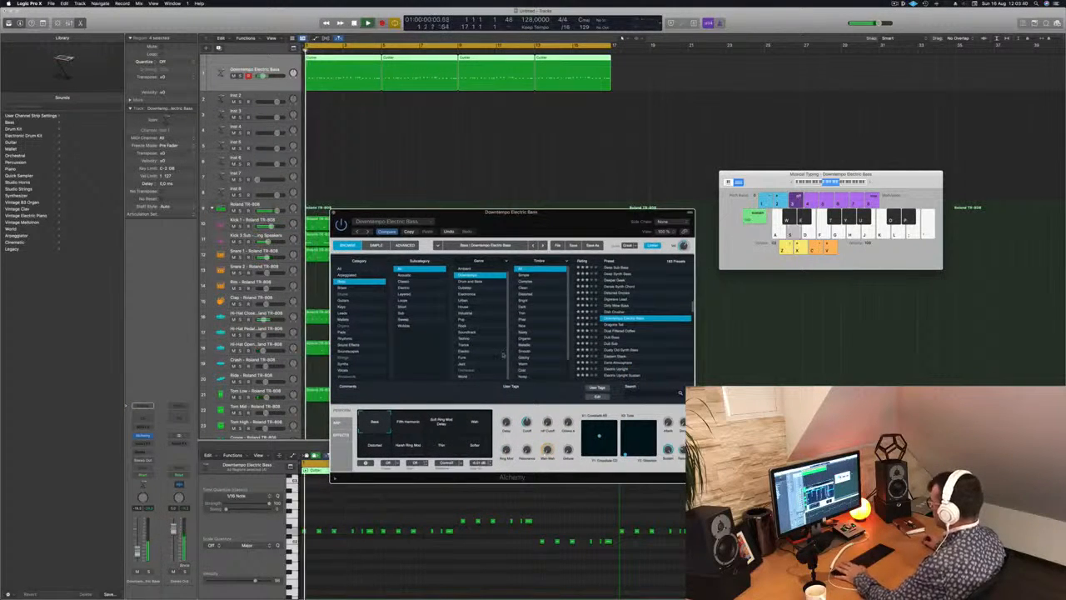
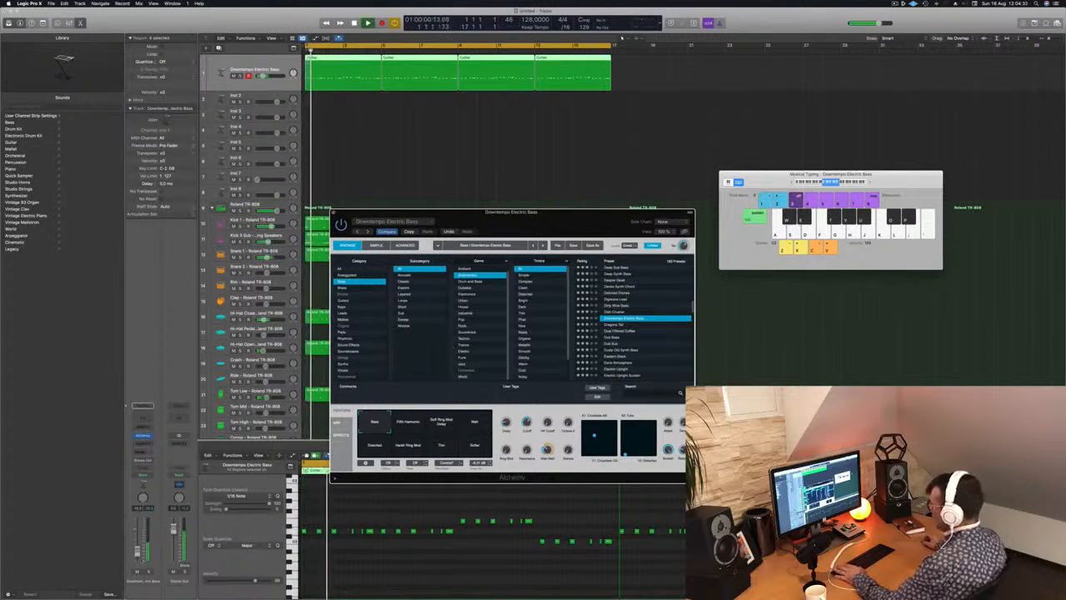
# Close the bass track's Alchemy window and replay the sixteen-bar arrangement from the start.
pyautogui.press('super+w')
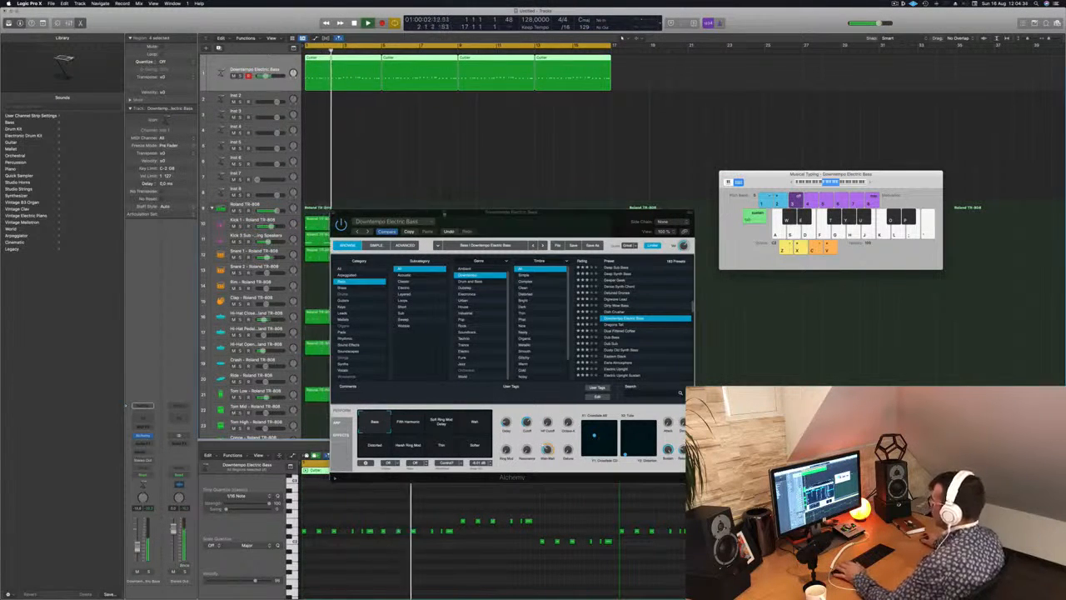
pyautogui.moveTo(521, 214); pyautogui.dragTo(429, 252)
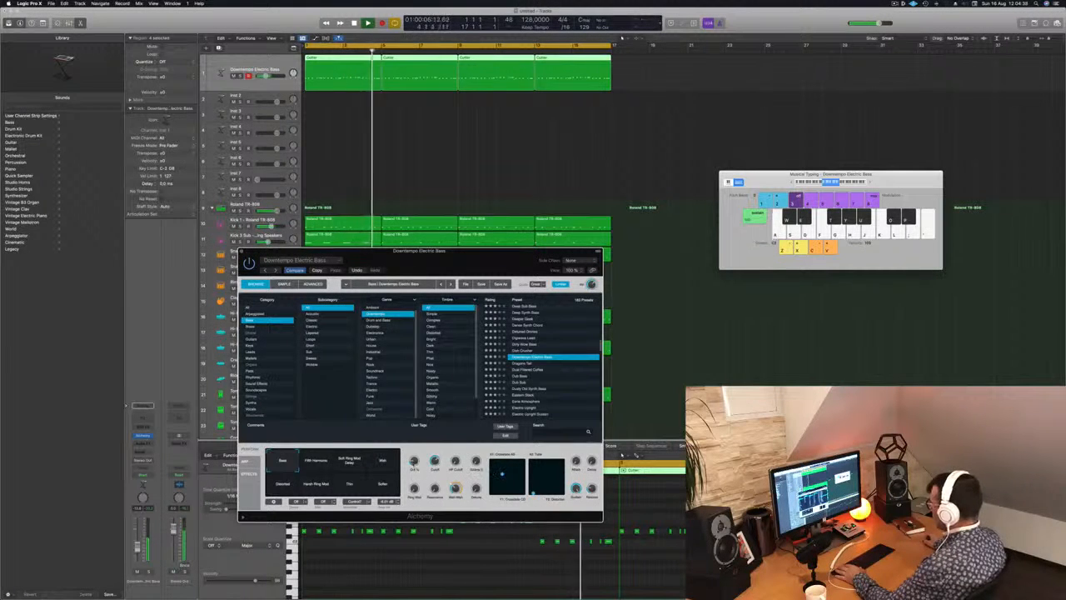
pyautogui.moveTo(455, 272); pyautogui.dragTo(617, 275)
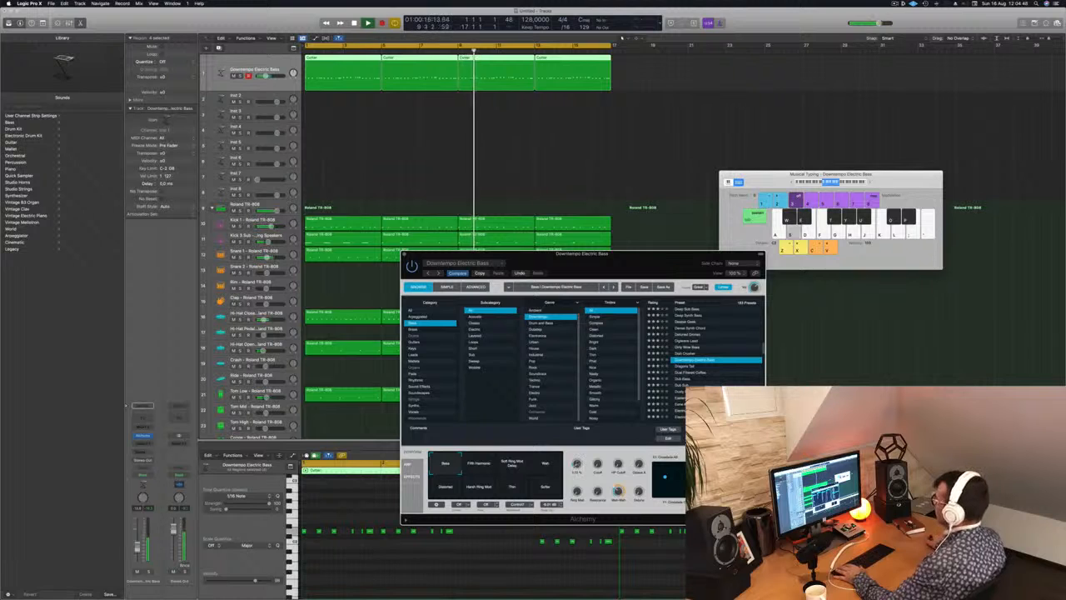
pyautogui.click(404, 255)
pyautogui.press('Return')
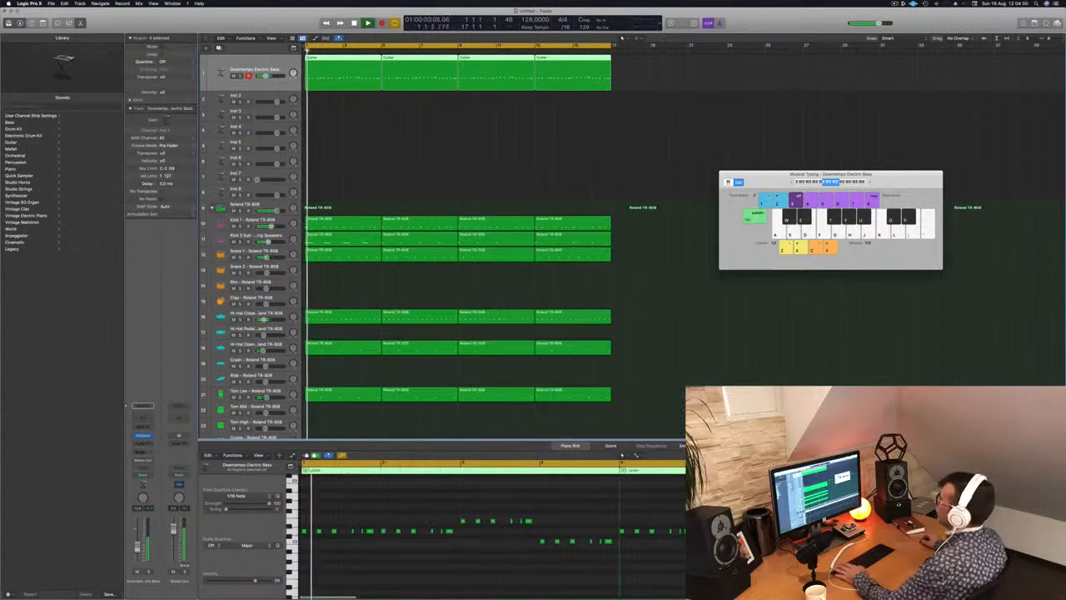
# Stop playback and duplicate the Downtempo Electric Bass track with its instrument settings directly below the original.
pyautogui.click(258, 95)
pyautogui.press('space')
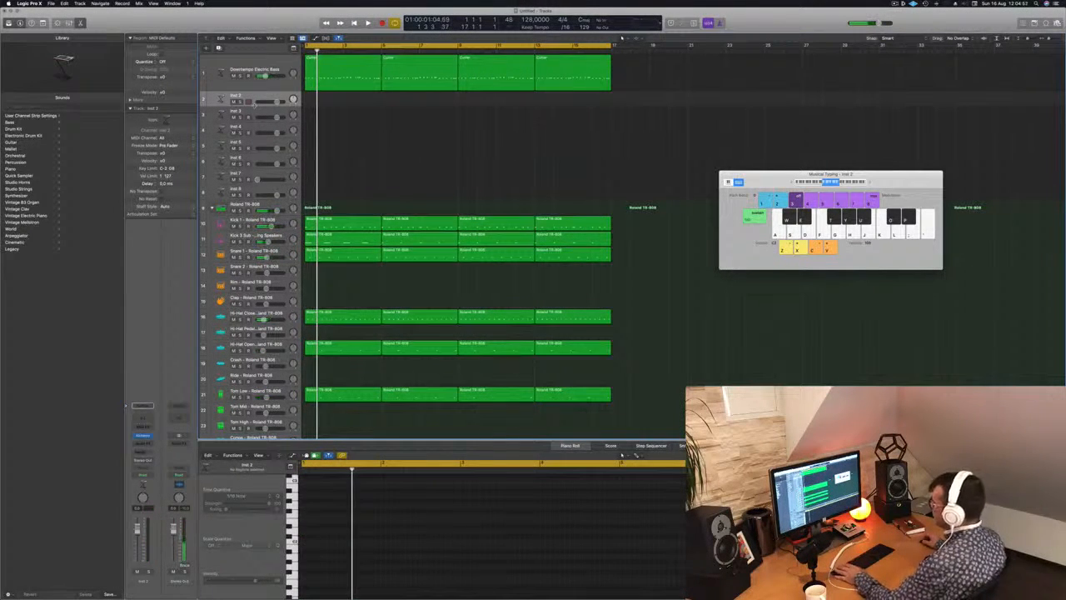
pyautogui.press('space')
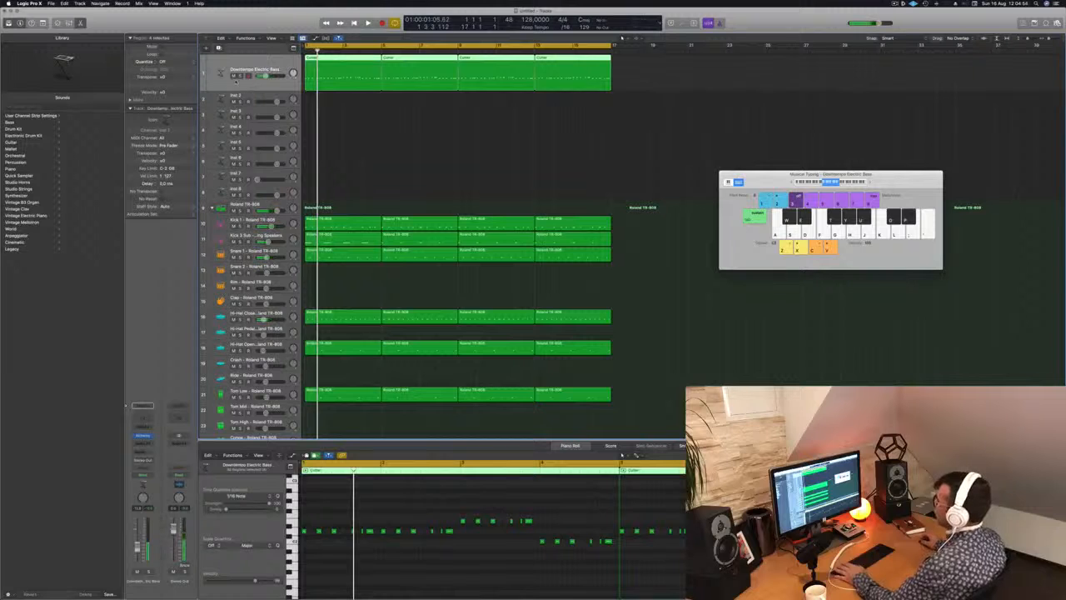
pyautogui.press('Return')
pyautogui.press('super+d')
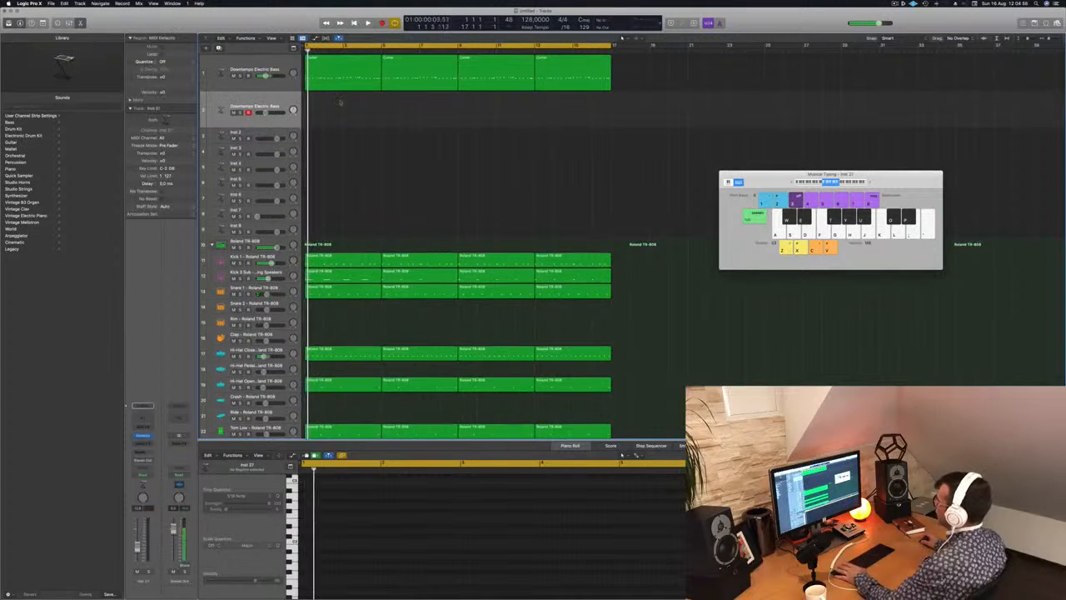
# Copy the first four-bar bass region onto the duplicate track and mute the original bass track.
pyautogui.moveTo(329, 118); pyautogui.dragTo(328, 118)
pyautogui.press('space')
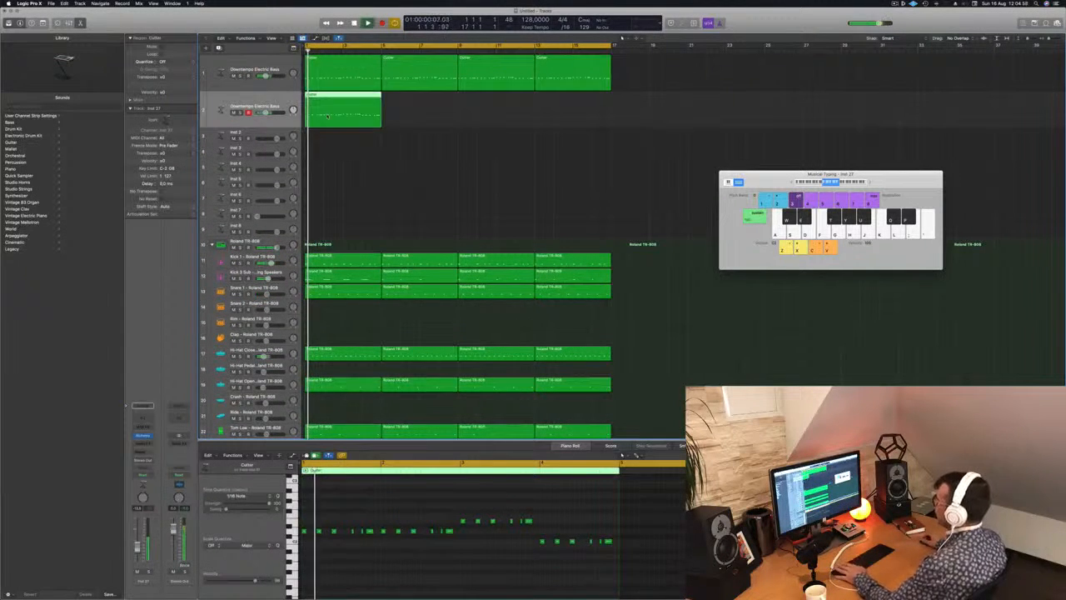
pyautogui.press('Return')
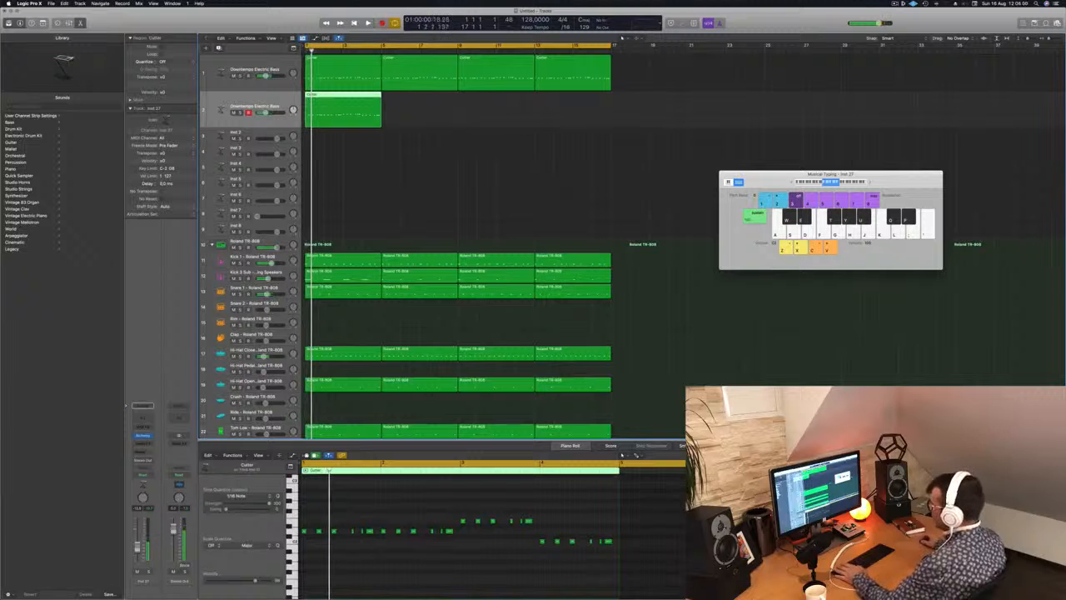
pyautogui.click(233, 77)
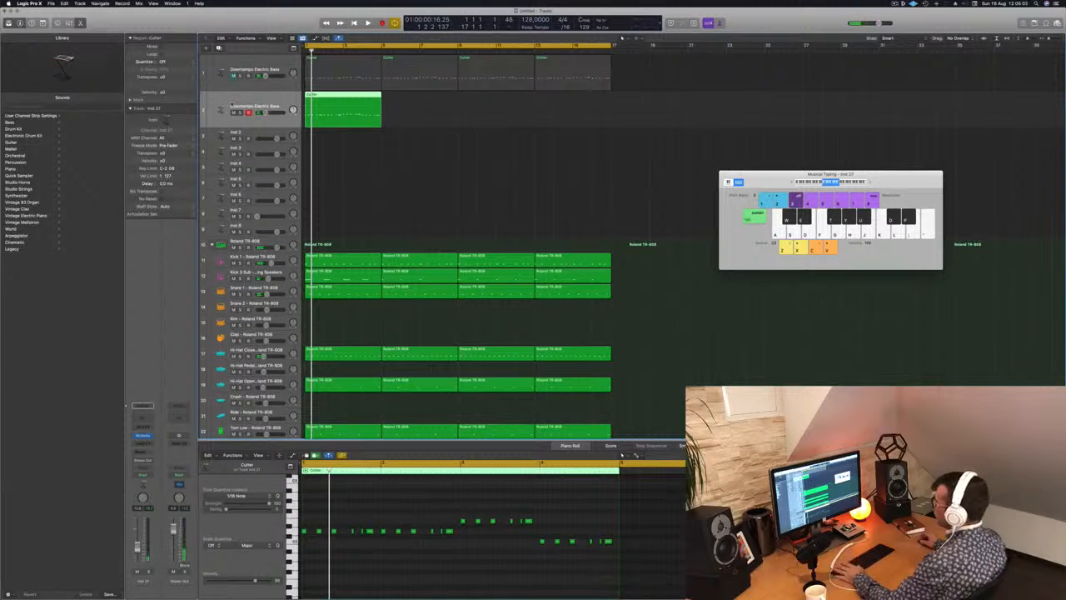
pyautogui.press('Return')
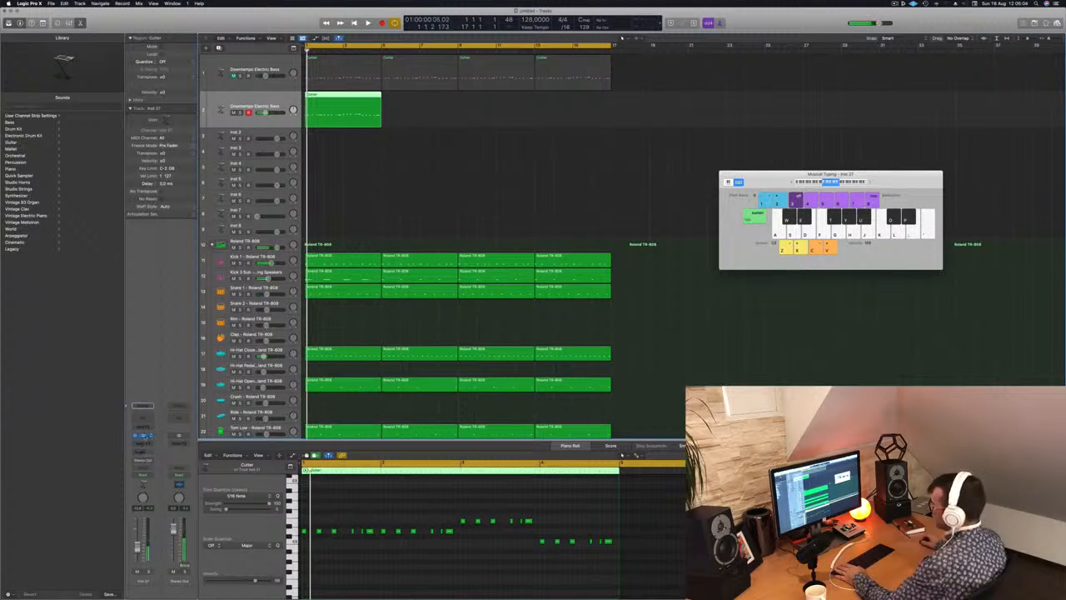
# Open Alchemy on the duplicate bass track and repeat its four-bar region to fill all sixteen bars.
pyautogui.click(143, 436)
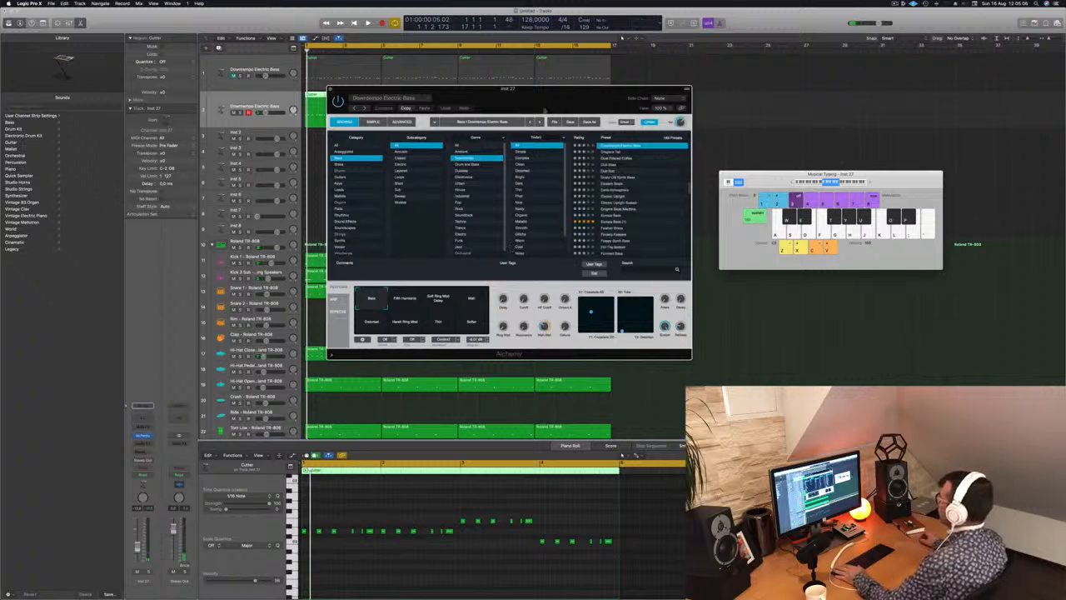
pyautogui.moveTo(544, 110); pyautogui.dragTo(782, 187)
pyautogui.press('space')
pyautogui.press('space')
pyautogui.moveTo(334, 103); pyautogui.dragTo(525, 106)
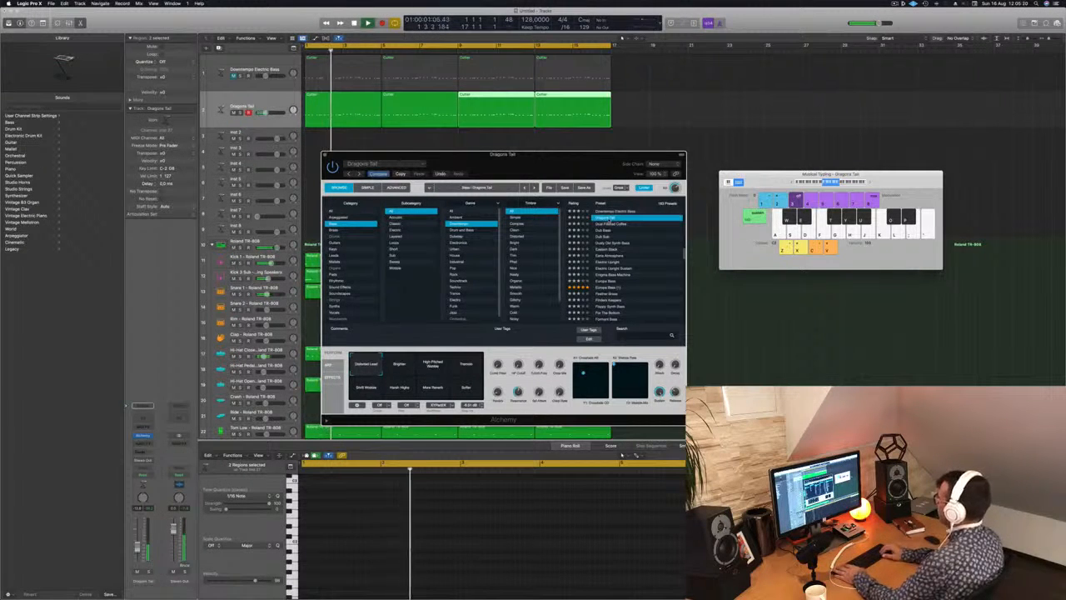
# Audition the presets from Dual Filtered Coffee and Dub Bass through Eastern Stack to Eerie Atmosphere on the duplicate bass track.
pyautogui.click(609, 223)
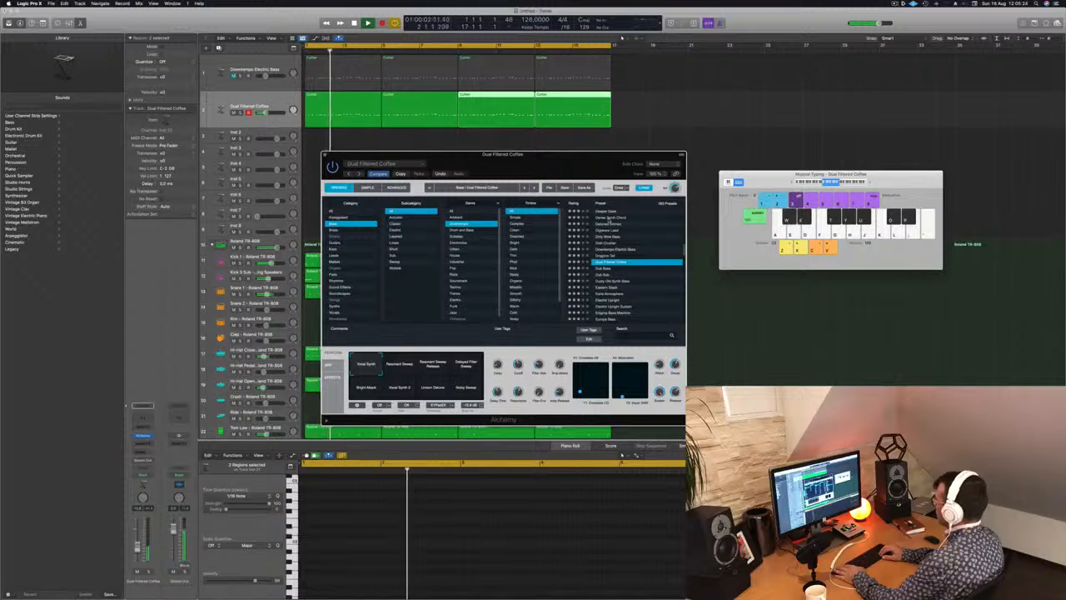
pyautogui.press('Down')
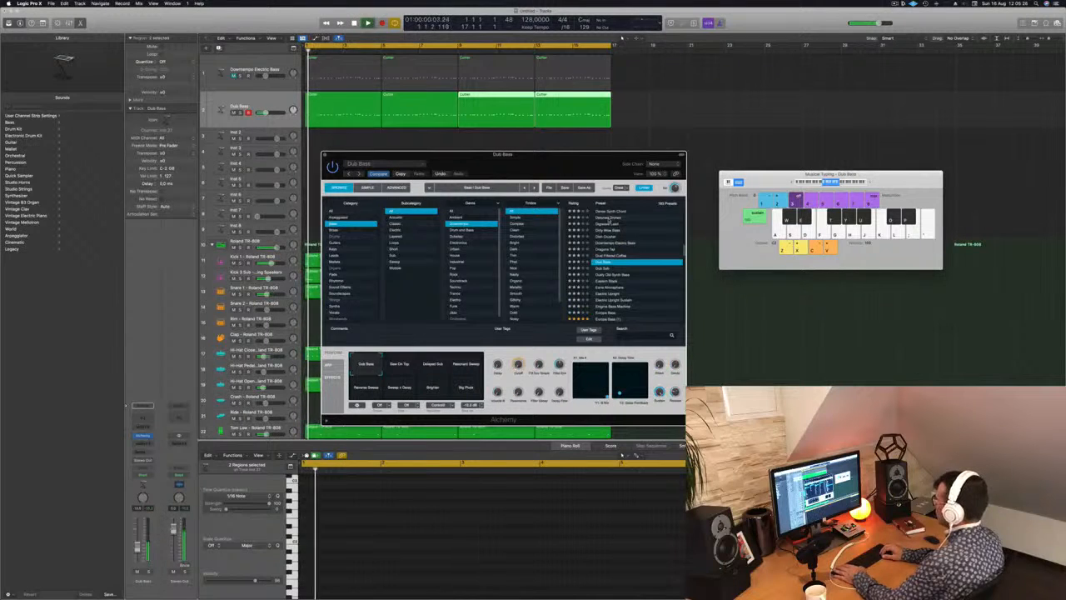
pyautogui.press('Down')
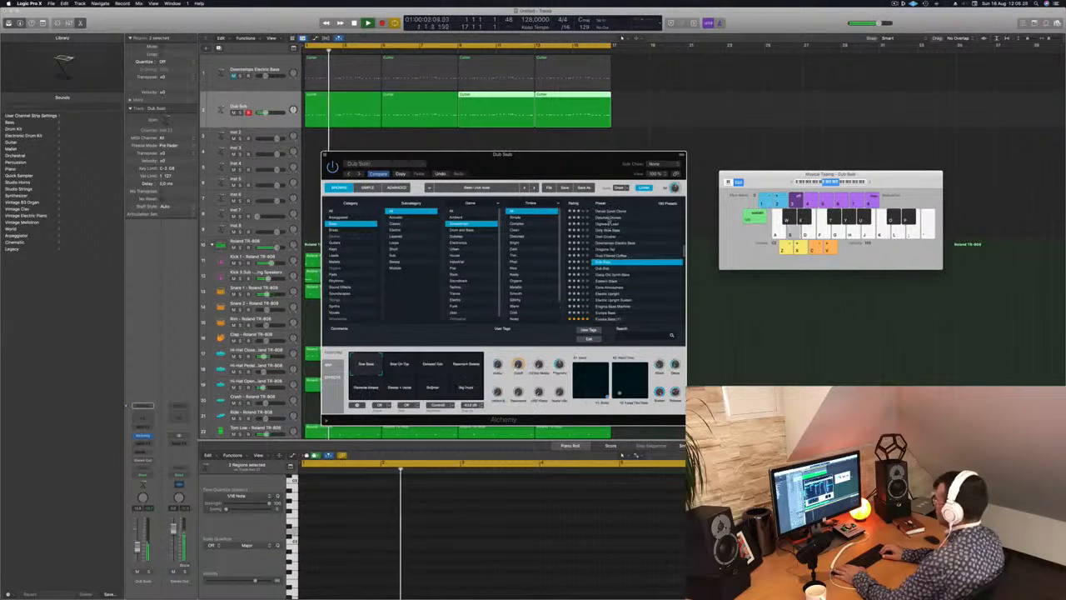
pyautogui.press('Down')
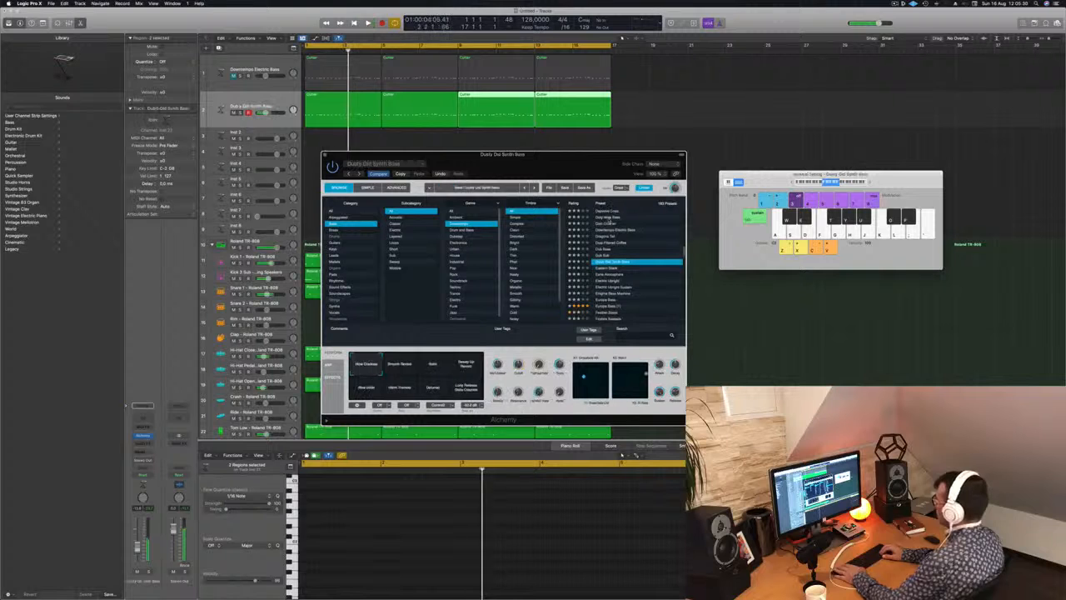
pyautogui.press('Down')
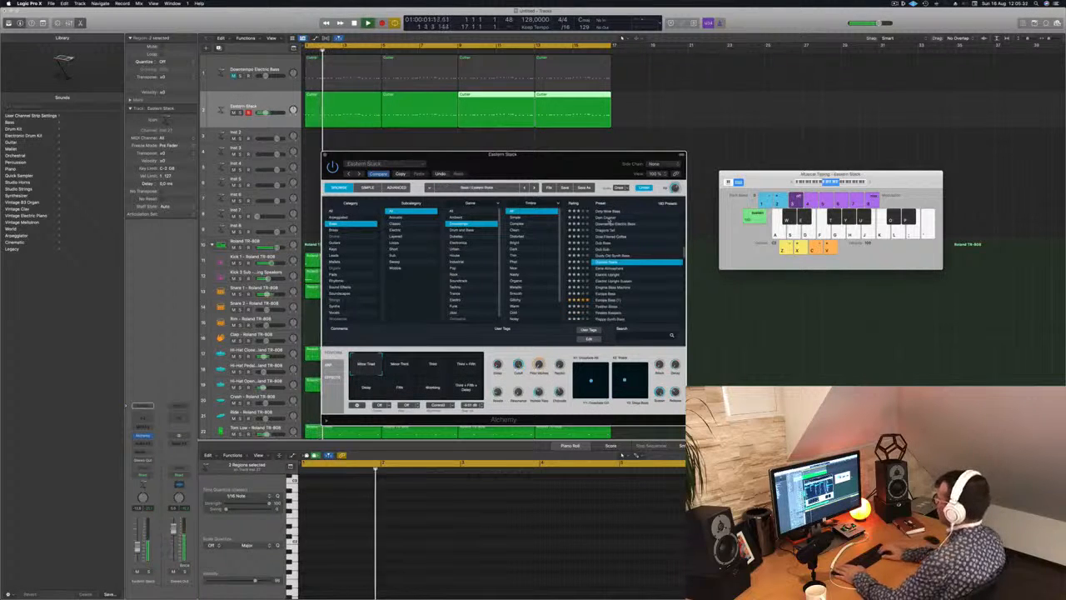
pyautogui.press('Down')
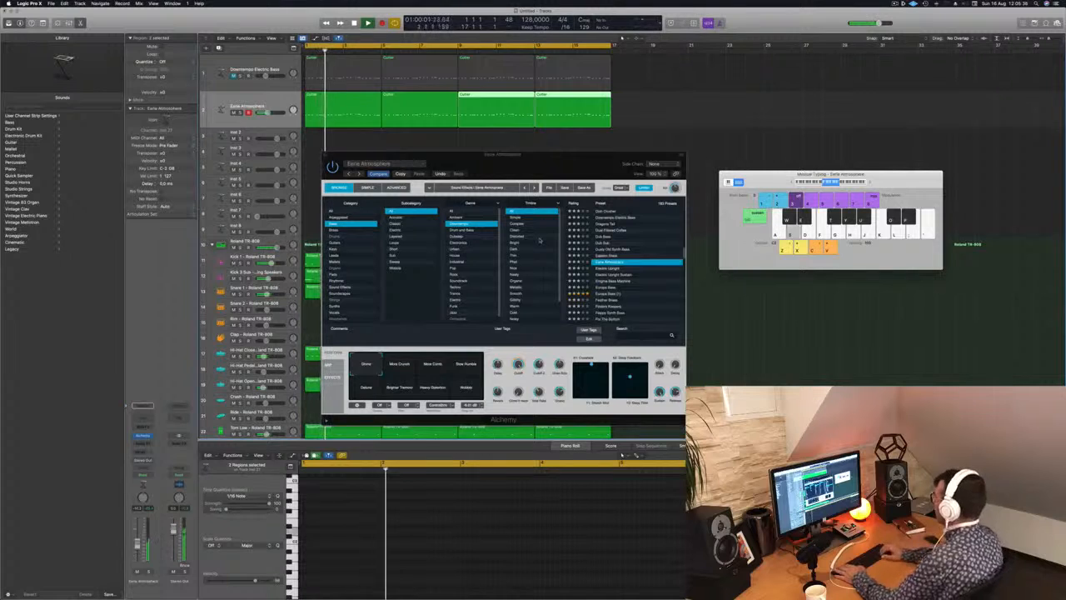
pyautogui.press('Down')
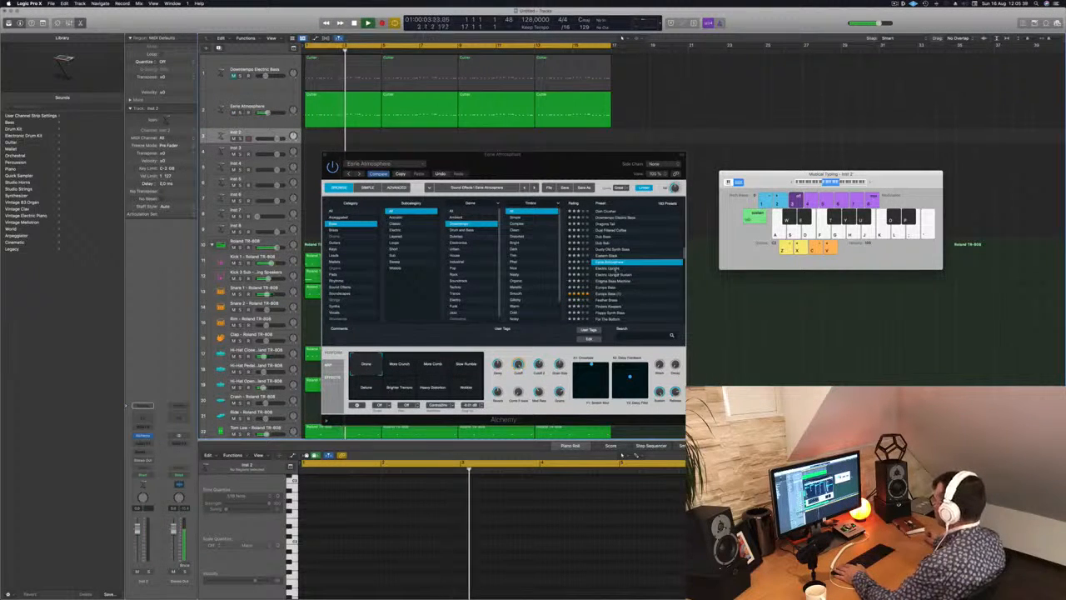
# Audition Electric Upright and Electric Upright Sustain on the duplicate bass track, replaying the bass line from the start.
pyautogui.click(594, 269)
pyautogui.press('Return')
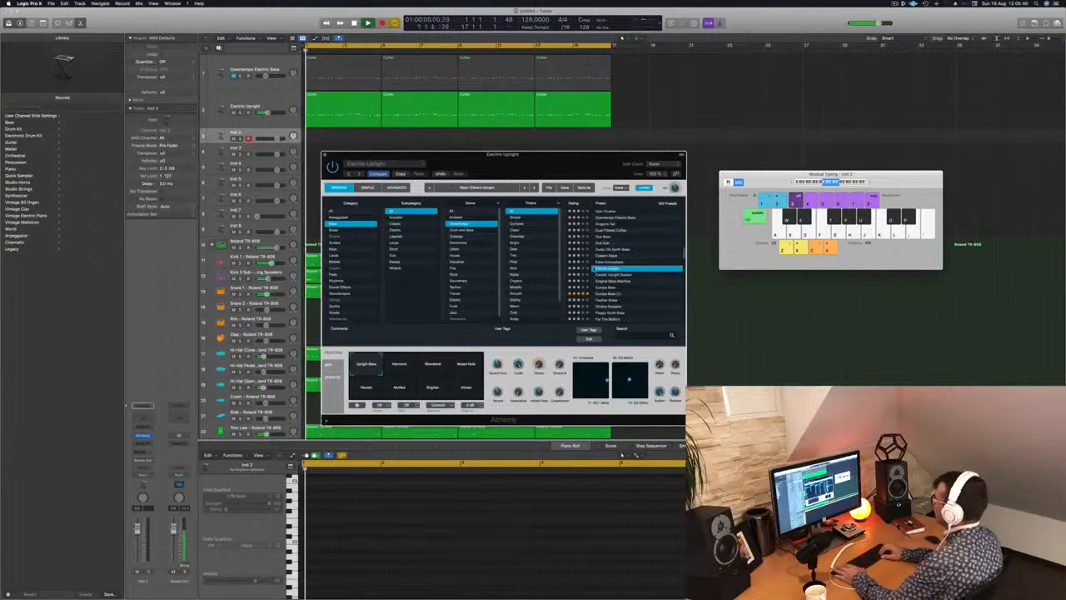
pyautogui.press('Down')
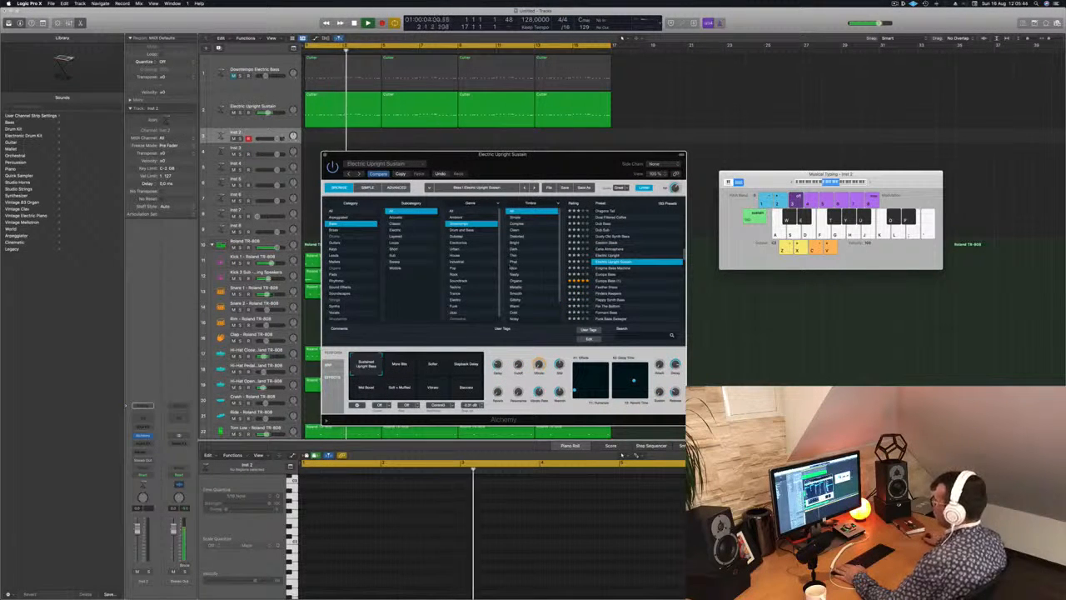
pyautogui.click(258, 124)
pyautogui.press('Return')
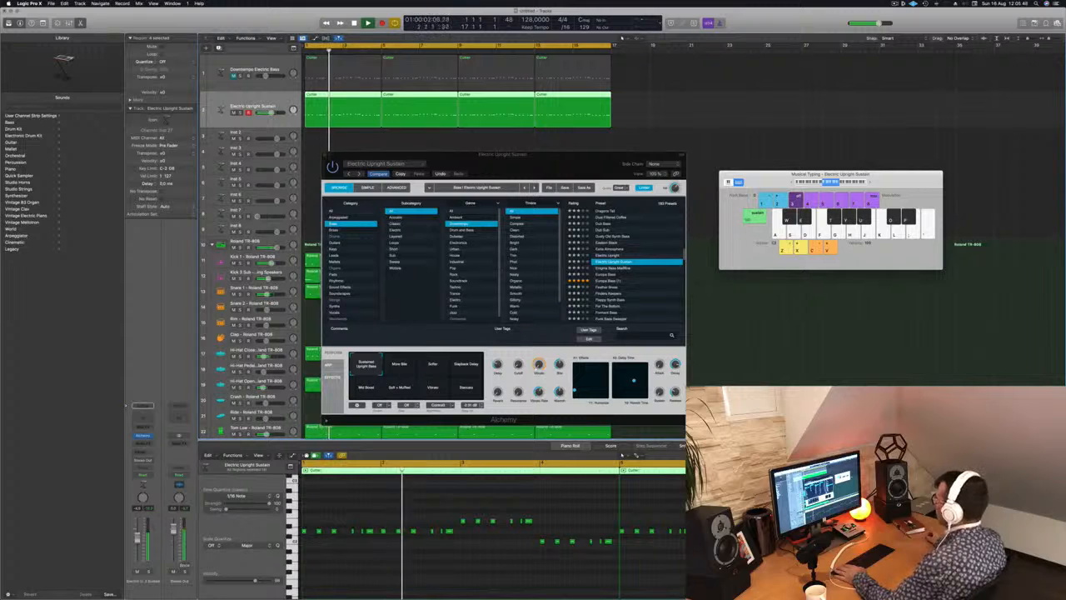
# Audition the Enigma Bass Machine, Europa Bass and Feather Brass presets with the bass line.
pyautogui.press('Down')
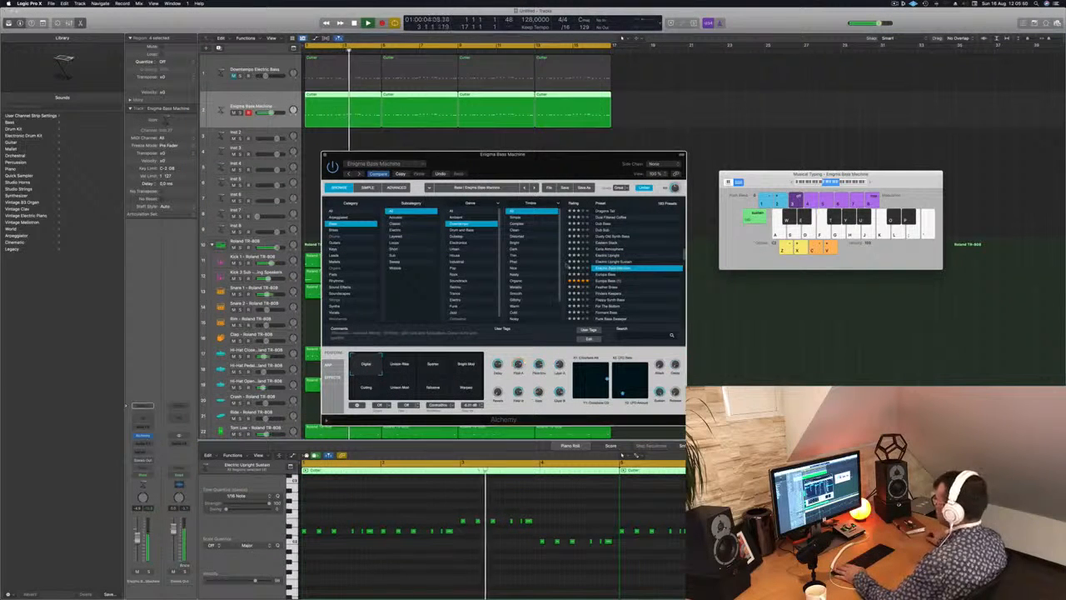
pyautogui.press('Down')
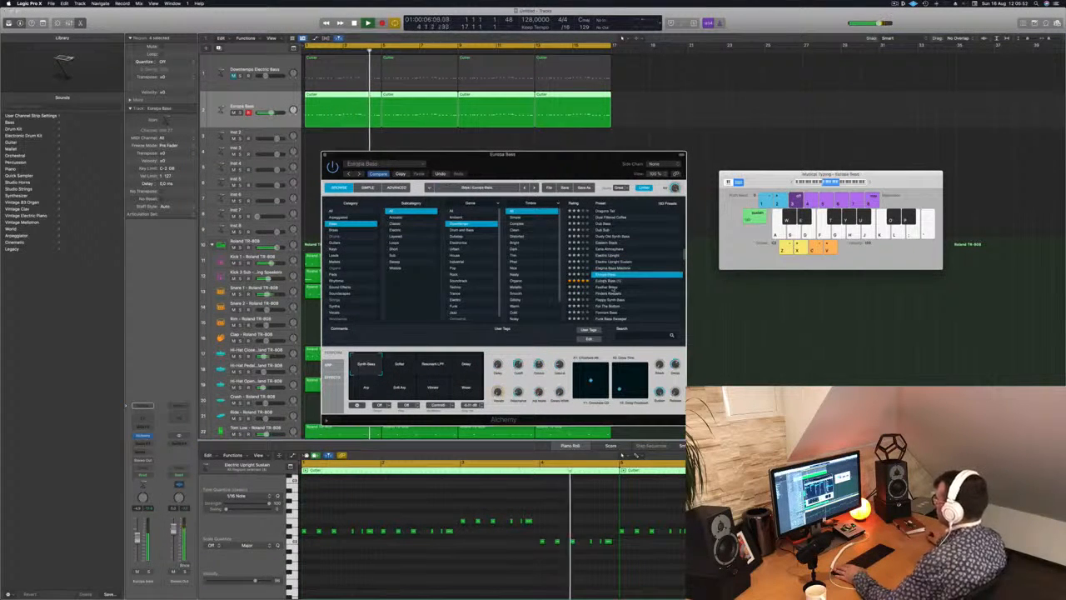
pyautogui.press('Down')
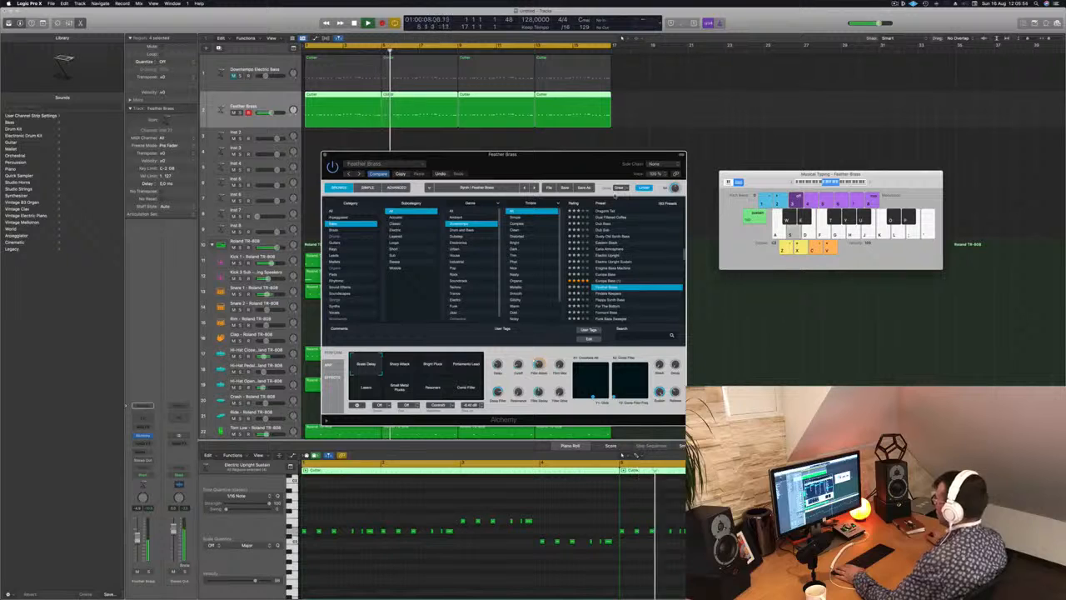
# Compare Feather Brass variations including Bright Pluck, Comb Filter, Small Metal Plucks and Layers during playback.
pyautogui.moveTo(614, 155); pyautogui.dragTo(655, 157)
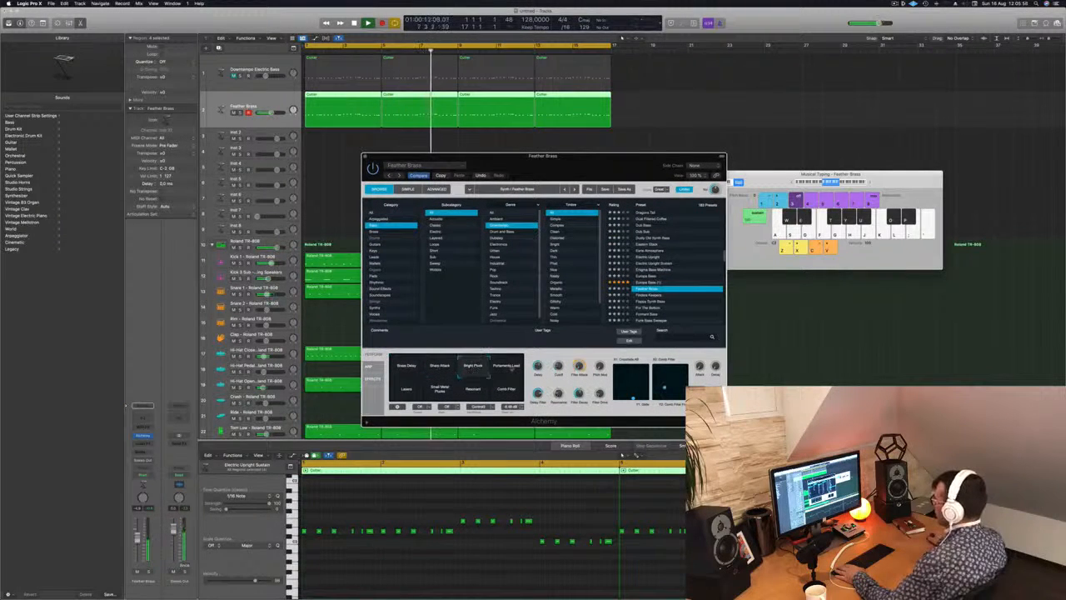
pyautogui.click(507, 392)
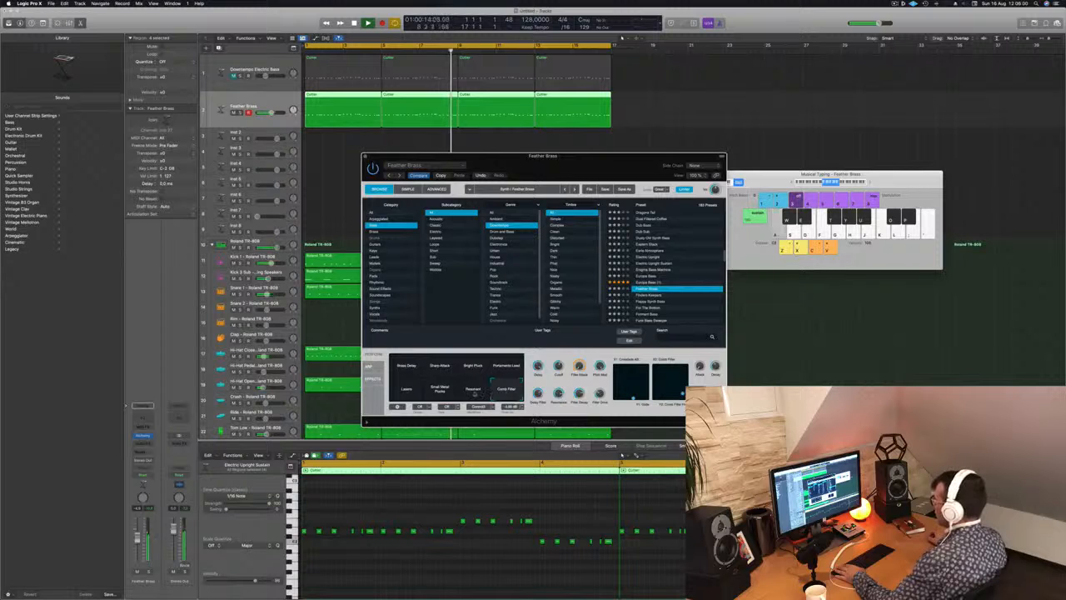
pyautogui.click(473, 391)
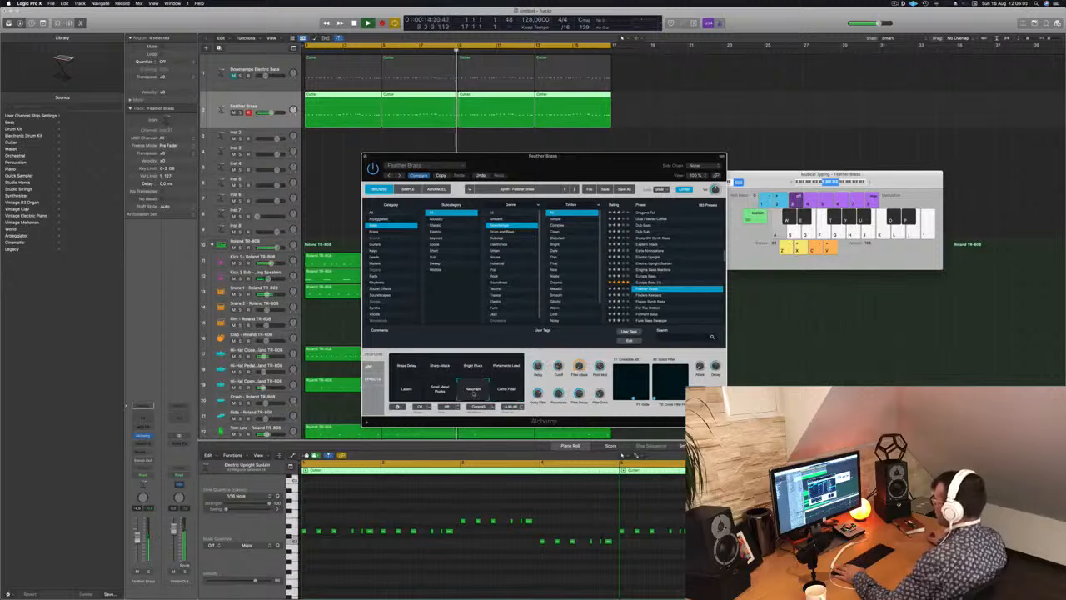
pyautogui.click(422, 393)
# Audition Finders Keepers, Floppy Synth Bass, For The Bottom, Formant Bass and Funk Bass Sweeper on the duplicate bass track.
pyautogui.click(649, 296)
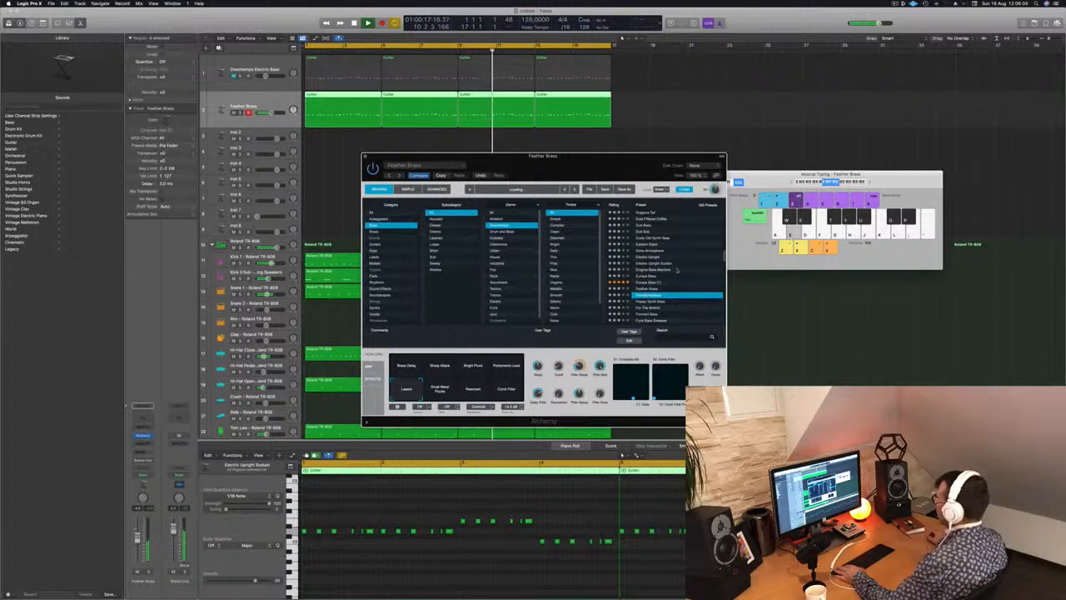
pyautogui.scroll(-4, 677, 270)
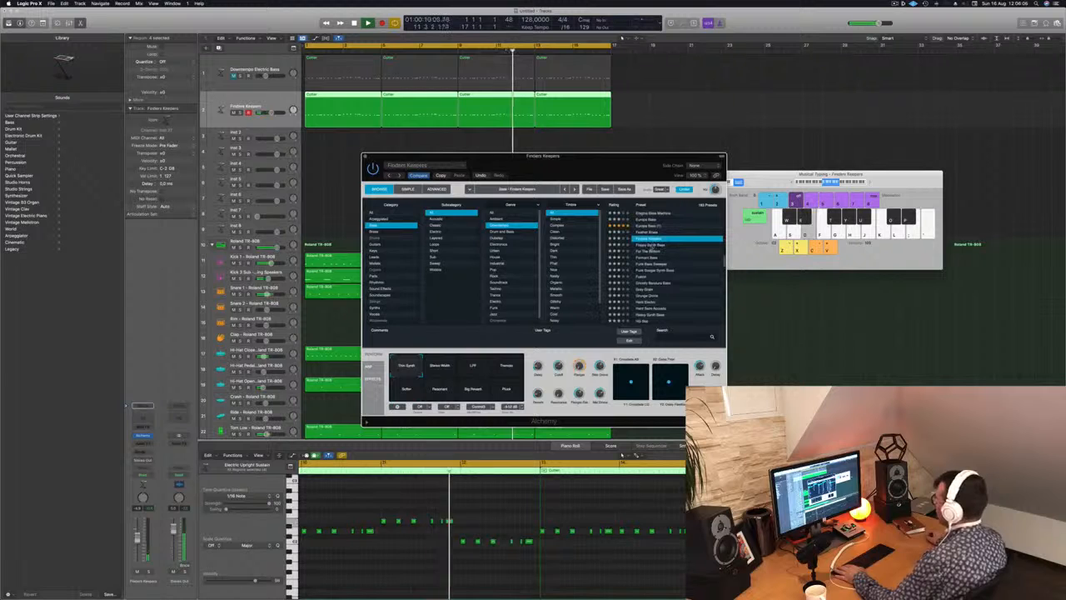
pyautogui.click(675, 244)
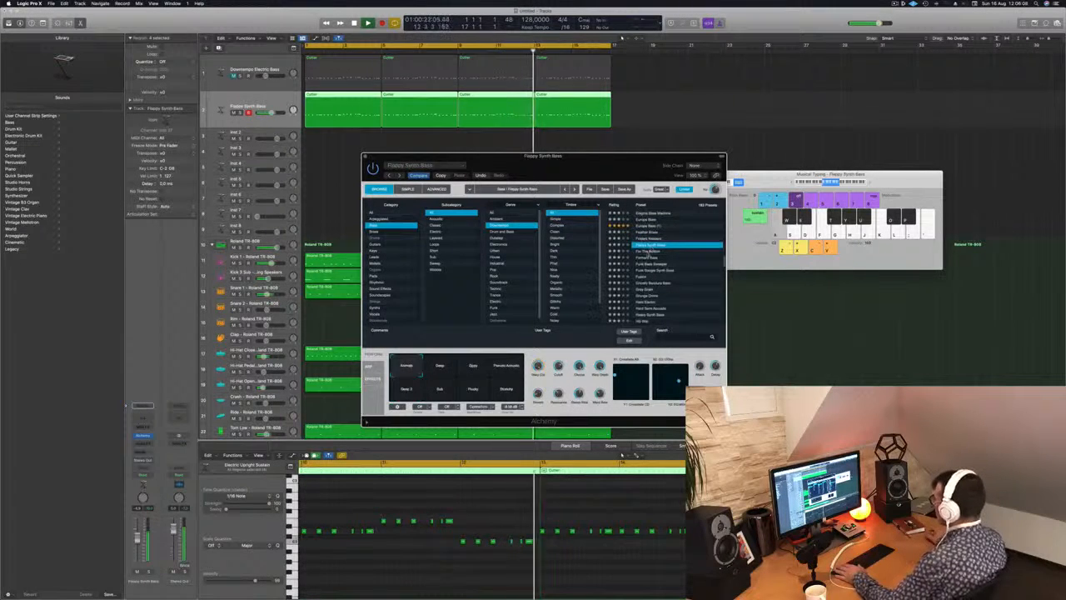
pyautogui.click(648, 252)
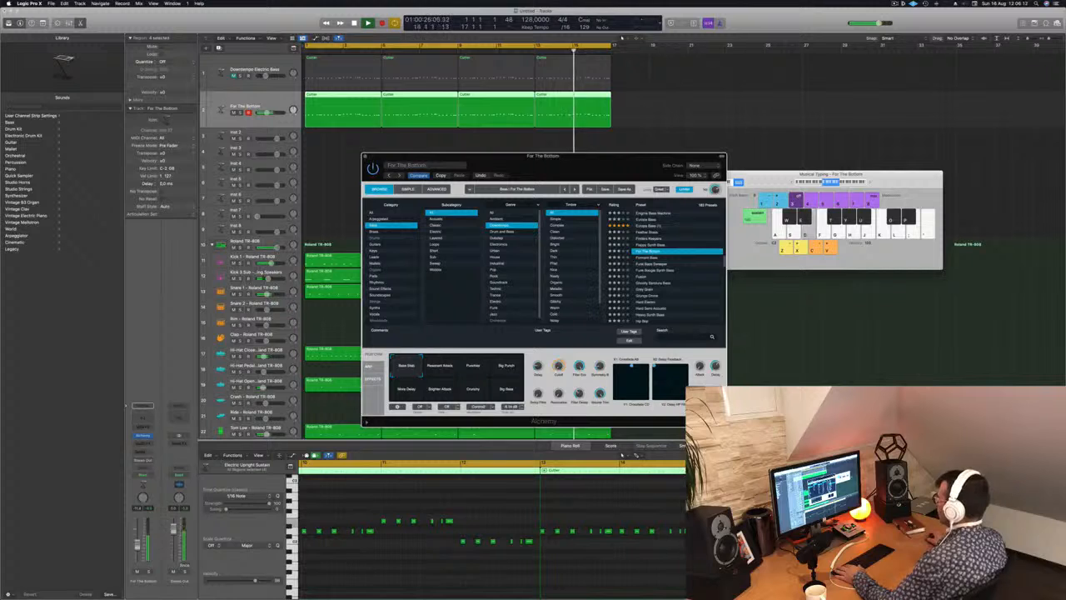
pyautogui.click(652, 258)
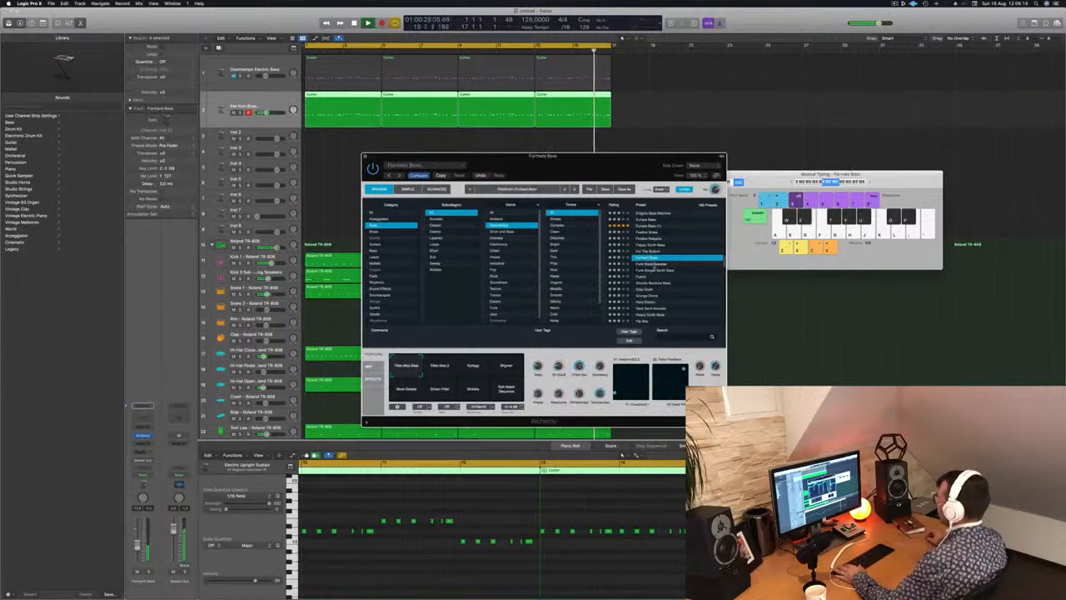
pyautogui.click(651, 265)
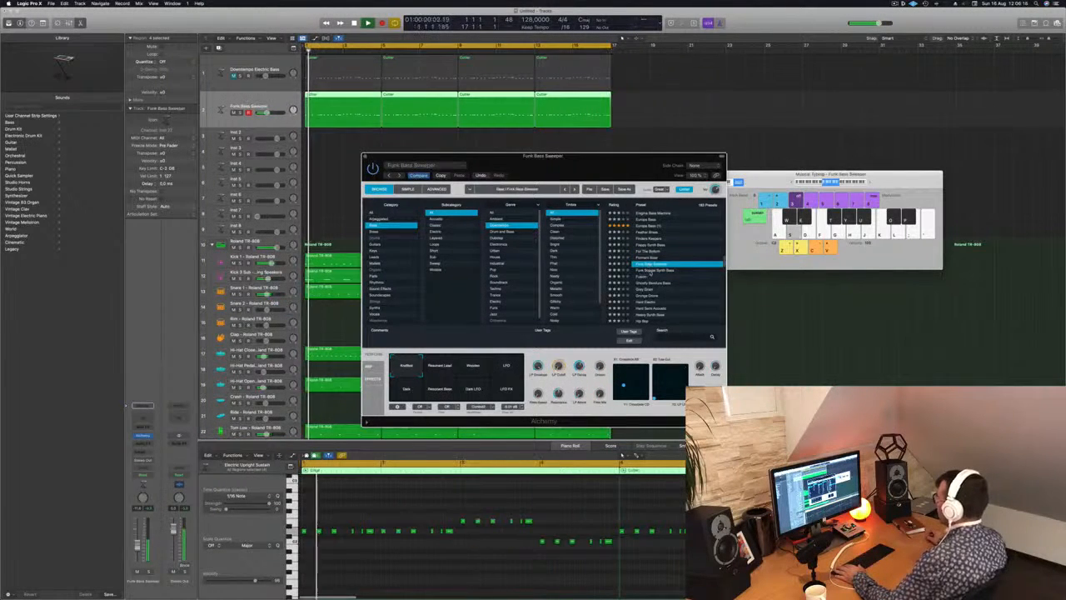
# Load Funk Boogie Synth Bass on the duplicate bass track, compare it with the original bass briefly unmuted, and close Alchemy.
pyautogui.click(653, 271)
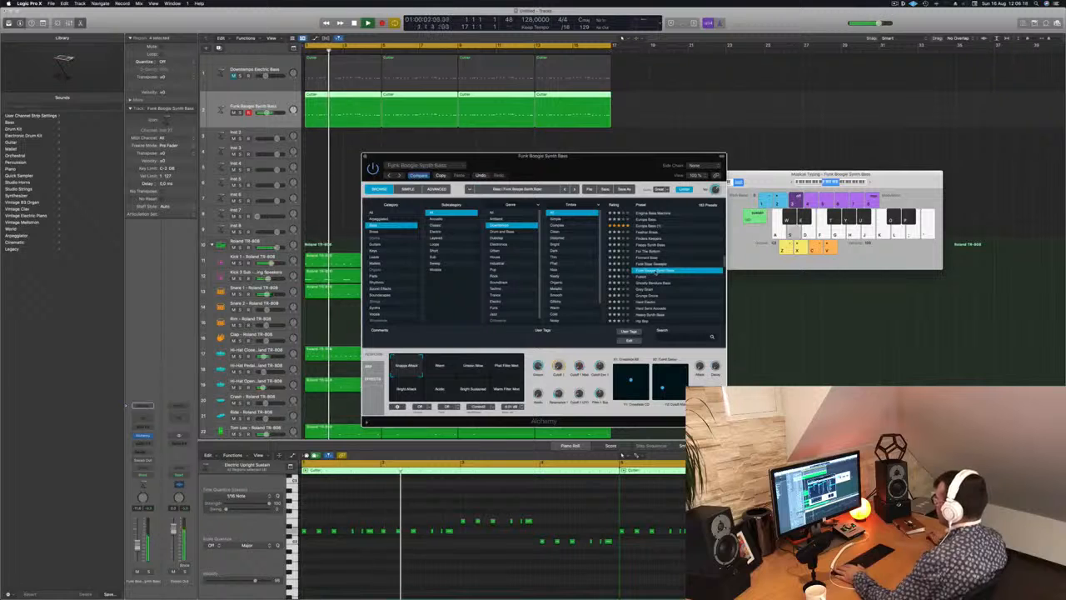
pyautogui.moveTo(620, 168); pyautogui.dragTo(709, 209)
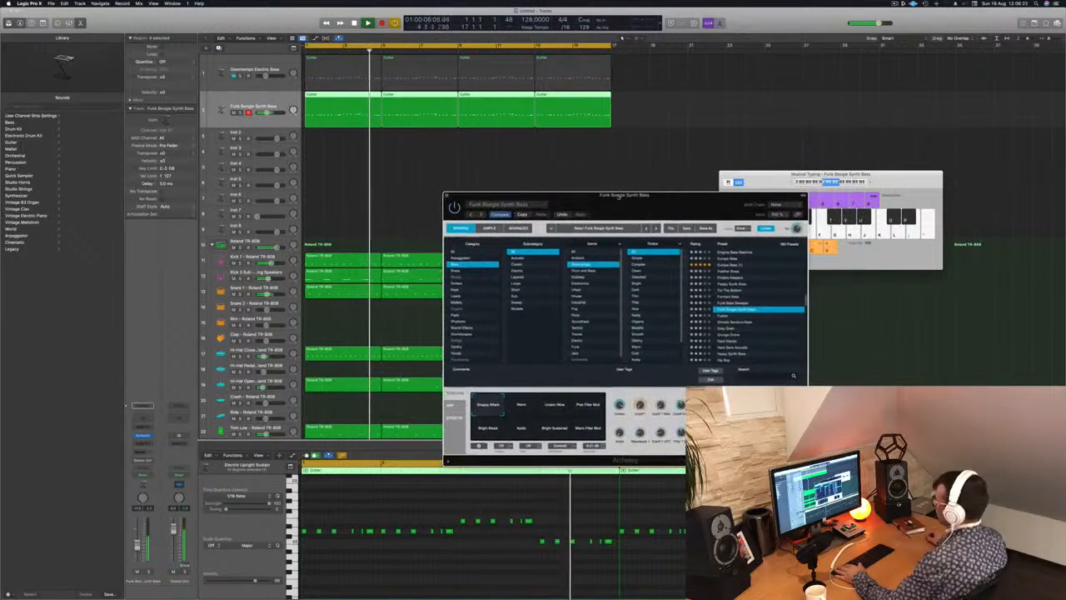
pyautogui.click(235, 76)
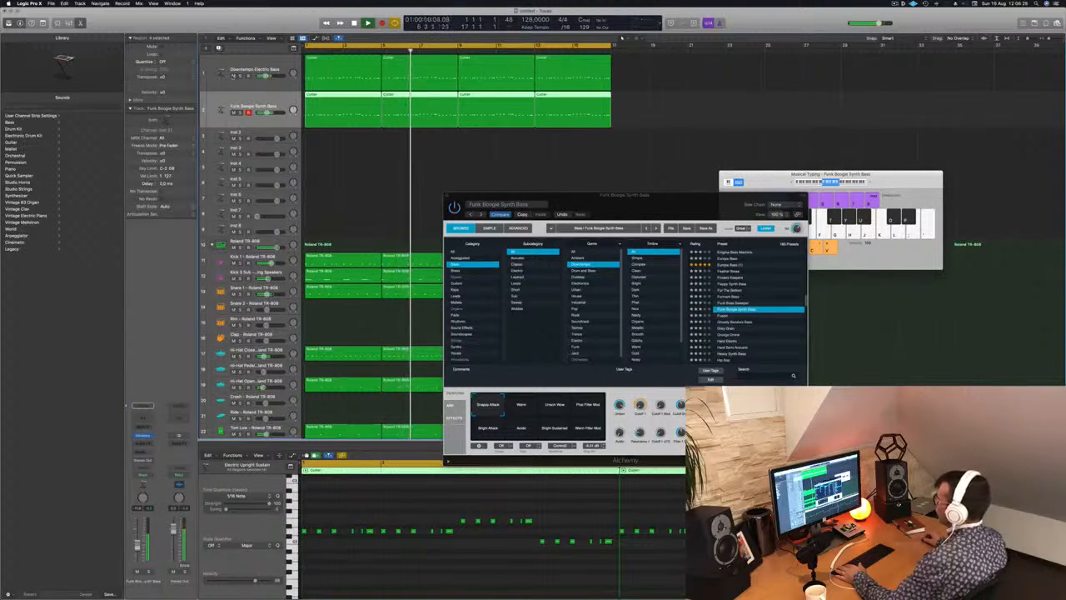
pyautogui.click(235, 76)
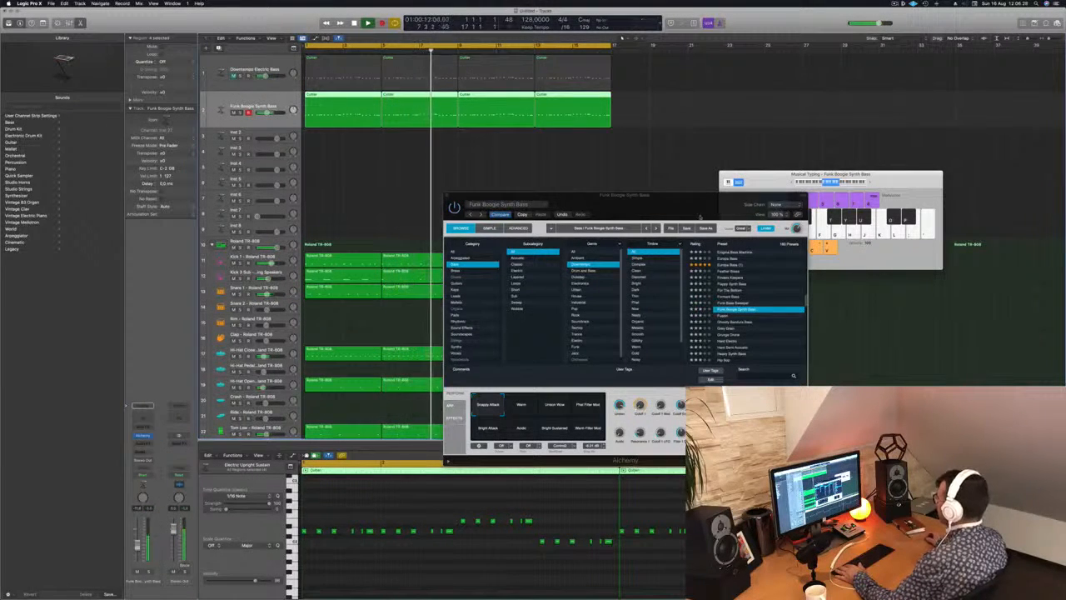
pyautogui.moveTo(686, 206); pyautogui.dragTo(716, 183)
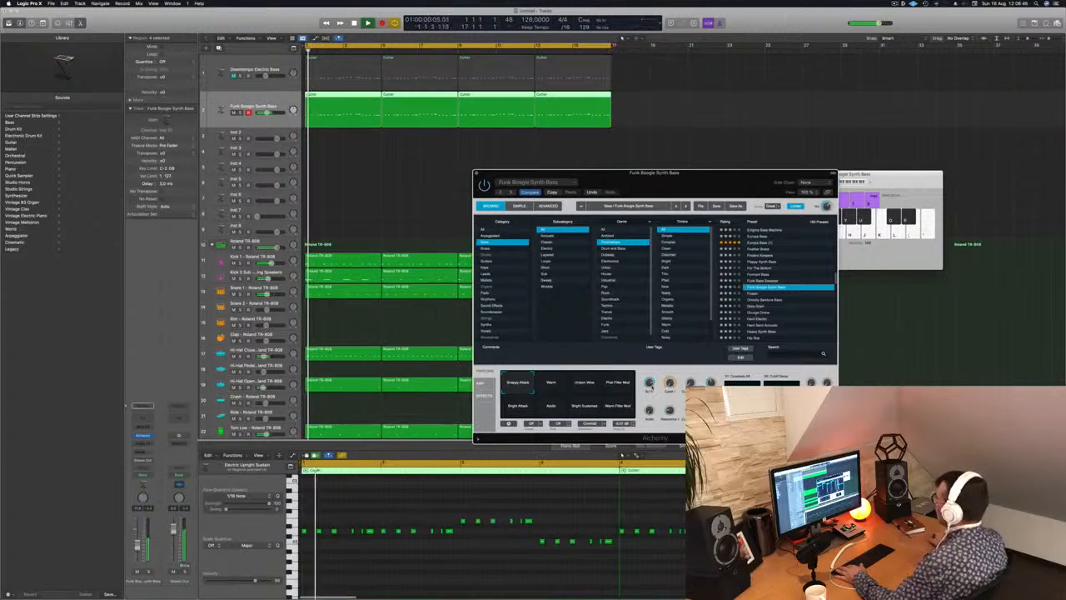
pyautogui.press('super+w')
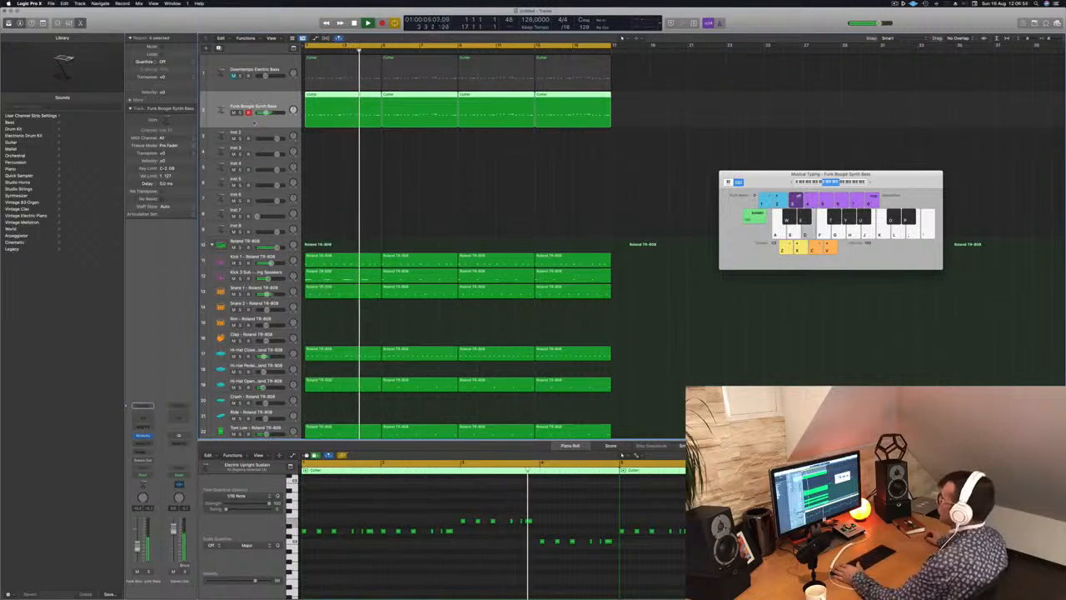
pyautogui.press('a')
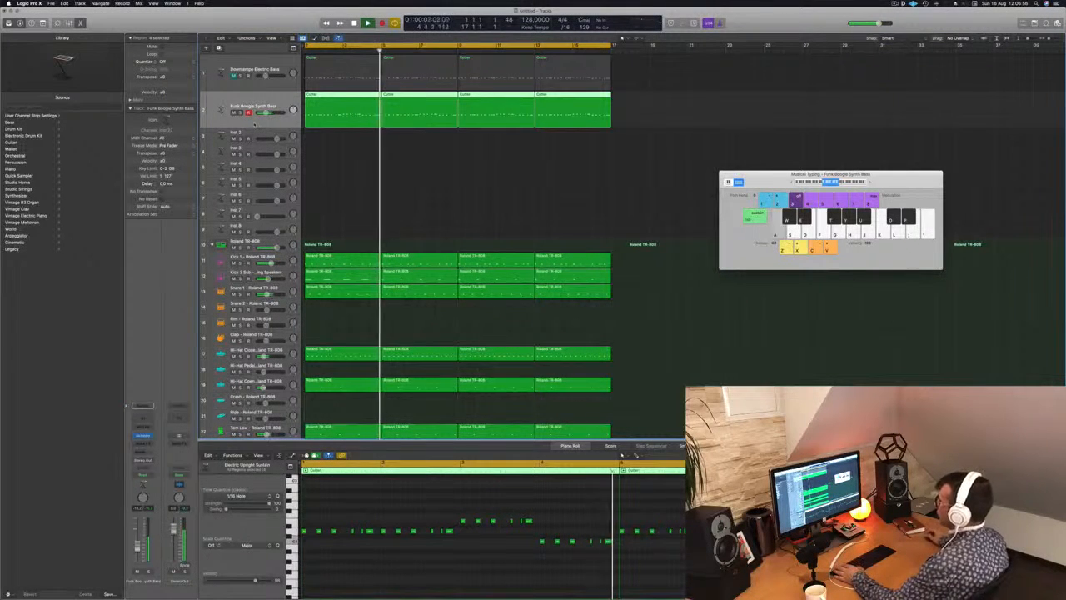
# Select the empty Inst 2 track, return the song to the start, and open the track's Alchemy instrument.
pyautogui.click(260, 136)
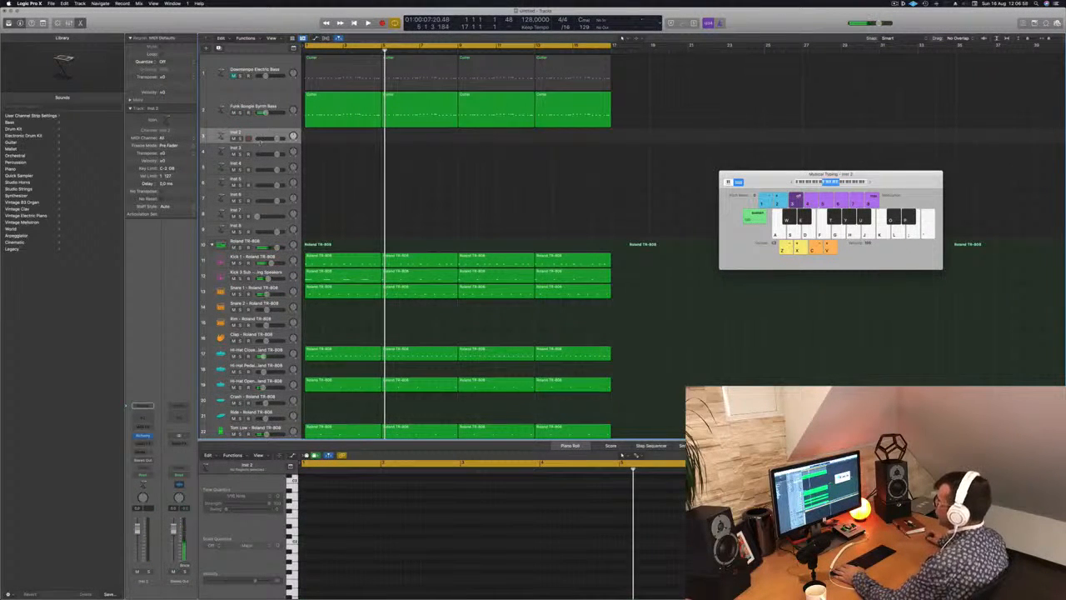
pyautogui.click(318, 116)
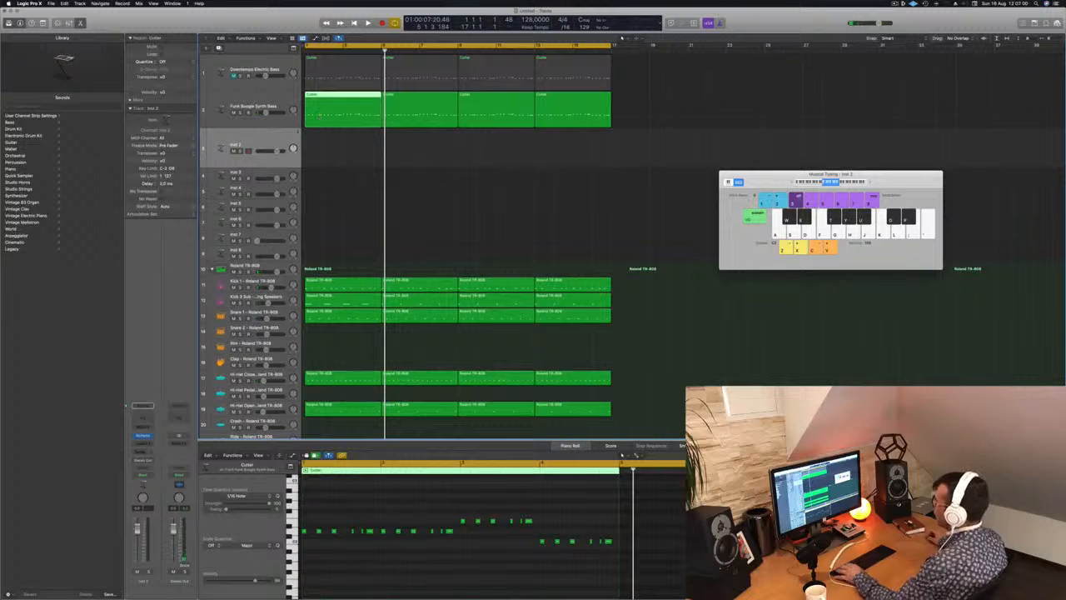
pyautogui.press('Return')
pyautogui.press('space')
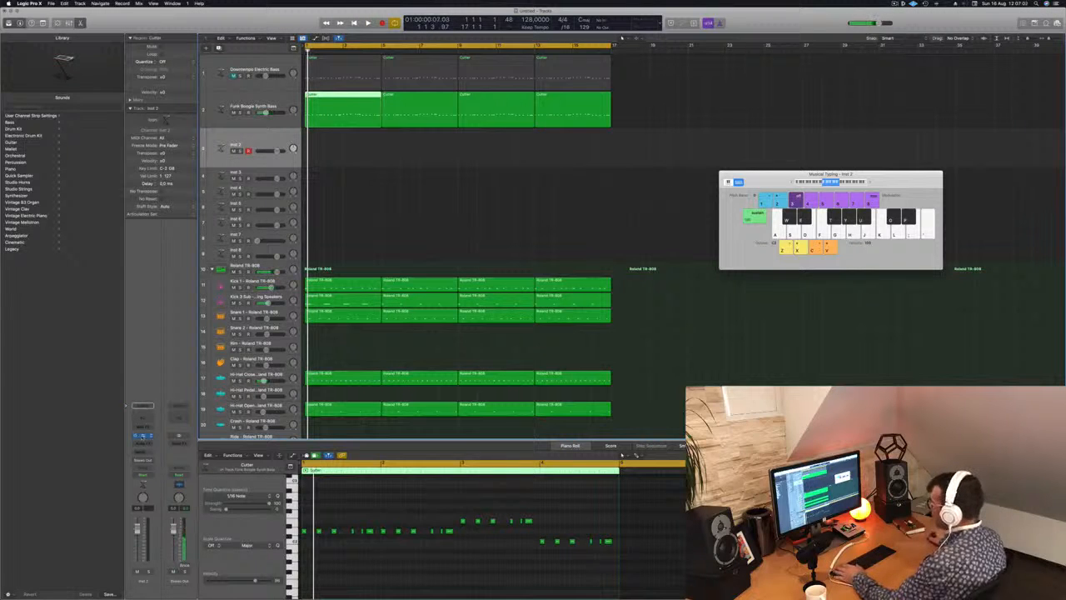
pyautogui.click(142, 435)
pyautogui.moveTo(506, 103); pyautogui.dragTo(605, 198)
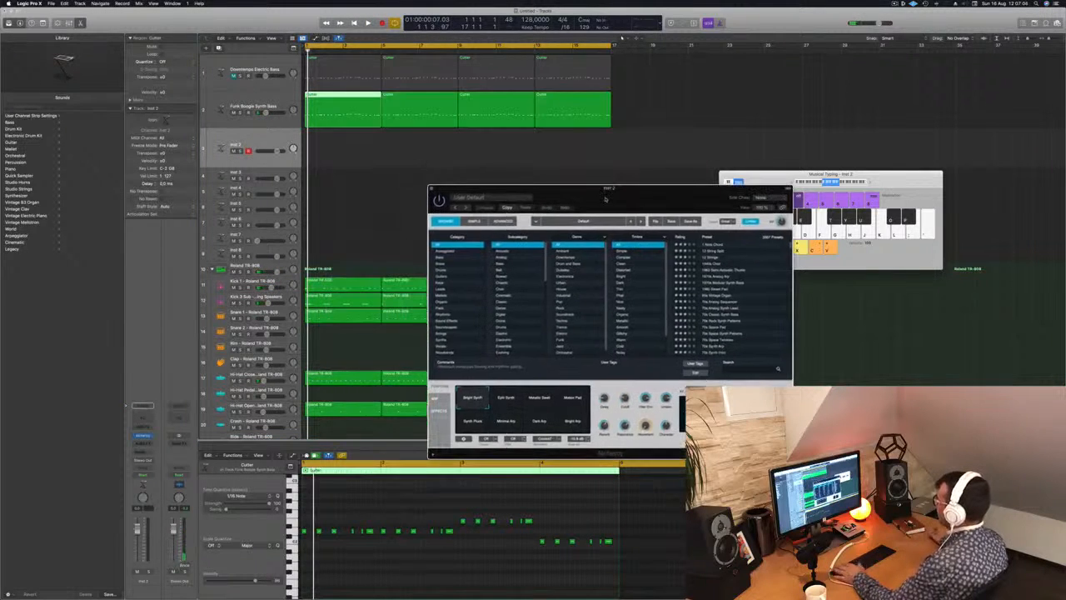
# Filter Alchemy to the Pads category, load the Alone preset, lower the Musical Typing range, and try the pad over playback.
pyautogui.click(455, 308)
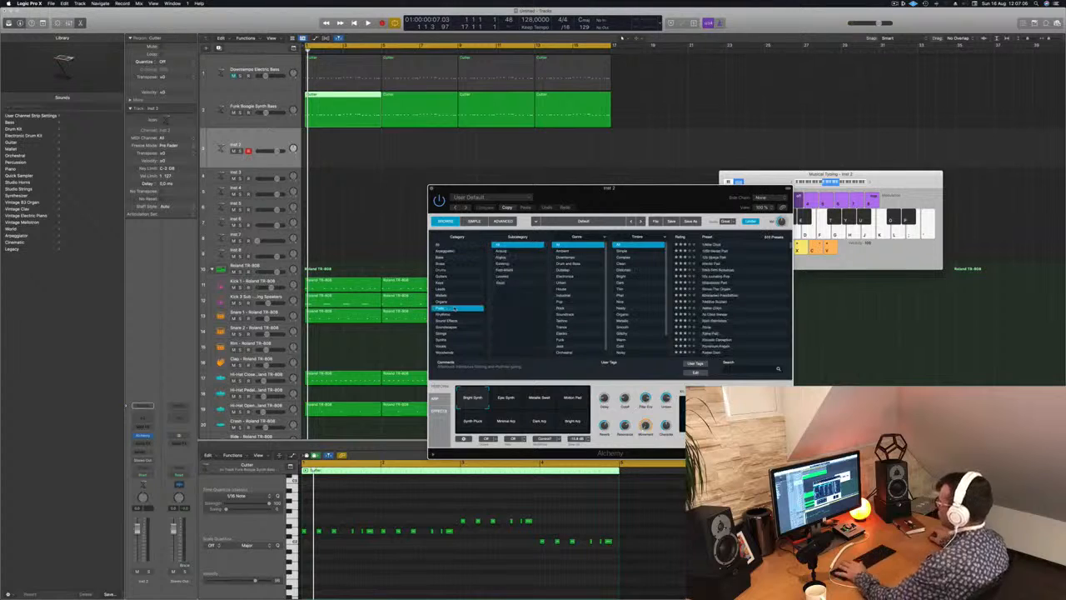
pyautogui.moveTo(642, 191); pyautogui.dragTo(634, 192)
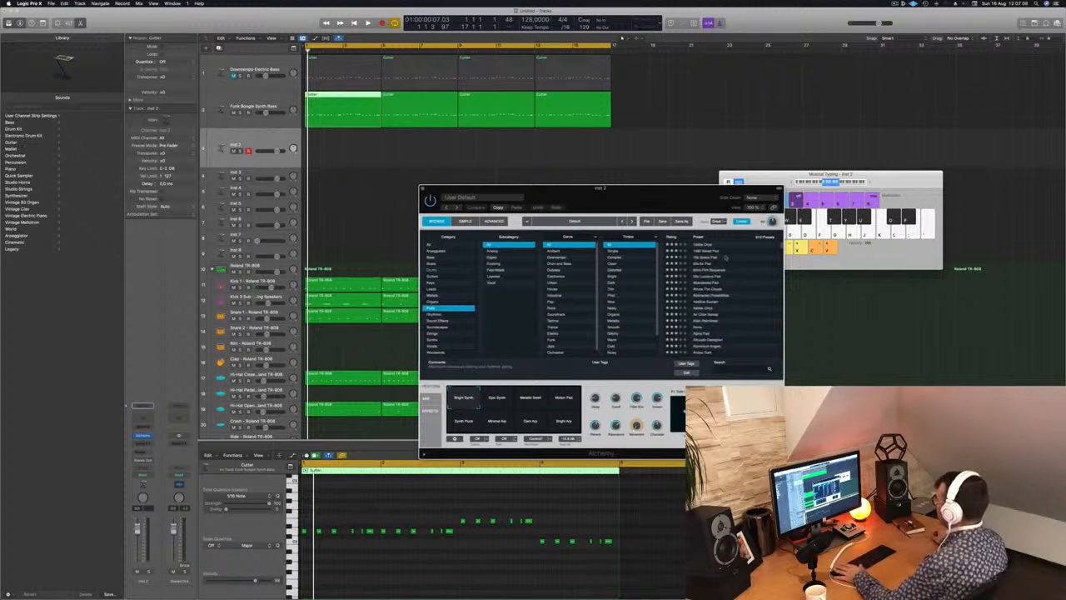
pyautogui.scroll(-3, 749, 292)
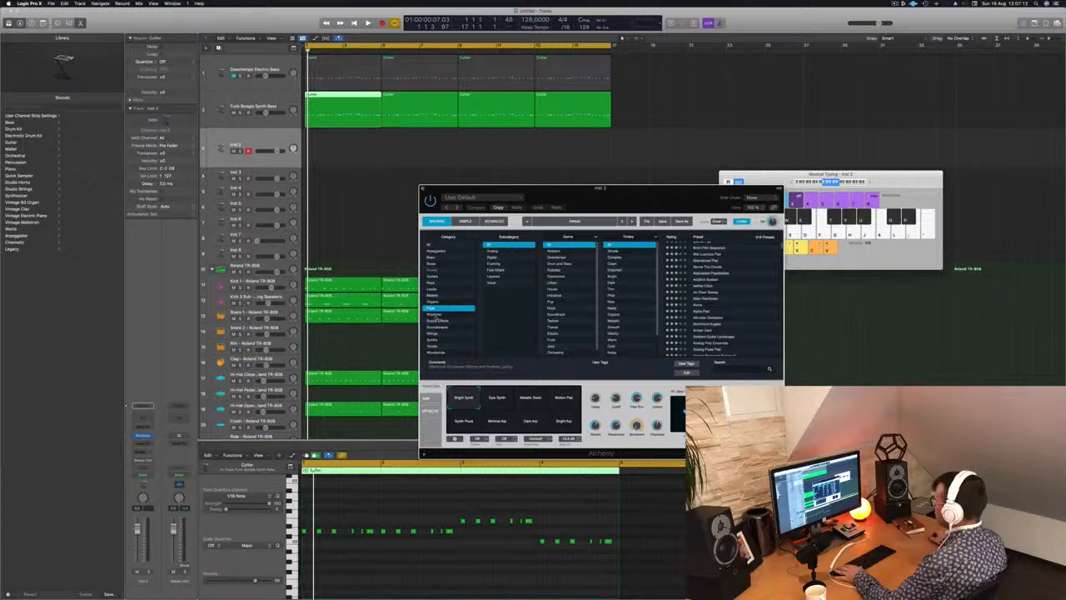
pyautogui.scroll(-2, 705, 301)
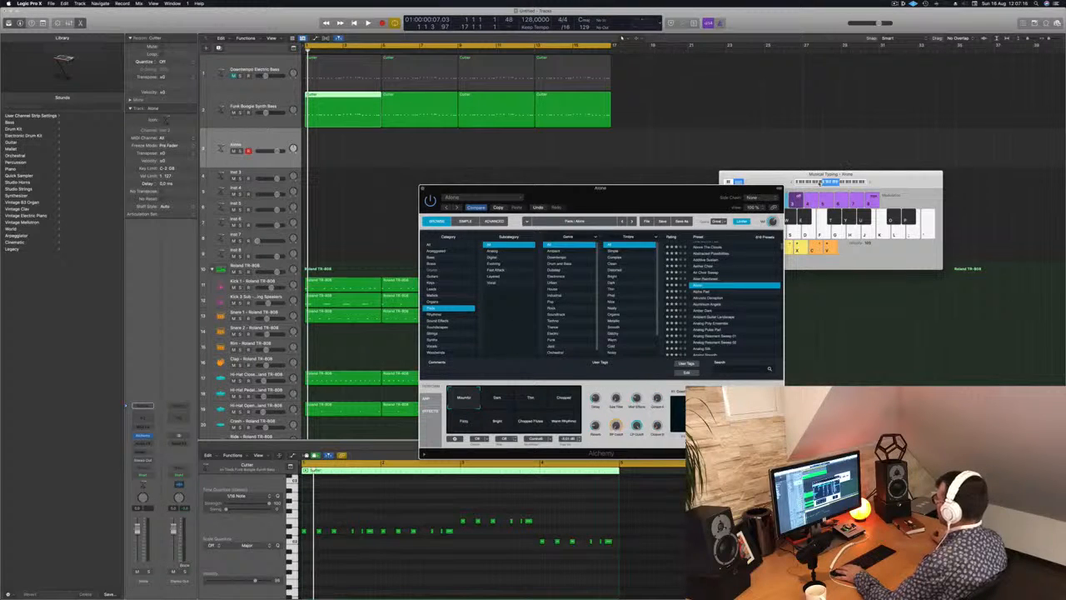
pyautogui.click(819, 182)
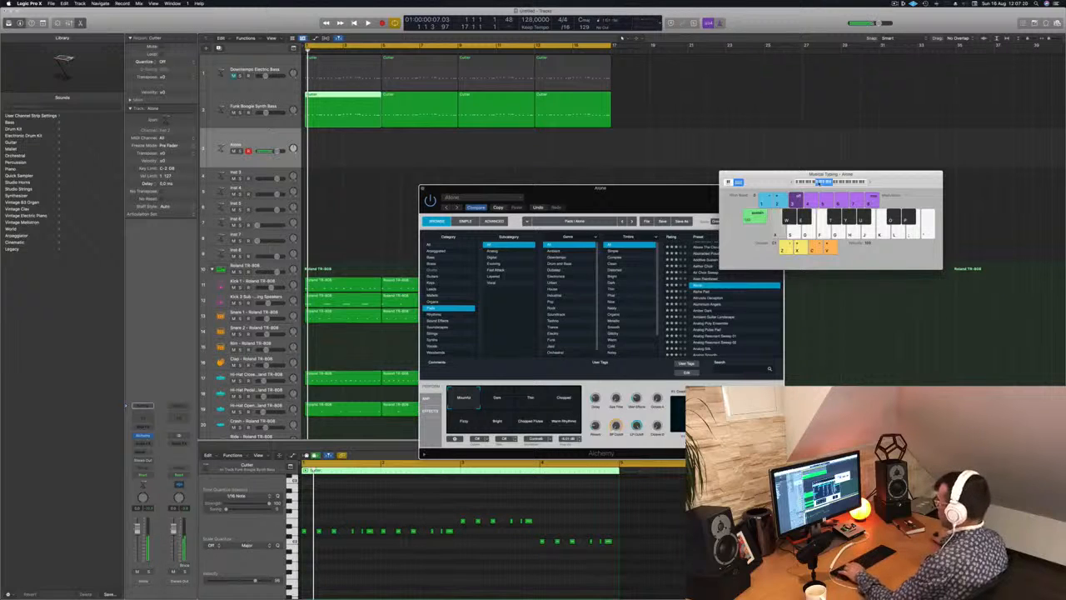
pyautogui.press('space')
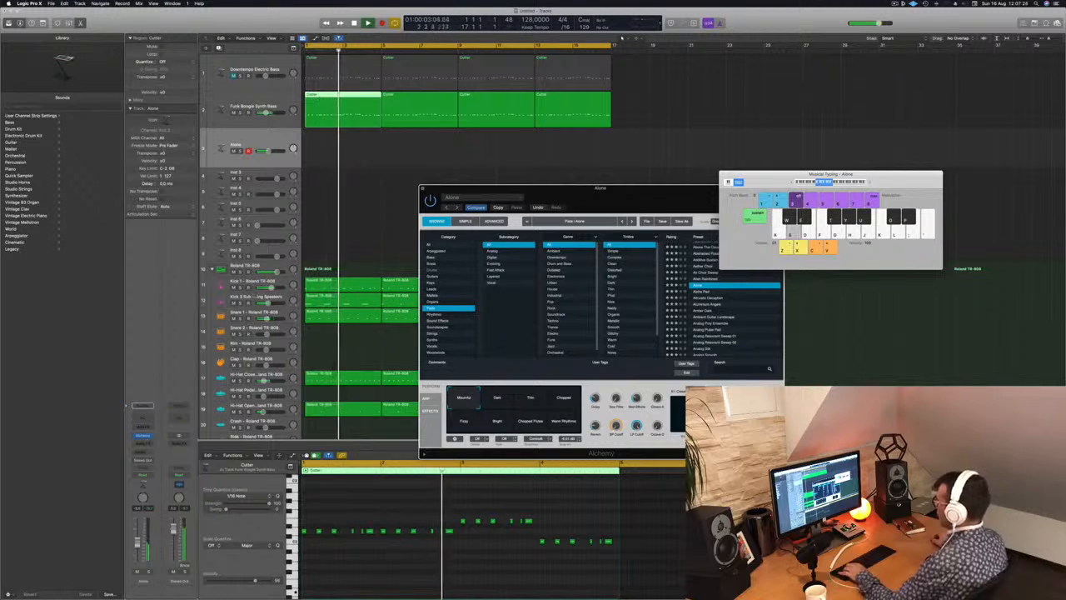
pyautogui.press('a')
# Audition the Alpha Pad, Altruistic Deception, Amber Dark and Ambient Guitar Landscape pads over the playing arrangement.
pyautogui.click(701, 294)
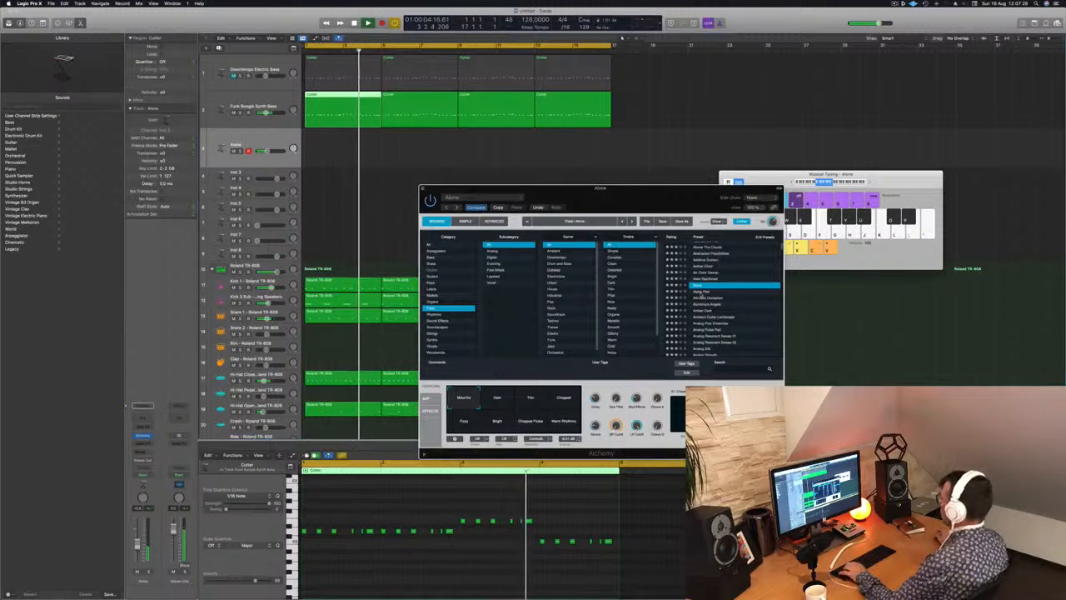
pyautogui.click(701, 293)
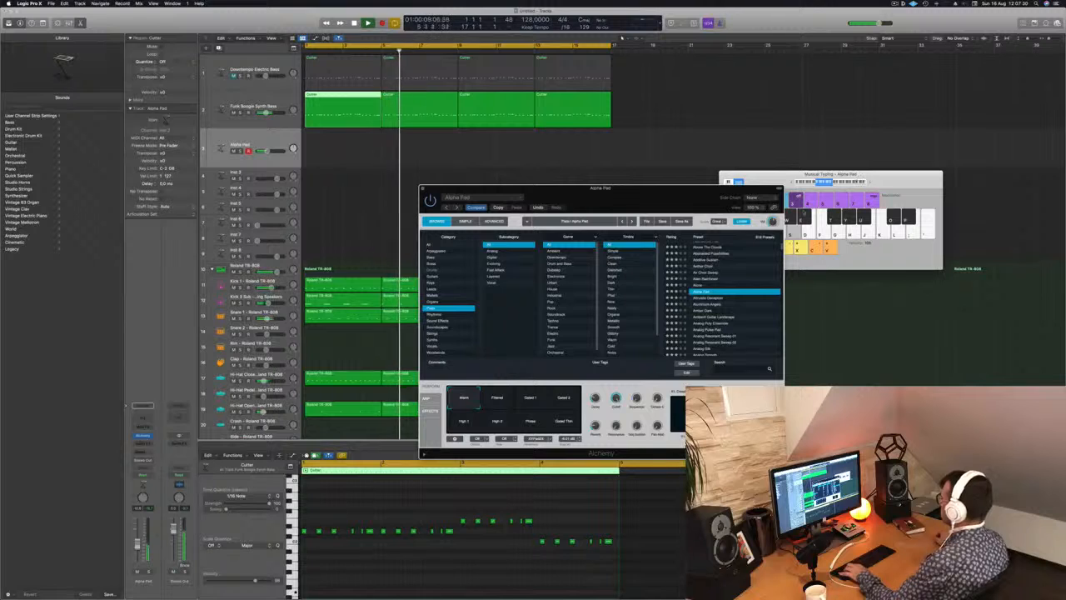
pyautogui.click(714, 298)
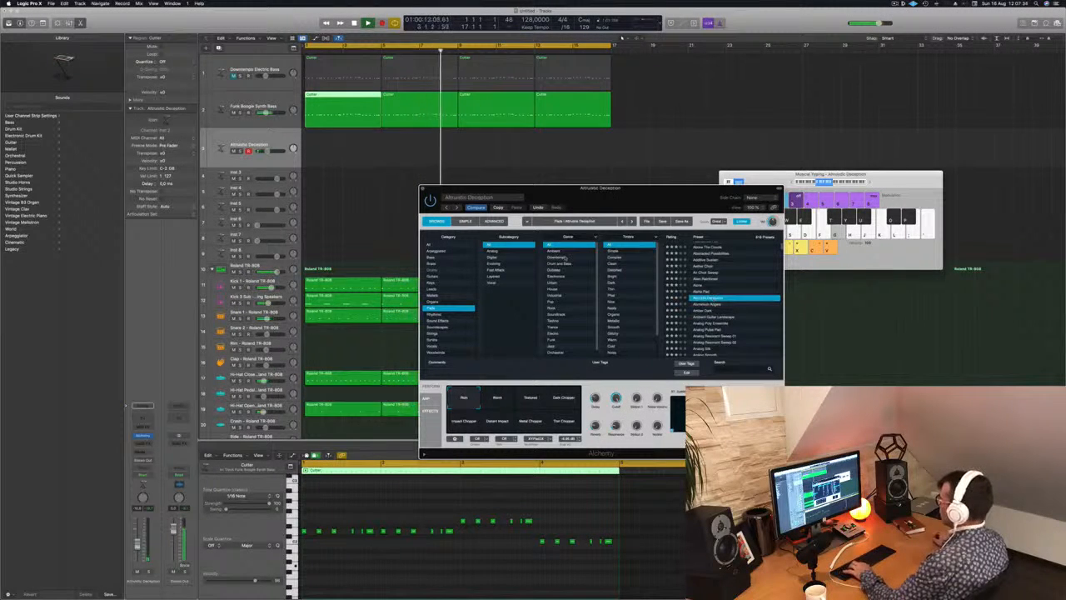
pyautogui.moveTo(661, 195); pyautogui.dragTo(811, 246)
pyautogui.scroll(-3, 859, 337)
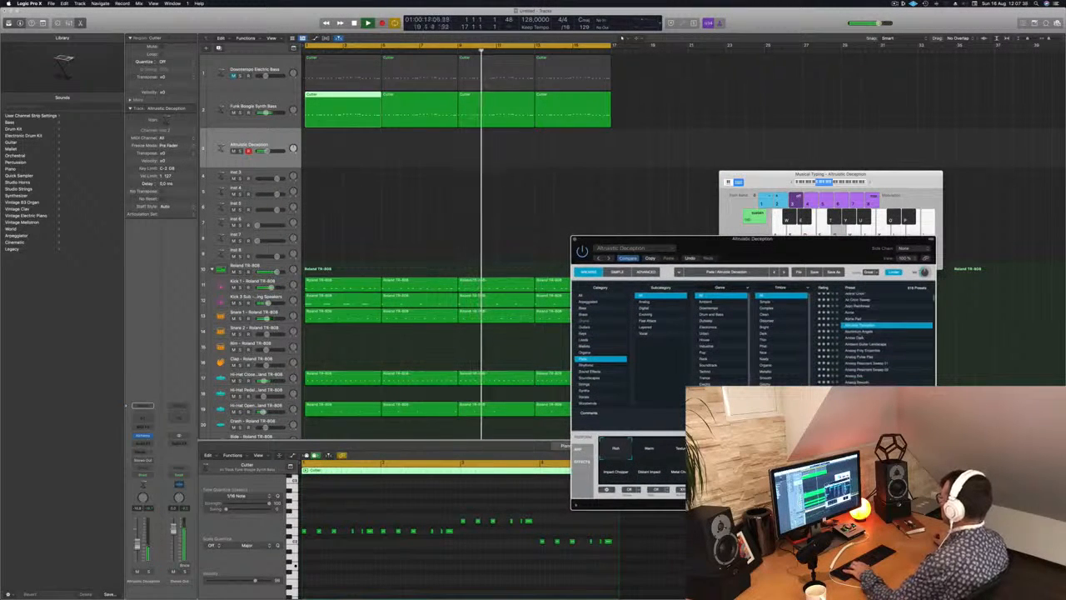
pyautogui.click(858, 338)
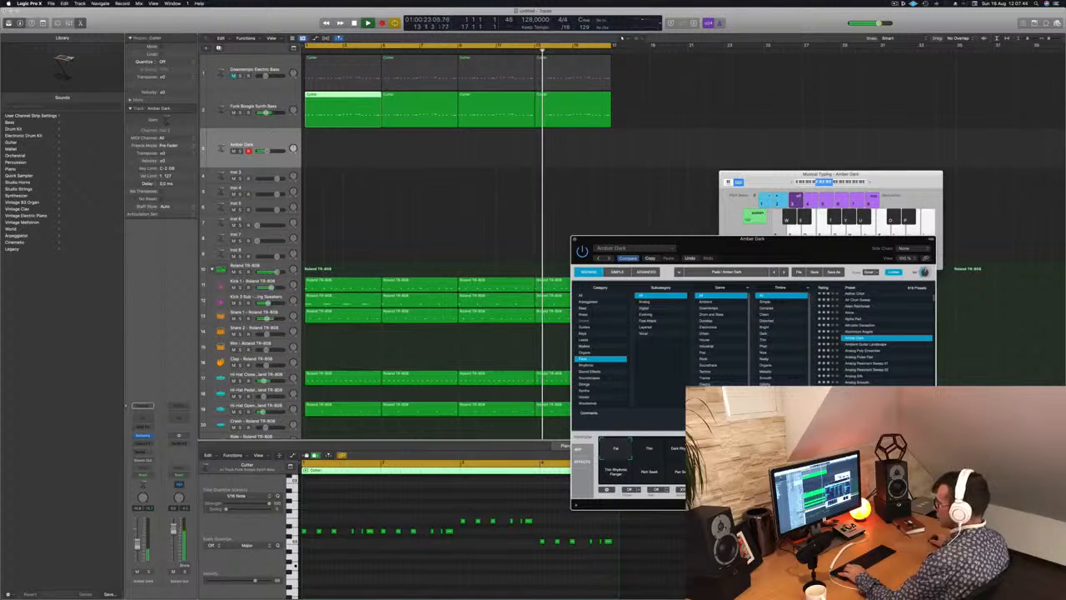
pyautogui.click(872, 345)
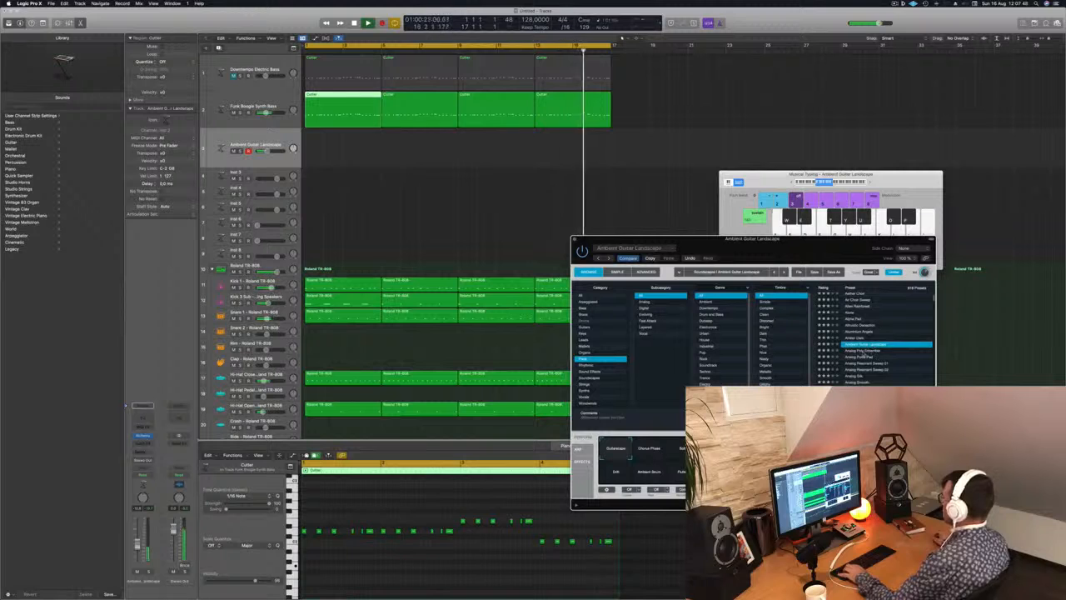
# Load the Analog Poly Ensemble pad preset and raise its track volume slightly.
pyautogui.click(866, 351)
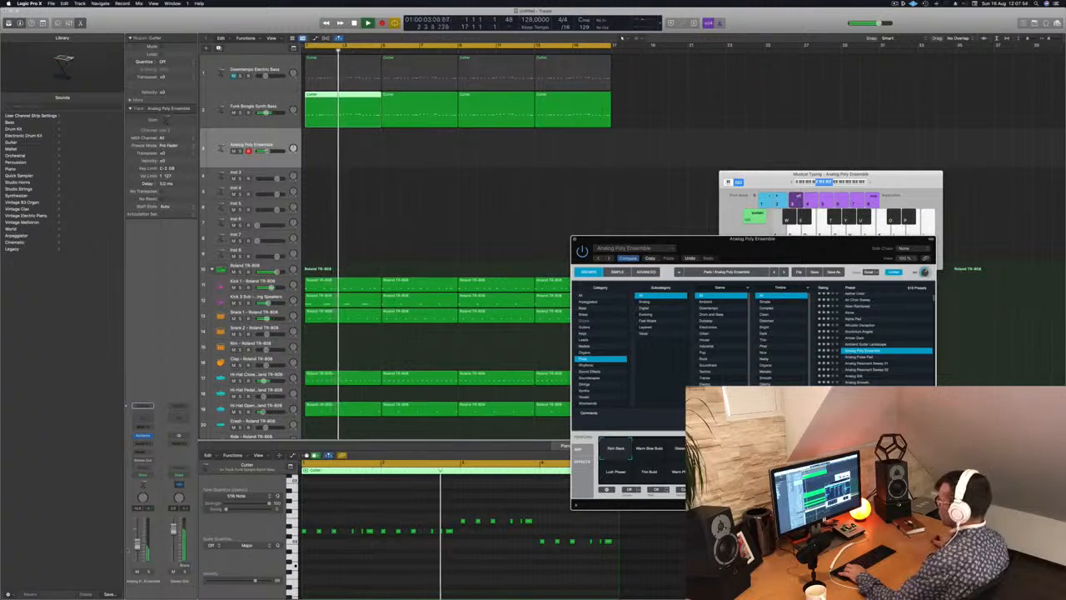
pyautogui.moveTo(267, 150); pyautogui.dragTo(271, 151)
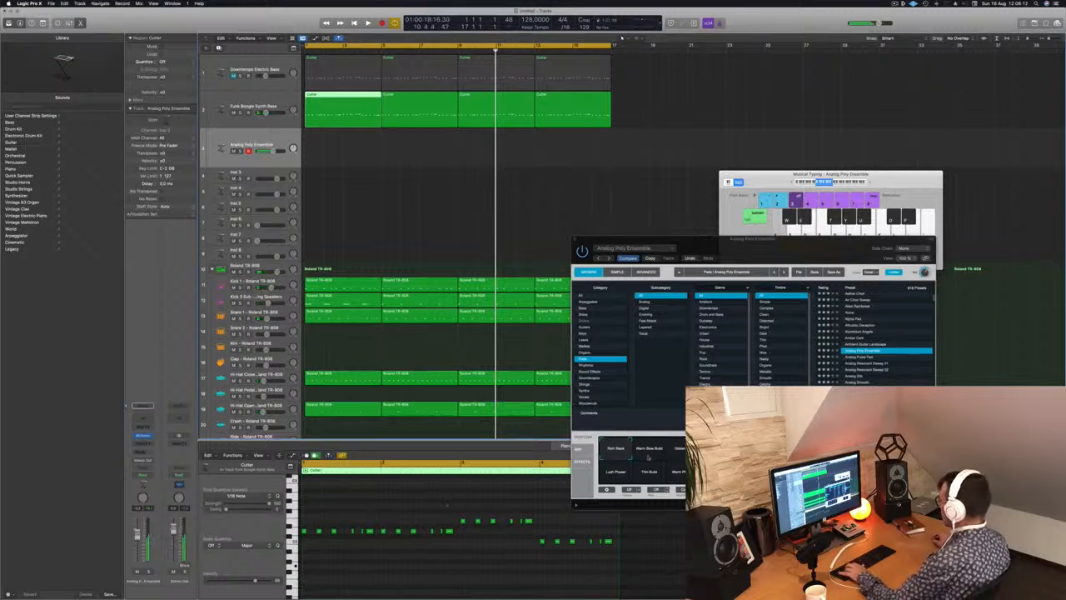
pyautogui.click(752, 239)
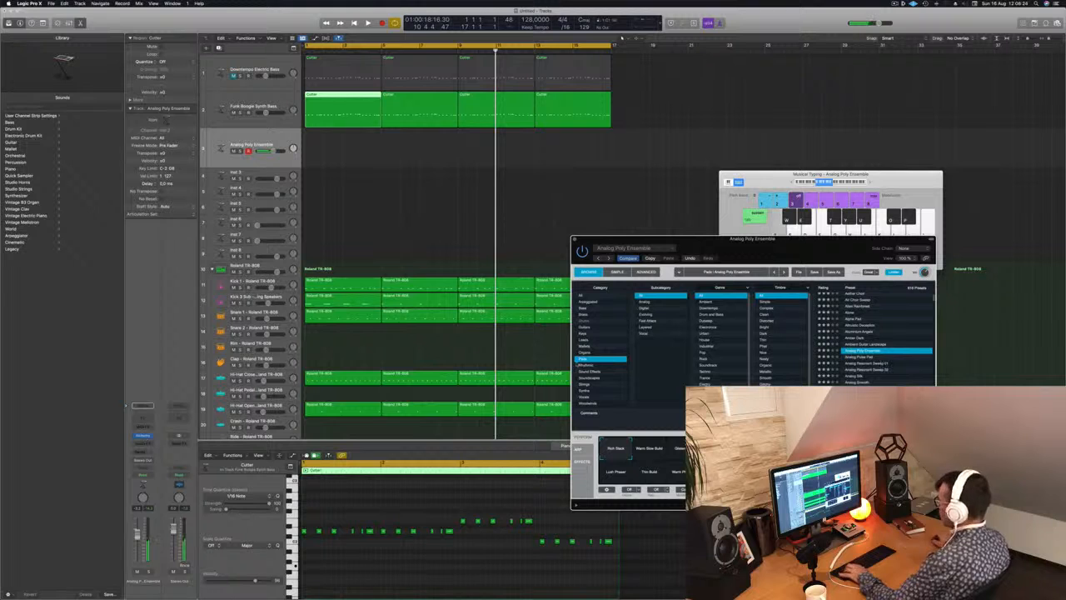
pyautogui.press('r')
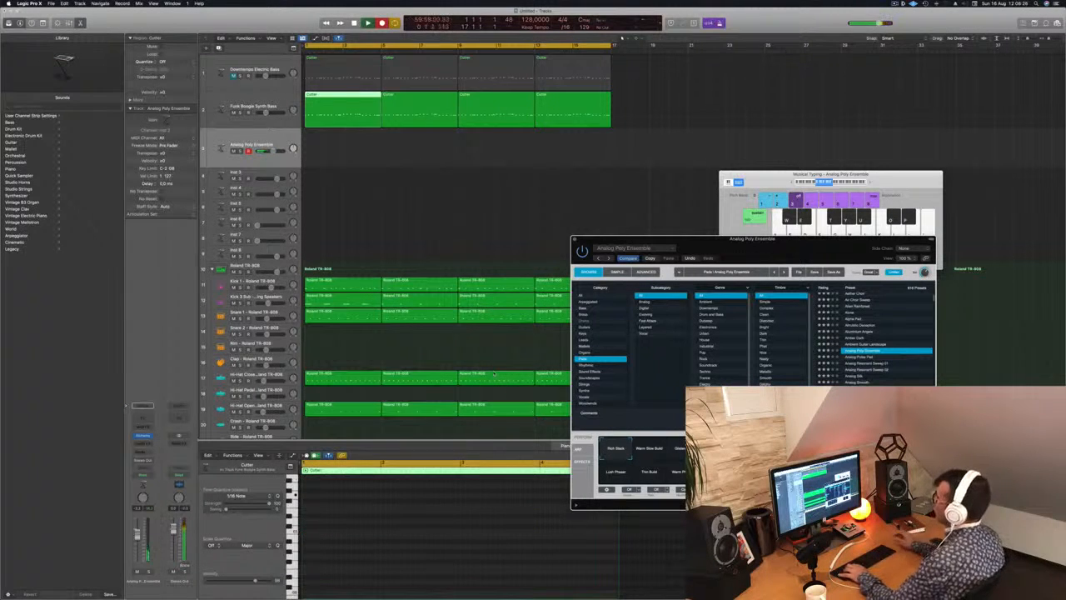
pyautogui.press('a')
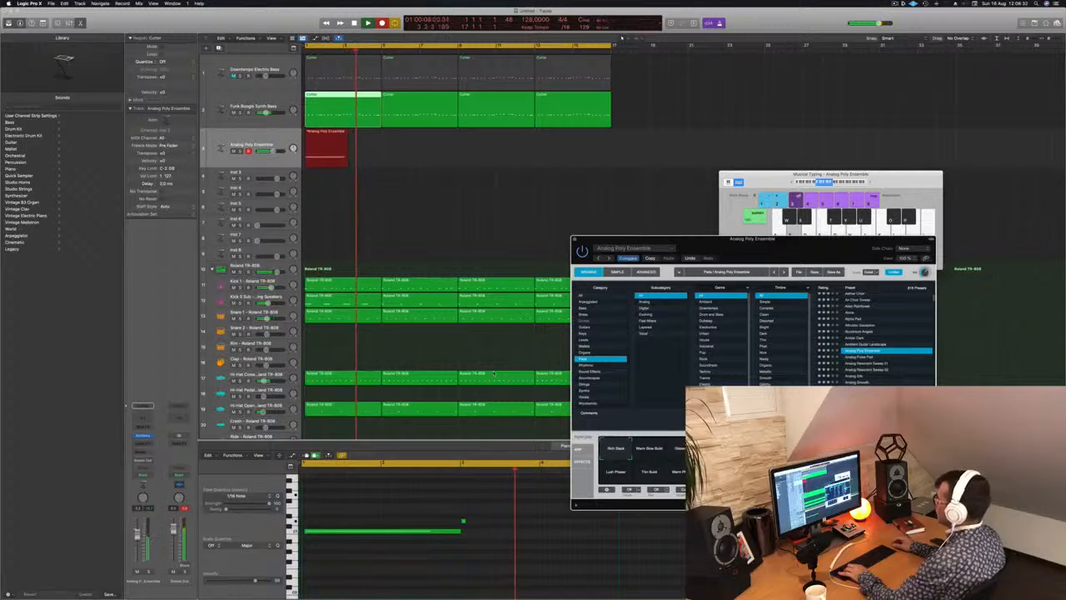
pyautogui.press('d')
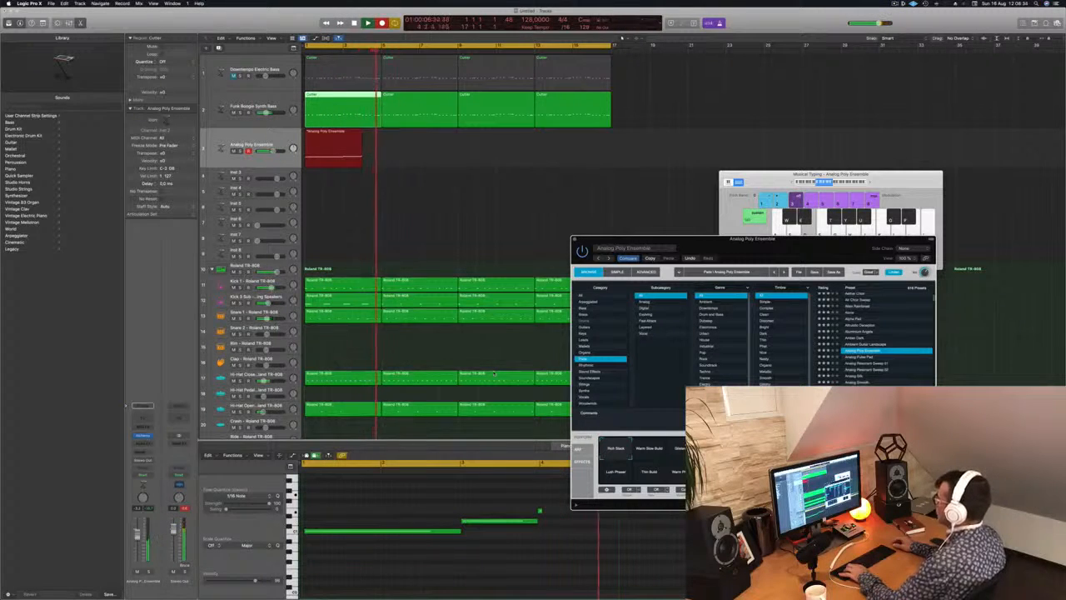
pyautogui.press('space')
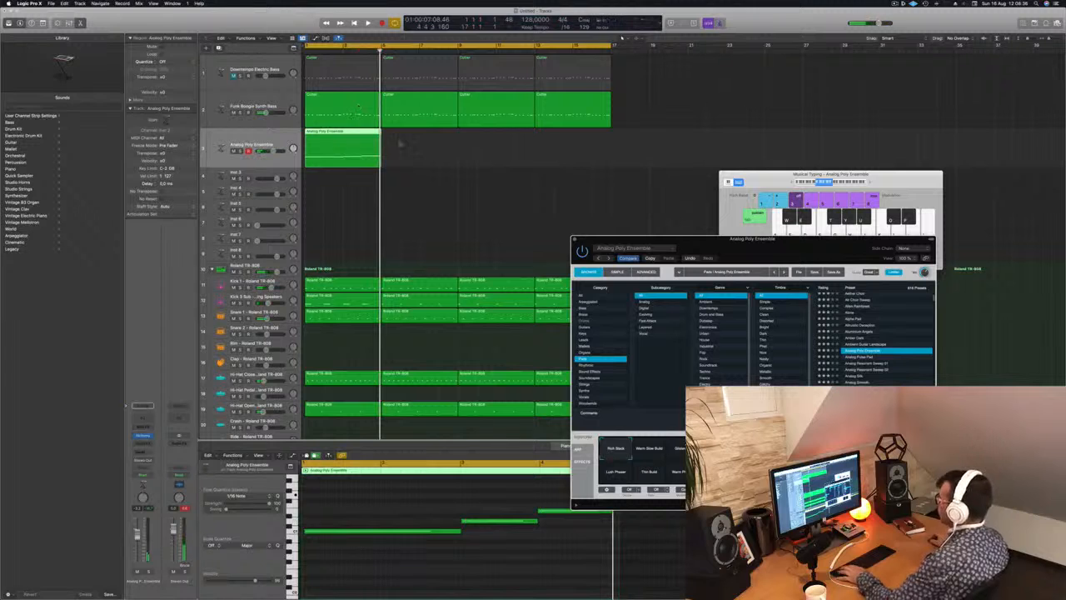
pyautogui.moveTo(400, 143); pyautogui.dragTo(361, 152)
pyautogui.press('Delete')
# Copy the first Funk Boogie Synth Bass region onto the Analog Poly Ensemble track and delete the repeated notes, keeping one per pitch.
pyautogui.click(347, 103)
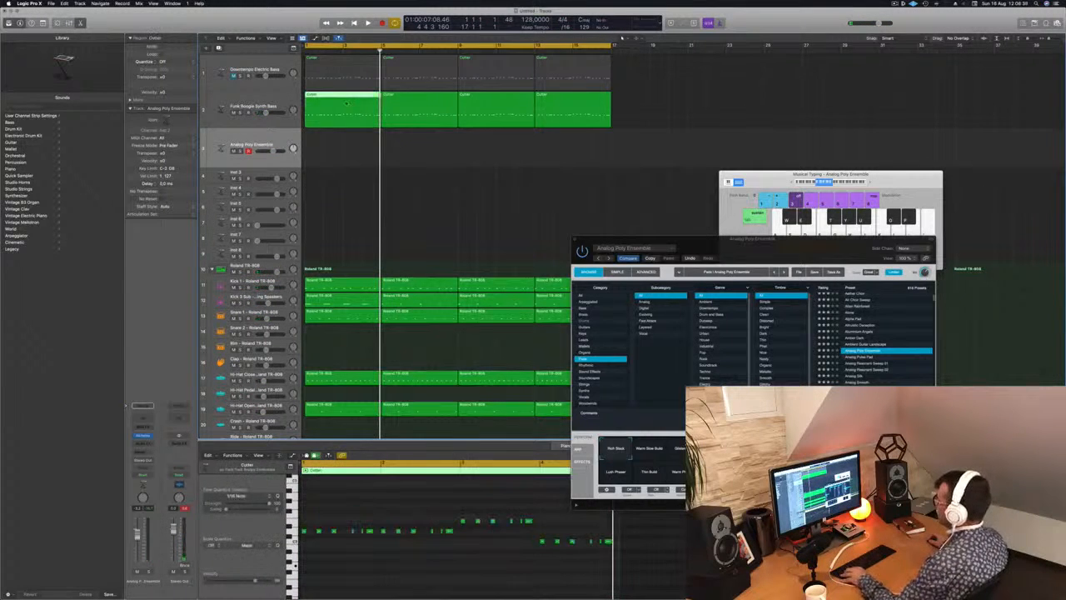
pyautogui.moveTo(347, 103); pyautogui.dragTo(341, 146)
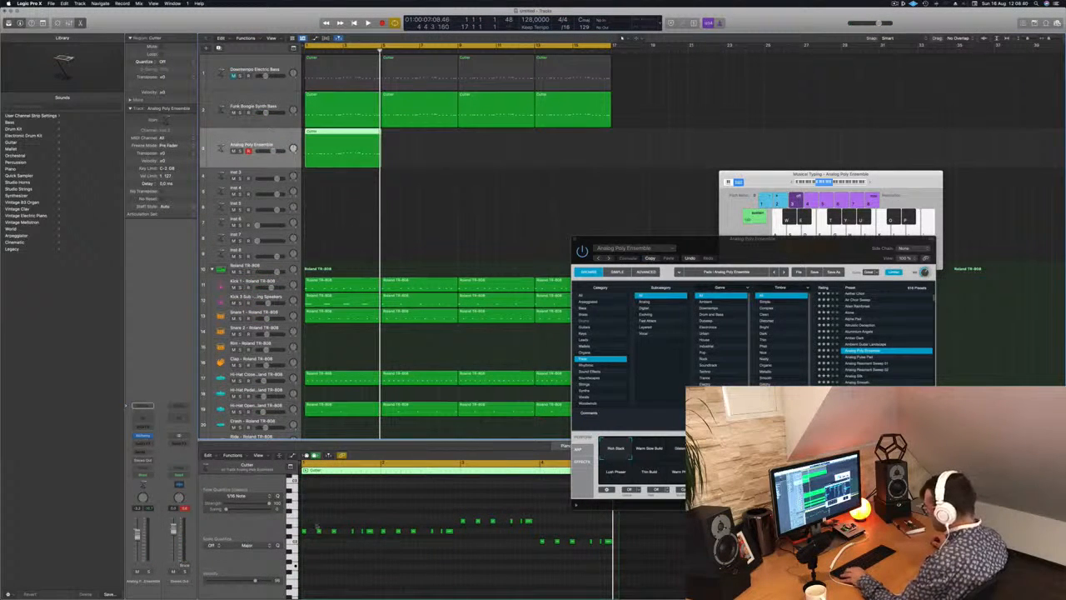
pyautogui.moveTo(317, 528); pyautogui.dragTo(396, 541)
pyautogui.press('Delete')
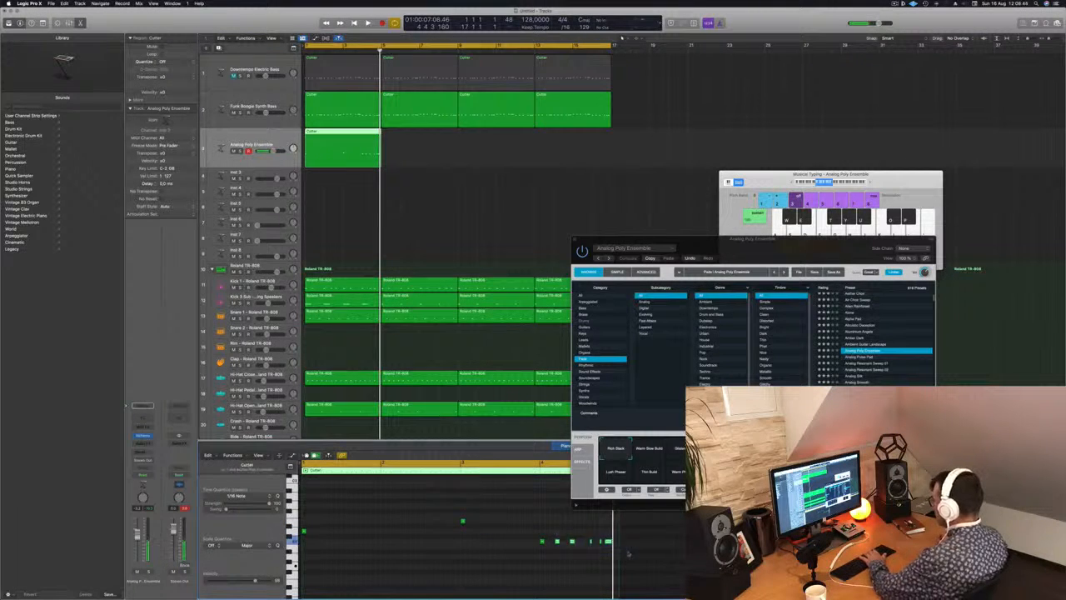
# Lengthen the remaining pad notes so each one sustains until the next begins, and play the result.
pyautogui.moveTo(558, 571); pyautogui.dragTo(426, 506)
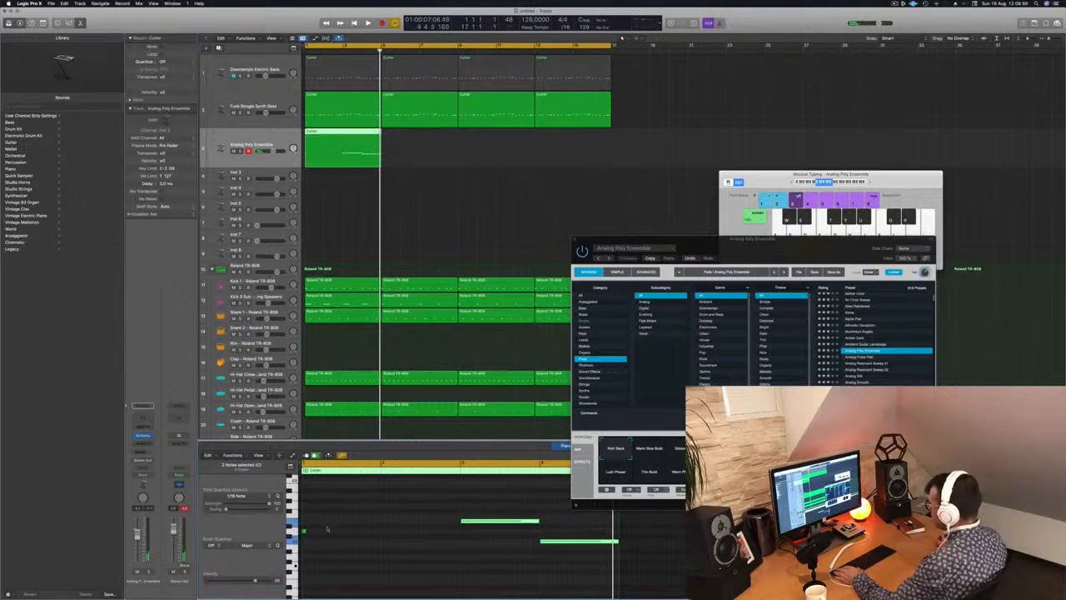
pyautogui.moveTo(304, 530); pyautogui.dragTo(452, 531)
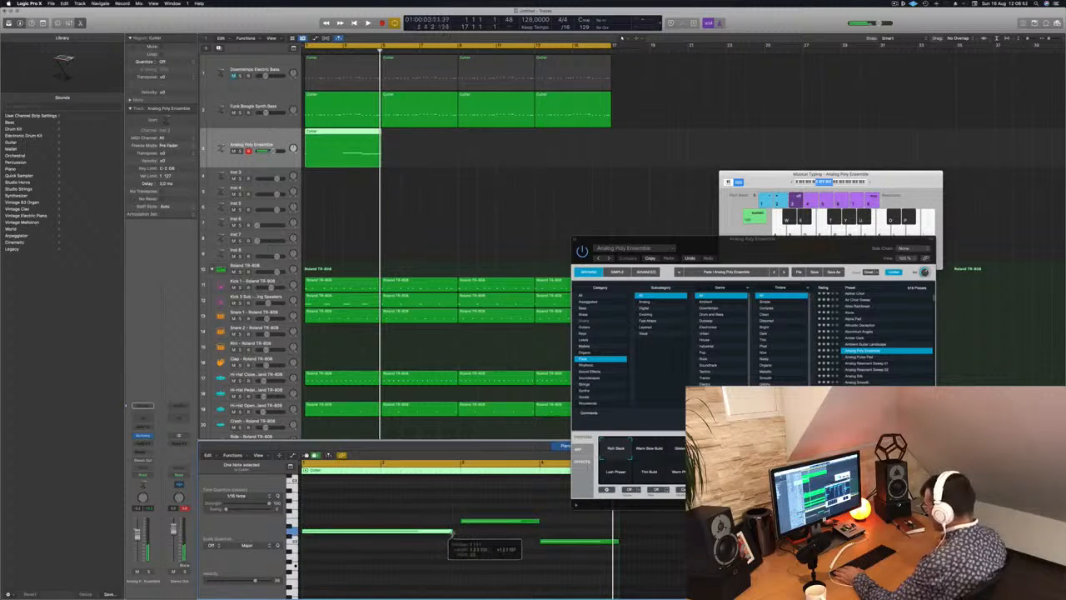
pyautogui.press('space')
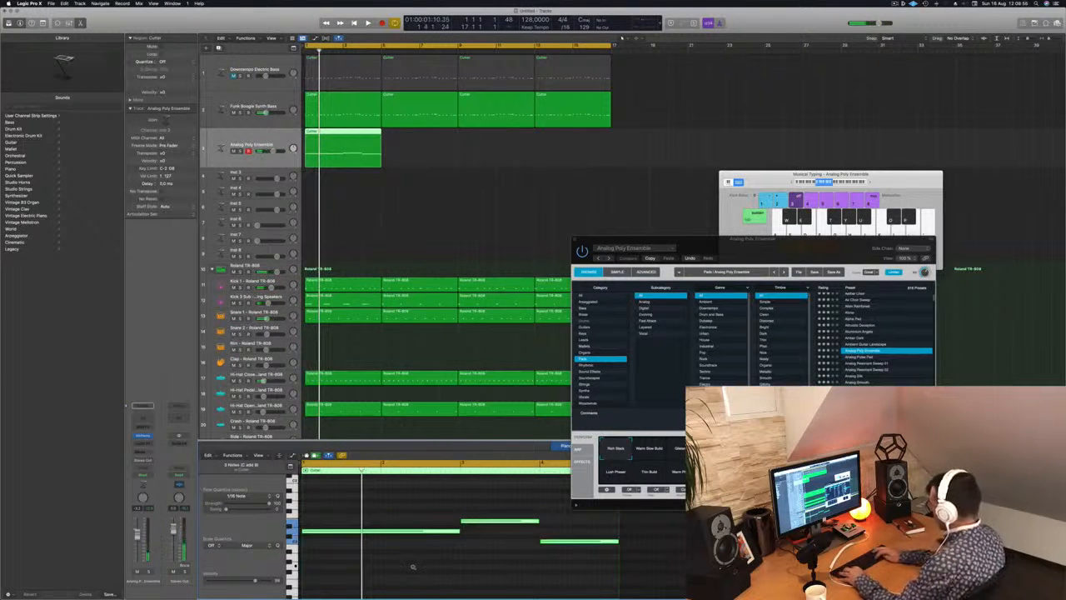
# Transpose the three pad notes down one octave and copy the pad region to fill the sixteen bars.
pyautogui.hotkey('alt', 'shift', 'Down')
pyautogui.press('space')
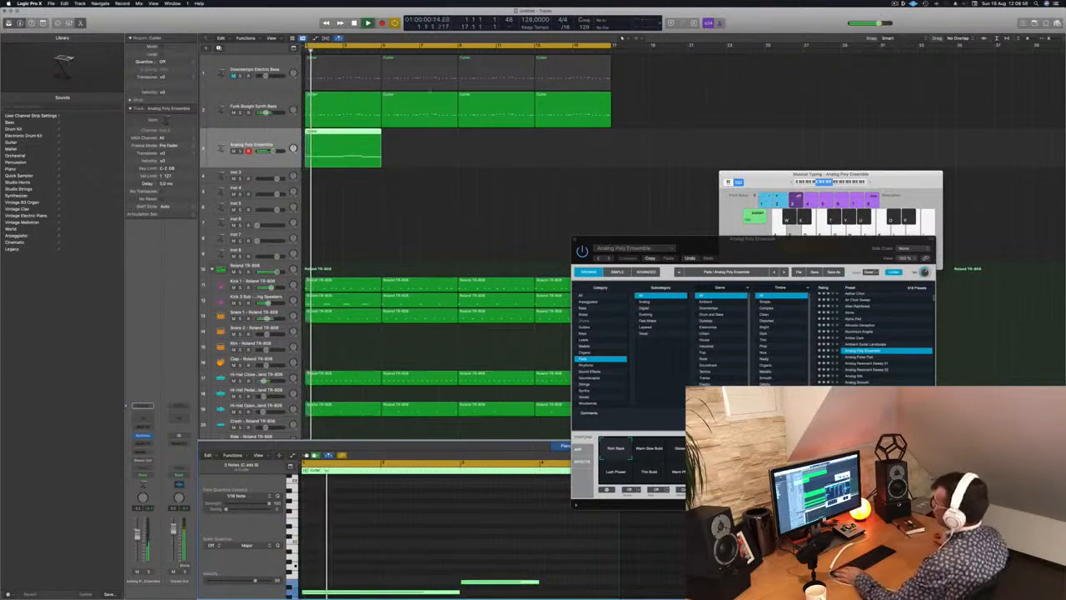
pyautogui.press('Return')
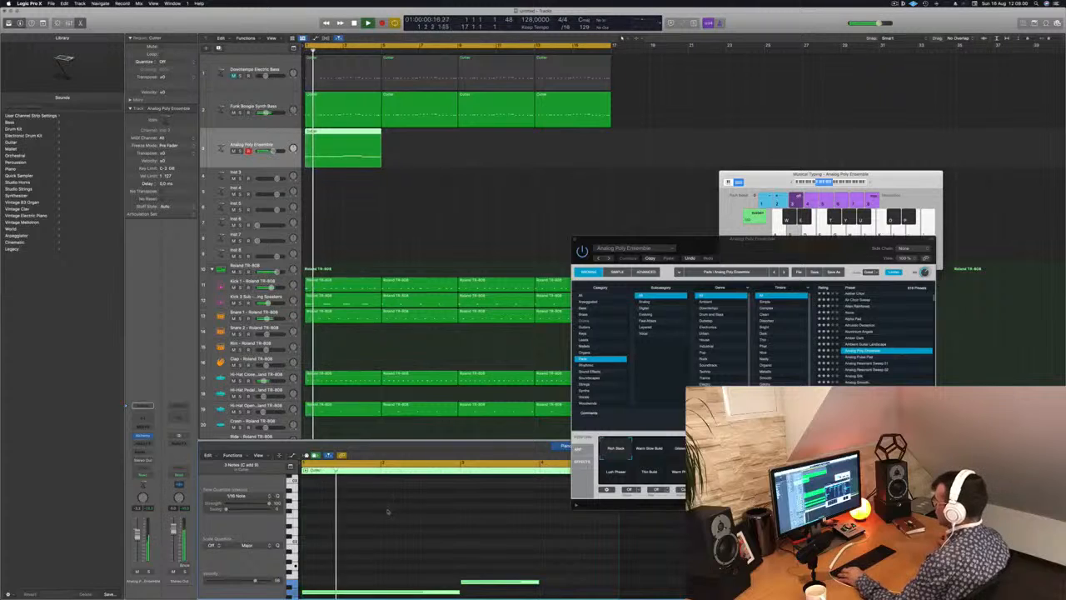
pyautogui.press('super+Left')
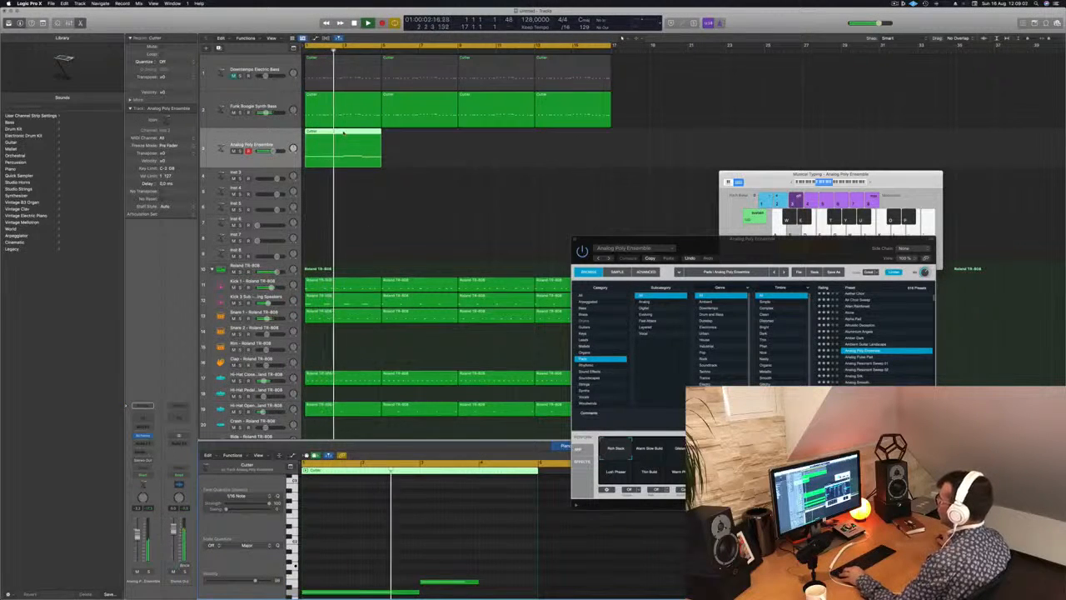
pyautogui.moveTo(357, 140); pyautogui.dragTo(500, 135)
# Audition Alchemy's Glistening, Deep Rhythm, Warm Phaser and Thin Build snapshots over playback, and select Lush Phaser.
pyautogui.moveTo(752, 243); pyautogui.dragTo(561, 218)
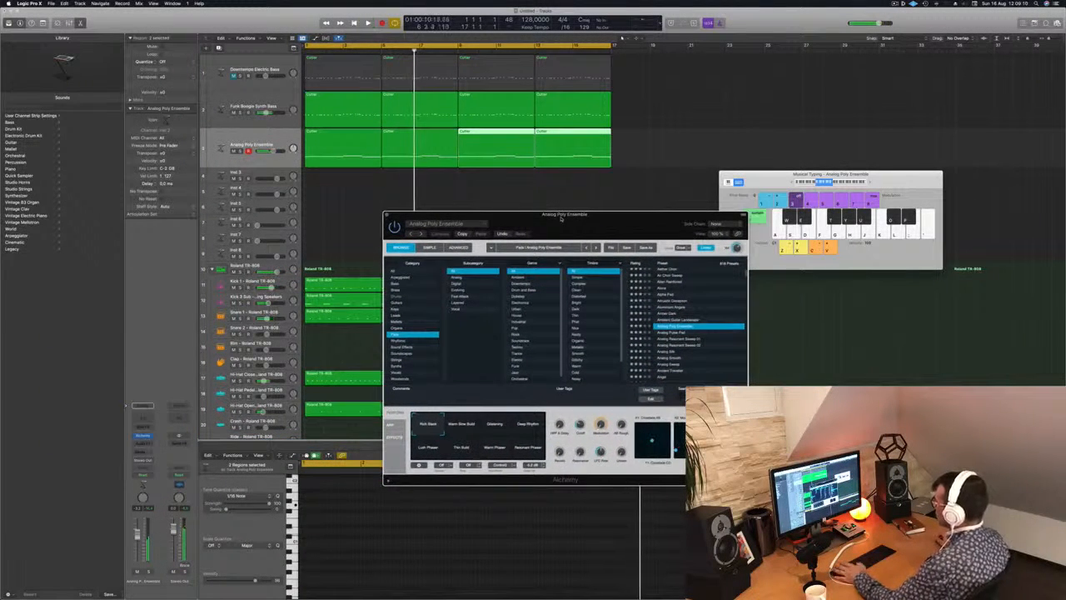
pyautogui.press('space')
pyautogui.click(495, 425)
pyautogui.click(527, 425)
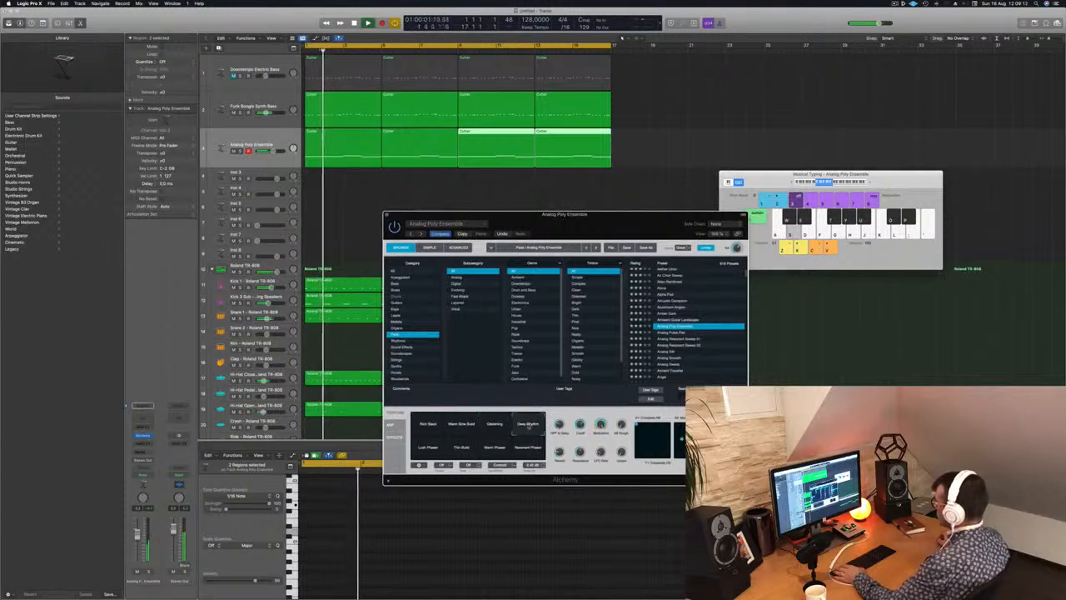
pyautogui.click(495, 448)
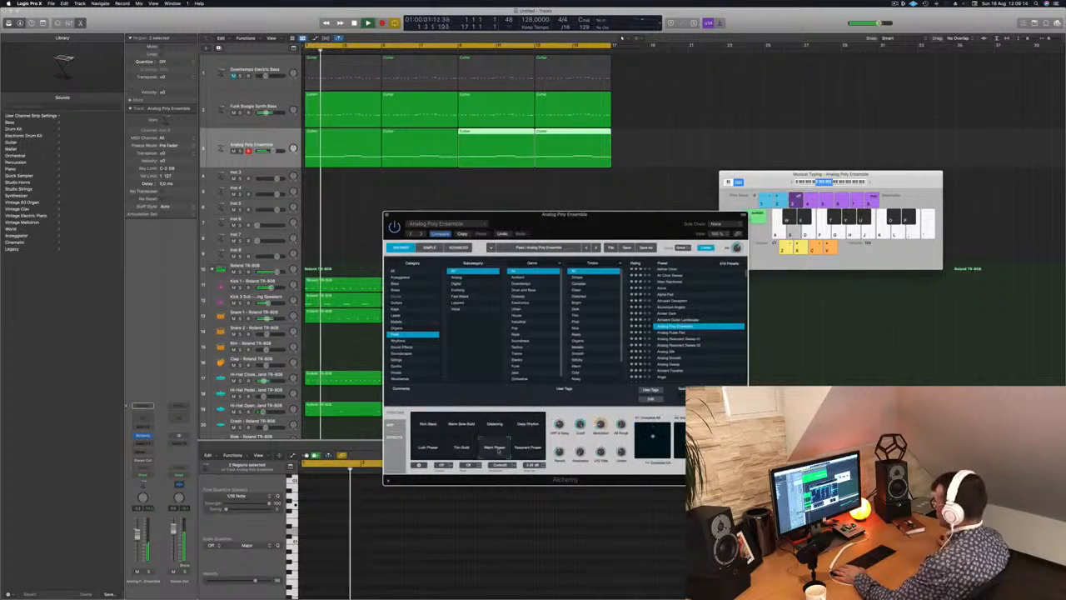
pyautogui.click(461, 447)
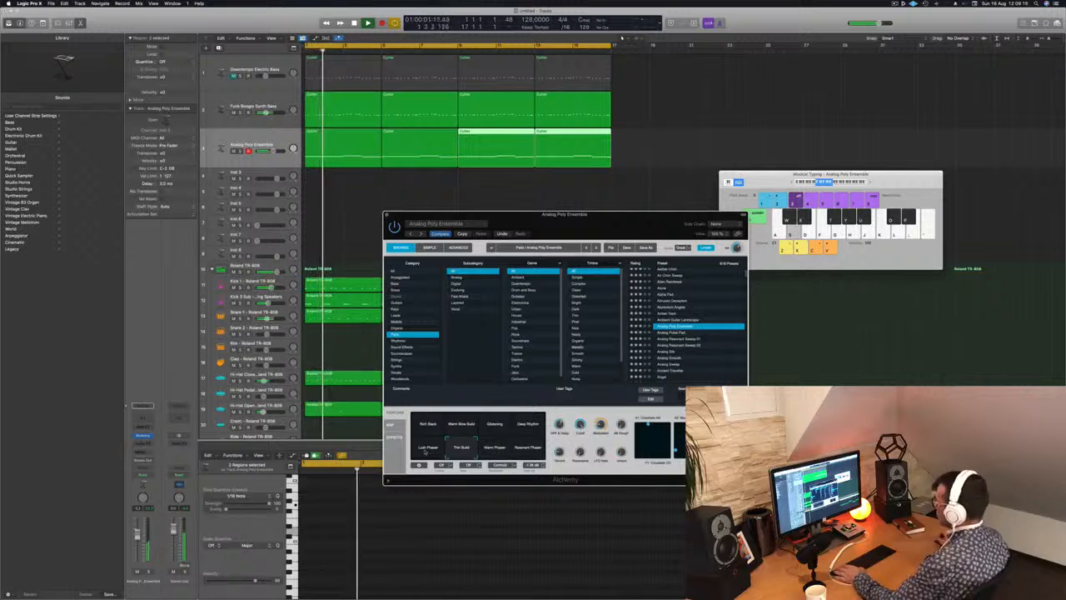
pyautogui.moveTo(604, 227); pyautogui.dragTo(828, 108)
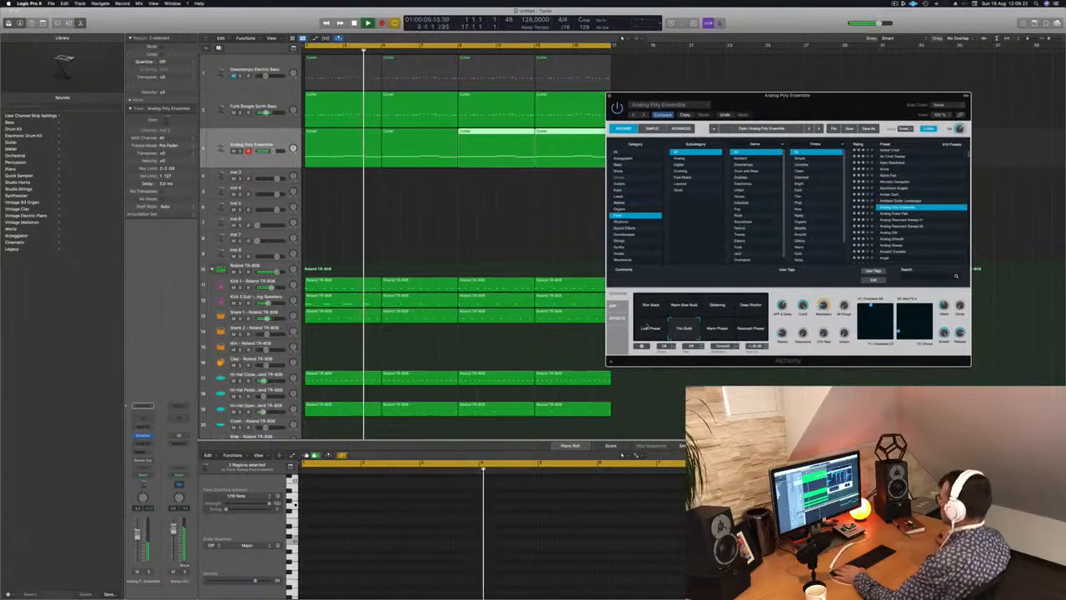
pyautogui.click(649, 328)
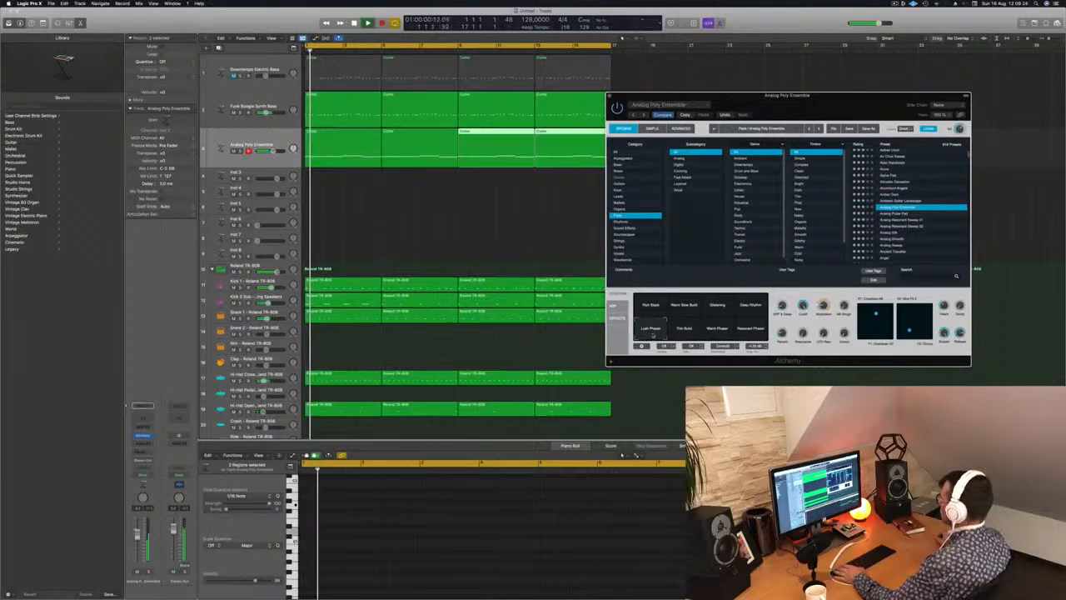
# Duplicate the Analog Poly Ensemble track and copy its four pad regions onto the new track.
pyautogui.click(341, 131)
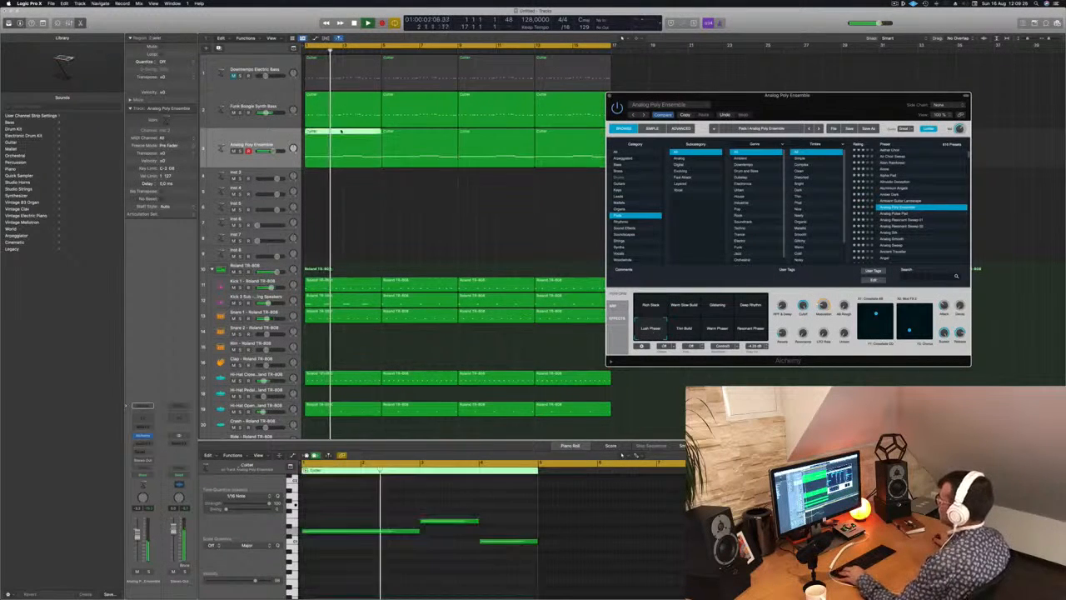
pyautogui.moveTo(341, 131); pyautogui.dragTo(331, 165)
pyautogui.press('space')
pyautogui.click(239, 139)
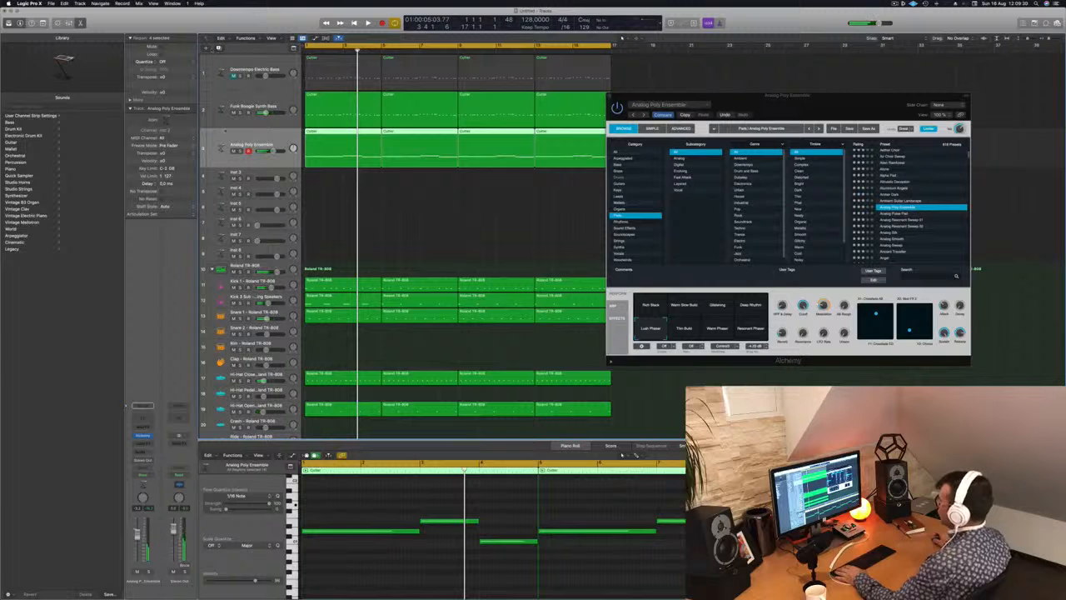
pyautogui.press('super+d')
pyautogui.moveTo(715, 102); pyautogui.dragTo(805, 97)
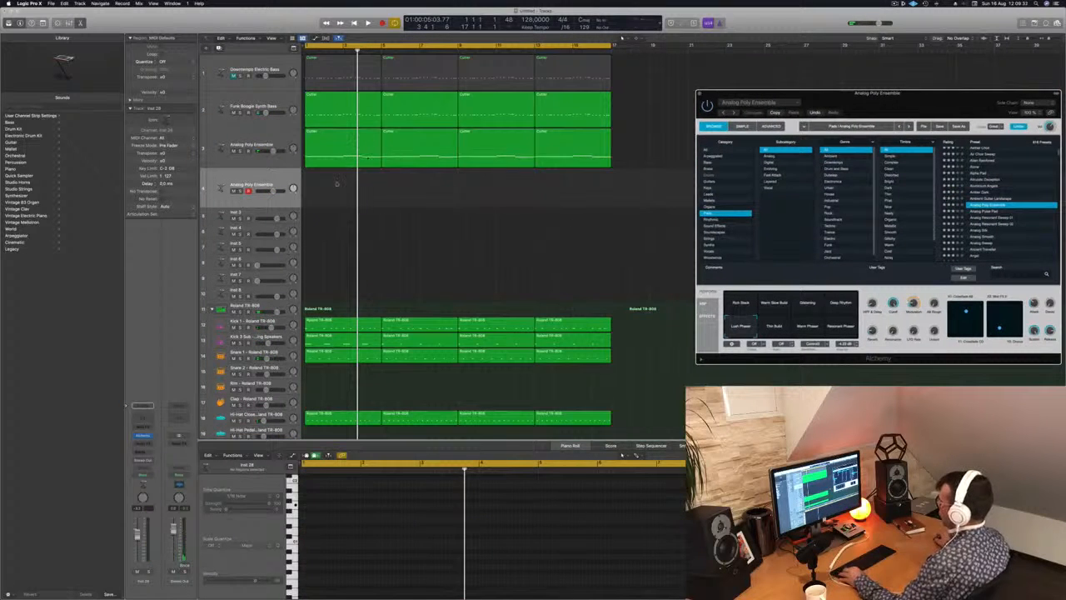
pyautogui.click(349, 130)
pyautogui.moveTo(339, 148); pyautogui.dragTo(341, 190)
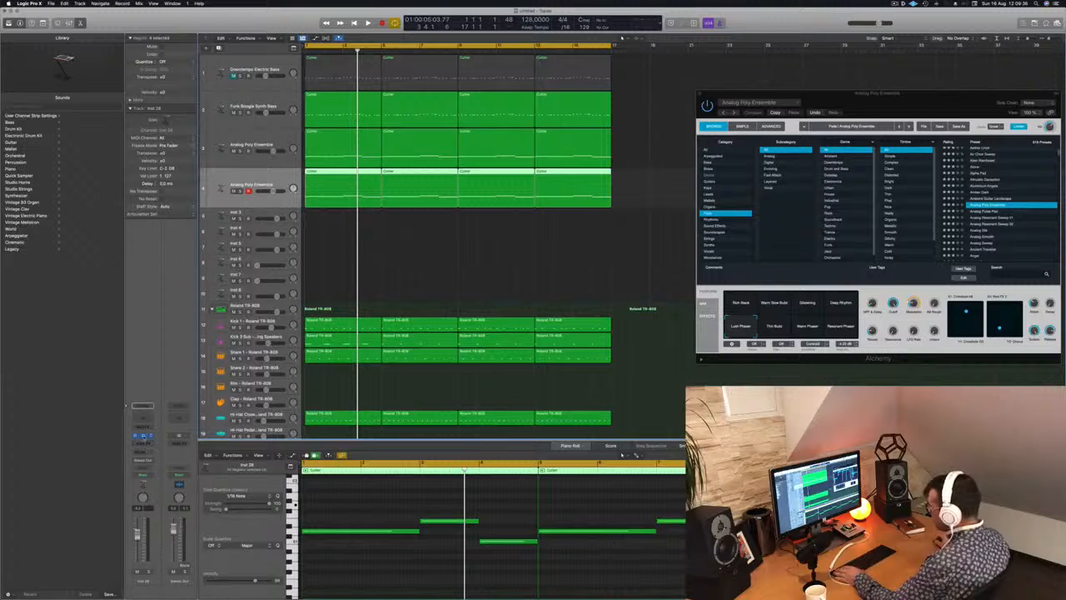
# Solo the duplicated pad track while adjusting its Alchemy Cutoff, and return it to the full mix.
pyautogui.click(144, 437)
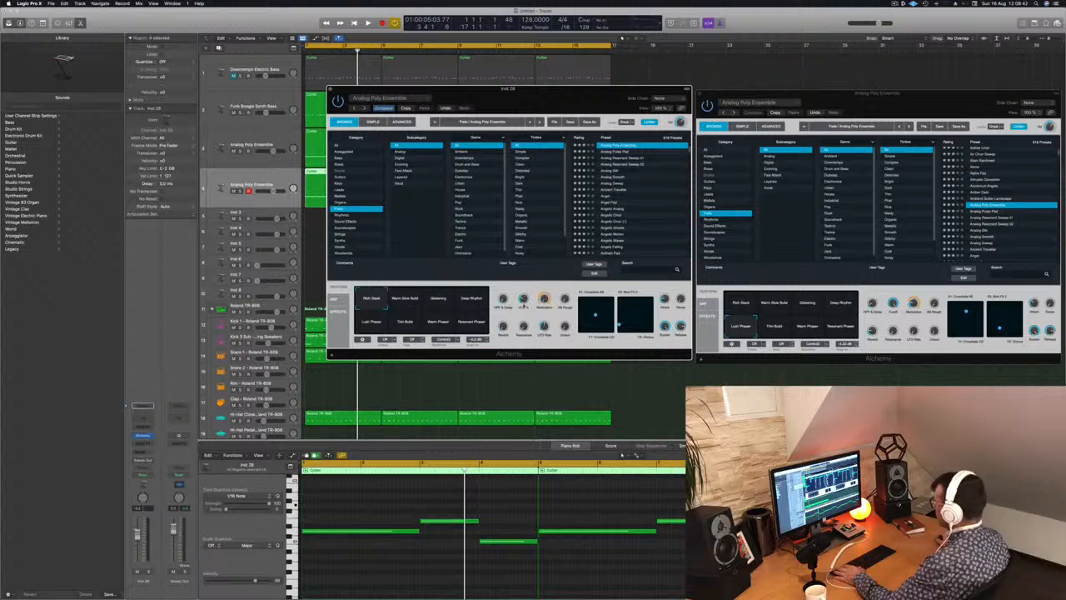
pyautogui.press('space')
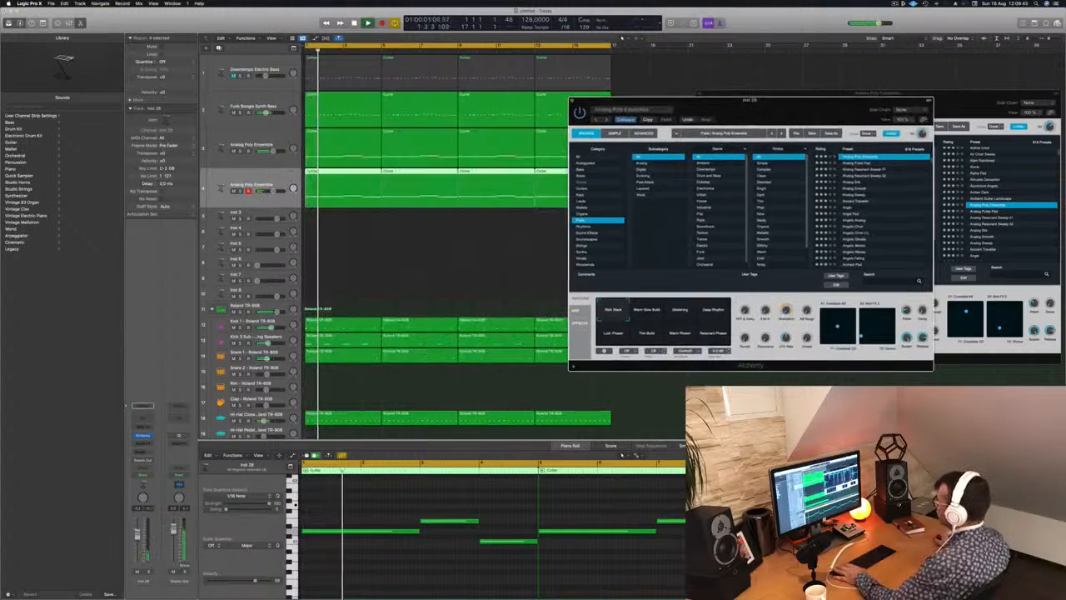
pyautogui.press('s')
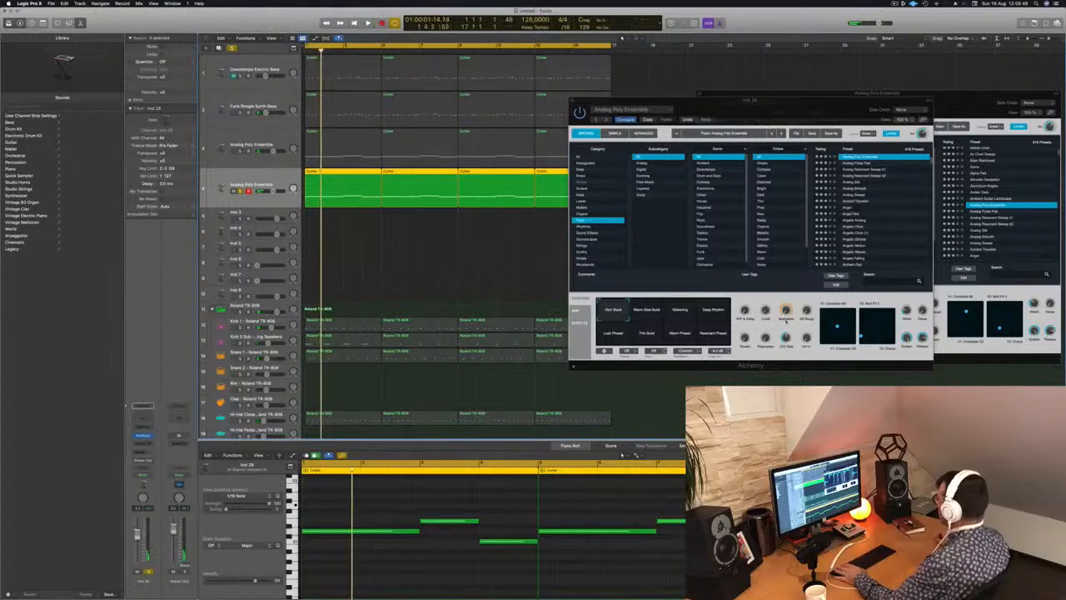
pyautogui.click(769, 303)
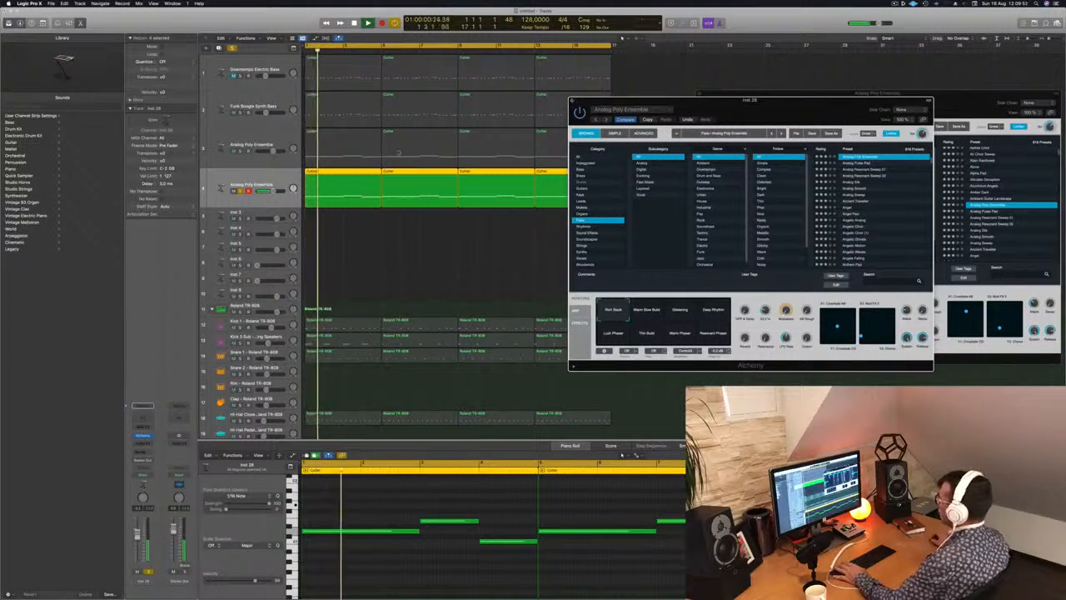
pyautogui.click(241, 191)
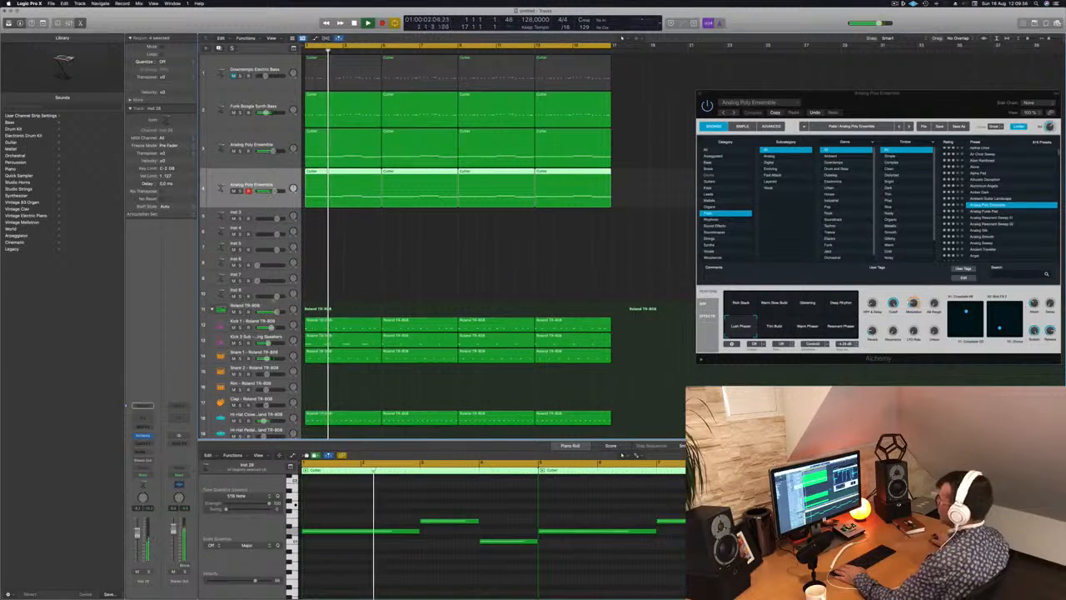
# On the original pad track, audition the Warm Slow Build and Glistening snapshots from the song start, and select Deep Rhythm.
pyautogui.press('Up')
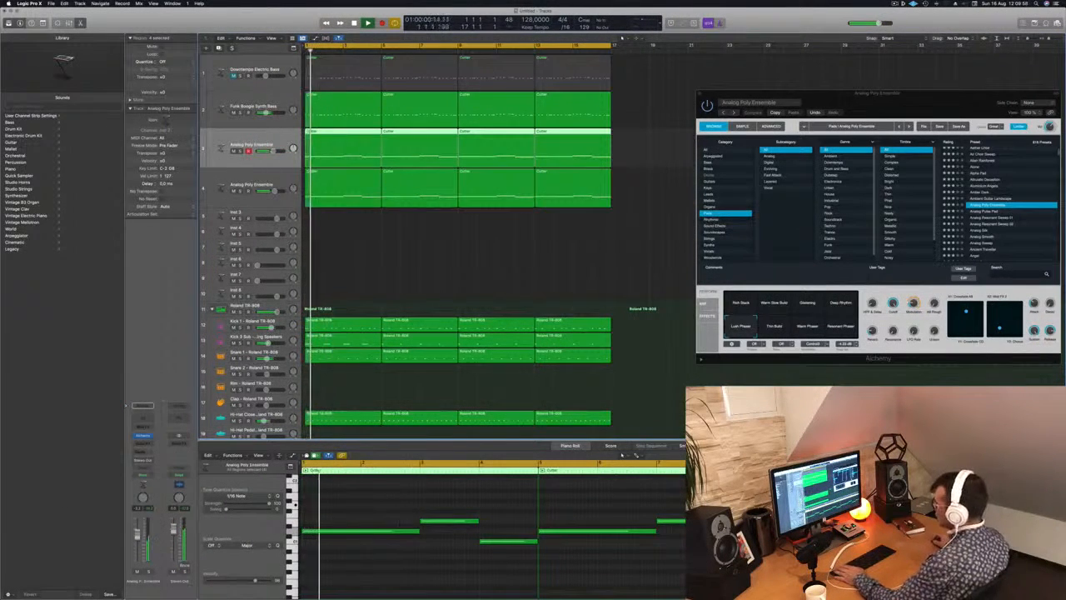
pyautogui.press('super+k')
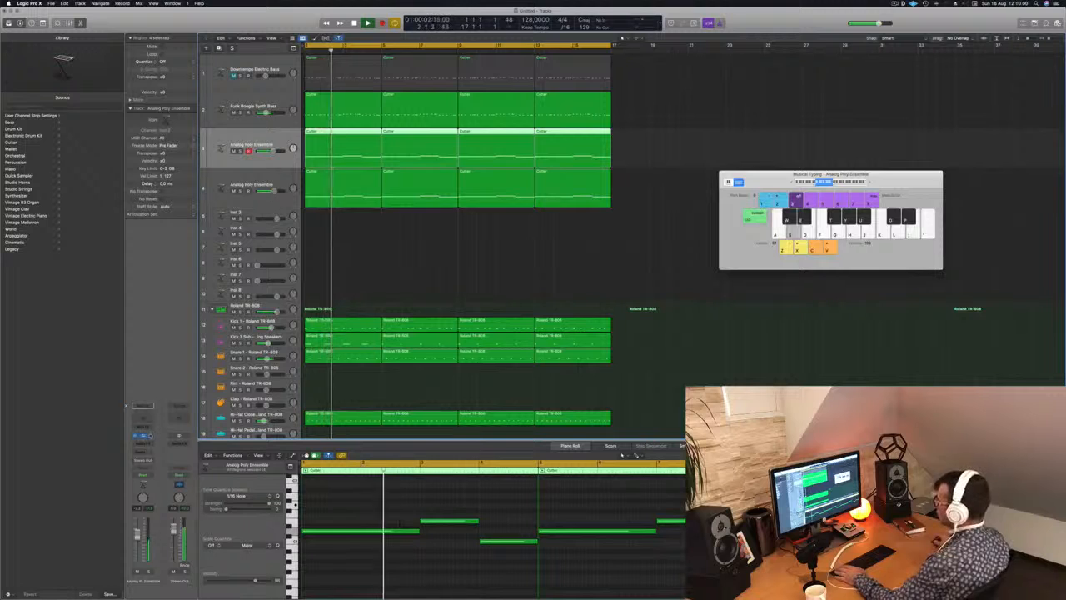
pyautogui.press('super+k')
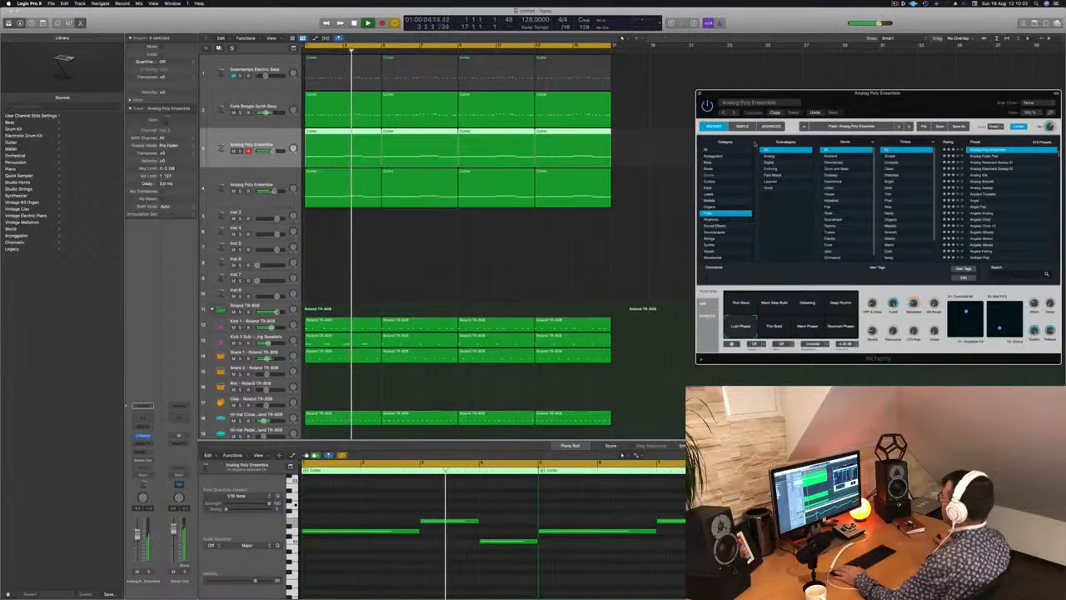
pyautogui.press('super+k')
pyautogui.moveTo(870, 98); pyautogui.dragTo(577, 178)
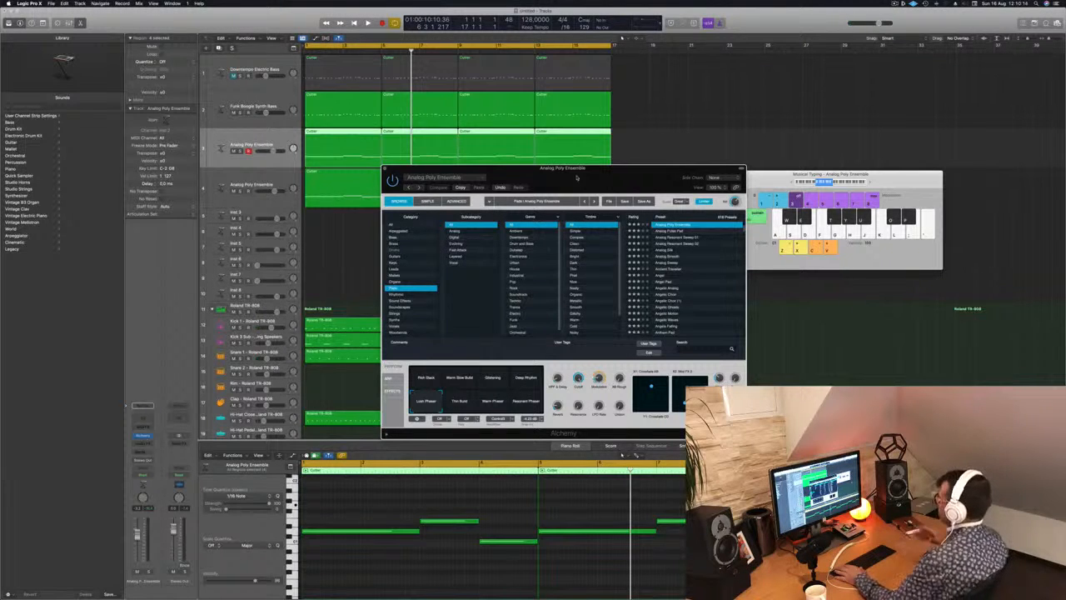
pyautogui.press('Return')
pyautogui.press('space')
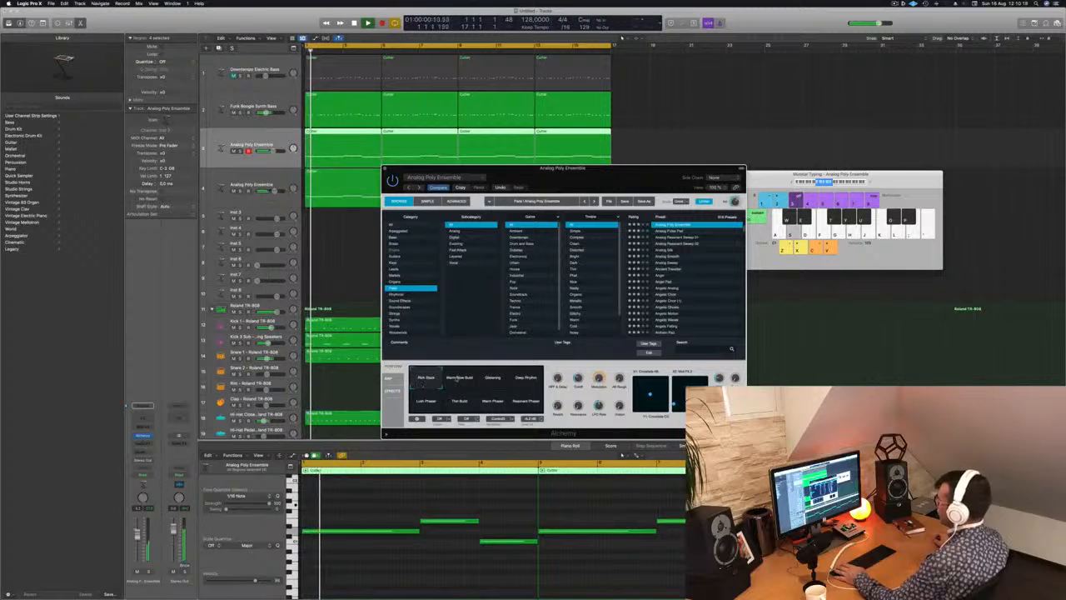
pyautogui.click(493, 379)
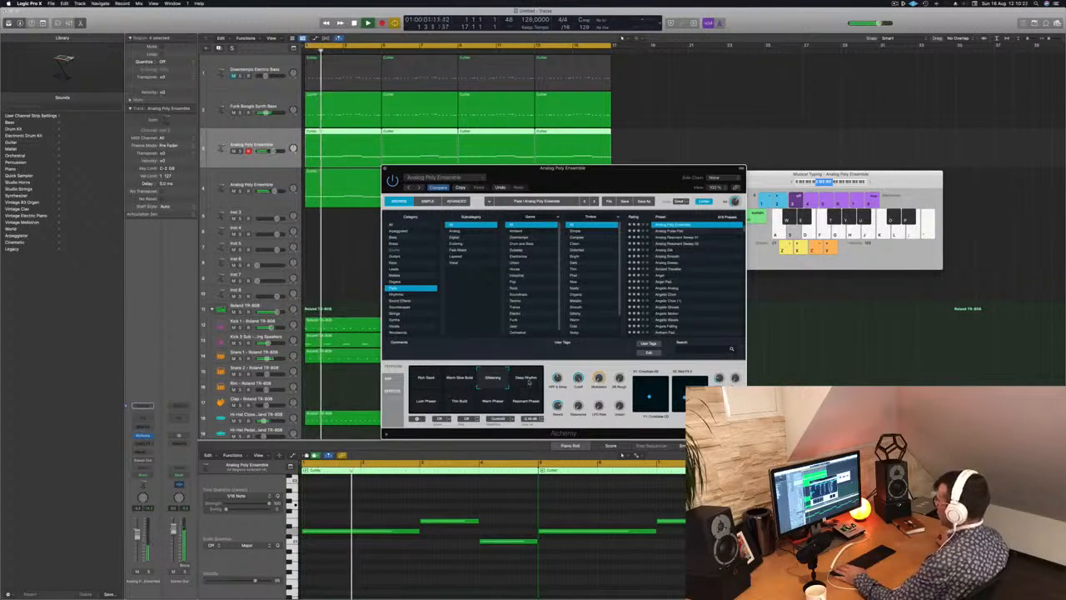
pyautogui.click(525, 379)
pyautogui.moveTo(605, 181); pyautogui.dragTo(726, 153)
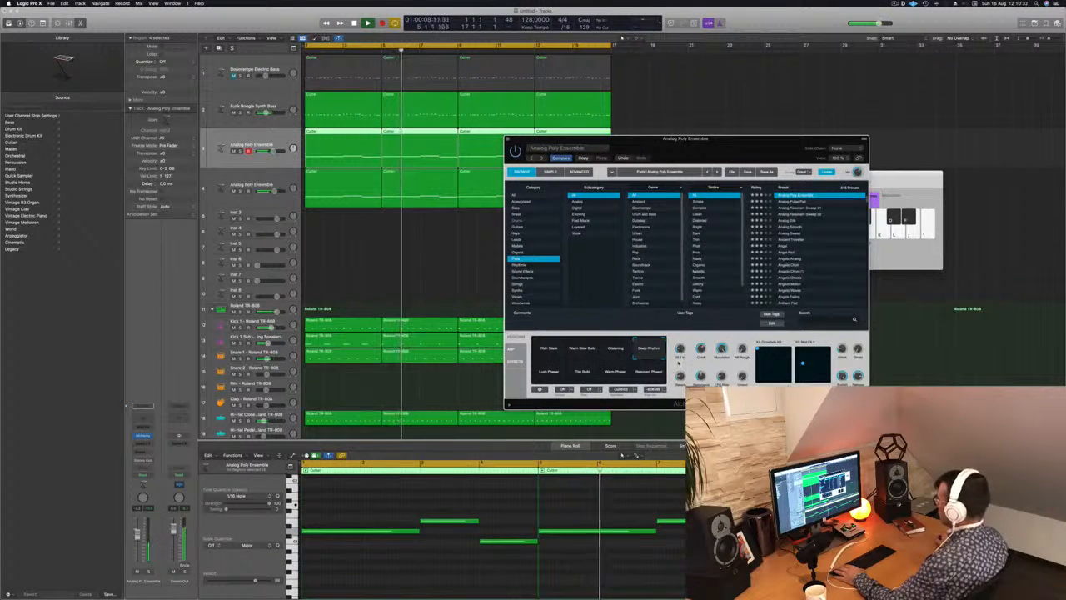
# Audition the Lush Phaser, Warm Phaser and Resonant Phaser snapshots on the original pad track, select Thin Build, and close Alchemy.
pyautogui.click(548, 372)
pyautogui.press('space')
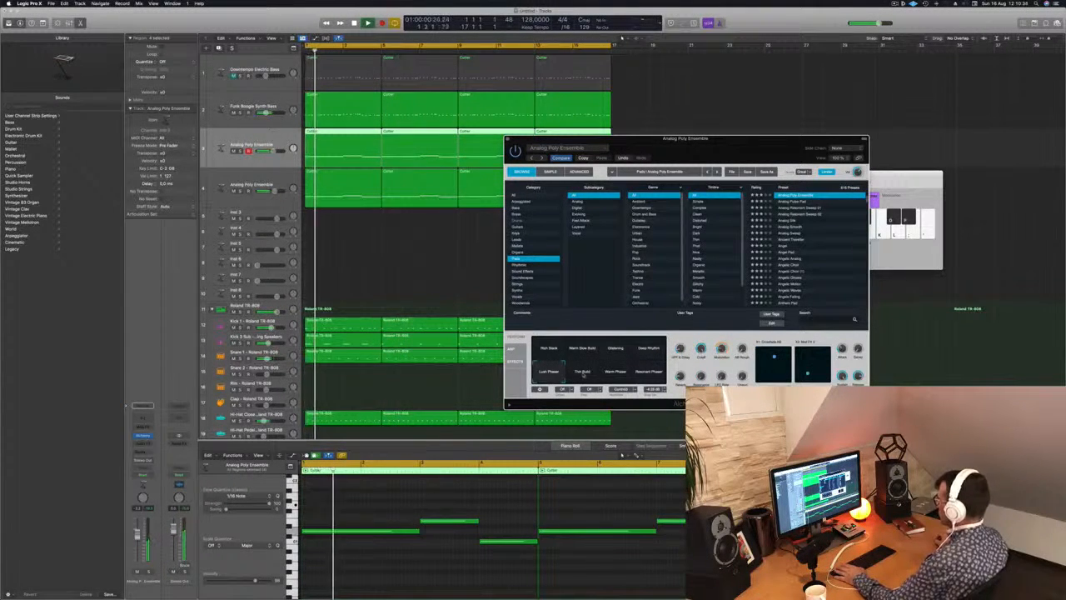
pyautogui.click(582, 372)
pyautogui.press('space')
pyautogui.press('space')
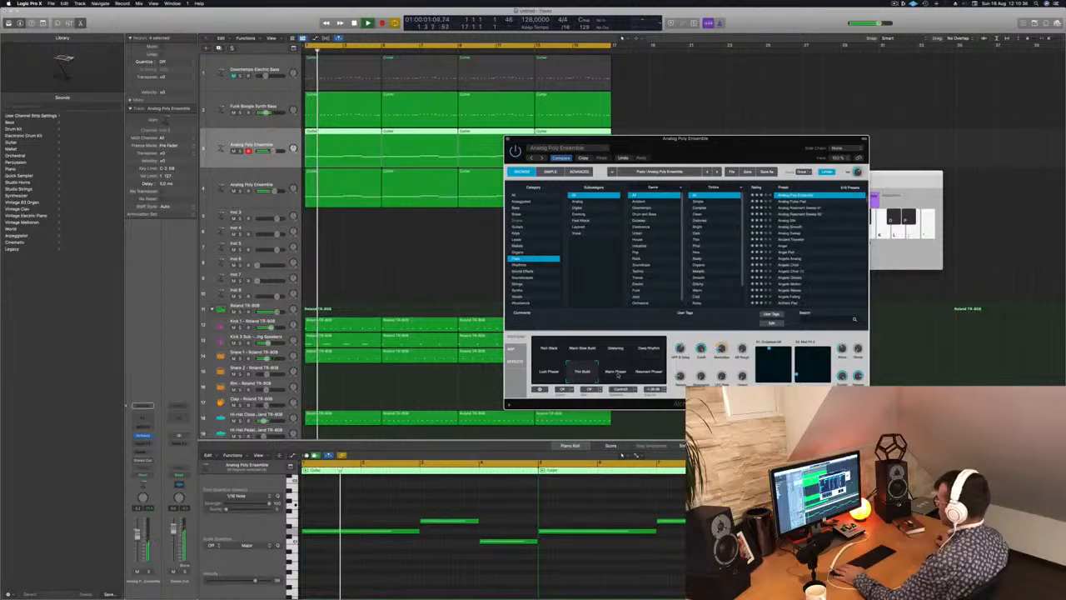
pyautogui.click(616, 373)
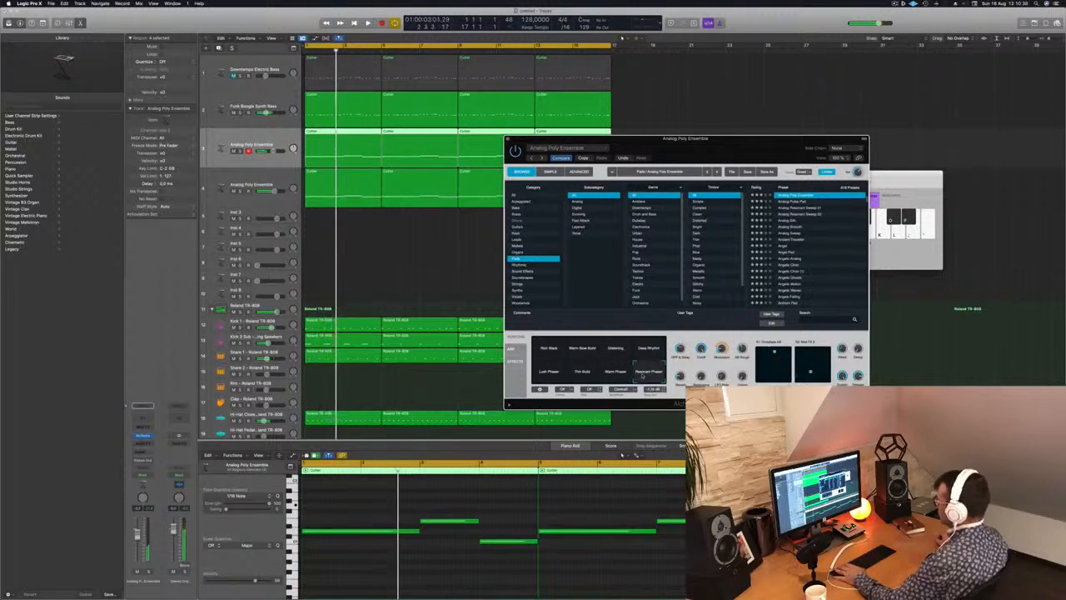
pyautogui.press('space')
pyautogui.press('space')
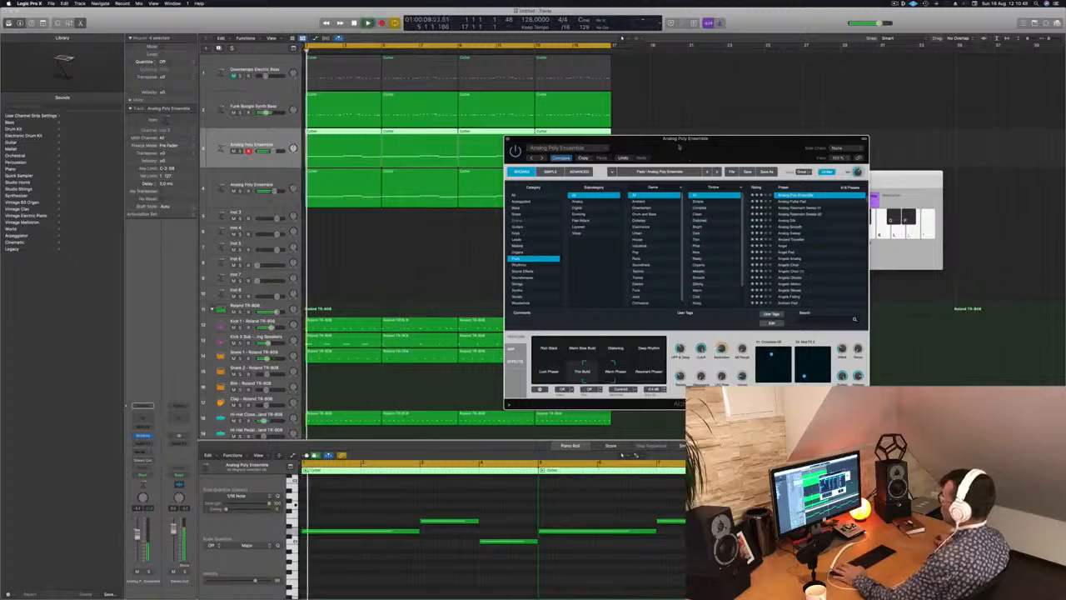
pyautogui.moveTo(532, 140); pyautogui.dragTo(498, 148)
pyautogui.click(476, 148)
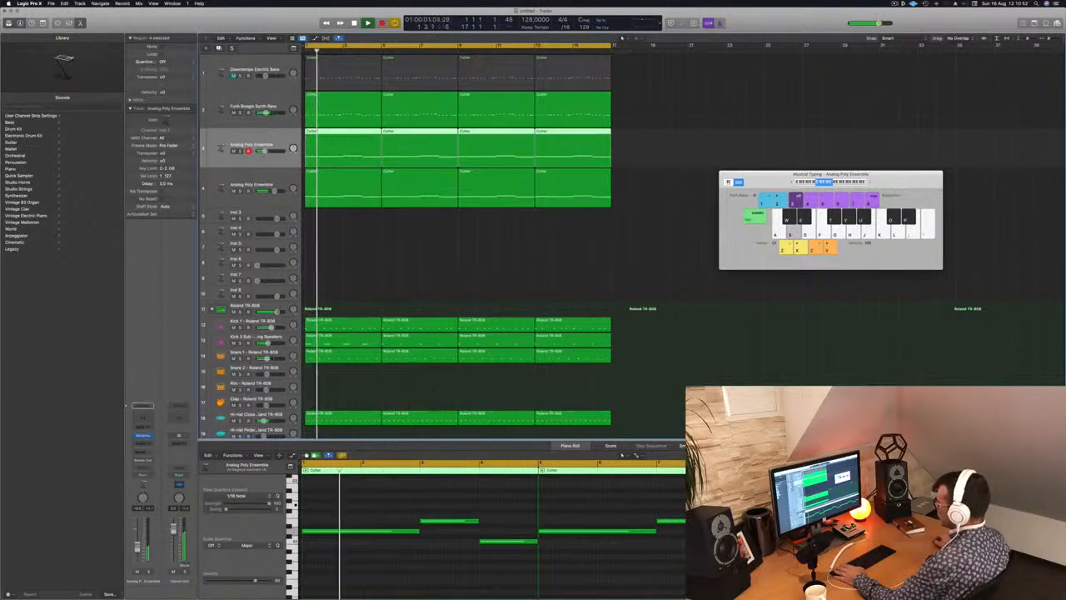
# Insert a Channel EQ on the original pad track and raise its low cut to about 250 Hz.
pyautogui.click(143, 417)
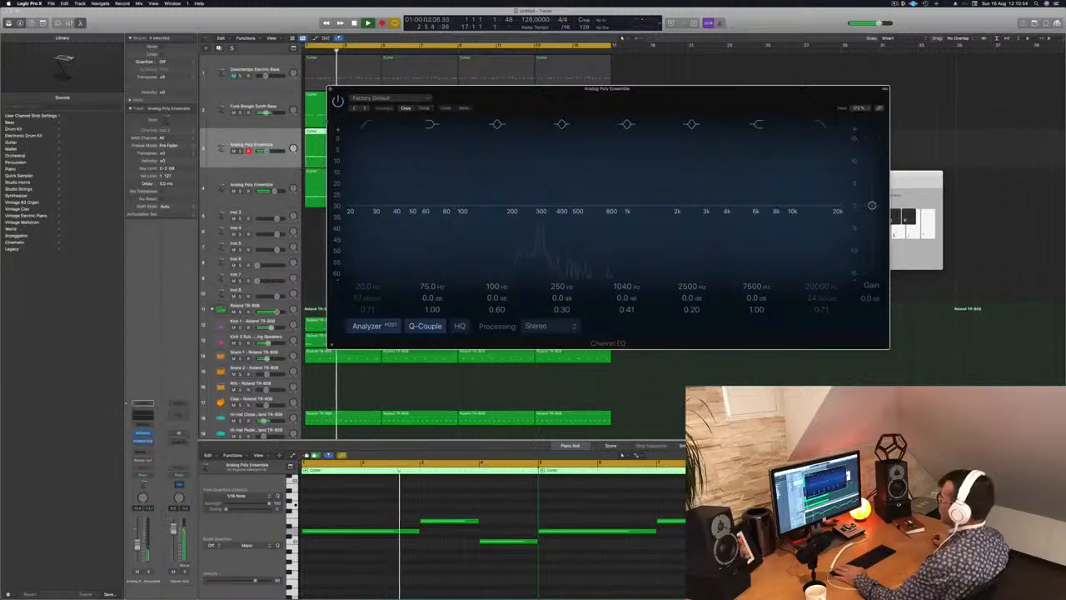
pyautogui.click(372, 124)
pyautogui.moveTo(381, 204); pyautogui.dragTo(568, 194)
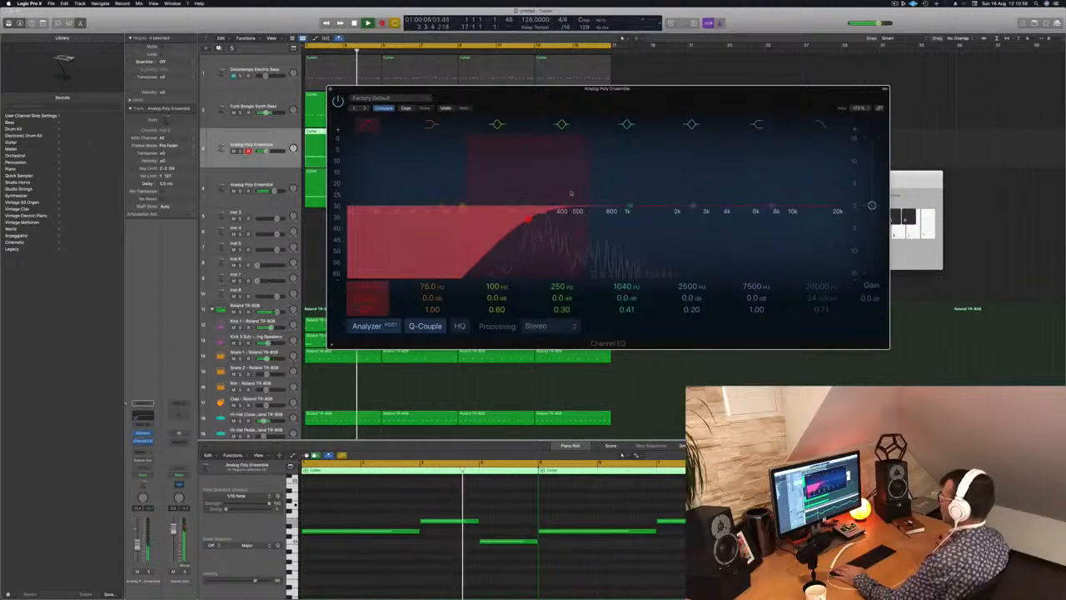
pyautogui.click(332, 90)
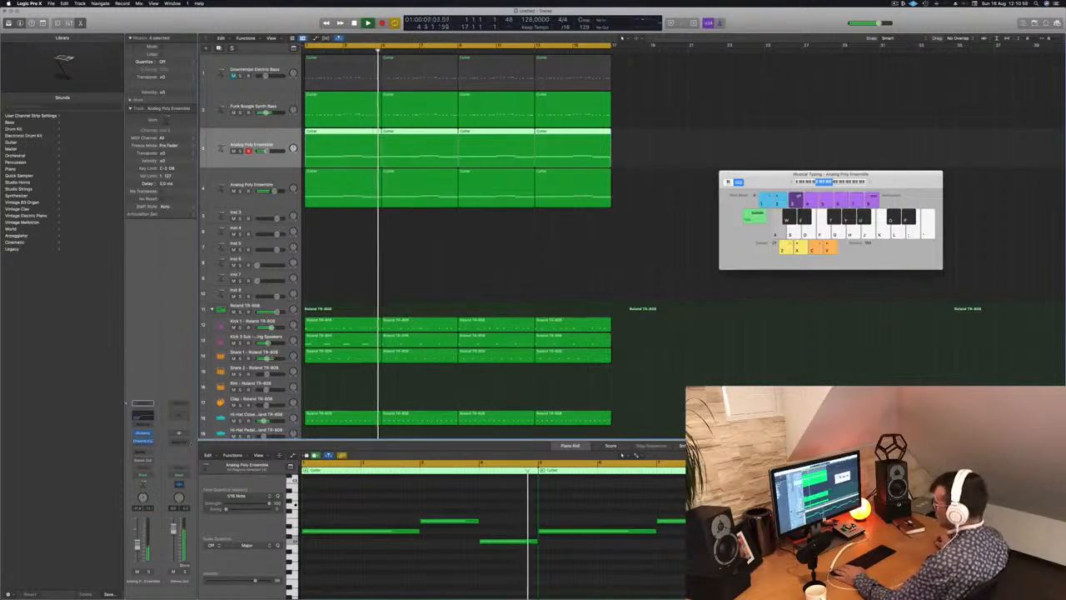
# Open Alchemy on the Funk Boogie Synth Bass track and audition its snapshots over playback, including Warm, Warm Filter Mod, Bright Attack and Snappy Attack.
pyautogui.press('Up')
pyautogui.press('Return')
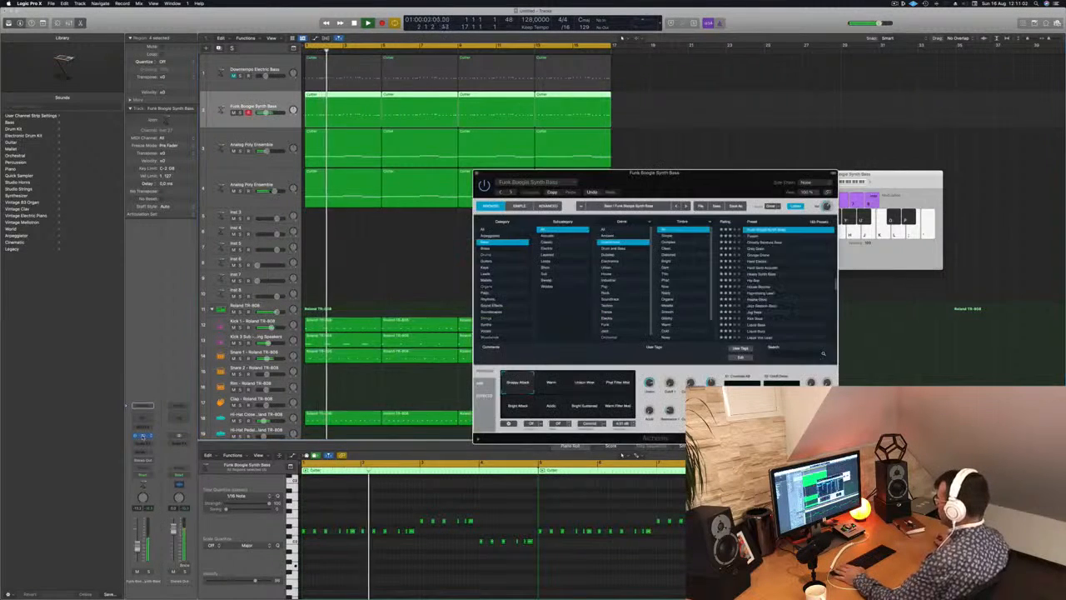
pyautogui.click(142, 436)
pyautogui.moveTo(633, 194); pyautogui.dragTo(566, 196)
pyautogui.click(482, 386)
pyautogui.click(517, 386)
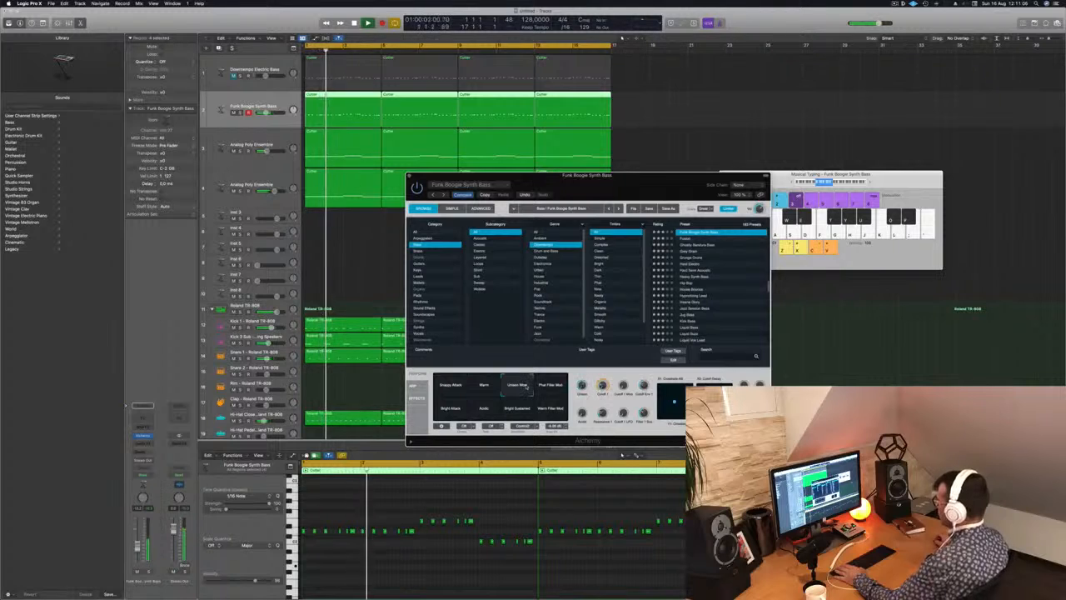
pyautogui.click(550, 387)
pyautogui.click(550, 408)
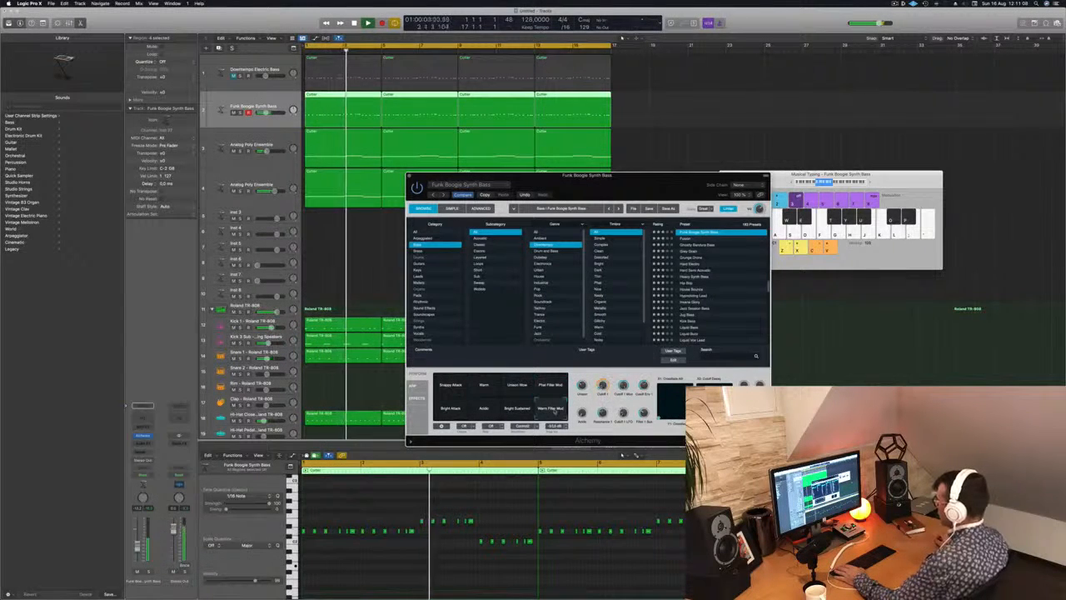
pyautogui.click(504, 412)
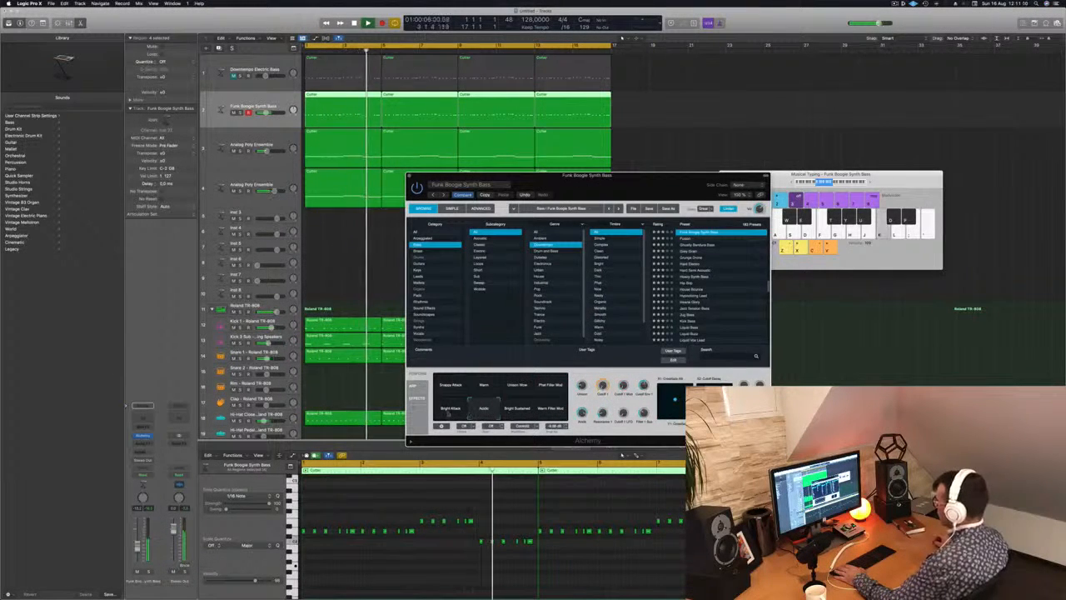
pyautogui.click(450, 409)
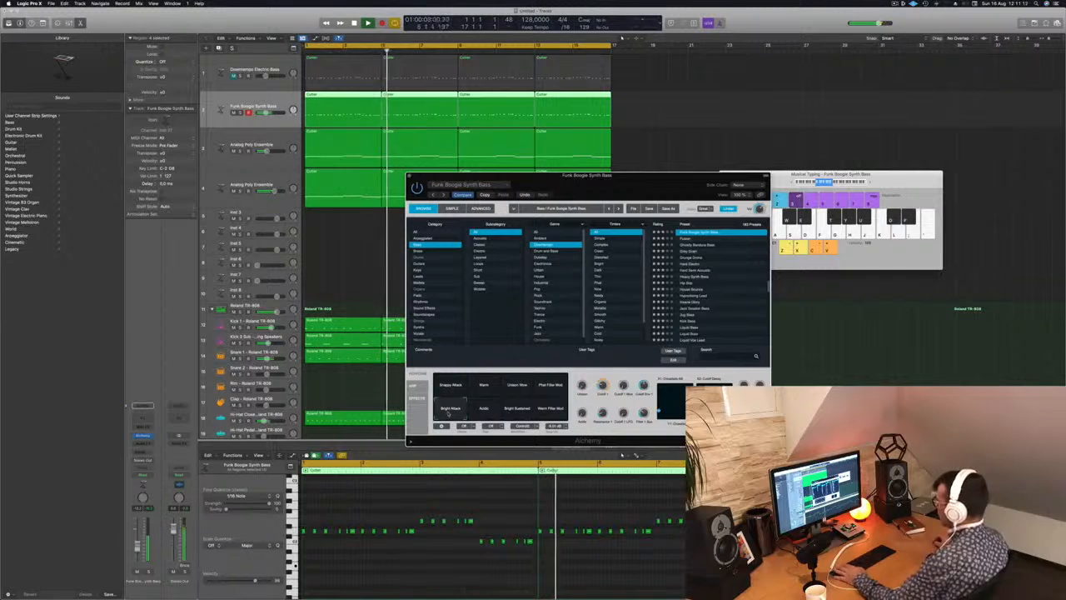
pyautogui.click(450, 385)
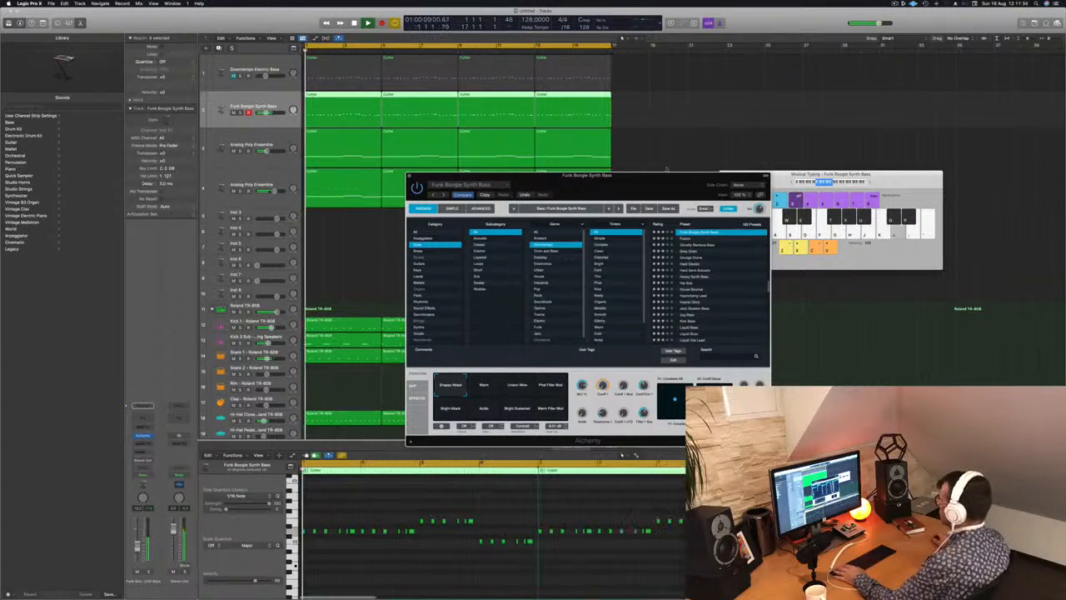
# Use the Bright Attack snapshot for the bass, adjust Alchemy's Cutoff during playback from the song start, and close the synth.
pyautogui.moveTo(432, 183); pyautogui.dragTo(372, 210)
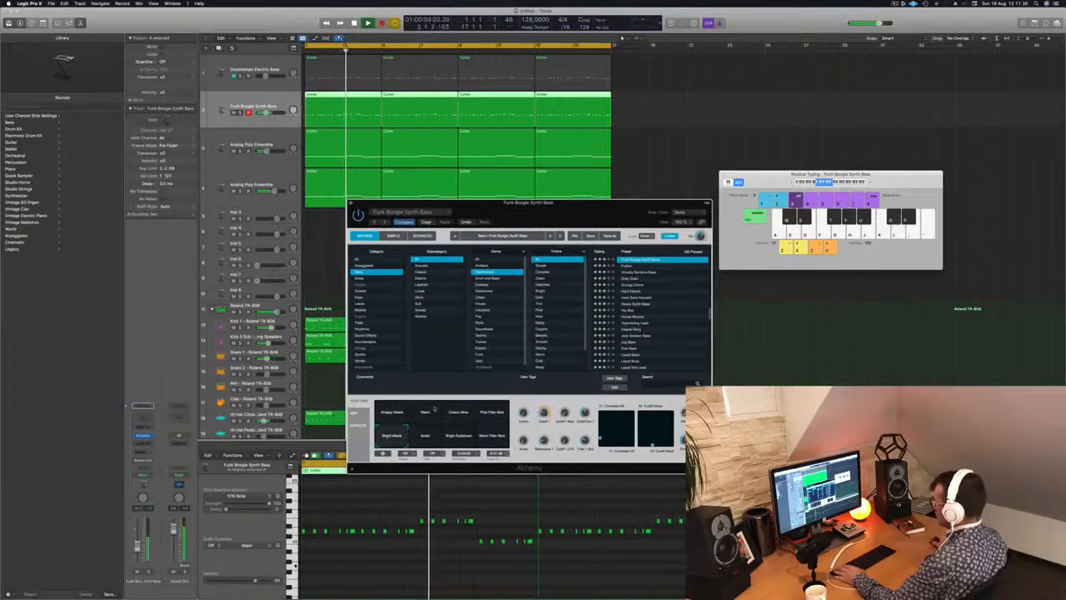
pyautogui.moveTo(499, 206); pyautogui.dragTo(600, 175)
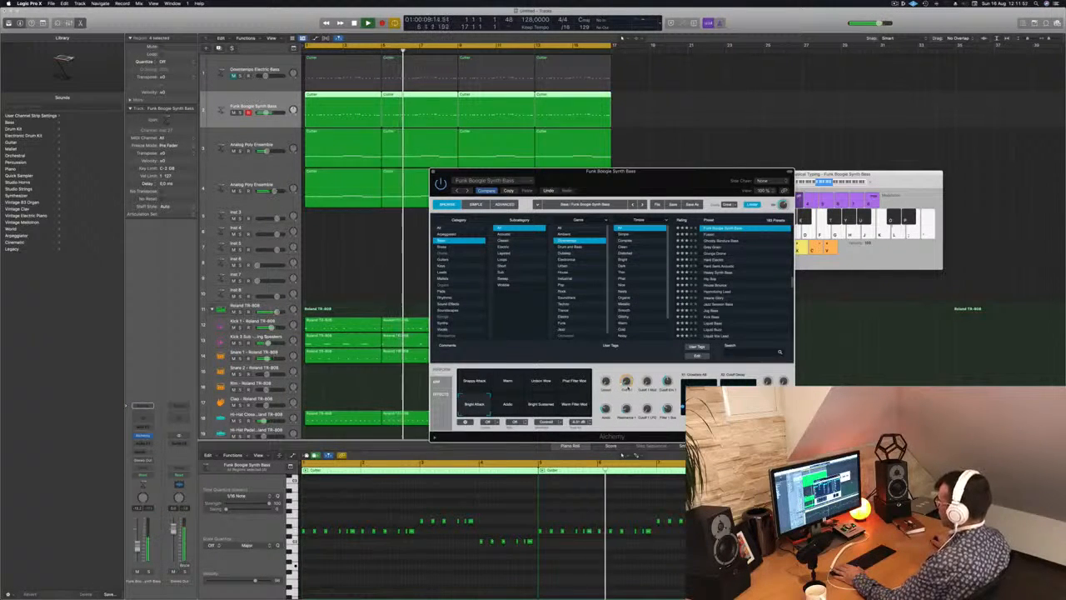
pyautogui.press('Return')
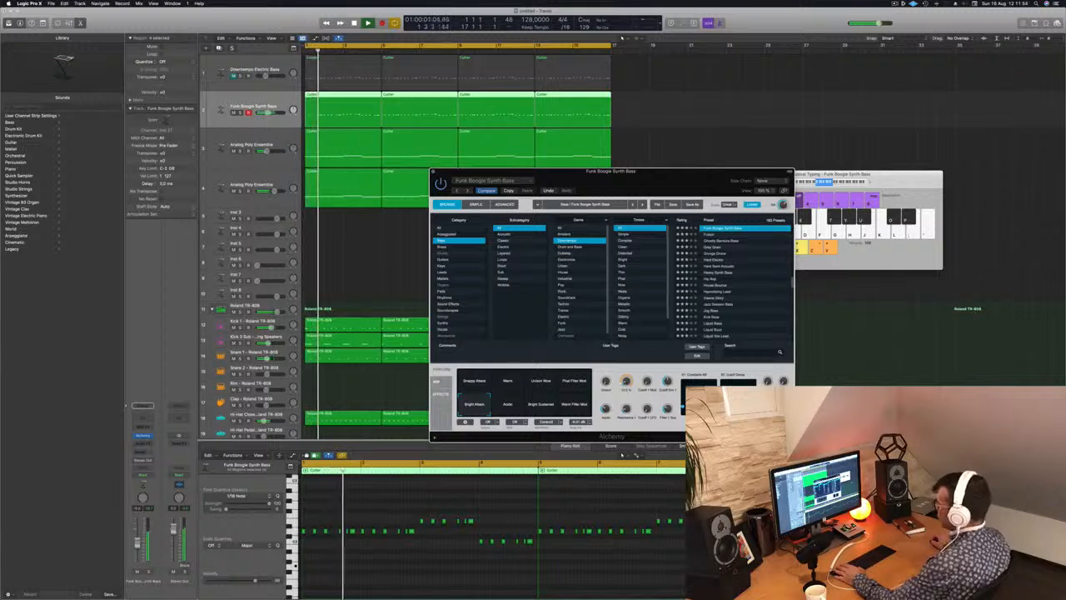
pyautogui.click(397, 383)
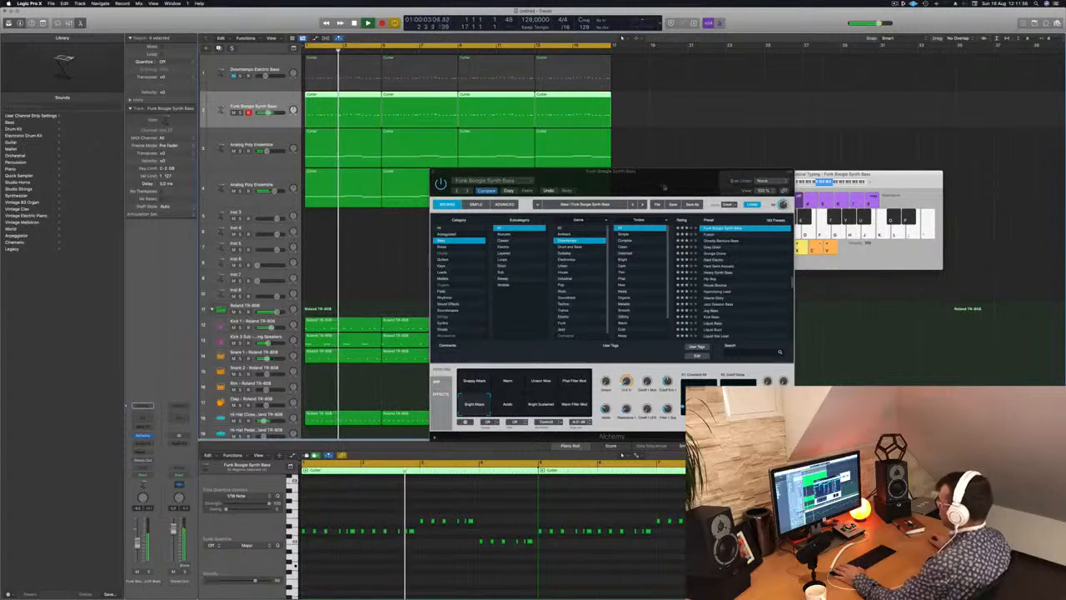
pyautogui.moveTo(435, 176); pyautogui.dragTo(429, 174)
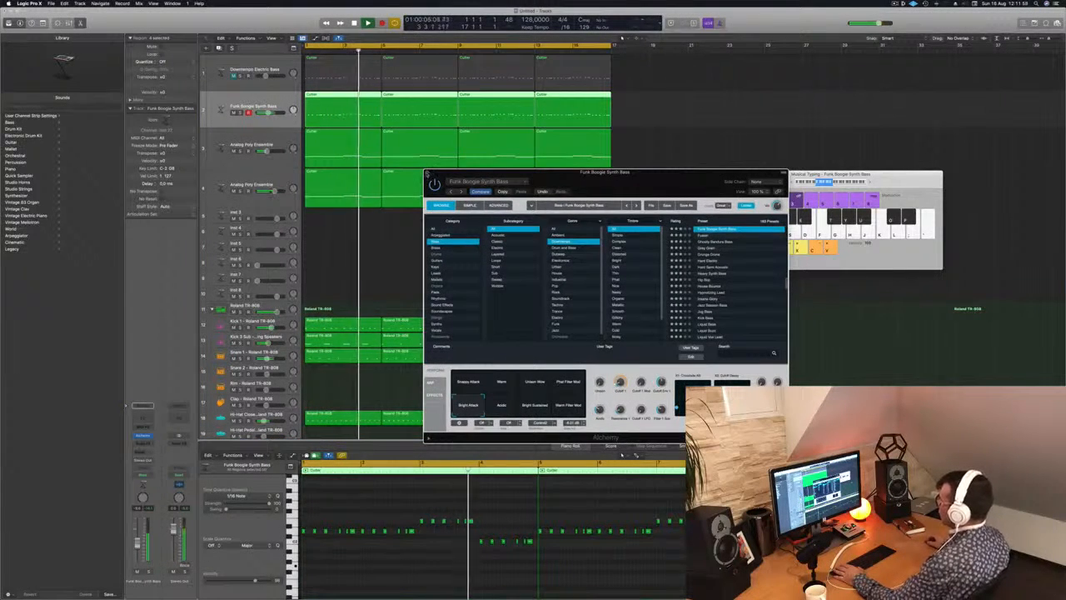
pyautogui.click(428, 173)
pyautogui.press('space')
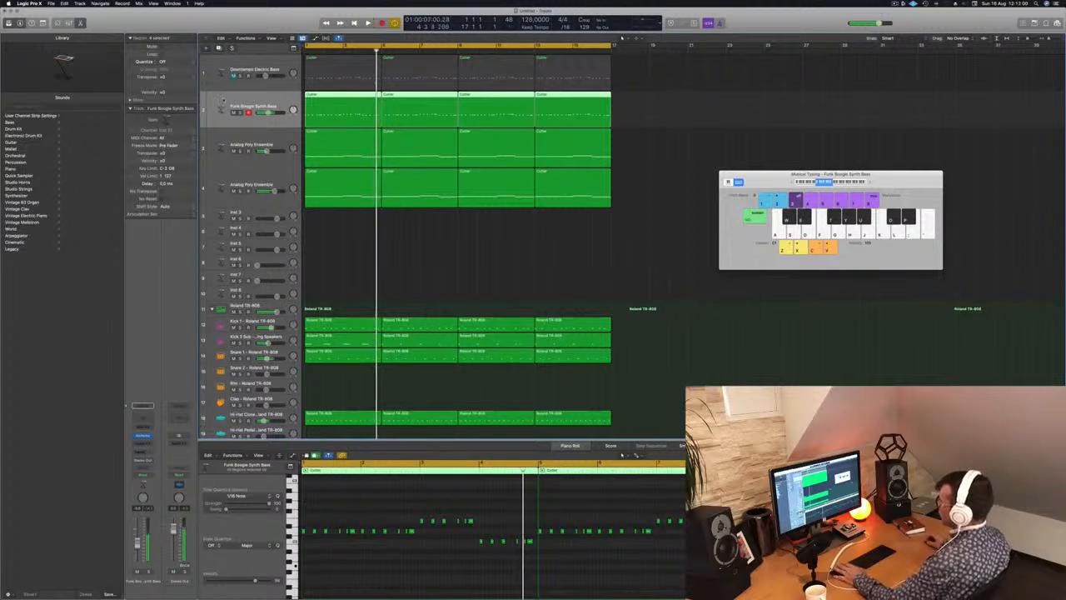
# Restart playback and add a send to Bus 4 on the Funk Boogie Synth Bass track.
pyautogui.press('space')
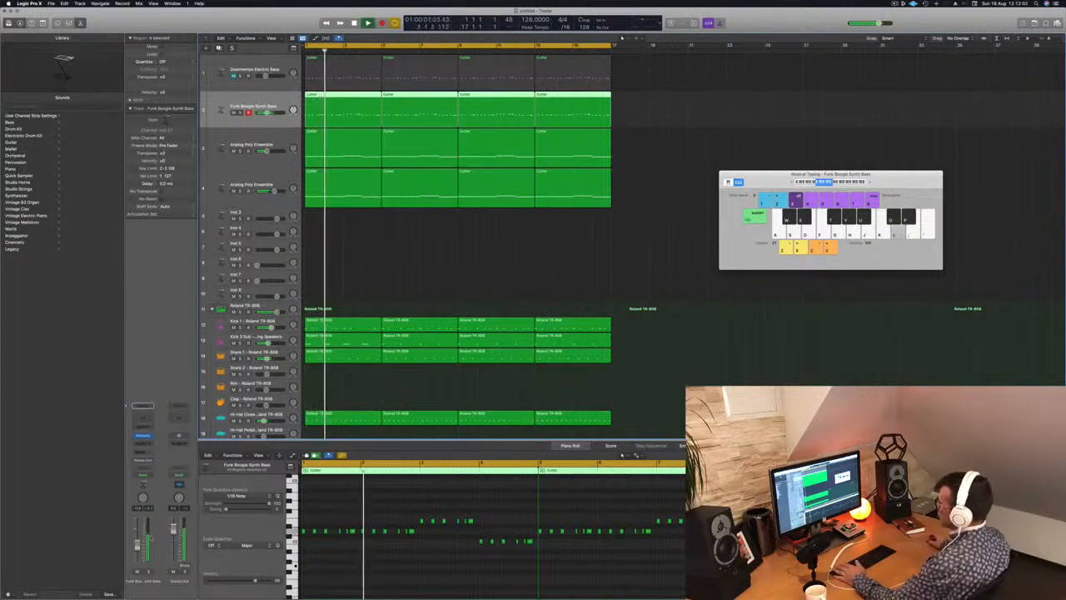
pyautogui.press('space')
pyautogui.press('space')
pyautogui.click(142, 451)
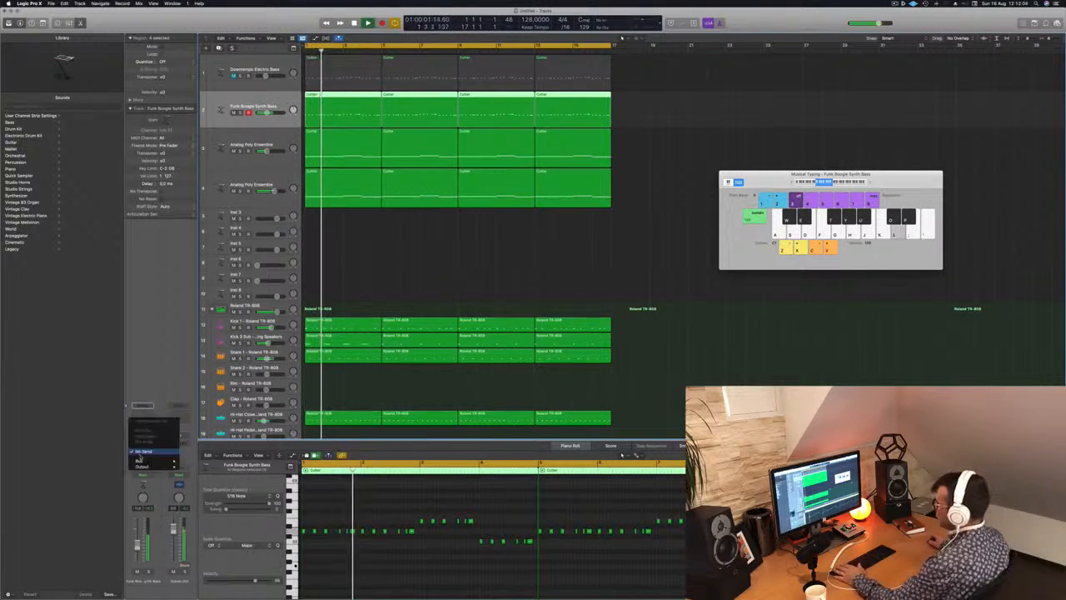
pyautogui.moveTo(142, 460)
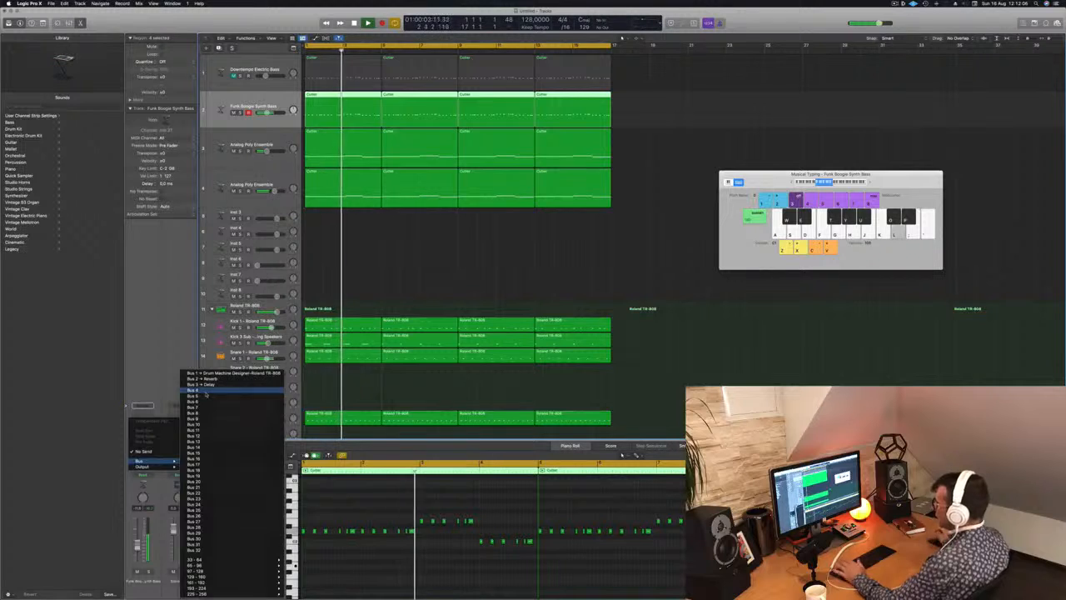
pyautogui.click(206, 390)
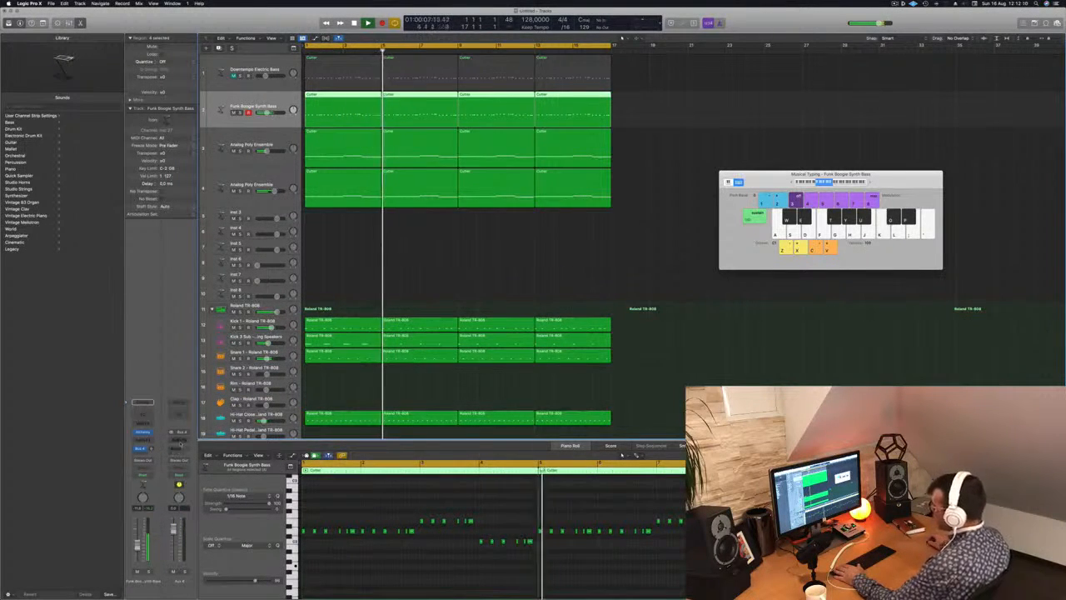
# Insert a Stereo Delay on the new Bus 4 aux channel.
pyautogui.click(180, 441)
pyautogui.moveTo(179, 501)
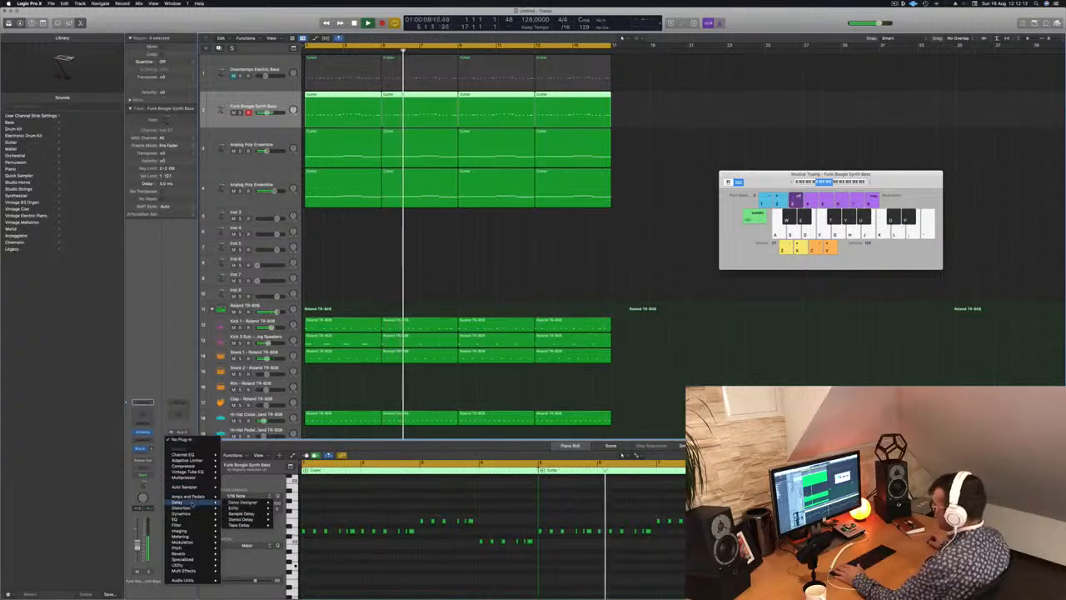
pyautogui.click(241, 519)
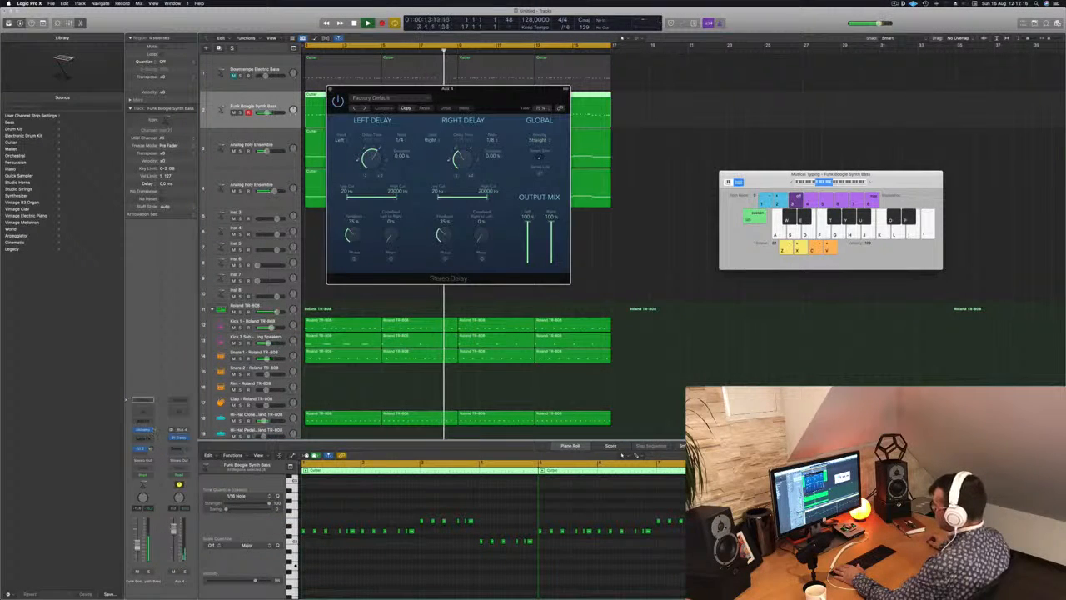
# Add a Channel EQ to the Bus 4 aux, set its low cut to about 300 Hz, adjust its slope, and close the plug-in windows.
pyautogui.click(176, 418)
pyautogui.click(177, 414)
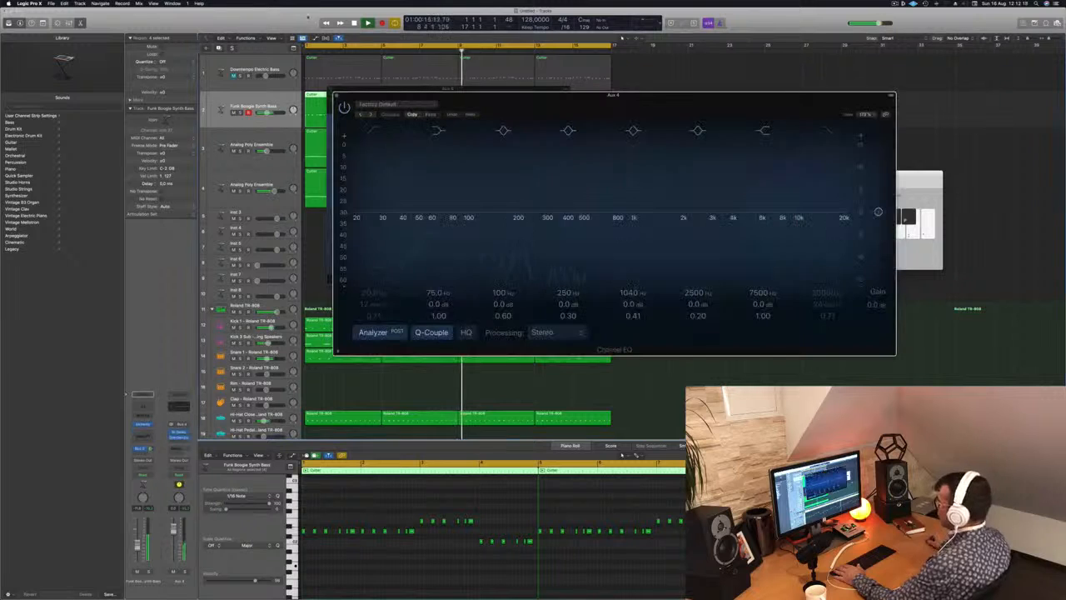
pyautogui.moveTo(383, 138); pyautogui.dragTo(562, 184)
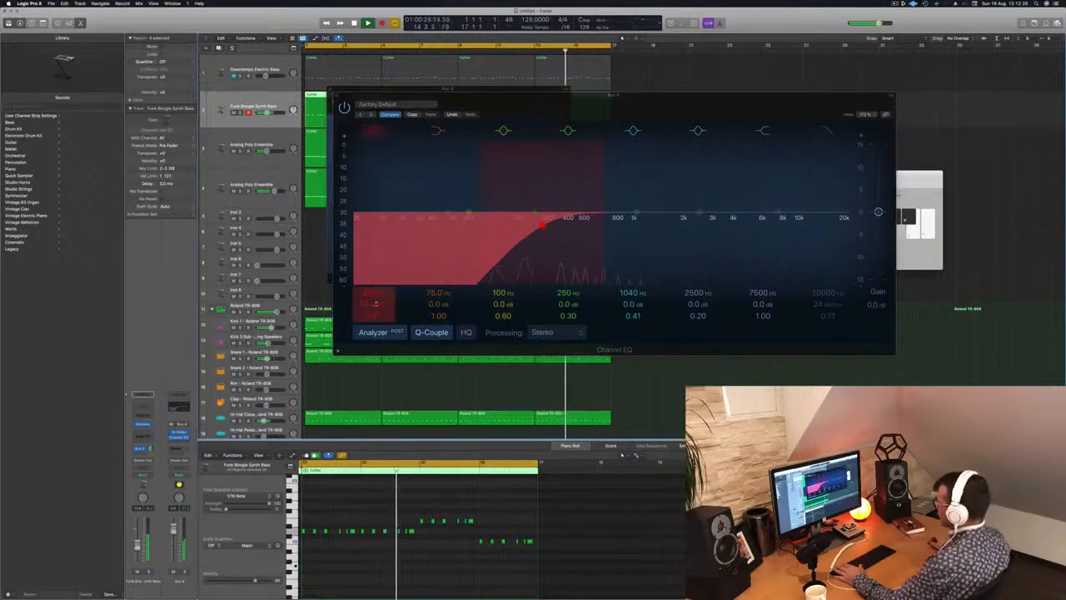
pyautogui.moveTo(376, 303); pyautogui.dragTo(376, 296)
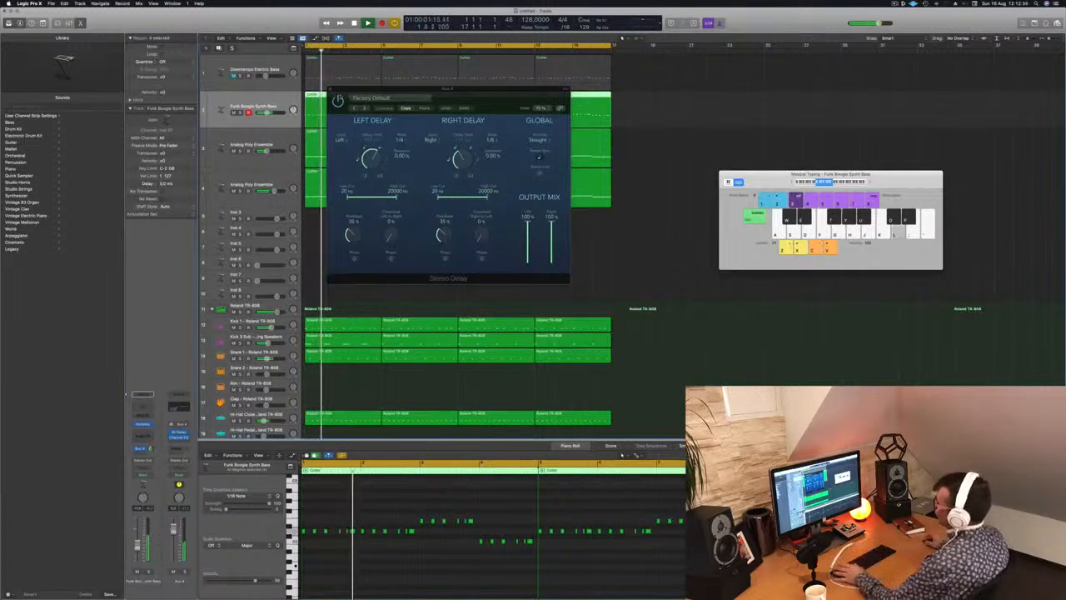
pyautogui.moveTo(448, 88); pyautogui.dragTo(398, 120)
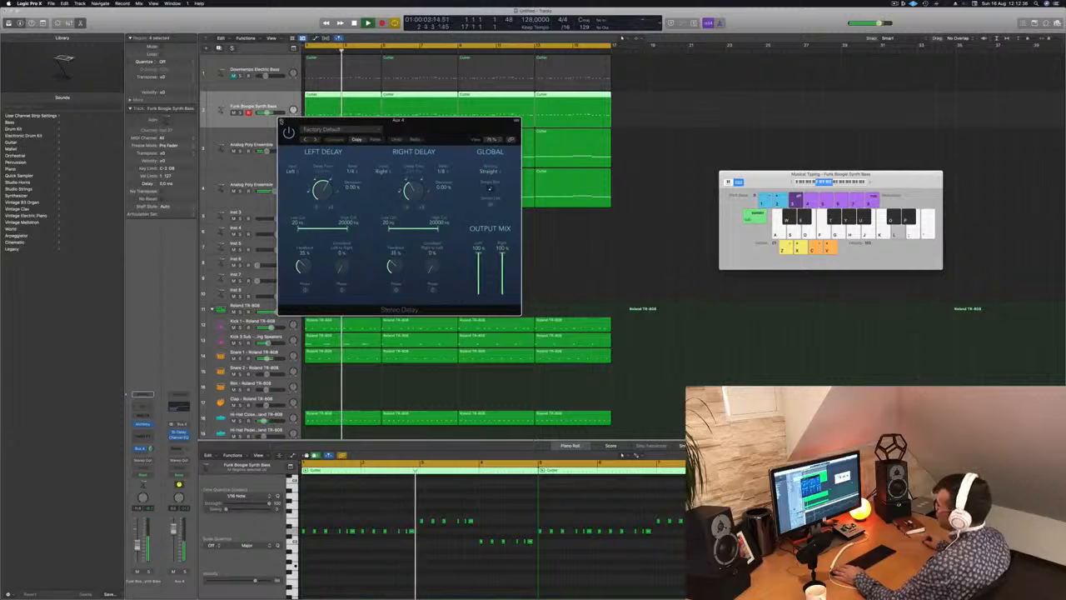
pyautogui.click(281, 121)
# Play the mix from the song start, compare it with the original pad track muted and unmuted, and select that track.
pyautogui.press('Return')
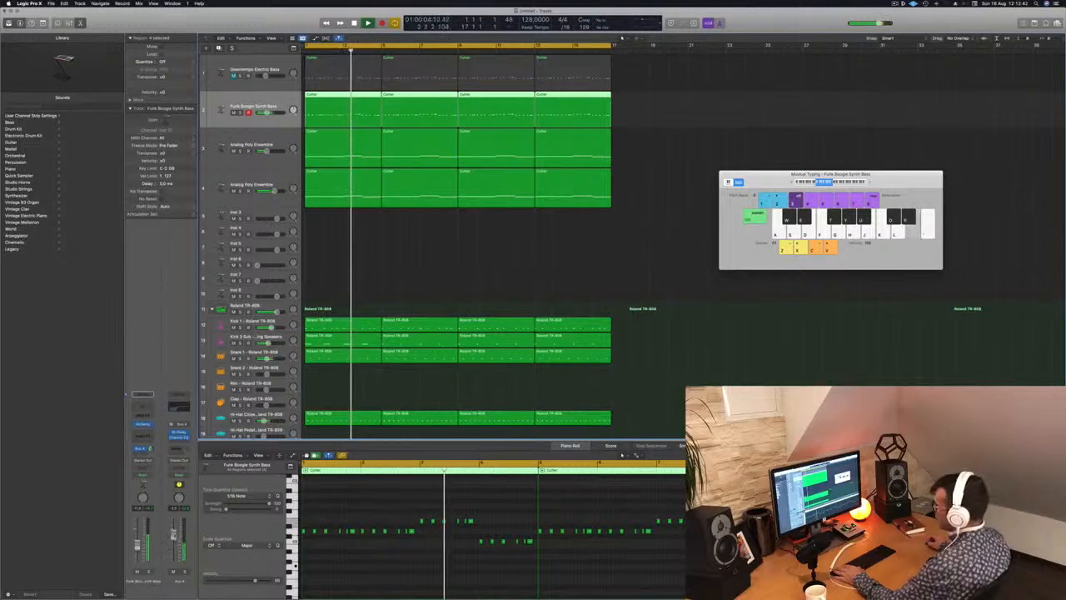
pyautogui.click(423, 275)
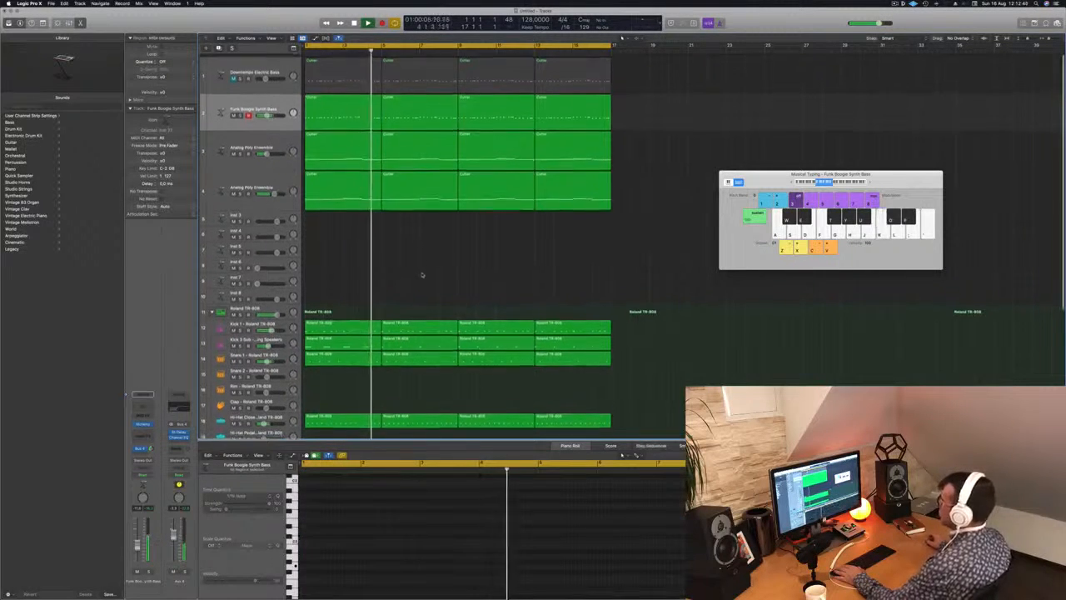
pyautogui.scroll(-1, 422, 274)
pyautogui.press('k')
pyautogui.press('l')
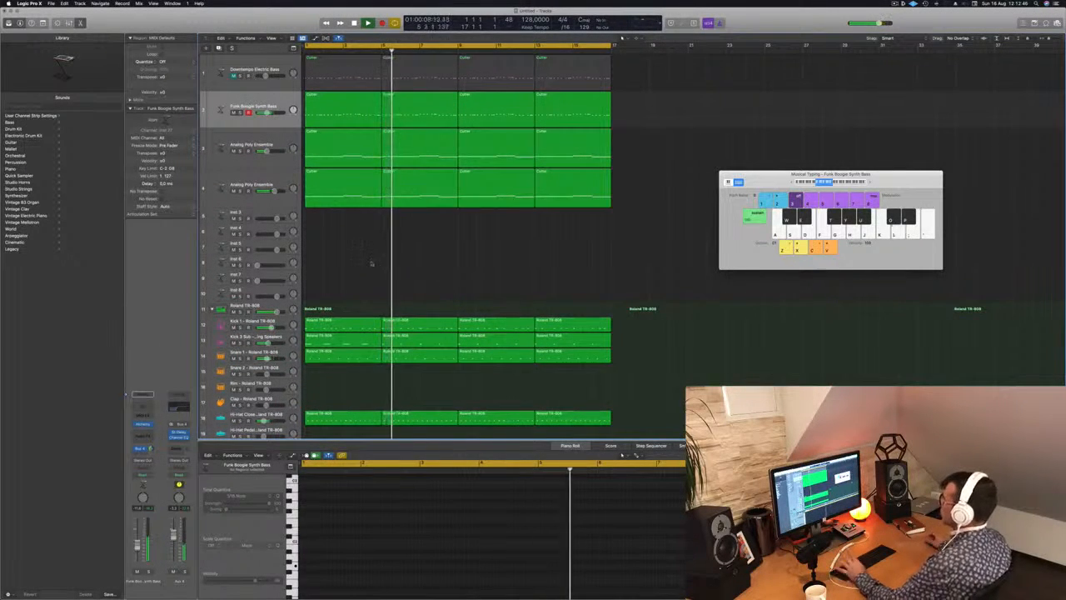
pyautogui.click(234, 152)
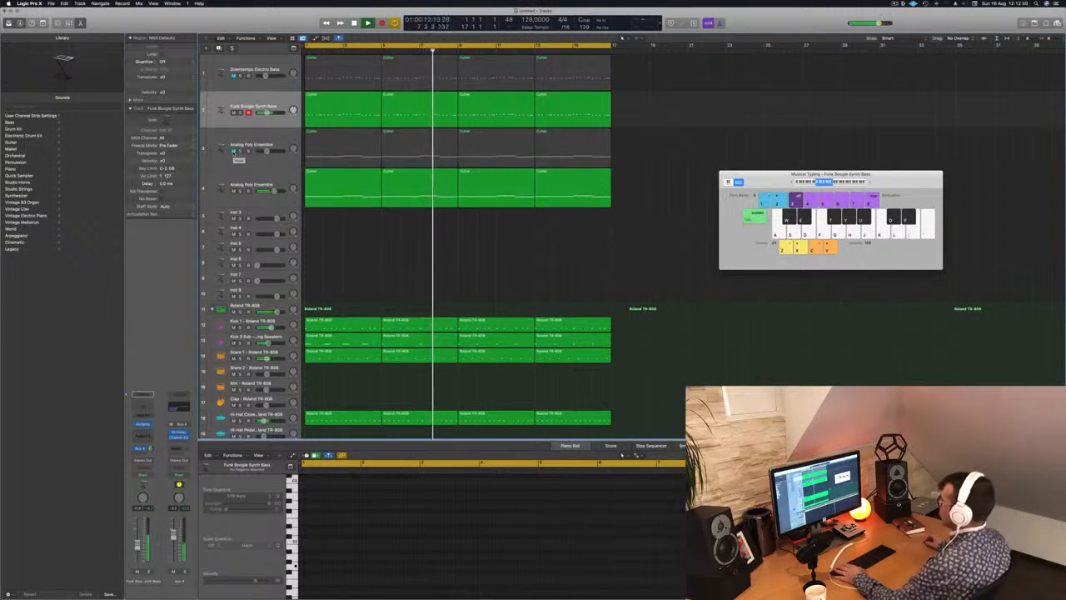
pyautogui.click(234, 151)
pyautogui.click(276, 135)
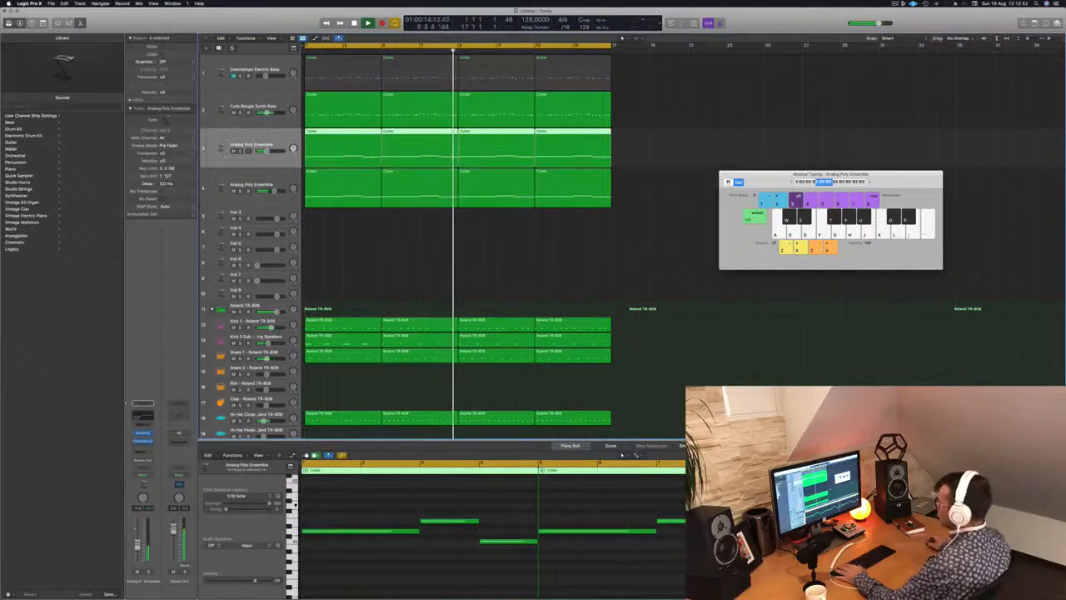
# Play the mix again from the song start with all regions deselected.
pyautogui.press('Return')
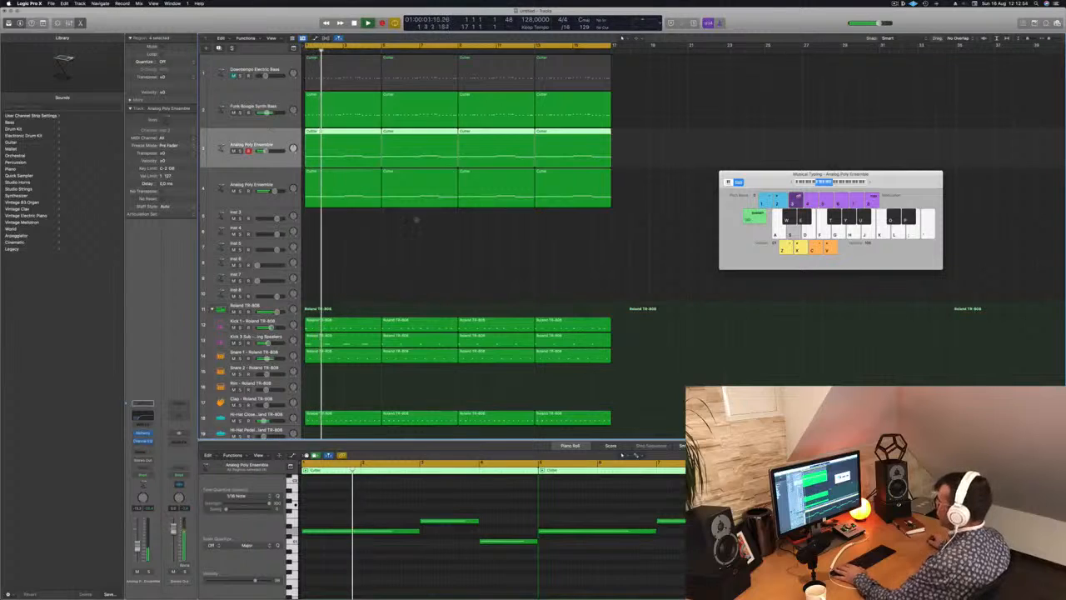
pyautogui.click(388, 244)
pyautogui.press('super+Left')
pyautogui.press('super+Left')
pyautogui.press('super+Right')
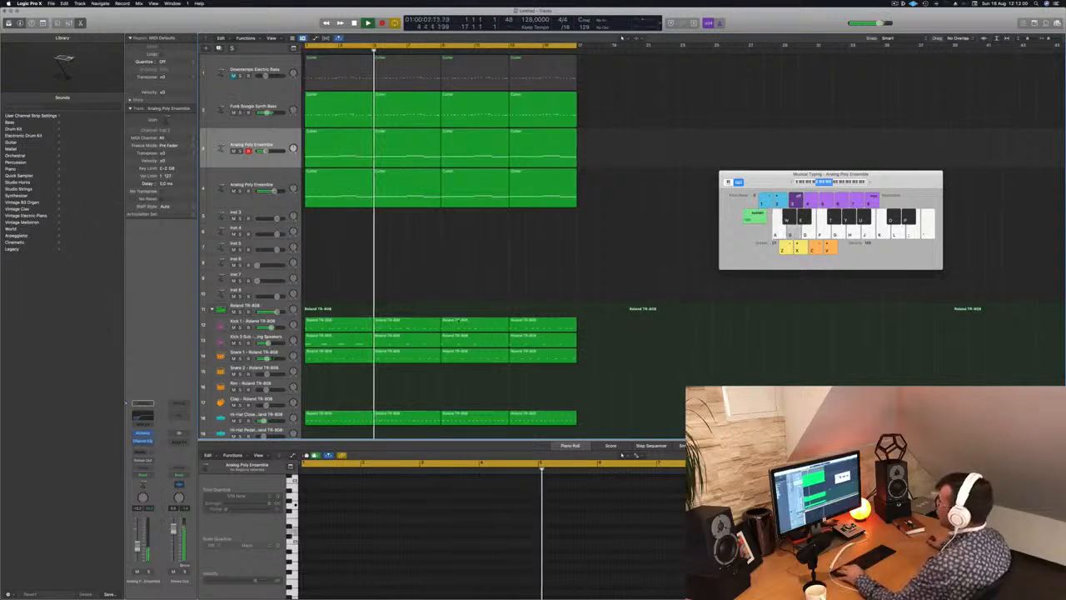
# Copy the first four-bar Shaker region onto the Conga track and select its notes for editing.
pyautogui.scroll(-3, 419, 290)
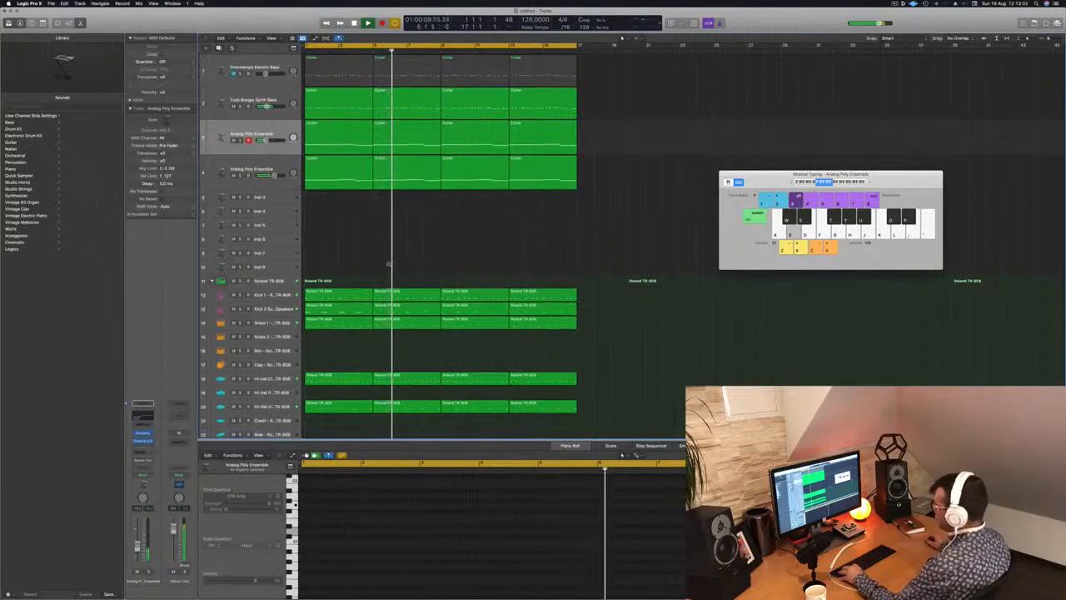
pyautogui.scroll(-4, 388, 264)
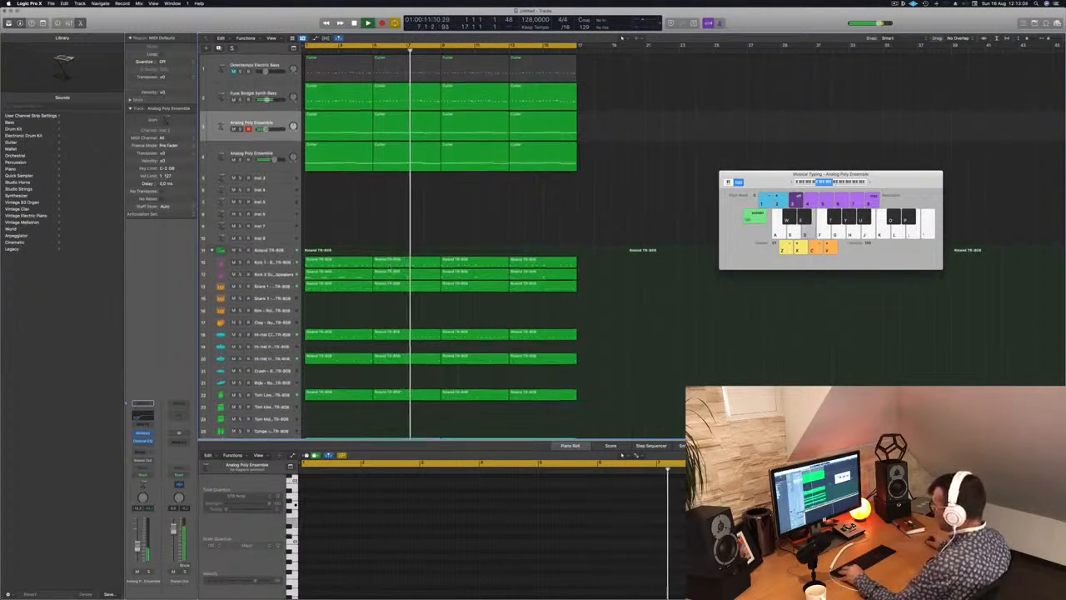
pyautogui.scroll(-5, 441, 242)
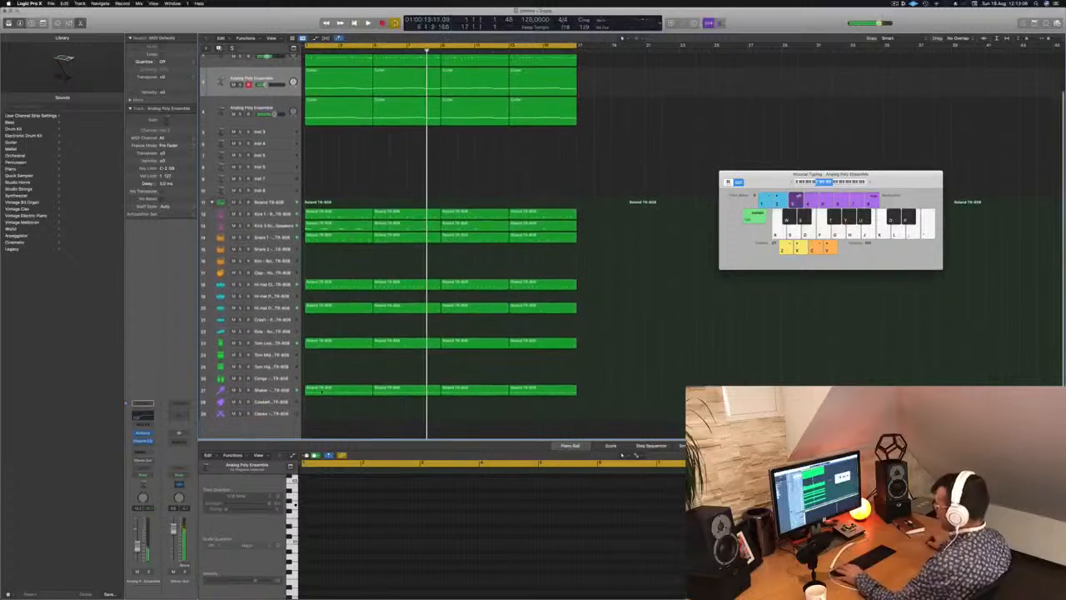
pyautogui.click(321, 391)
pyautogui.moveTo(320, 392); pyautogui.dragTo(320, 379)
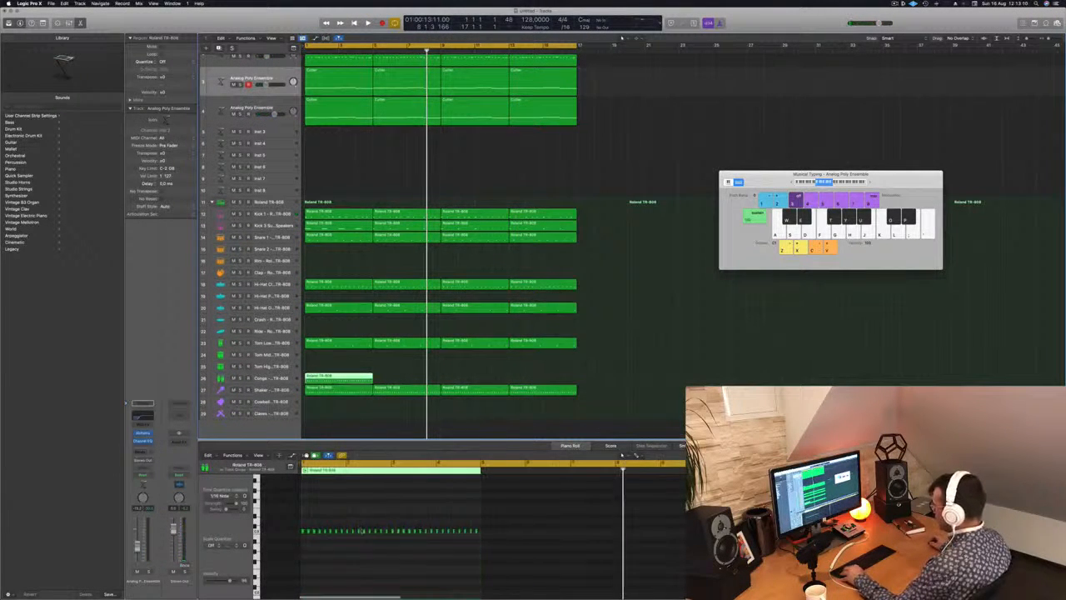
pyautogui.scroll(-5, 361, 530)
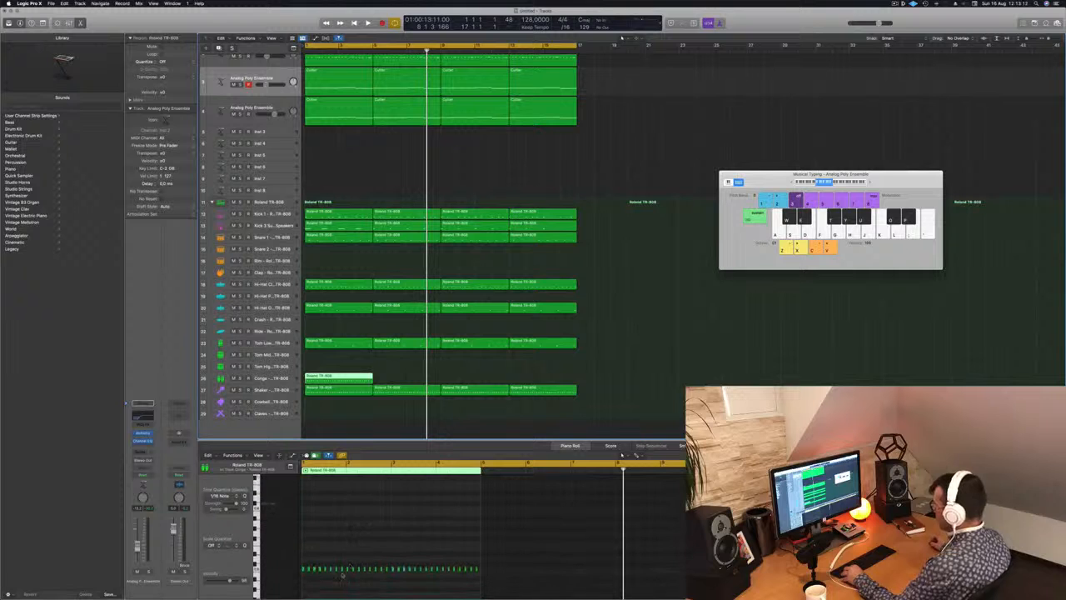
pyautogui.click(332, 592)
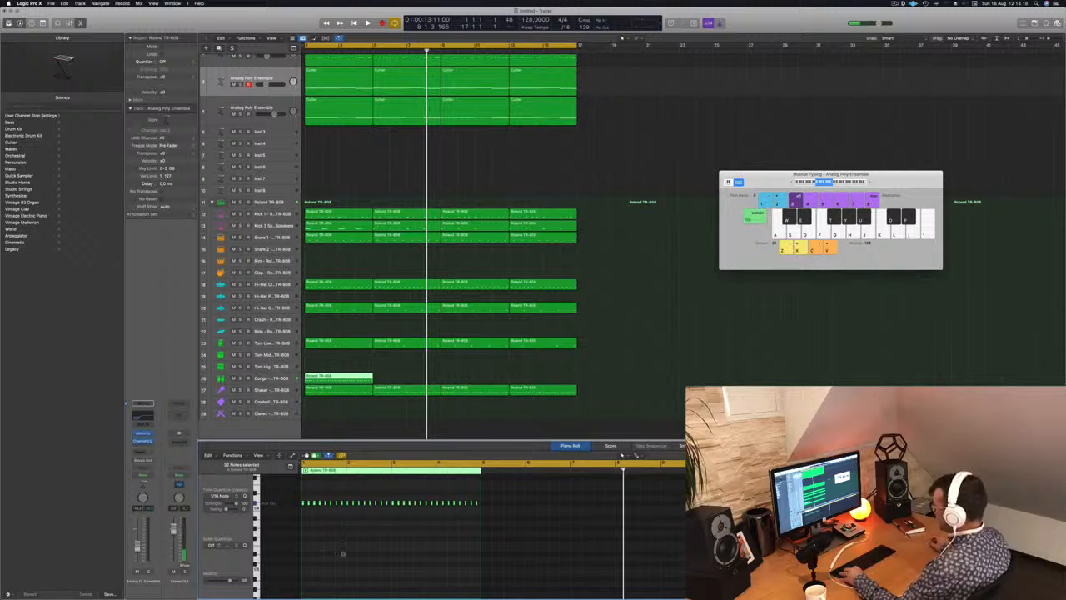
# Audition the conga pattern from the song start and delete its notes from bar 2 onward.
pyautogui.press('z')
pyautogui.press('Return')
pyautogui.press('space')
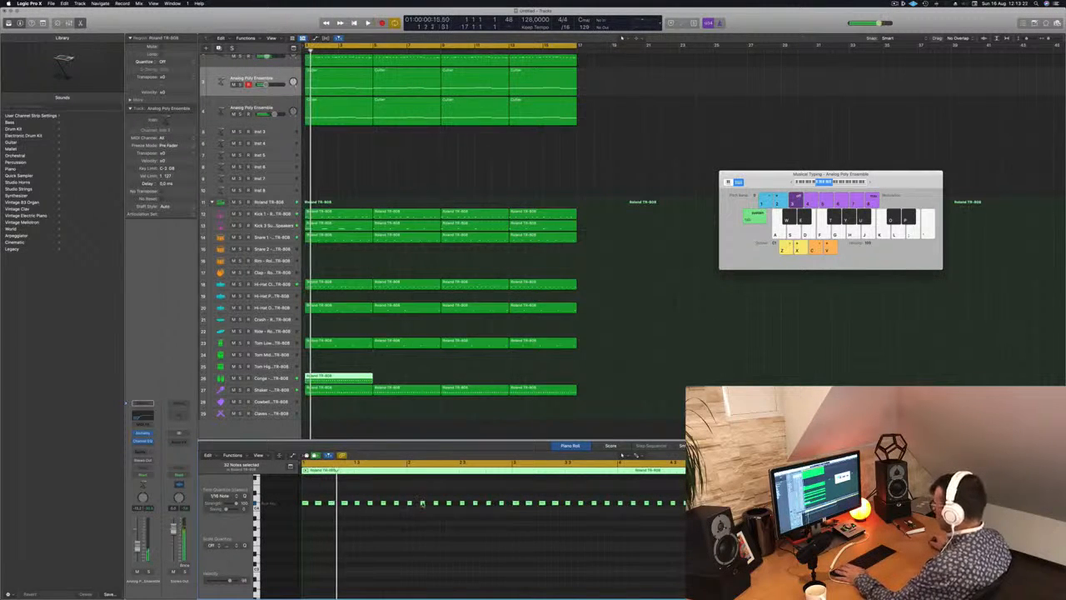
pyautogui.moveTo(409, 497); pyautogui.dragTo(686, 510)
pyautogui.press('Delete')
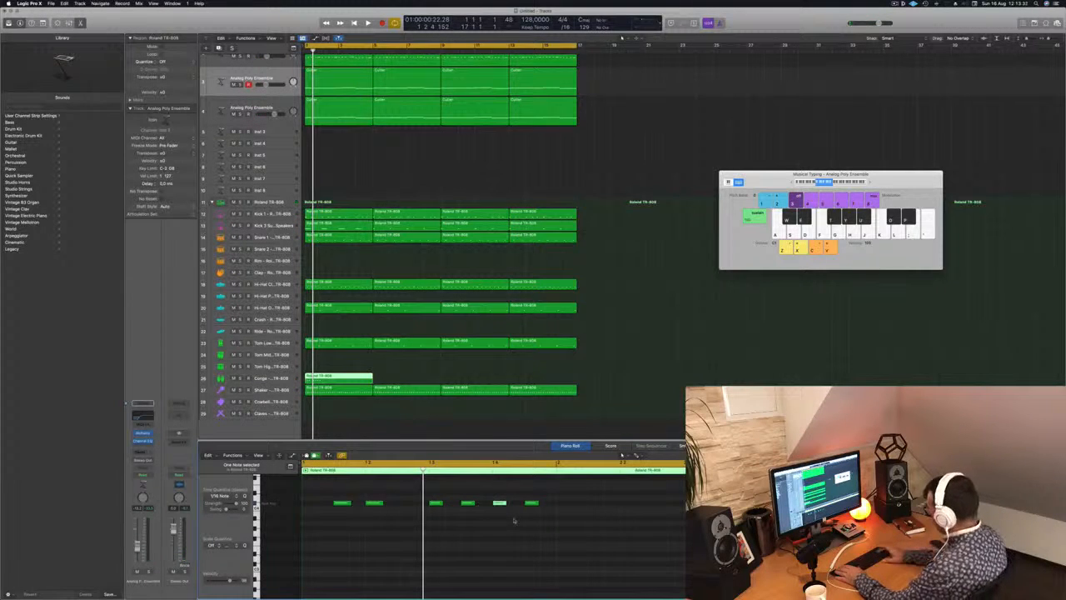
# Thin the conga pattern to three hits in bar 1, checking the rhythm in playback.
pyautogui.press('space')
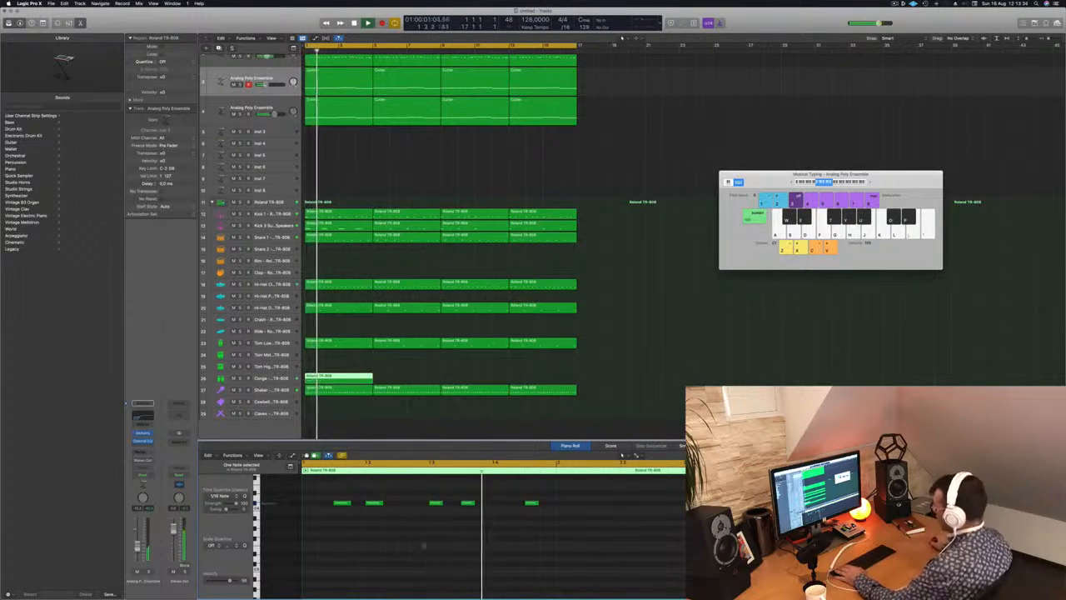
pyautogui.press('space')
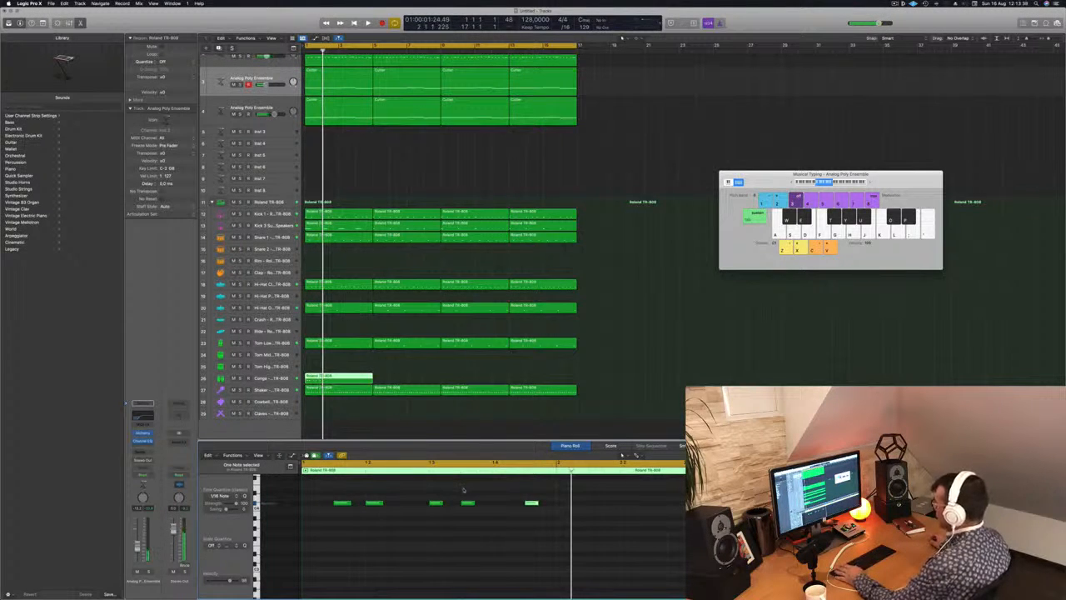
pyautogui.press('space')
pyautogui.press('space')
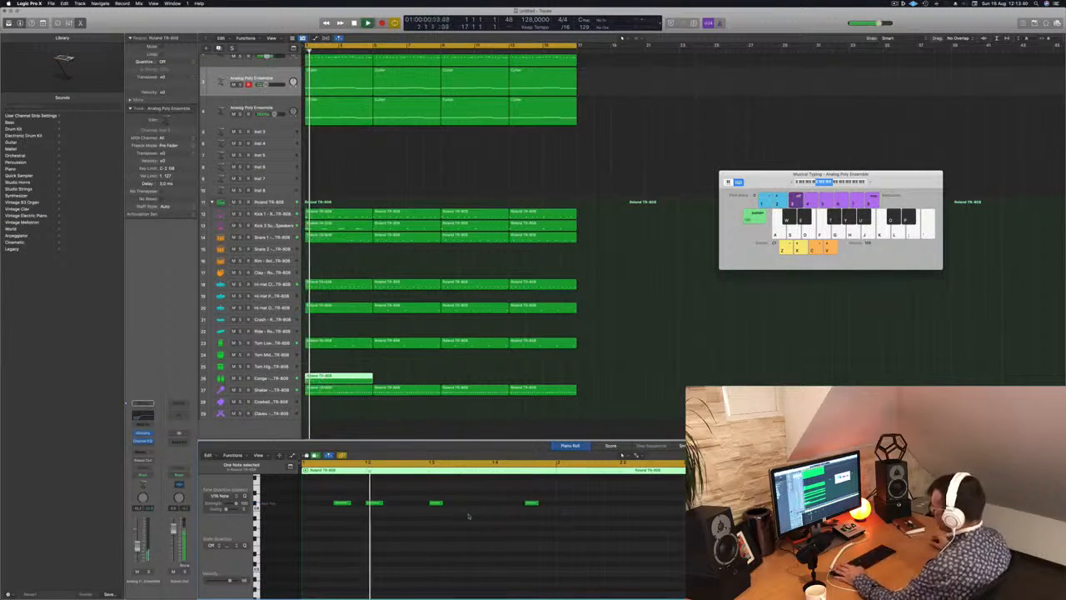
pyautogui.press('Delete')
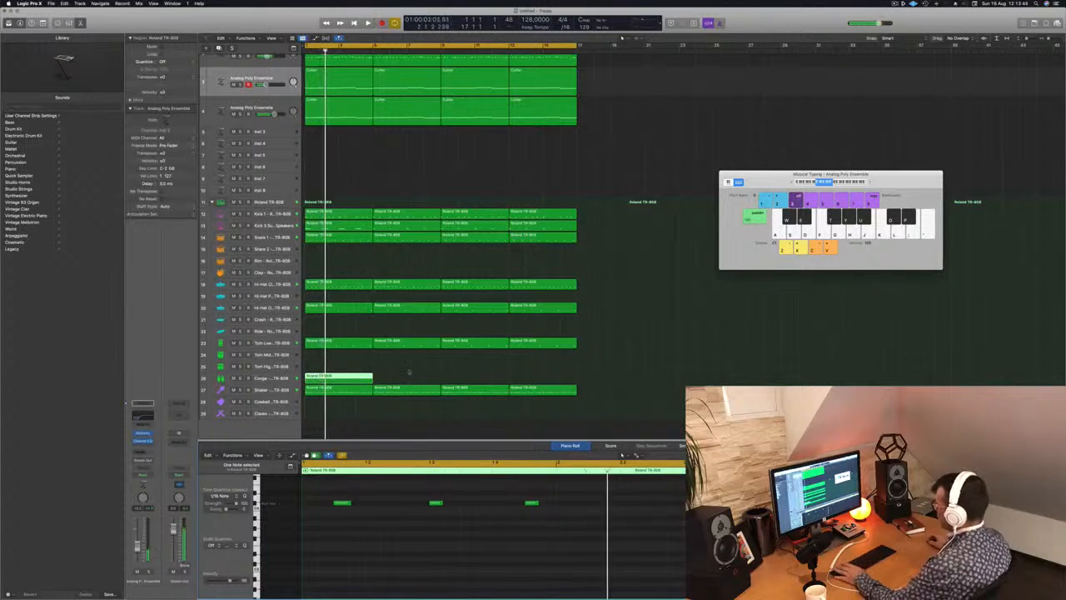
pyautogui.press('space')
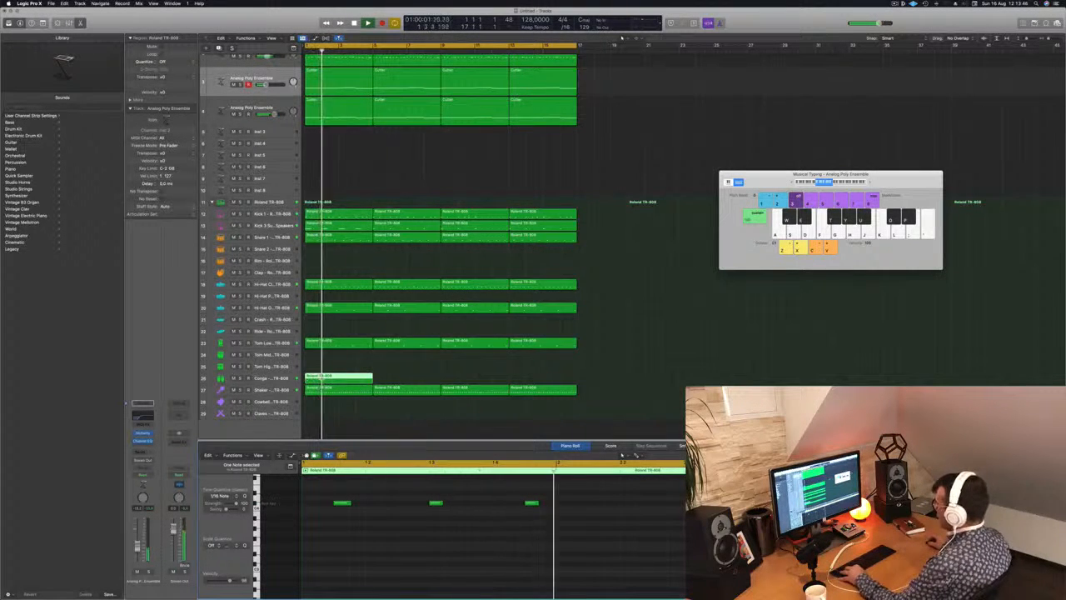
# Shorten the conga region to one bar and repeat it across all sixteen bars.
pyautogui.click(337, 376)
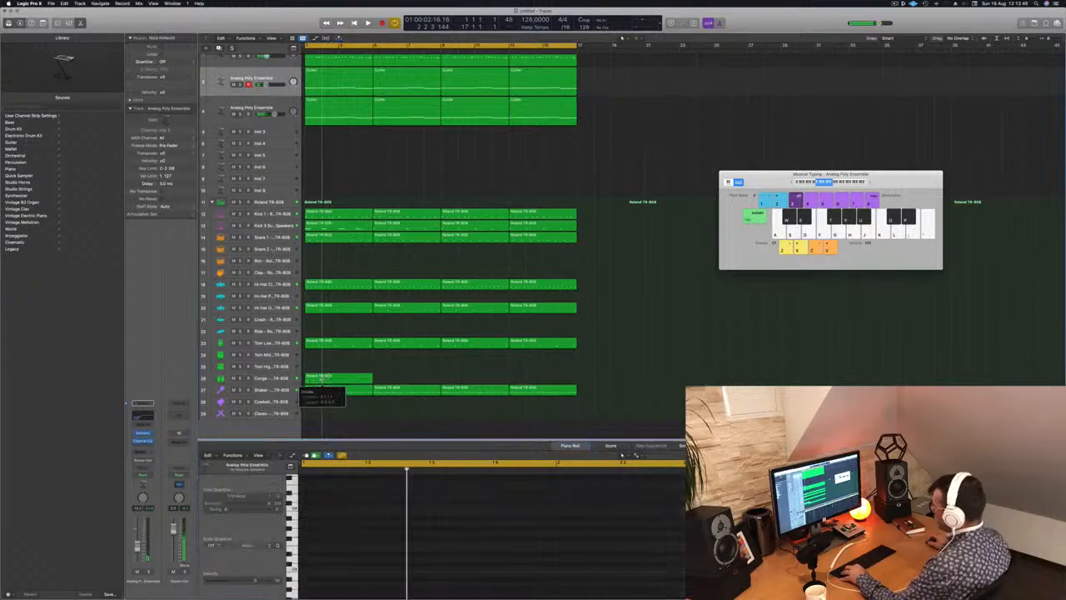
pyautogui.moveTo(371, 378); pyautogui.dragTo(328, 384)
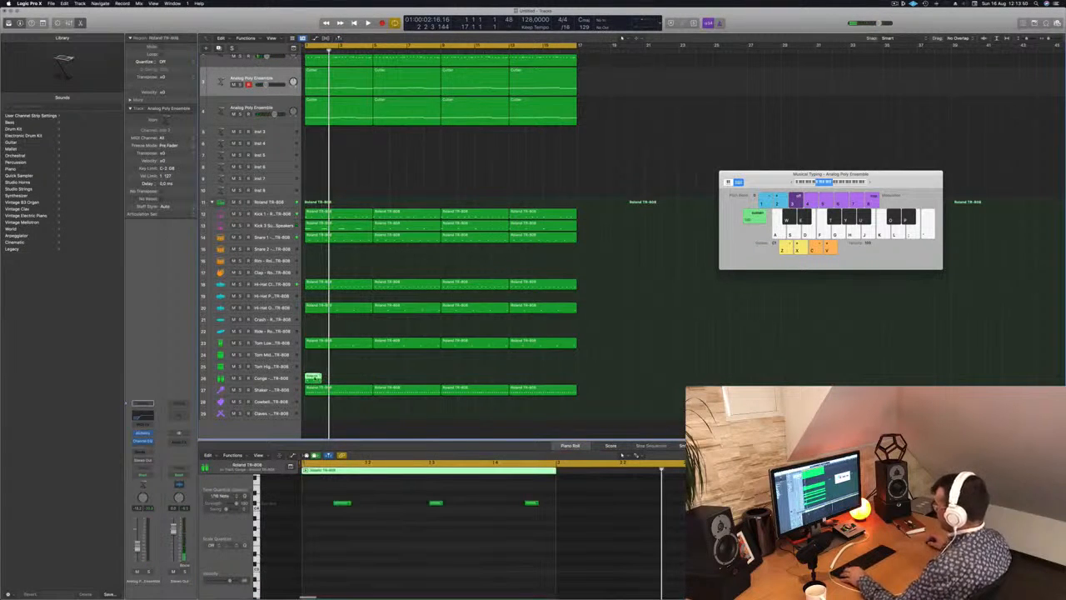
pyautogui.press('super+r')
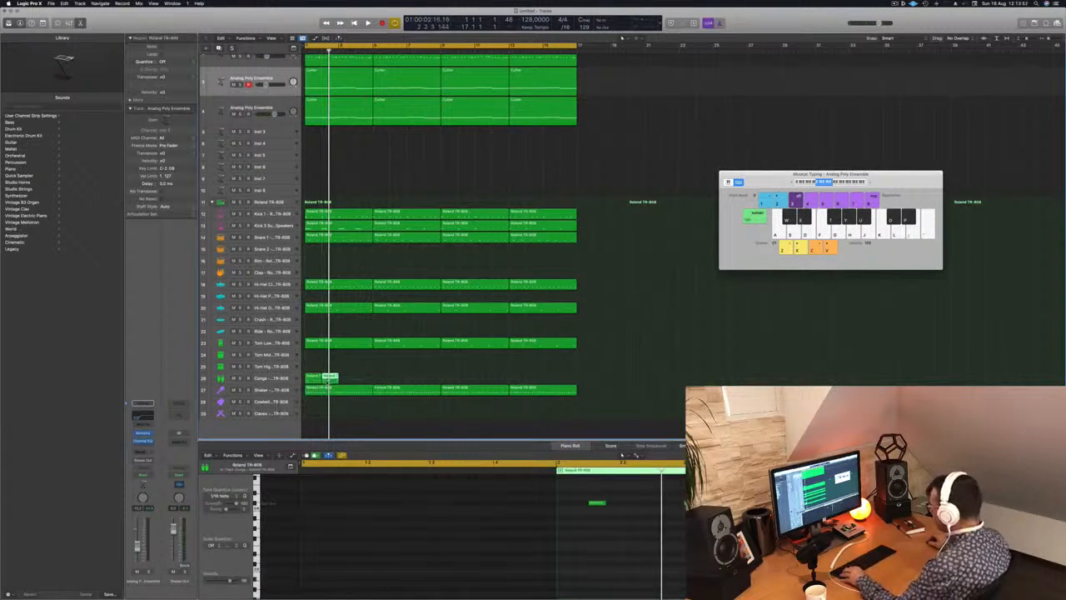
pyautogui.moveTo(324, 381); pyautogui.dragTo(395, 384)
pyautogui.press('space')
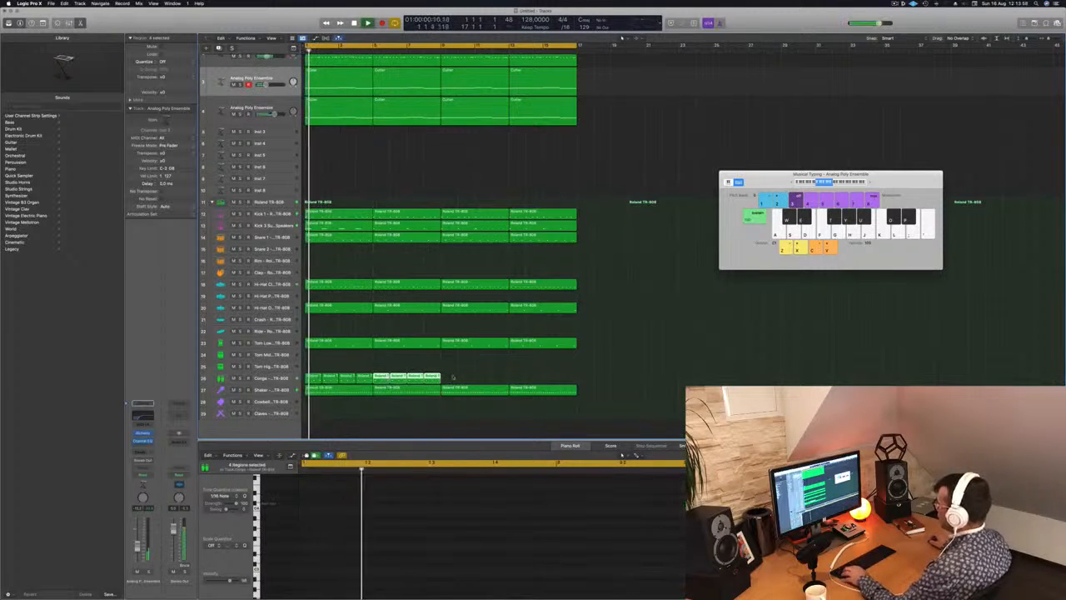
pyautogui.moveTo(318, 378); pyautogui.dragTo(458, 381)
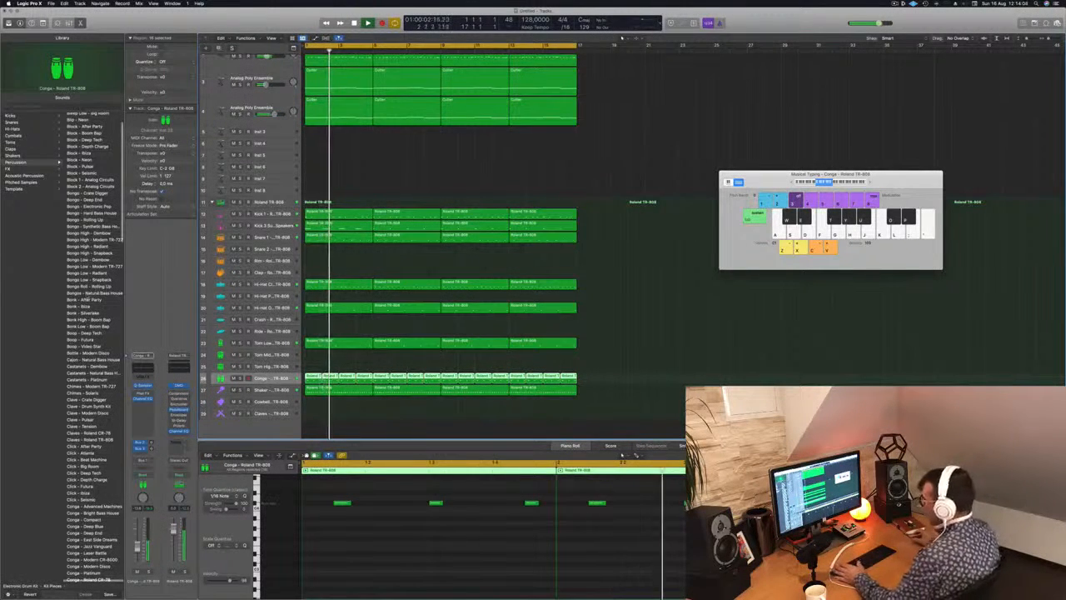
# Audition Conga Low patches such as Modern TR-727, Hybrid Knock and Hard Bass House on the conga track.
pyautogui.scroll(-10, 69, 392)
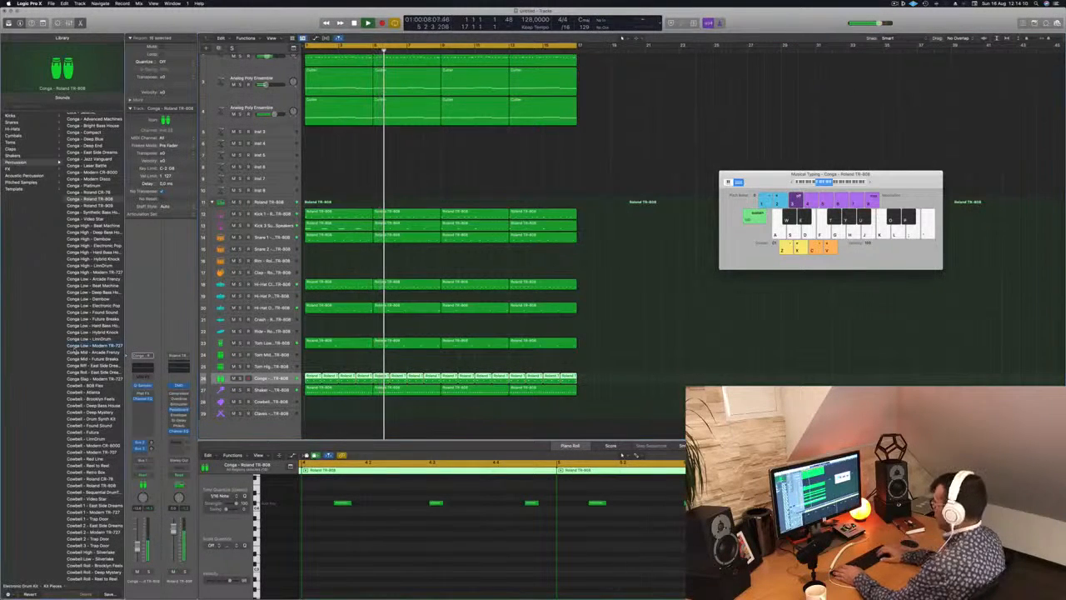
pyautogui.click(91, 345)
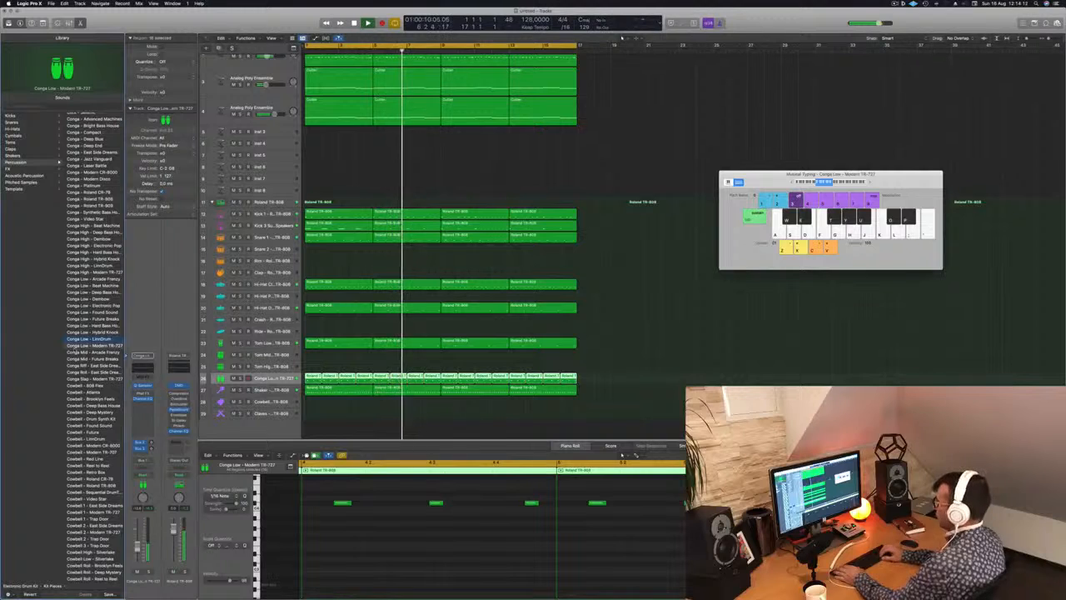
pyautogui.press('Up')
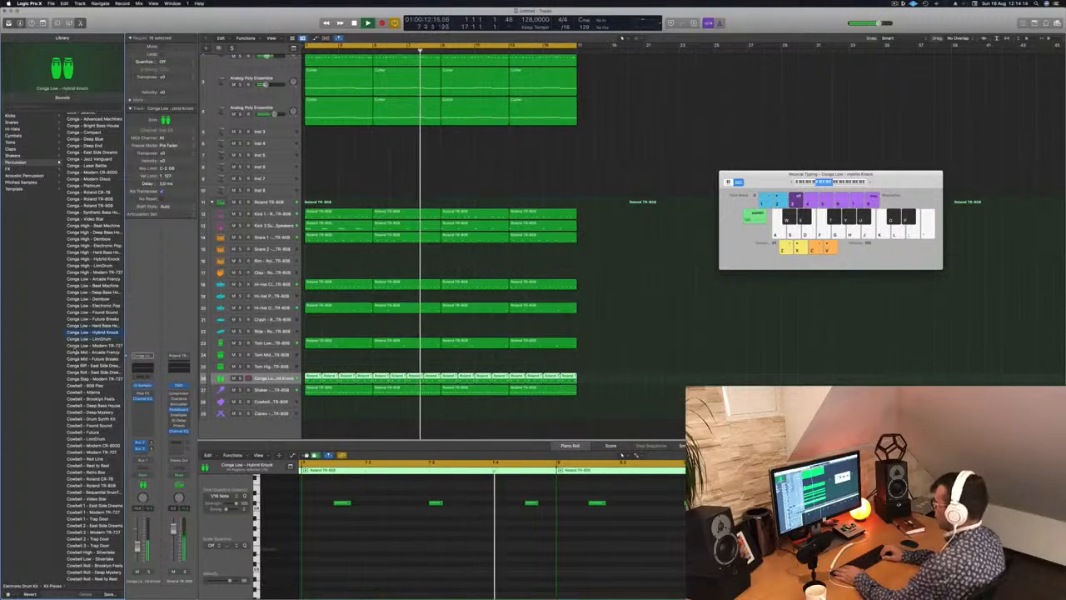
pyautogui.press('Up')
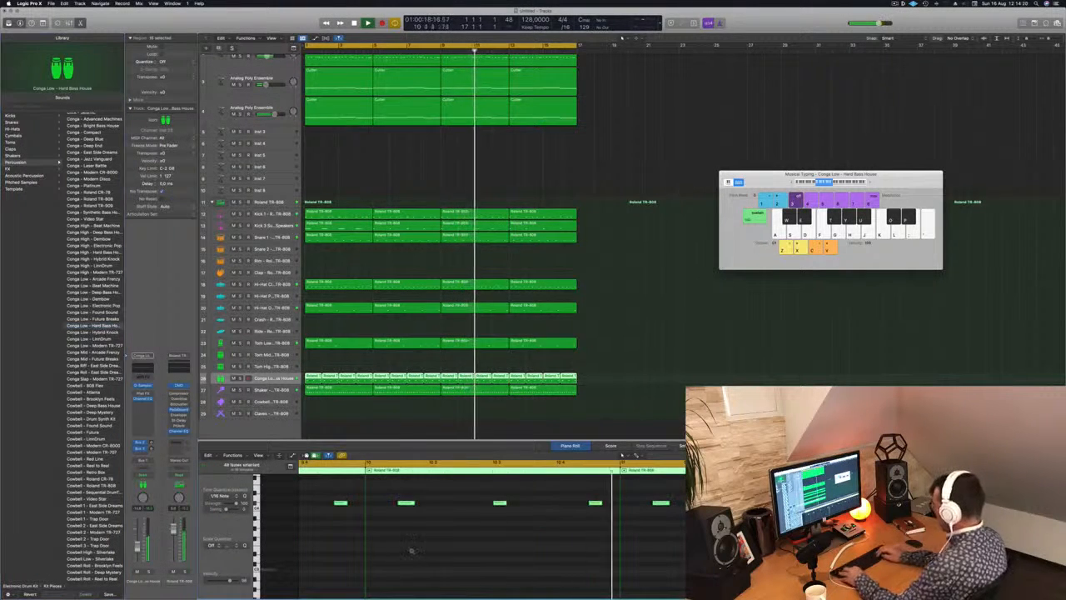
# Transpose all selected conga notes down by several semitones during playback.
pyautogui.hotkey('alt', 'Down')
pyautogui.hotkey('alt', 'Down')
pyautogui.hotkey('alt', 'Down')
pyautogui.hotkey('alt', 'Down')
pyautogui.hotkey('alt', 'Down')
pyautogui.hotkey('alt', 'Down')
pyautogui.hotkey('alt', 'Down')
pyautogui.hotkey('alt', 'Down')
pyautogui.hotkey('alt', 'Down')
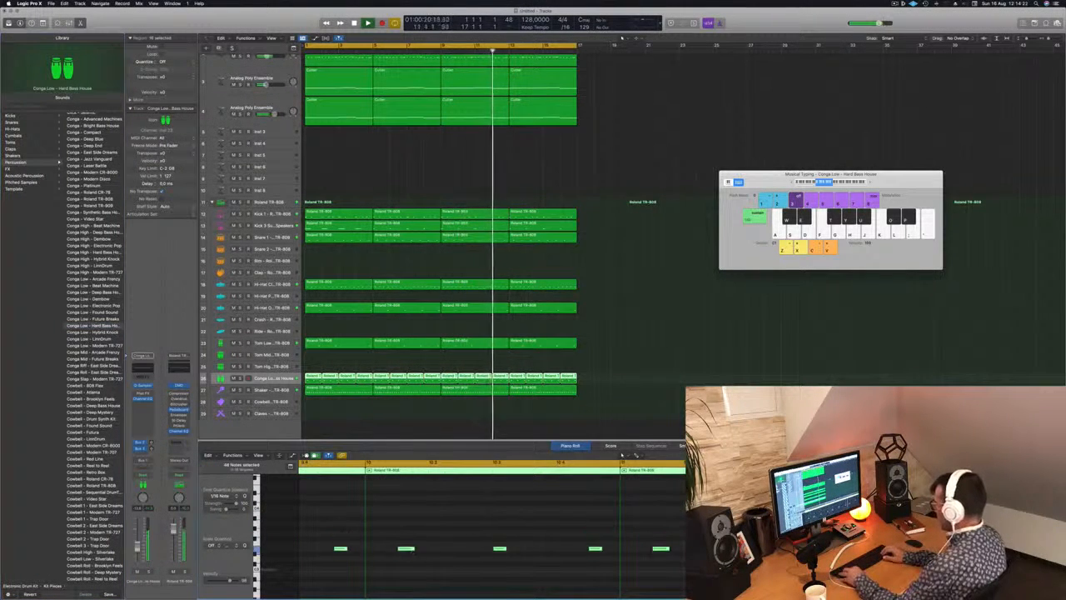
pyautogui.hotkey('alt', 'Down')
pyautogui.hotkey('alt', 'Down')
pyautogui.hotkey('alt', 'Down')
pyautogui.hotkey('alt', 'Down')
pyautogui.hotkey('alt', 'Down')
pyautogui.hotkey('alt', 'Down')
pyautogui.hotkey('alt', 'Down')
pyautogui.hotkey('alt', 'Down')
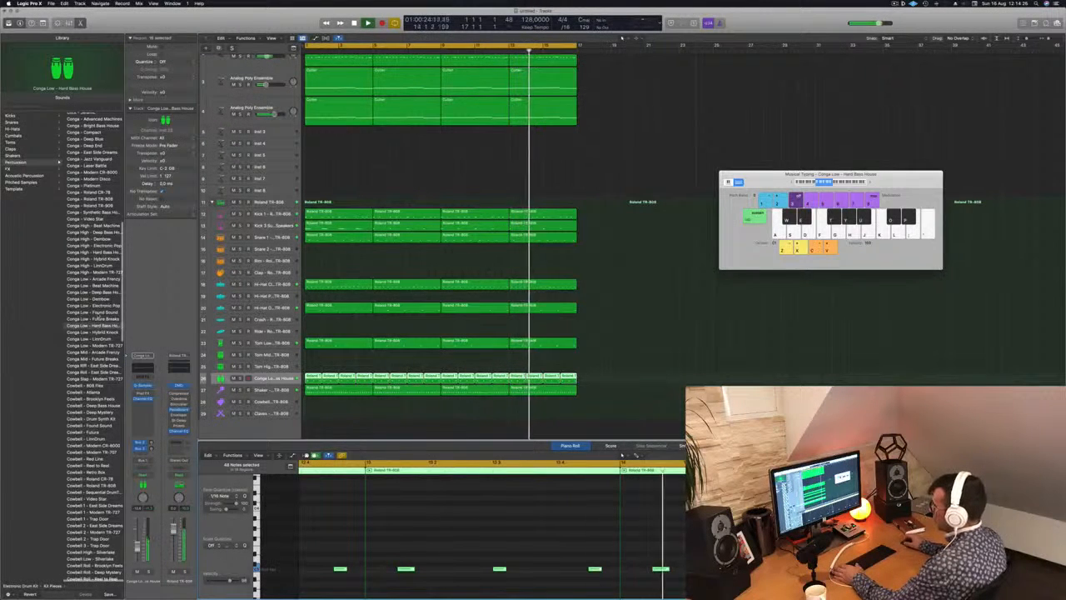
# Try the Conga Low - Found Sound patch, choose Conga Low - Dembow instead, and replay from the start.
pyautogui.click(87, 313)
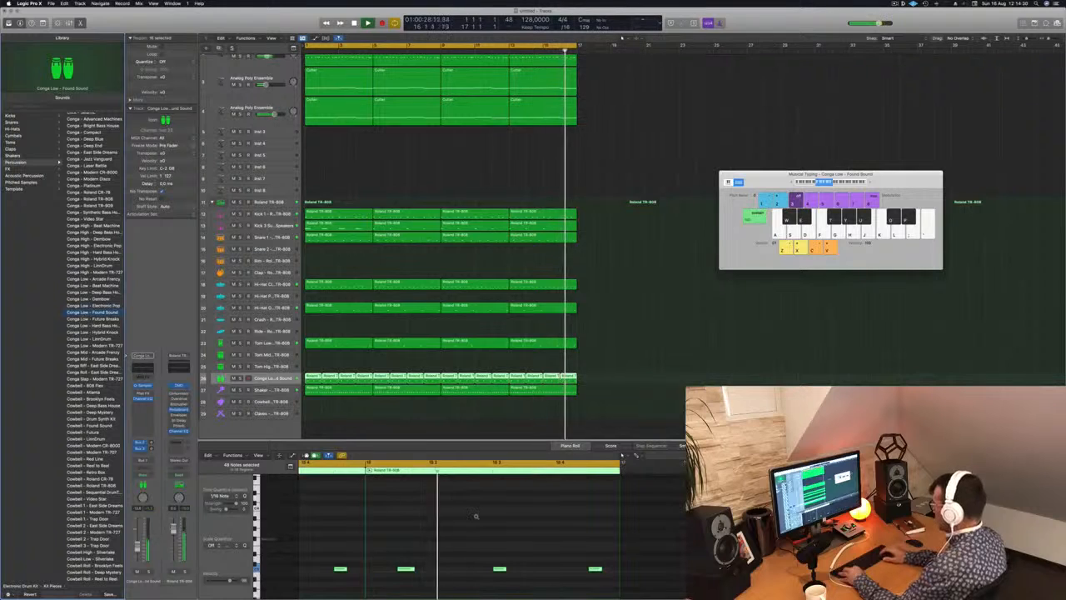
pyautogui.press('Up')
pyautogui.press('Up')
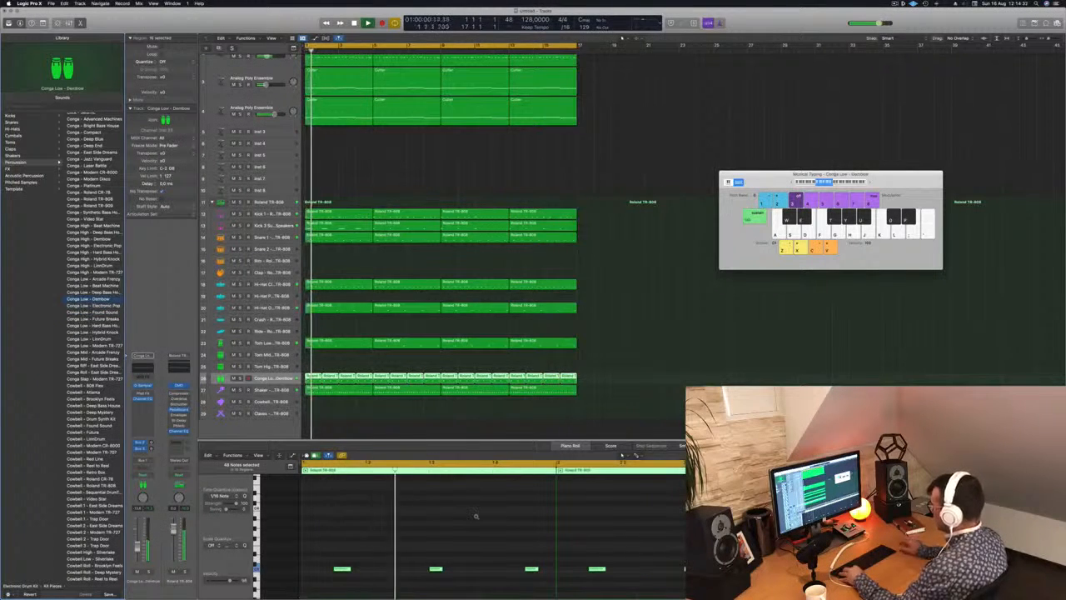
pyautogui.keyDown('ctrl'); pyautogui.keyDown('alt'); pyautogui.click(434, 541); pyautogui.keyUp('alt'); pyautogui.keyUp('ctrl')
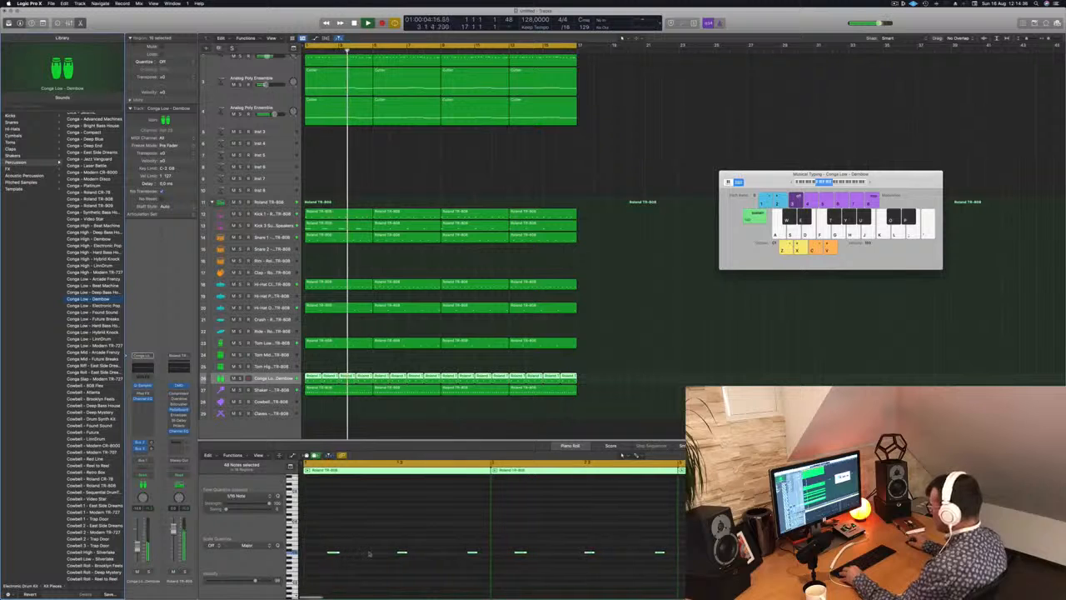
pyautogui.scroll(-2, 362, 554)
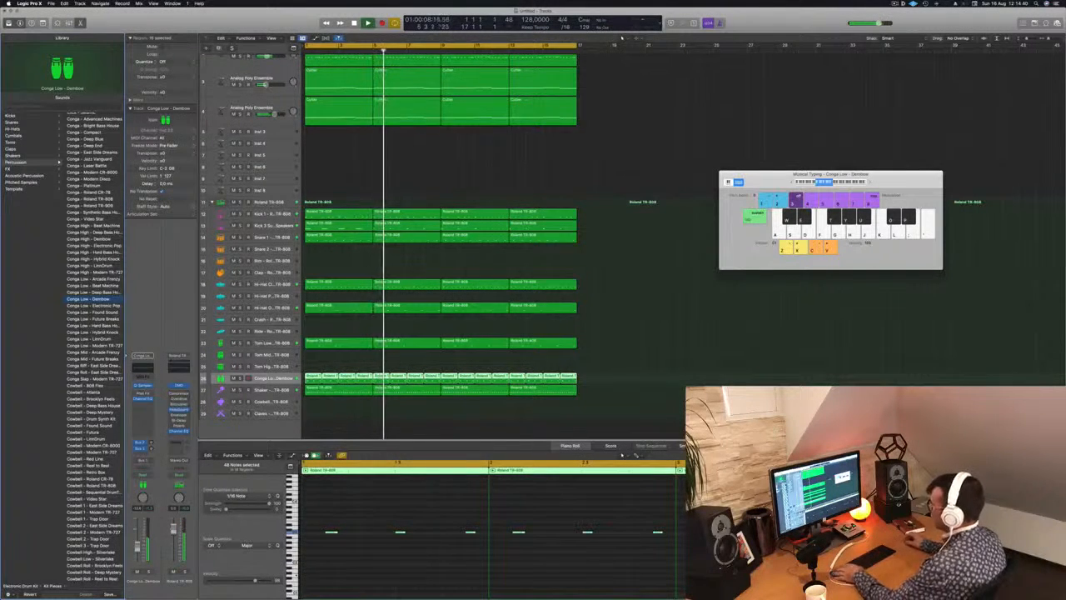
pyautogui.press('Return')
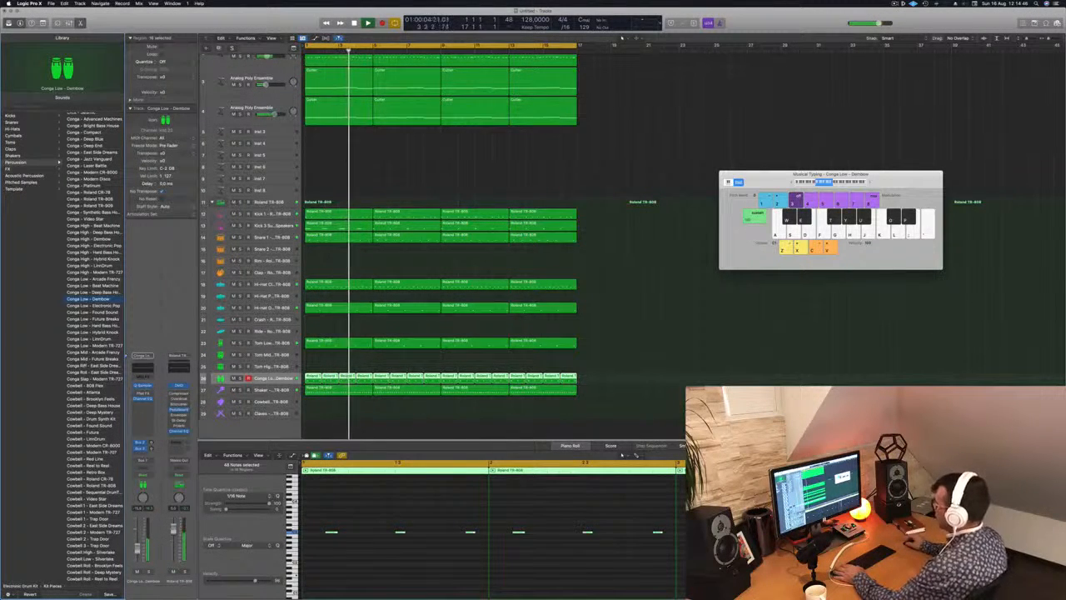
# Copy the first Shaker region onto the Cowbell track, restart playback and select only the copied region.
pyautogui.click(336, 405)
pyautogui.moveTo(334, 390); pyautogui.dragTo(334, 402)
pyautogui.press('Return')
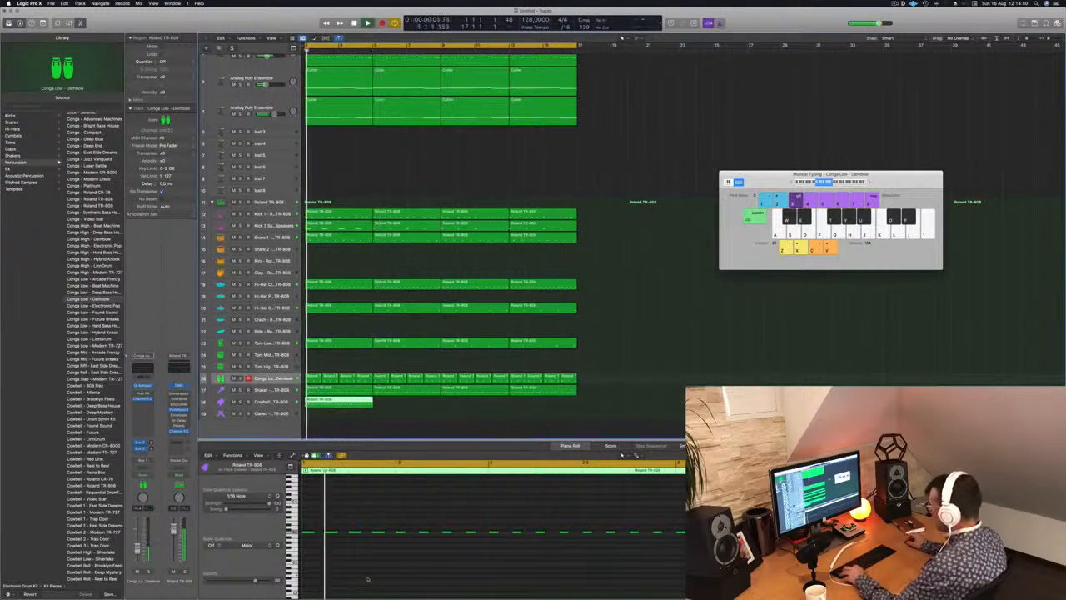
pyautogui.press('super+a')
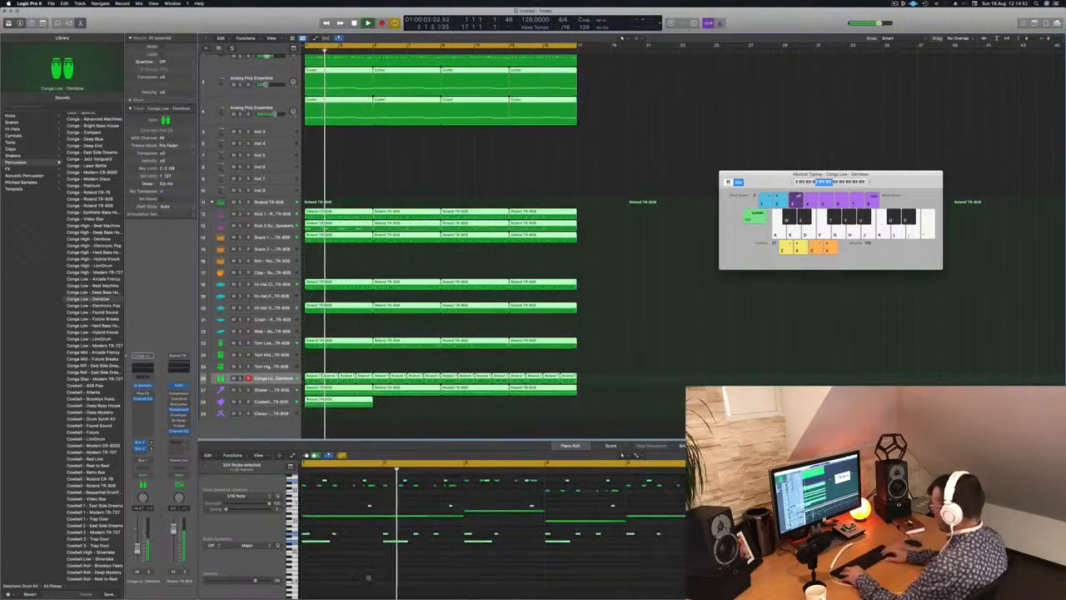
pyautogui.click(403, 418)
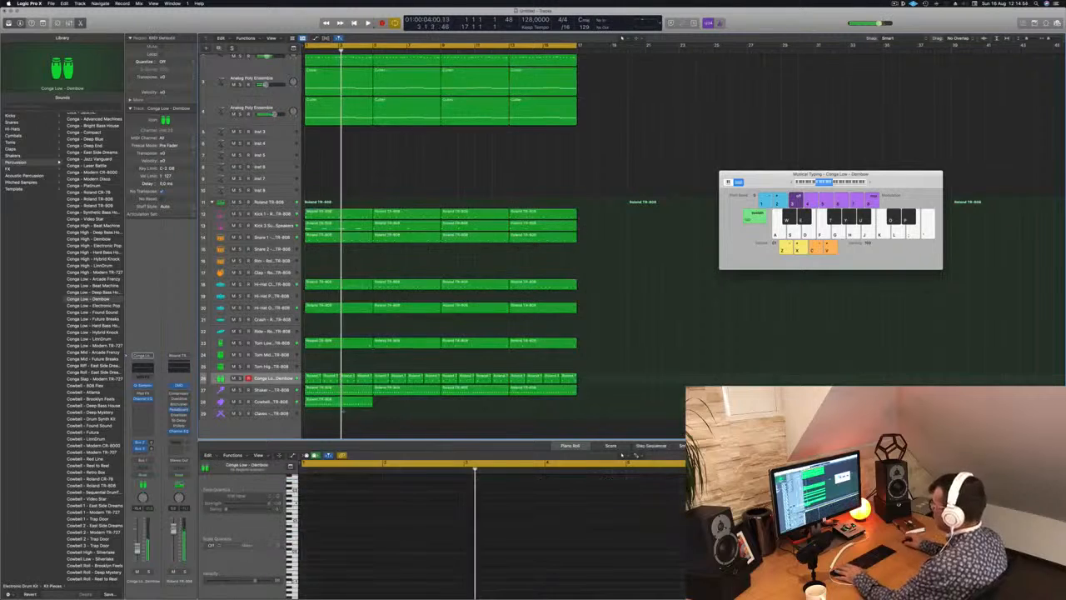
pyautogui.click(350, 401)
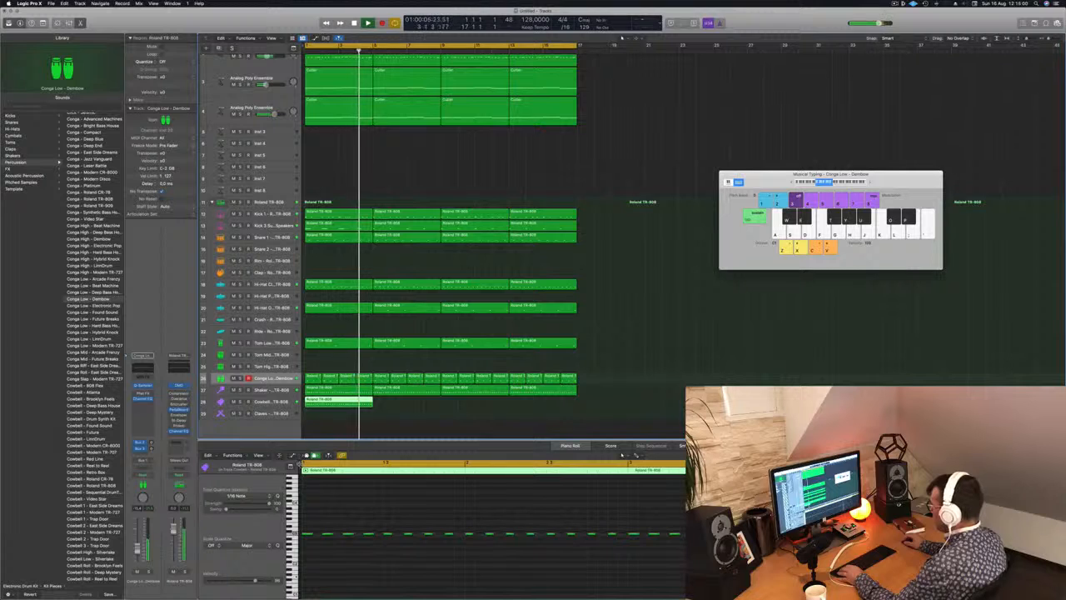
# Select the copied Cowbell region's notes in the piano roll and look along the pattern during playback.
pyautogui.press('super+a')
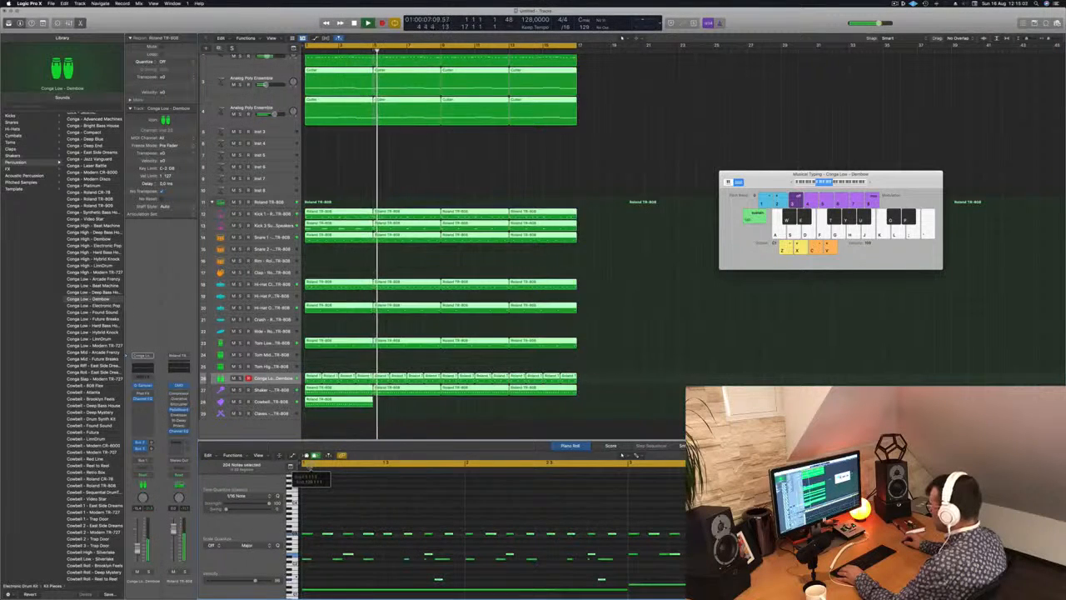
pyautogui.click(310, 469)
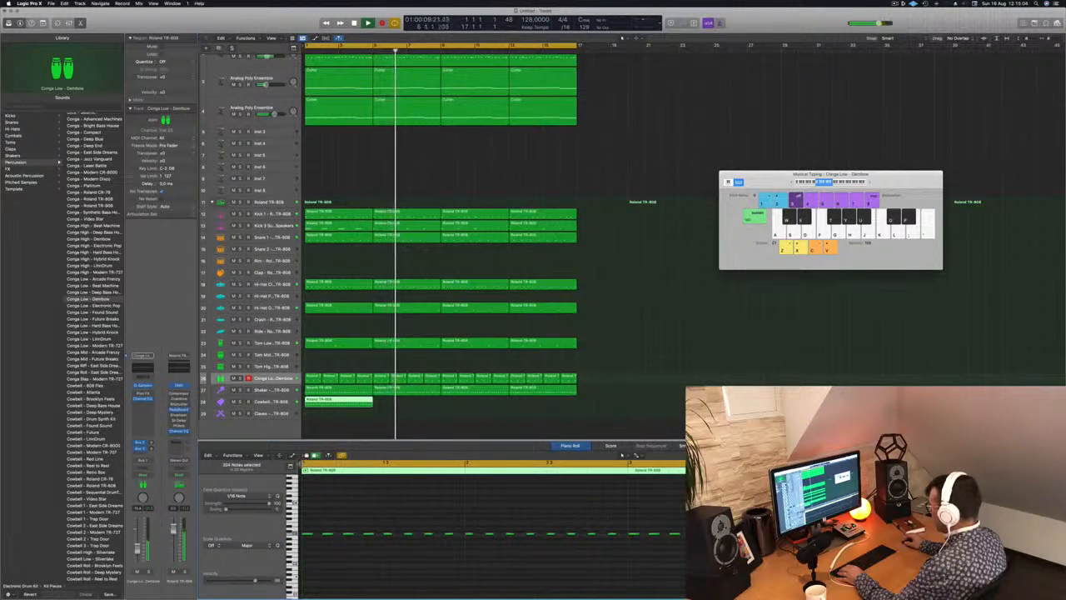
pyautogui.press('super+a')
pyautogui.click(336, 497)
pyautogui.hscroll(-5, 336, 498)
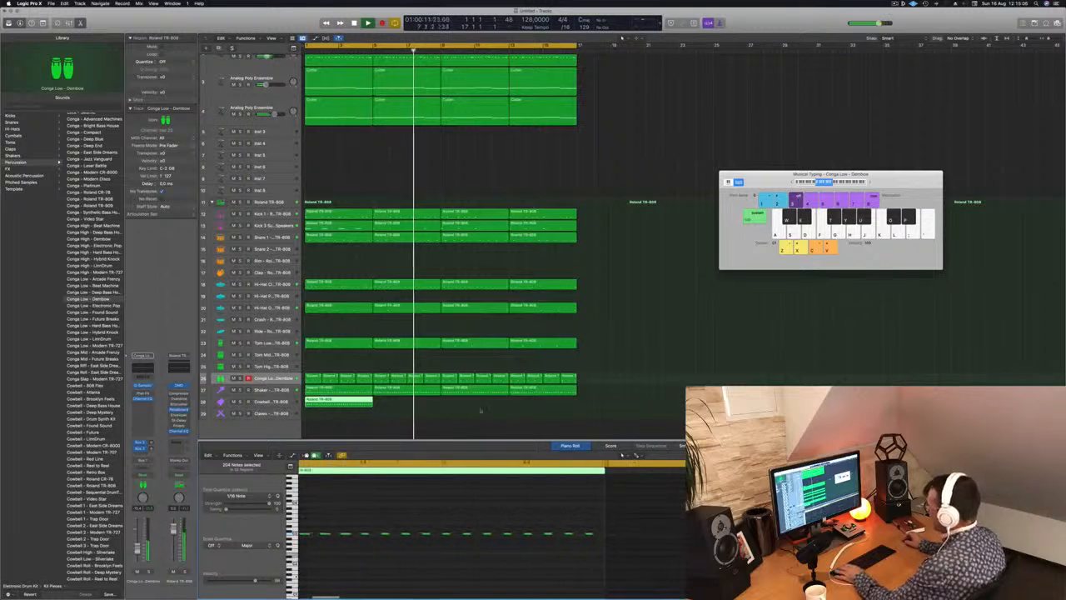
pyautogui.press('super+a')
pyautogui.hscroll(-4, 388, 564)
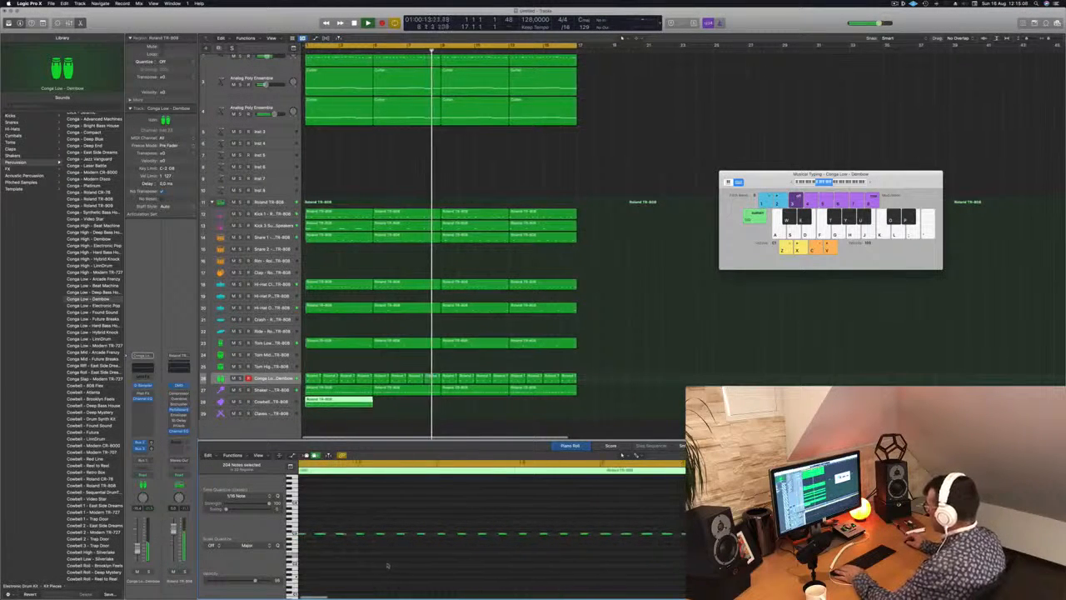
# Shorten the Cowbell region to one bar and repeat it along the track up to bar 17.
pyautogui.press('Return')
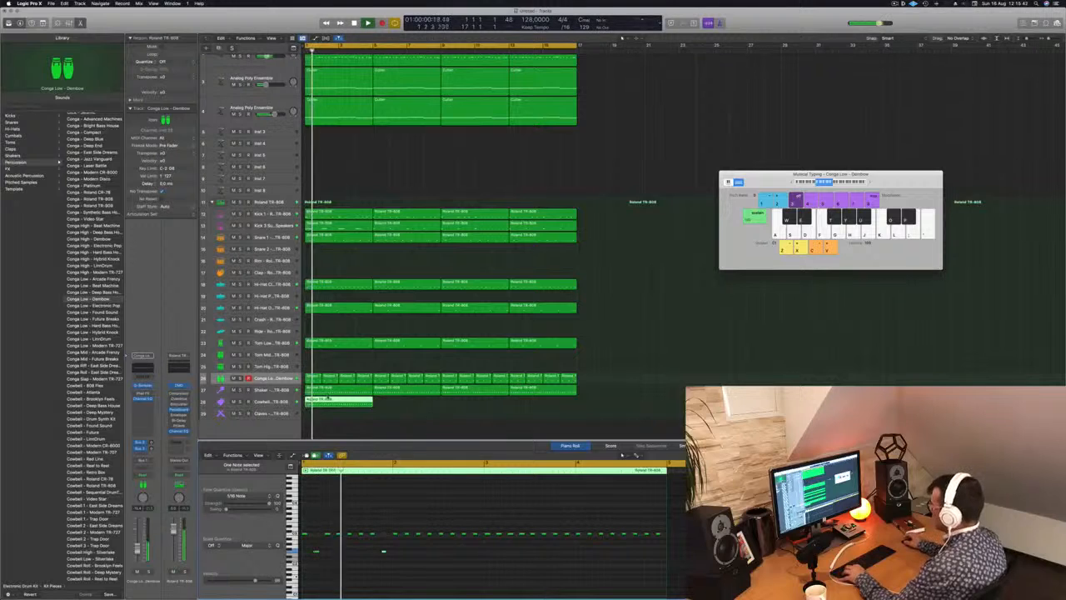
pyautogui.press('space')
pyautogui.click(313, 402)
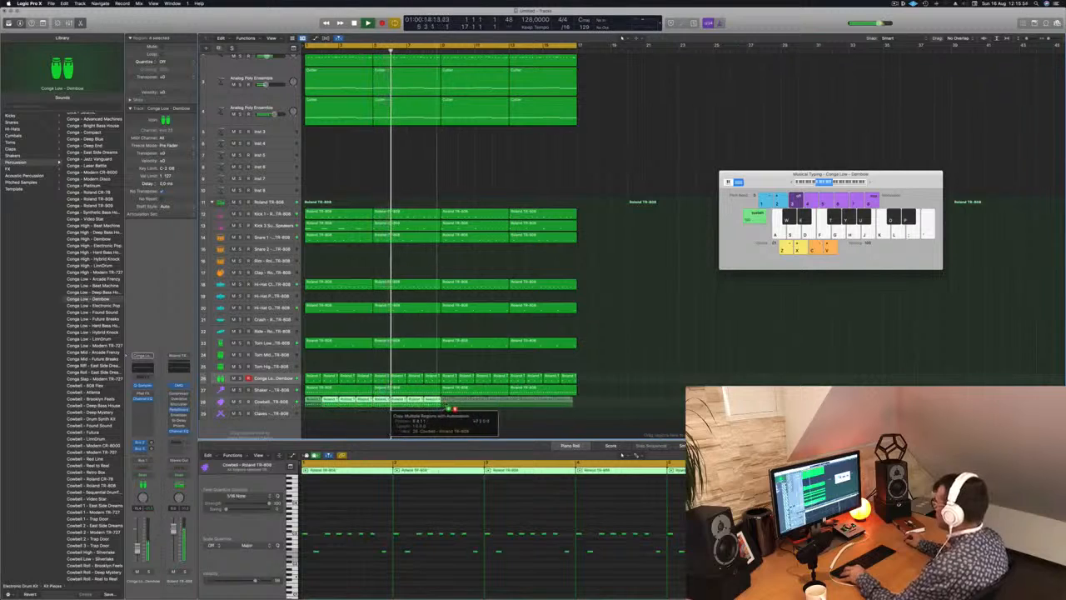
pyautogui.press('Return')
# Select the Cowbell track and audition it soloed, then in the full mix from the start.
pyautogui.click(271, 402)
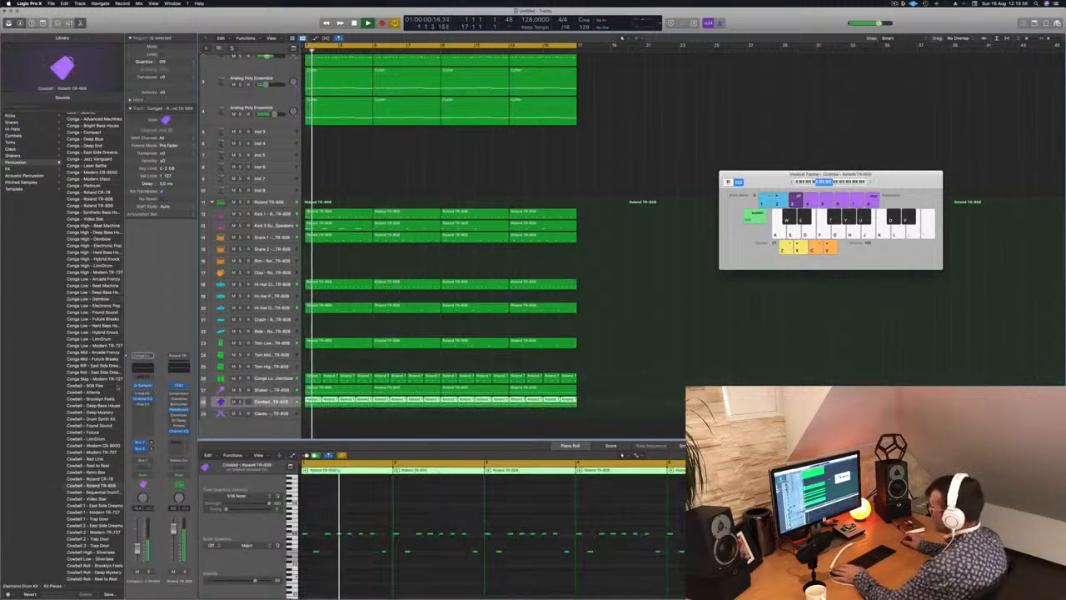
pyautogui.press('Return')
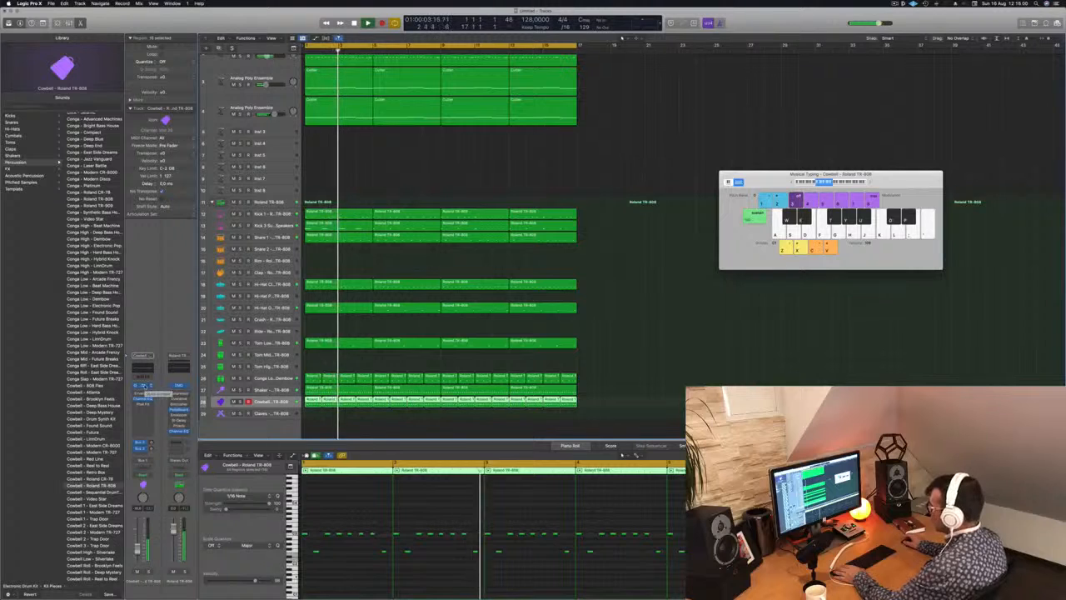
pyautogui.press('s')
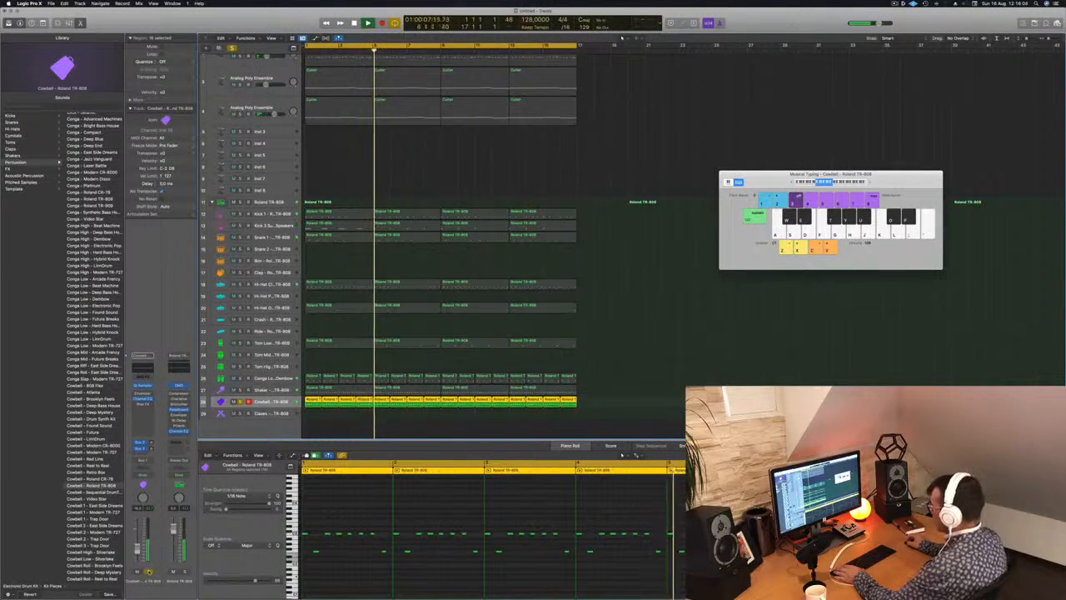
pyautogui.press('s')
pyautogui.press('Return')
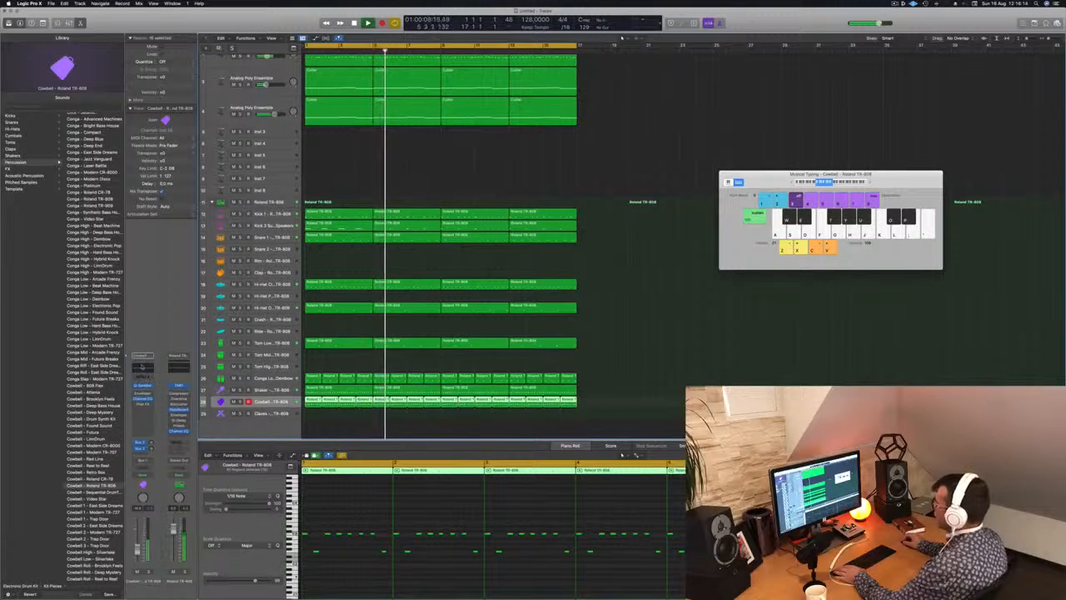
# Enable a 185 Hz, 24 dB/Oct low cut in the Cowbell track's Channel EQ and close the plug-in.
pyautogui.click(143, 370)
pyautogui.click(362, 129)
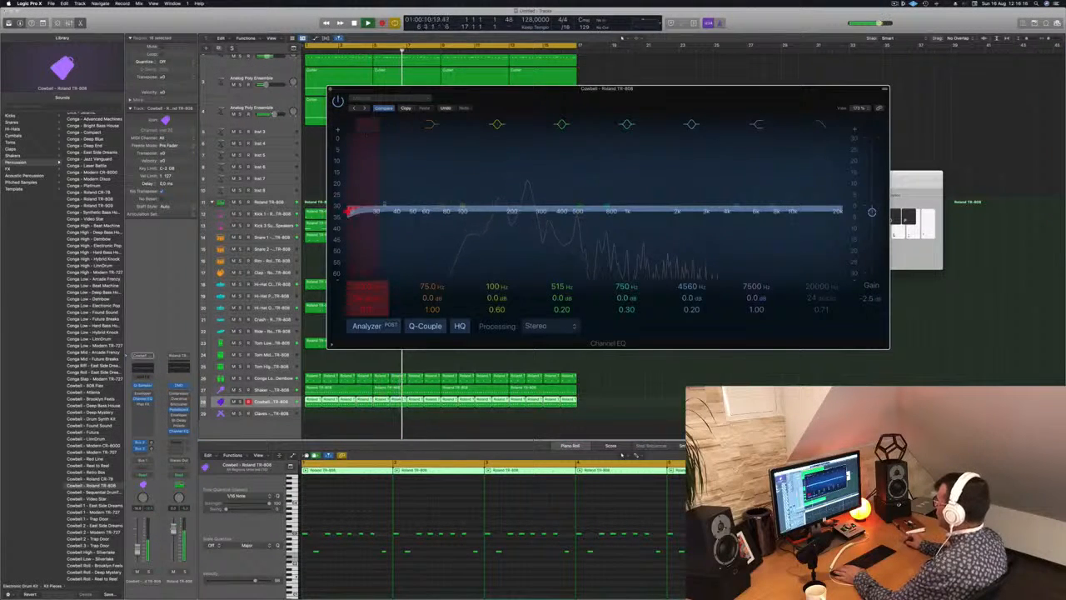
pyautogui.moveTo(350, 211); pyautogui.dragTo(525, 193)
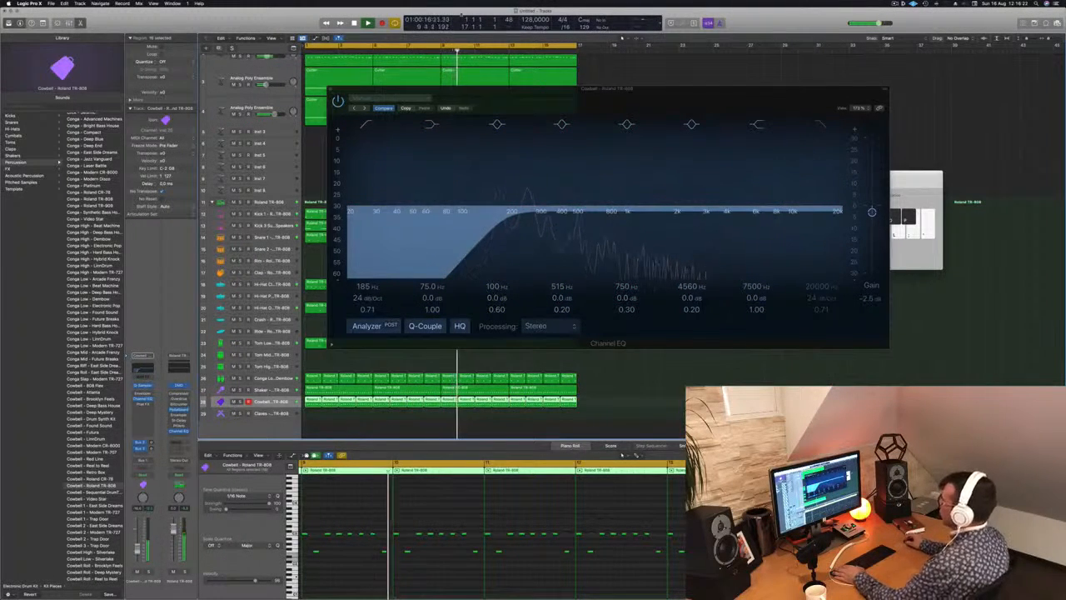
pyautogui.click(330, 89)
# Copy the first Snare 1 region onto the Clap track at bar 1.
pyautogui.press('super+Left')
pyautogui.press('super+Left')
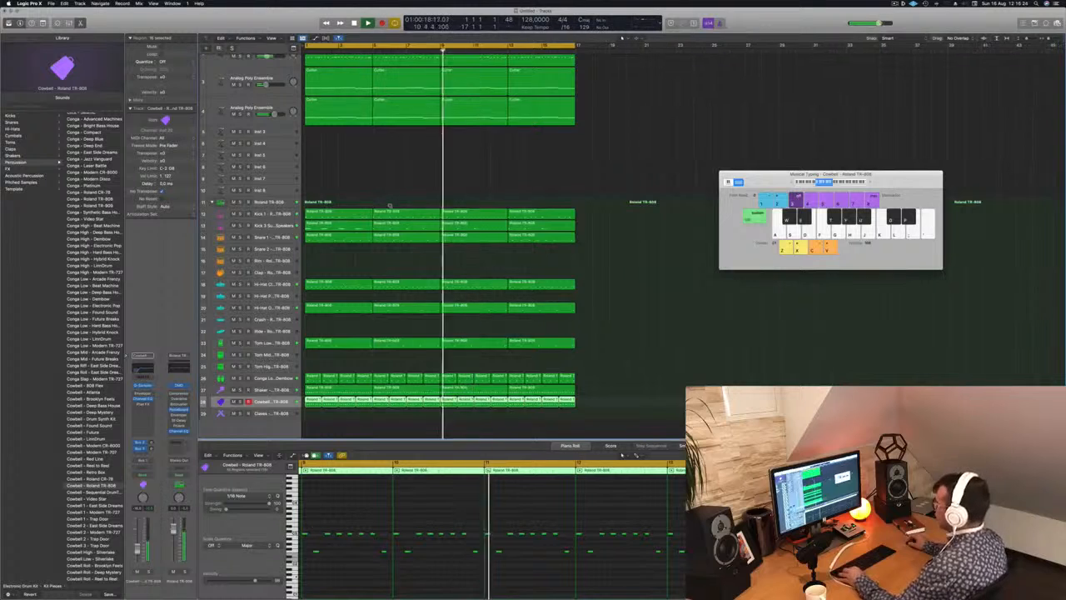
pyautogui.click(326, 236)
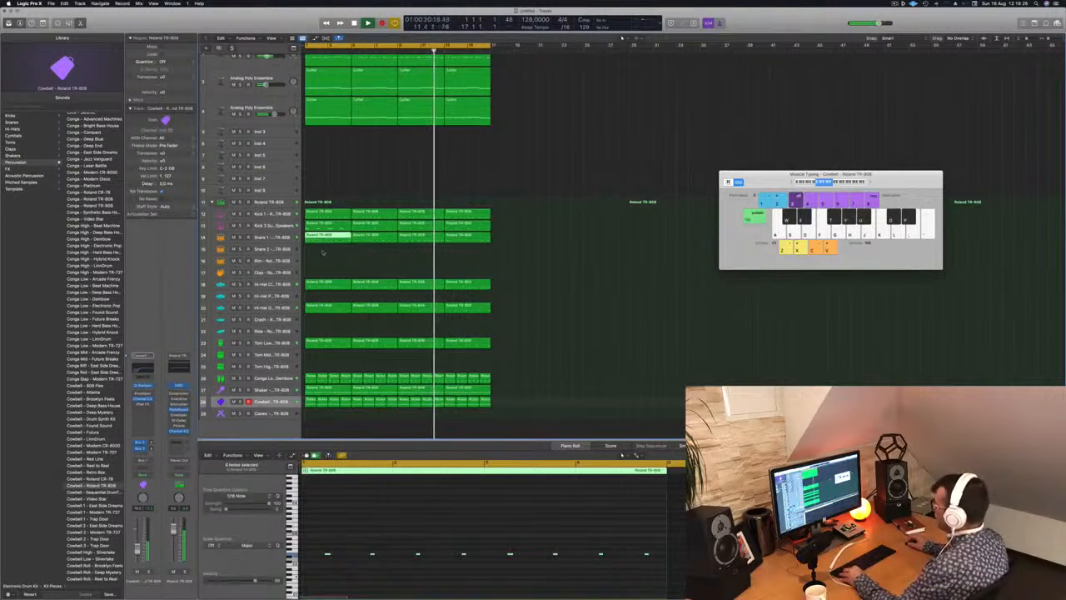
pyautogui.moveTo(323, 251); pyautogui.dragTo(327, 271)
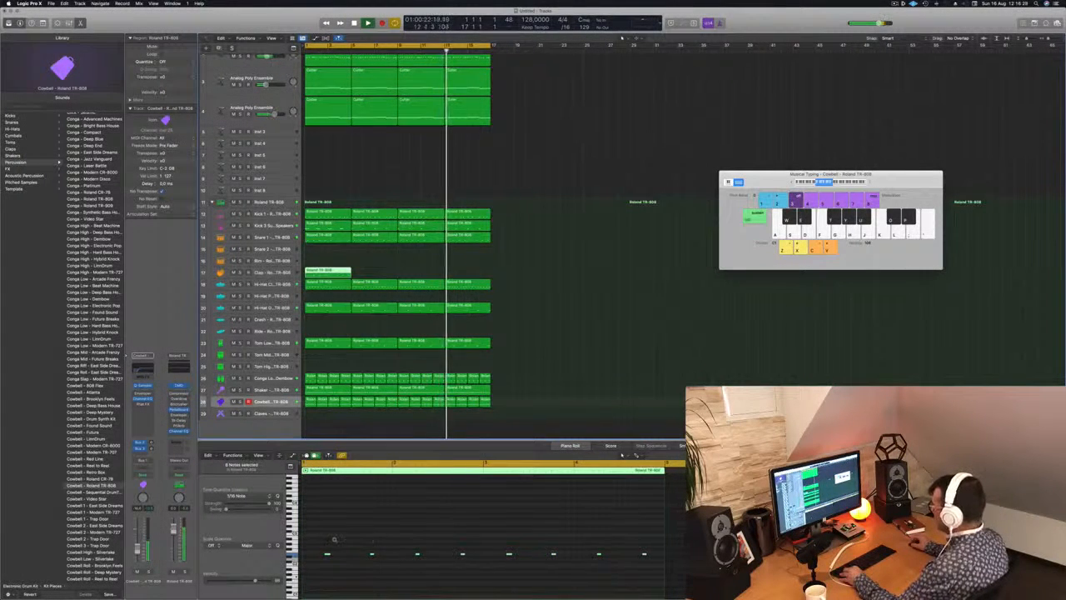
# Select all Clap notes after the first, try transposing them down, and raise them above the first note's pitch.
pyautogui.press('super+Left')
pyautogui.moveTo(327, 543); pyautogui.dragTo(554, 568)
pyautogui.hotkey('alt', 'Down')
pyautogui.hotkey('alt', 'Down')
pyautogui.hotkey('alt', 'Down')
pyautogui.hotkey('alt', 'Down')
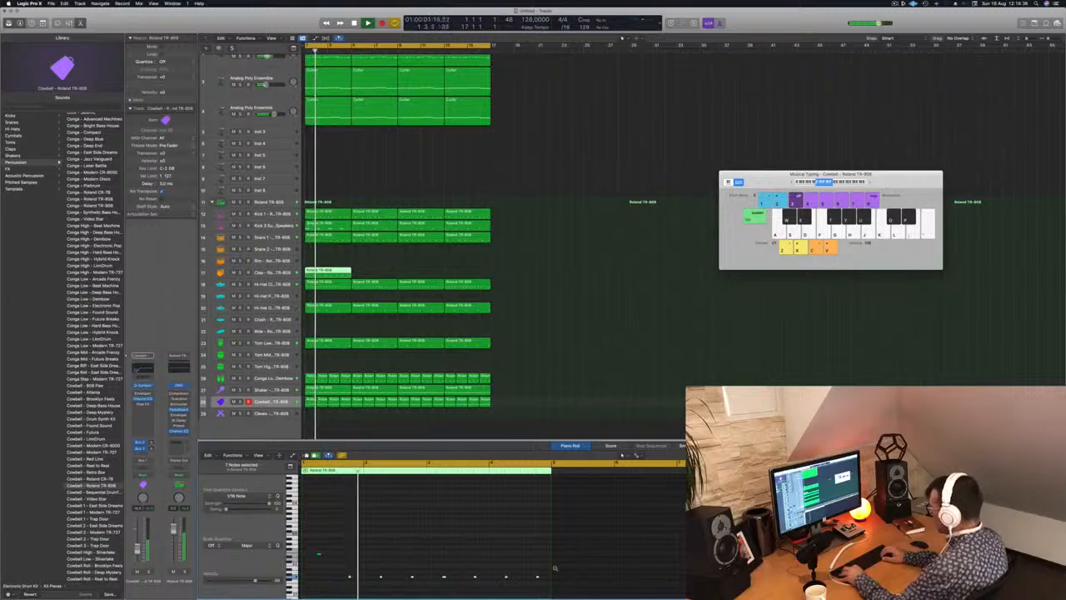
pyautogui.hotkey('alt', 'Up')
pyautogui.hotkey('alt', 'Up')
pyautogui.hotkey('alt', 'Up')
pyautogui.hotkey('alt', 'Up')
pyautogui.hotkey('alt', 'Up')
pyautogui.hotkey('alt', 'Up')
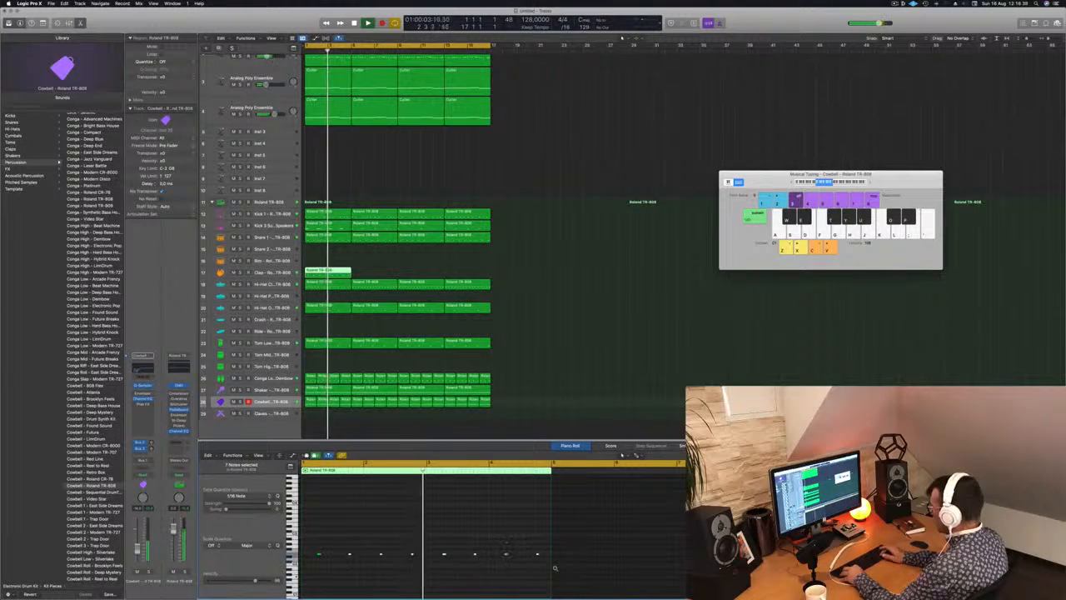
pyautogui.hotkey('alt', 'Up')
pyautogui.hotkey('alt', 'Up')
pyautogui.hotkey('alt', 'Up')
pyautogui.hotkey('alt', 'Up')
pyautogui.hotkey('alt', 'Up')
pyautogui.hotkey('alt', 'Up')
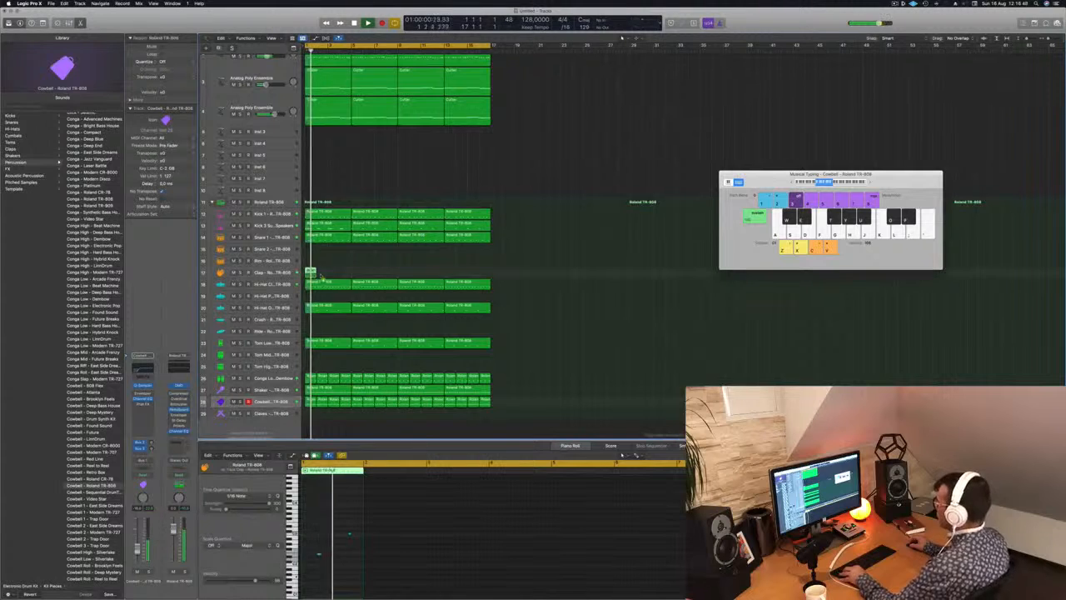
# Shorten the Clap region to one bar, repeat it along the track up to bar 17, and replay from the start.
pyautogui.press('a')
pyautogui.press('j')
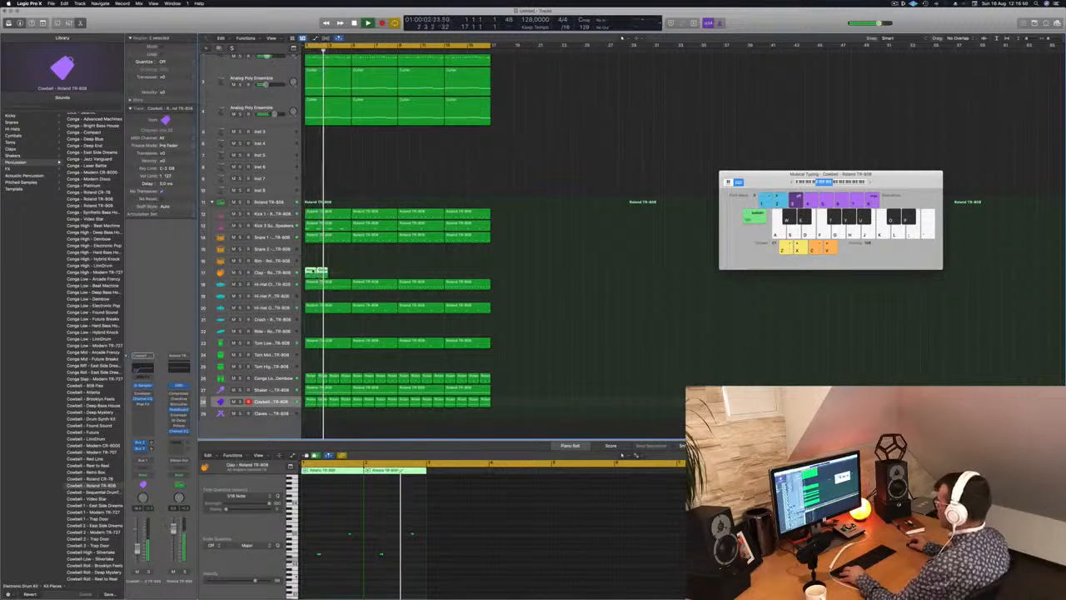
pyautogui.moveTo(321, 272); pyautogui.dragTo(357, 265)
pyautogui.press('space')
pyautogui.press('space')
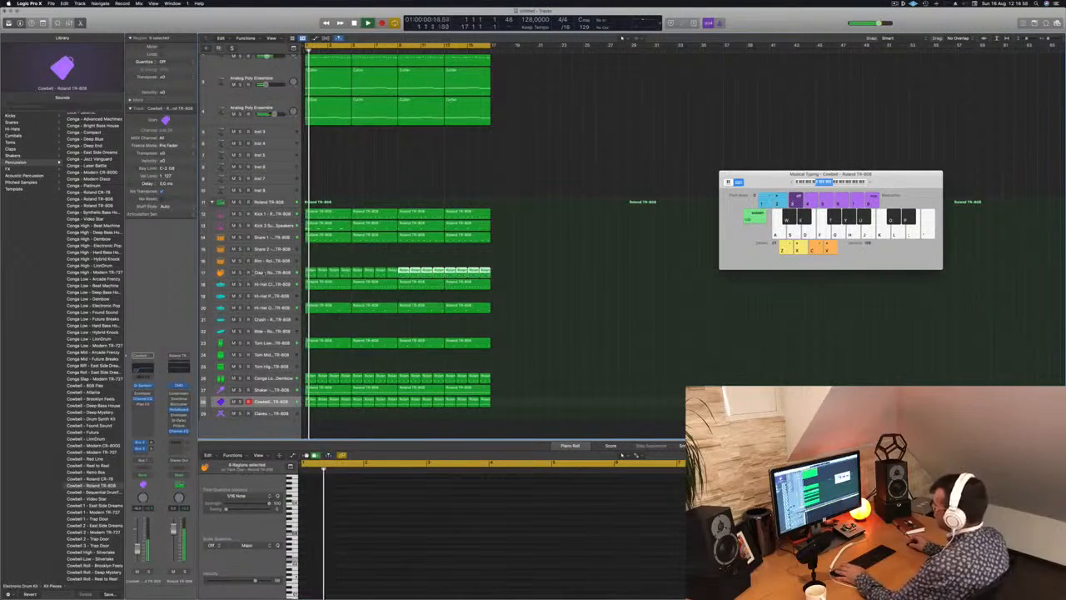
# Raise the low cut in the Clap track's Channel EQ to remove its low frequencies and close the plug-in.
pyautogui.click(265, 273)
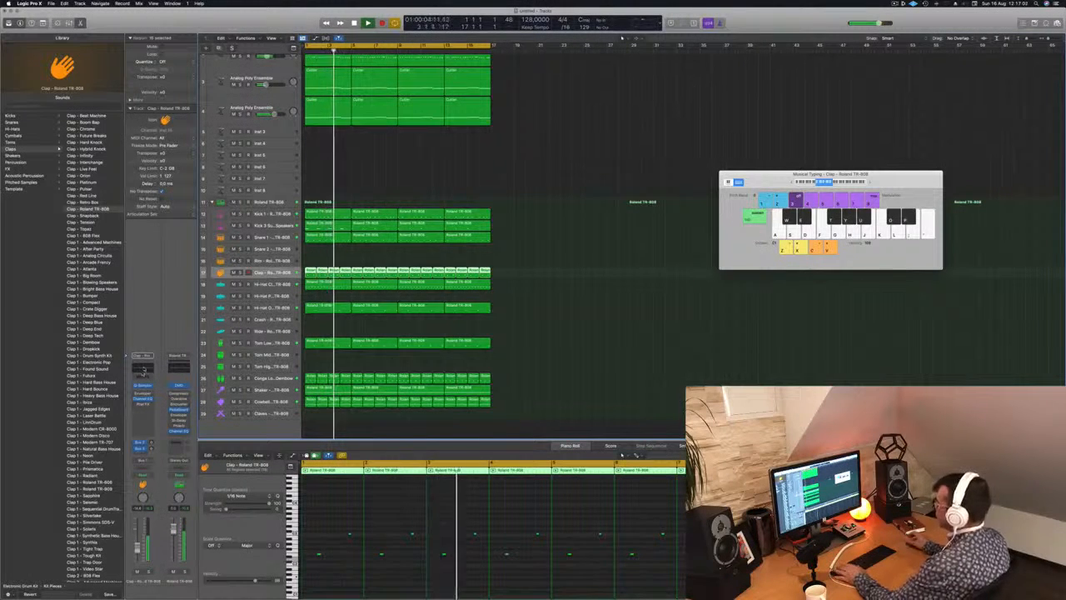
pyautogui.click(143, 398)
pyautogui.moveTo(353, 209); pyautogui.dragTo(585, 198)
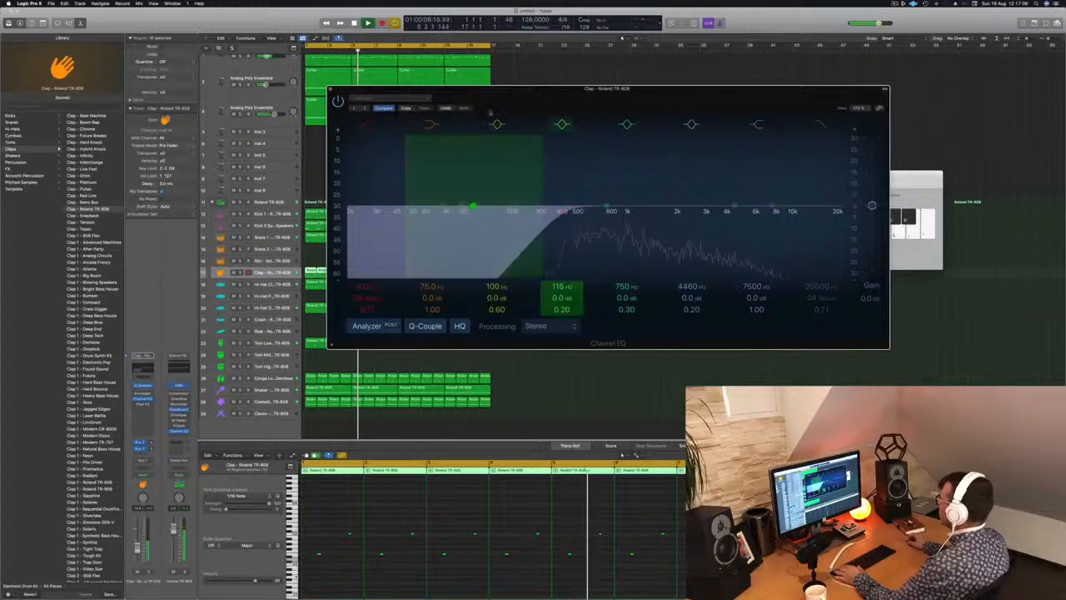
pyautogui.click(331, 89)
# Replay from the start, adjust the Clap track's upper bus send and check the ChromaVerb on the reverb return.
pyautogui.press('Return')
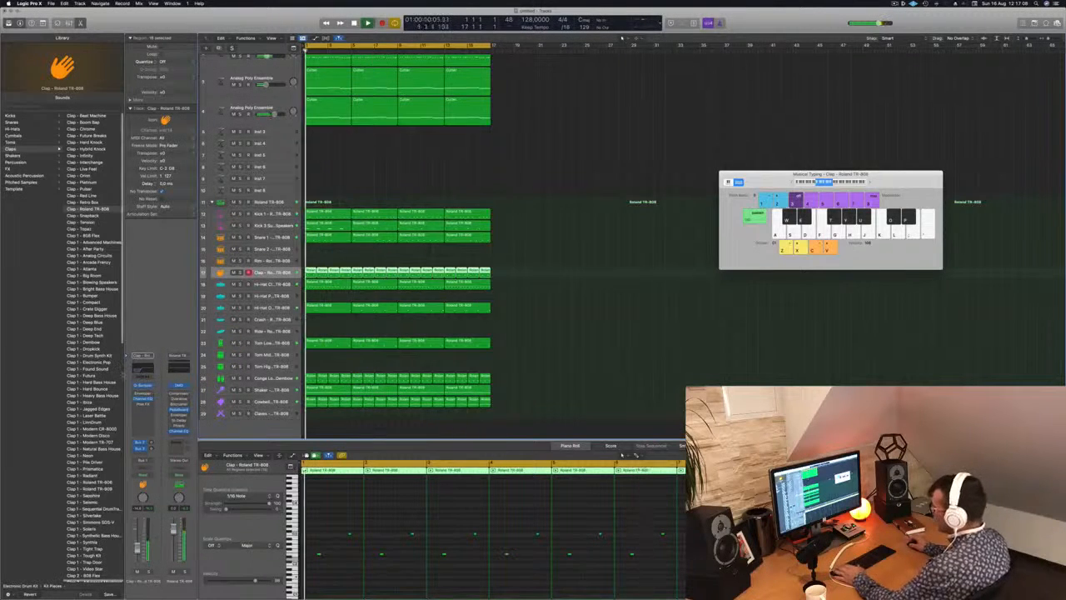
pyautogui.moveTo(152, 442); pyautogui.dragTo(151, 440)
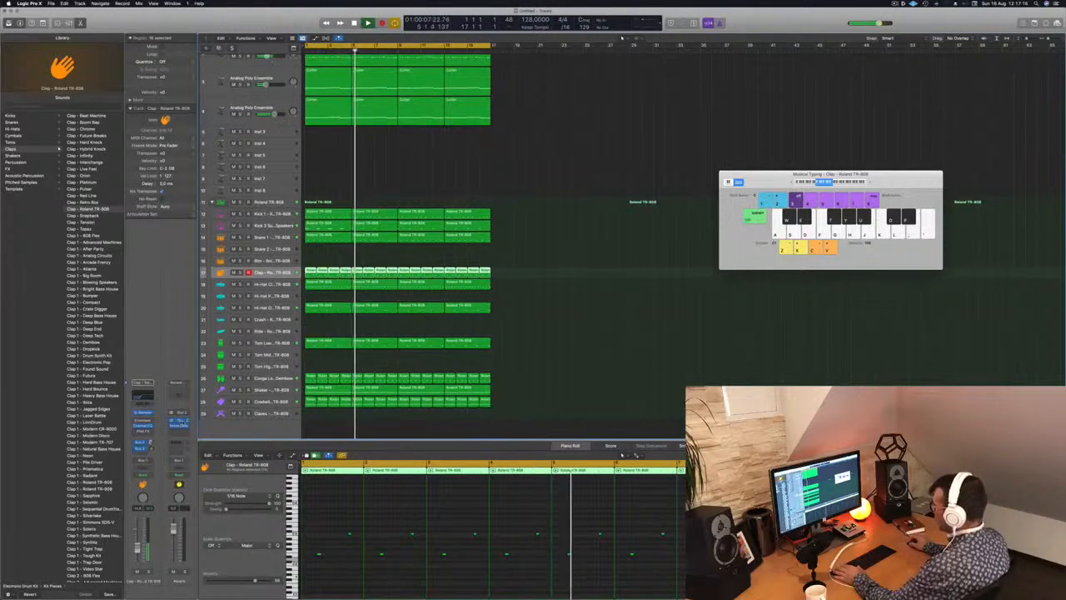
pyautogui.click(179, 420)
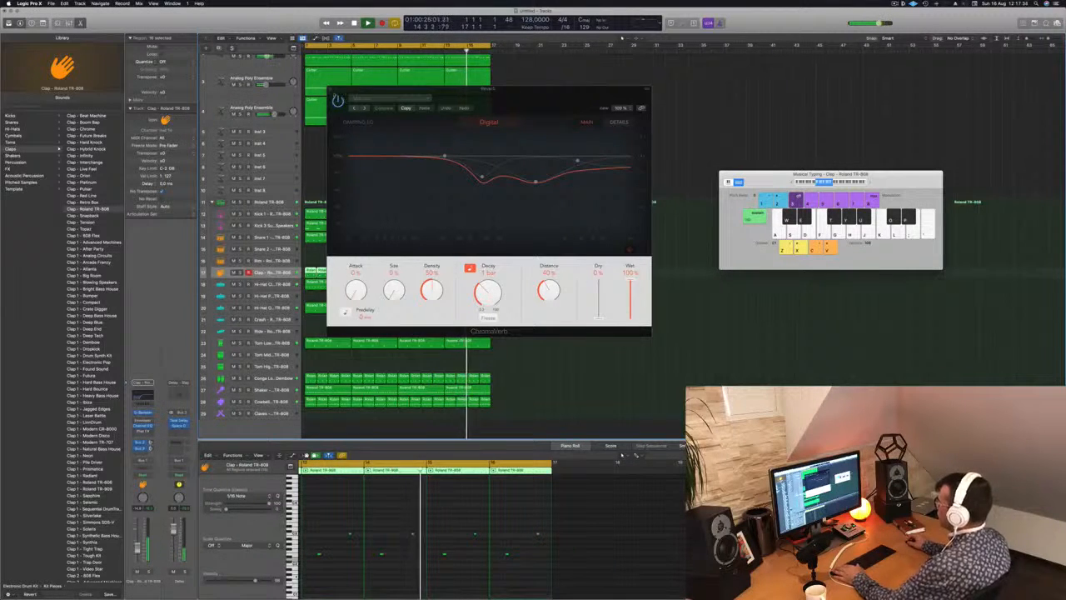
pyautogui.click(330, 89)
# Listen through the full arrangement with all tracks in view and select the Cowbell track.
pyautogui.press('super+Left')
pyautogui.press('super+Left')
pyautogui.press('super+Left')
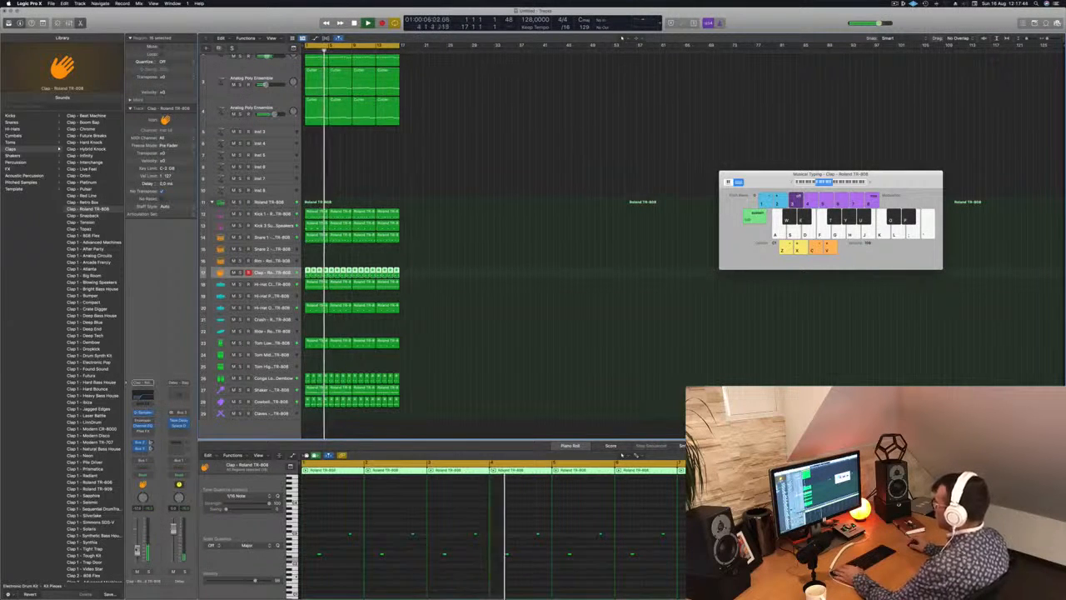
pyautogui.click(452, 173)
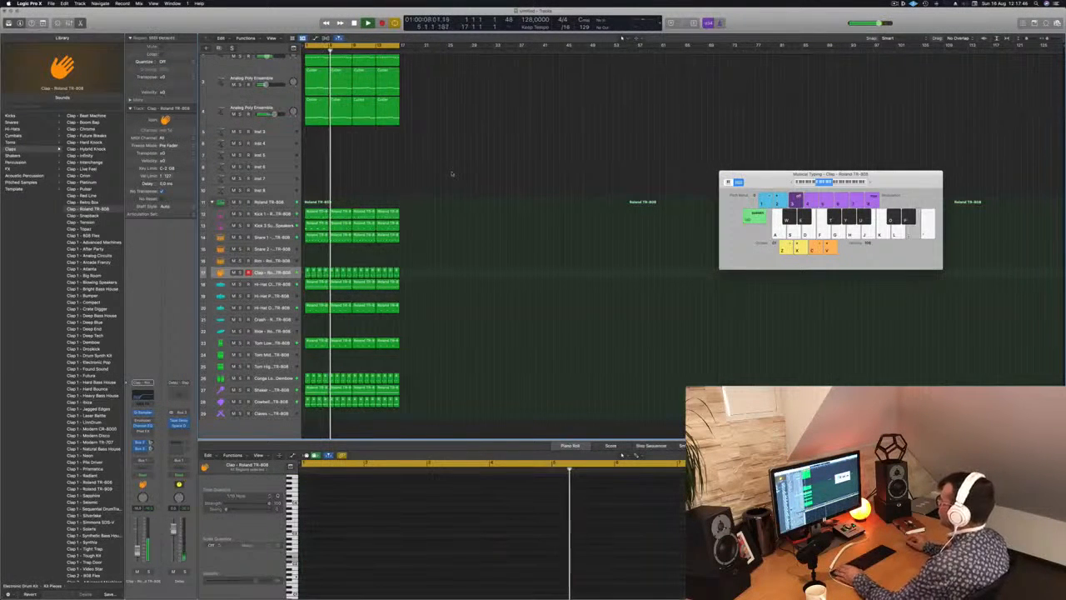
pyautogui.scroll(-2, 449, 172)
pyautogui.scroll(-4, 424, 158)
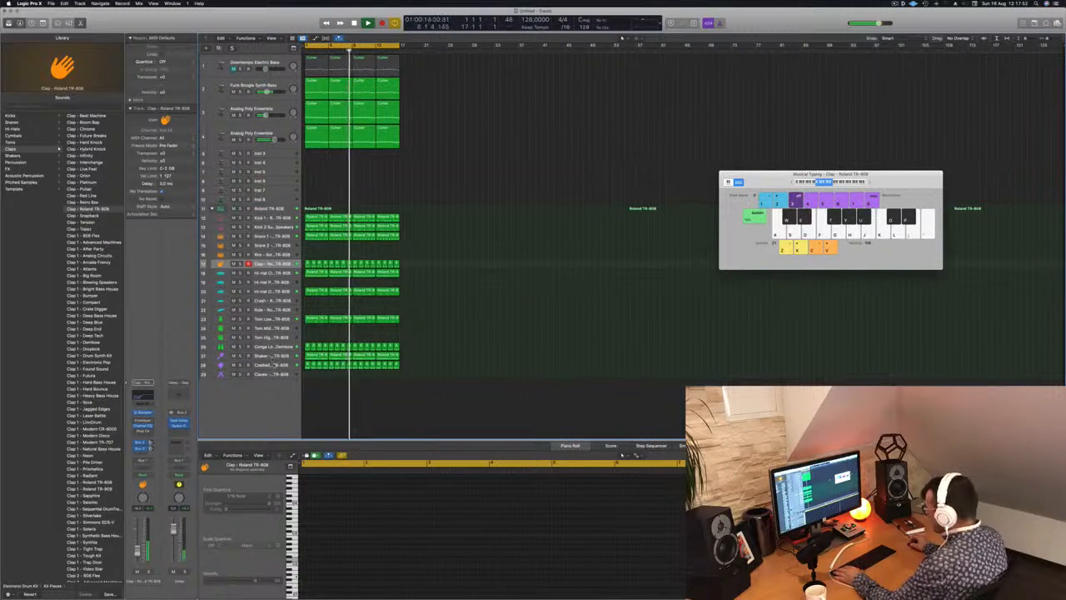
pyautogui.click(275, 364)
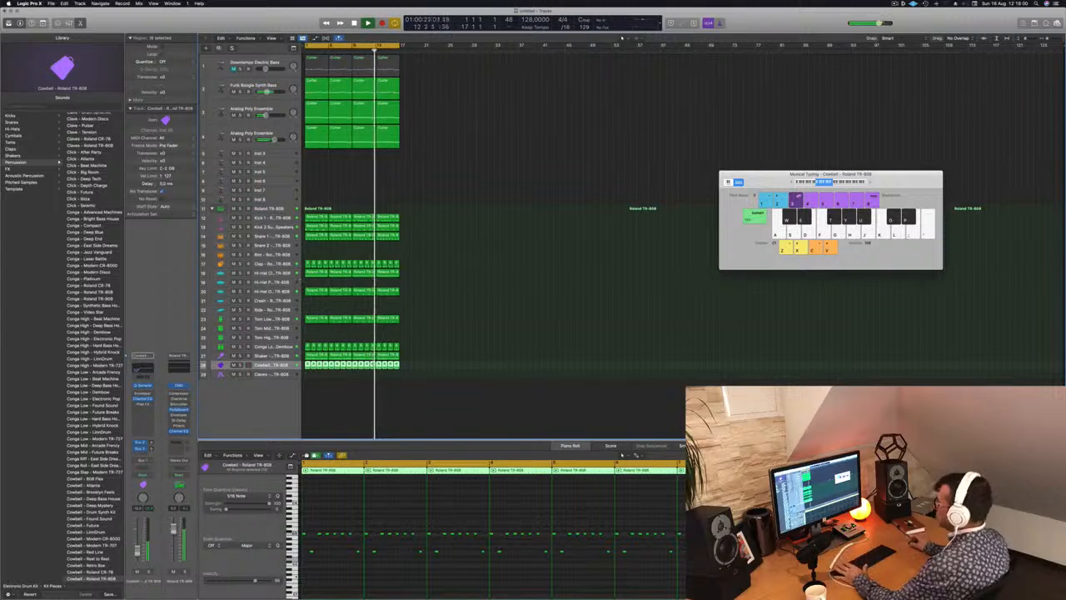
pyautogui.scroll(-3, 383, 188)
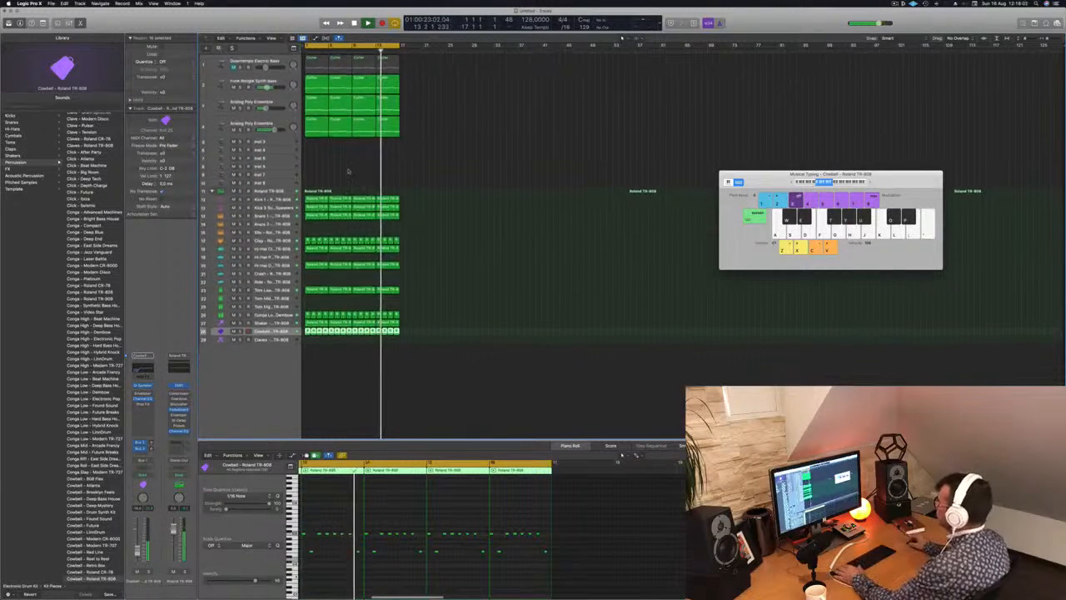
pyautogui.scroll(-1, 349, 171)
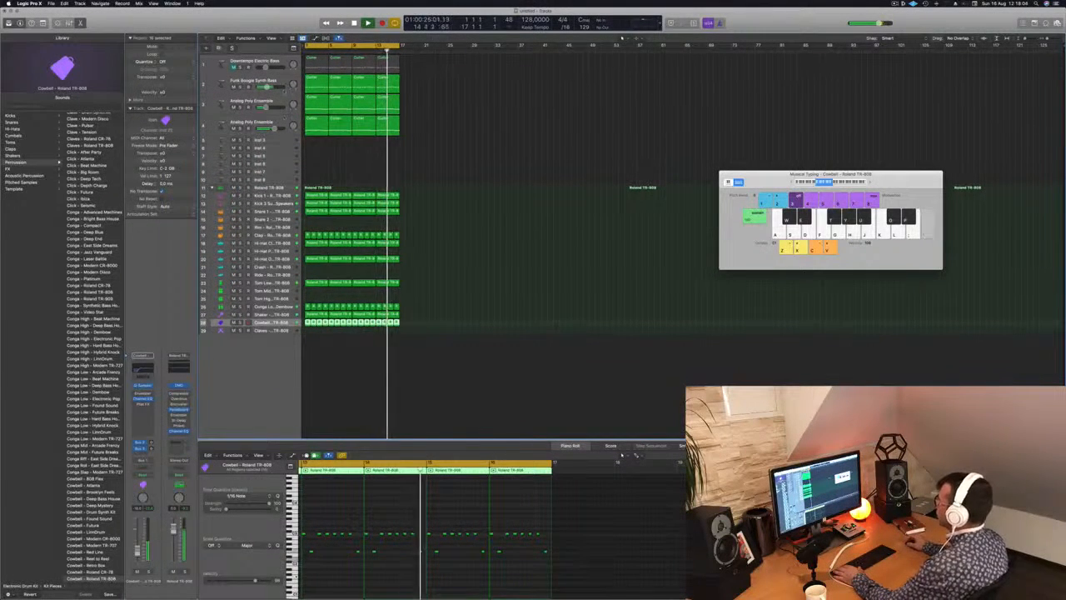
# Open the Alchemy instrument of the Funk Boogie Synth Bass track, check its sound during playback and close it.
pyautogui.click(265, 81)
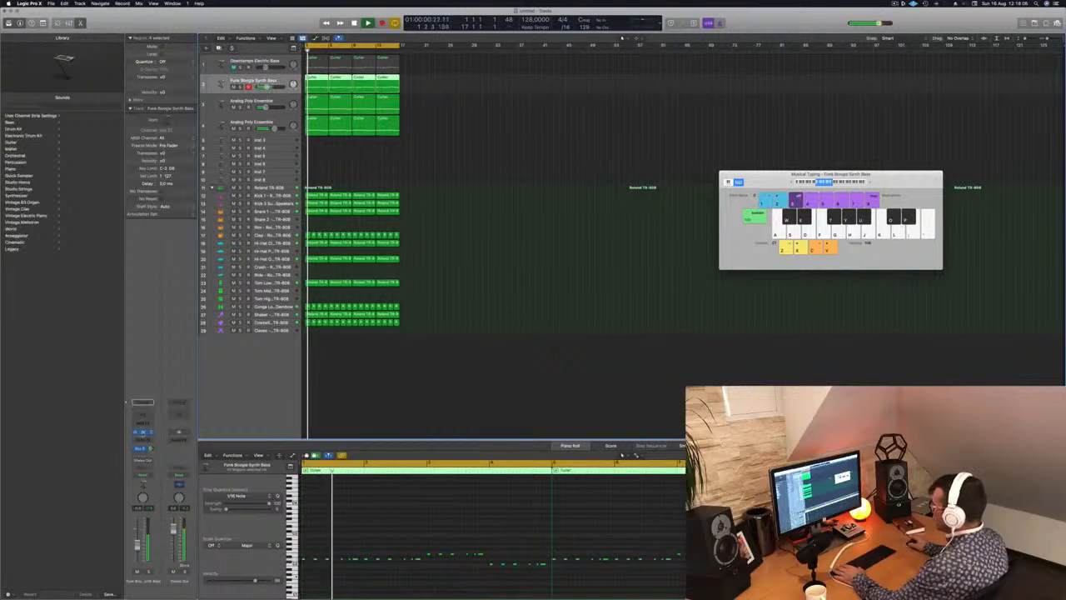
pyautogui.click(143, 432)
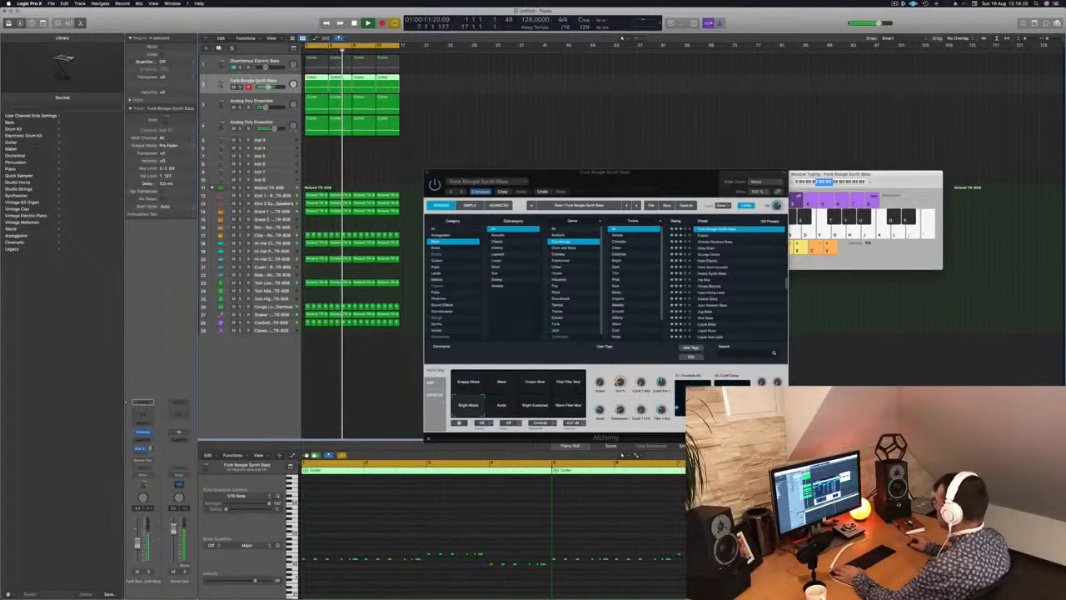
pyautogui.press('v')
pyautogui.click(415, 169)
# Repeat all regions of the sixteen-bar arrangement three times and extend the cycle range to the end of the longer arrangement.
pyautogui.scroll(1, 429, 171)
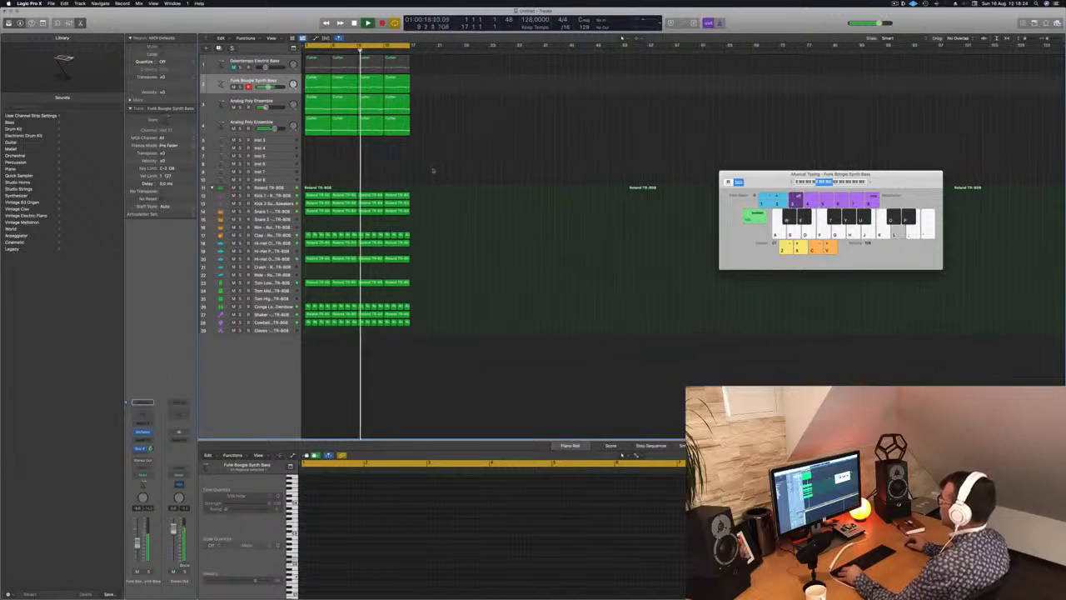
pyautogui.scroll(-1, 434, 171)
pyautogui.press('super+a')
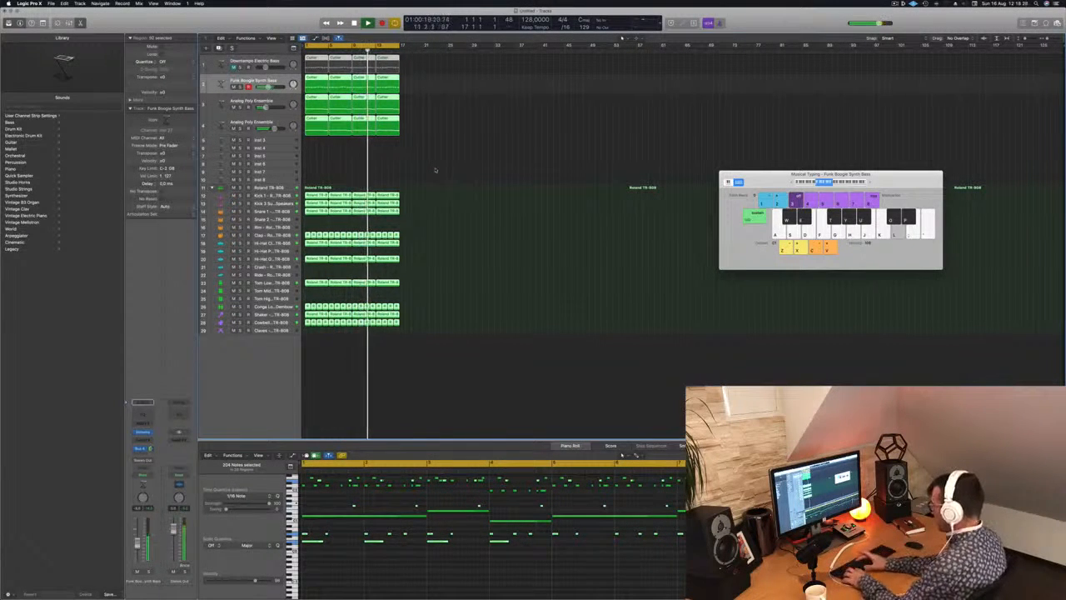
pyautogui.press('super+r')
pyautogui.press('super+r')
pyautogui.press('super+r')
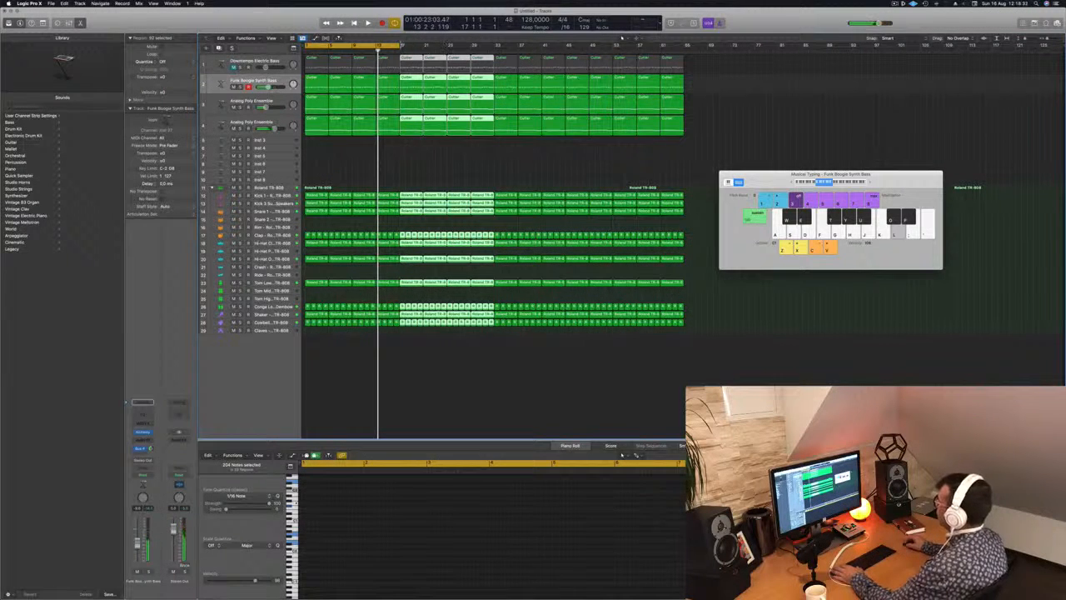
pyautogui.moveTo(400, 45); pyautogui.dragTo(687, 61)
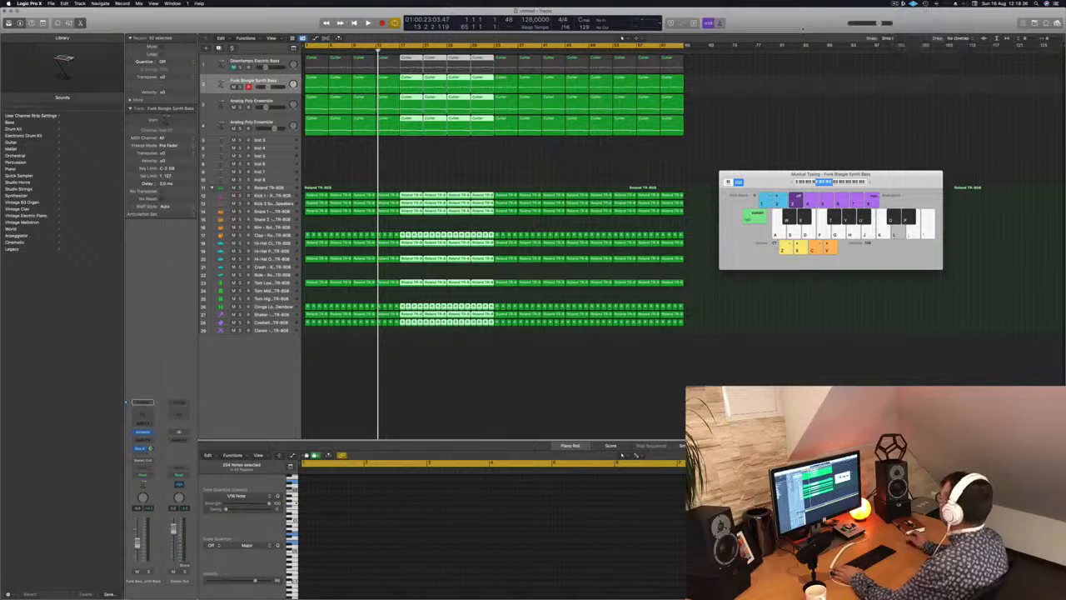
# Play the extended arrangement, move the Musical Typing keyboard aside, and select the empty Inst 3 track and enlarge its height.
pyautogui.press('space')
pyautogui.click(466, 172)
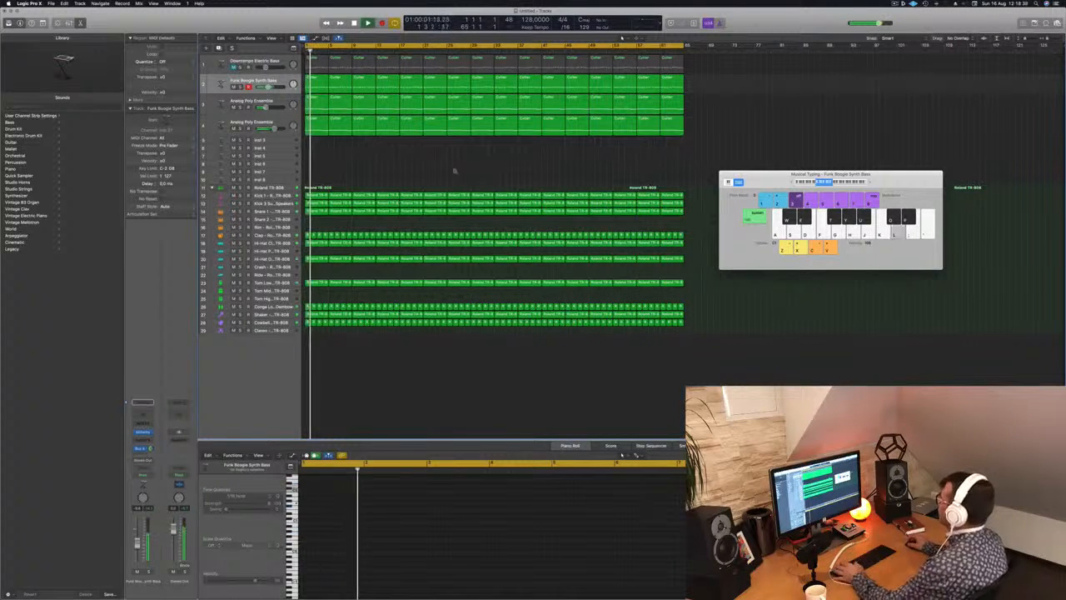
pyautogui.moveTo(747, 183); pyautogui.dragTo(833, 187)
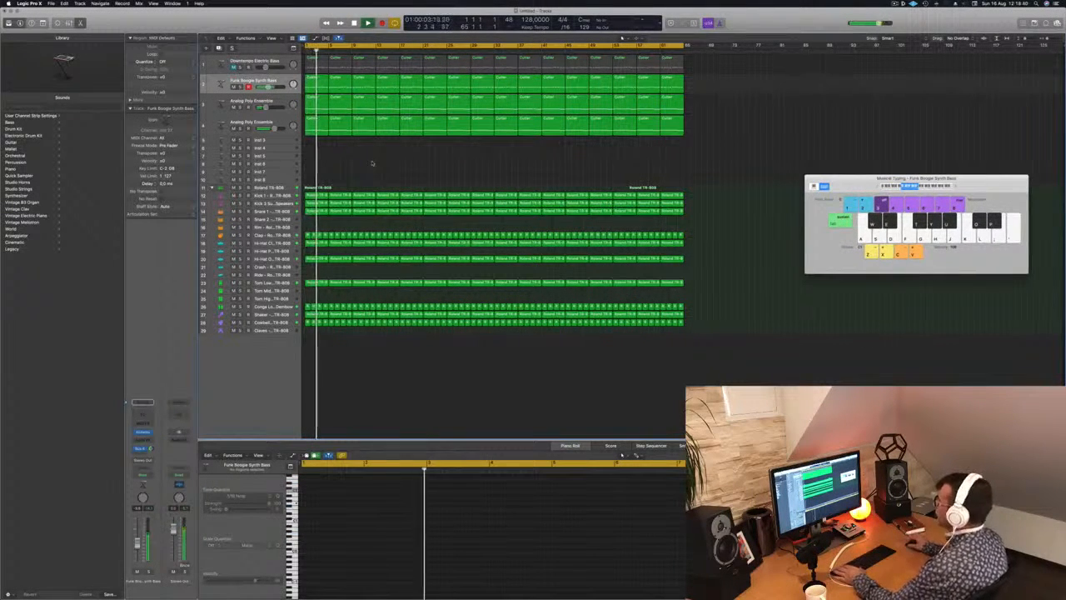
pyautogui.click(281, 142)
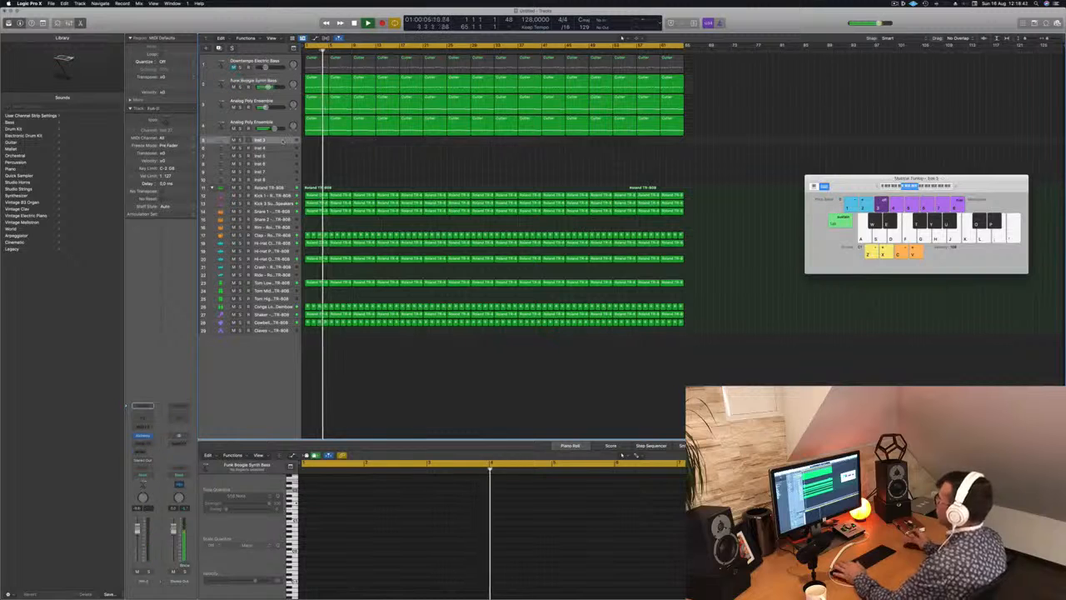
pyautogui.moveTo(281, 146); pyautogui.dragTo(280, 195)
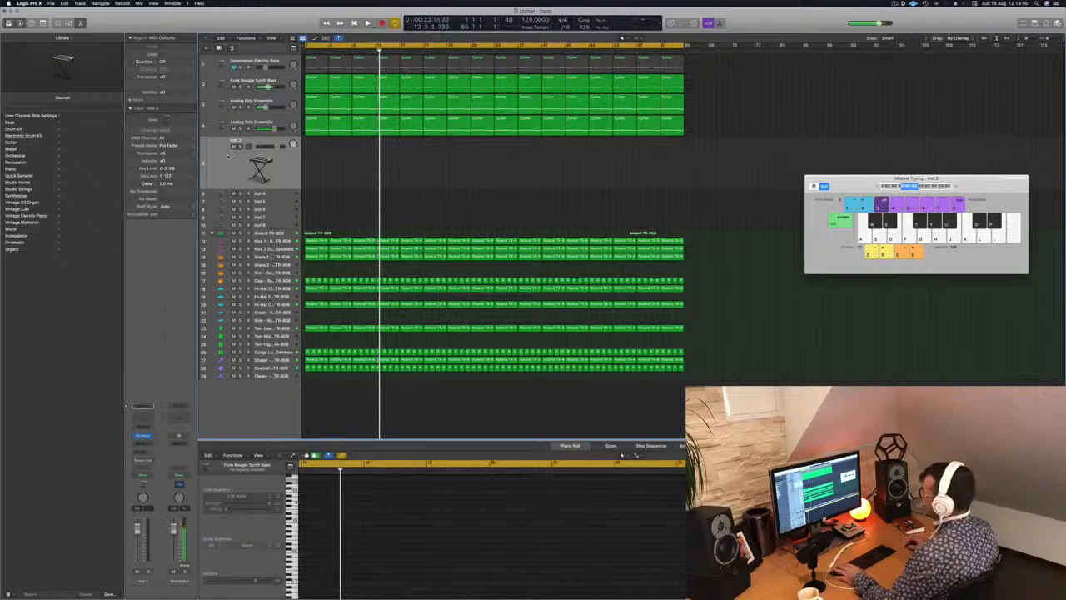
# Restart playback from the beginning and open the Inst 3 track's Alchemy instrument, placing its window clear of the track headers.
pyautogui.press('Return')
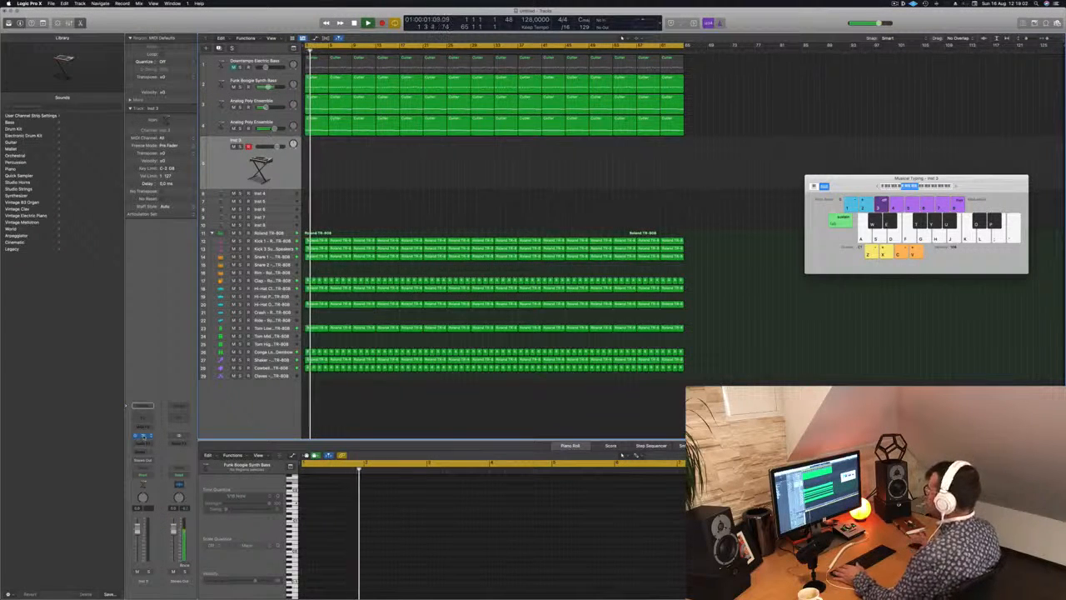
pyautogui.click(142, 436)
pyautogui.moveTo(534, 95); pyautogui.dragTo(758, 165)
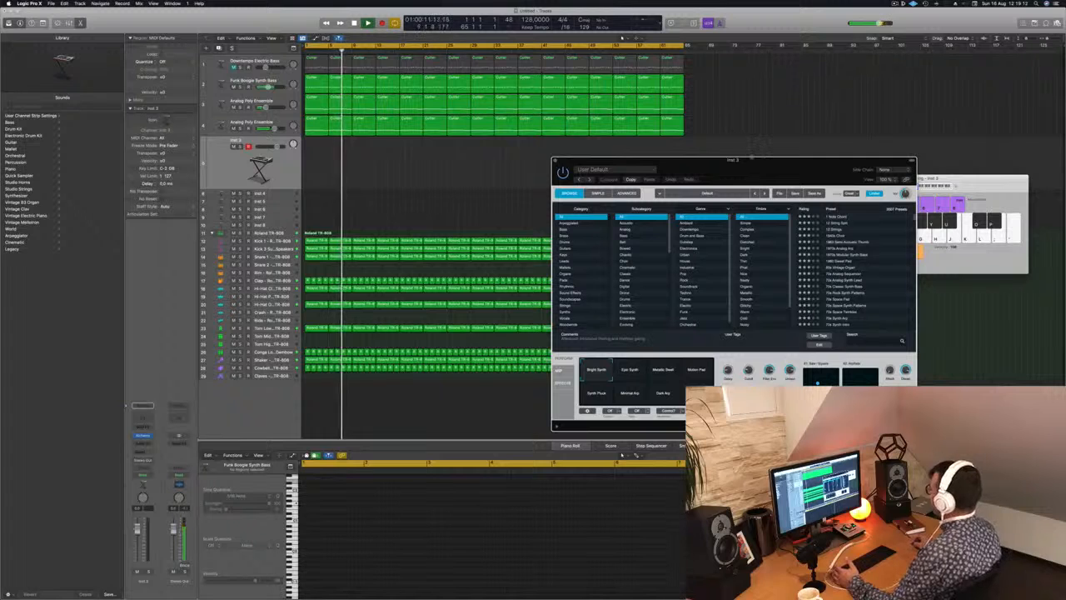
pyautogui.moveTo(752, 160); pyautogui.dragTo(709, 126)
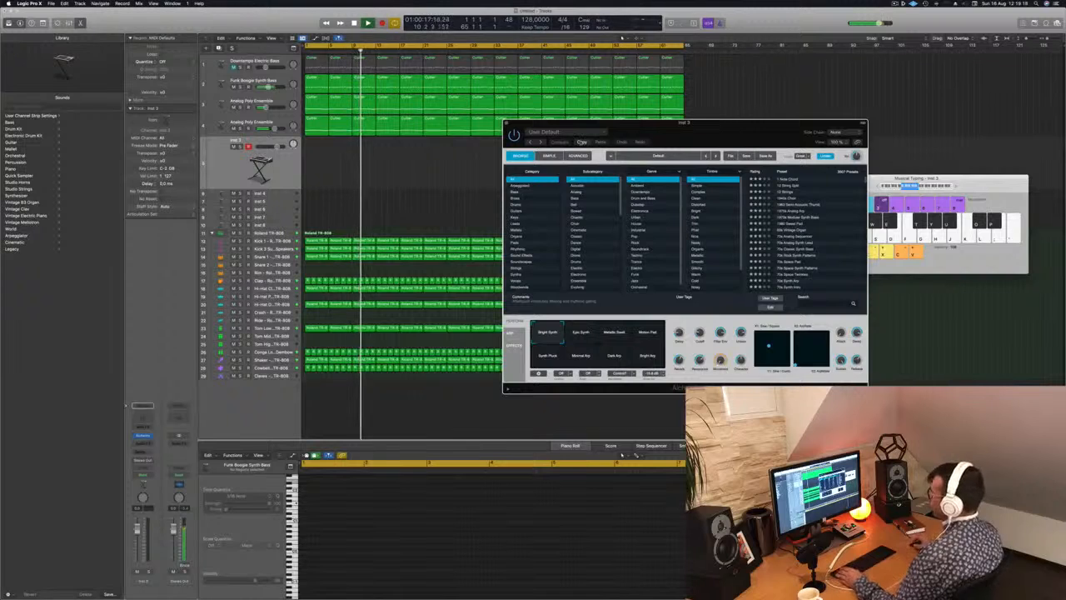
# Select all regions in the arrangement and name them by their tracks.
pyautogui.click(282, 171)
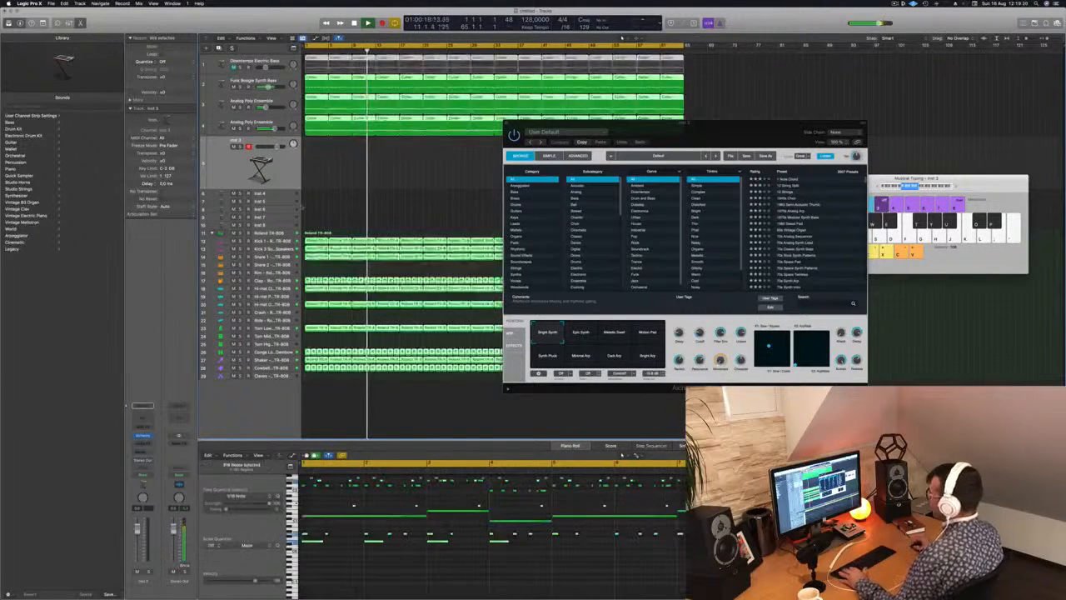
pyautogui.rightClick(359, 152)
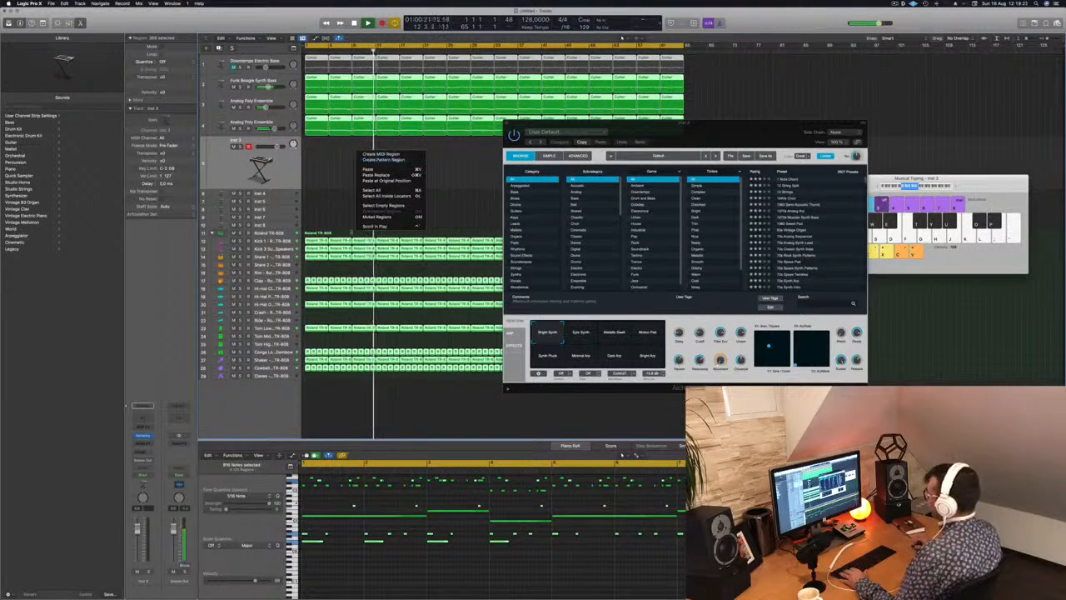
pyautogui.rightClick(361, 241)
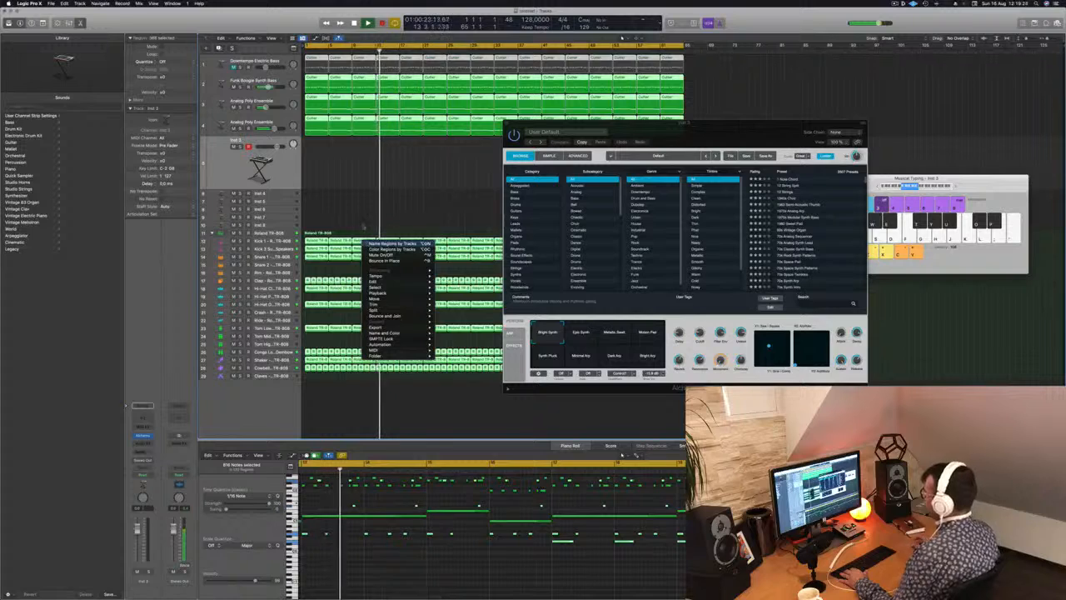
pyautogui.click(363, 227)
pyautogui.hotkey('alt', 'shift', 'n')
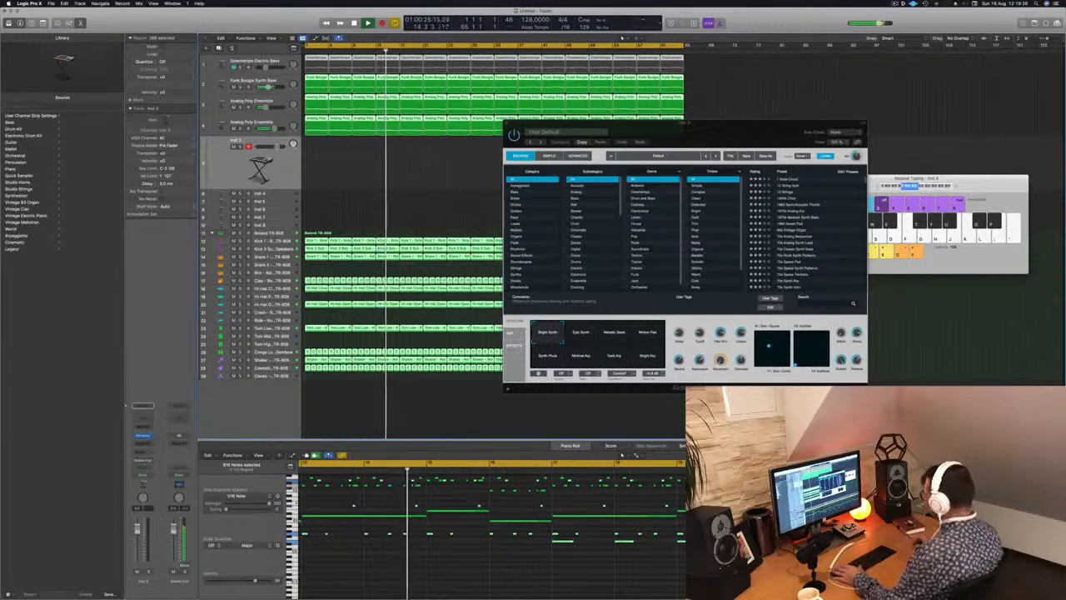
# Load the 80s Synth Pop Lead preset from Alchemy's Leads category on Inst 3 and raise the Musical Typing octave range.
pyautogui.moveTo(758, 139); pyautogui.dragTo(750, 135)
pyautogui.click(524, 220)
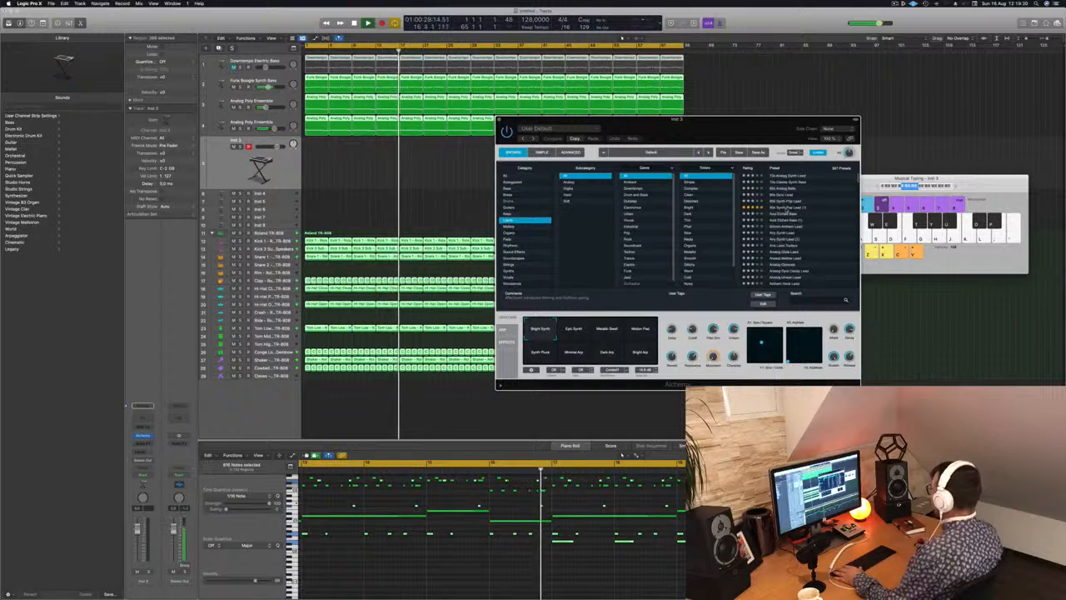
pyautogui.click(787, 207)
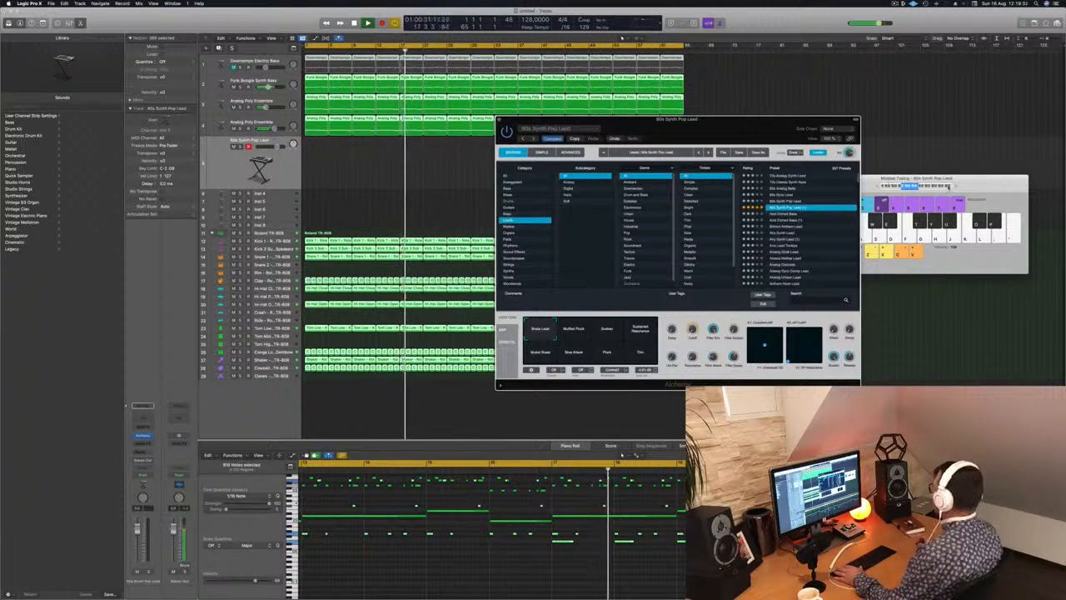
pyautogui.click(954, 186)
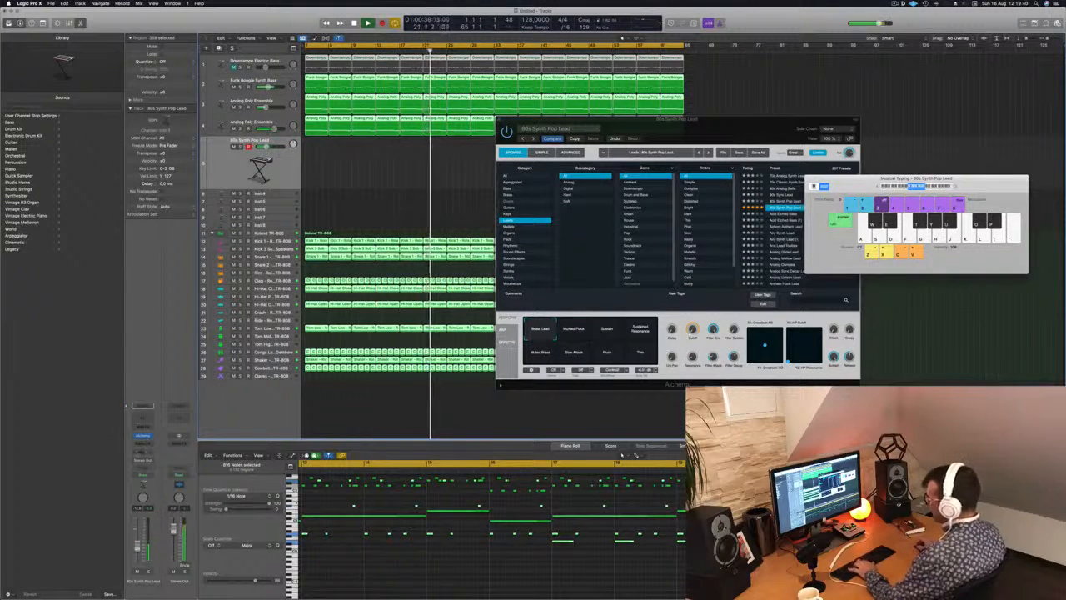
# Add a Bus 5 send to the lead track and insert a stereo SilverVerb on the resulting Aux 5 channel.
pyautogui.click(142, 451)
pyautogui.moveTo(158, 459)
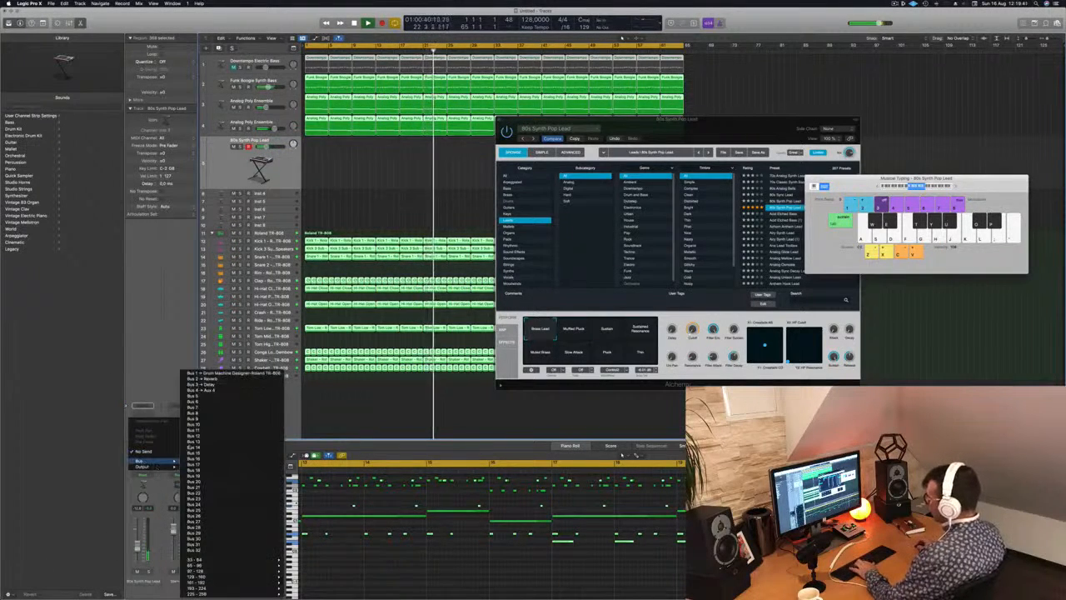
pyautogui.click(204, 397)
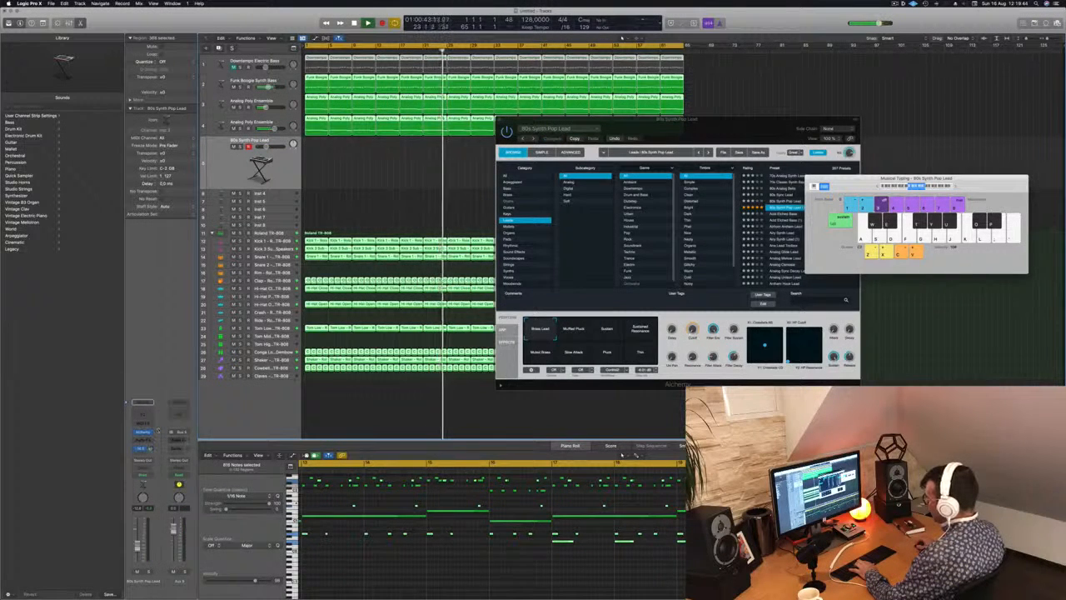
pyautogui.click(178, 440)
pyautogui.moveTo(200, 461)
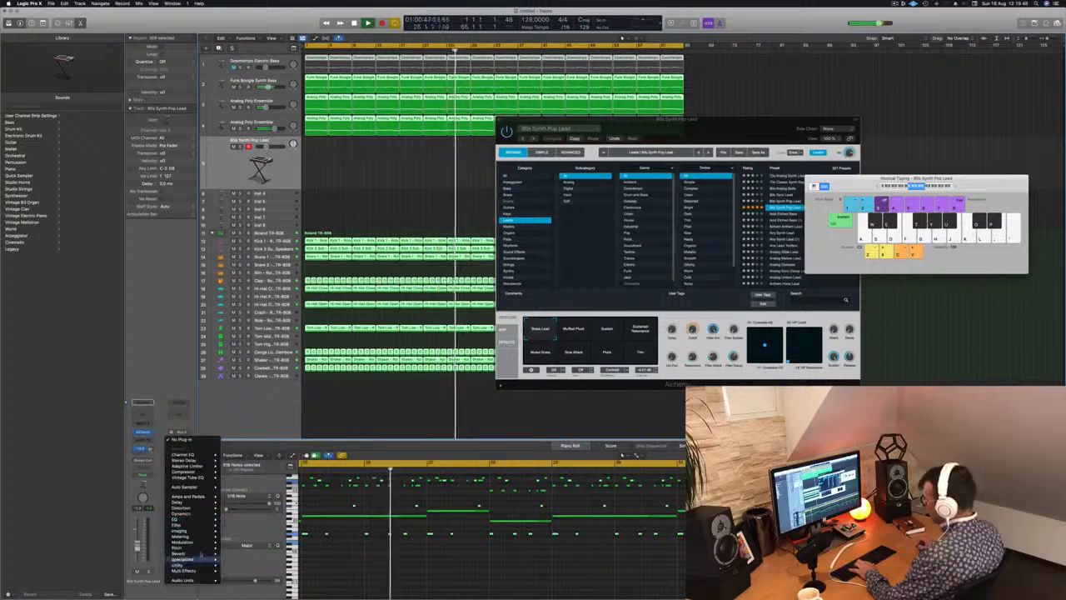
pyautogui.moveTo(200, 554)
pyautogui.moveTo(241, 564)
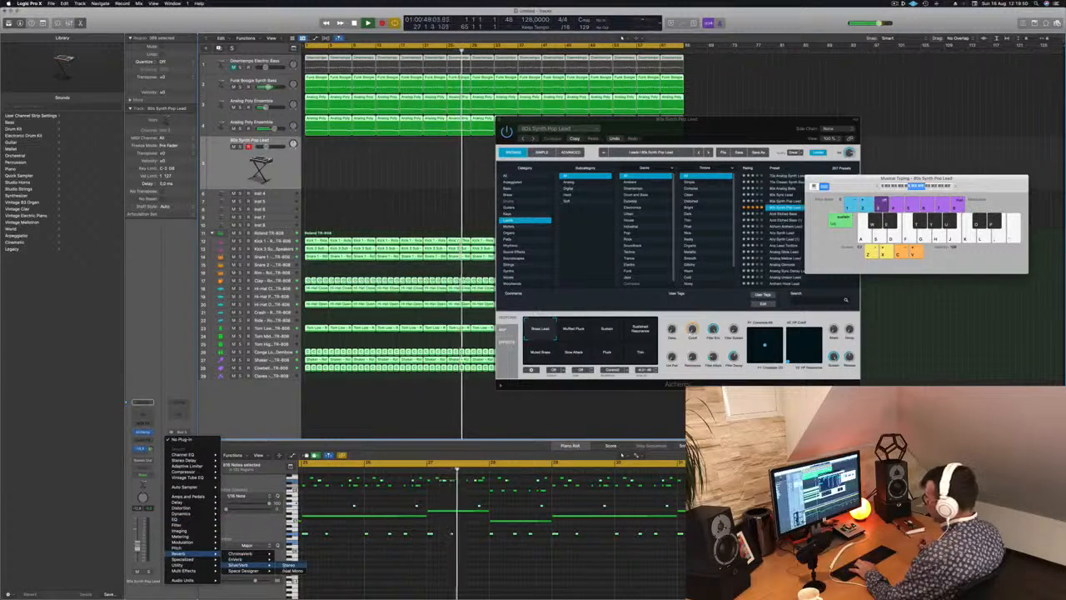
pyautogui.click(288, 566)
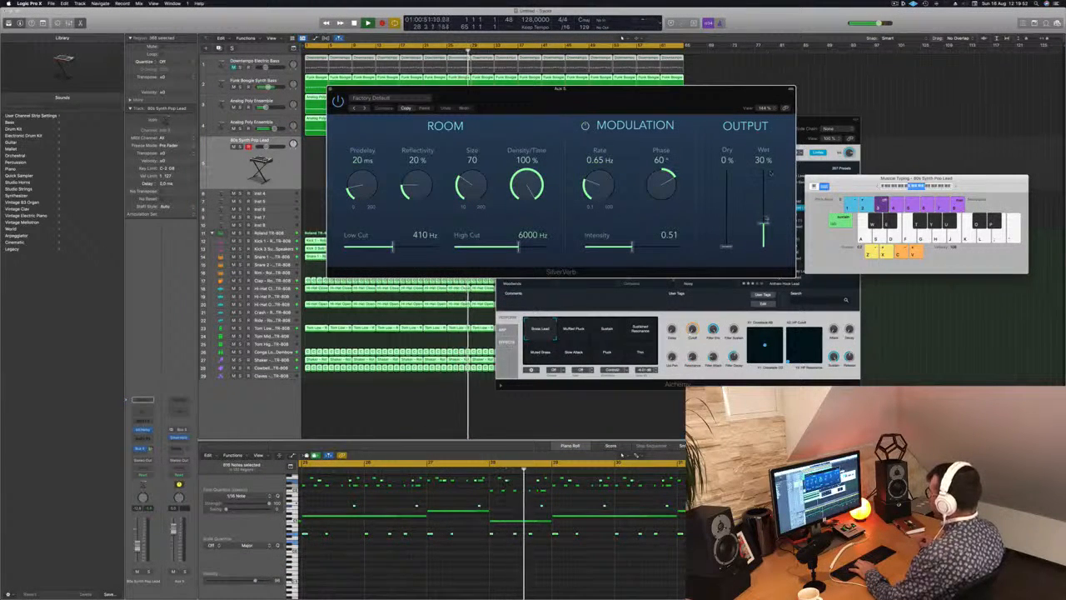
# Set SilverVerb's wet output to 100%, load the saved "grandiose" preset and close the plug-in.
pyautogui.moveTo(763, 219); pyautogui.dragTo(763, 170)
pyautogui.click(371, 97)
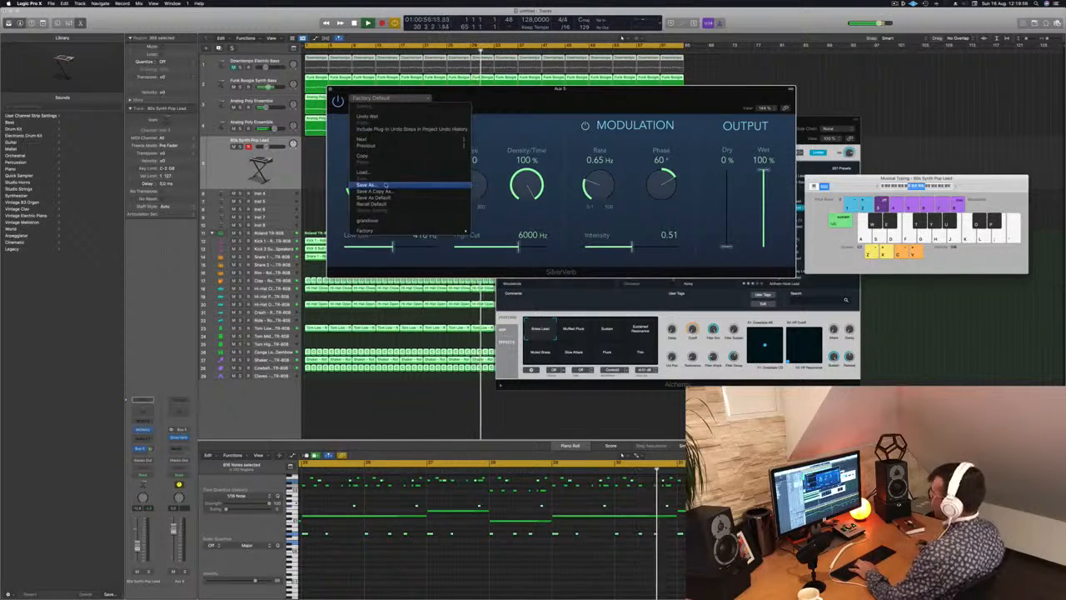
pyautogui.click(372, 221)
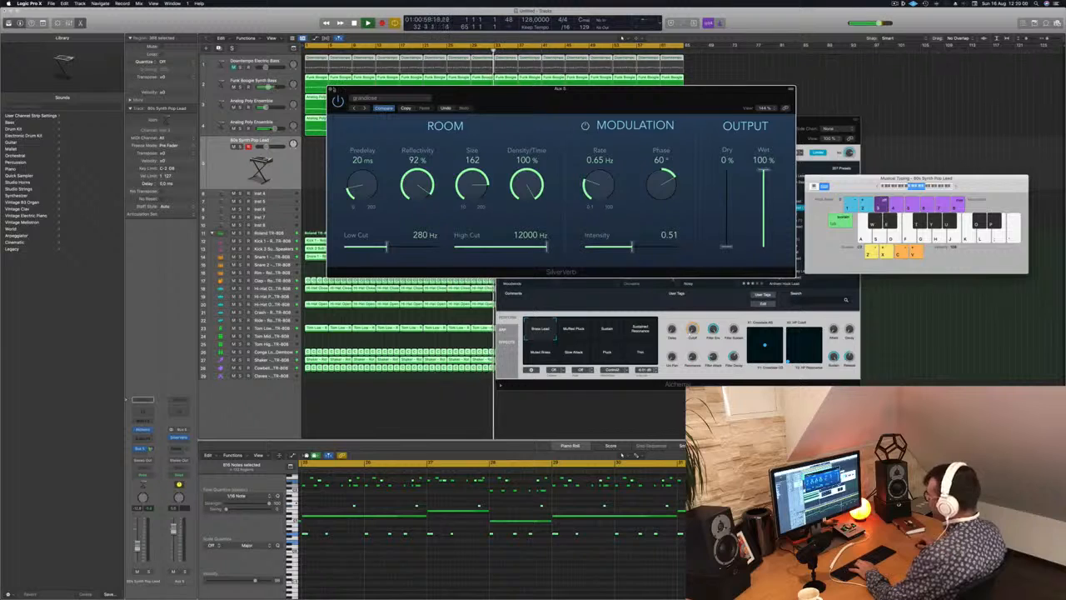
pyautogui.click(331, 90)
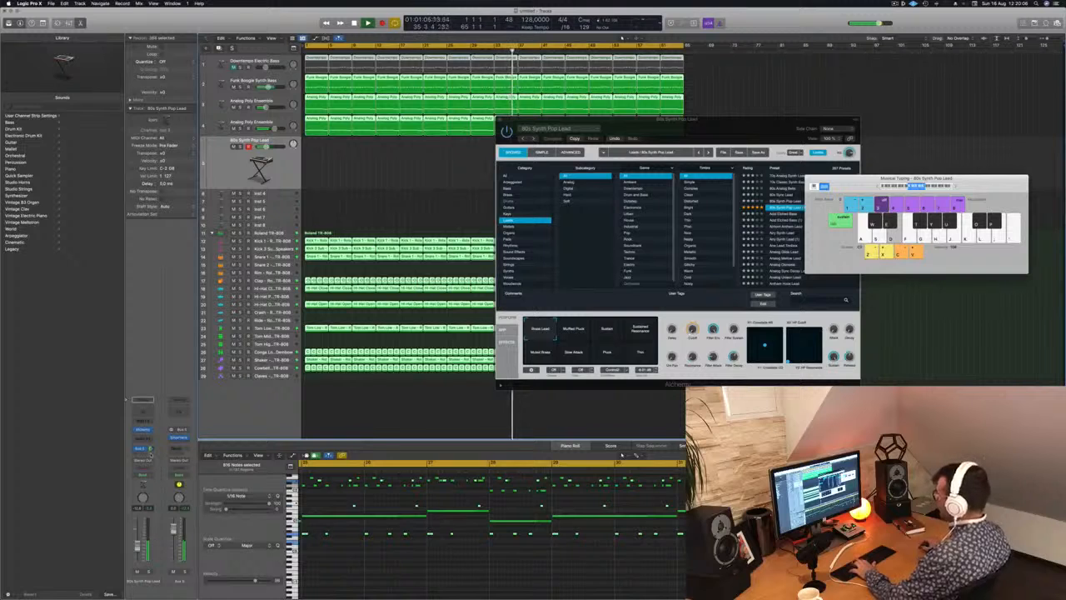
# Audition the 80s Synth Pop Lead's performance snapshots in Alchemy, including Muffled Pluck, Slow Attack and Pluck, during playback.
pyautogui.moveTo(735, 126); pyautogui.dragTo(781, 191)
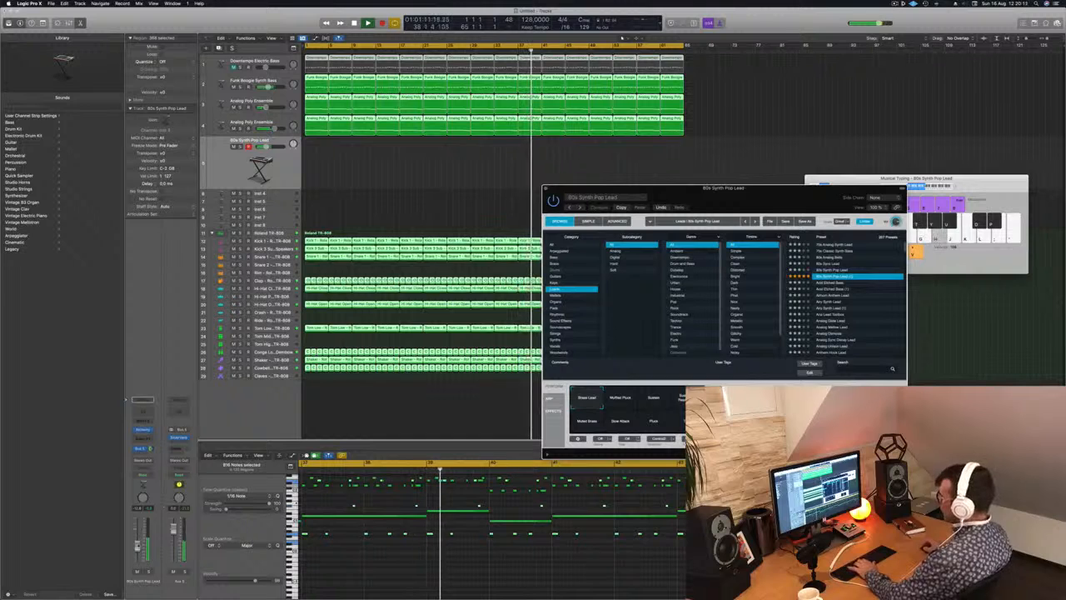
pyautogui.click(950, 238)
pyautogui.click(620, 398)
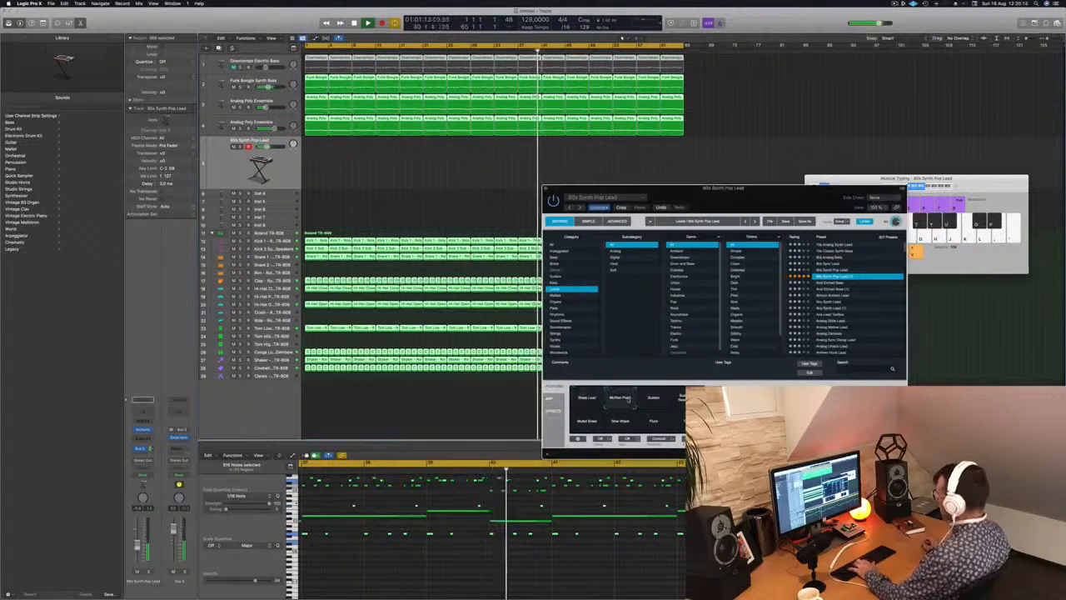
pyautogui.click(658, 400)
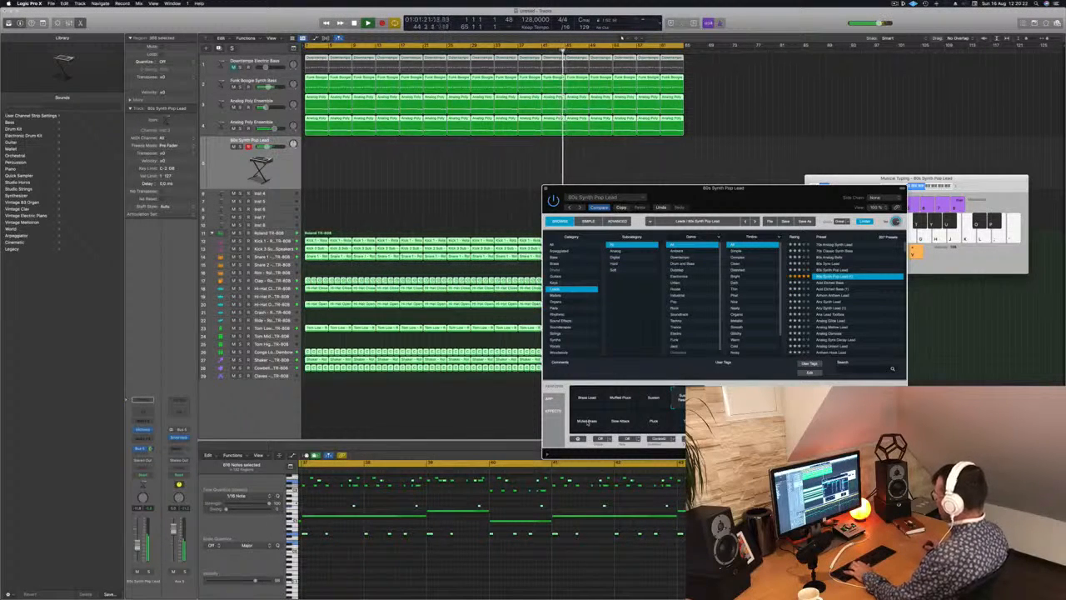
pyautogui.click(619, 422)
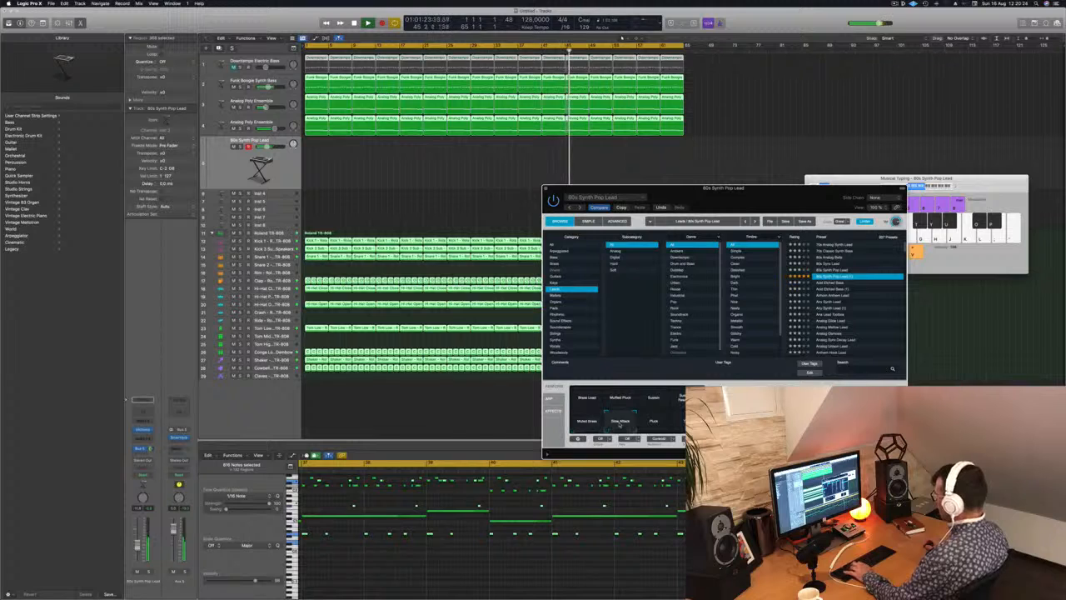
pyautogui.click(654, 422)
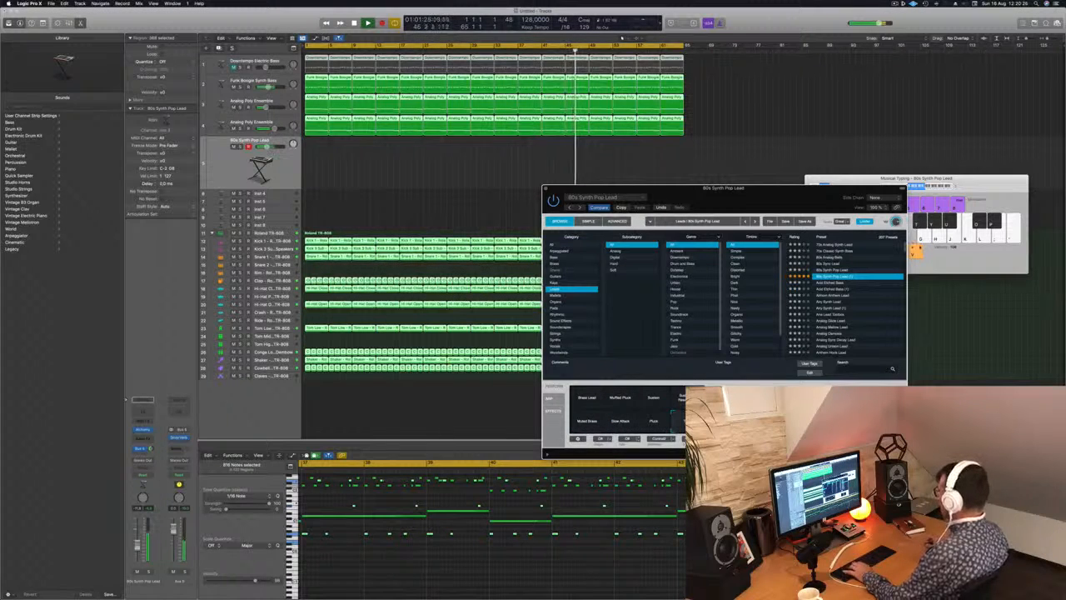
# Load the Resonant Sweep lead preset in Alchemy and audition its Dark, Dark LFO and Deep Phase snapshots during playback.
pyautogui.scroll(-10, 874, 308)
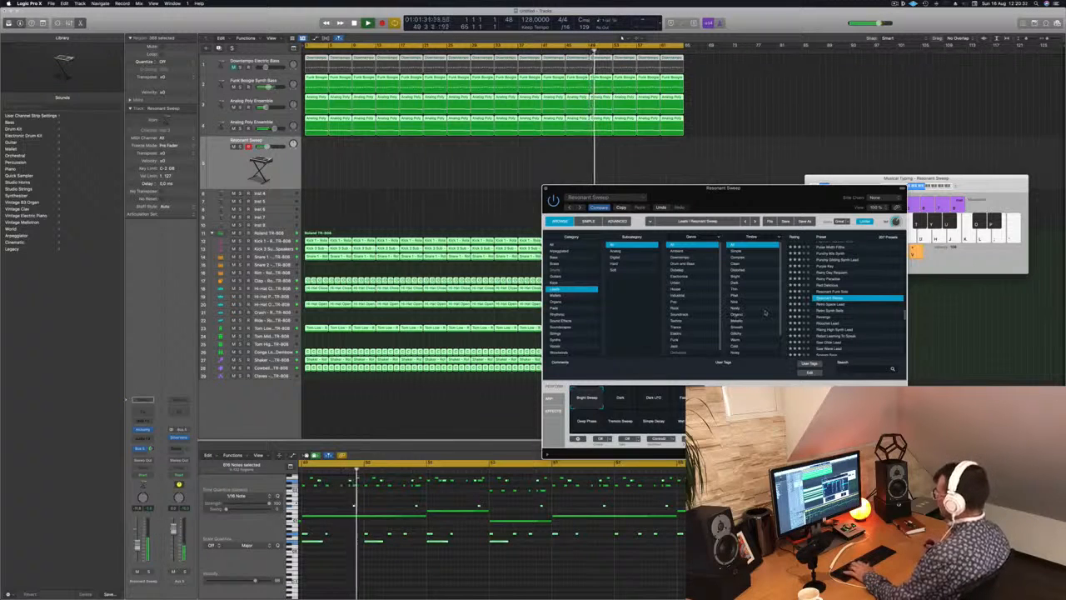
pyautogui.click(623, 402)
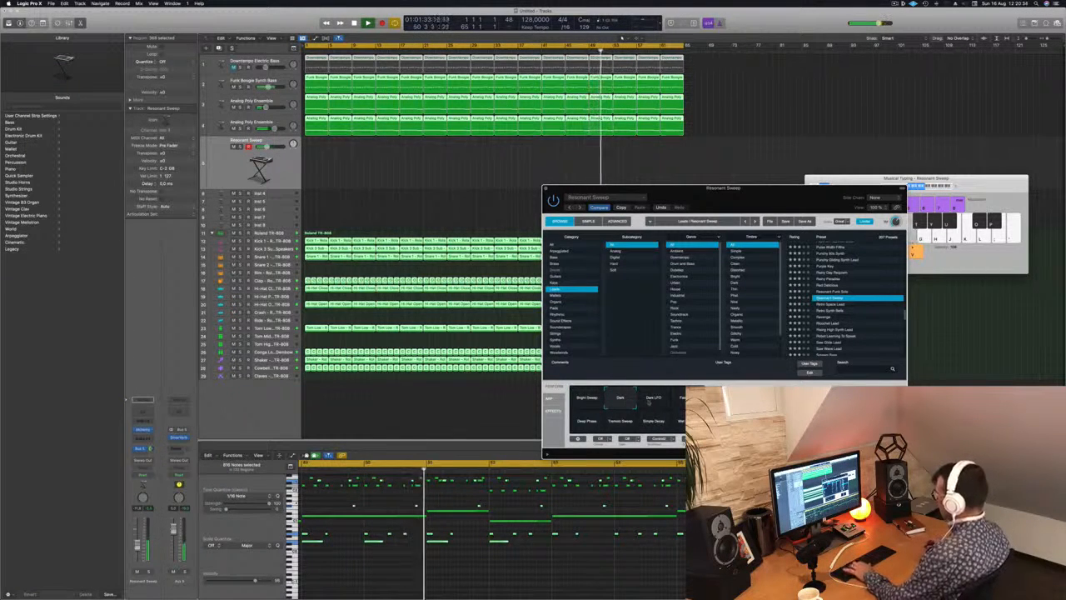
pyautogui.click(654, 401)
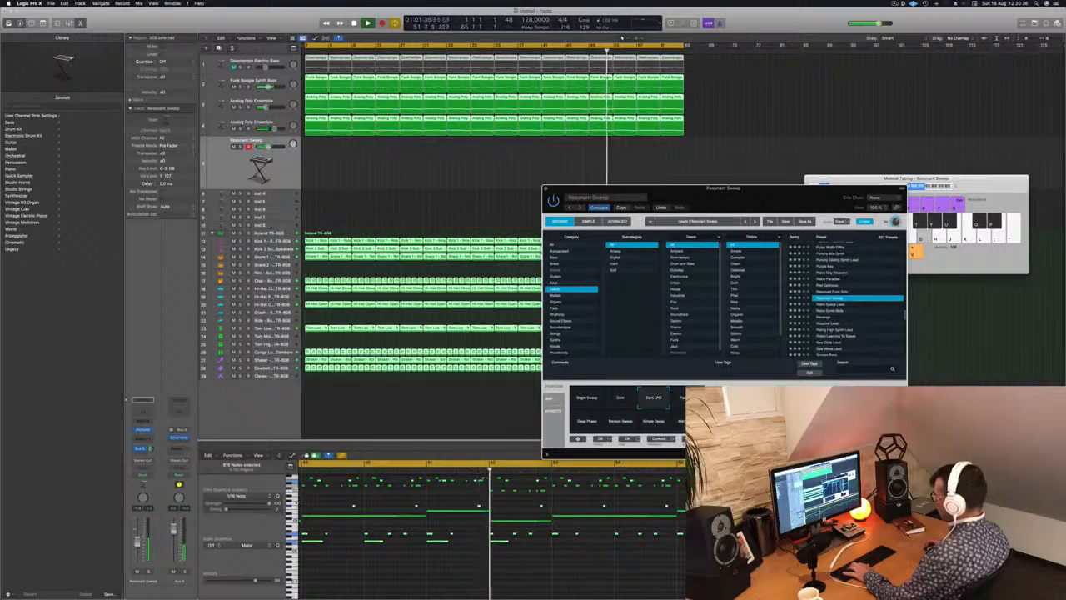
pyautogui.click(684, 400)
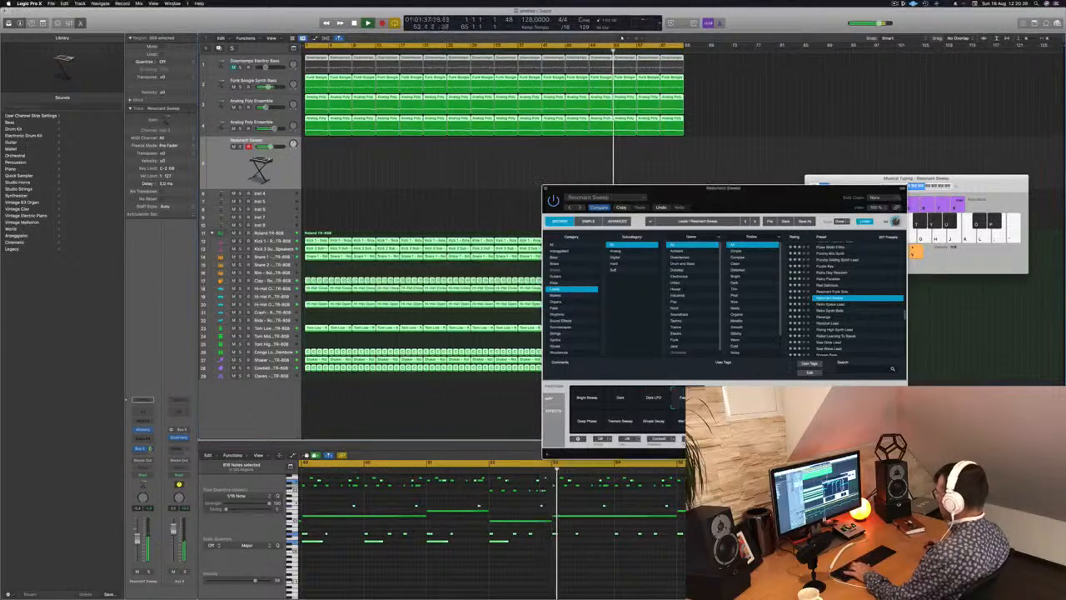
pyautogui.click(591, 424)
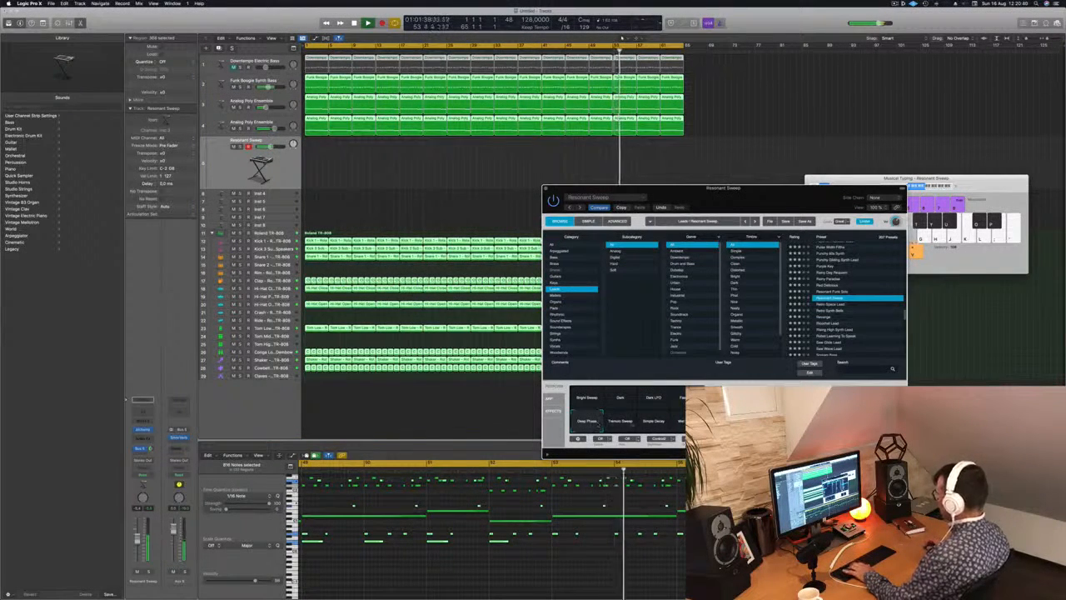
# Restart playback from the beginning and audition the Retro Space Lead and Ricochet Lead presets.
pyautogui.press('Return')
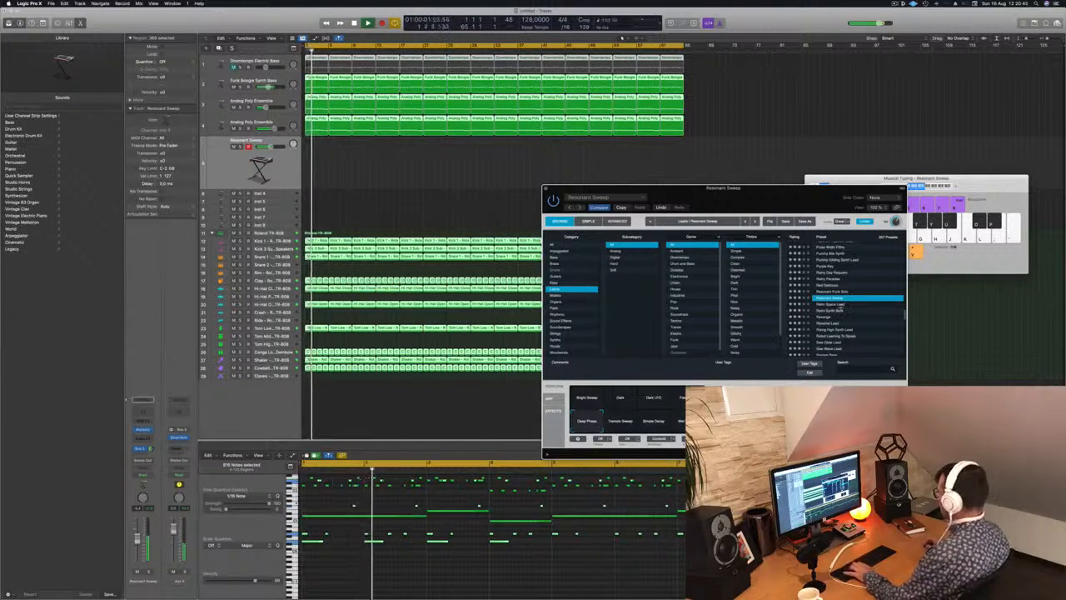
pyautogui.click(841, 305)
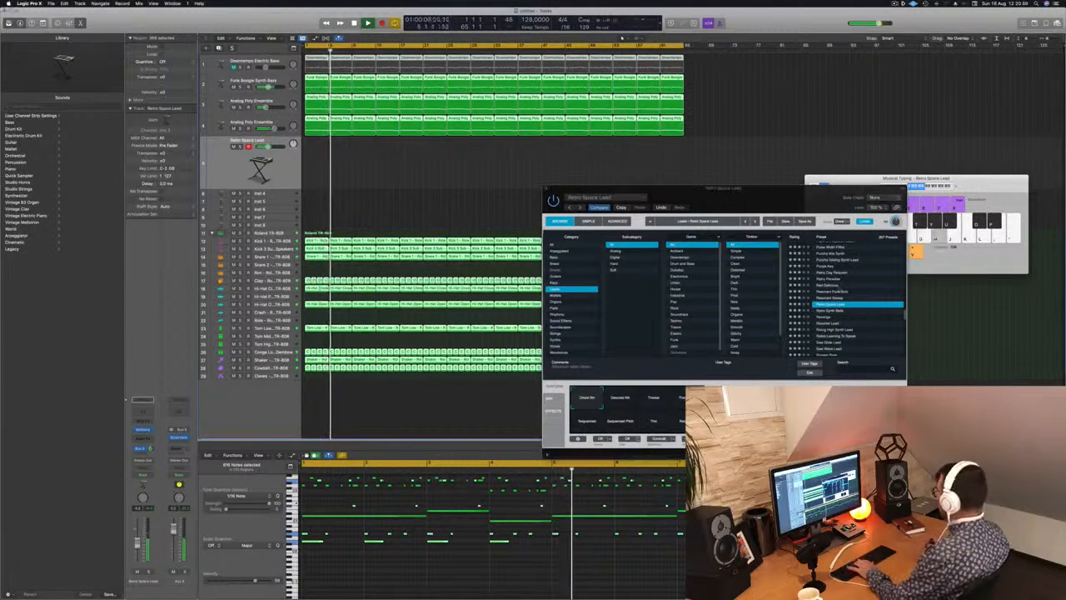
pyautogui.scroll(-3, 849, 291)
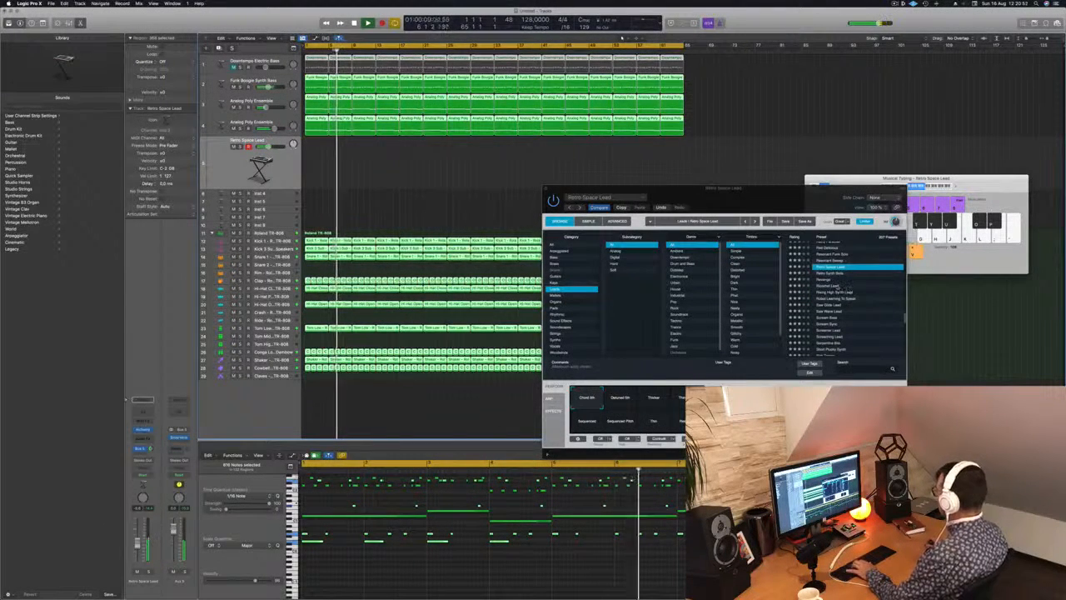
pyautogui.click(836, 285)
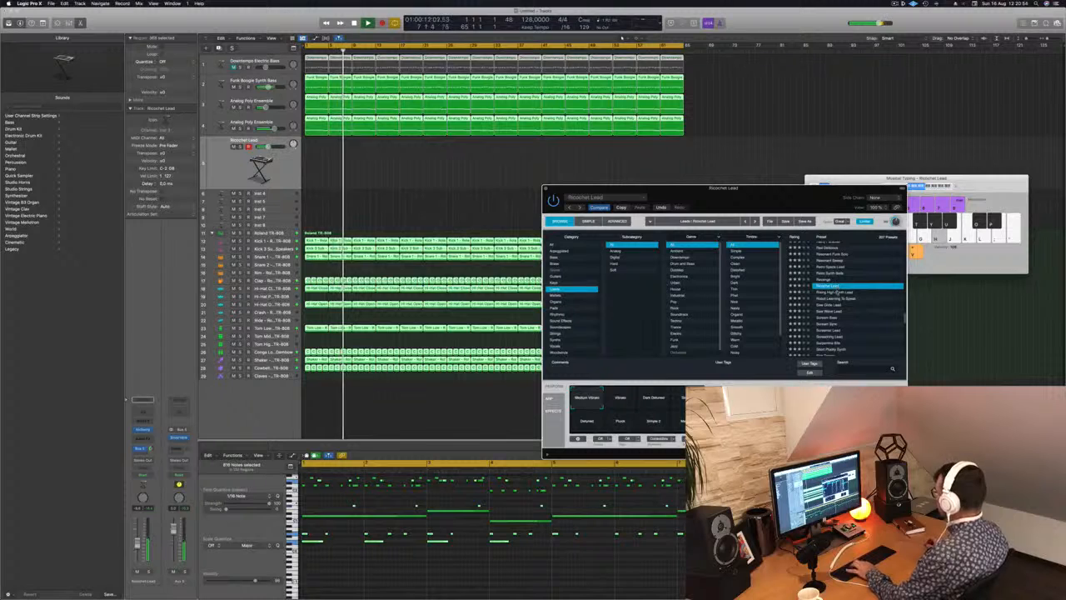
# Load the Rising High Synth Lead preset, try its Big Buzz and Thin Wobble snapshots, and choose Circuit Bent.
pyautogui.click(838, 292)
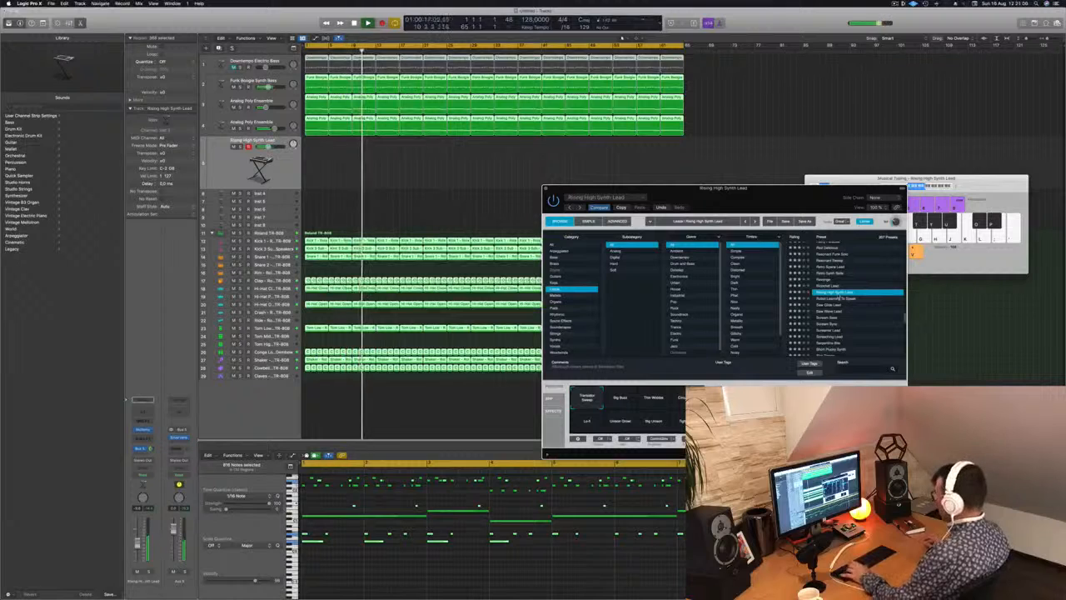
pyautogui.click(622, 397)
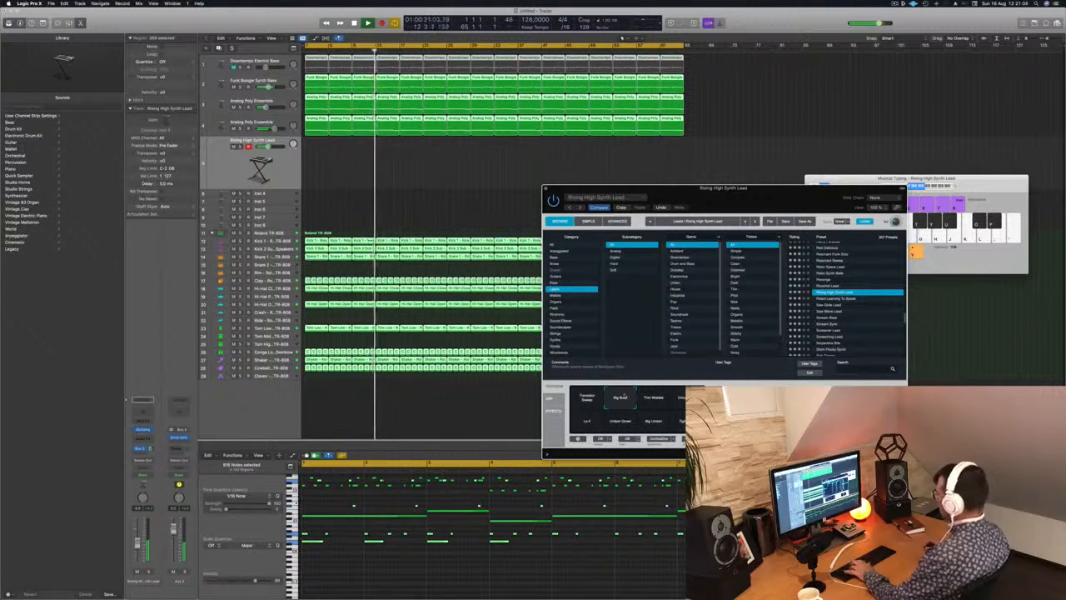
pyautogui.click(652, 397)
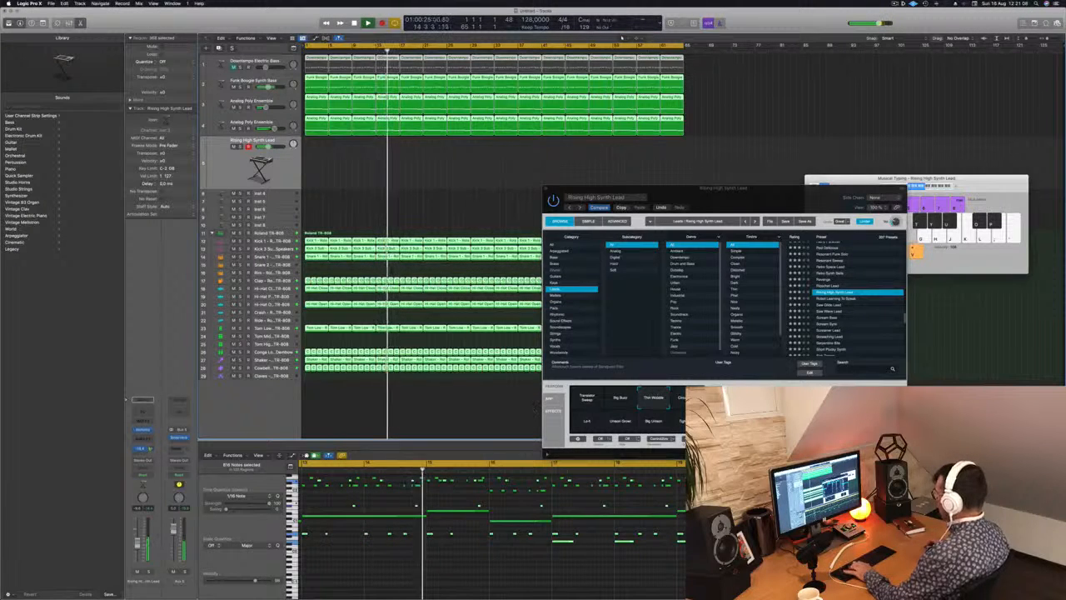
pyautogui.click(684, 398)
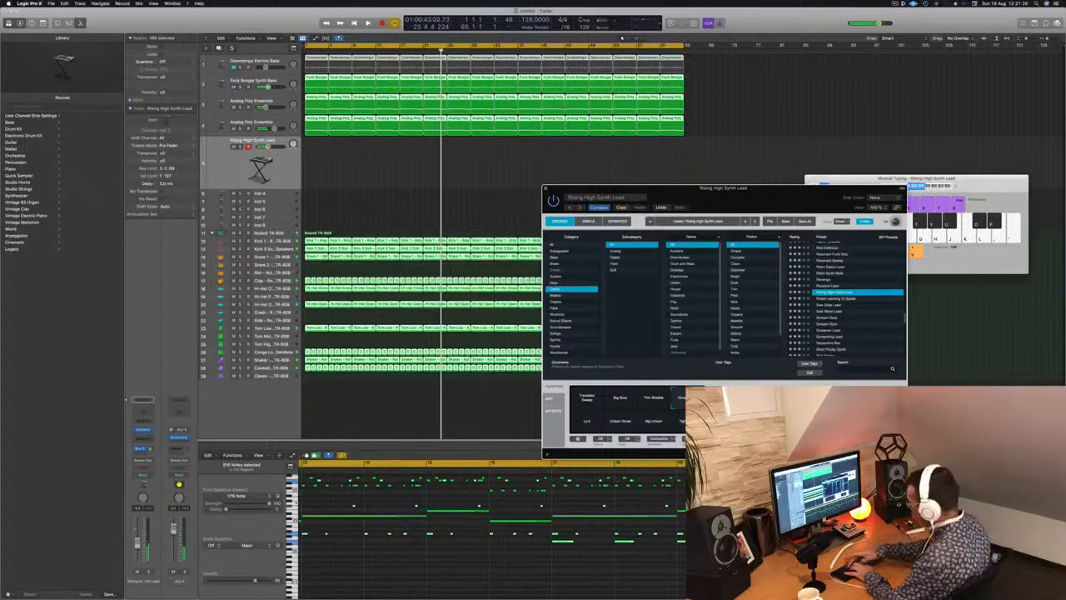
# Record a two-bar lead region from bar 1 and copy it so that it repeats every four bars.
pyautogui.press('r')
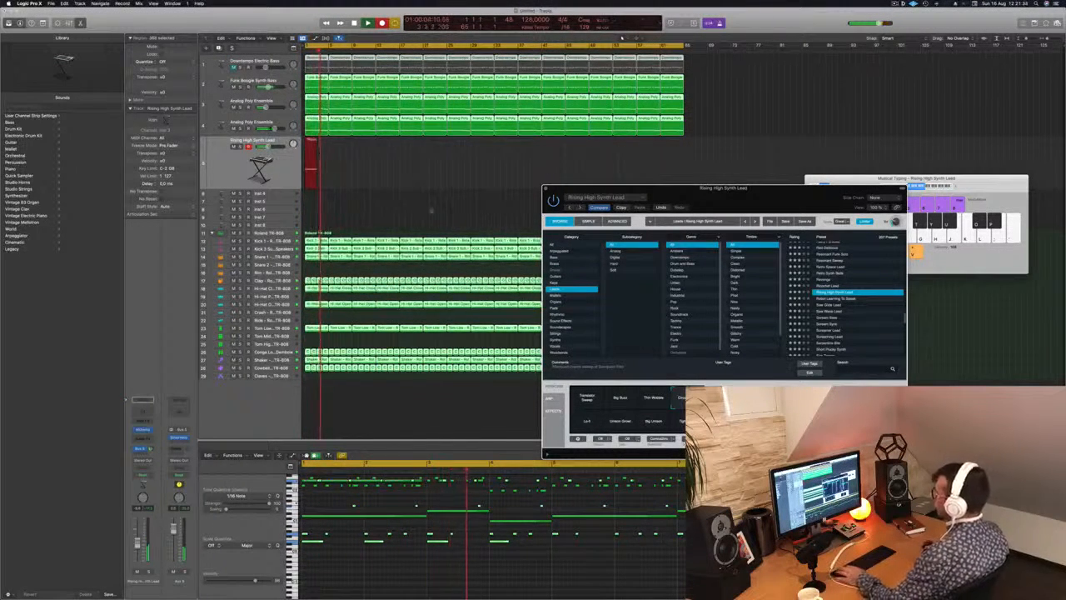
pyautogui.press('space')
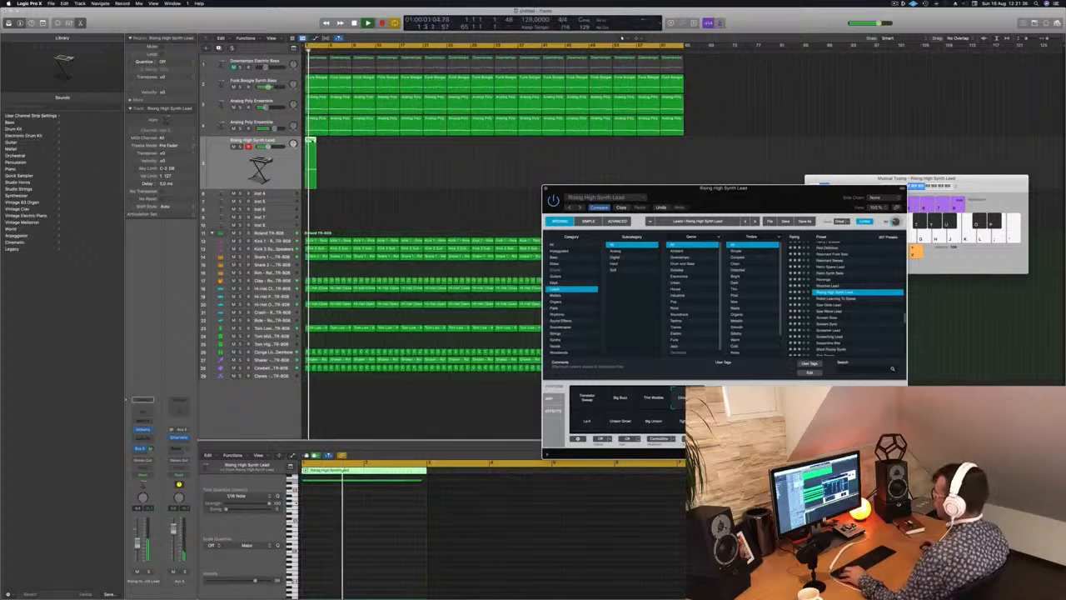
pyautogui.moveTo(312, 147); pyautogui.dragTo(359, 147)
pyautogui.press('space')
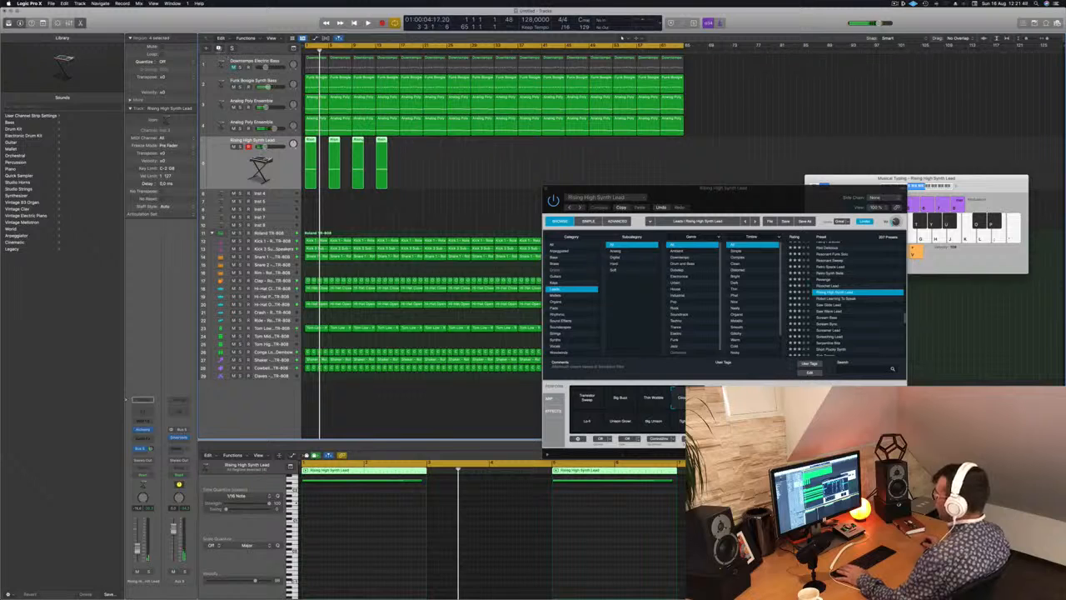
# Repeat the lead regions across all sixty-four bars, duplicate the lead track, and copy the regions onto it two bars later.
pyautogui.press('super+d')
pyautogui.moveTo(417, 163)
pyautogui.mouseDown()
pyautogui.moveTo(359, 175)
pyautogui.moveTo(310, 164)
pyautogui.moveTo(345, 149)
pyautogui.moveTo(405, 152)
pyautogui.mouseUp()
pyautogui.moveTo(550, 157); pyautogui.dragTo(500, 154)
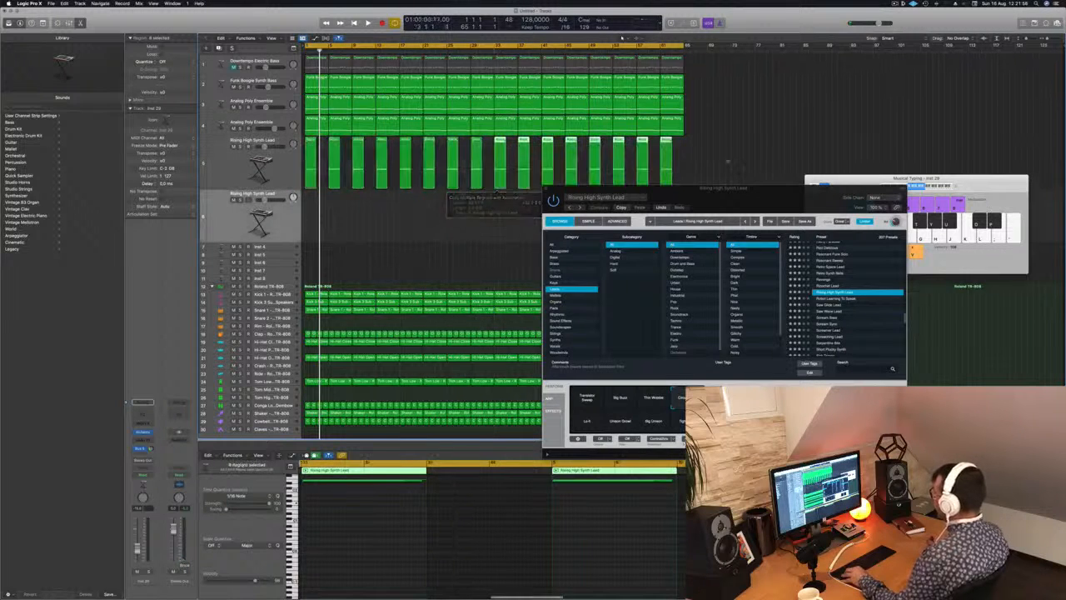
pyautogui.moveTo(727, 161); pyautogui.dragTo(323, 218)
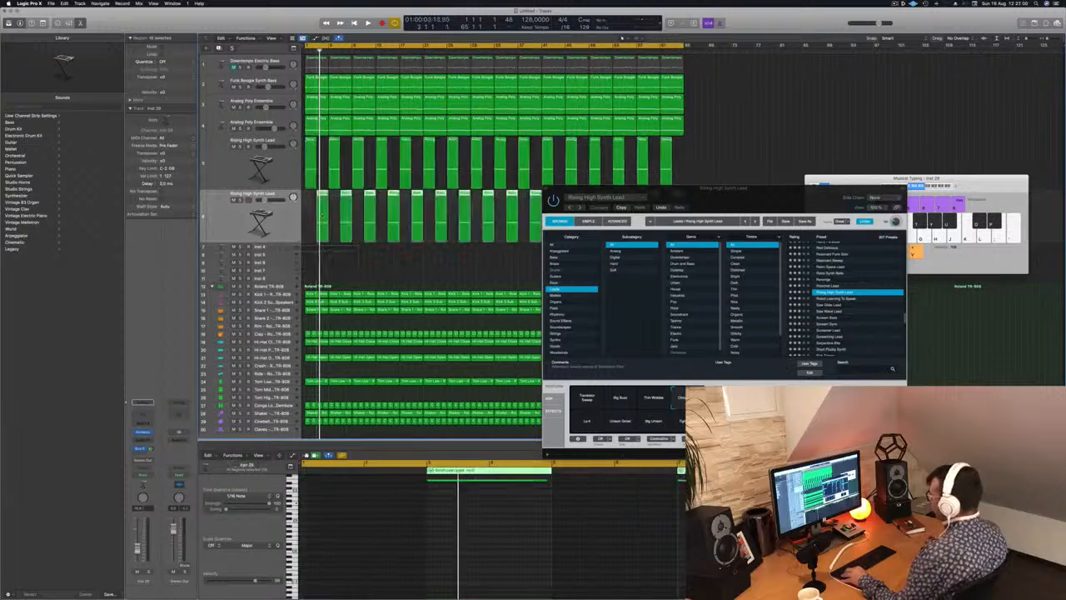
# Play from the start, open the duplicated lead's Alchemy, and choose the Transistor Sweep snapshot after comparing the two lead tracks.
pyautogui.press('Return')
pyautogui.press('space')
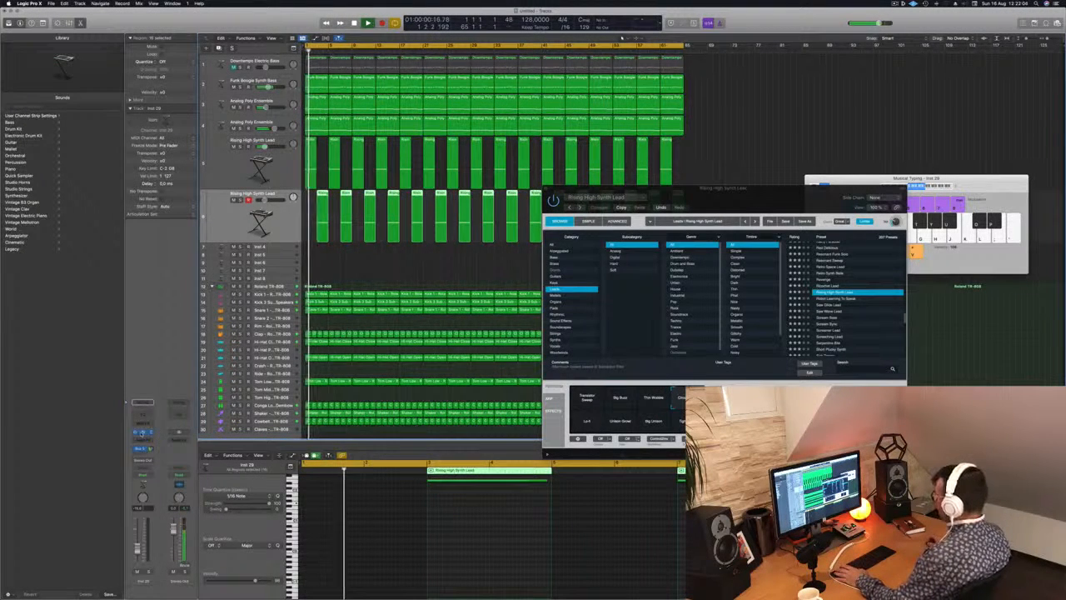
pyautogui.click(141, 433)
pyautogui.moveTo(583, 92); pyautogui.dragTo(858, 158)
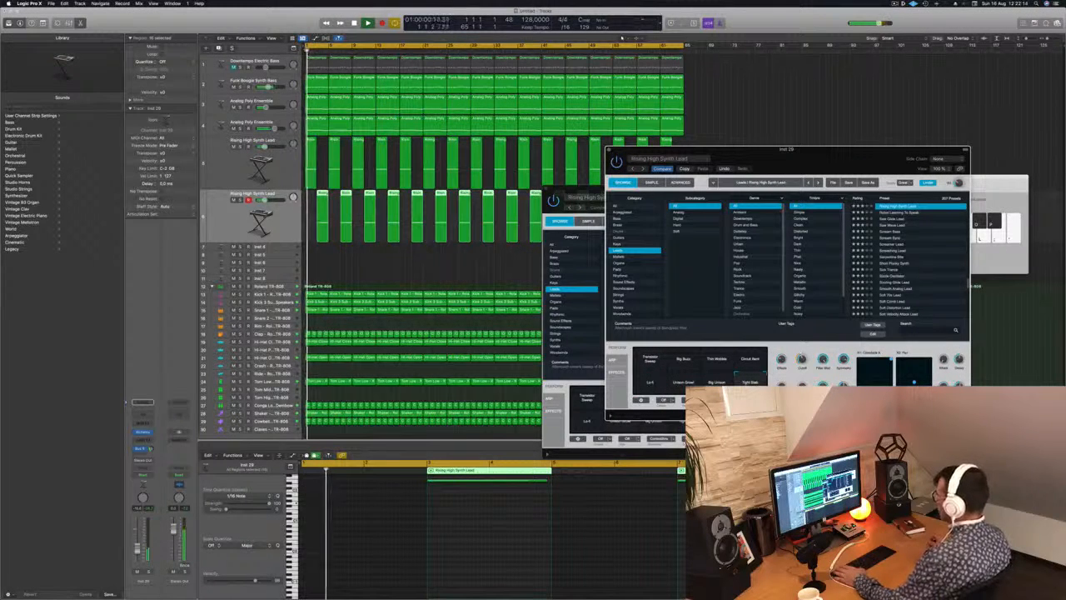
pyautogui.press('Up')
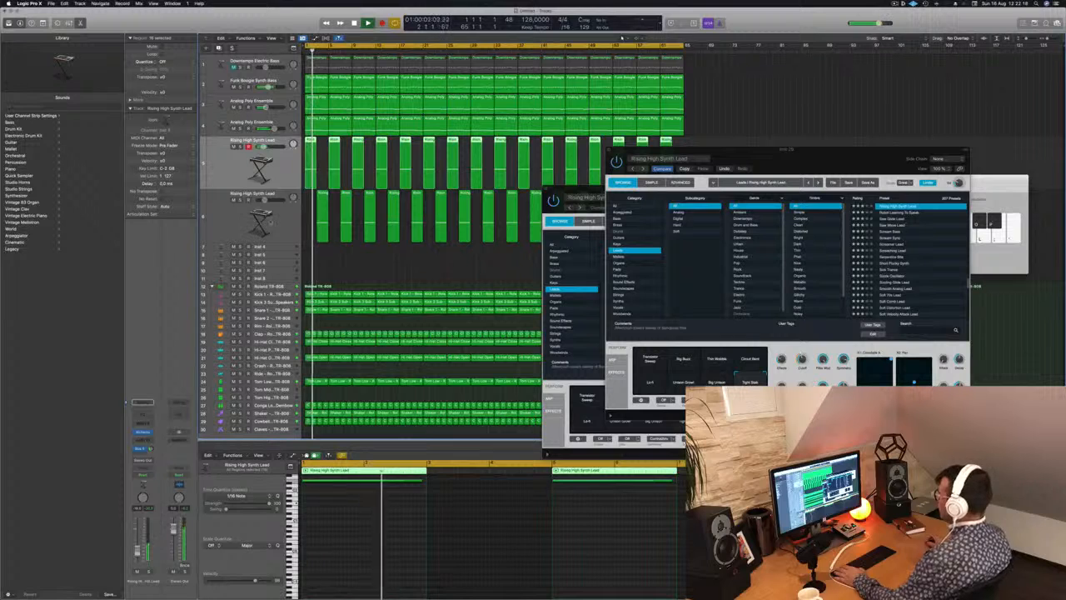
pyautogui.press('Down')
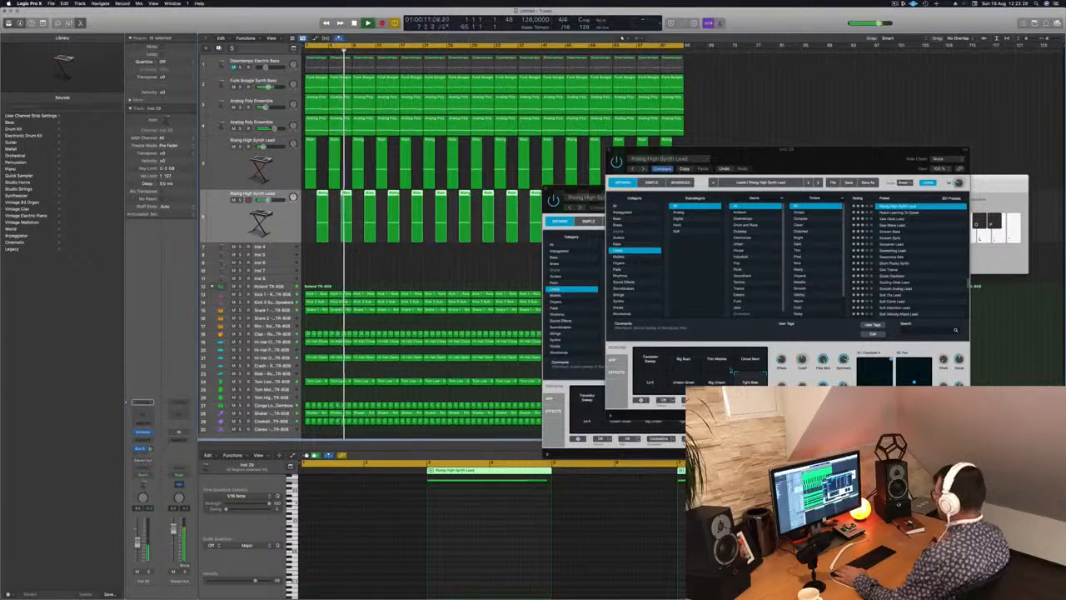
pyautogui.click(748, 359)
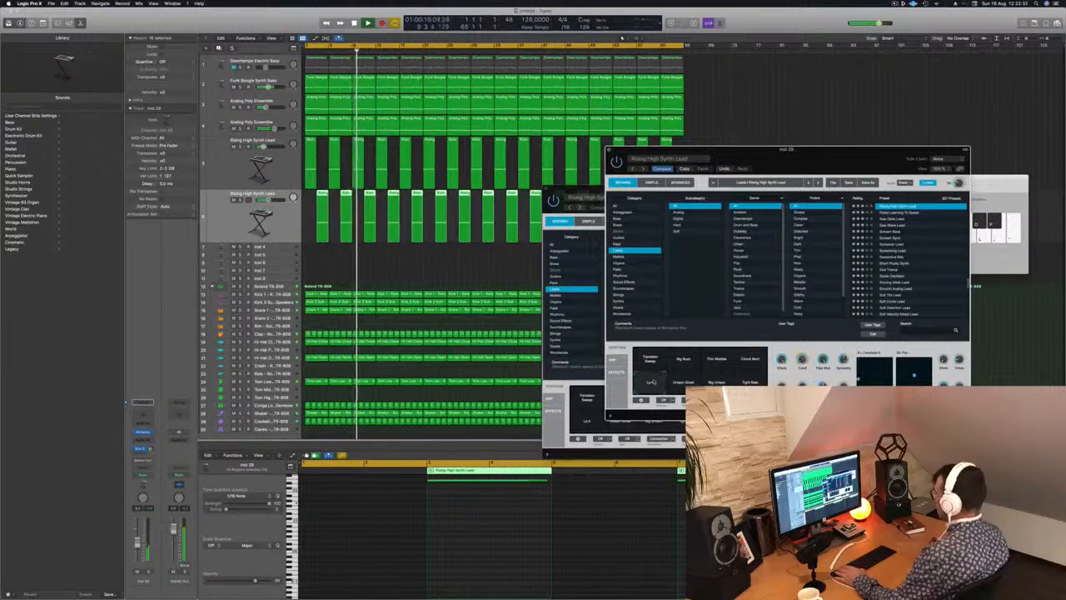
pyautogui.click(651, 363)
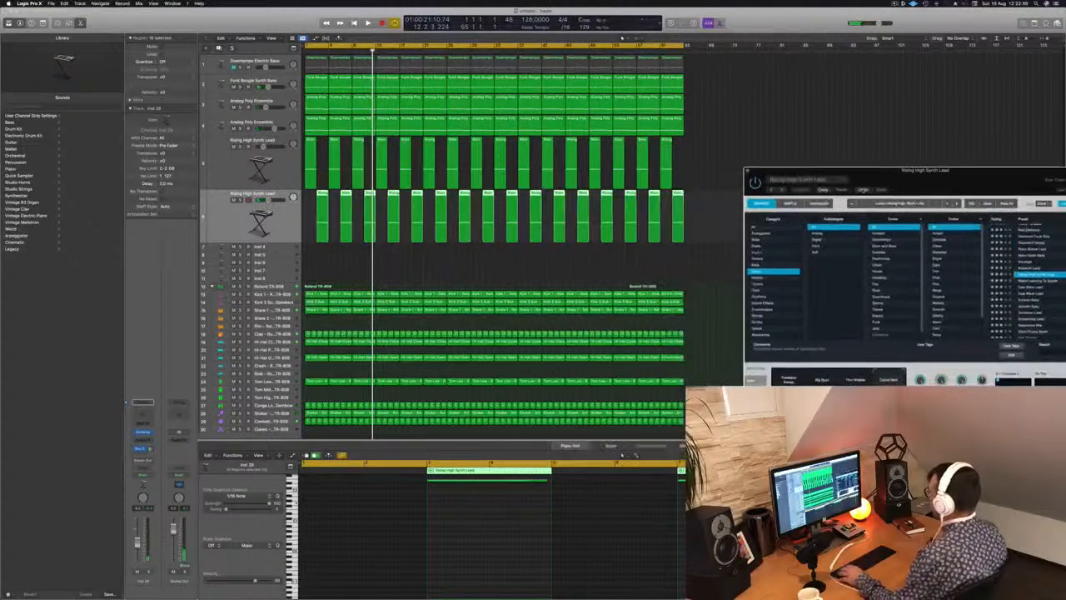
# Rework the held note in every region of the duplicated lead into two shorter notes, the second at a lower pitch.
pyautogui.moveTo(311, 213); pyautogui.dragTo(718, 227)
pyautogui.scroll(-3, 528, 520)
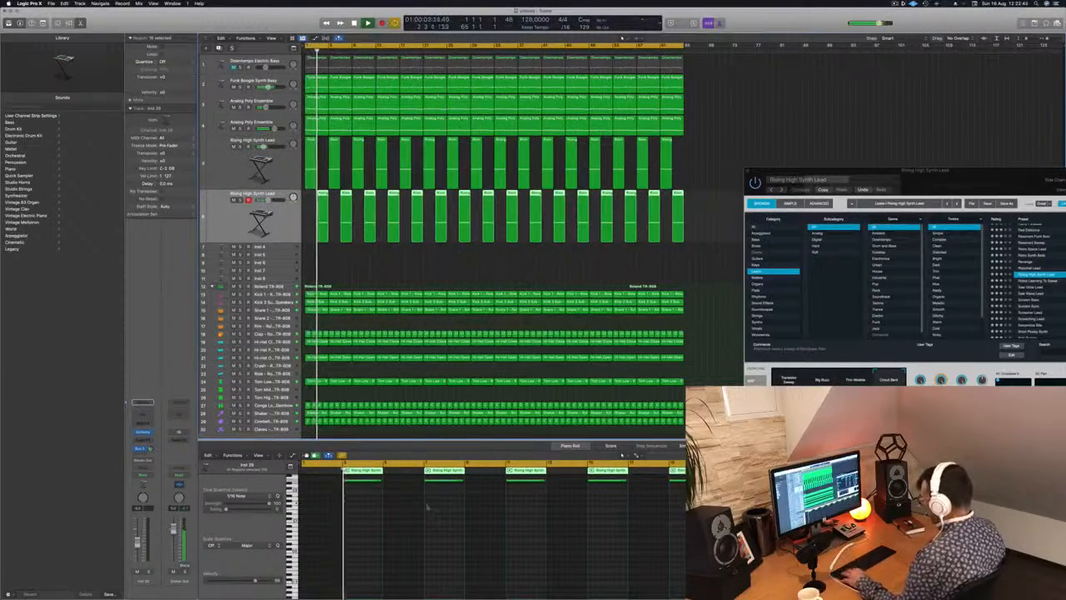
pyautogui.press('super+a')
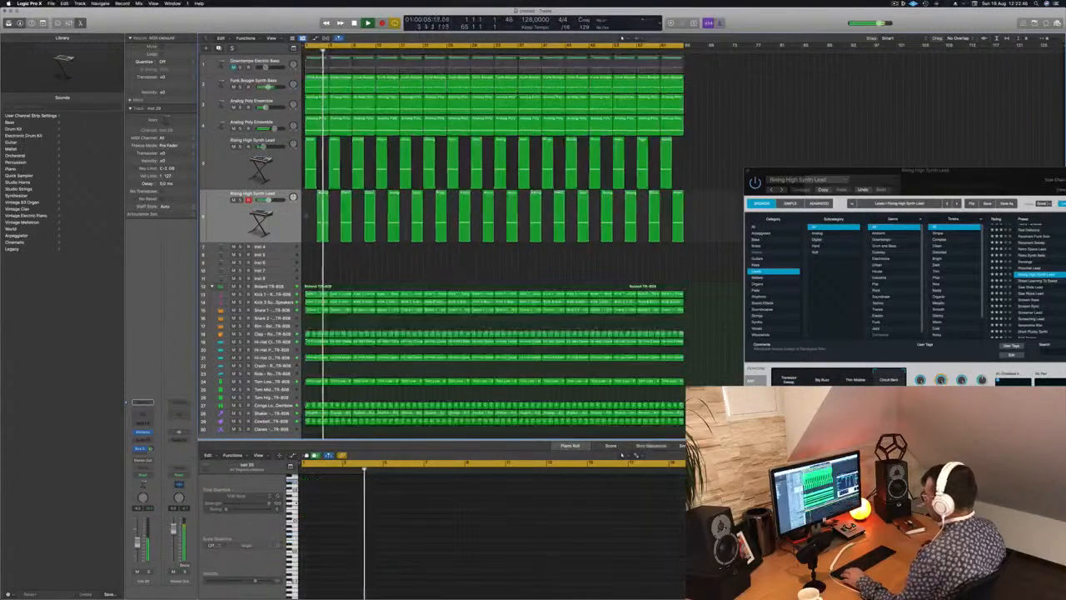
pyautogui.press('super+shift+a')
pyautogui.click(291, 214)
pyautogui.click(369, 502)
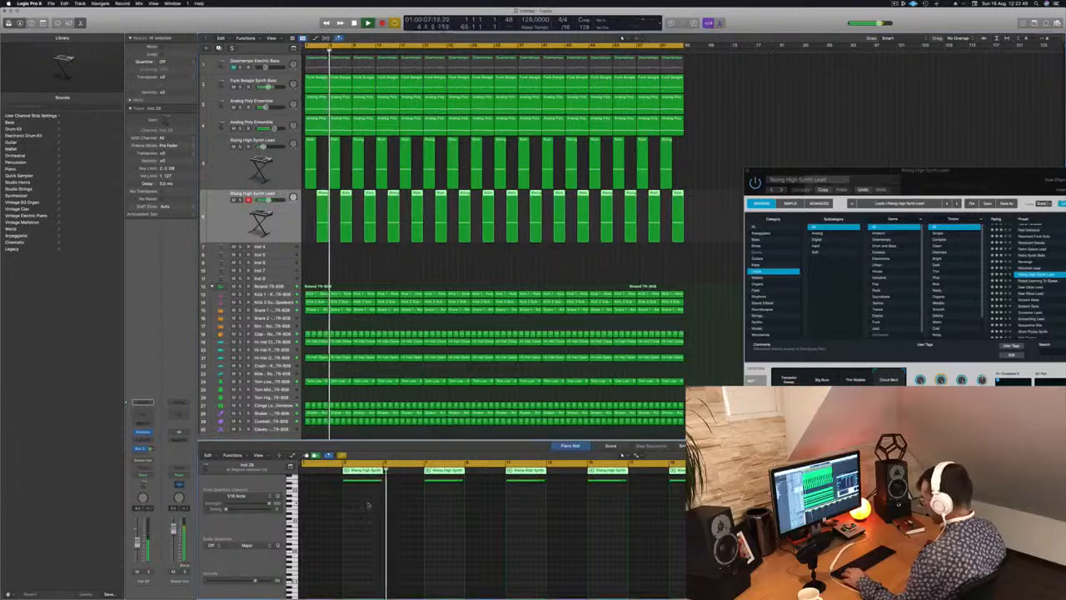
pyautogui.press('super+a')
pyautogui.moveTo(381, 480); pyautogui.dragTo(373, 501)
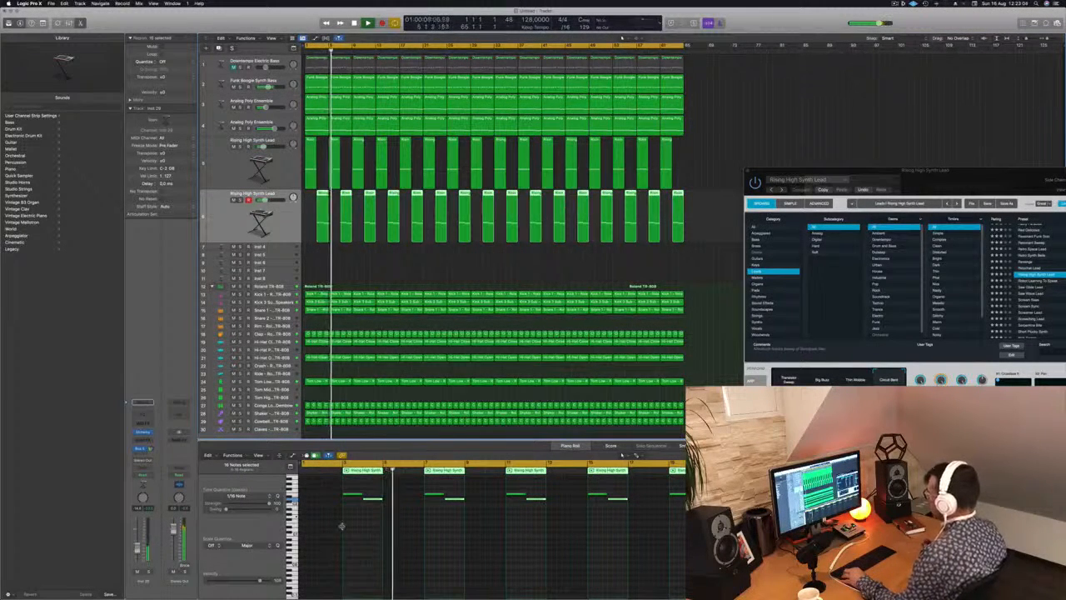
# Close the first lead's Alchemy window and bring Musical Typing in front of the remaining plug-in window.
pyautogui.moveTo(970, 174); pyautogui.dragTo(678, 186)
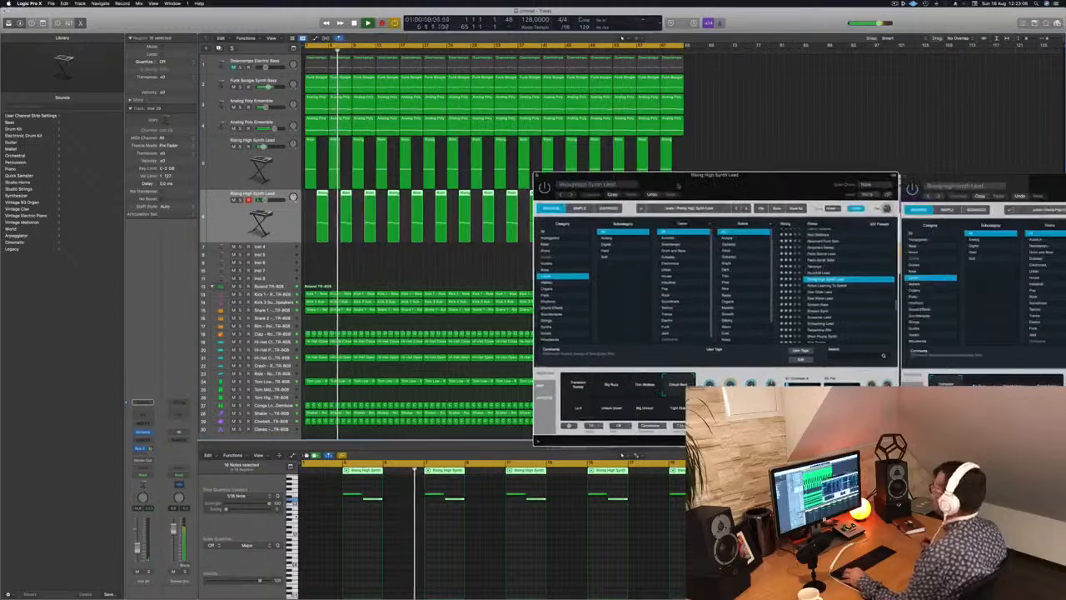
pyautogui.click(537, 175)
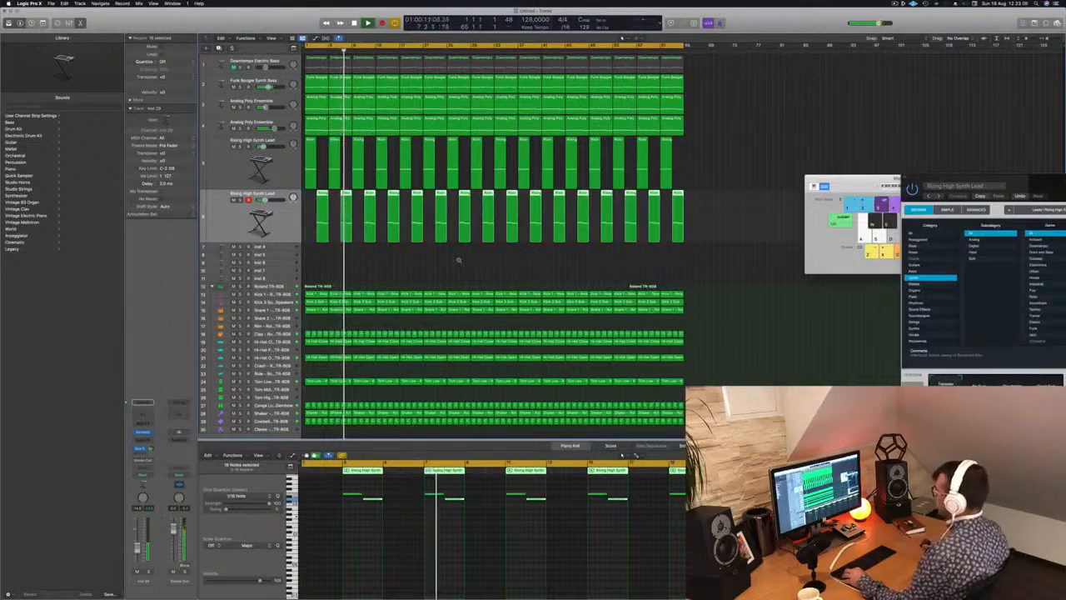
pyautogui.hscroll(3, 459, 259)
pyautogui.scroll(-3, 459, 259)
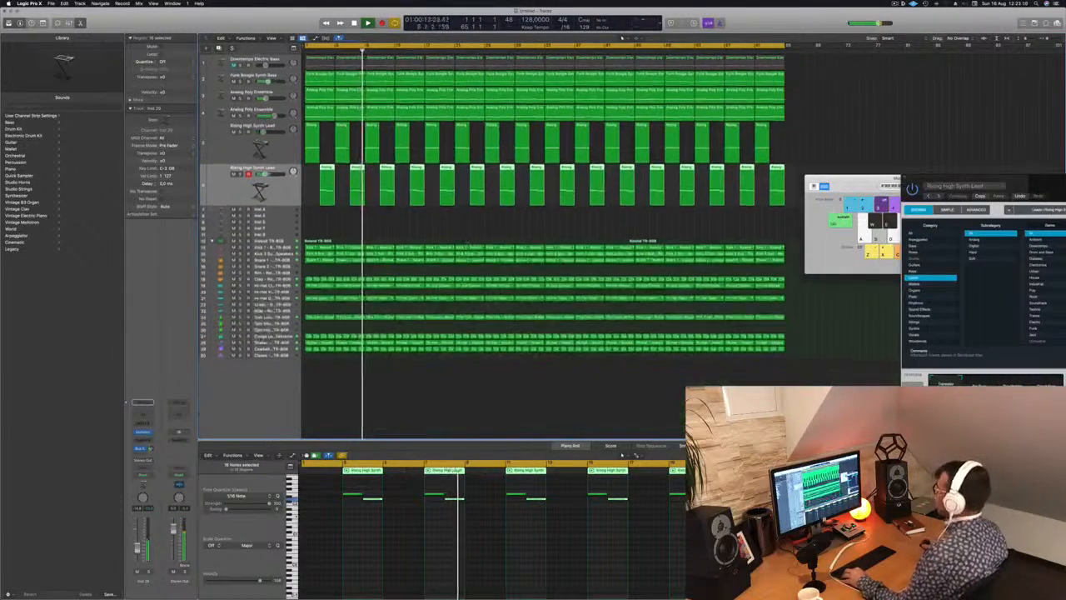
pyautogui.scroll(-1, 467, 246)
pyautogui.moveTo(865, 178); pyautogui.dragTo(883, 259)
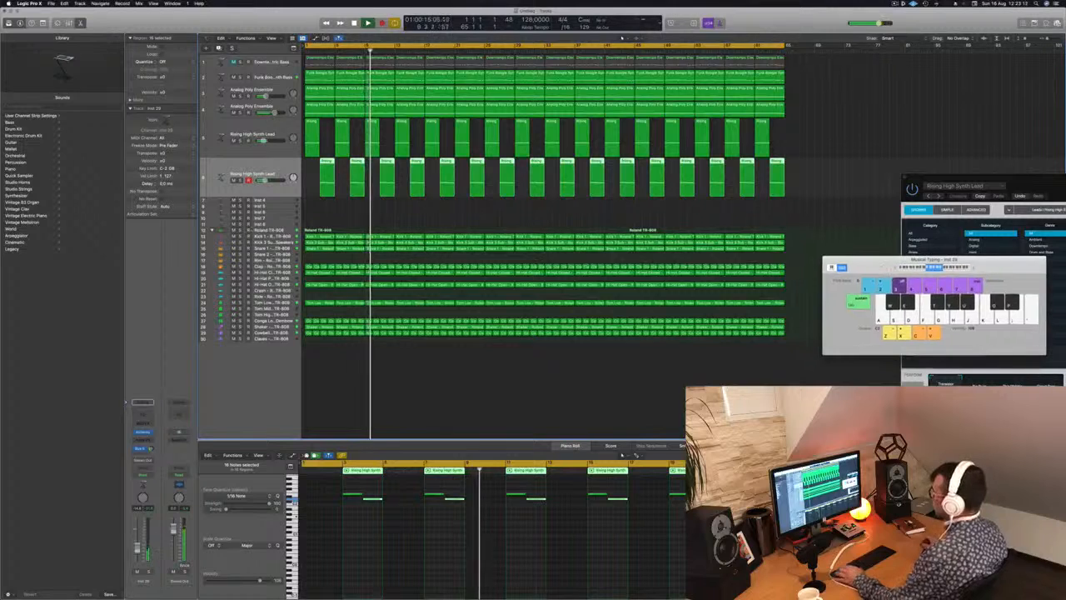
# Restart playback from the beginning and duplicate the second Rising High Synth Lead track with its instrument settings.
pyautogui.press('Return')
pyautogui.click(274, 201)
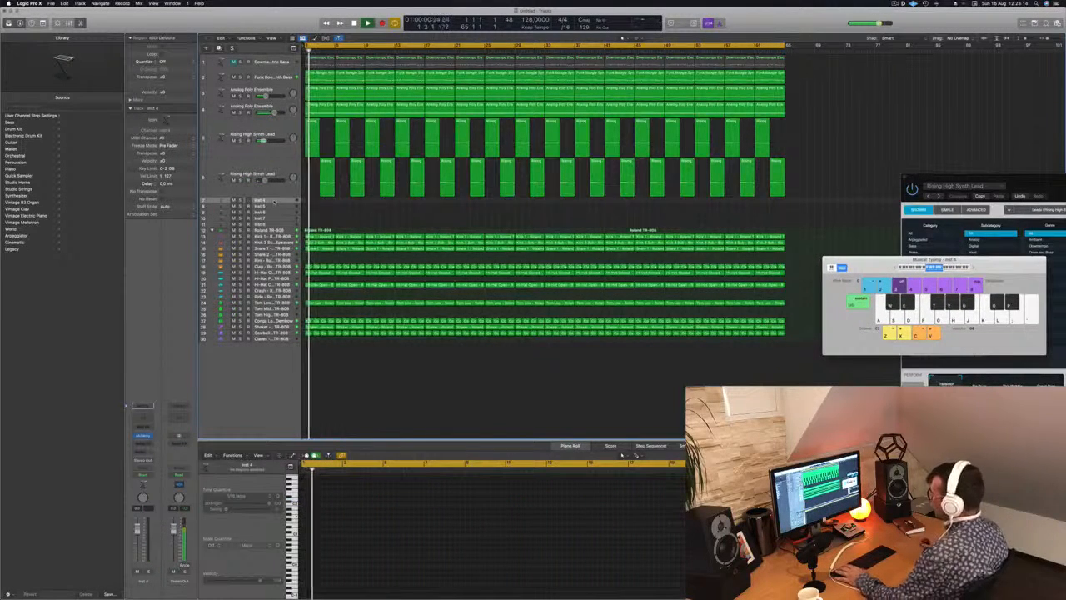
pyautogui.click(269, 185)
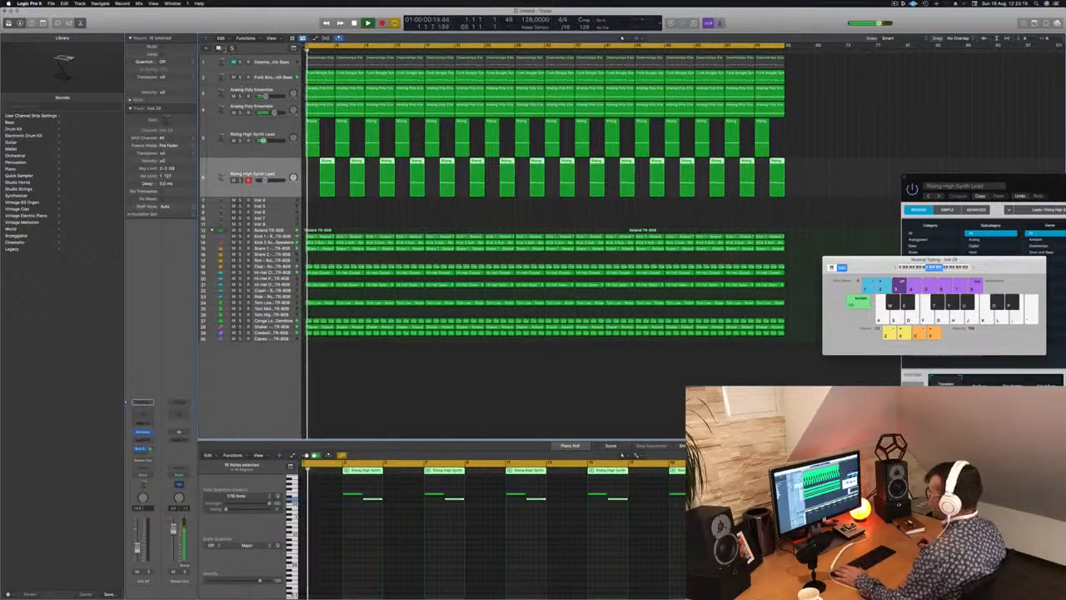
pyautogui.press('super+d')
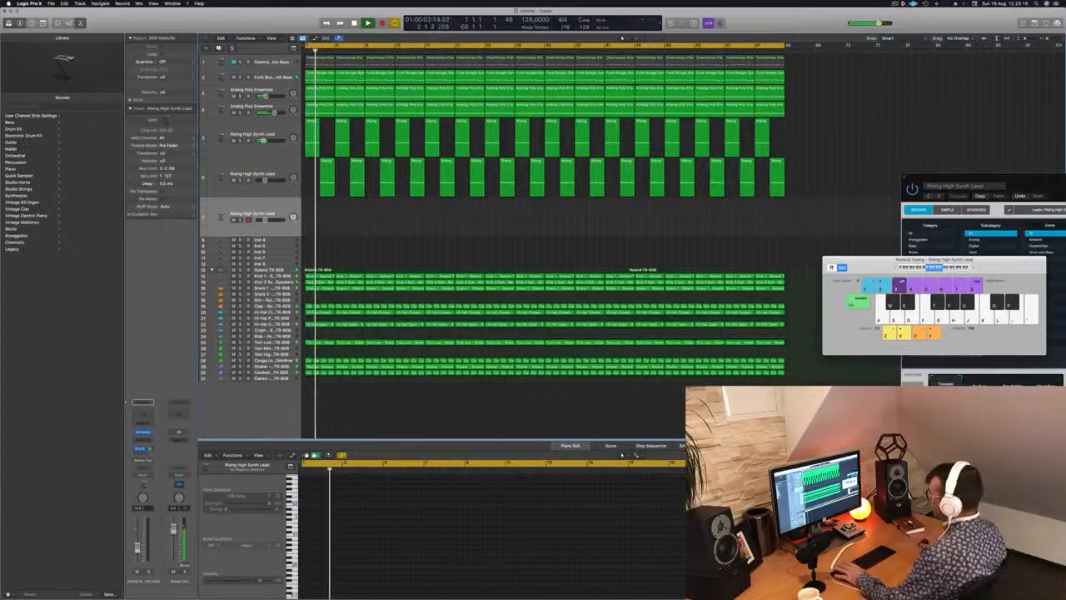
# Restart playback, open the third lead's Alchemy, and load the Short Plucky Synth preset, testing it with a few notes.
pyautogui.press('Return')
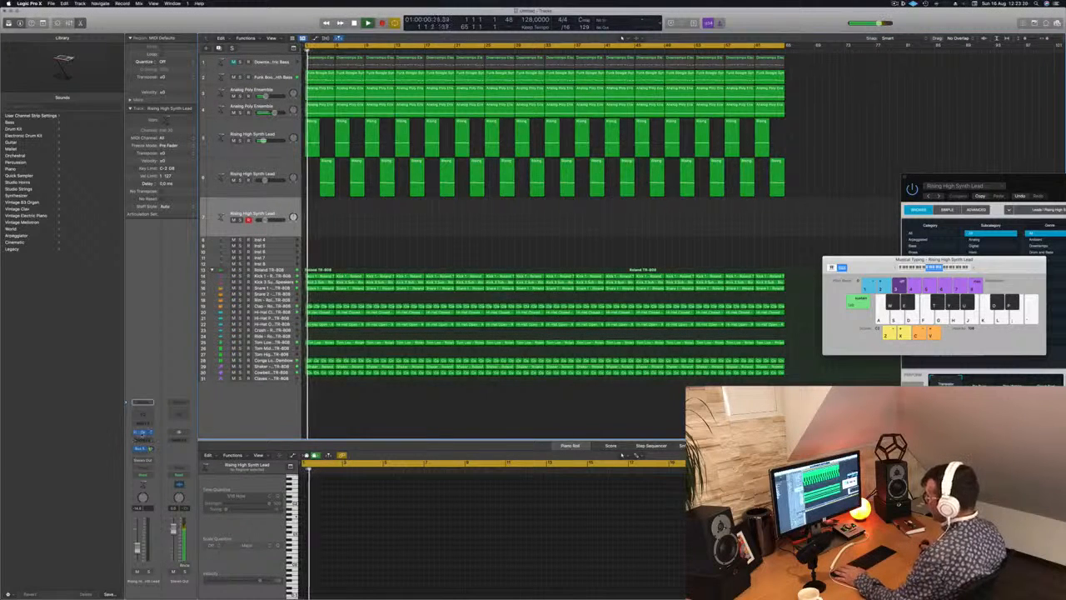
pyautogui.click(143, 432)
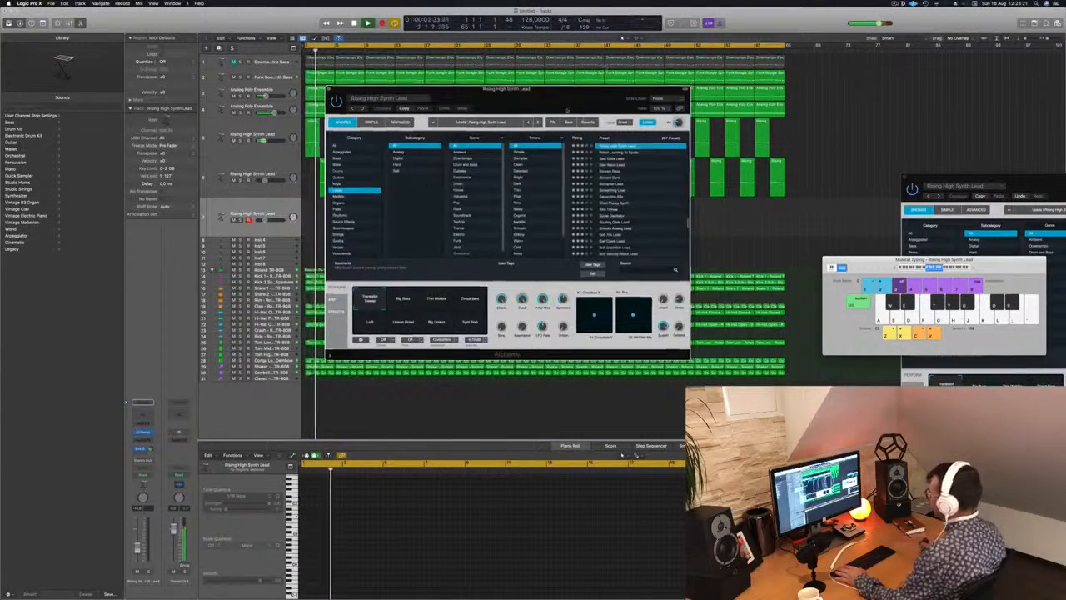
pyautogui.moveTo(567, 110); pyautogui.dragTo(525, 135)
pyautogui.click(570, 228)
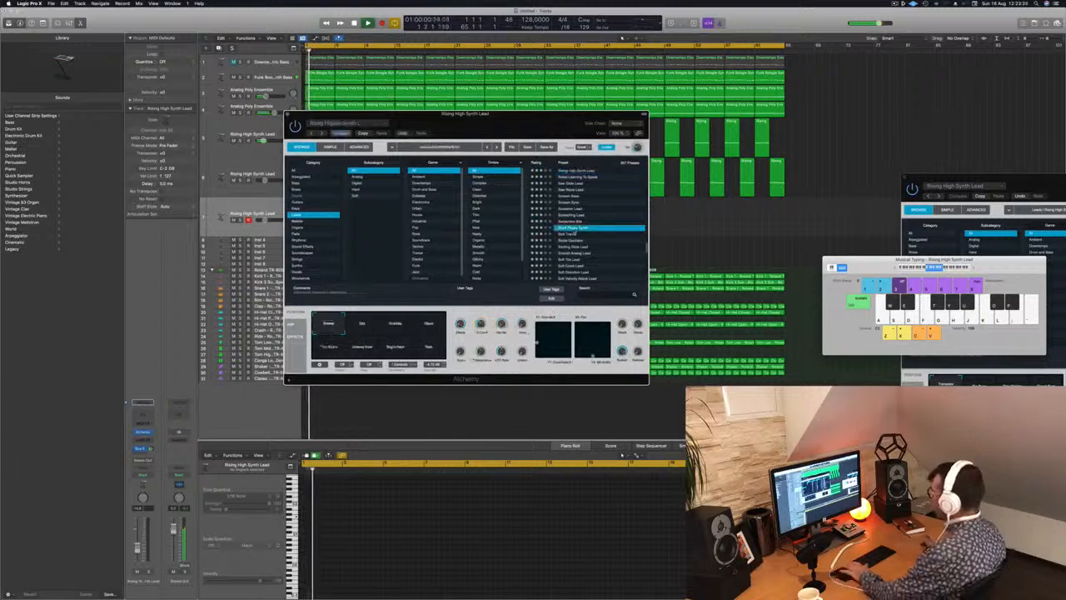
pyautogui.press('g')
pyautogui.press('f')
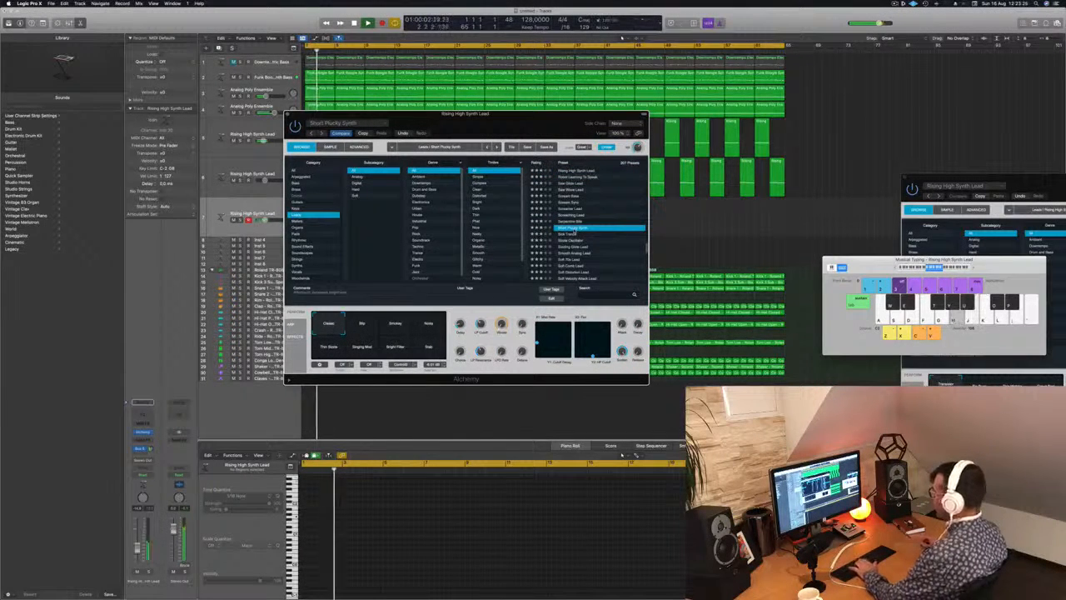
pyautogui.press('h')
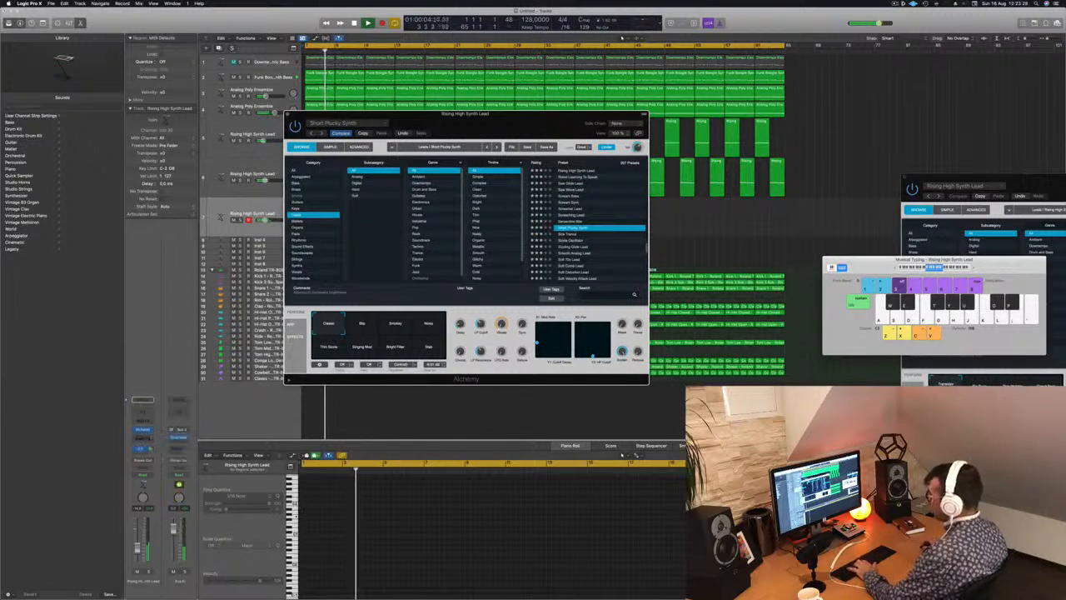
pyautogui.press('g')
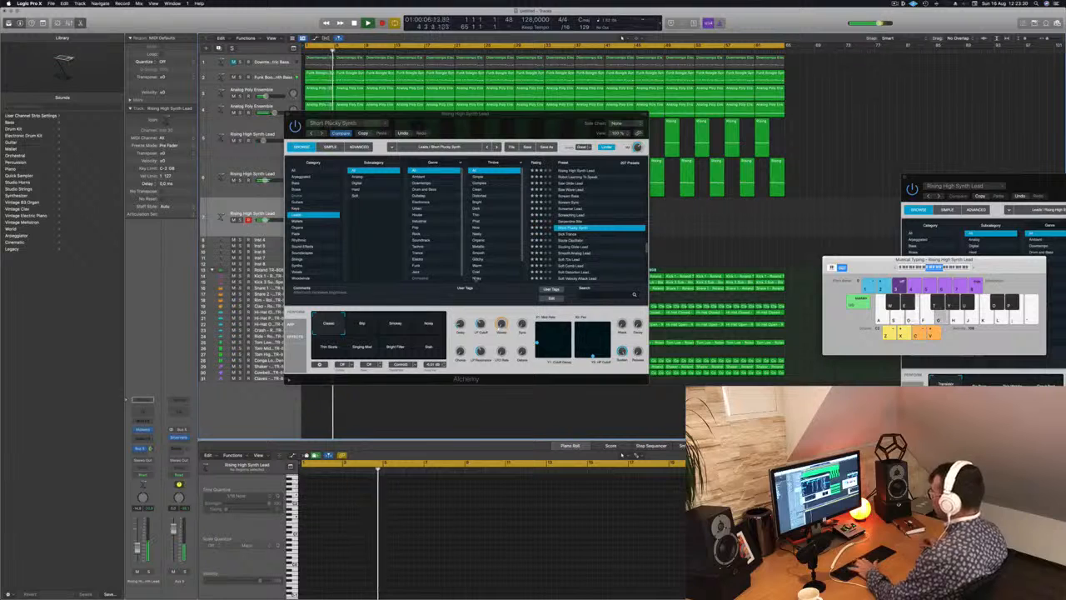
# Audition the remaining upper-row snapshots of Short Plucky Synth up to Noisy, playing a note on each.
pyautogui.click(364, 324)
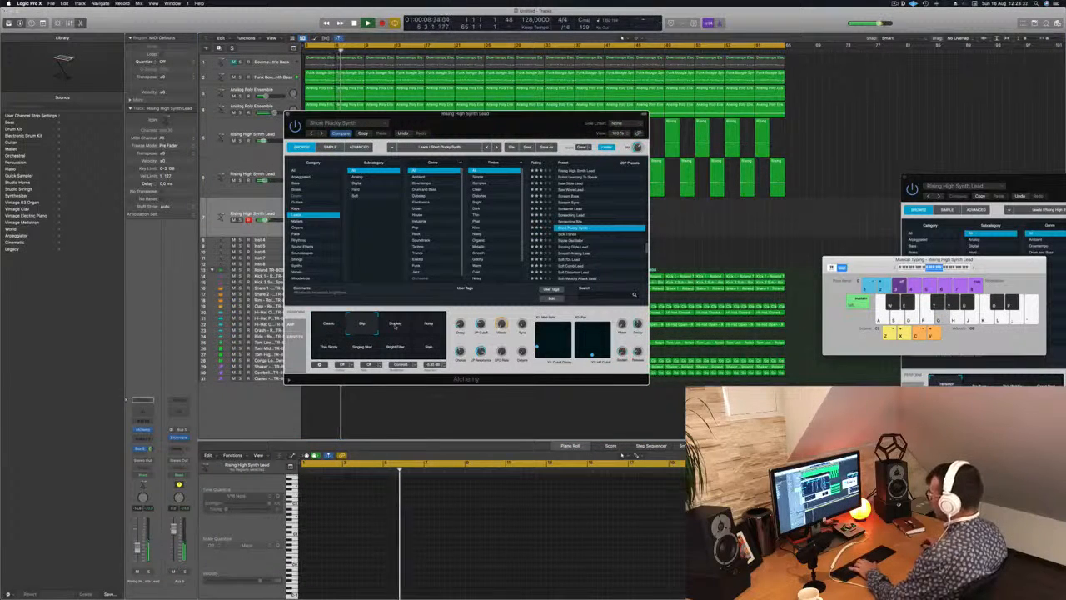
pyautogui.press('g')
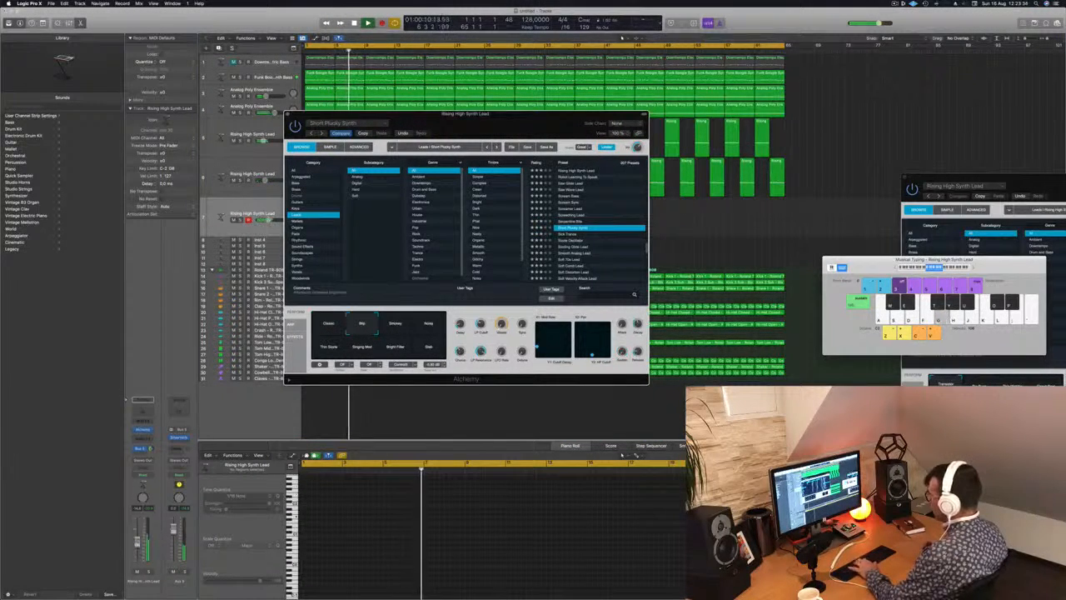
pyautogui.press('g')
pyautogui.click(394, 324)
pyautogui.press('j')
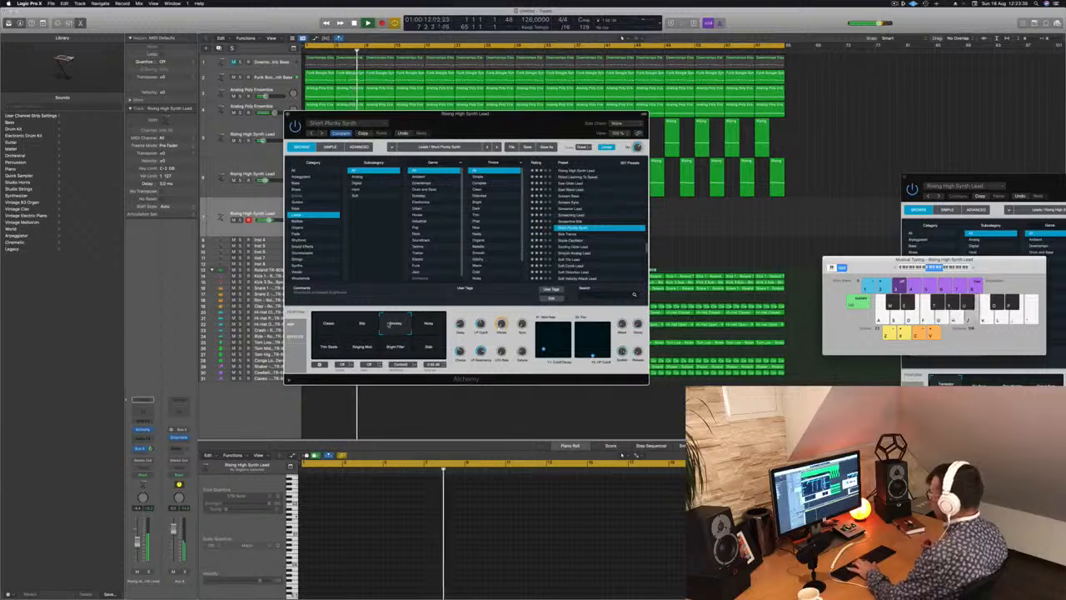
pyautogui.click(428, 325)
pyautogui.press('g')
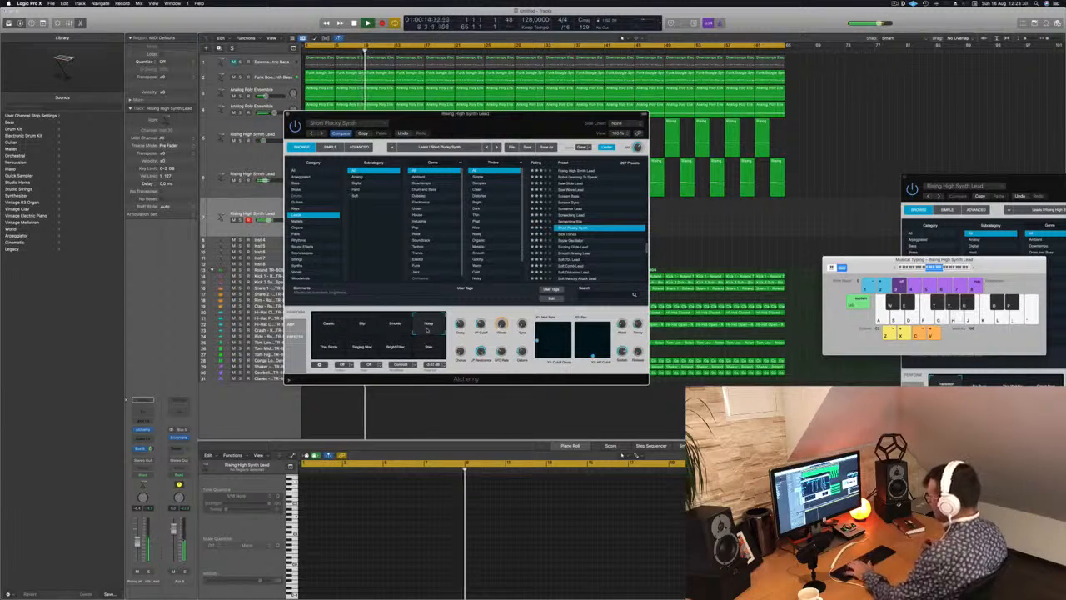
# Try a short melodic idea on the Noisy snapshot, with Musical Typing shifted to a higher octave range.
pyautogui.press('a')
pyautogui.press('d')
pyautogui.press('w')
pyautogui.press('w')
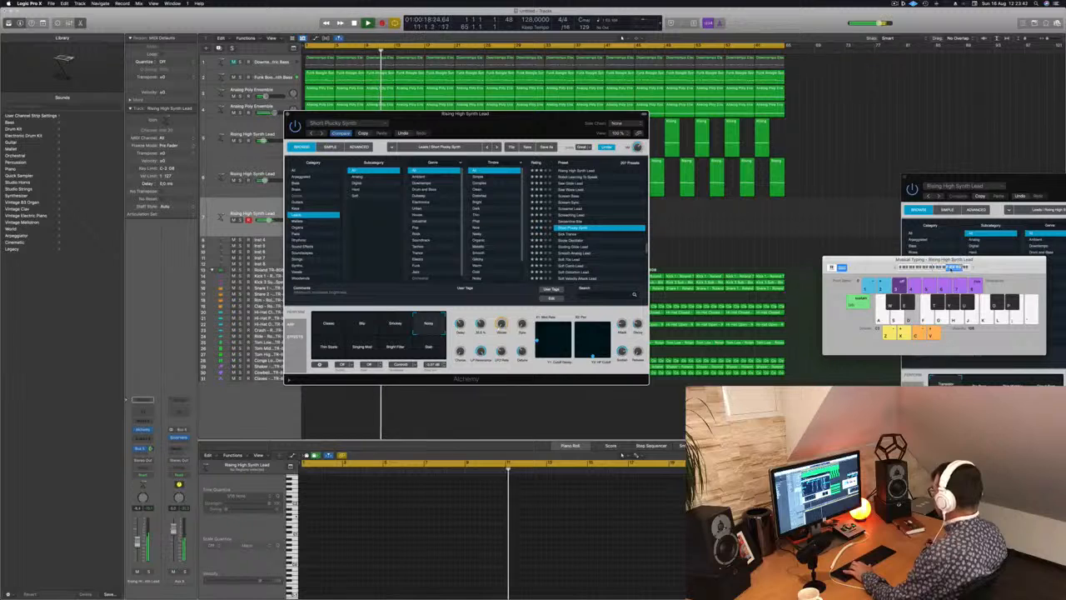
pyautogui.press('w')
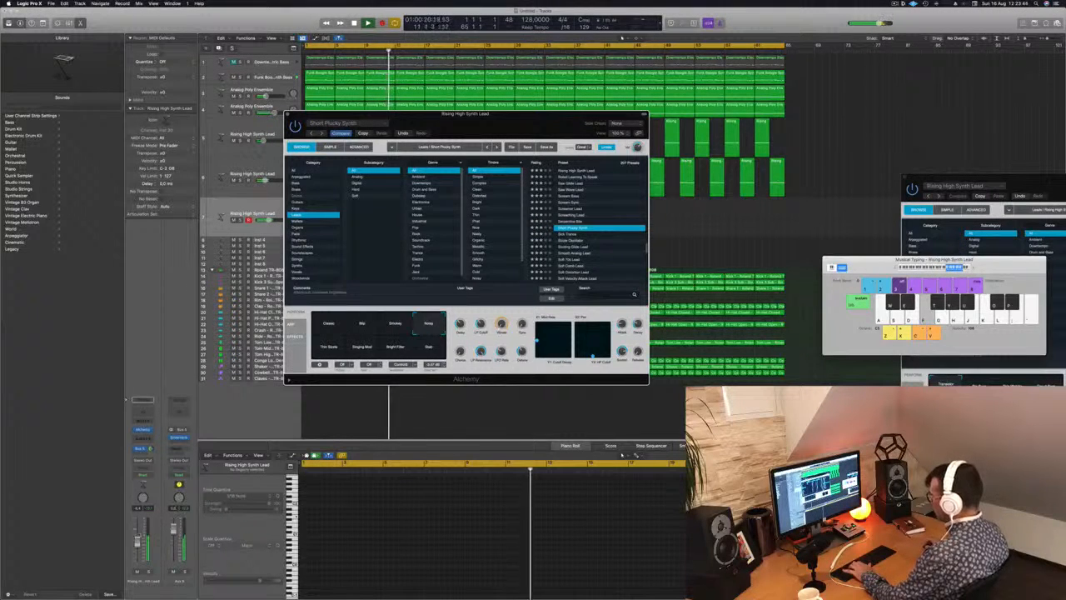
pyautogui.press('s')
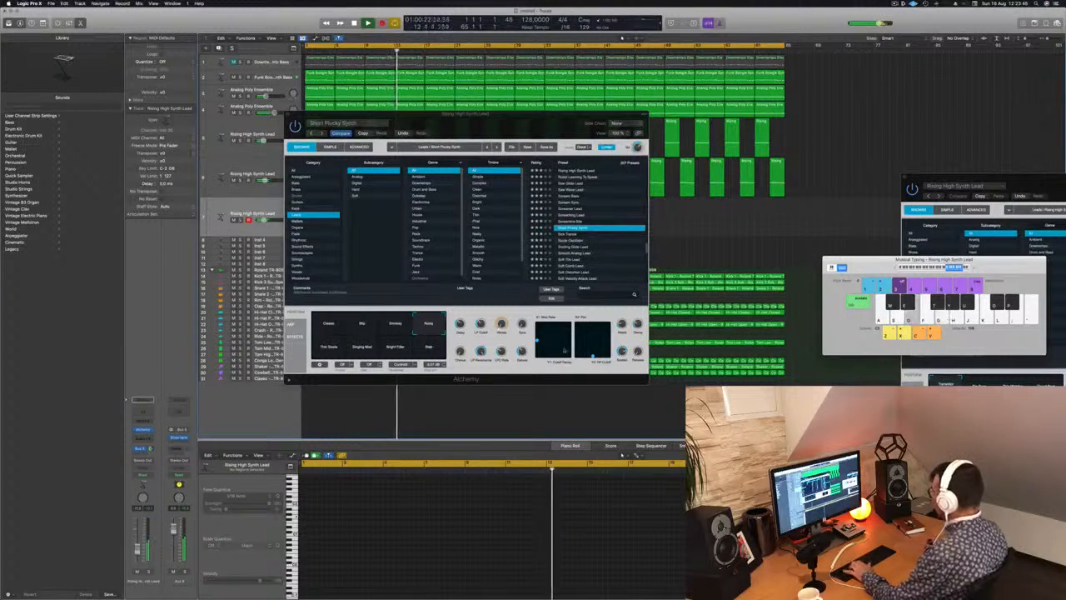
pyautogui.press('a')
# Audition all four lower-row snapshots of Short Plucky Synth, including Singing Mod and Bright Filter, with test notes.
pyautogui.click(334, 345)
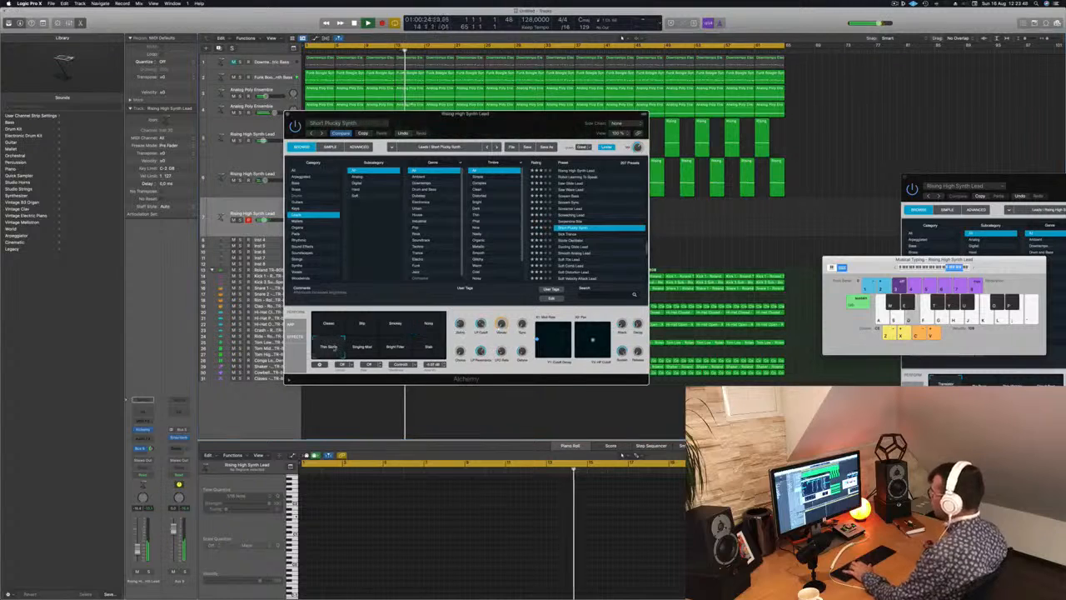
pyautogui.press('d')
pyautogui.press('f')
pyautogui.click(363, 348)
pyautogui.press('d')
pyautogui.click(394, 348)
pyautogui.press('s')
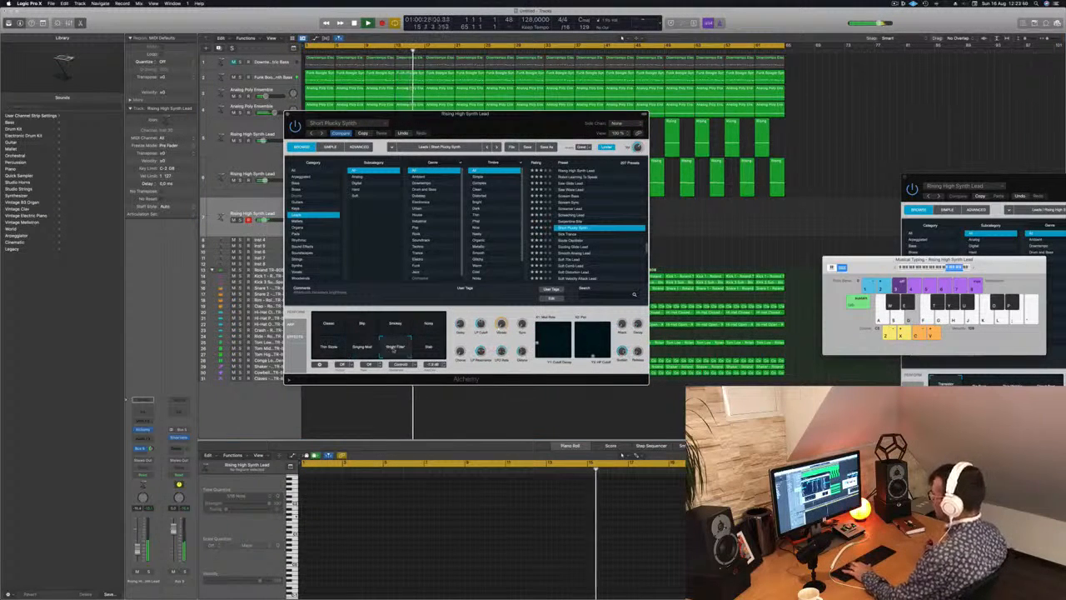
pyautogui.press('d')
pyautogui.click(427, 348)
pyautogui.press('d')
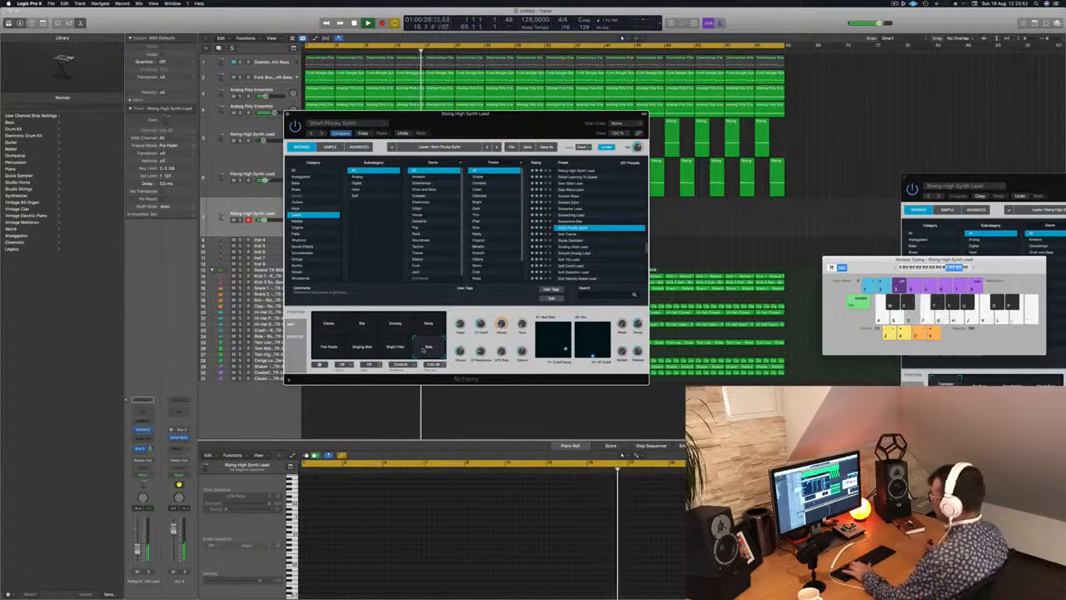
pyautogui.press('s')
pyautogui.press('s')
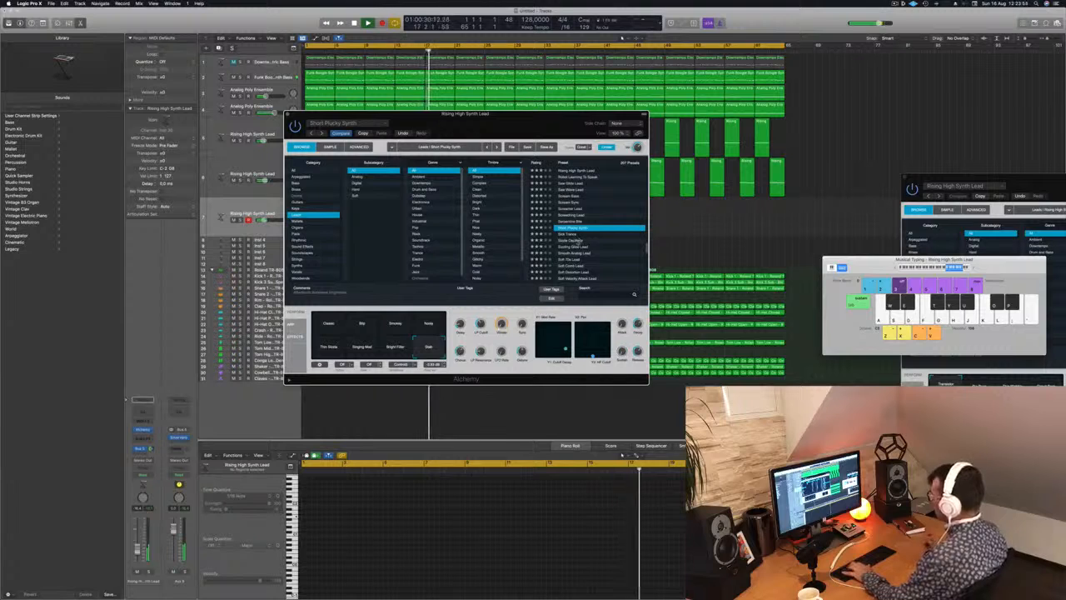
# Load the Sizzle Oscillator preset and test it with notes, moving Musical Typing beside Alchemy and adjusting the track's volume.
pyautogui.click(576, 241)
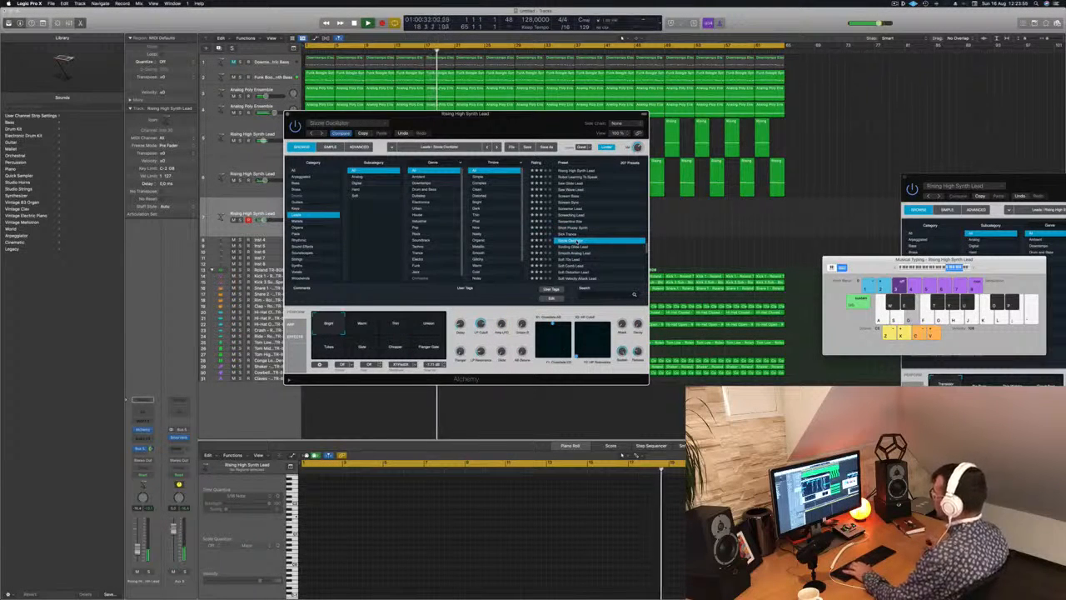
pyautogui.press('f')
pyautogui.press('g')
pyautogui.press('a')
pyautogui.press('d')
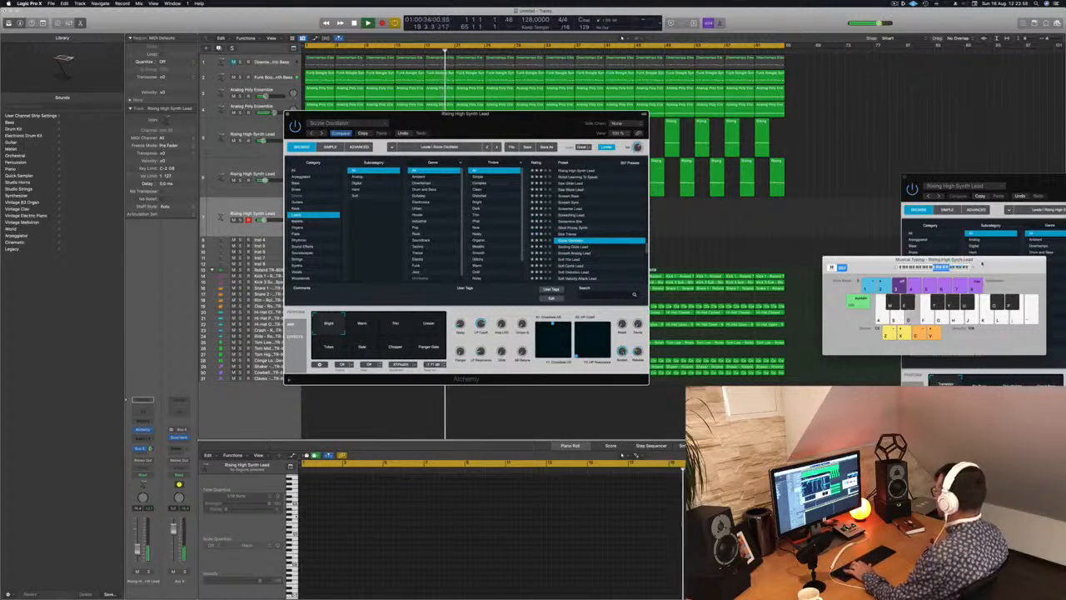
pyautogui.moveTo(987, 264); pyautogui.dragTo(843, 140)
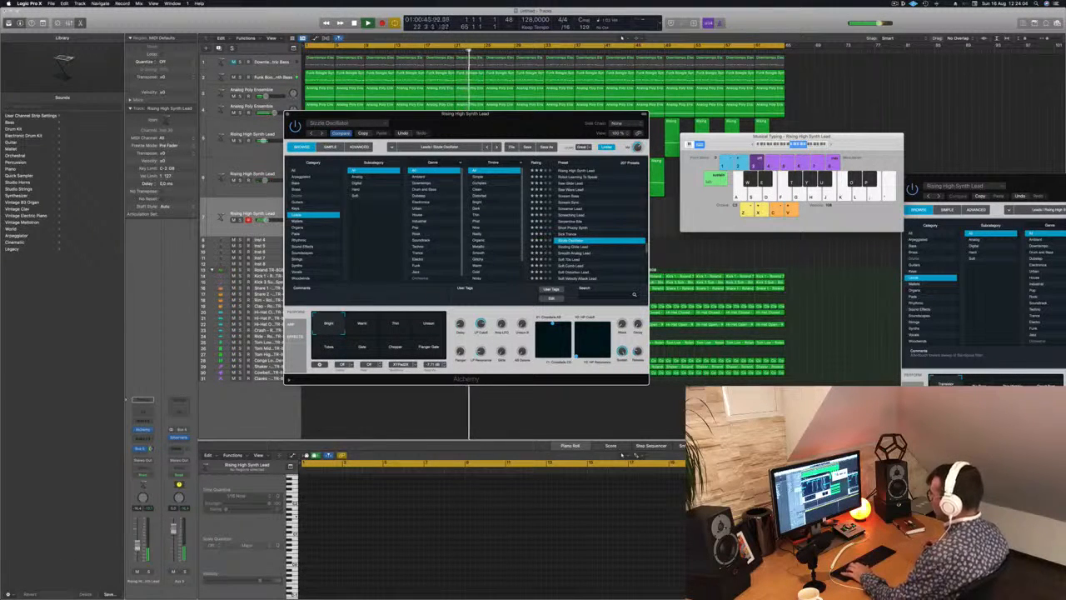
pyautogui.click(137, 545)
# Audition the Sizzle Oscillator snapshots from Warm, Thin and Unison through Gate and Chopper to Flanger Gate.
pyautogui.click(370, 323)
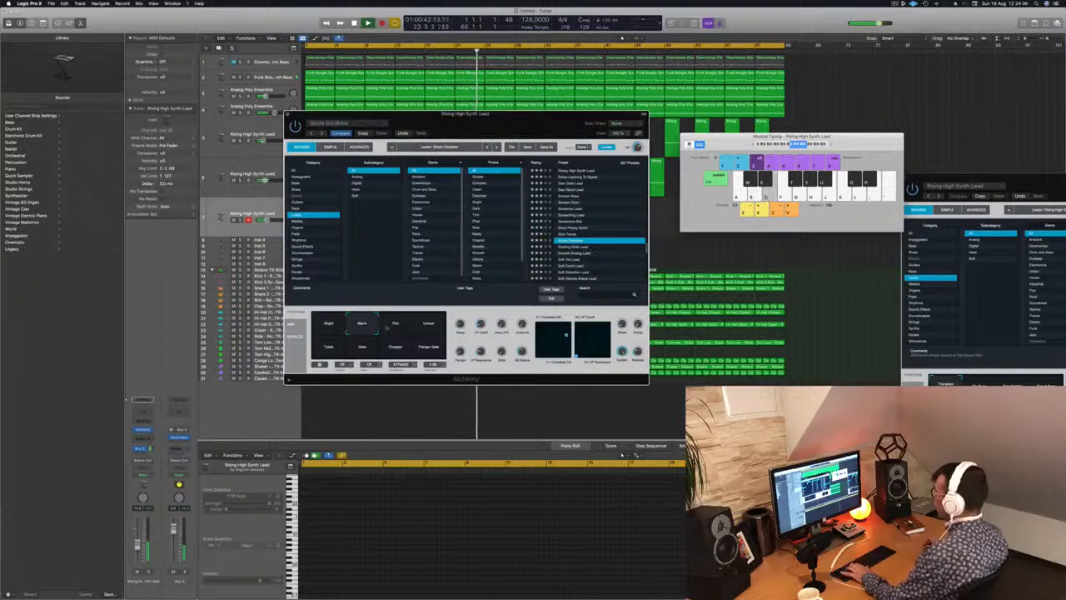
pyautogui.click(392, 326)
pyautogui.click(431, 328)
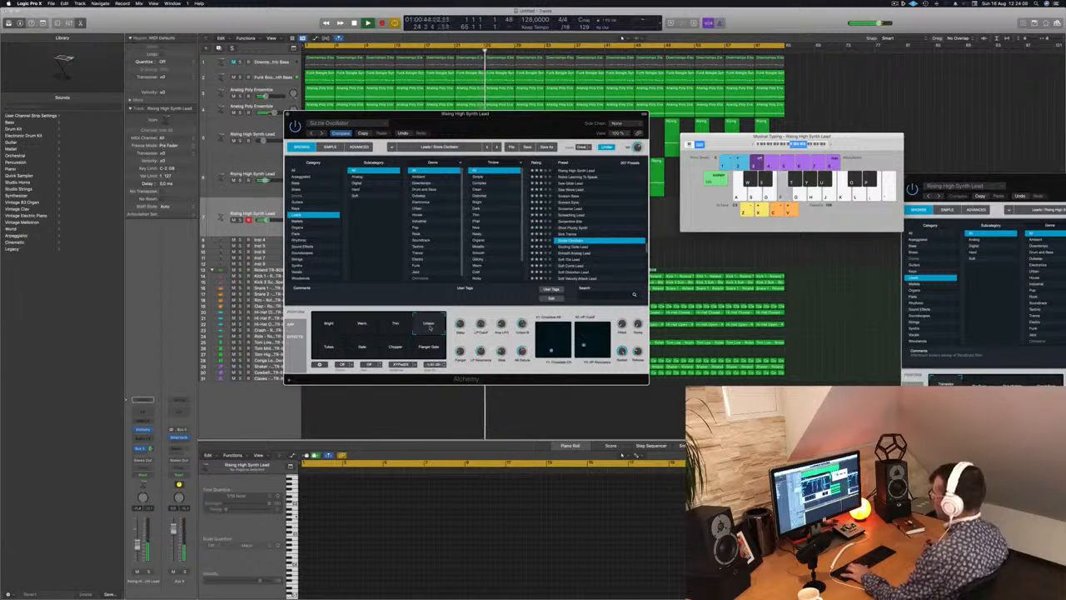
pyautogui.click(328, 345)
pyautogui.click(372, 348)
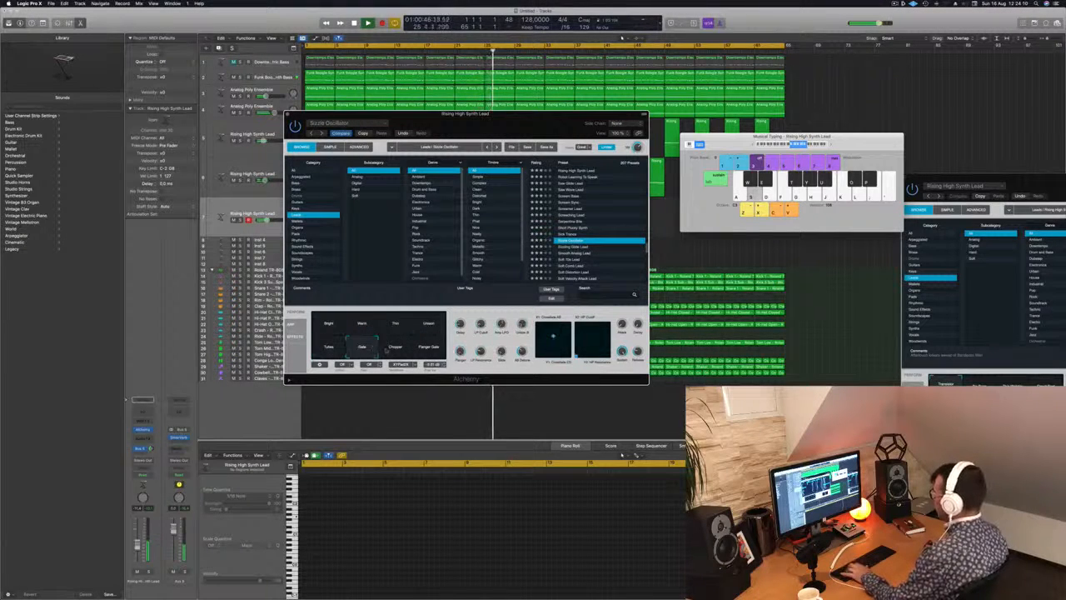
pyautogui.click(397, 349)
pyautogui.click(429, 350)
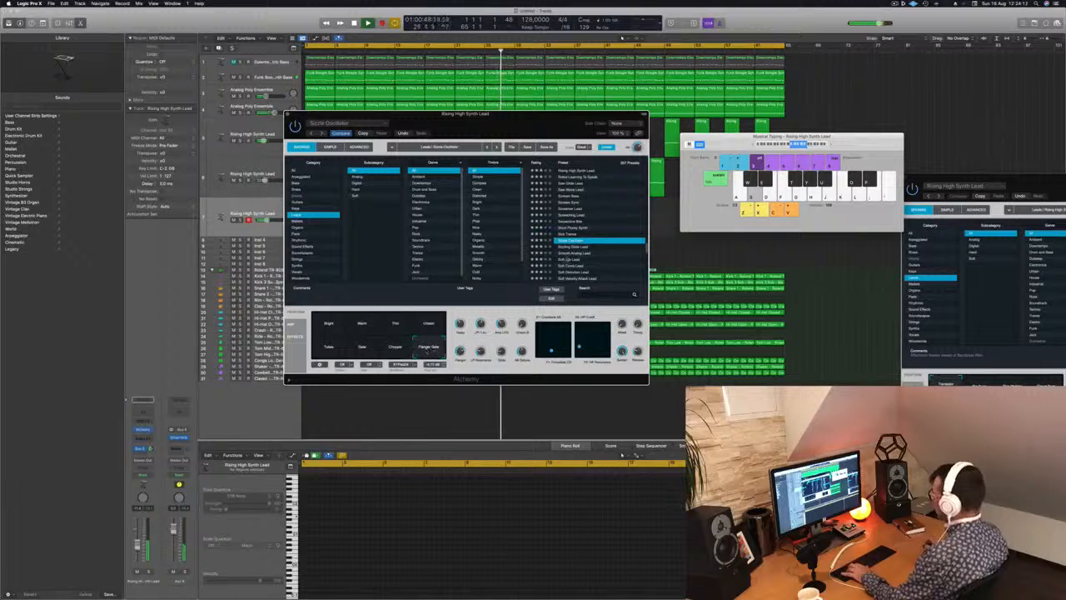
# Compare the Sizzling Glide Lead preset, and return to Sizzle Oscillator with its Flanger Gate snapshot.
pyautogui.click(573, 248)
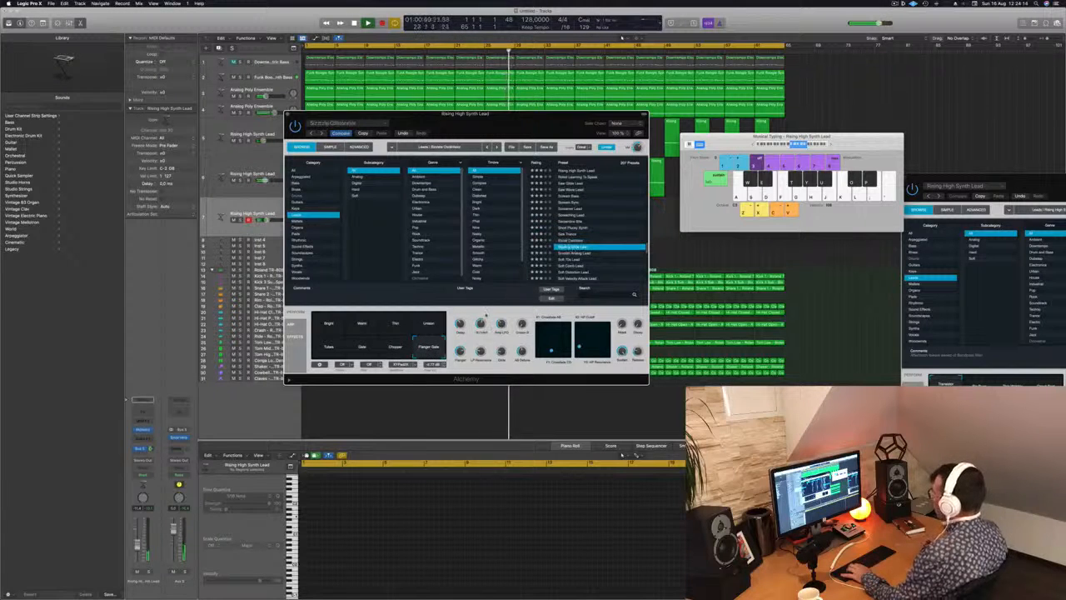
pyautogui.press('Up')
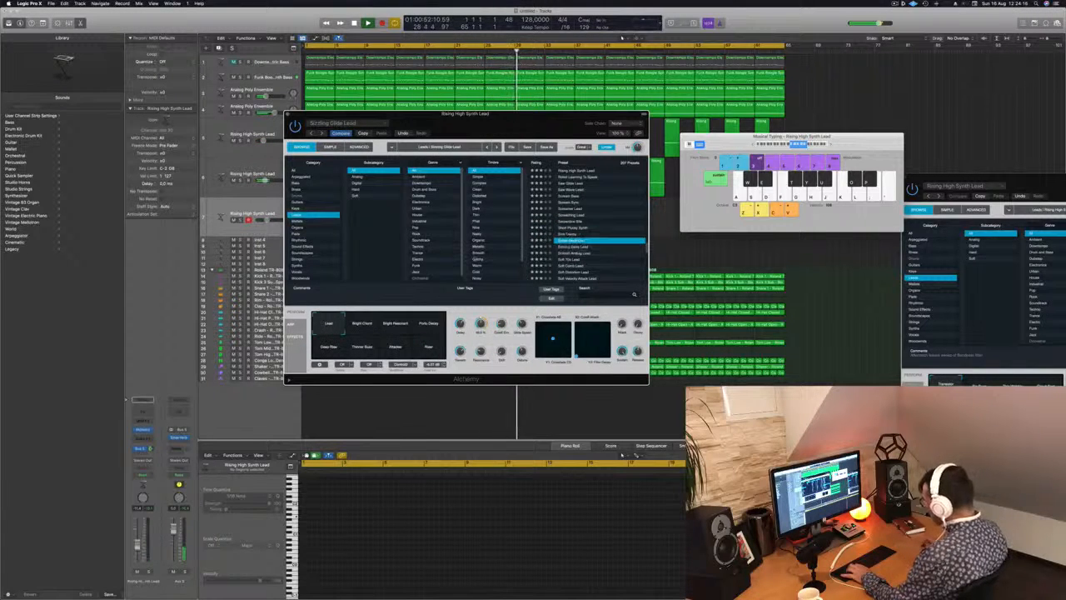
pyautogui.click(424, 350)
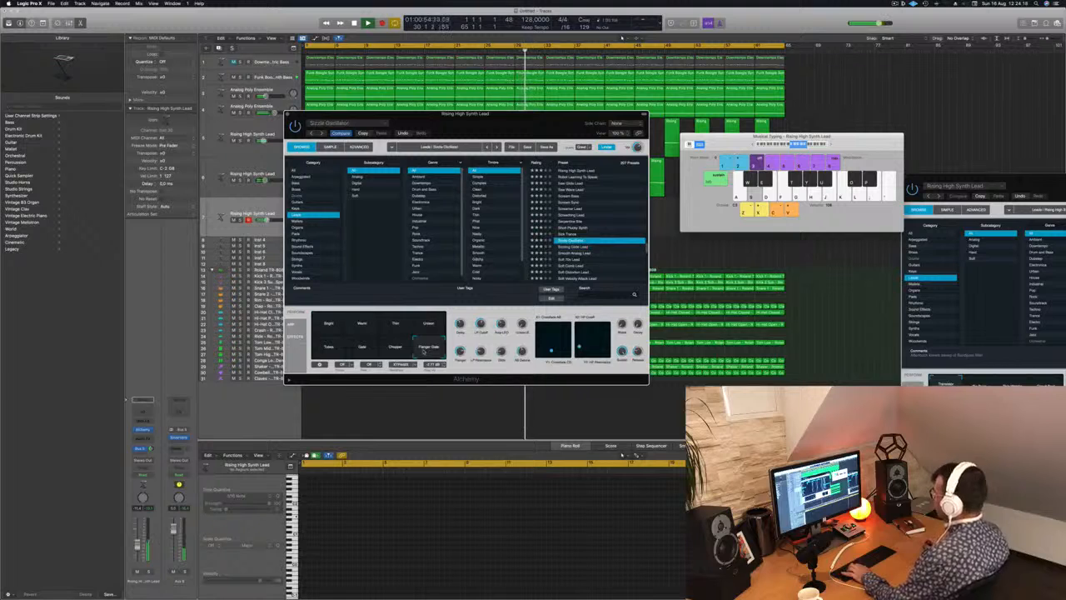
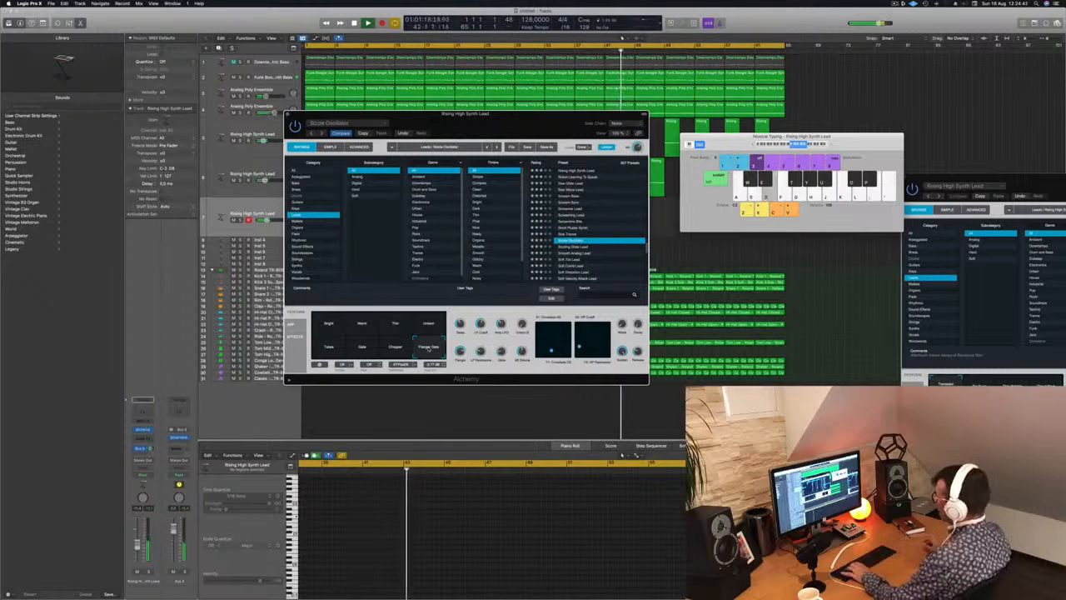
# Compare the lead presets from Sizzling Glide Lead through Smooth Analog Lead and Soft Comb Lead to Soft Distortion Lead with test notes.
pyautogui.click(574, 247)
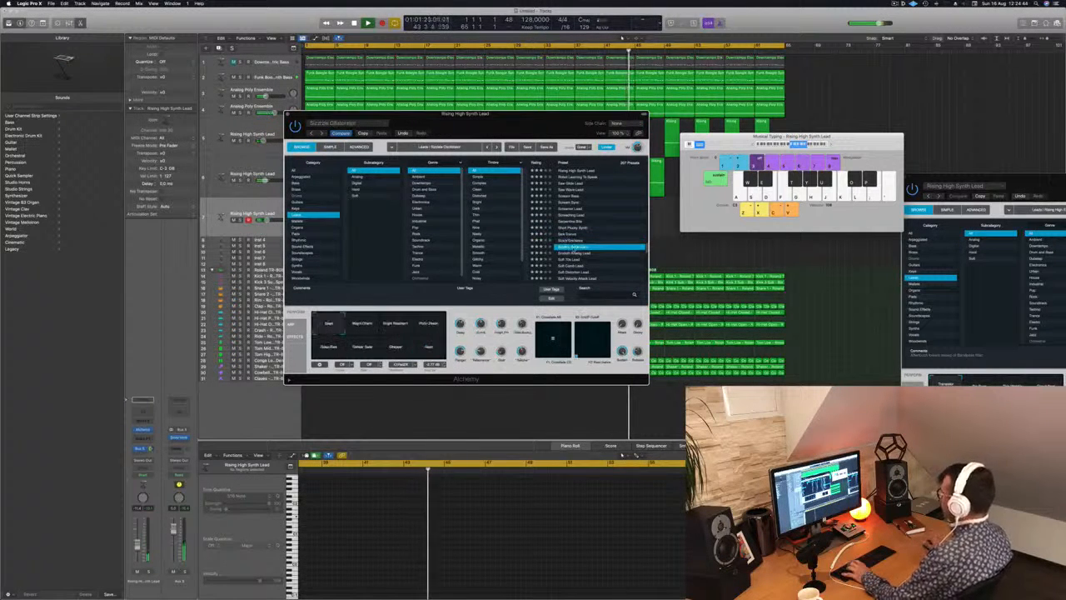
pyautogui.press('Down')
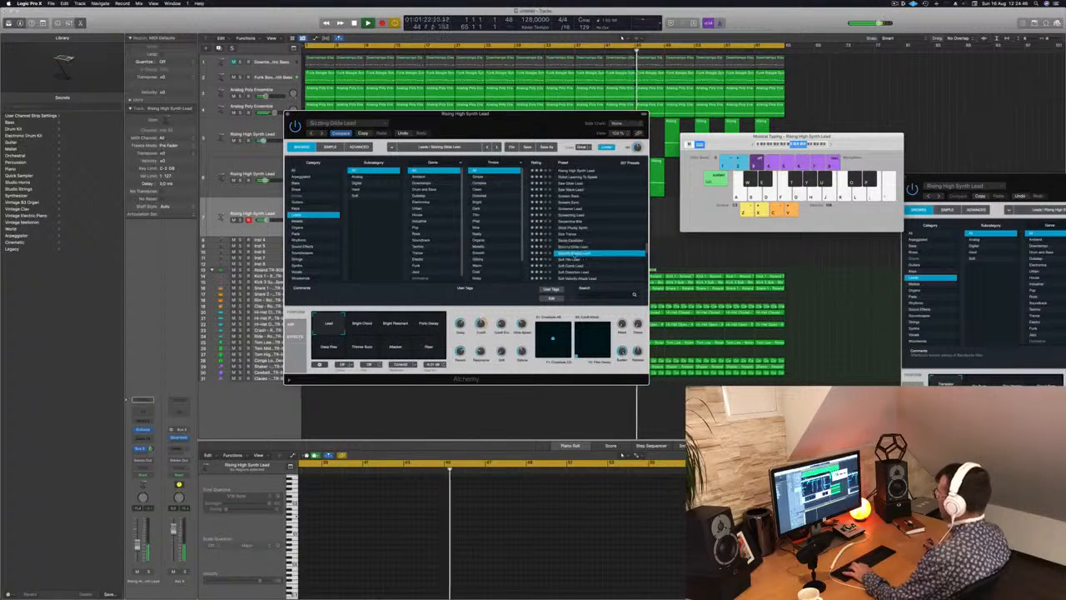
pyautogui.scroll(-3, 574, 249)
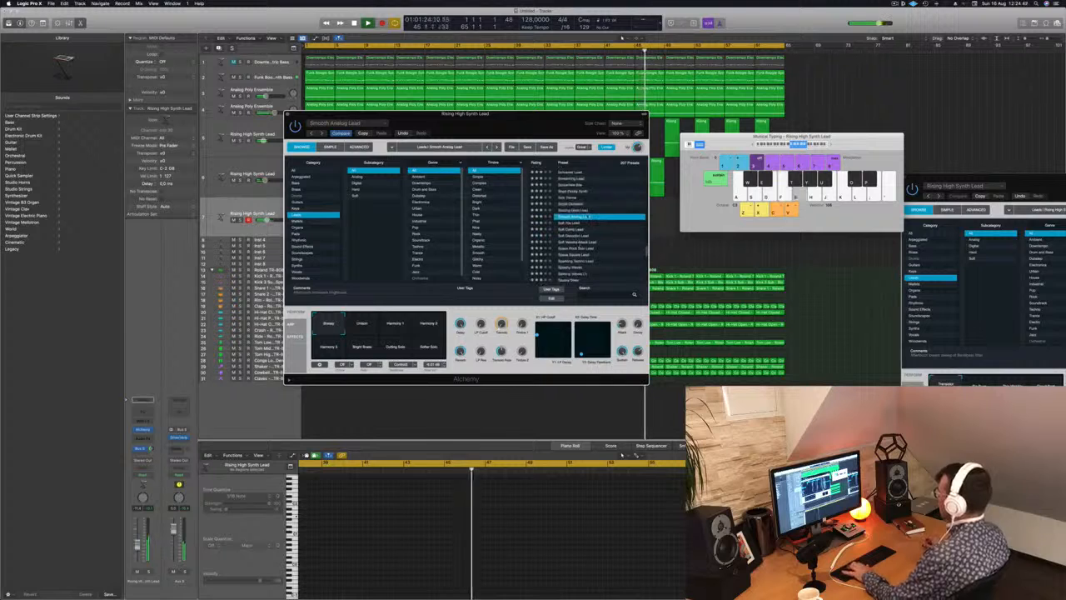
pyautogui.click(571, 223)
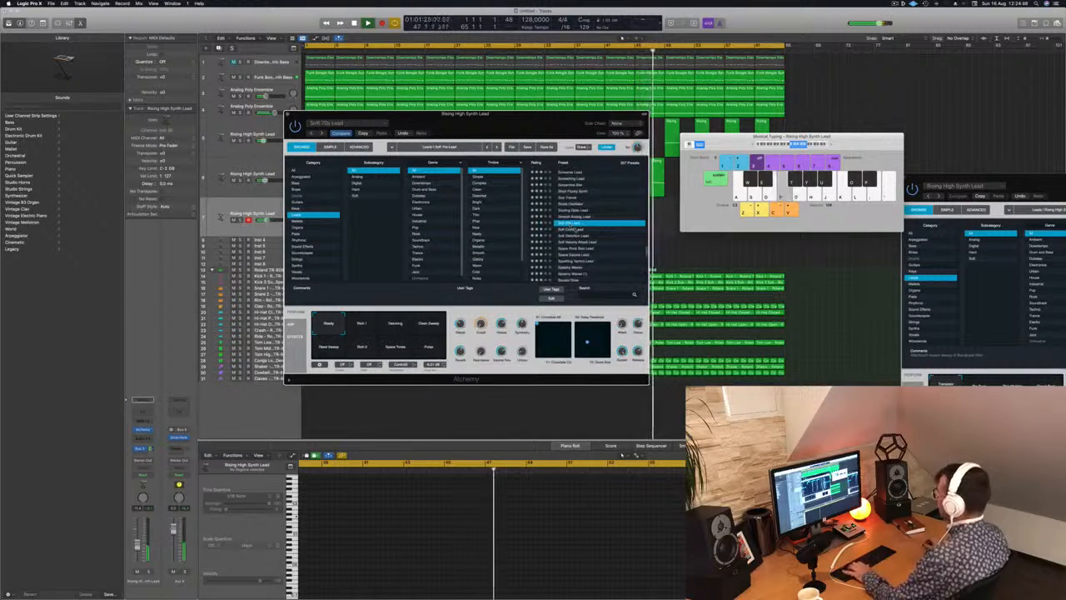
pyautogui.click(573, 229)
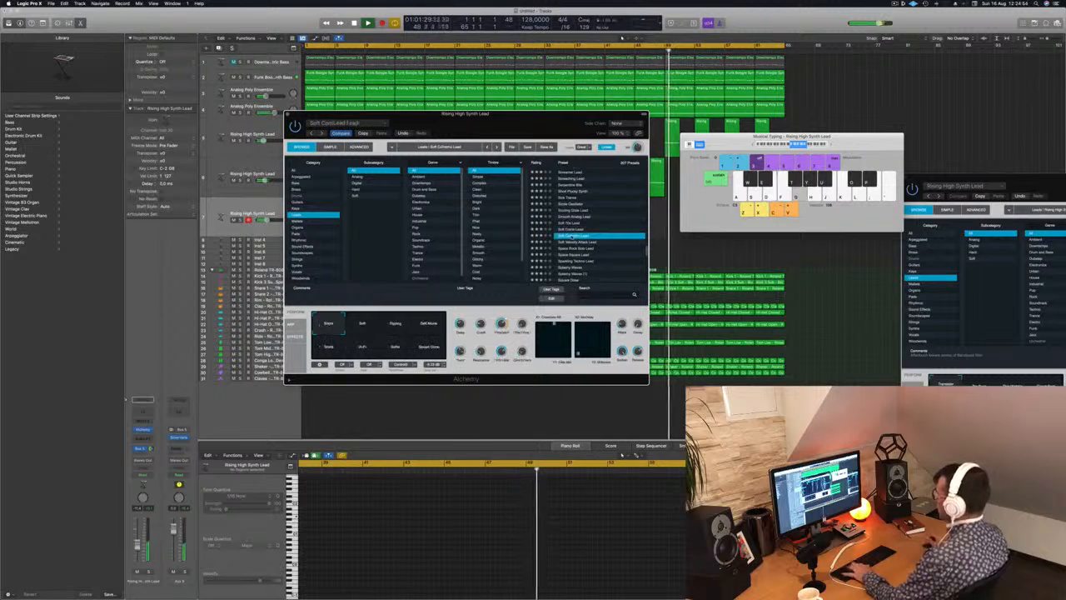
pyautogui.press('s')
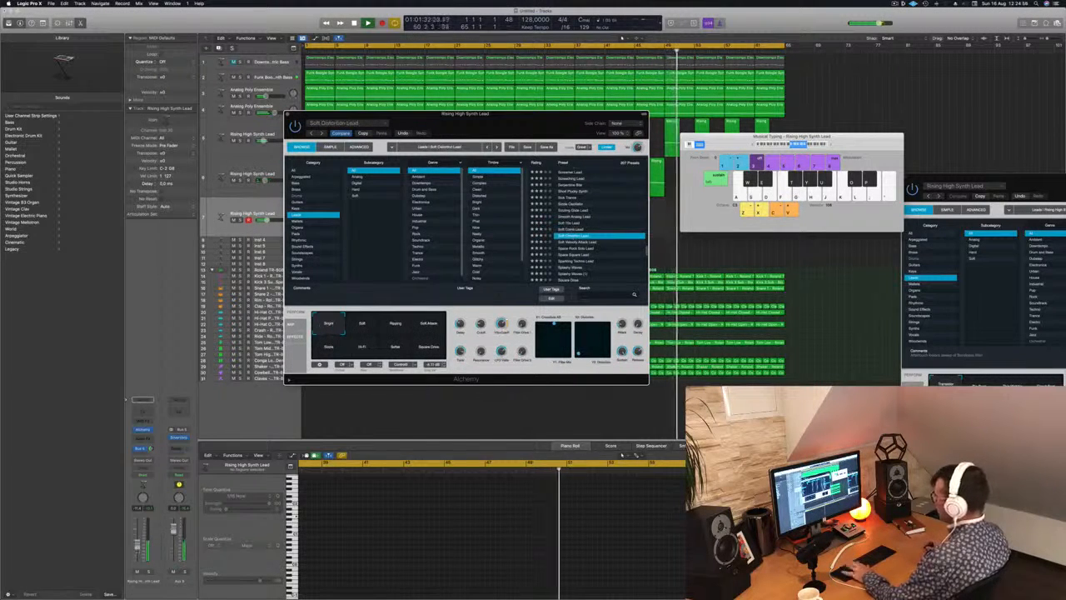
# Lower the track's volume slightly and audition all the Soft Distortion Lead snapshots, returning to Soft Attack and finally Bright.
pyautogui.moveTo(137, 544); pyautogui.dragTo(137, 548)
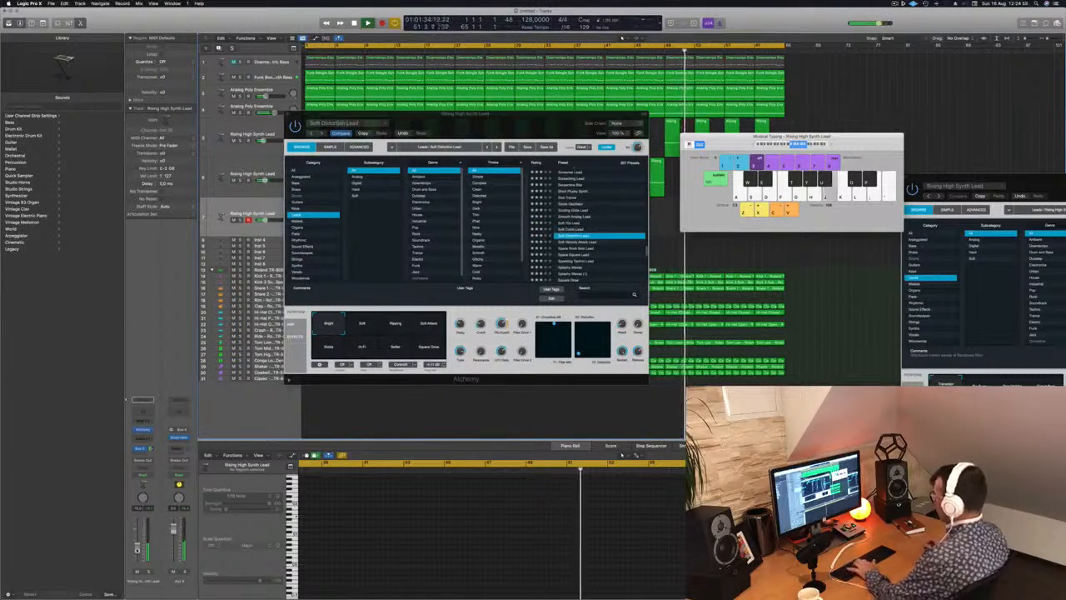
pyautogui.click(356, 329)
pyautogui.click(395, 327)
pyautogui.click(428, 326)
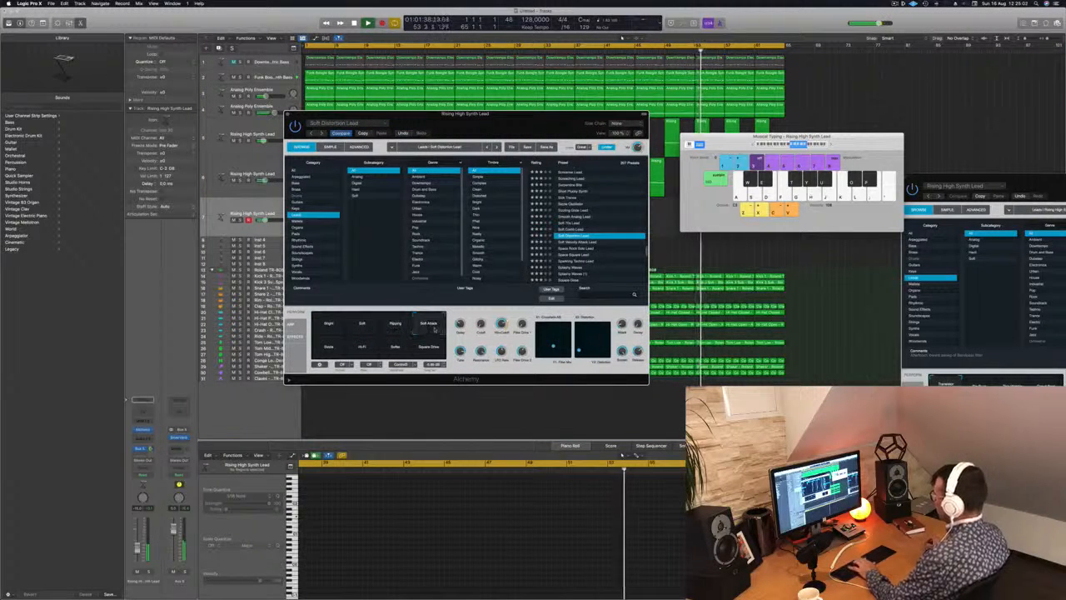
pyautogui.click(323, 351)
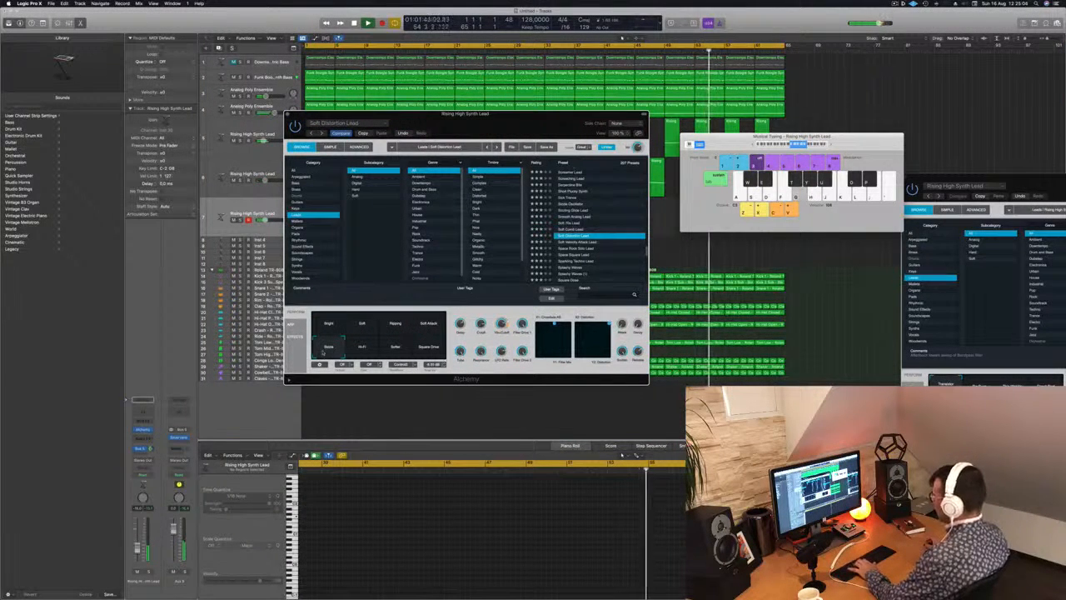
pyautogui.click(361, 346)
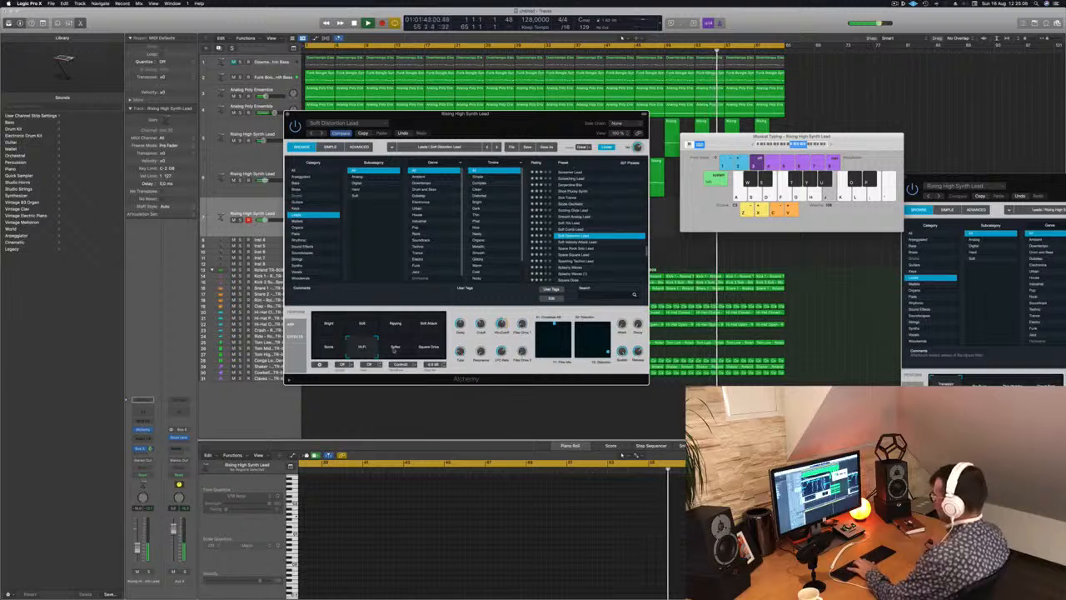
pyautogui.click(431, 348)
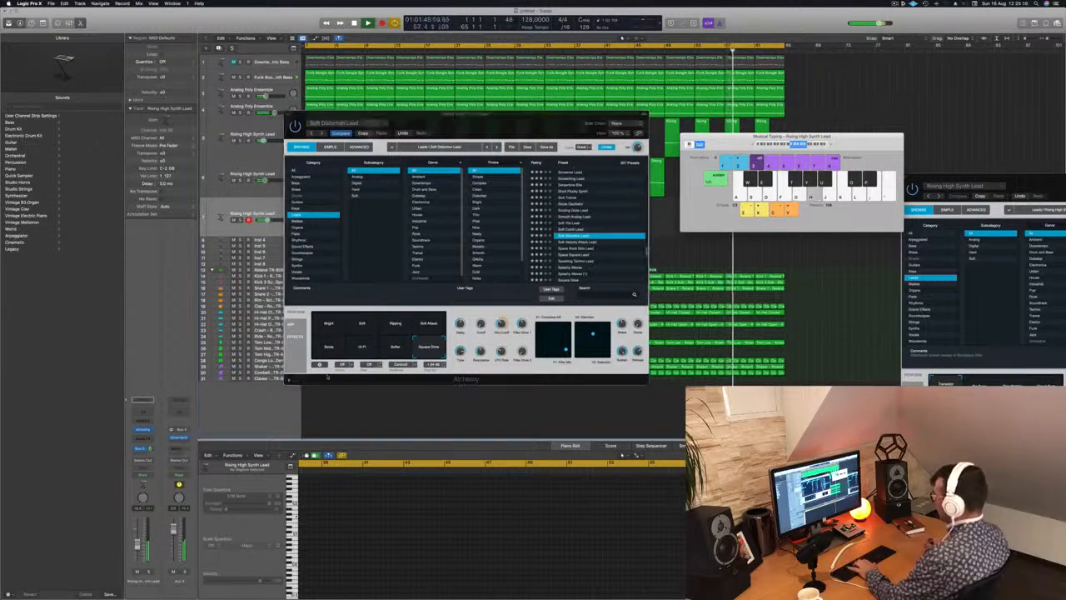
pyautogui.click(429, 325)
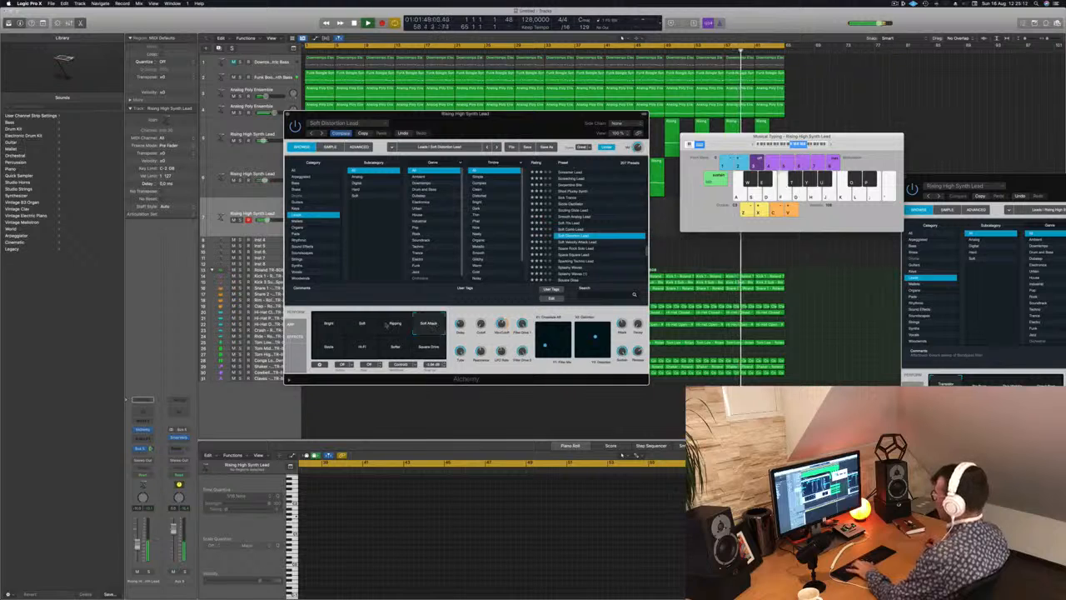
pyautogui.click(333, 325)
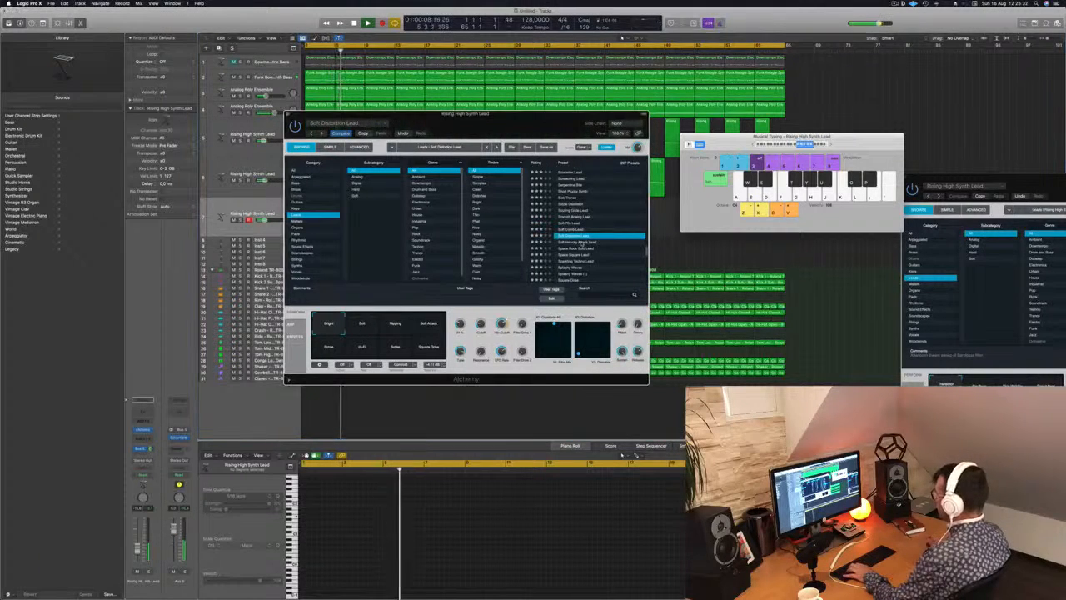
# Load Space Rock Solo Lead, raise the track's volume slightly and audition its Bright Synth and Dark Synth snapshots.
pyautogui.click(556, 241)
pyautogui.click(572, 248)
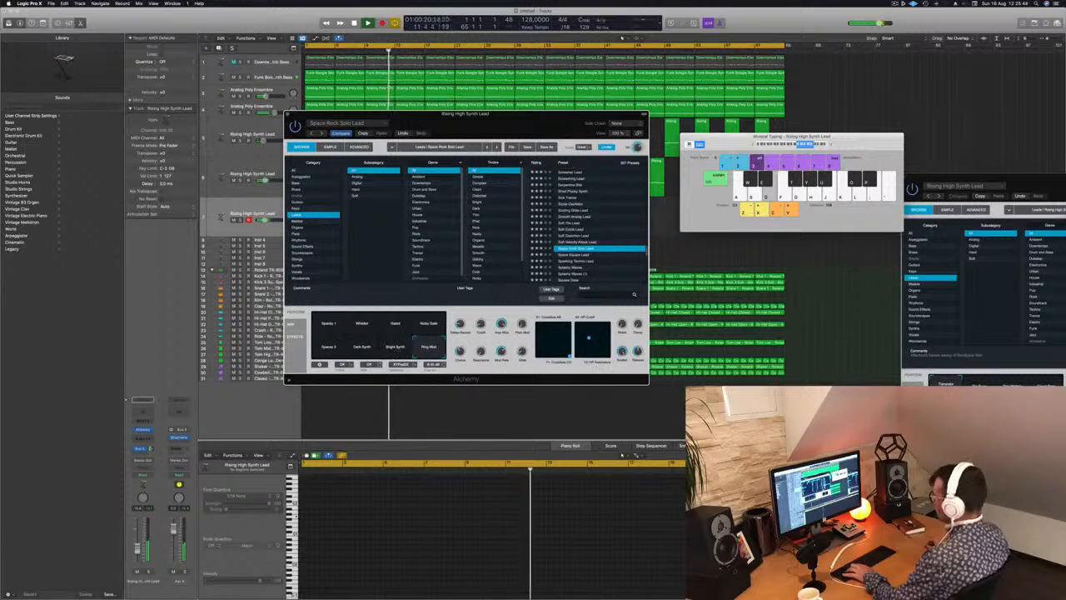
pyautogui.moveTo(137, 549); pyautogui.dragTo(138, 545)
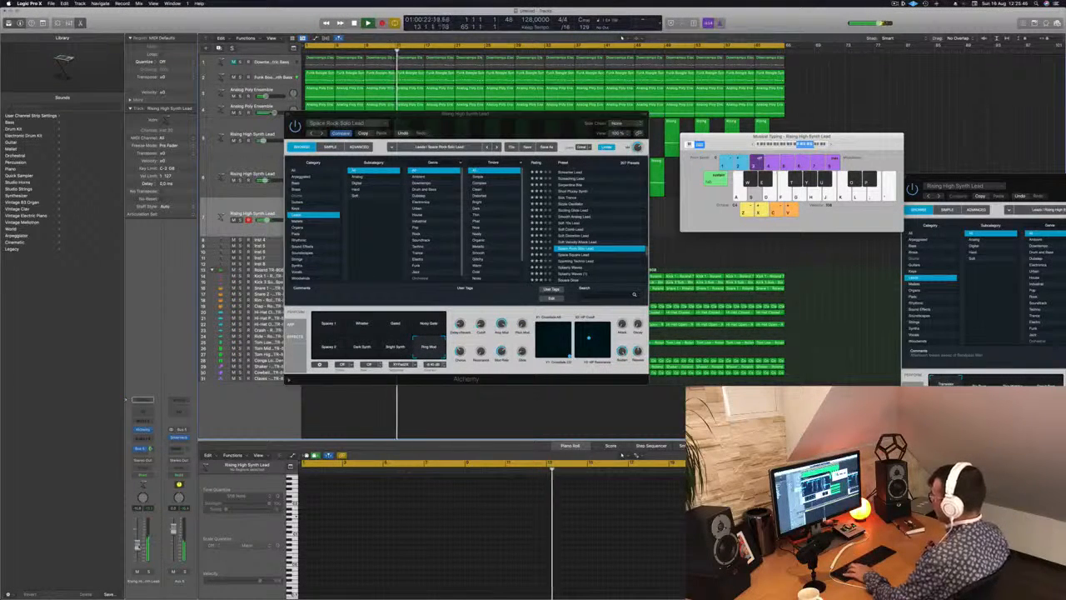
pyautogui.click(394, 347)
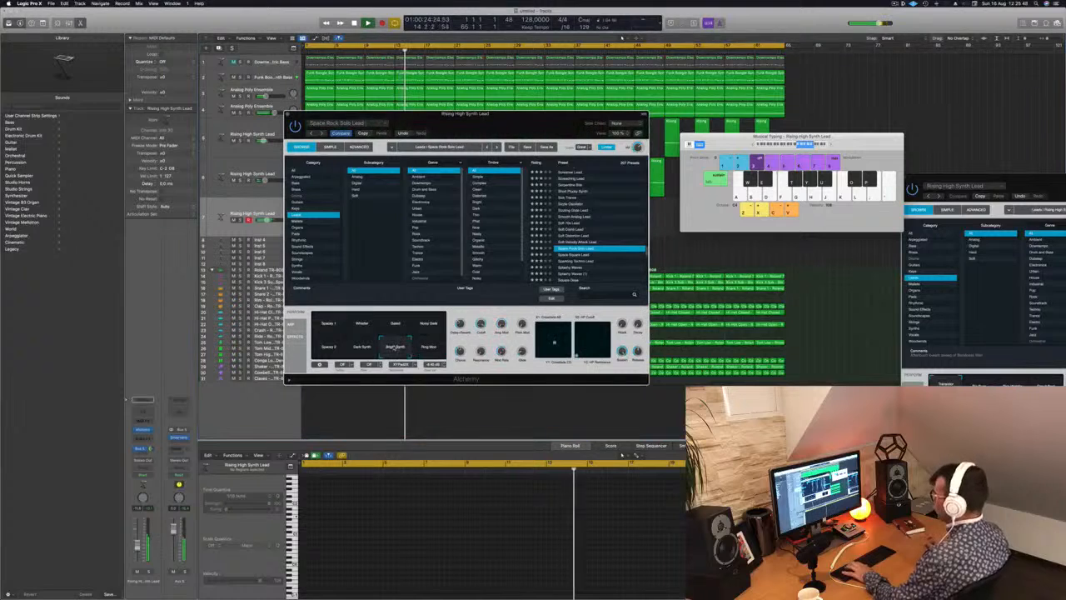
pyautogui.click(361, 346)
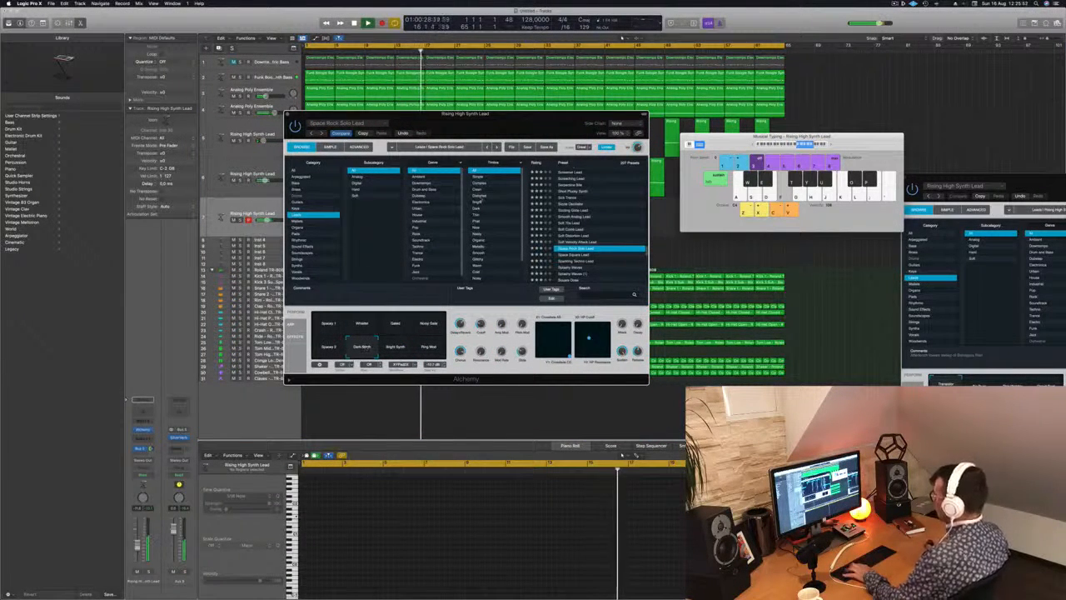
# Move the Alchemy window clear of the first lead regions, and try the Space Square Lead and Sparkling Techno Lead presets.
pyautogui.moveTo(534, 120); pyautogui.dragTo(583, 126)
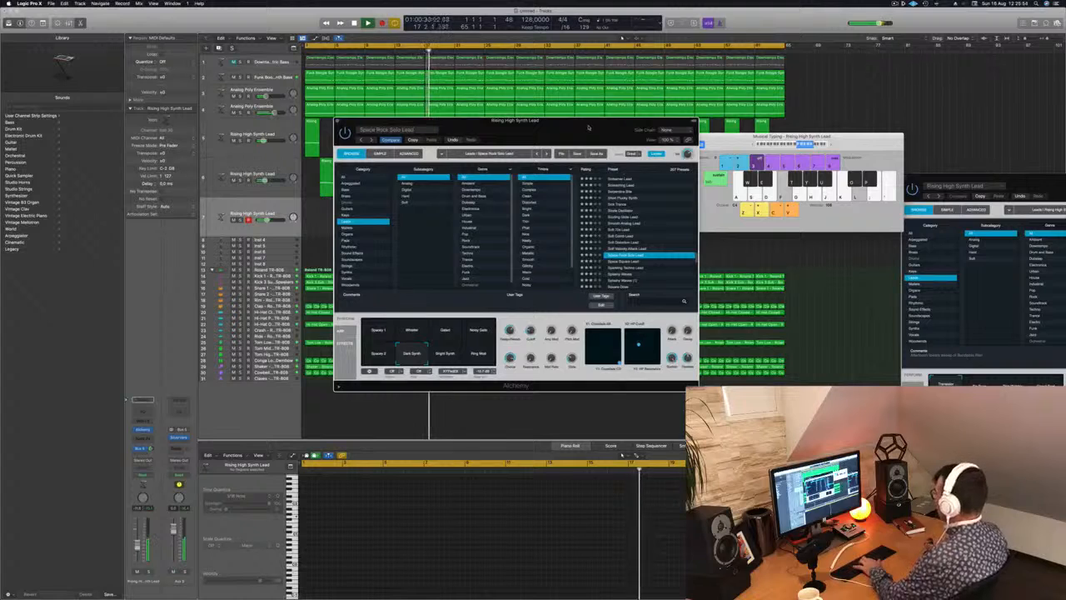
pyautogui.moveTo(576, 131); pyautogui.dragTo(743, 145)
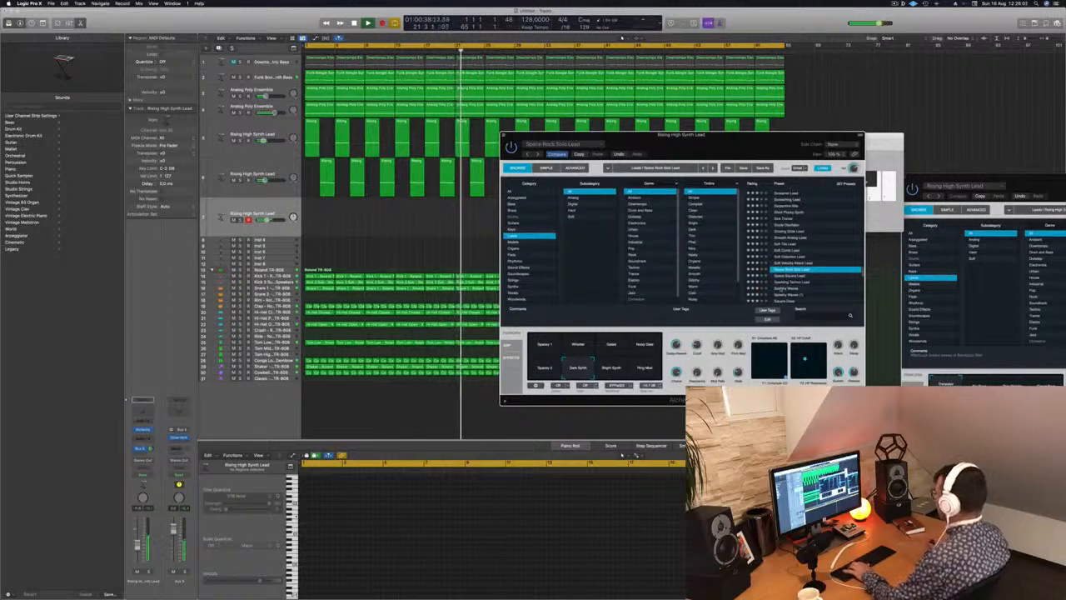
pyautogui.click(789, 275)
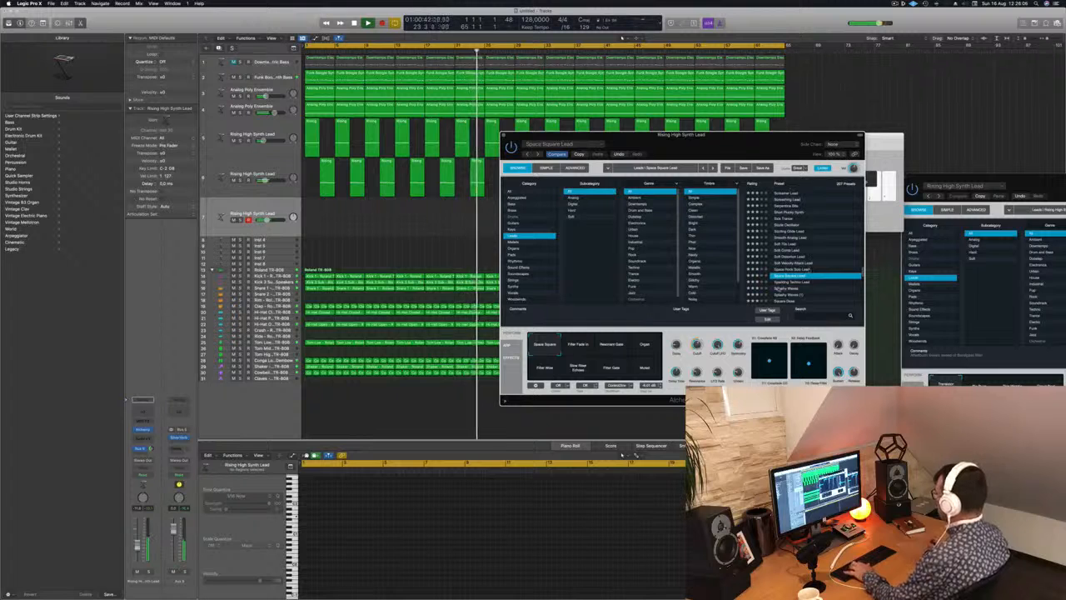
pyautogui.click(789, 283)
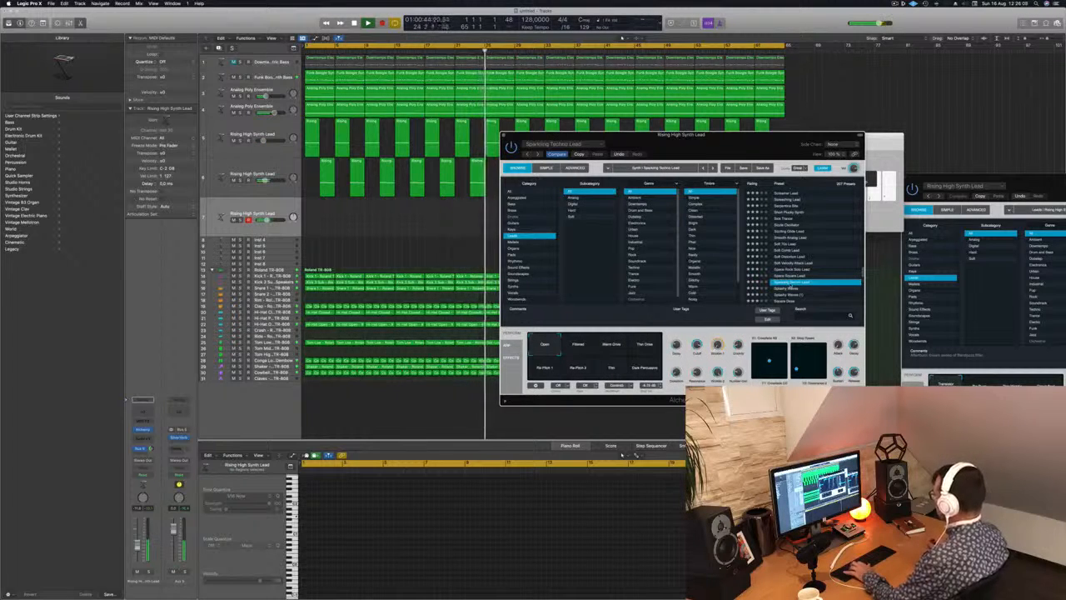
# Audition the Warm Drive, Thin Drive, Re-Pitch 1 and Thin snapshots of Sparkling Techno Lead.
pyautogui.click(615, 347)
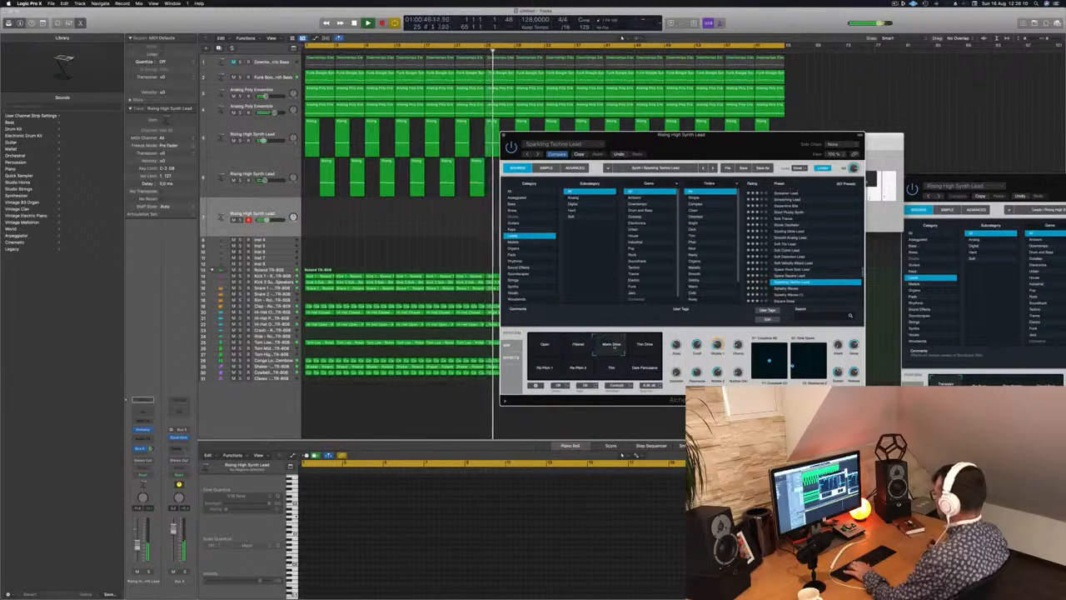
pyautogui.click(644, 345)
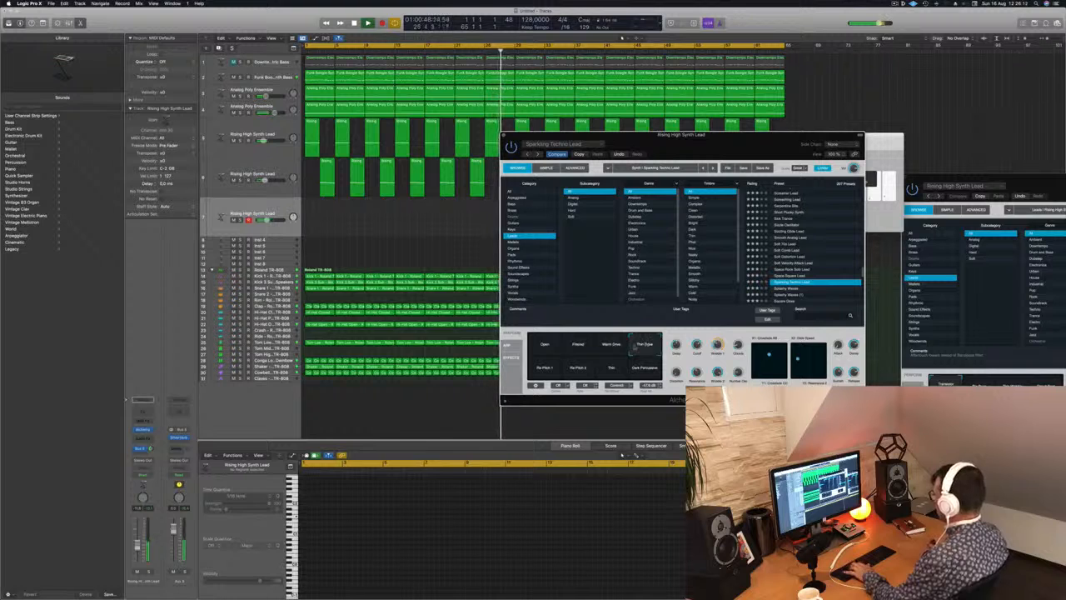
pyautogui.click(547, 371)
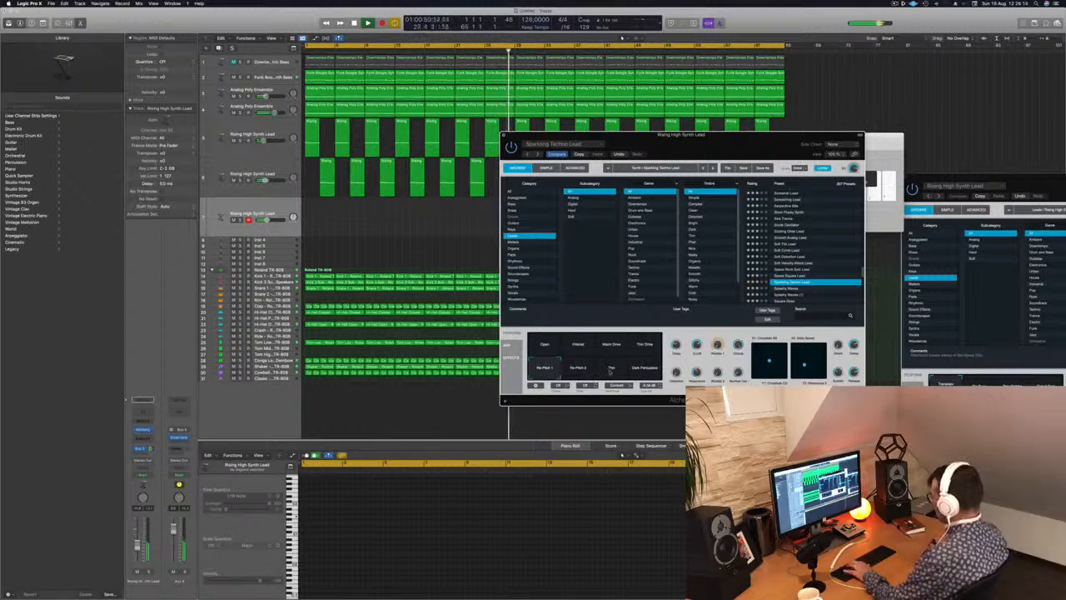
pyautogui.click(610, 371)
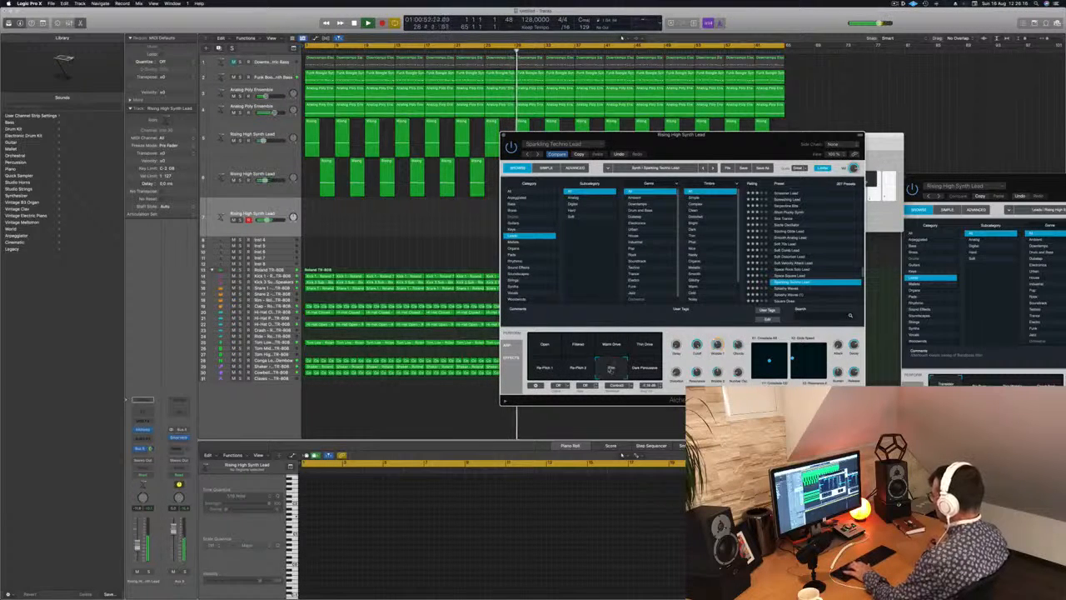
# Load the Splashy Waves preset, lower the track's volume slightly and audition its upper-row snapshots, including Far Away.
pyautogui.scroll(-3, 808, 289)
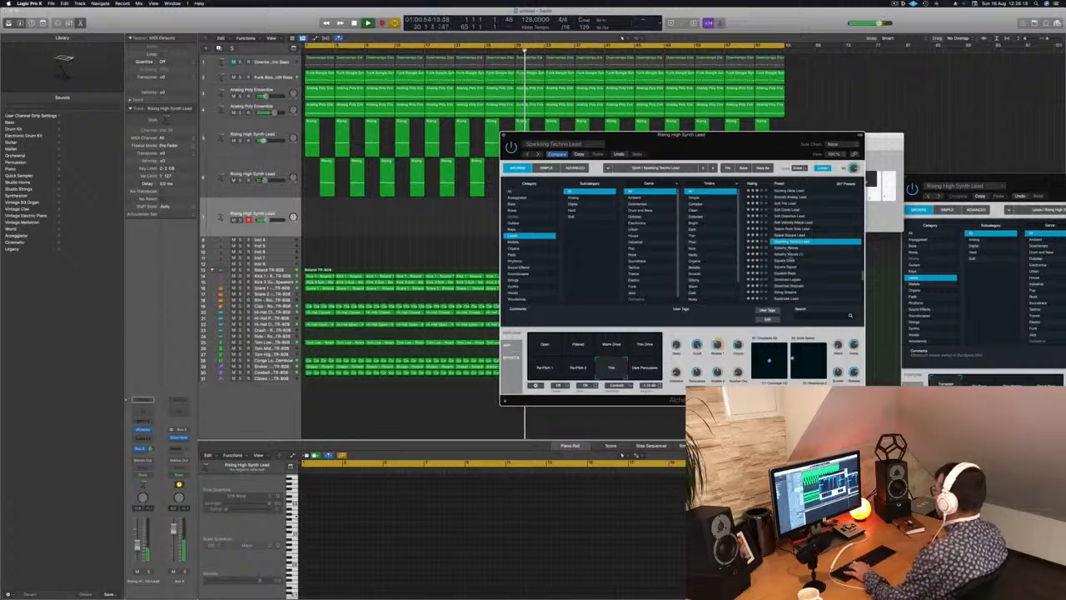
pyautogui.click(791, 253)
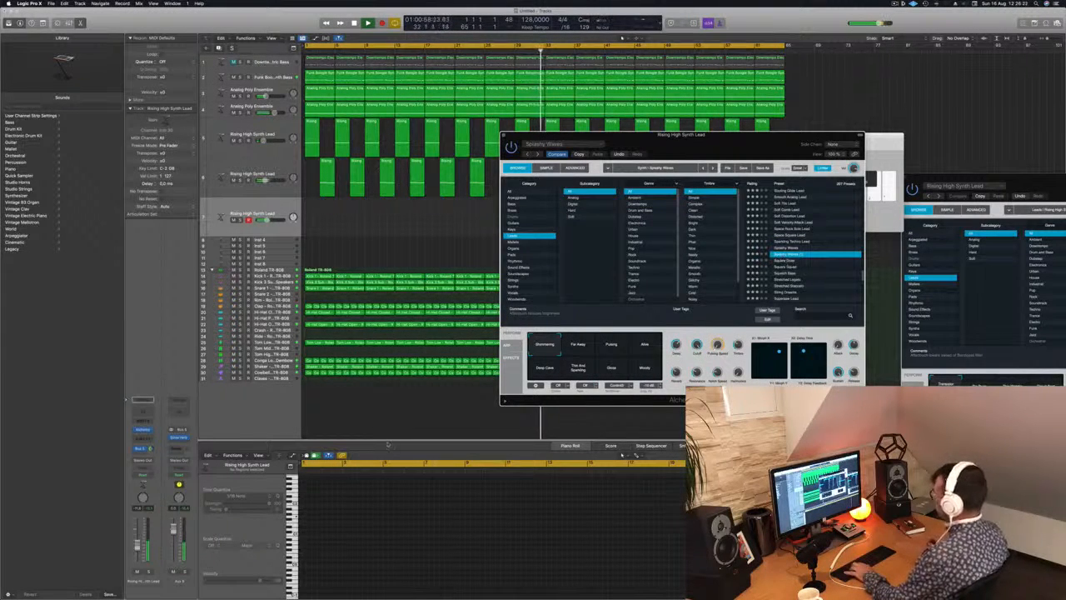
pyautogui.click(138, 549)
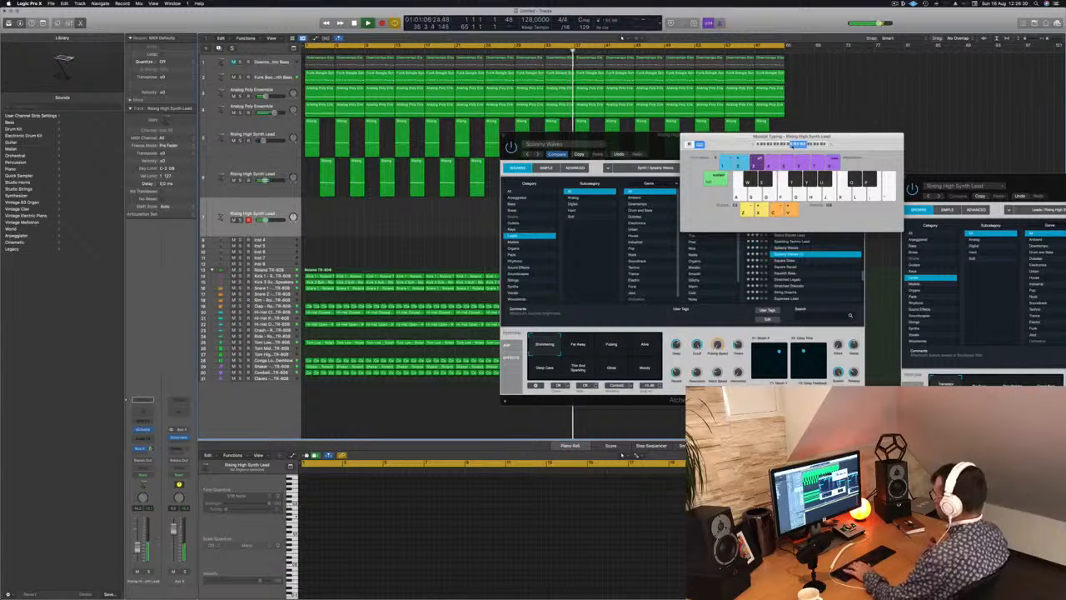
pyautogui.click(580, 344)
pyautogui.click(611, 344)
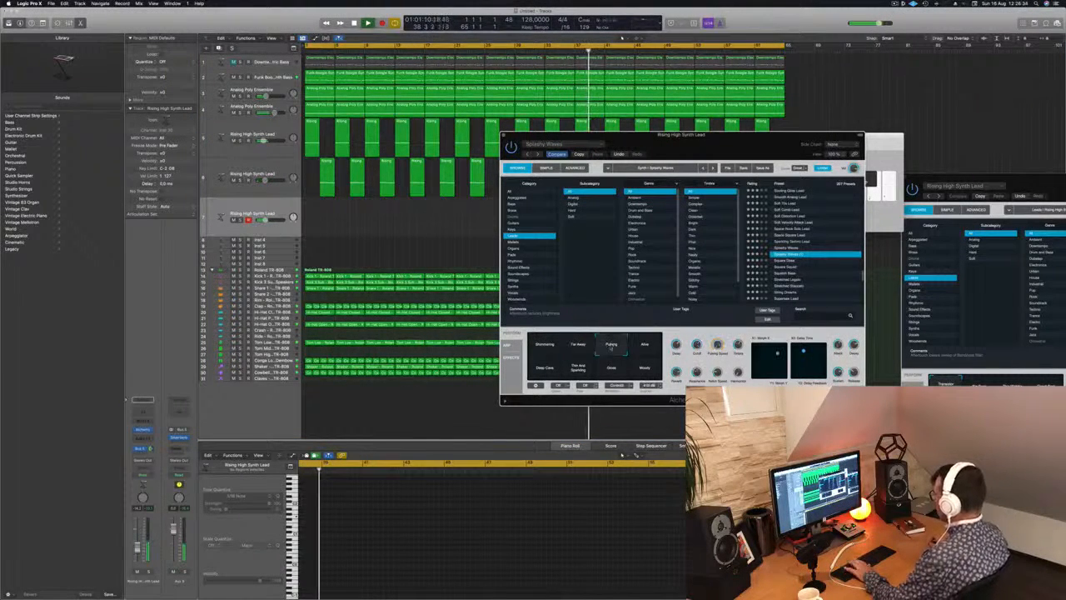
pyautogui.click(645, 344)
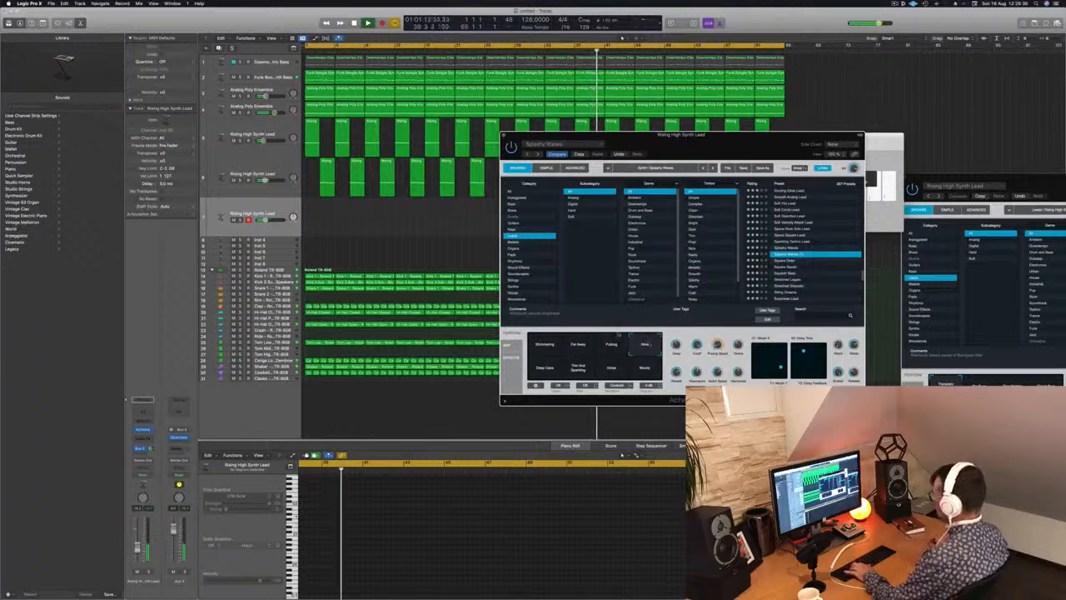
pyautogui.click(467, 353)
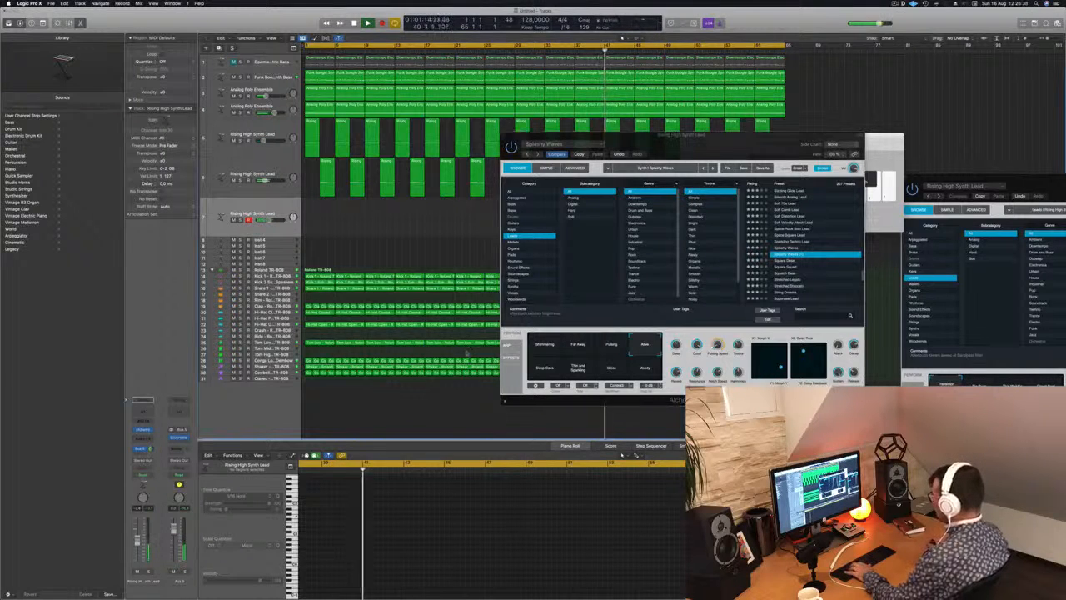
# Audition the lower-row Splashy Waves snapshots starting with Deep Cave, and load the Squelch Bass preset for comparison.
pyautogui.click(549, 370)
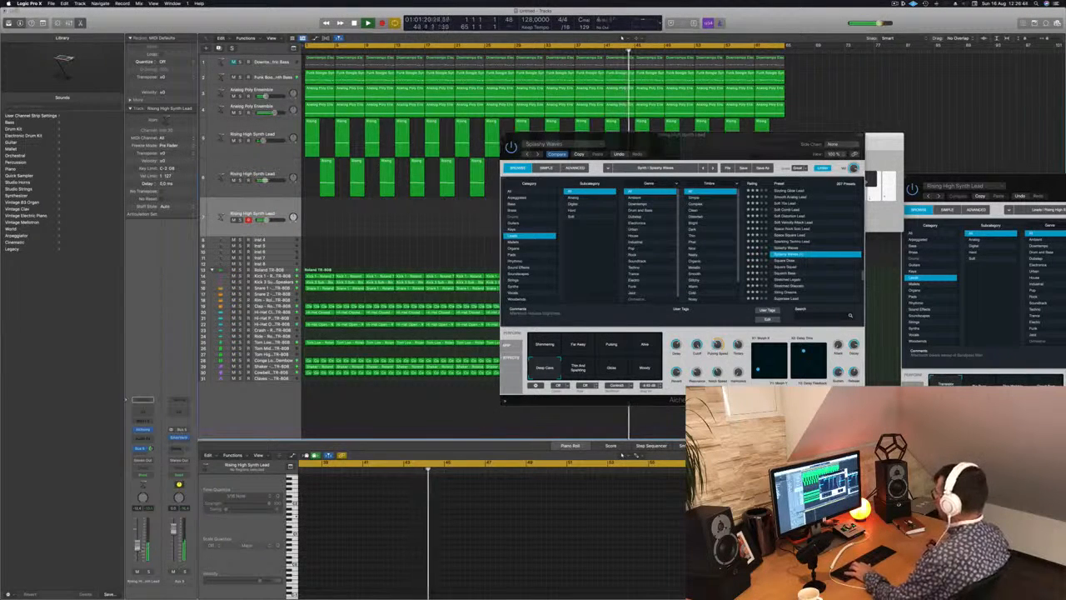
pyautogui.click(579, 367)
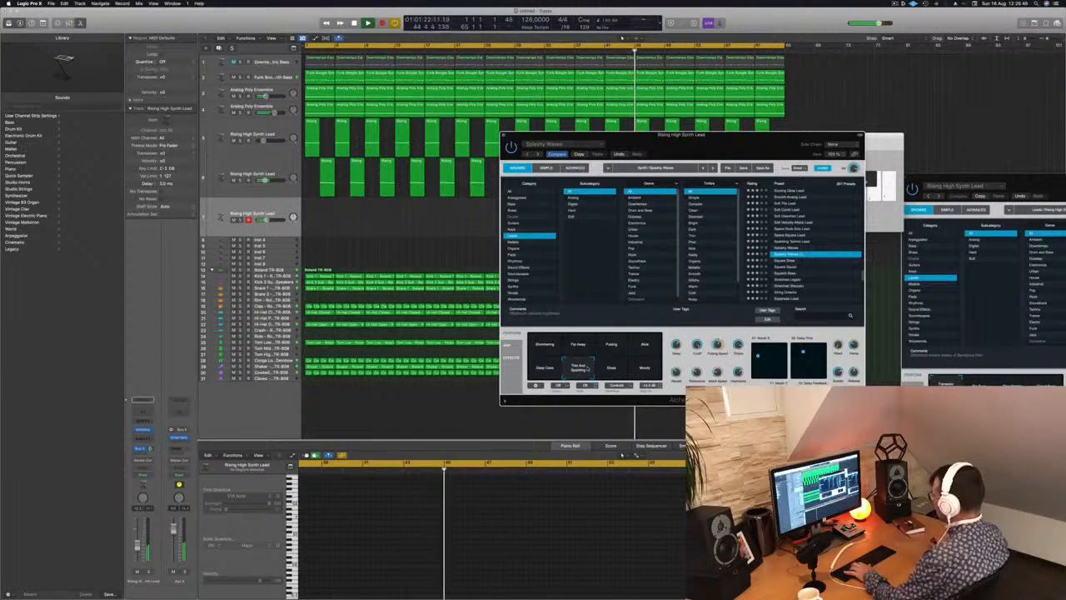
pyautogui.click(611, 369)
pyautogui.click(645, 369)
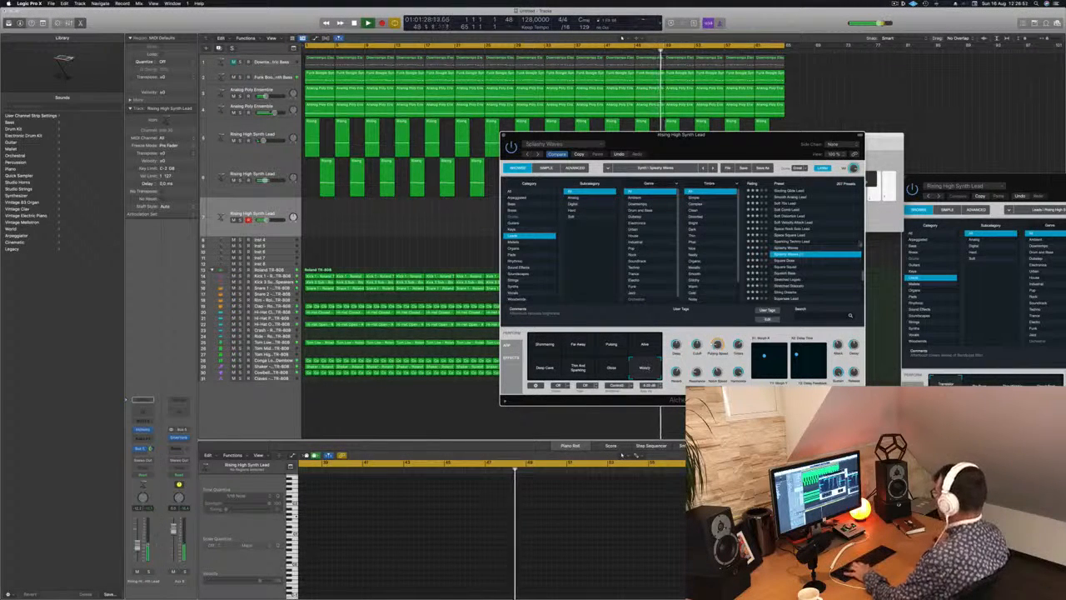
pyautogui.click(787, 273)
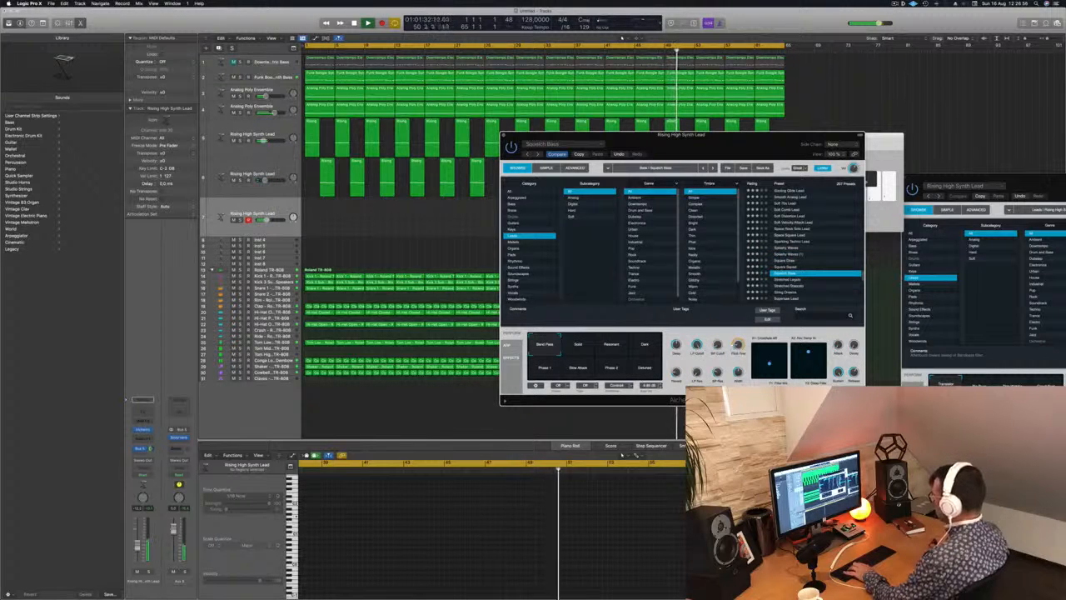
# Audition further snapshots of the Squelch Bass preset, ending with Phase 2.
pyautogui.click(578, 345)
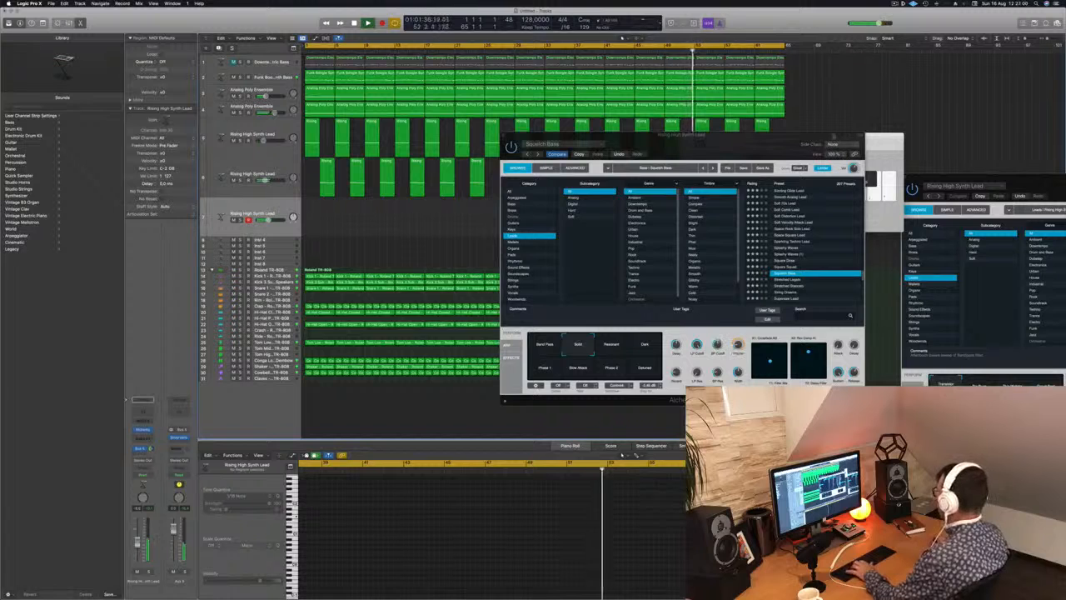
pyautogui.press('super+k')
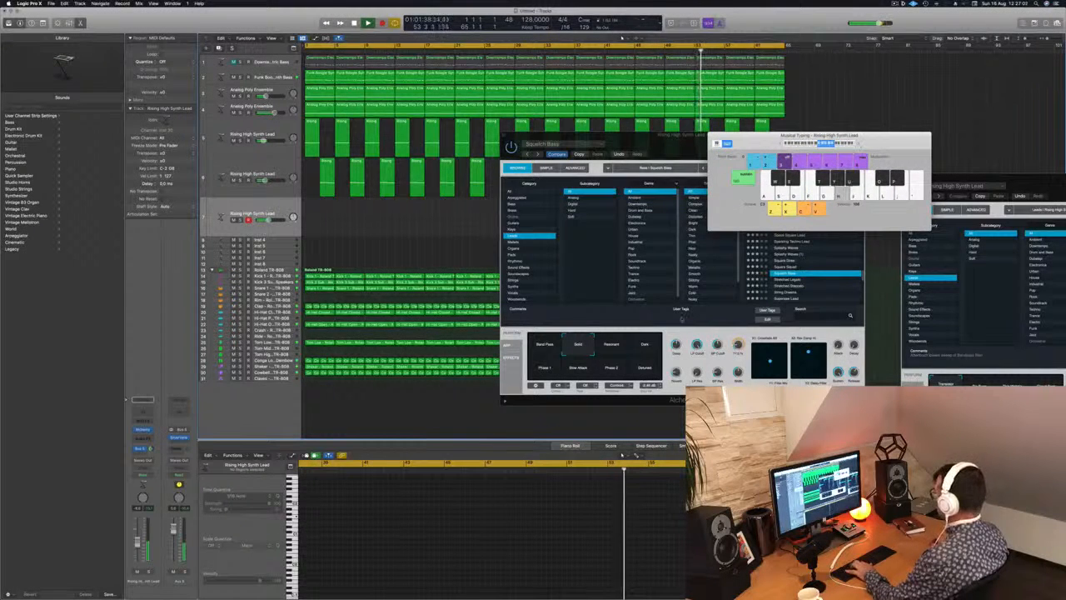
pyautogui.click(598, 362)
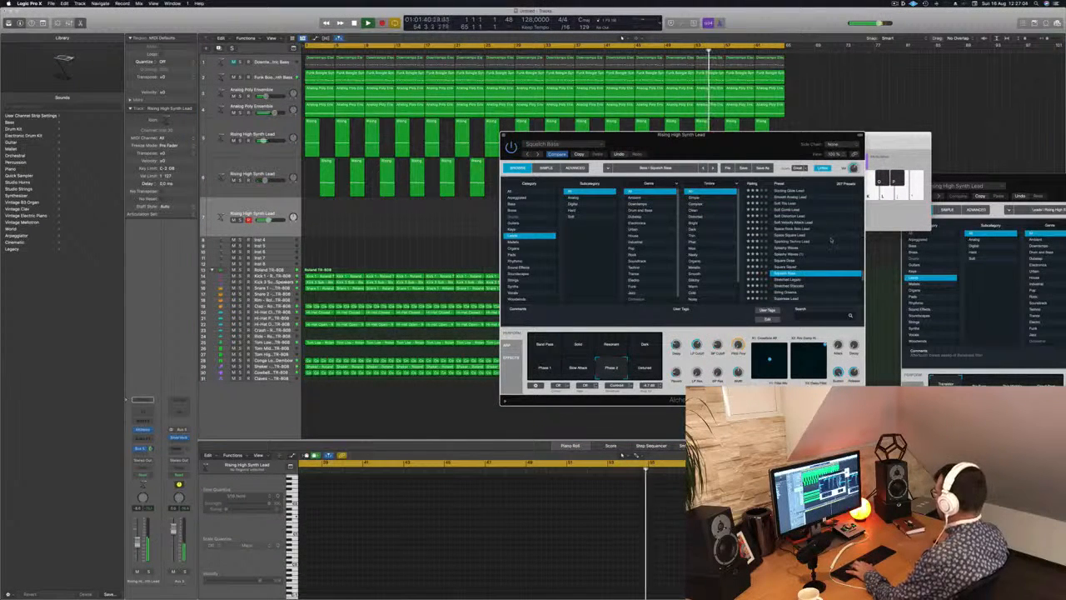
# Try the Stretched Legato preset, load Stretched Staccato with its Delays snapshot, and adjust the third lead track's volume to suit.
pyautogui.scroll(-2, 830, 240)
pyautogui.click(783, 249)
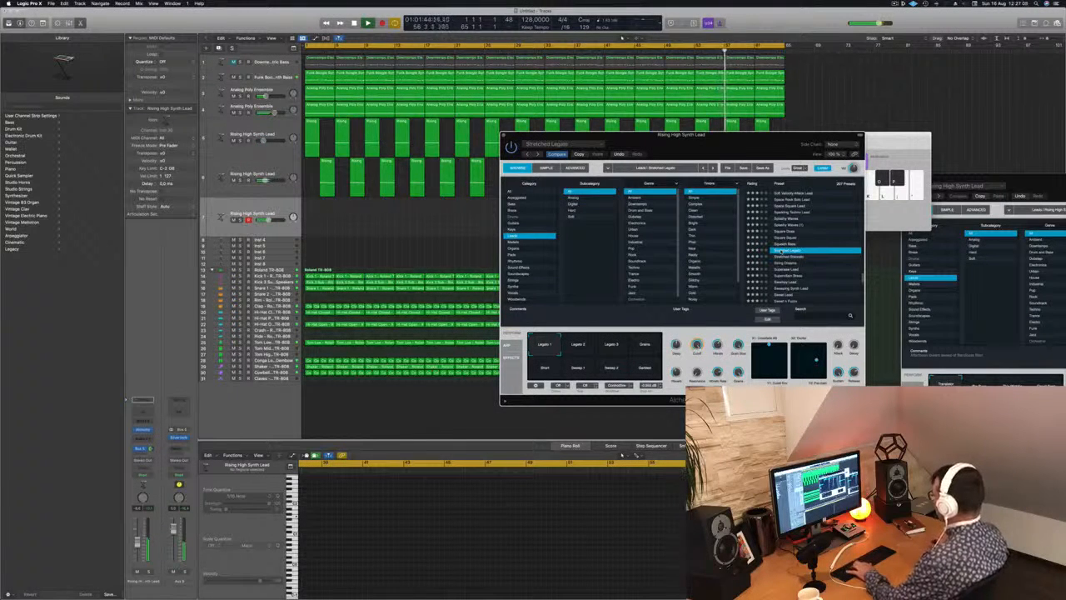
pyautogui.click(790, 257)
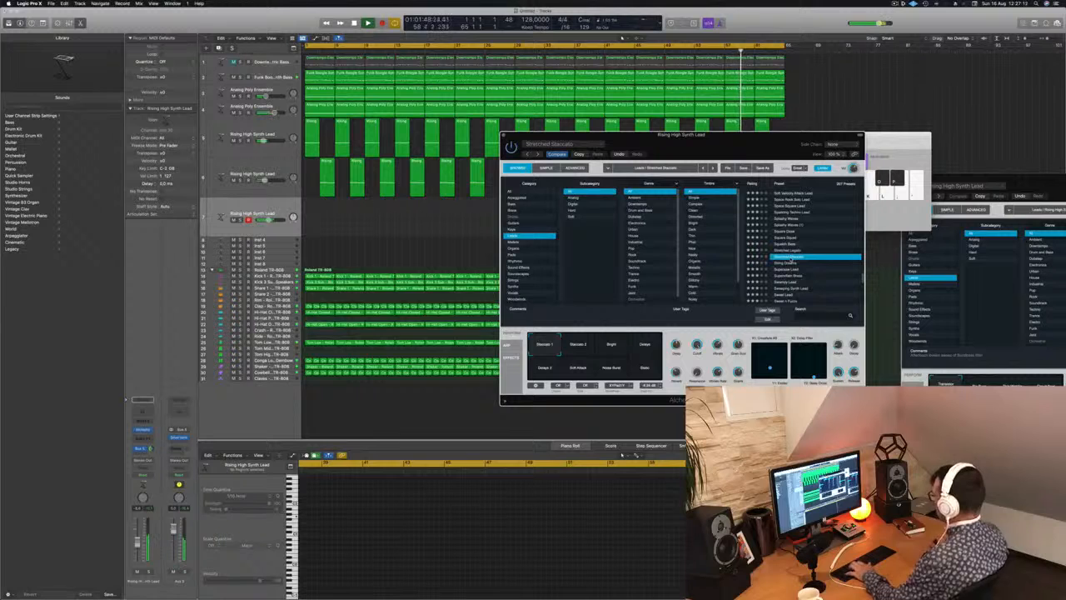
pyautogui.click(137, 547)
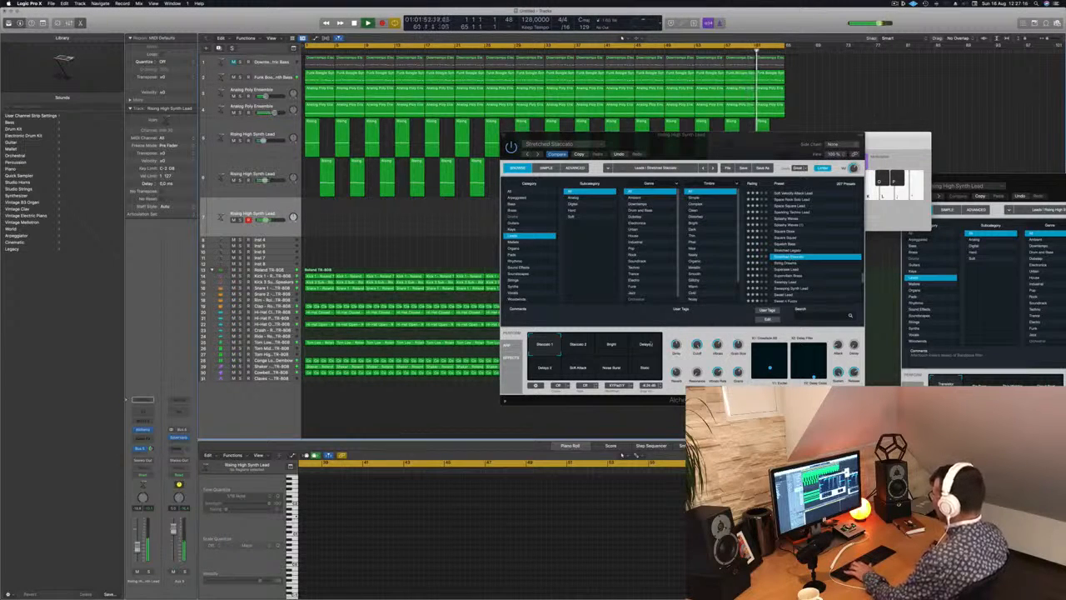
pyautogui.click(647, 346)
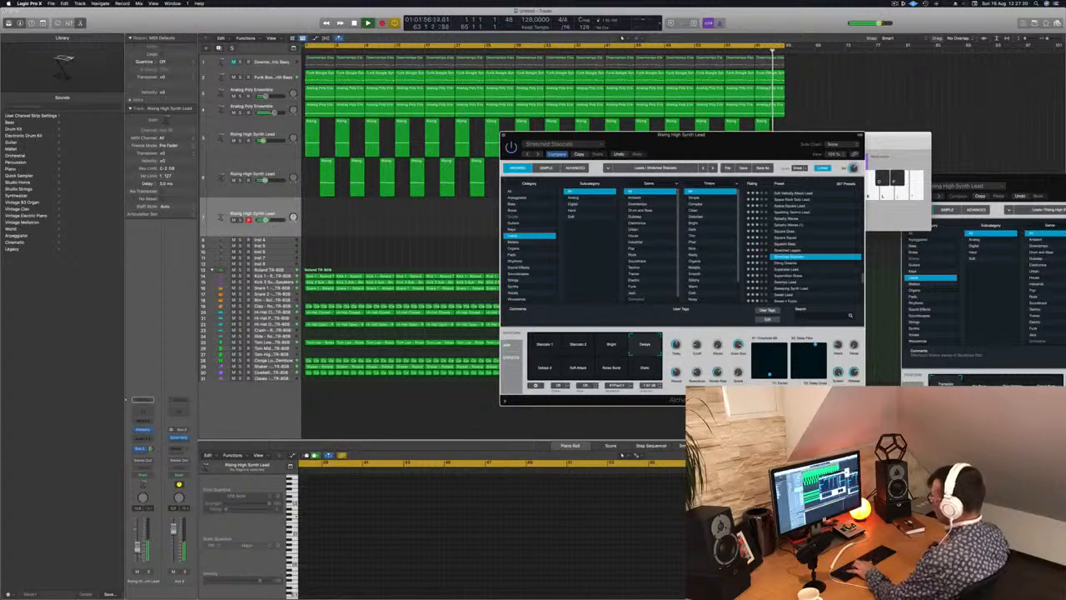
pyautogui.click(139, 545)
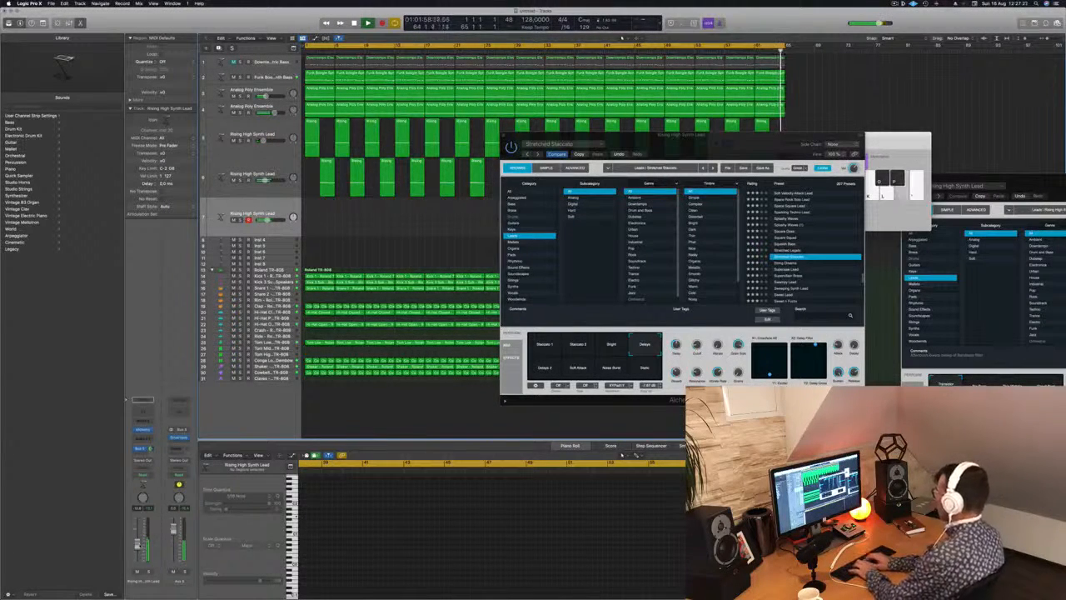
# Play from the start, compare the Stretched Staccato snapshots including Soft Attack and Bright, choose Delays 2 and raise the track volume slightly.
pyautogui.press('Return')
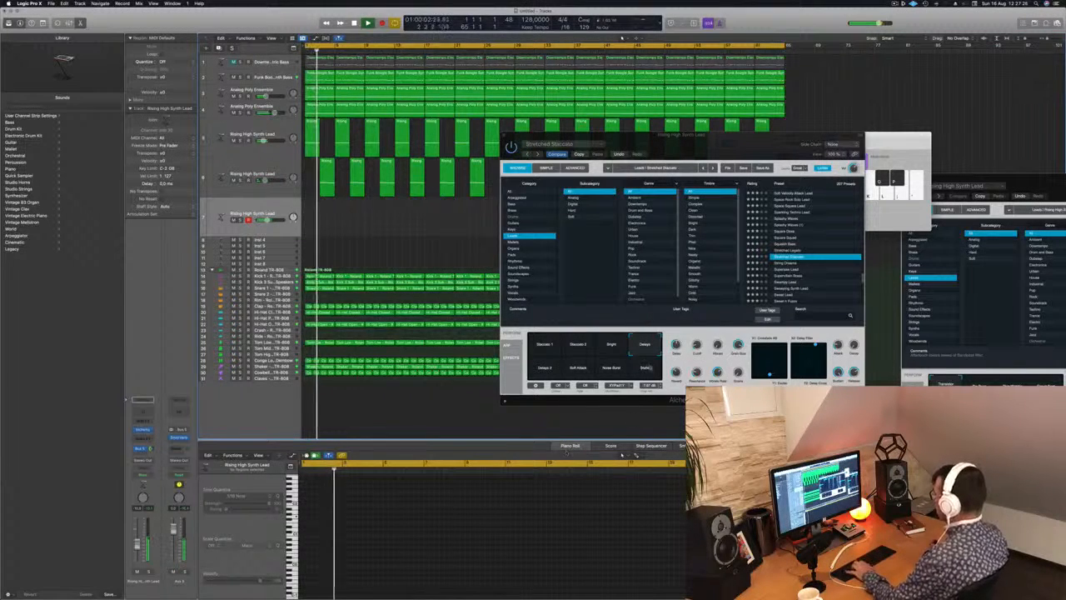
pyautogui.click(644, 367)
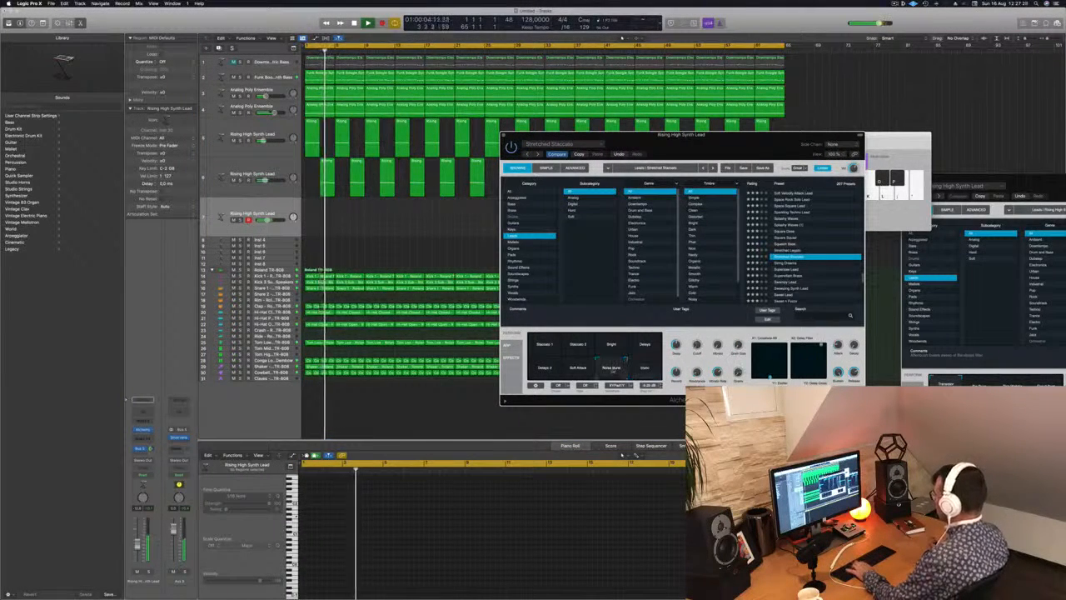
pyautogui.click(577, 367)
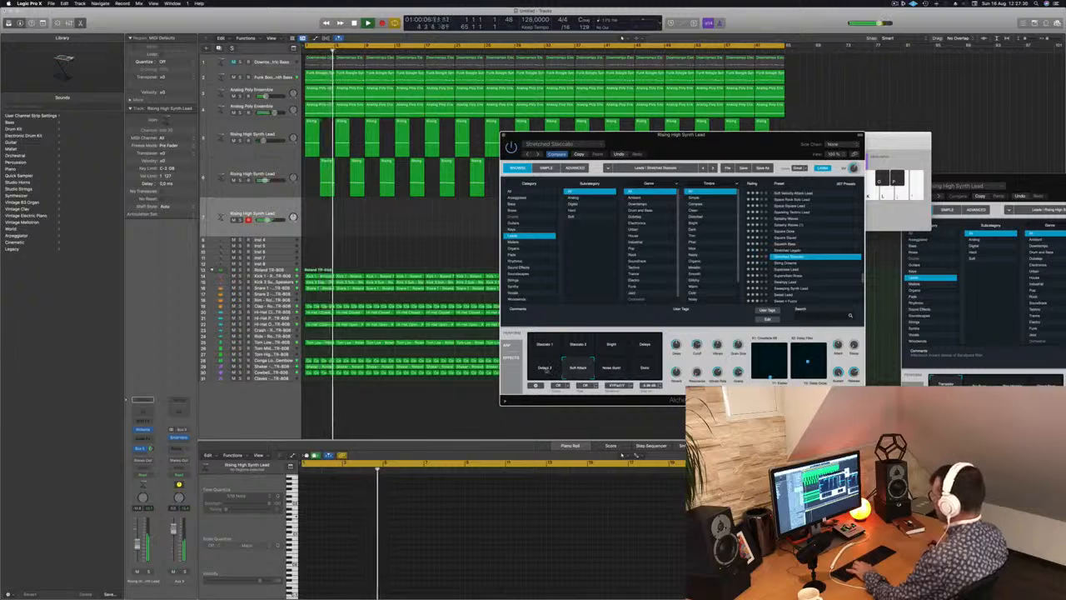
pyautogui.click(544, 368)
pyautogui.click(611, 345)
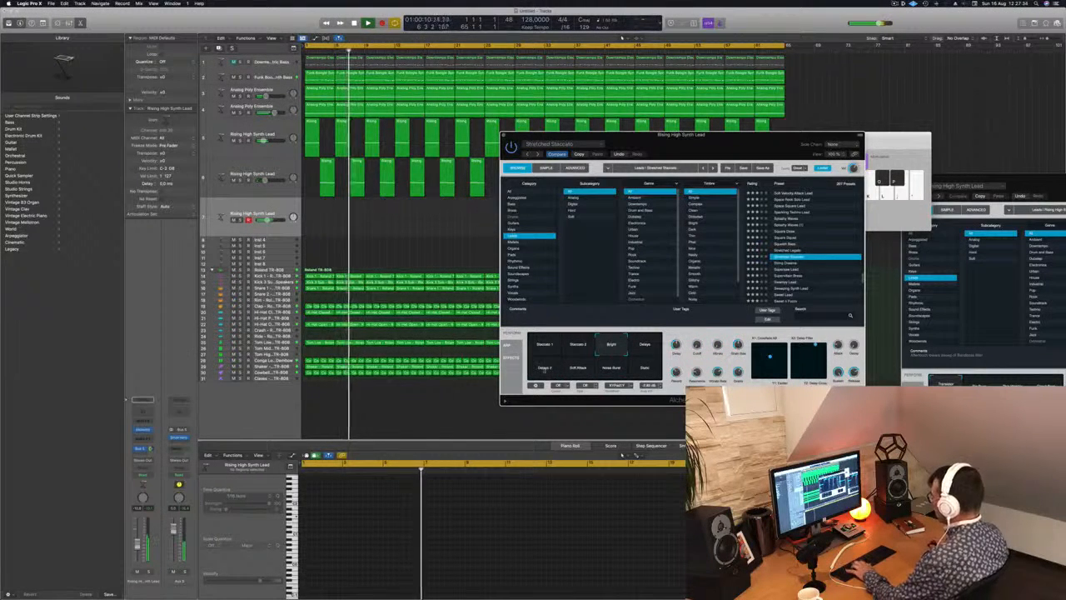
pyautogui.click(545, 367)
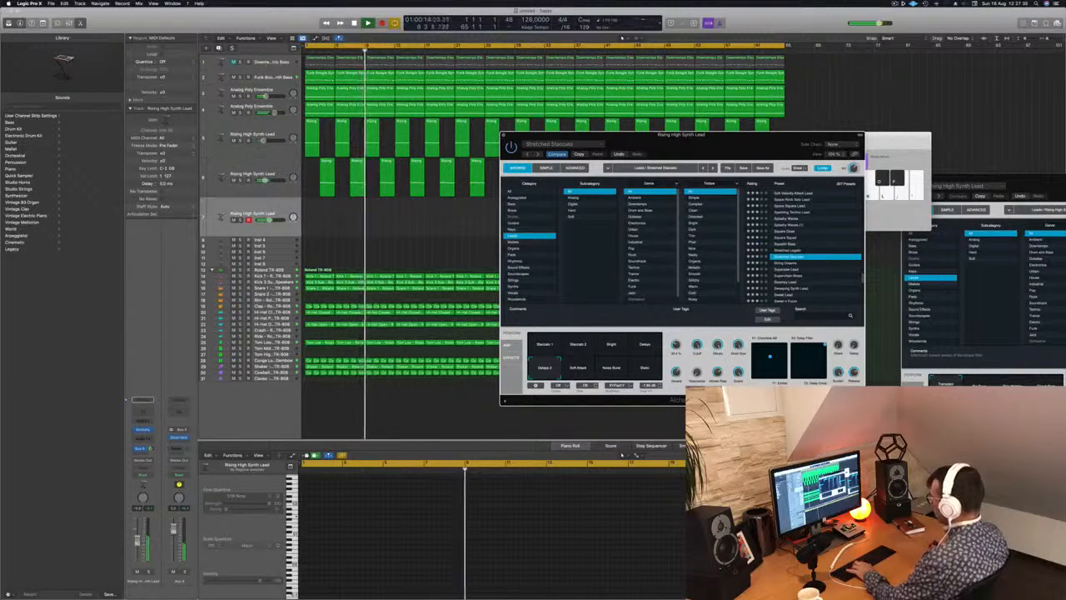
pyautogui.moveTo(138, 544); pyautogui.dragTo(139, 540)
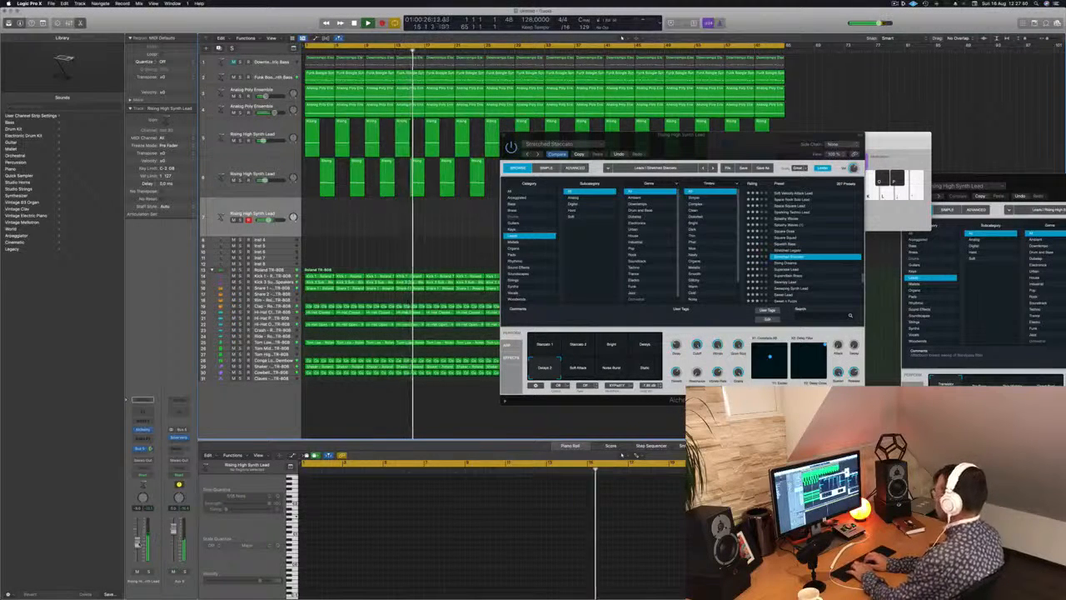
# Record an improvised melody on the third Rising High Synth Lead track with Musical Typing, and stop after the take.
pyautogui.press('r')
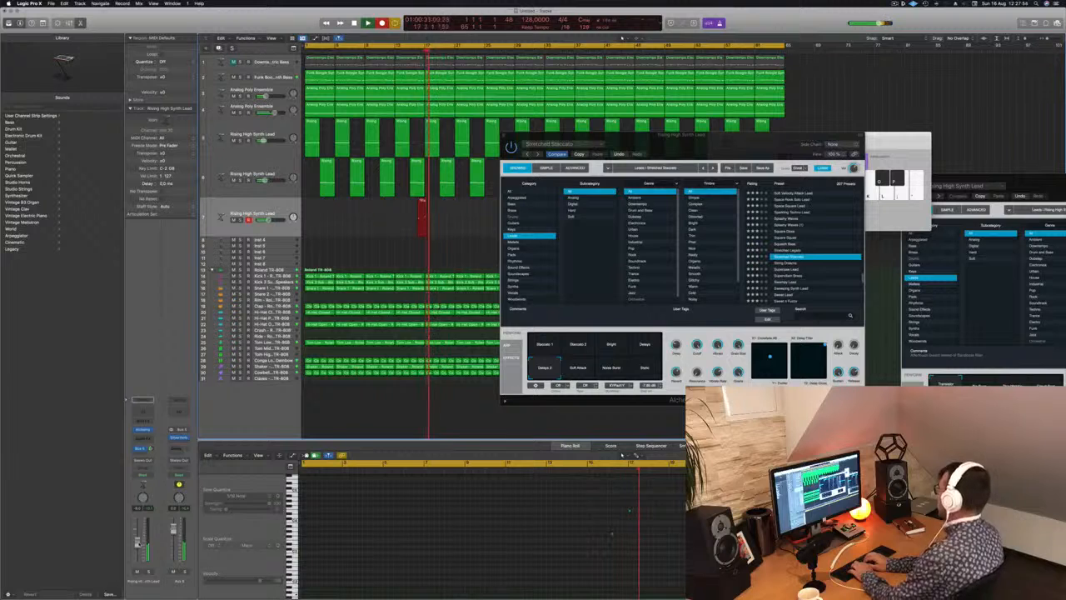
pyautogui.press('k')
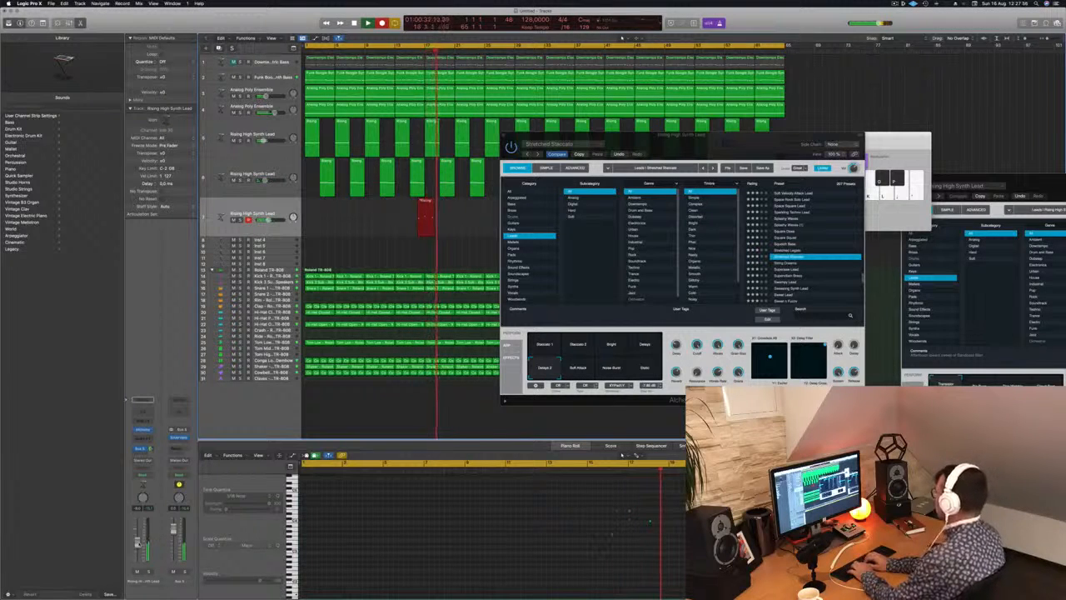
pyautogui.press('l')
pyautogui.press('k')
pyautogui.press(';')
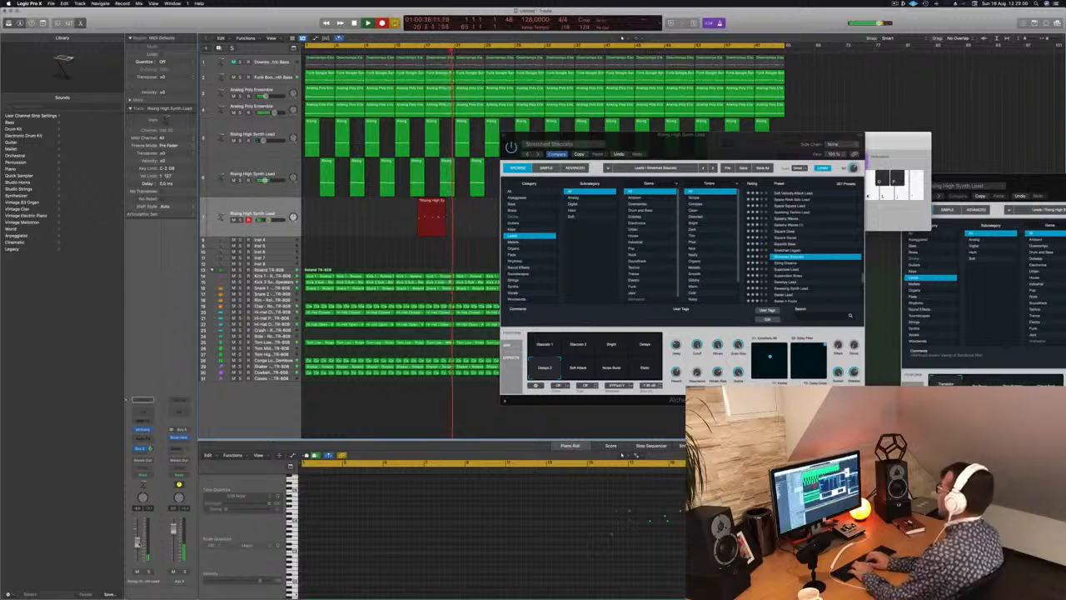
pyautogui.press("'")
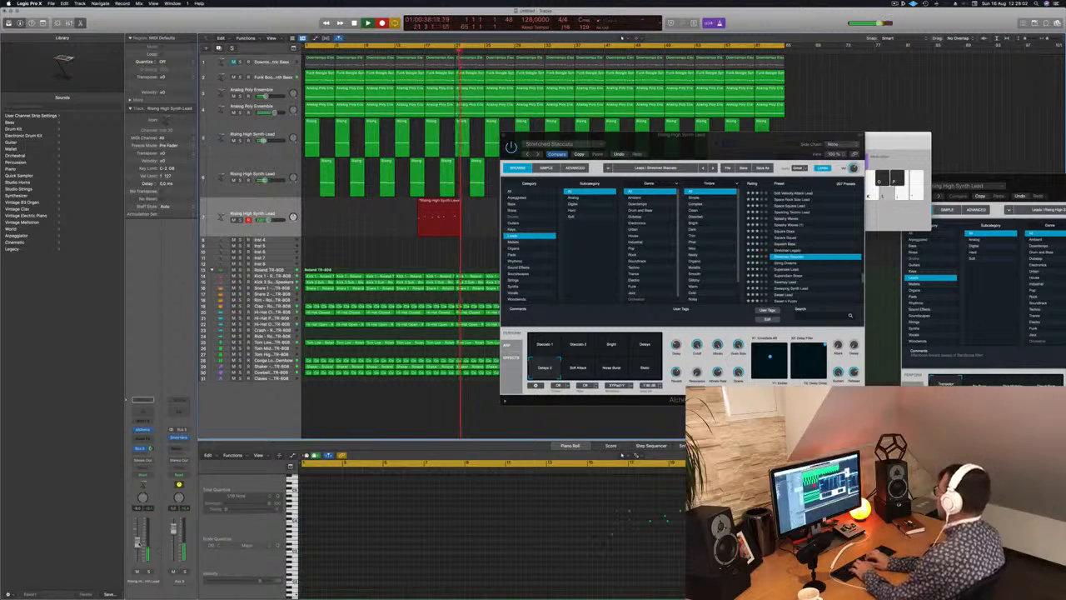
pyautogui.press(';')
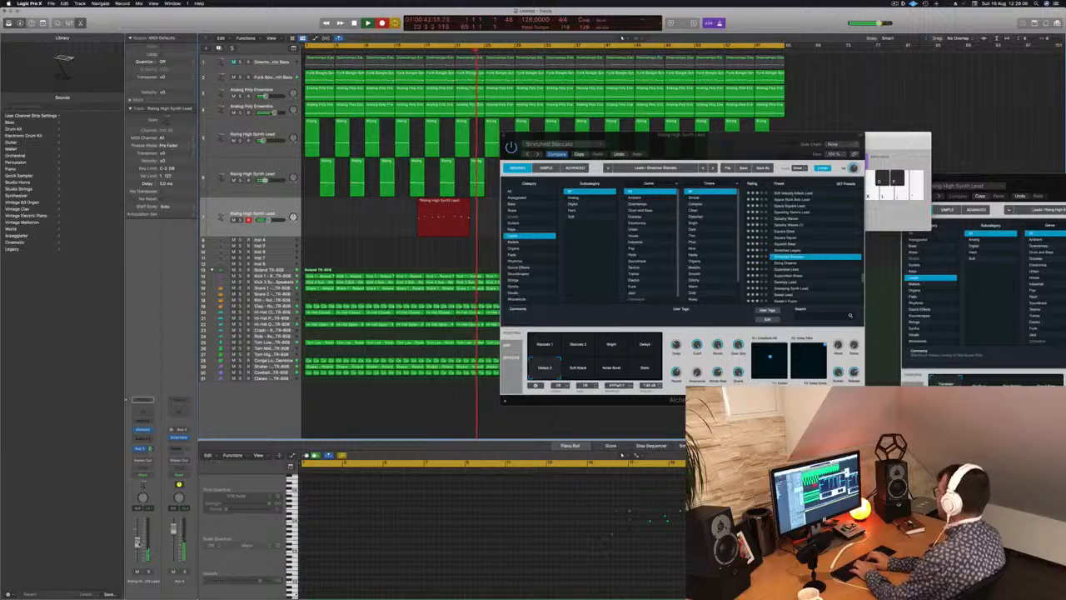
pyautogui.press("'")
pyautogui.press("'")
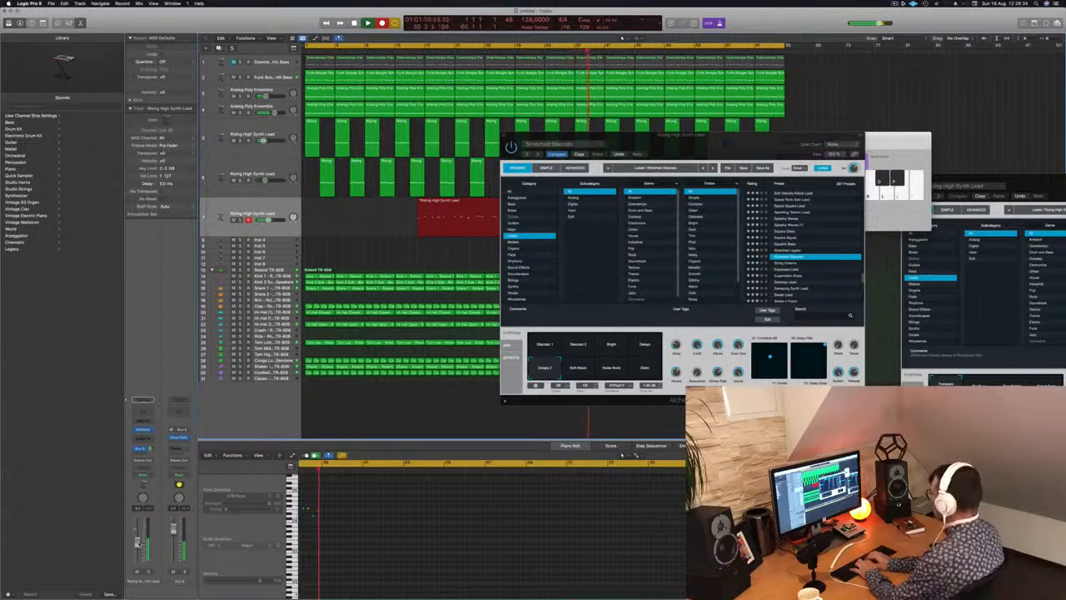
pyautogui.press('space')
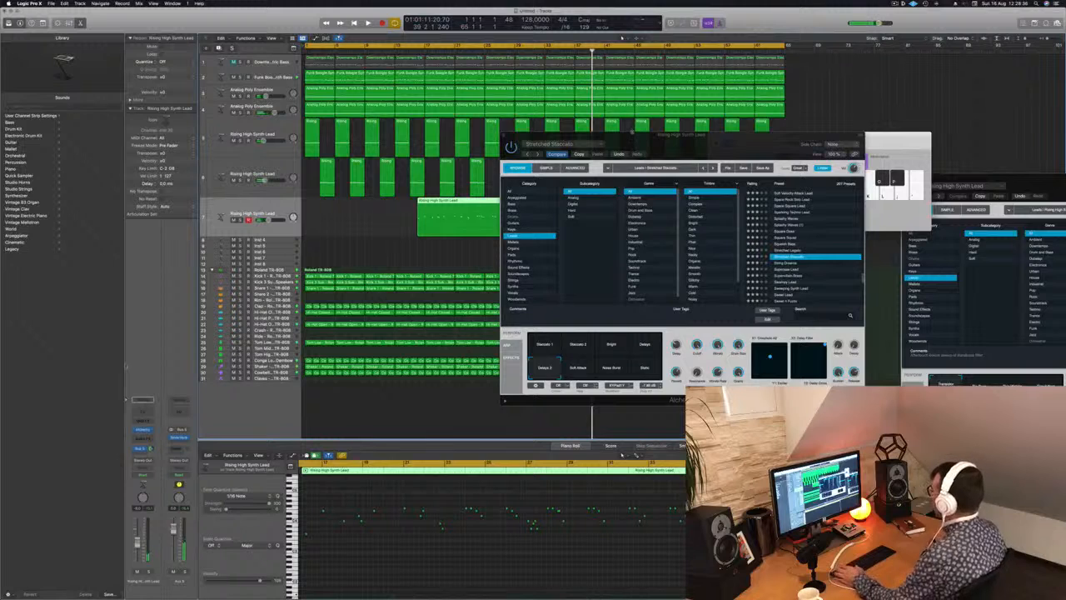
# Clear the Alchemy window off the recorded region, split off its last four bars and move that piece to the track's beginning.
pyautogui.moveTo(637, 137); pyautogui.dragTo(839, 140)
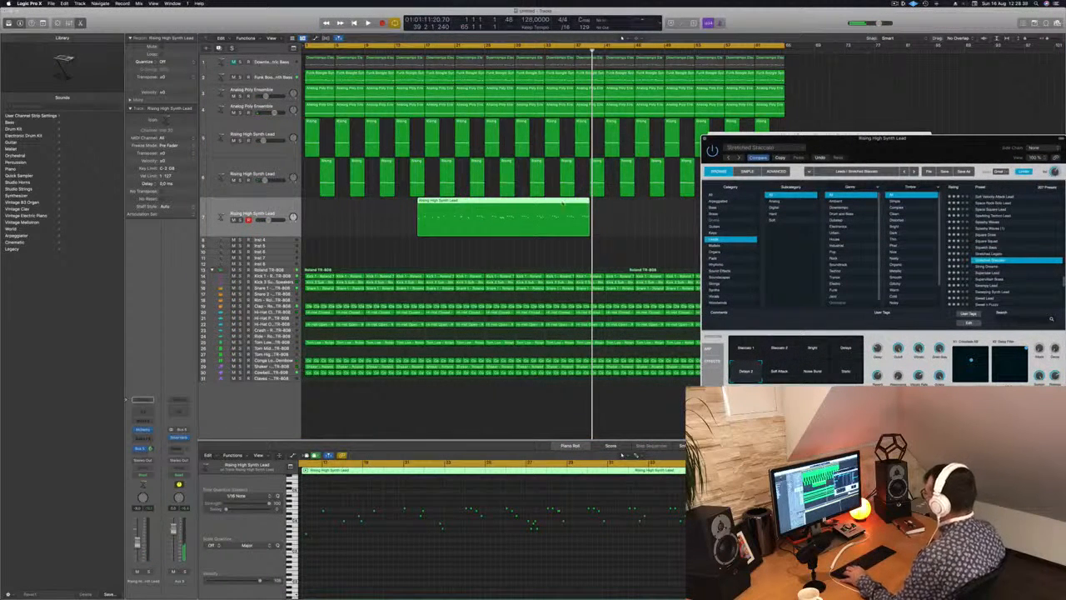
pyautogui.click(562, 251)
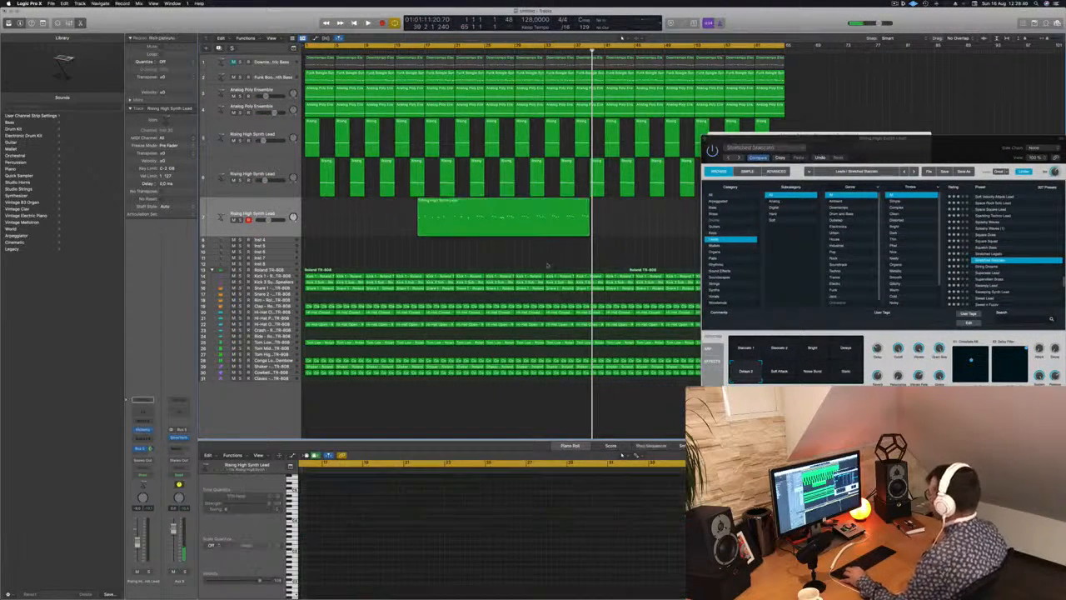
pyautogui.click(559, 201)
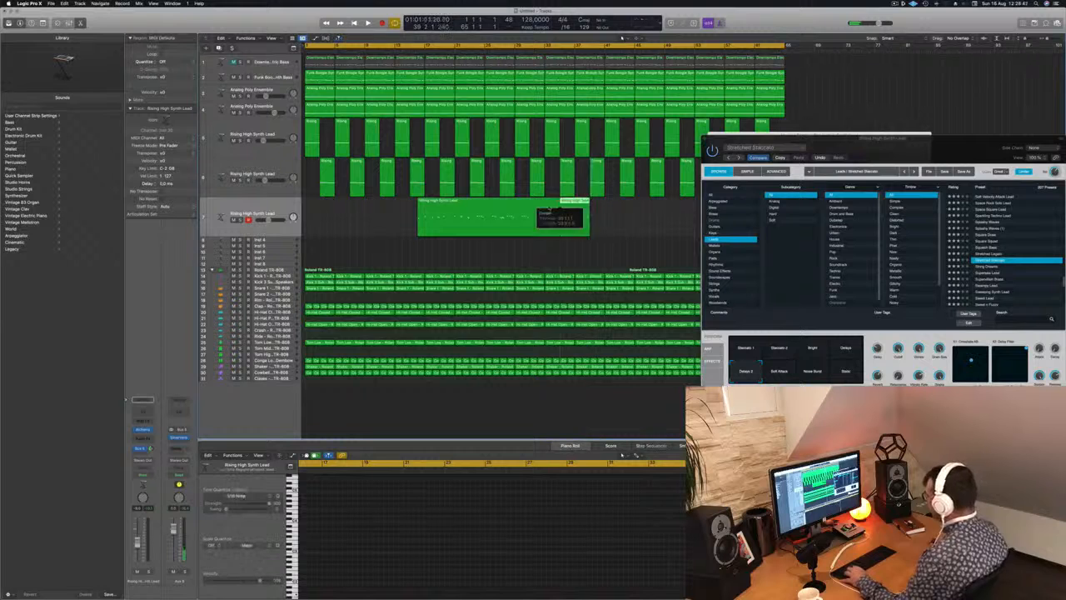
pyautogui.moveTo(574, 201); pyautogui.dragTo(320, 205)
# Play the four-bar lead excerpt from the beginning of the arrangement and examine its notes in the Piano Roll.
pyautogui.press('Return')
pyautogui.press('space')
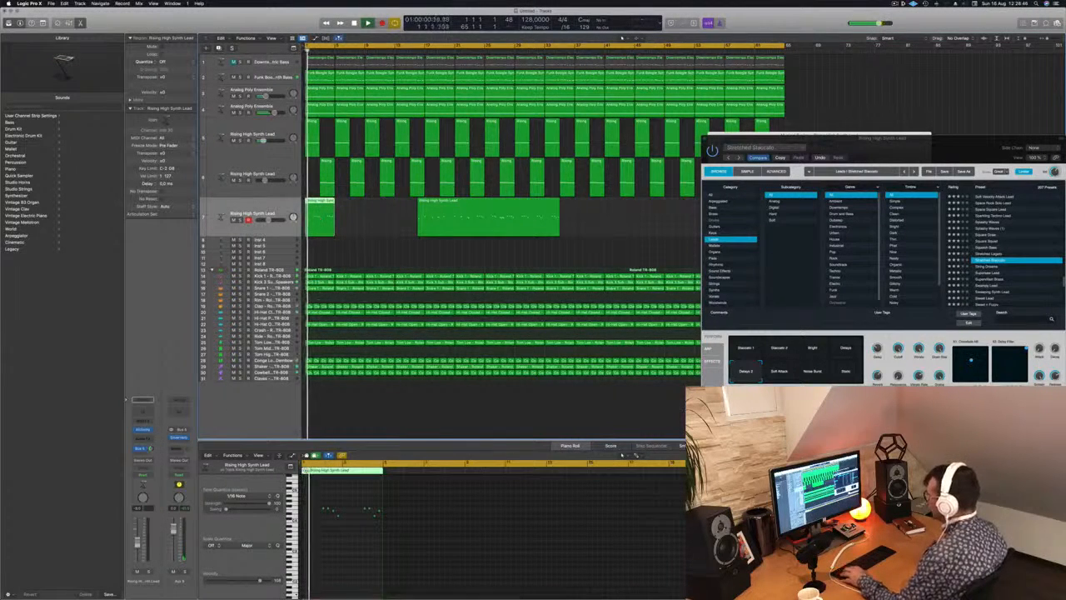
pyautogui.press('super+Right')
pyautogui.press('super+Right')
pyautogui.press('super+Right')
pyautogui.press('super+Right')
pyautogui.press('super+Right')
pyautogui.press('super+Right')
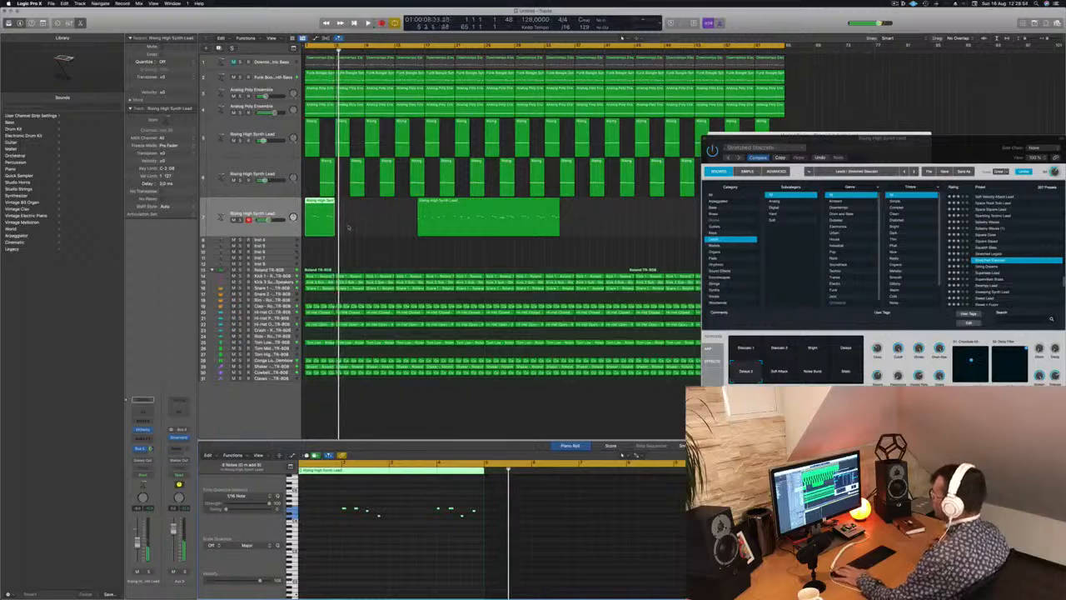
pyautogui.press('Return')
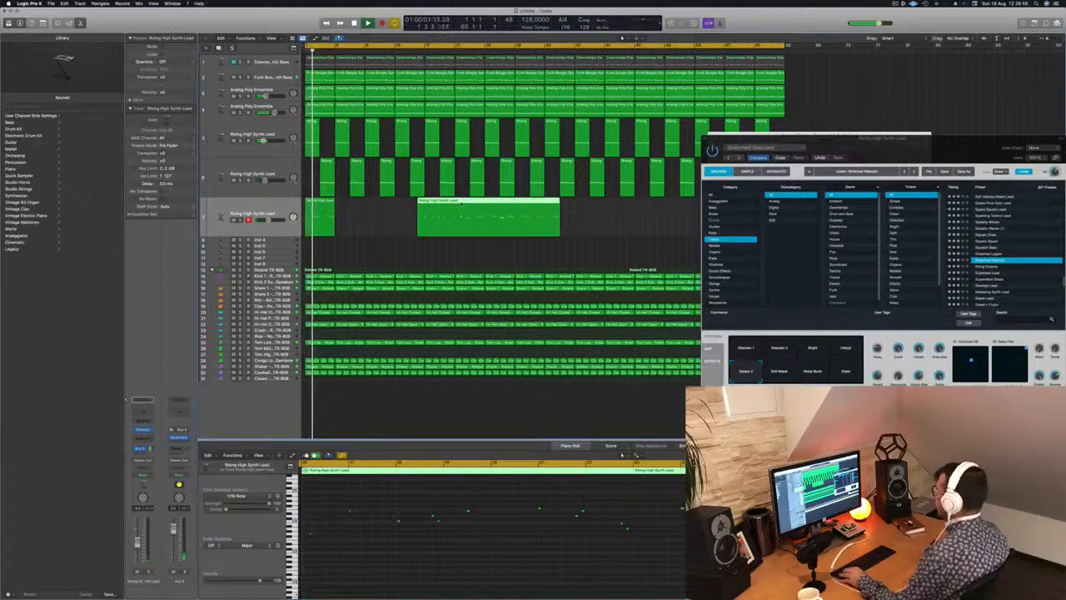
# Move the plug-in and Musical Typing windows aside, and park the rest of the recording past the arrangement's end on the second lead track.
pyautogui.moveTo(465, 201); pyautogui.dragTo(570, 201)
pyautogui.moveTo(894, 140); pyautogui.dragTo(653, 251)
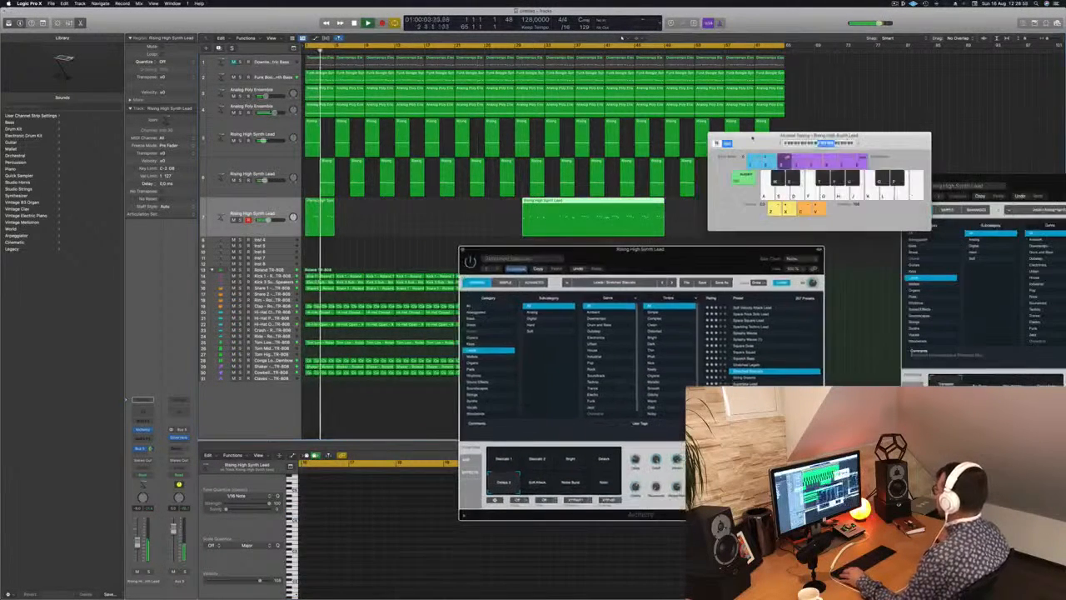
pyautogui.moveTo(754, 136); pyautogui.dragTo(941, 148)
pyautogui.moveTo(586, 203); pyautogui.dragTo(855, 163)
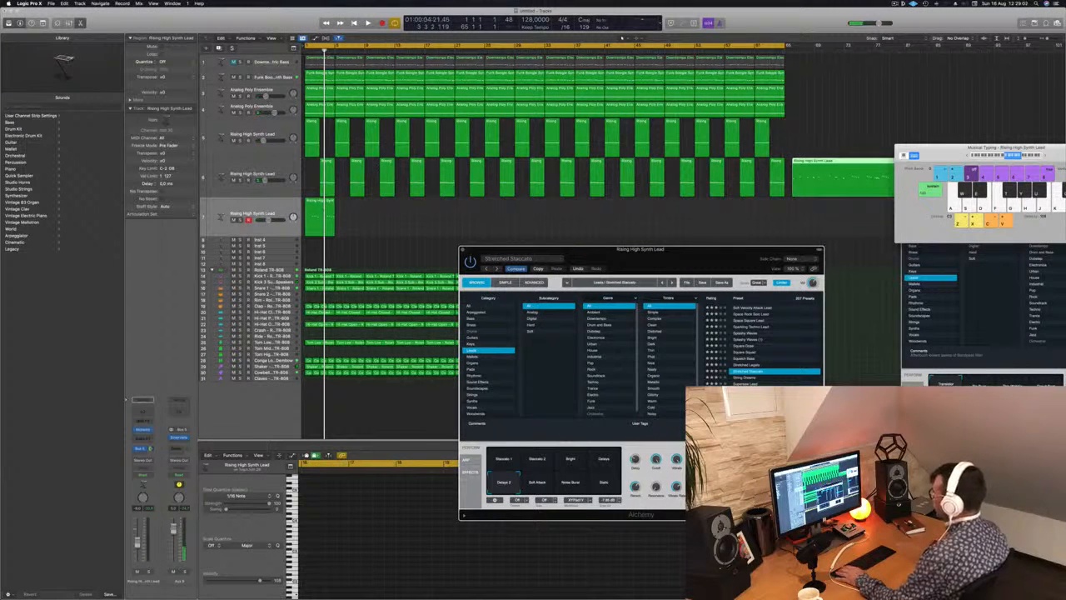
# Copy the four-bar lead region repeatedly along the third lead track to fill the sixty-four-bar arrangement, and play it back.
pyautogui.moveTo(321, 208); pyautogui.dragTo(445, 212)
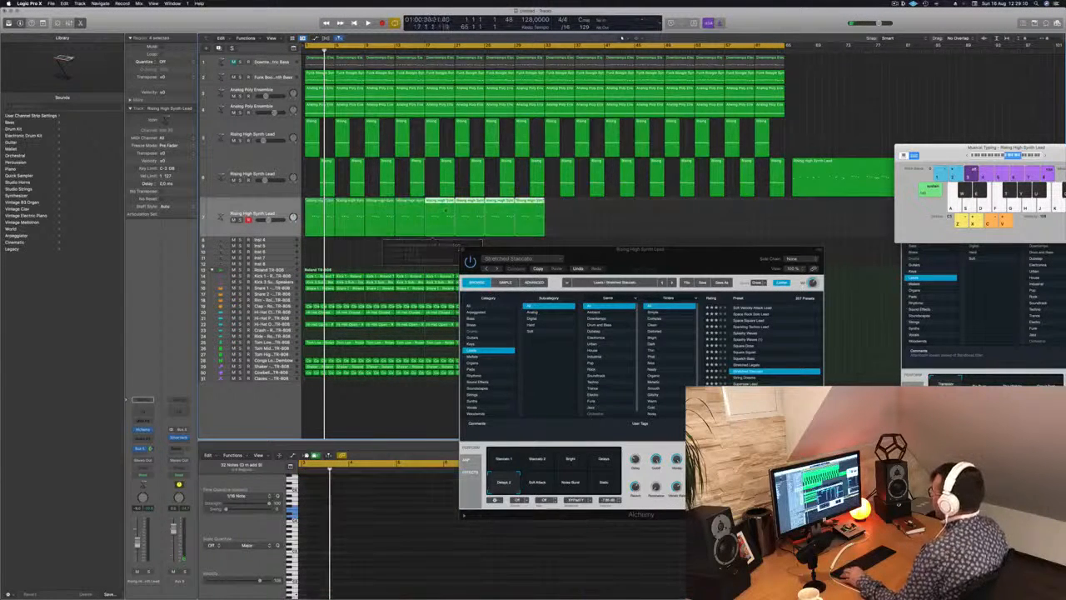
pyautogui.moveTo(594, 213); pyautogui.dragTo(563, 209)
pyautogui.press('space')
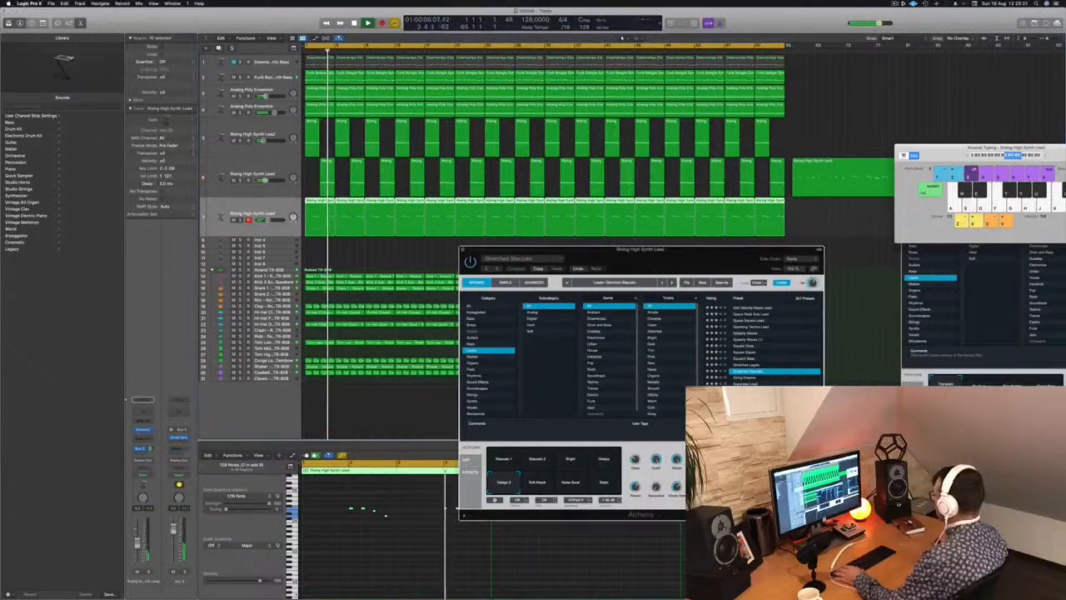
# Try the Supersaw Lead and Swampy Lead presets, load Sweet n Fuzzy and lower the third lead track's volume slightly.
pyautogui.press('Down')
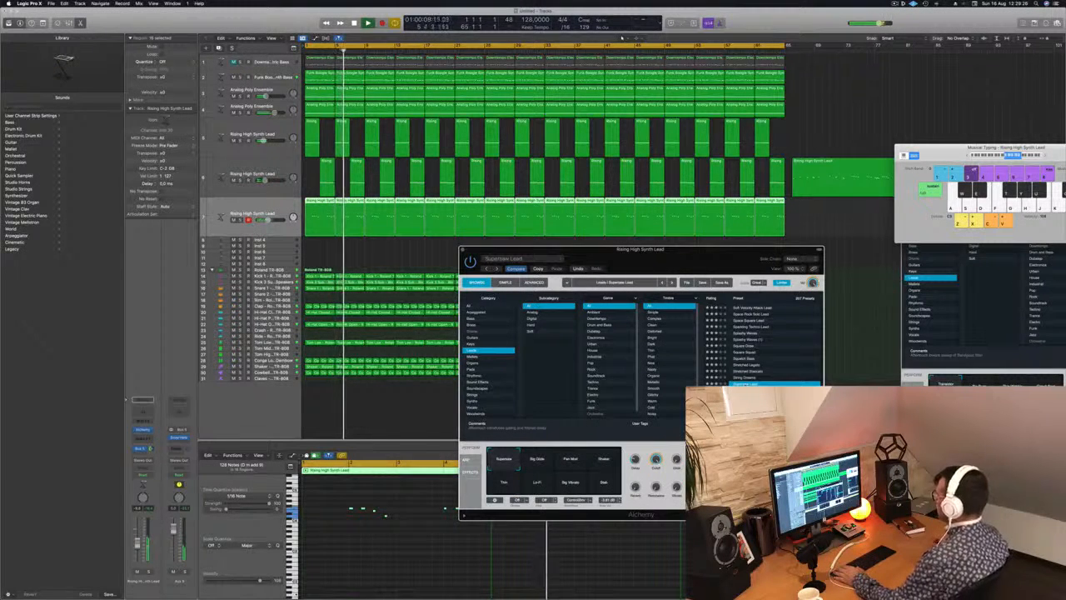
pyautogui.click(787, 396)
pyautogui.scroll(-3, 788, 380)
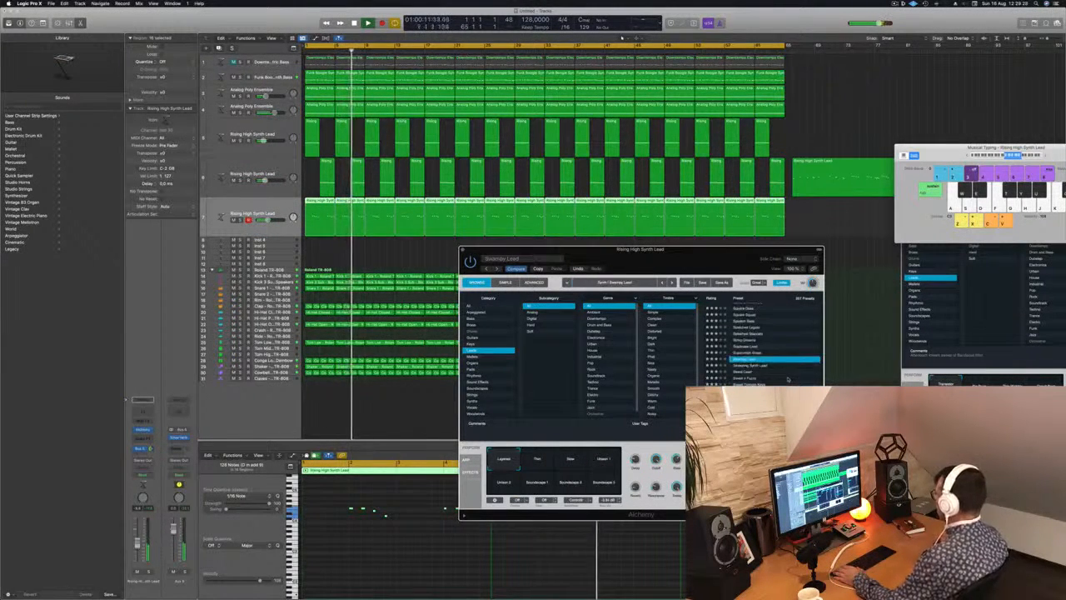
pyautogui.scroll(-1, 787, 380)
pyautogui.click(747, 372)
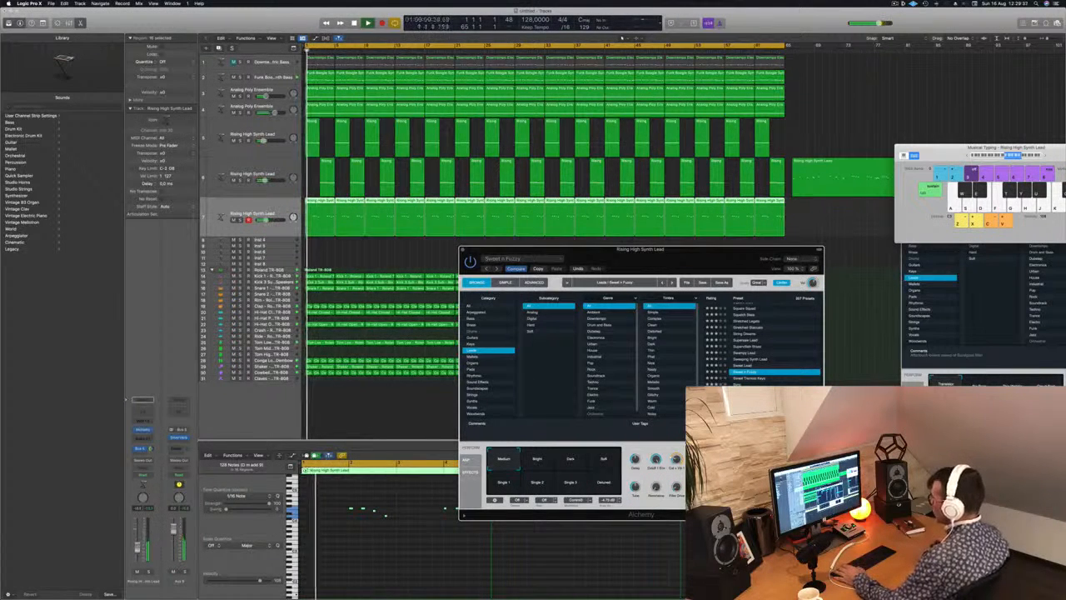
pyautogui.click(264, 220)
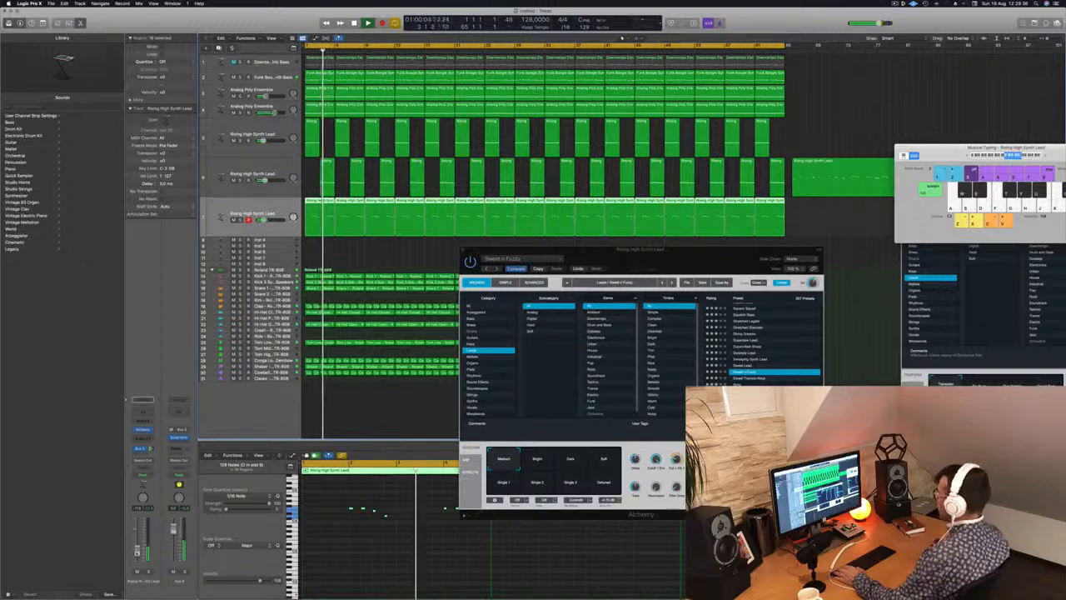
# Move the third lead's Alchemy window and try the presets from Sweet Tremolo Keys to Tight Punchy Lead during playback.
pyautogui.moveTo(667, 261); pyautogui.dragTo(645, 263)
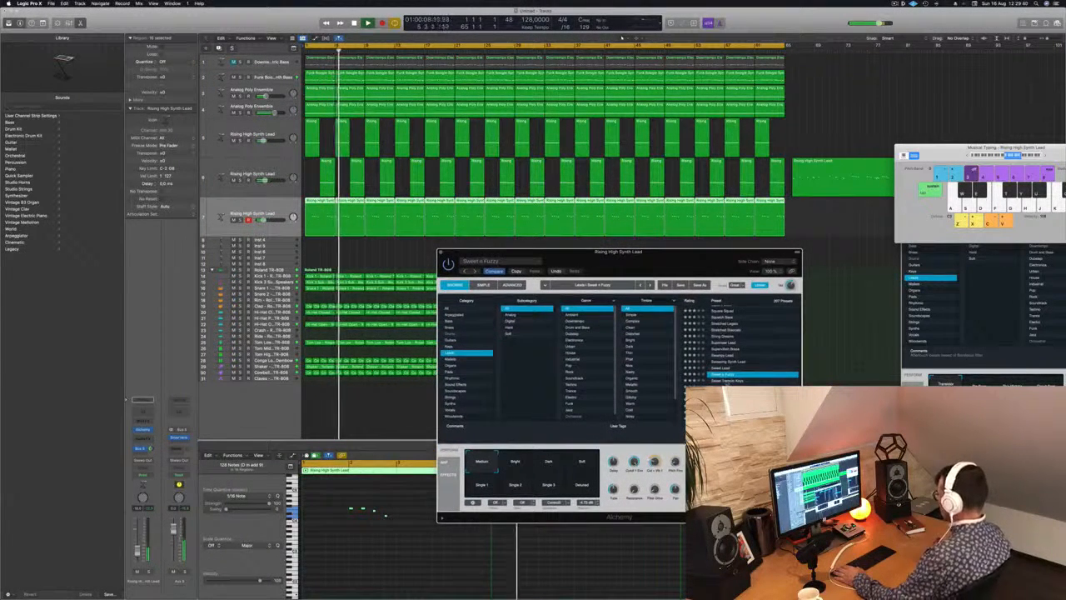
pyautogui.press('Down')
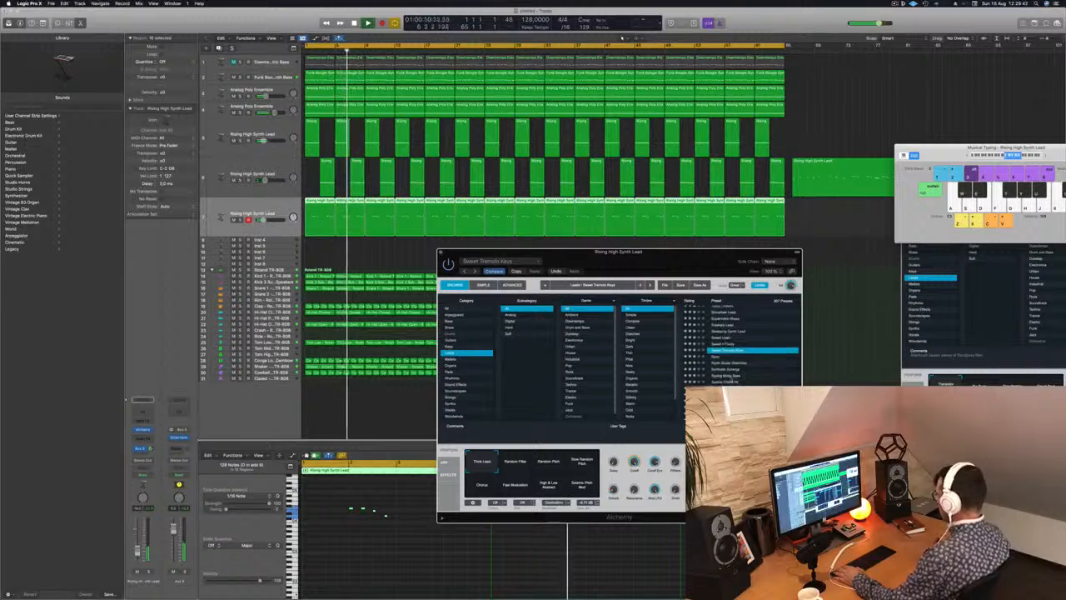
pyautogui.press('Down')
pyautogui.press('Down')
pyautogui.press('Down')
pyautogui.press('Down')
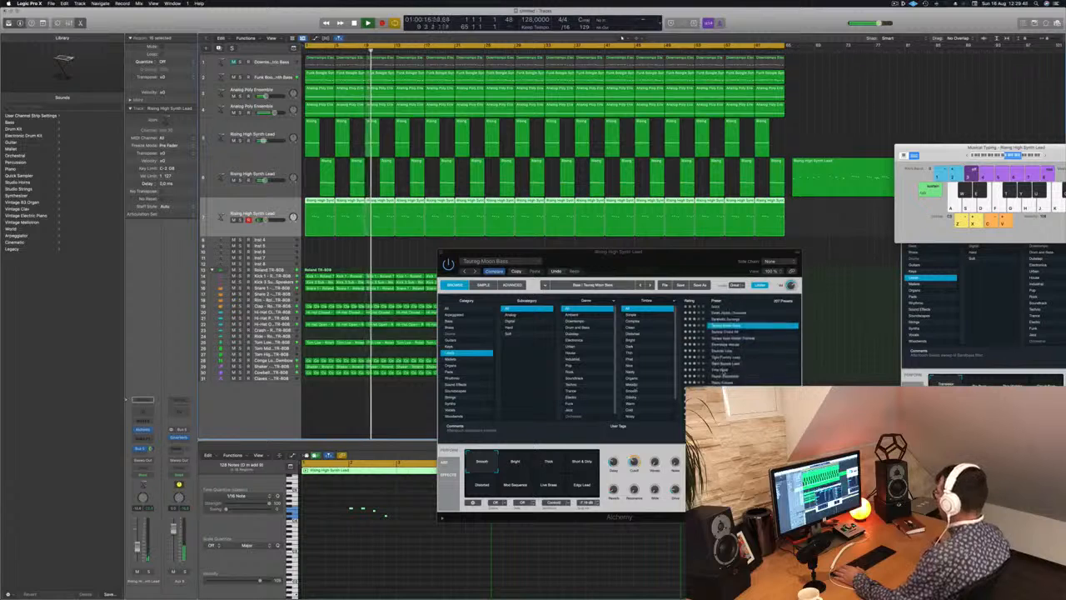
pyautogui.press('Up')
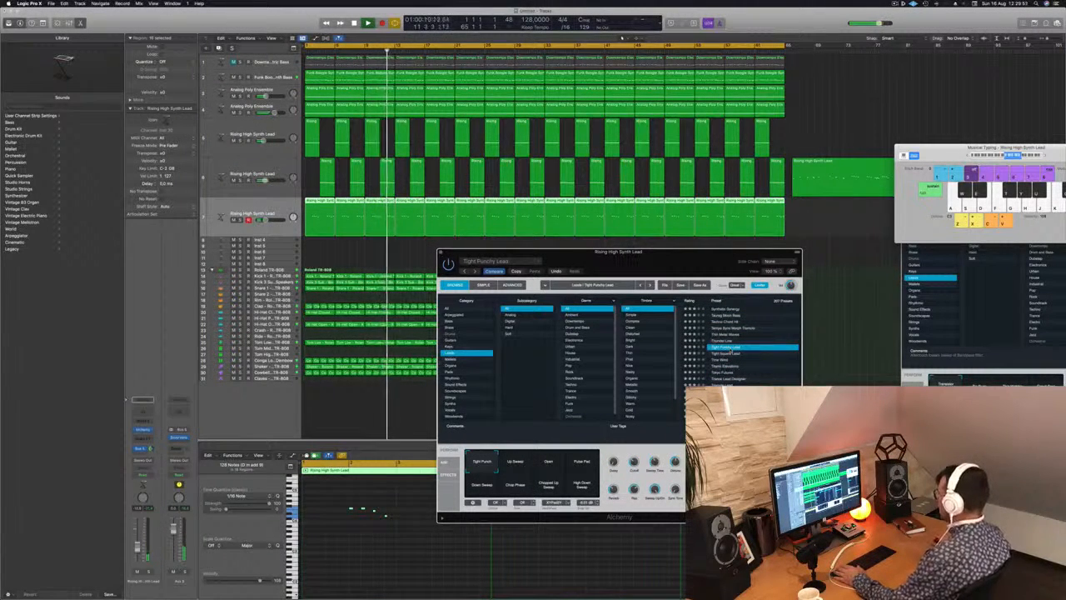
# Try the Tokyo Futures, Underwater Temple and Water Shredder presets on the third lead.
pyautogui.scroll(-1, 741, 358)
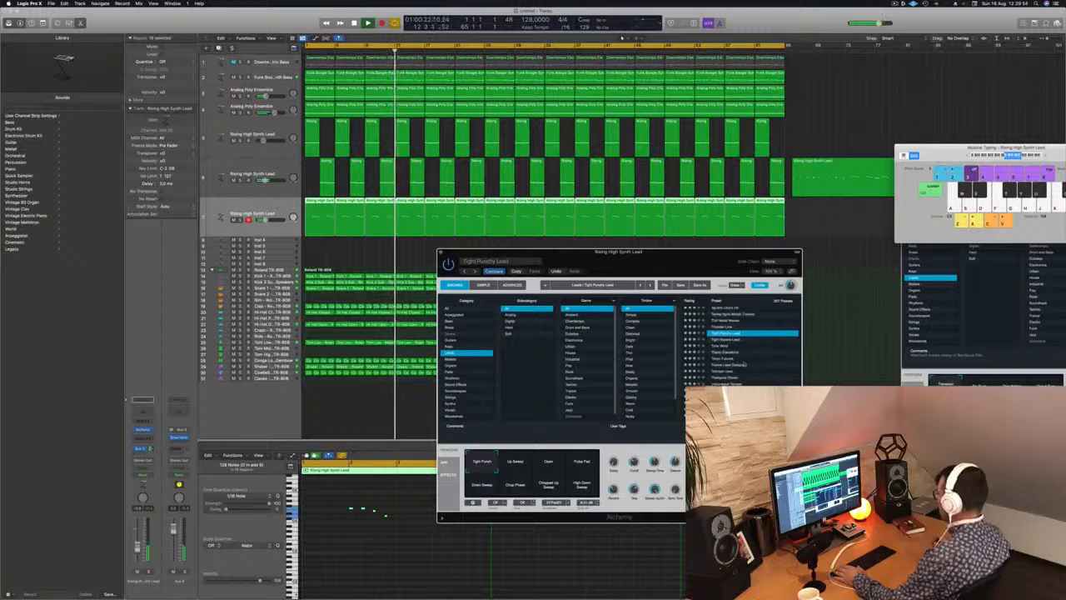
pyautogui.click(744, 359)
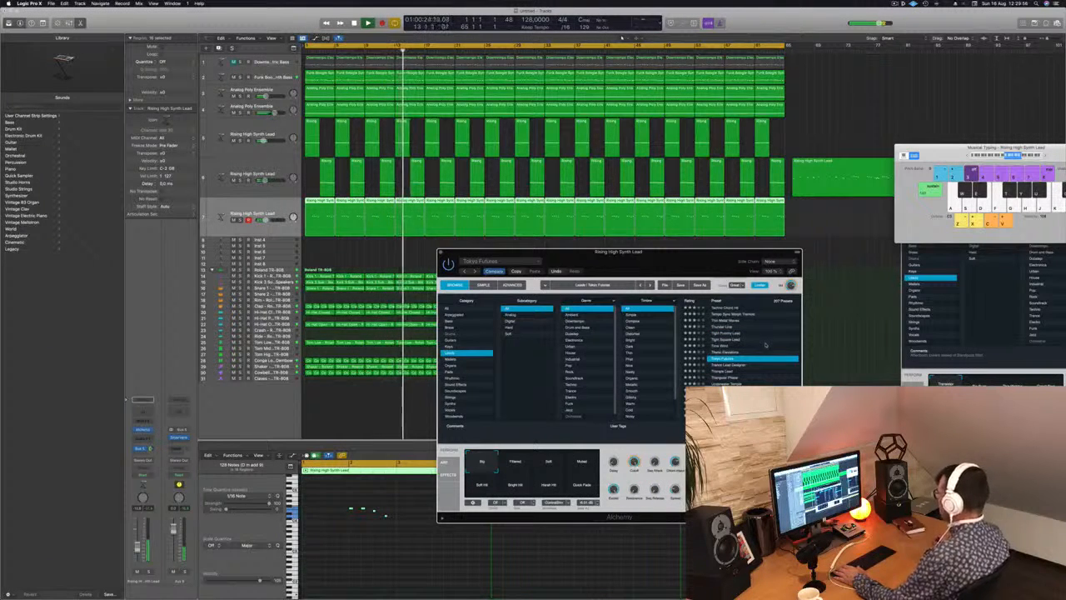
pyautogui.scroll(-1, 765, 345)
pyautogui.click(743, 364)
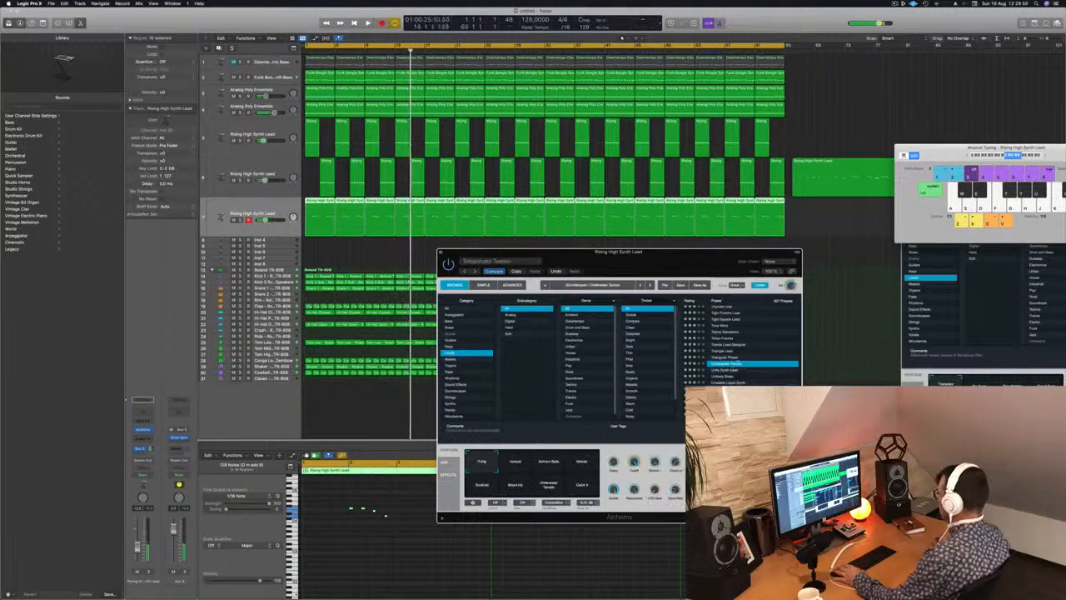
pyautogui.scroll(-2, 753, 371)
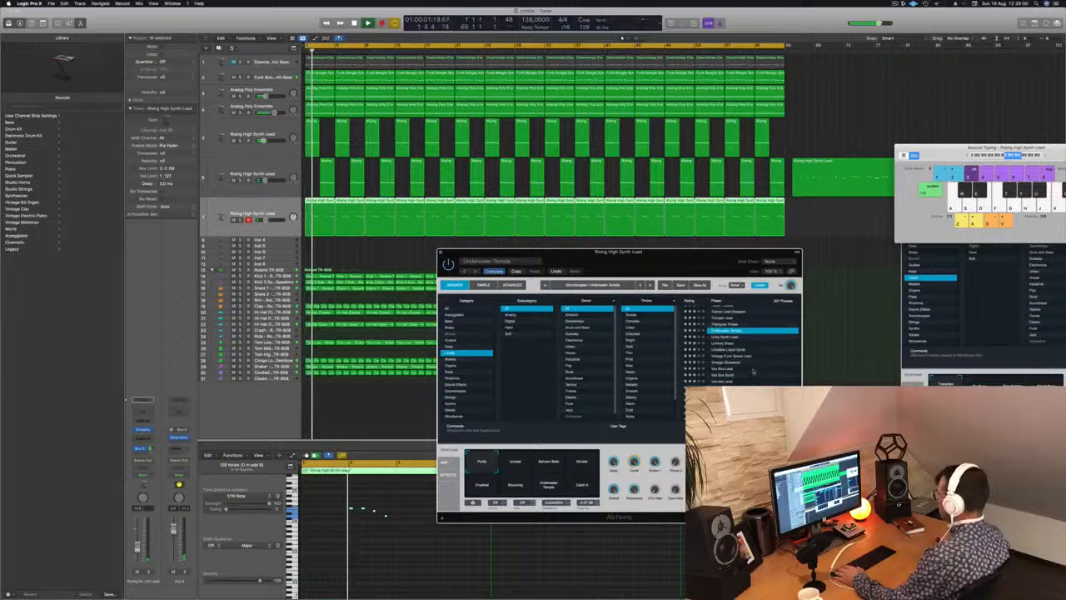
pyautogui.scroll(-2, 753, 371)
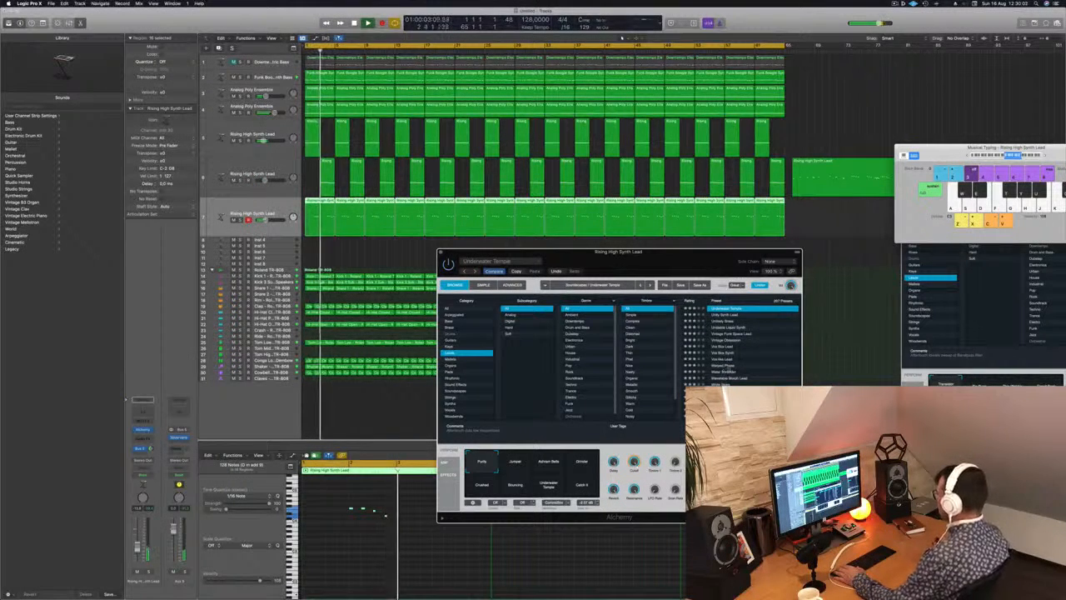
pyautogui.click(751, 371)
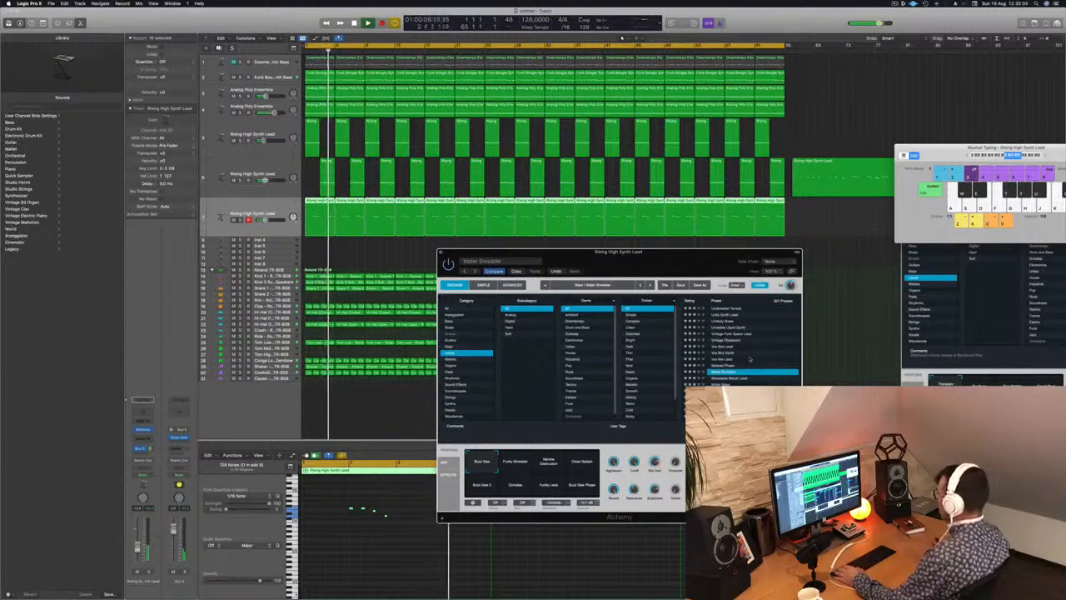
# Load the 70s Classic Synth Bass preset on the third lead and play the arrangement from the beginning.
pyautogui.scroll(4, 758, 358)
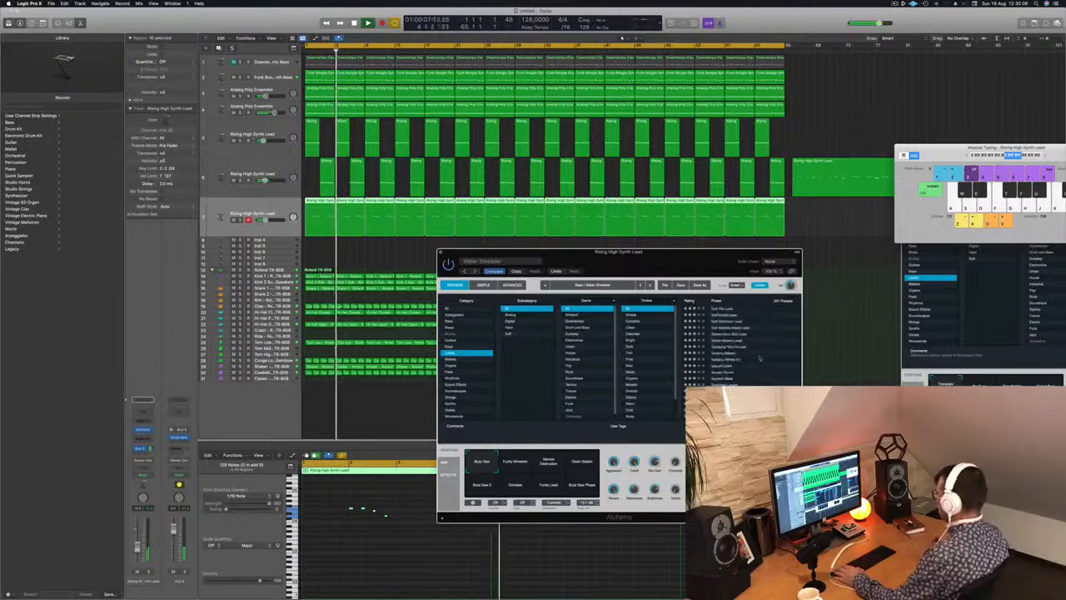
pyautogui.scroll(3, 754, 350)
pyautogui.click(738, 316)
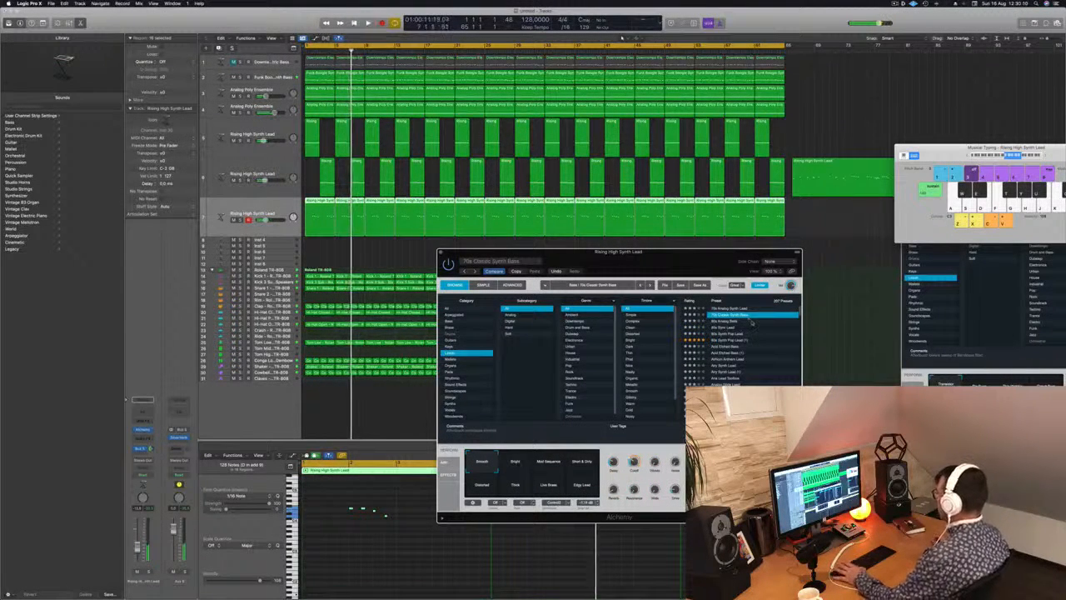
pyautogui.press('space')
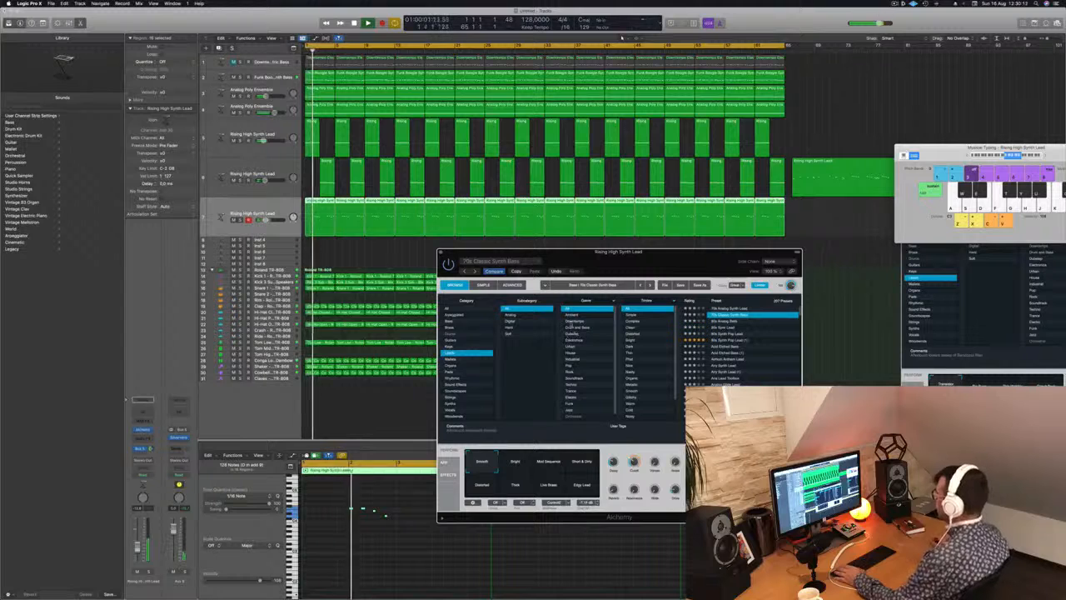
# Move the third lead's Alchemy window off the arrangement and select the second lead track.
pyautogui.moveTo(674, 261); pyautogui.dragTo(752, 180)
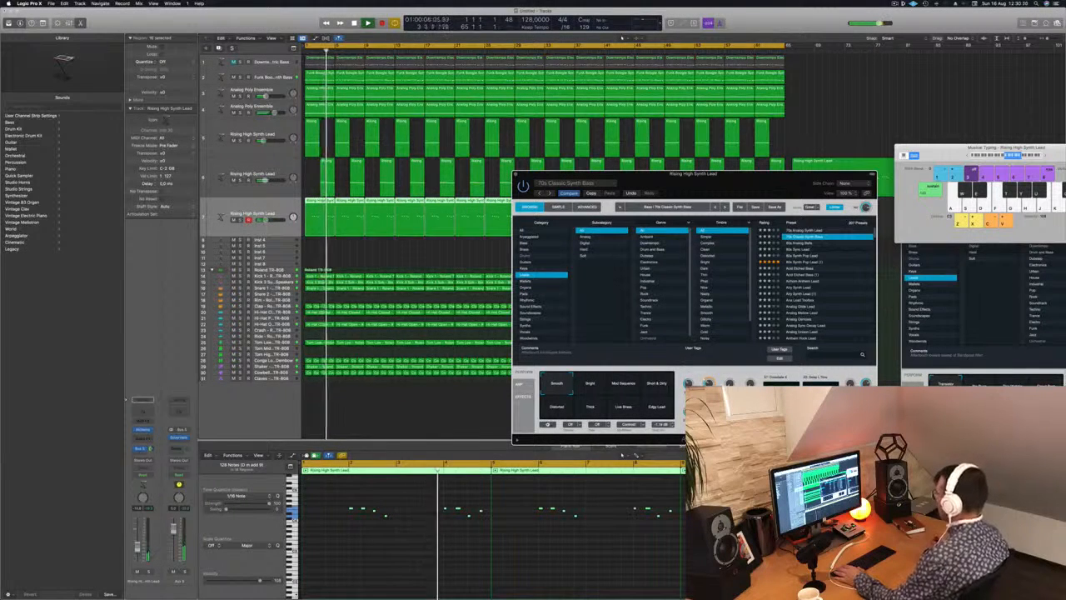
pyautogui.moveTo(671, 170); pyautogui.dragTo(752, 164)
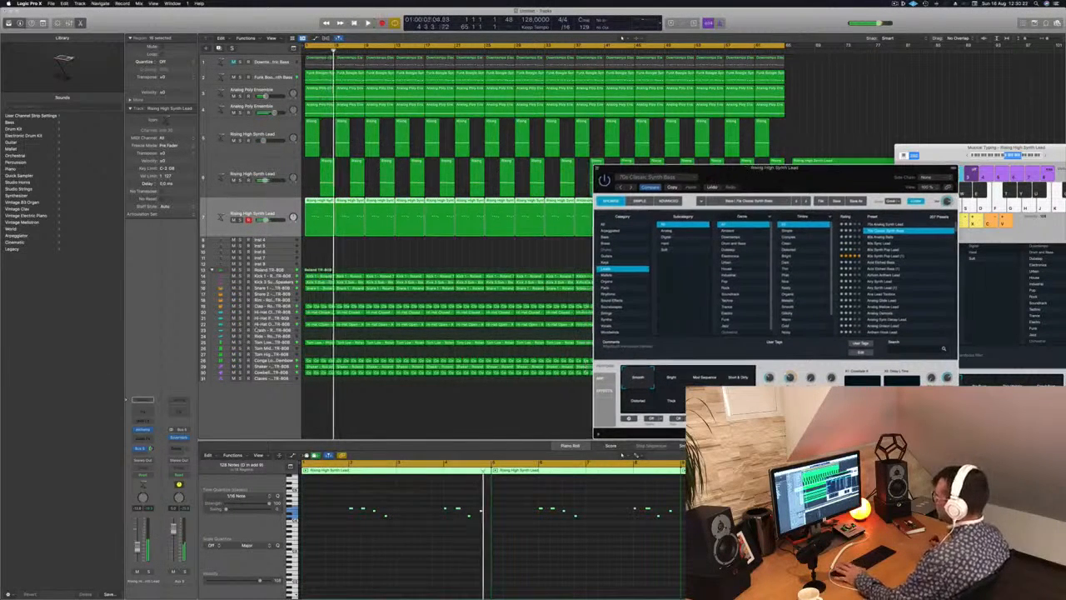
pyautogui.click(237, 257)
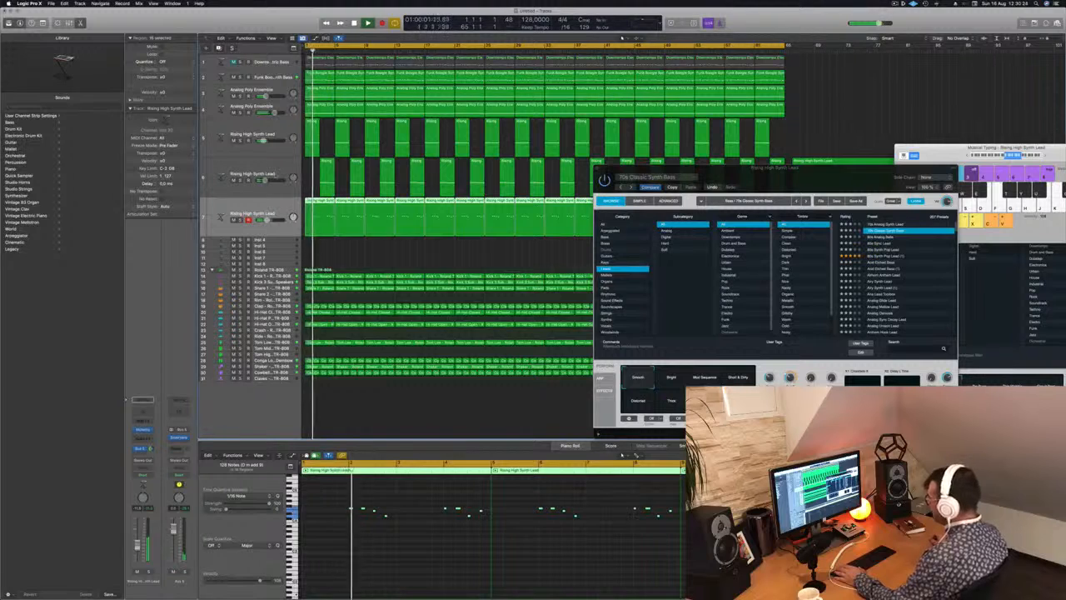
pyautogui.press('Up')
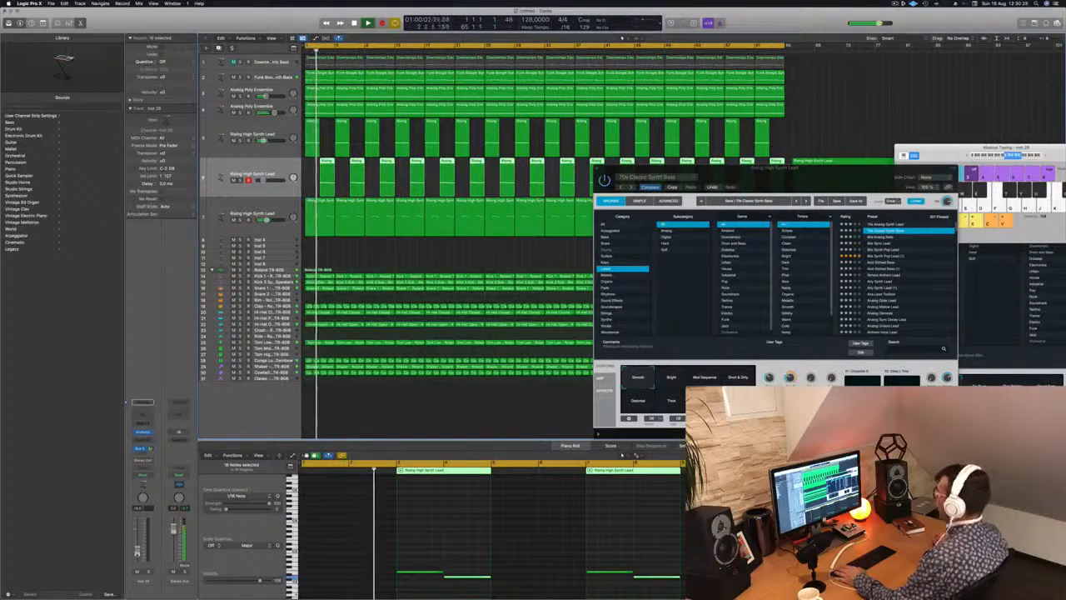
# Close the third lead's Alchemy window and the Musical Typing keyboard, and restart playback from the beginning.
pyautogui.moveTo(830, 187); pyautogui.dragTo(582, 235)
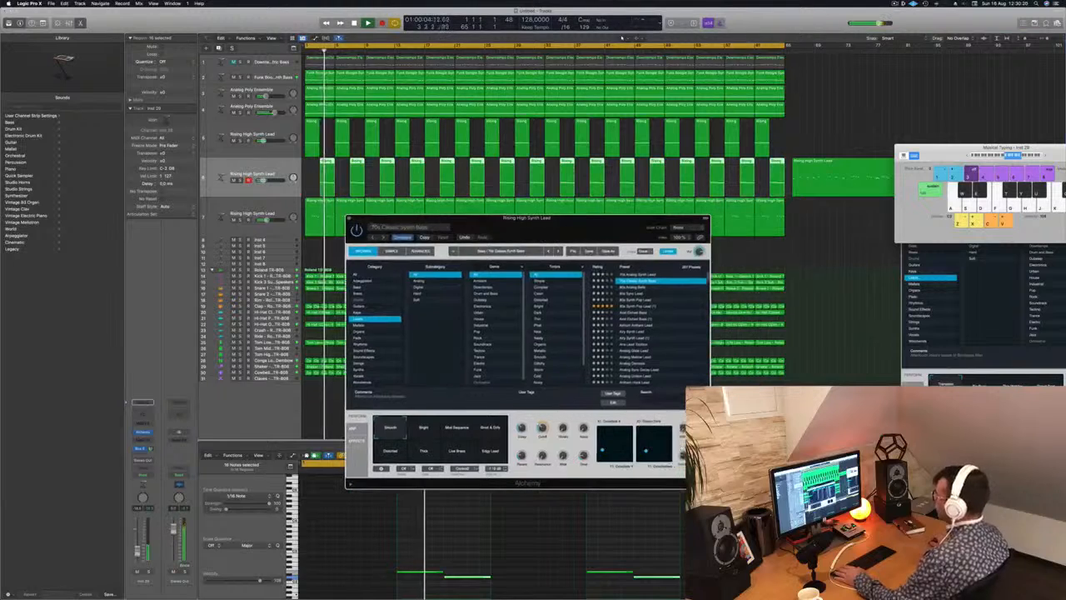
pyautogui.click(349, 218)
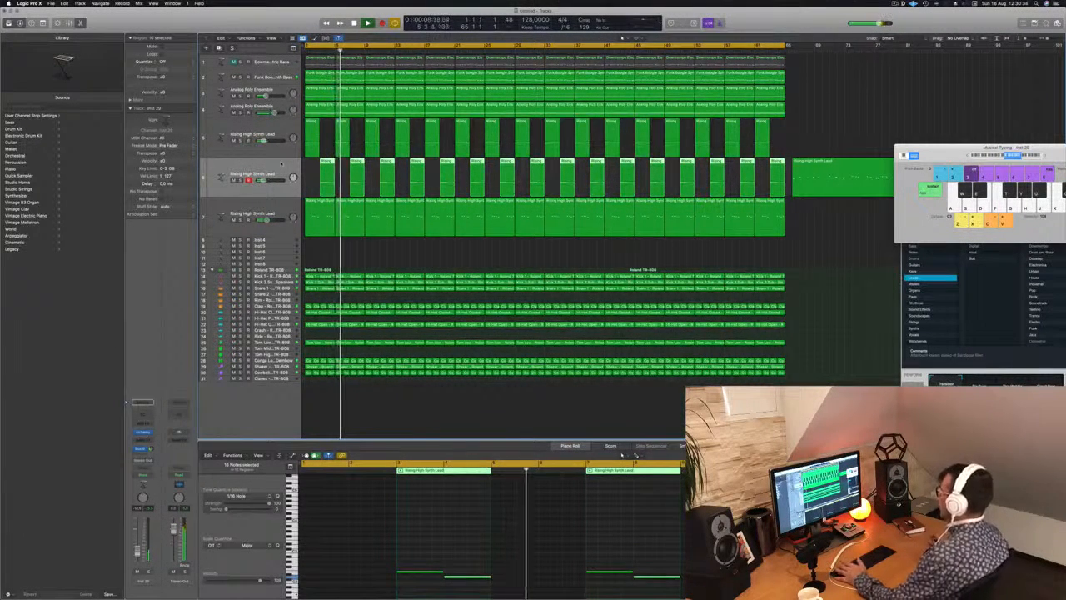
pyautogui.moveTo(941, 155); pyautogui.dragTo(731, 184)
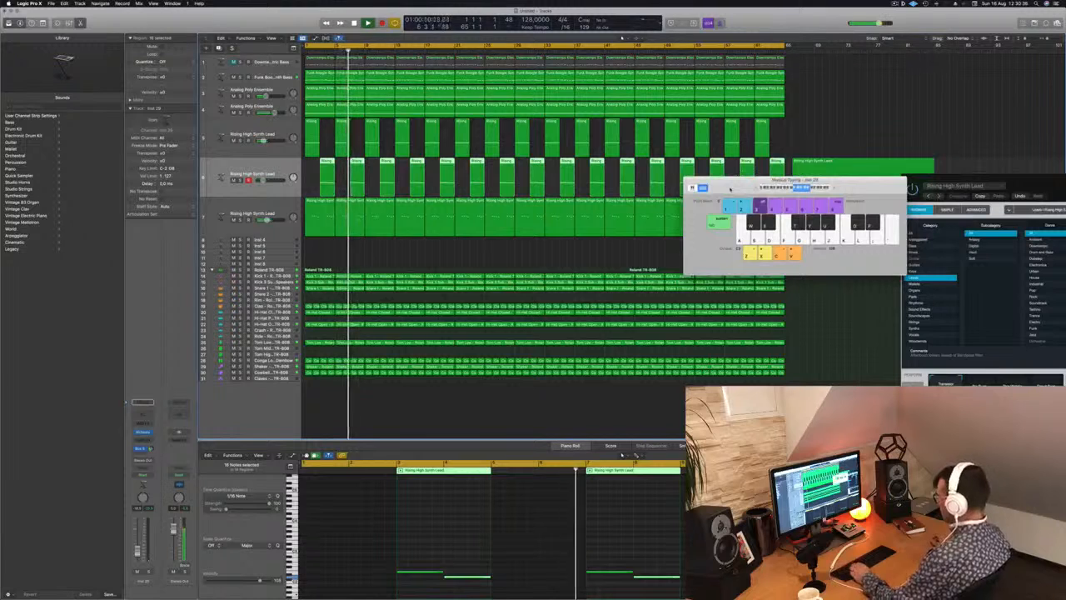
pyautogui.press('super+k')
pyautogui.press('Return')
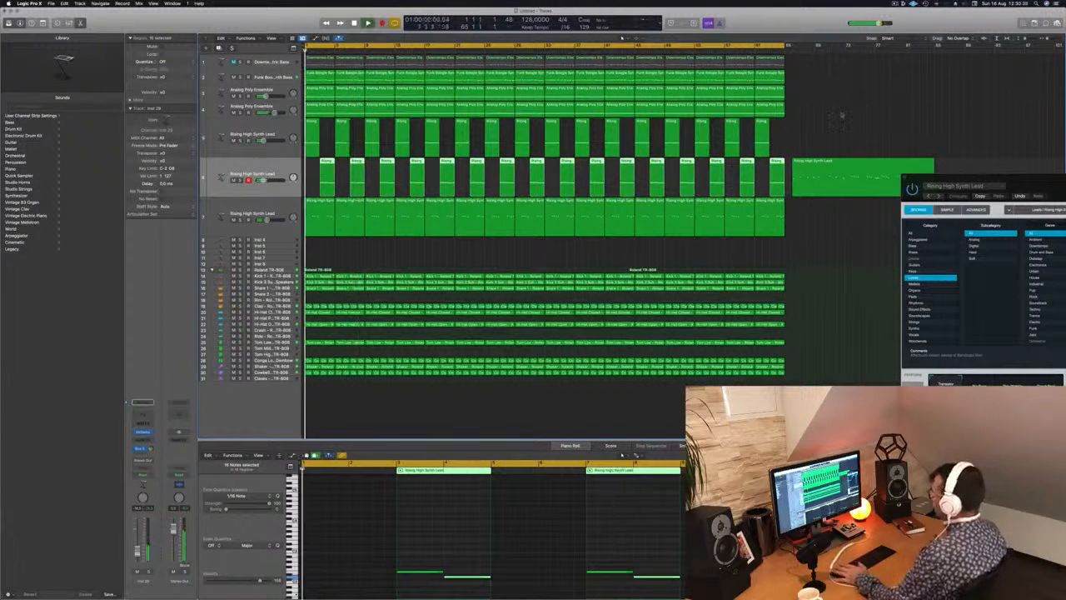
# Move the leftover recording on the second lead track farther past the arrangement's end, to about bar 77, and deselect it.
pyautogui.click(874, 135)
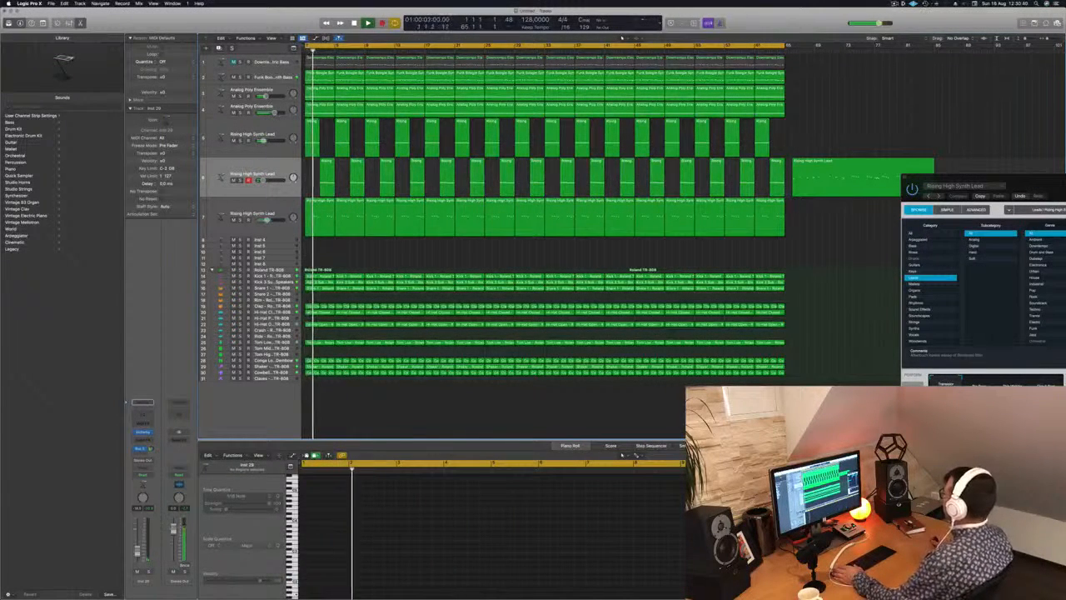
pyautogui.click(895, 4)
pyautogui.click(824, 17)
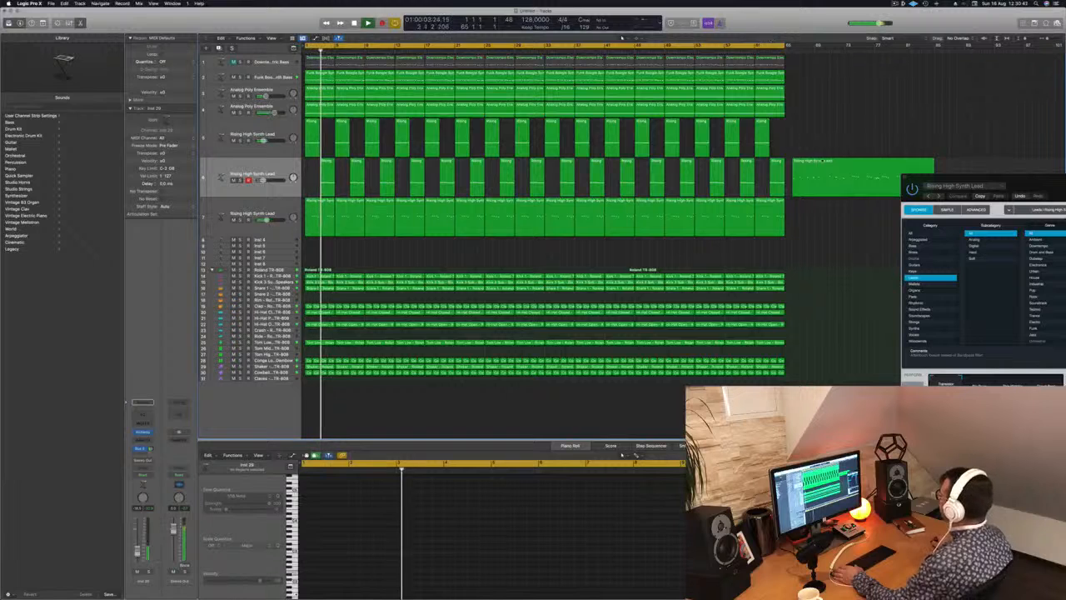
pyautogui.moveTo(822, 161); pyautogui.dragTo(909, 160)
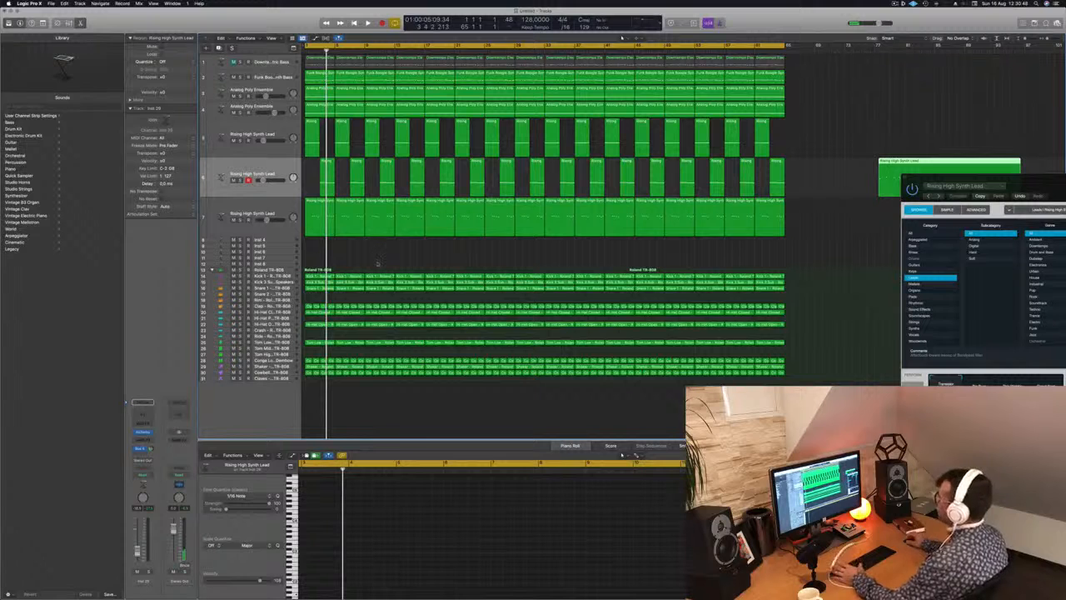
pyautogui.click(381, 258)
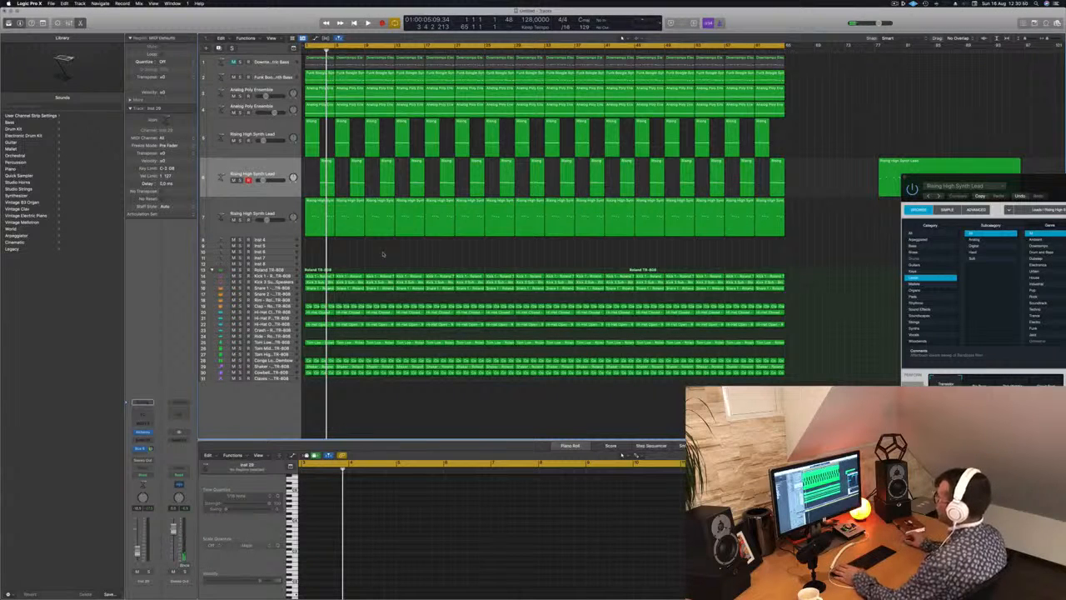
# Play the arrangement from the beginning, show the Mixer and return to the start.
pyautogui.press('Return')
pyautogui.press('space')
pyautogui.press('x')
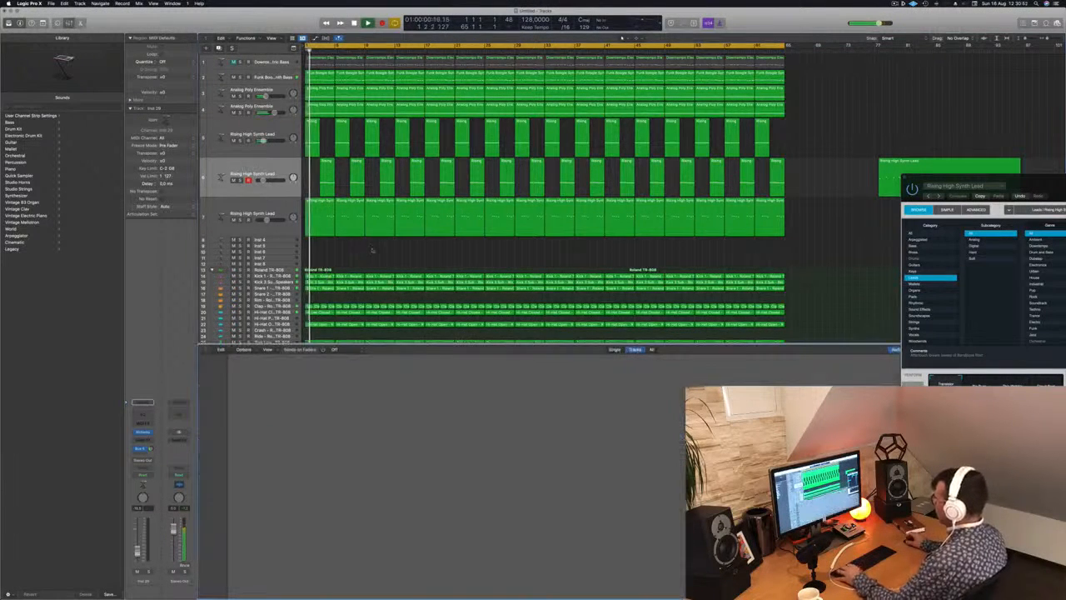
pyautogui.press('Return')
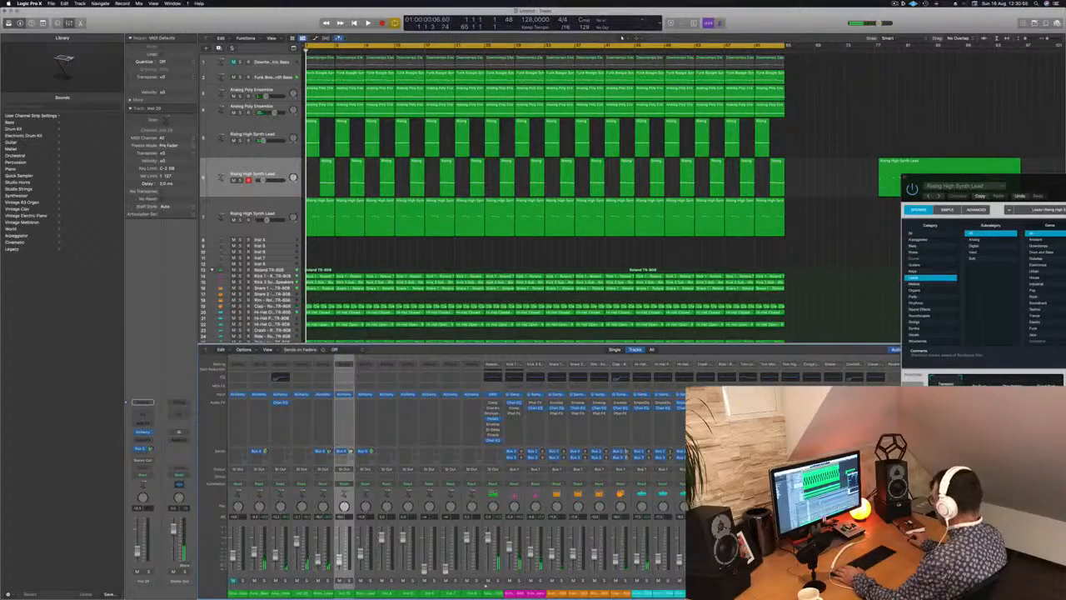
# Pull the volume faders of all TR-808 kit pieces, the Funk Boogie bass, both pads and the three leads down to minimum.
pyautogui.moveTo(874, 593); pyautogui.dragTo(486, 584)
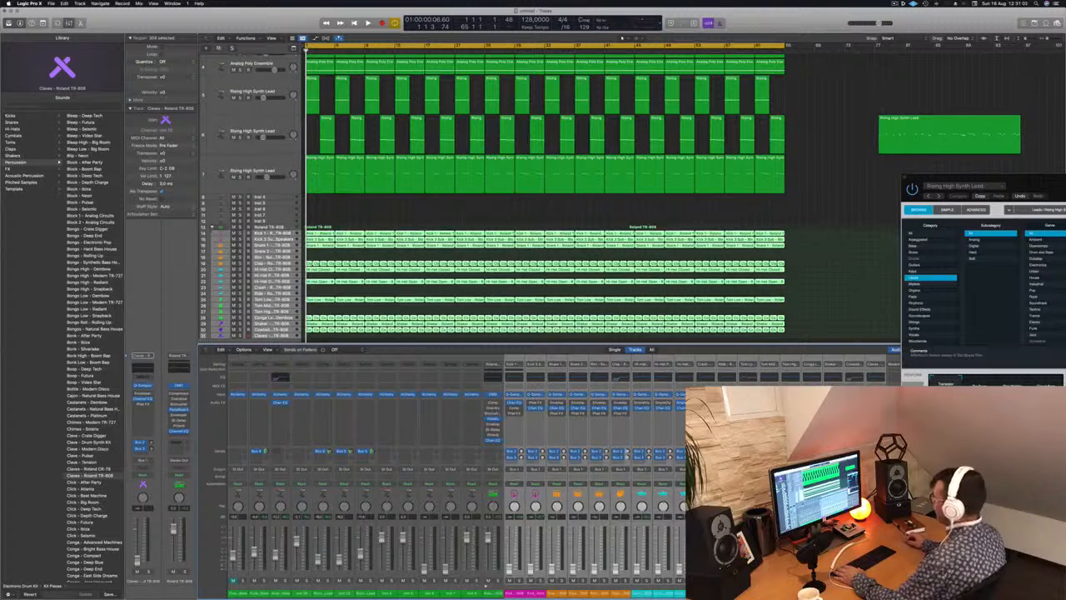
pyautogui.moveTo(256, 594); pyautogui.dragTo(359, 597)
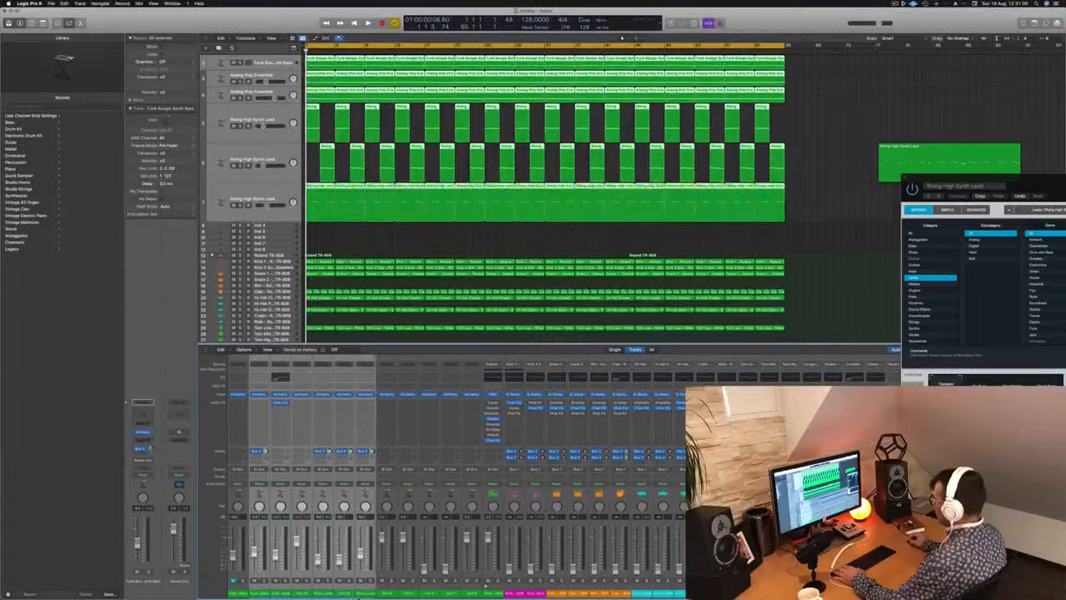
pyautogui.moveTo(360, 553); pyautogui.dragTo(363, 581)
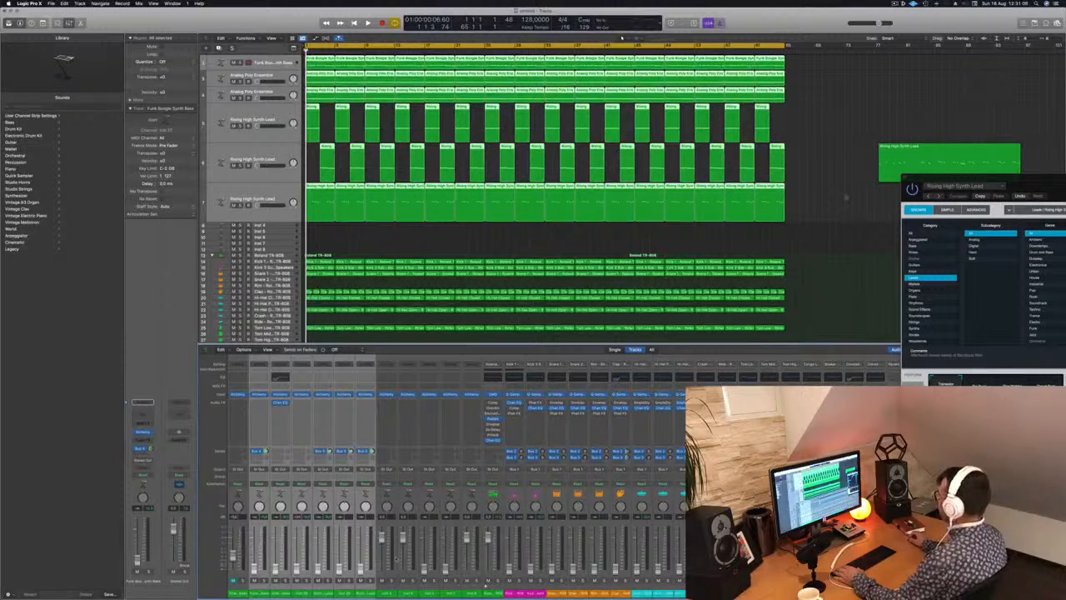
# Select the Kick 1 track, play from the beginning and raise the Kick 1 and Kick 3 Sub faders.
pyautogui.click(798, 235)
pyautogui.click(276, 261)
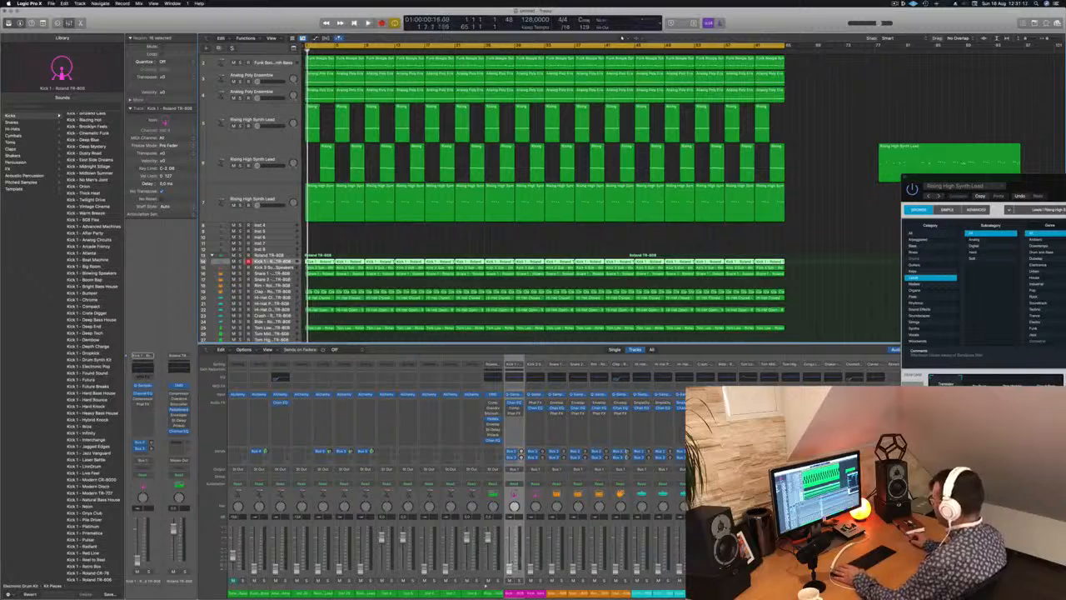
pyautogui.press('space')
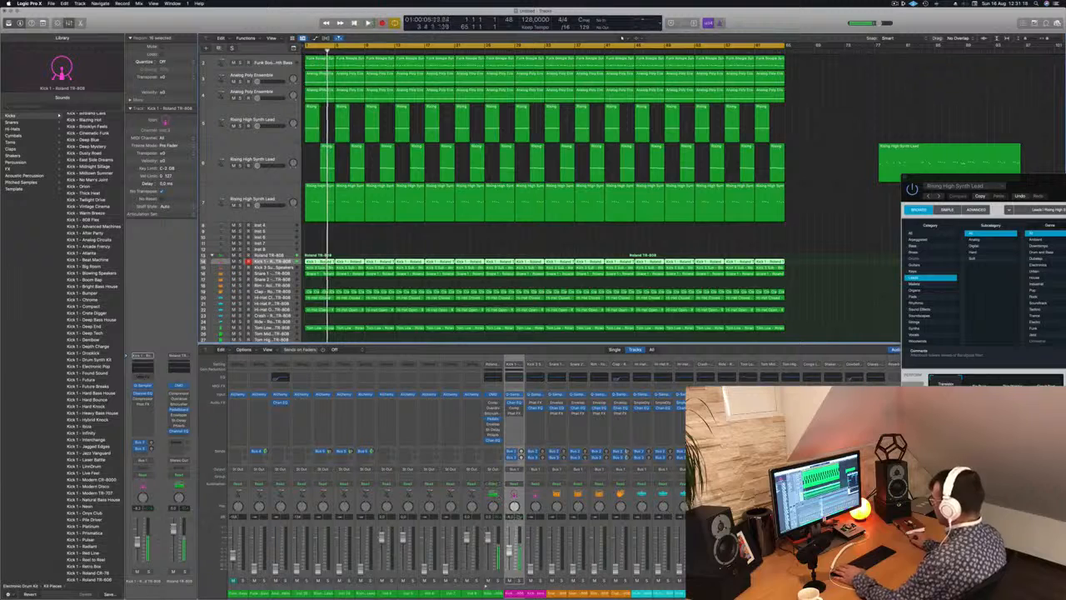
pyautogui.press('Return')
pyautogui.press('space')
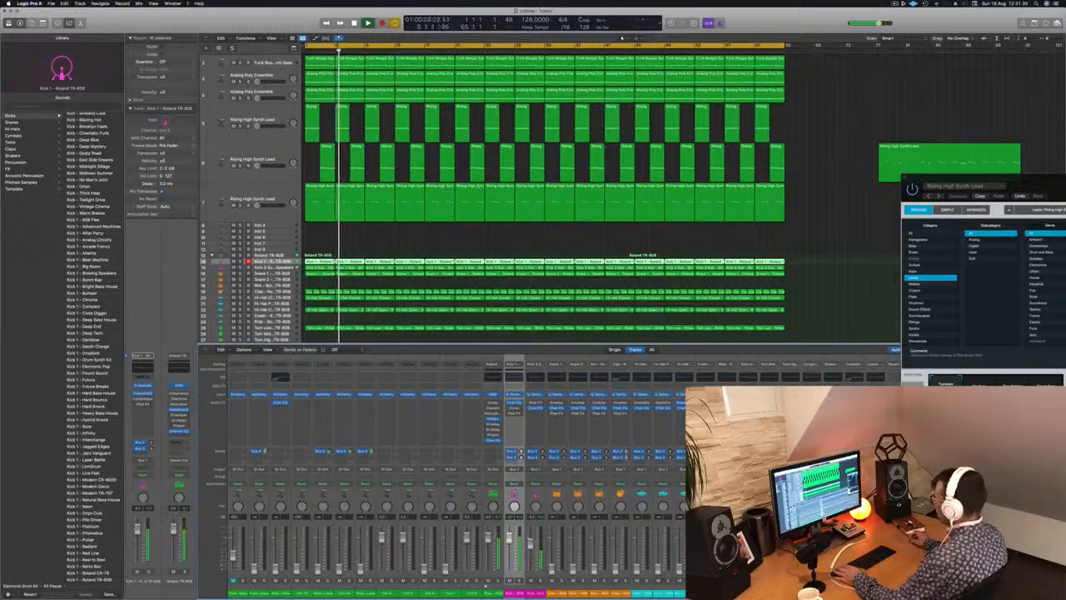
# Open the Kick 3 Sub channel's EQ, move its window aside and select the Kick 3 Sub track.
pyautogui.click(537, 377)
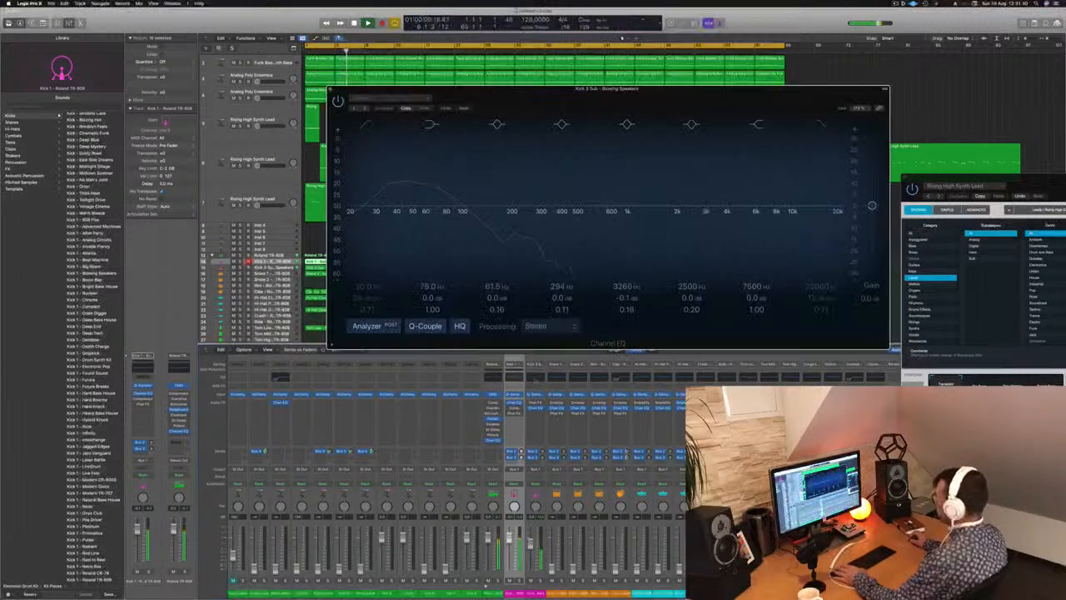
pyautogui.moveTo(533, 92); pyautogui.dragTo(751, 92)
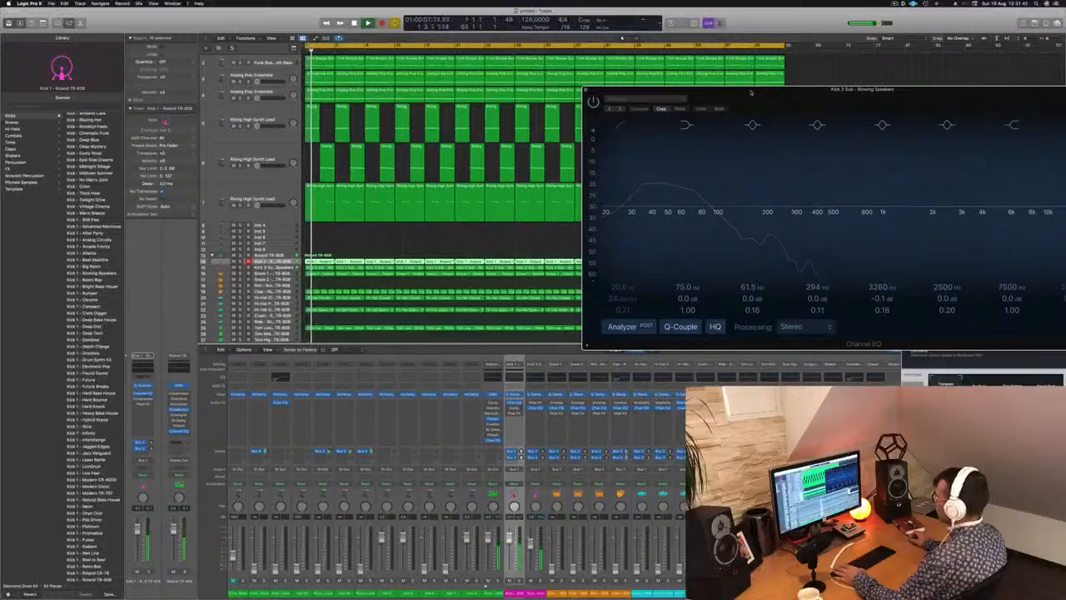
pyautogui.scroll(2, 333, 209)
pyautogui.scroll(-3, 304, 104)
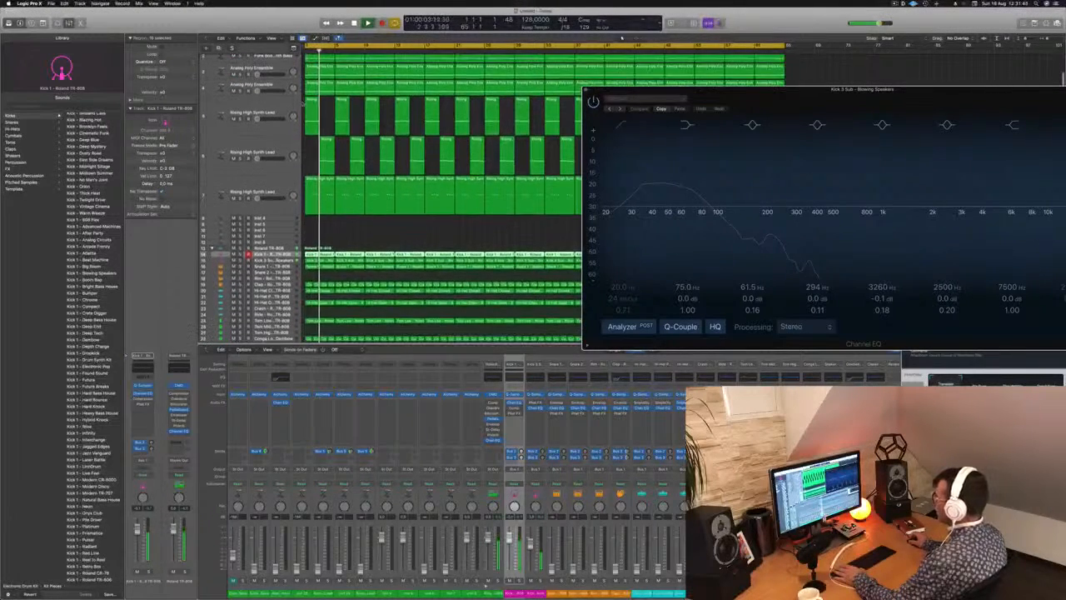
pyautogui.click(285, 261)
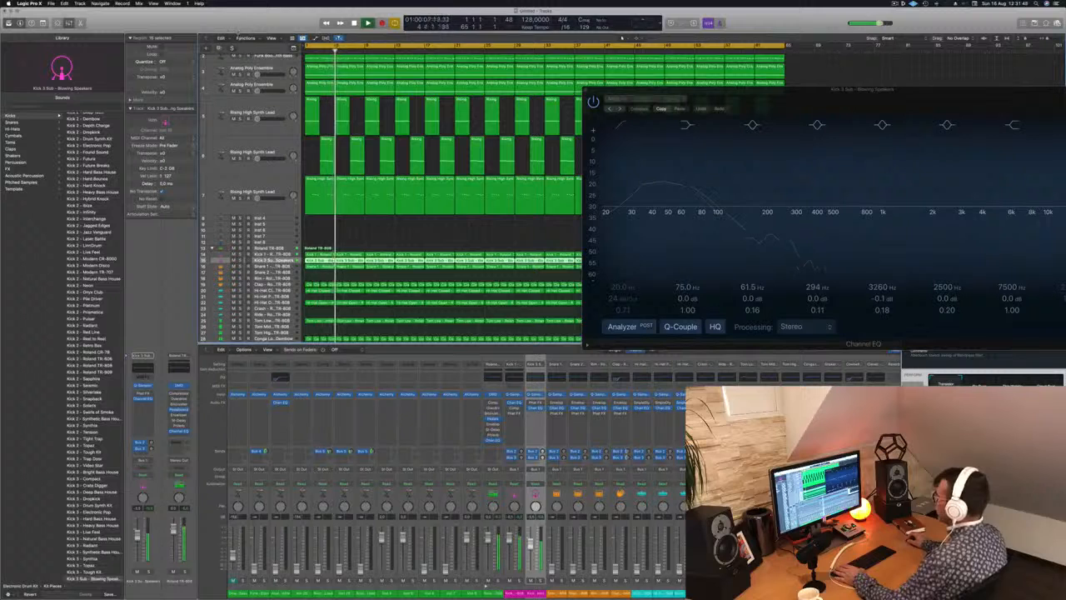
# Show the toolbar, enlarge the selected track with Track Zoom, stop playback and move the EQ window clear of the arrangement's regions.
pyautogui.click(42, 23)
pyautogui.click(123, 40)
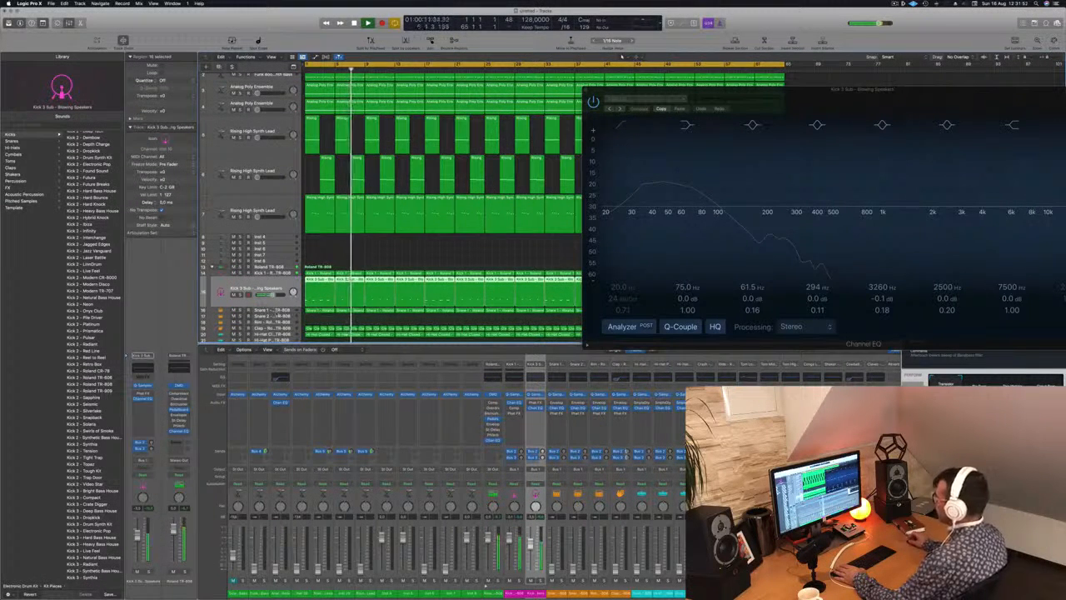
pyautogui.press('space')
pyautogui.scroll(-2, 395, 255)
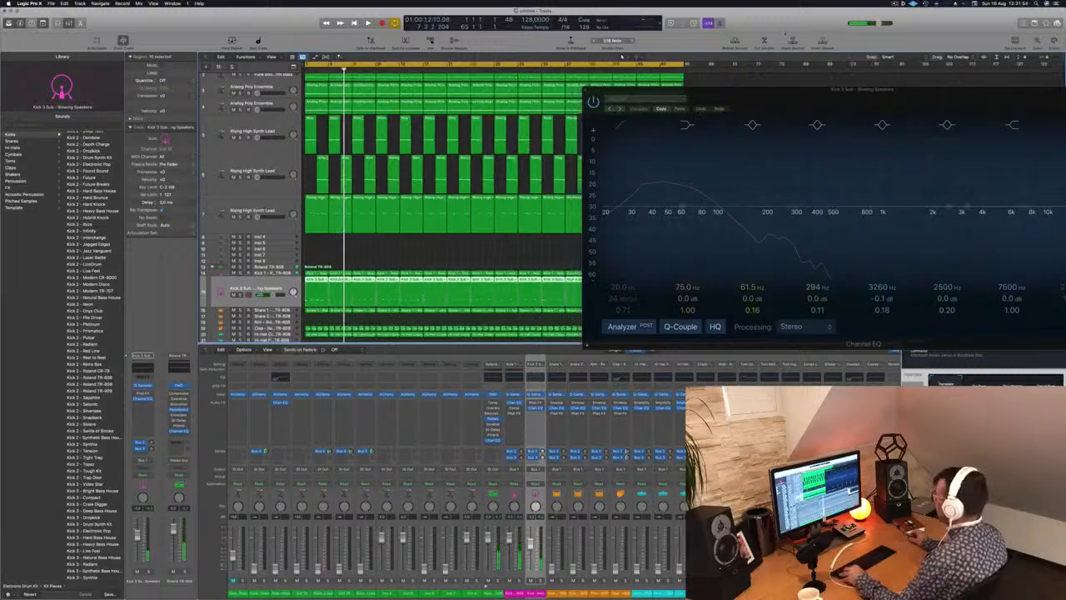
pyautogui.moveTo(797, 89); pyautogui.dragTo(1036, 98)
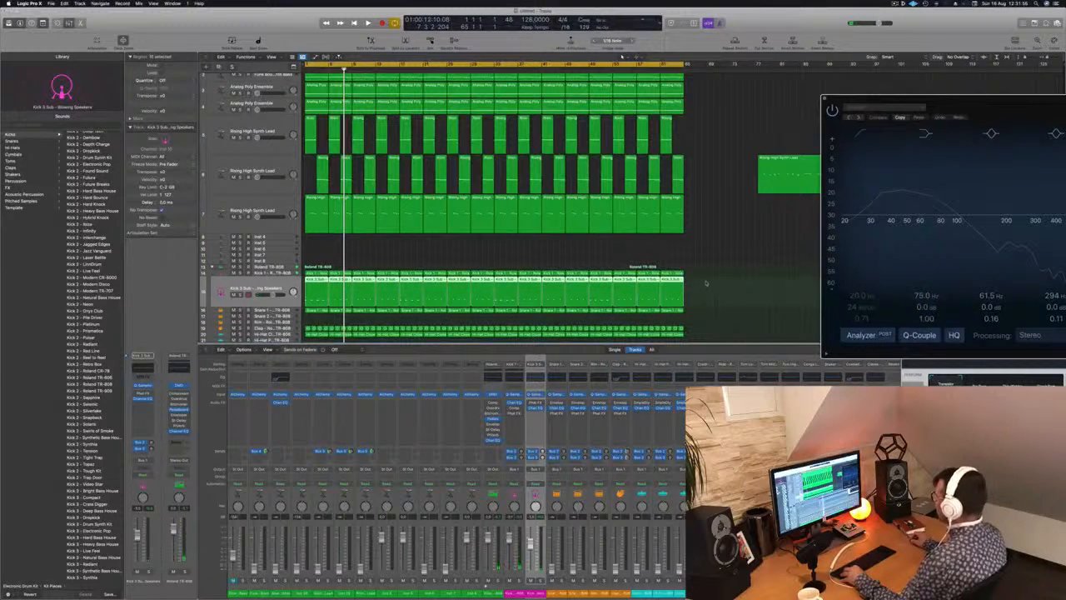
# Clear the later Kick 3 Sub regions, refill the track to the arrangement's end with copied regions and play it.
pyautogui.moveTo(703, 282); pyautogui.dragTo(364, 285)
pyautogui.press('Delete')
pyautogui.moveTo(437, 294); pyautogui.dragTo(597, 288)
pyautogui.press('space')
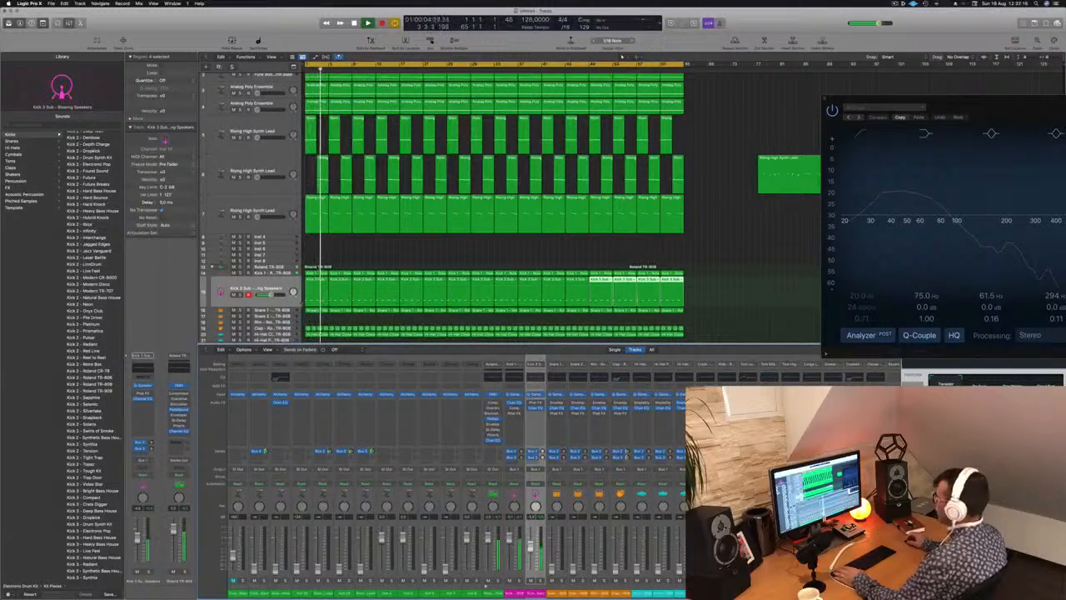
# Select the Snare 1 track, play from the beginning and raise its volume fader.
pyautogui.click(271, 311)
pyautogui.press('space')
pyautogui.press('space')
pyautogui.press('space')
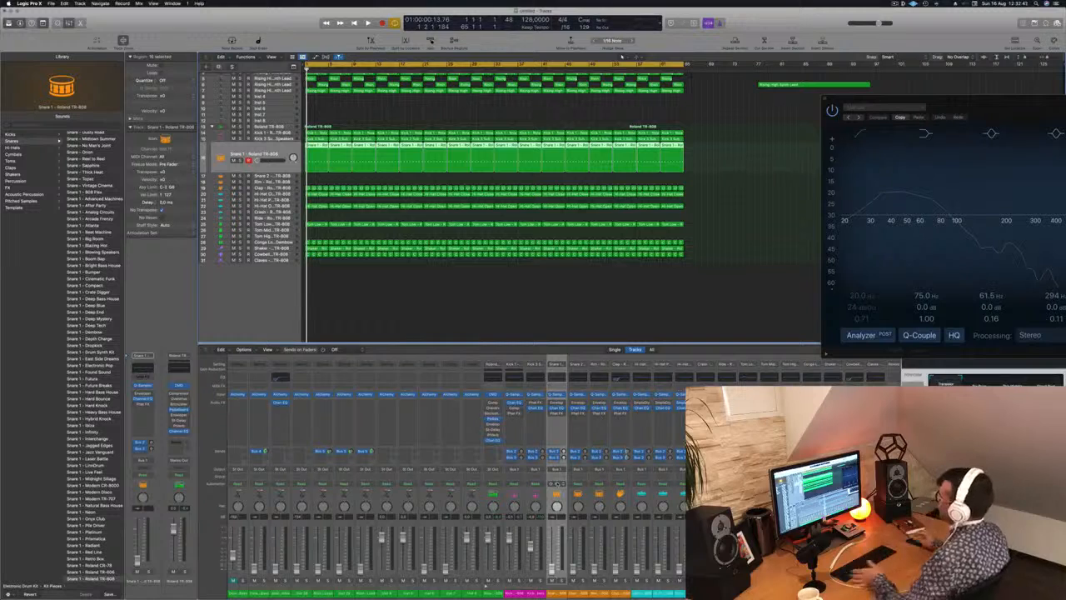
pyautogui.press('space')
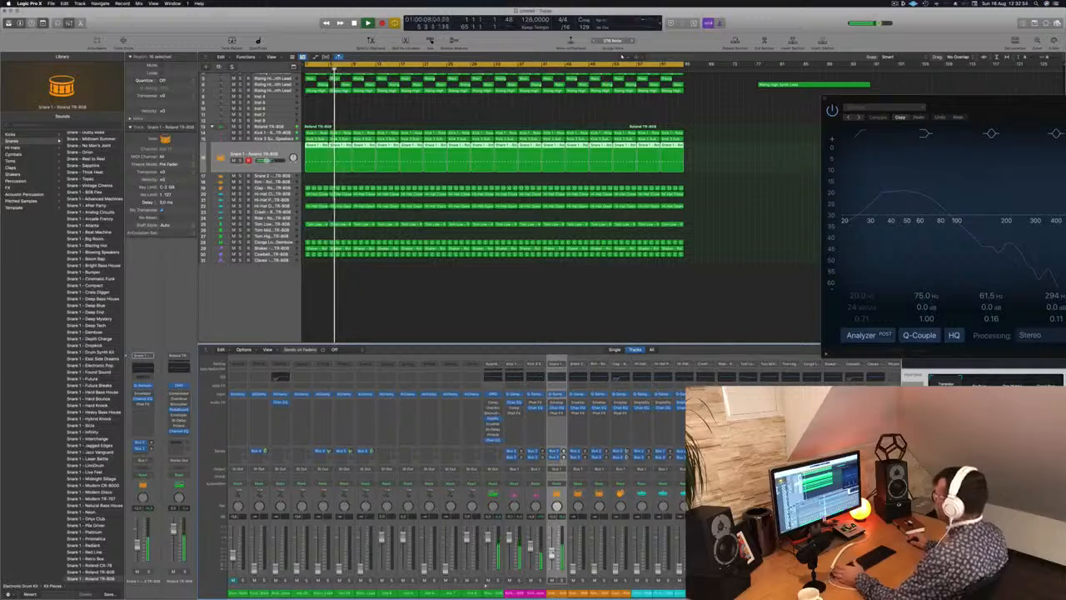
# Add a Channel EQ to the Funk Boogie Synth Bass and boost its low shelf by 5.1 dB at 85.5 Hz.
pyautogui.scroll(3, 320, 124)
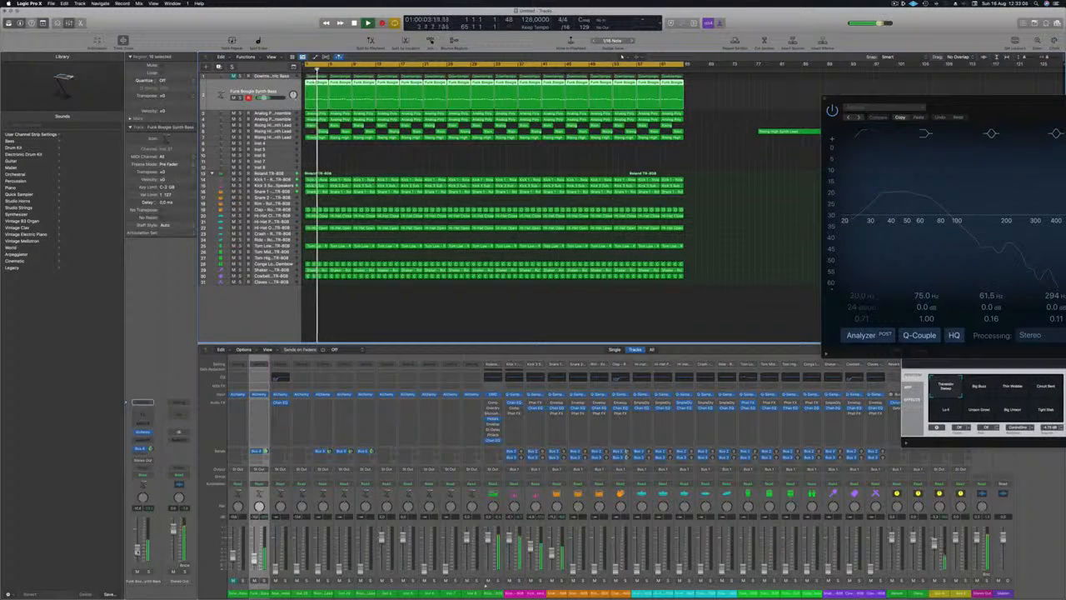
pyautogui.click(144, 417)
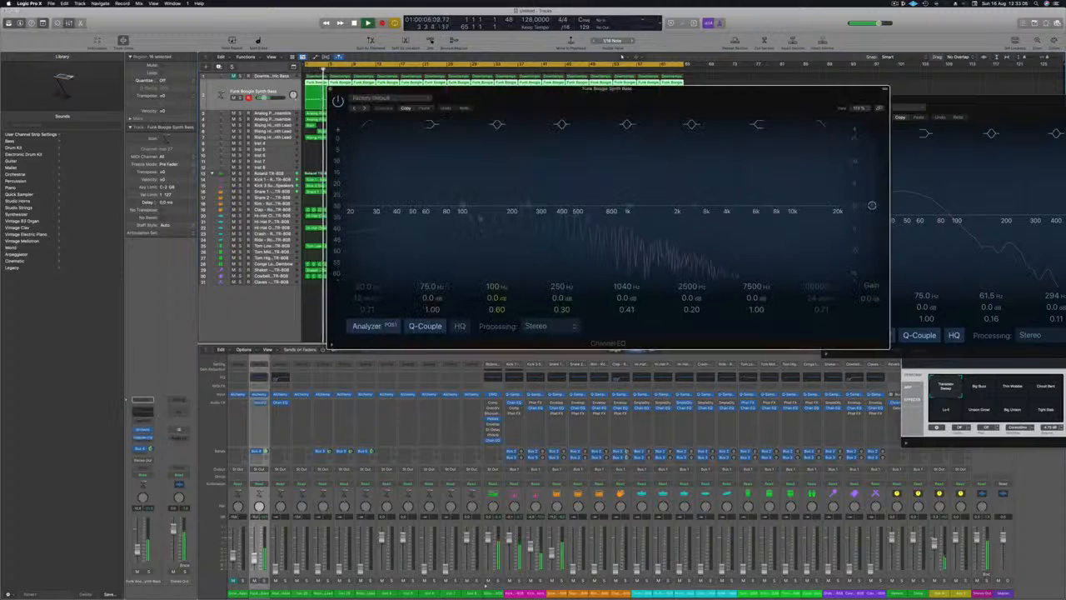
pyautogui.moveTo(435, 299)
pyautogui.mouseDown()
pyautogui.moveTo(431, 281)
pyautogui.moveTo(431, 293)
pyautogui.mouseUp()
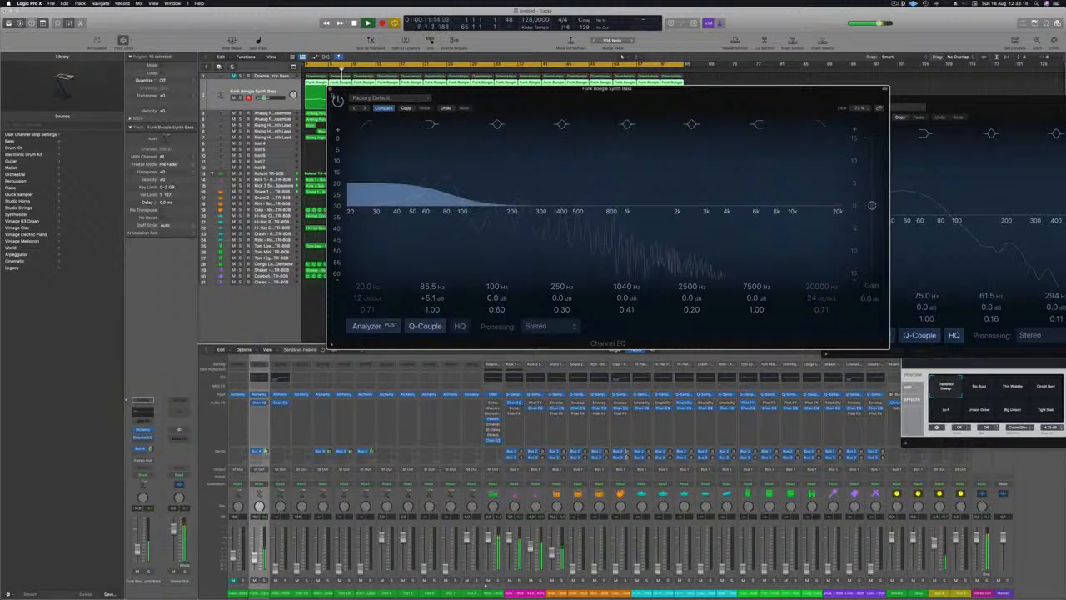
pyautogui.press('super+w')
pyautogui.press('Return')
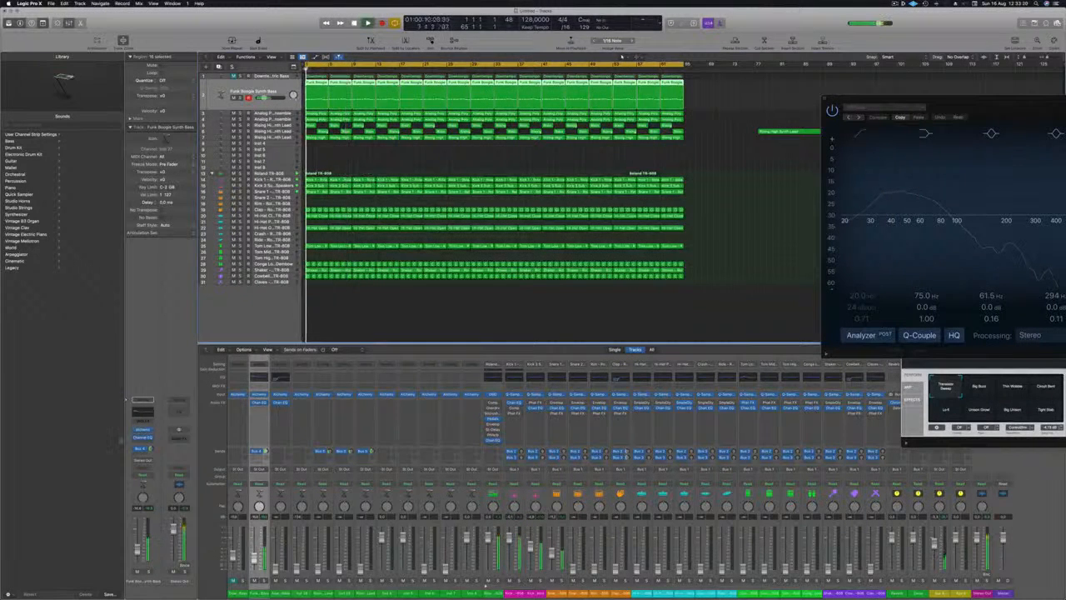
# Insert a Compressor on the Funk Boogie Synth Bass, adjust it during playback, close it and return to the beginning.
pyautogui.click(144, 441)
pyautogui.moveTo(150, 479)
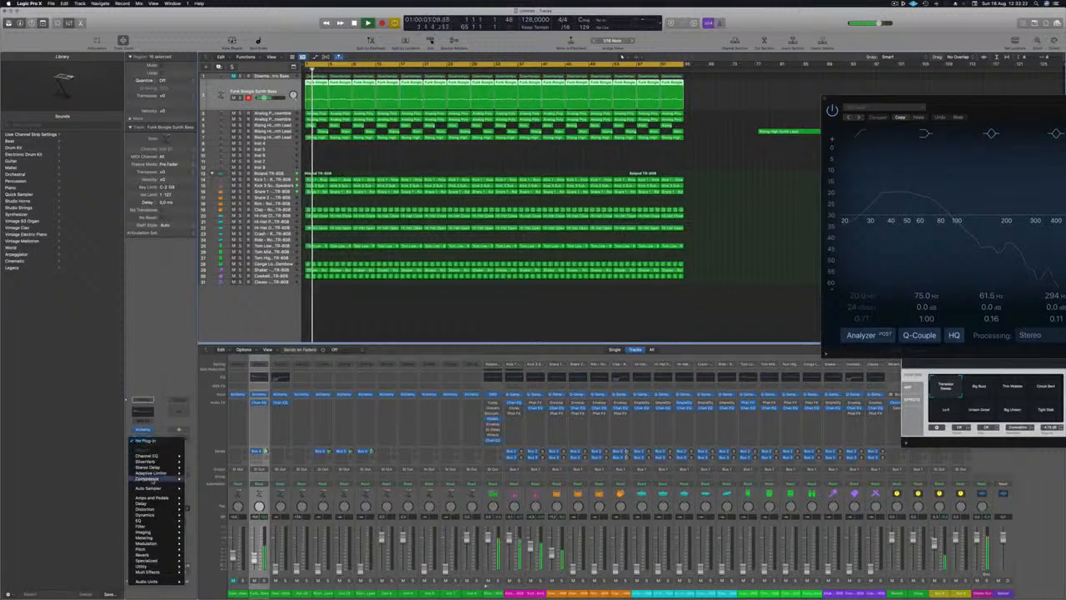
pyautogui.click(200, 479)
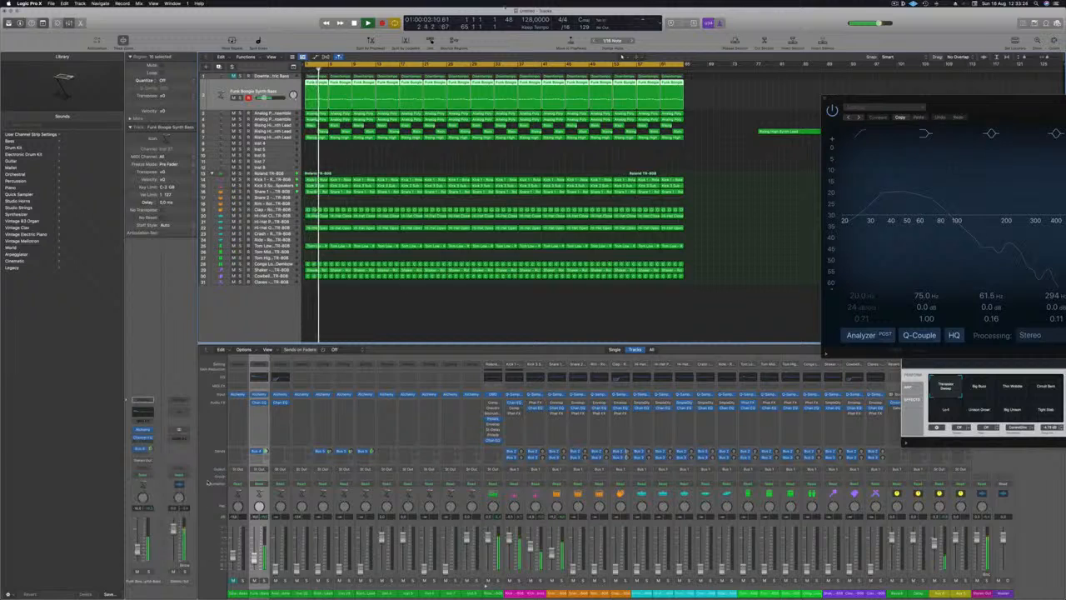
pyautogui.moveTo(462, 214); pyautogui.dragTo(439, 222)
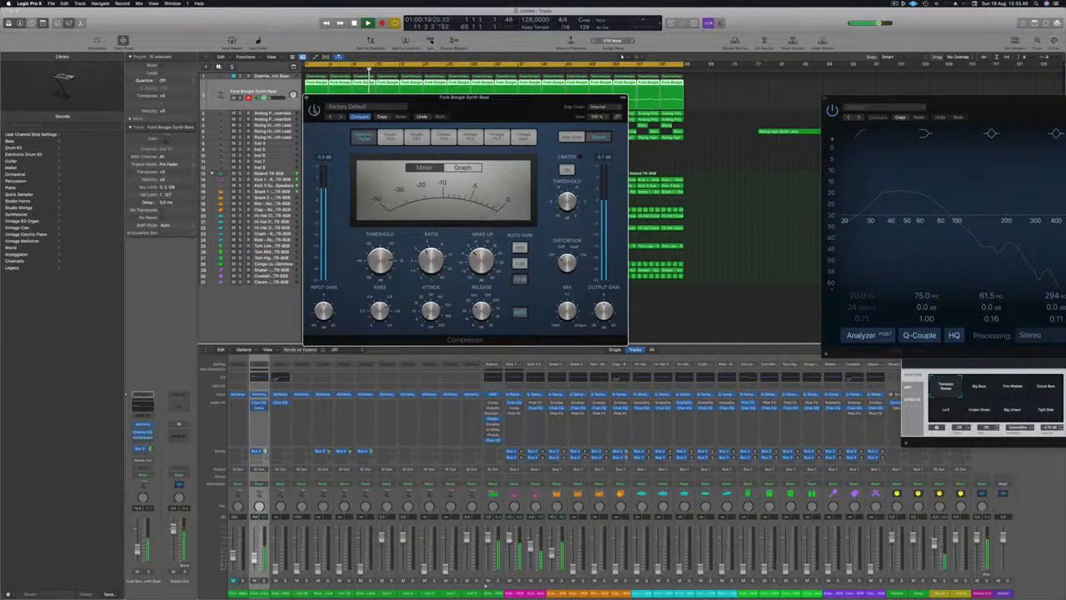
pyautogui.press('super+w')
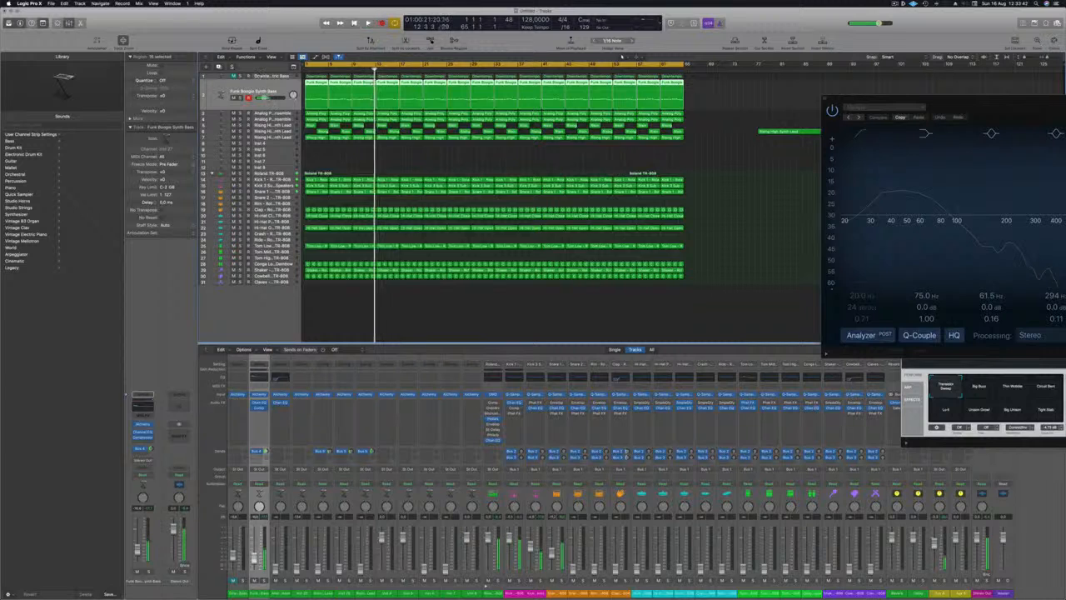
pyautogui.press('Return')
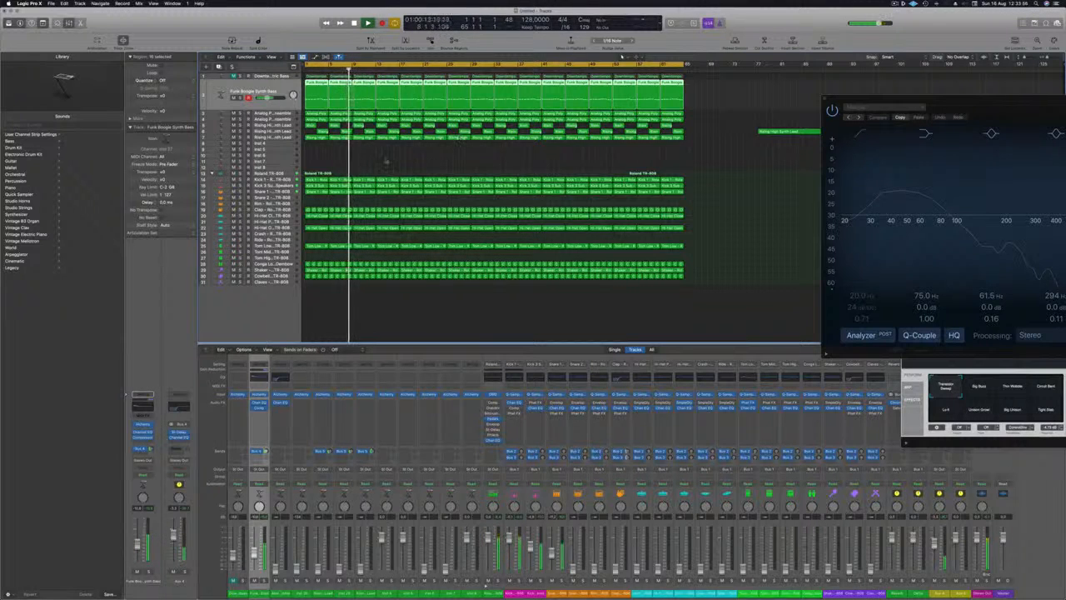
# Select the first Analog Poly Ensemble track, play it and move the track below the second pad track.
pyautogui.click(344, 157)
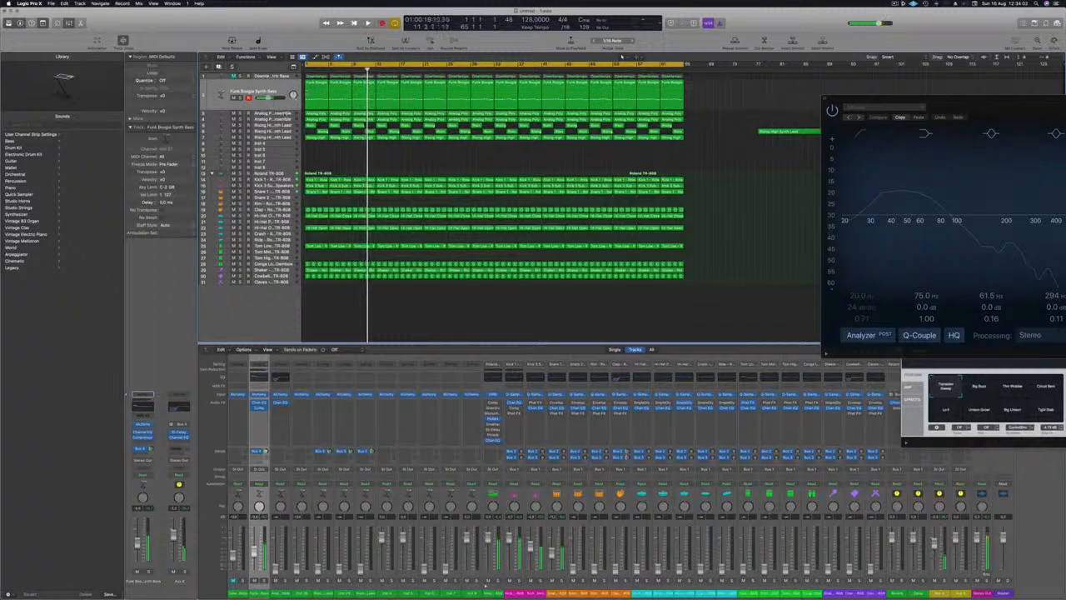
pyautogui.click(286, 114)
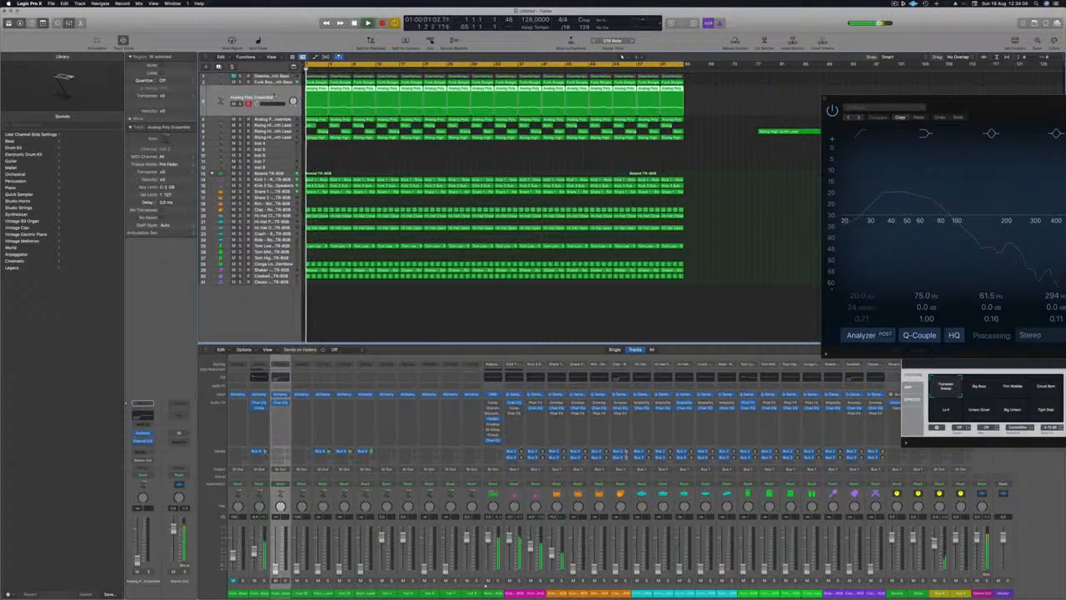
pyautogui.press('space')
pyautogui.moveTo(258, 103)
pyautogui.mouseDown()
pyautogui.moveTo(267, 104)
pyautogui.moveTo(257, 105)
pyautogui.moveTo(259, 122)
pyautogui.mouseUp()
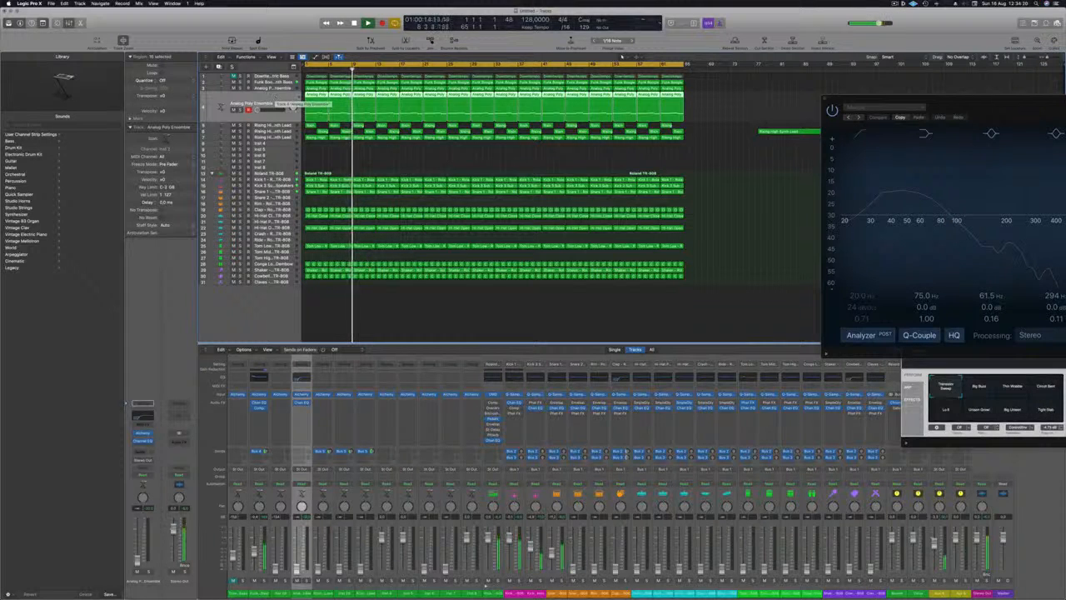
# Select the upper Analog Poly Ensemble track, play from the beginning and raise its volume fader.
pyautogui.click(275, 88)
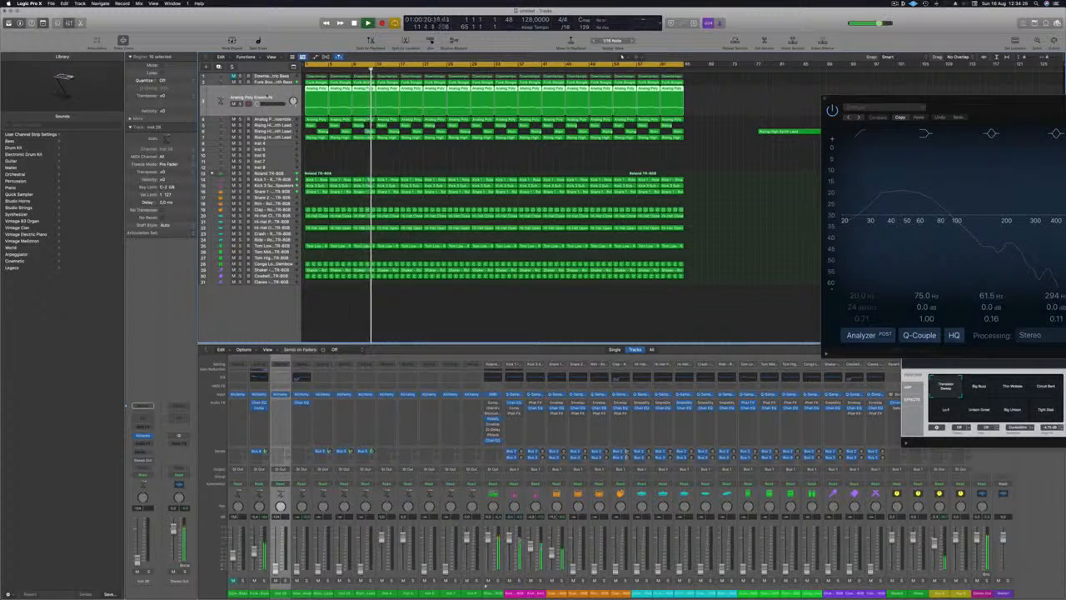
pyautogui.press('Return')
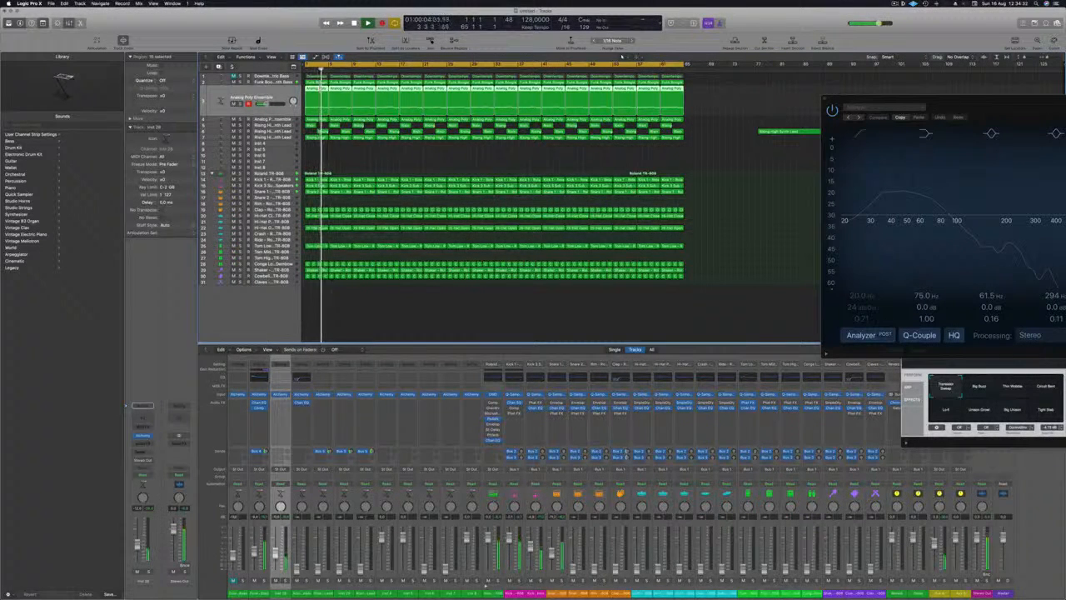
pyautogui.press('space')
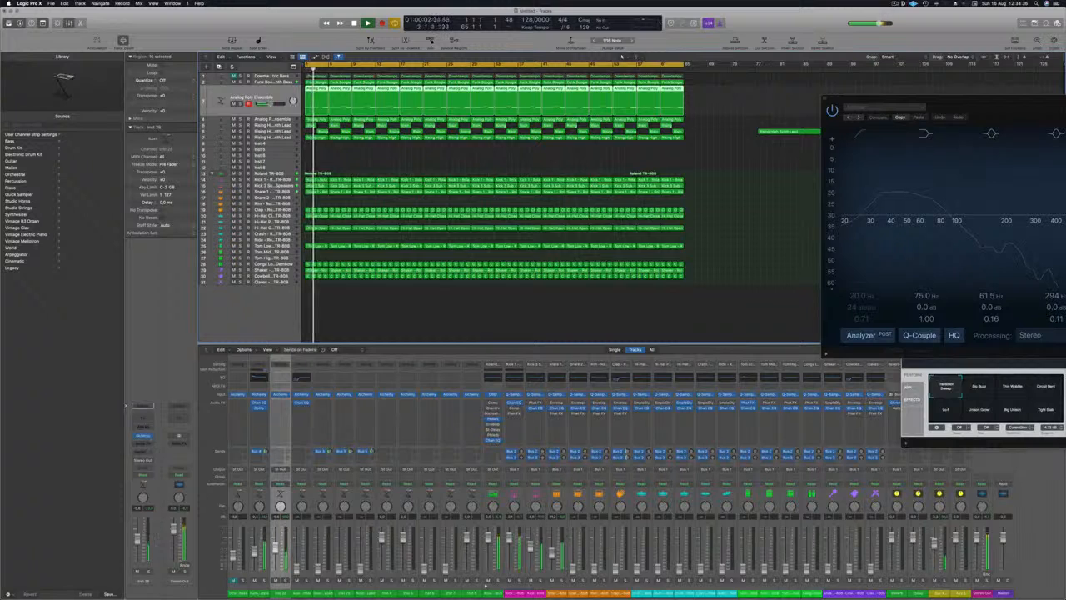
# Insert a stereo SubBass effect on the upper Analog Poly Ensemble track and load its Bass Booster preset.
pyautogui.click(148, 443)
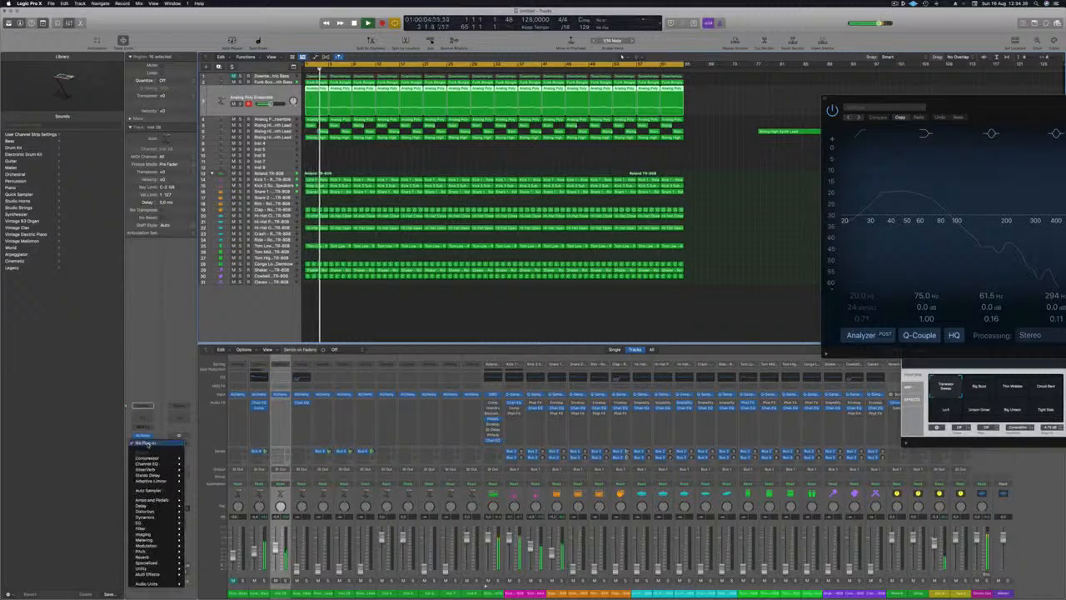
pyautogui.moveTo(160, 569)
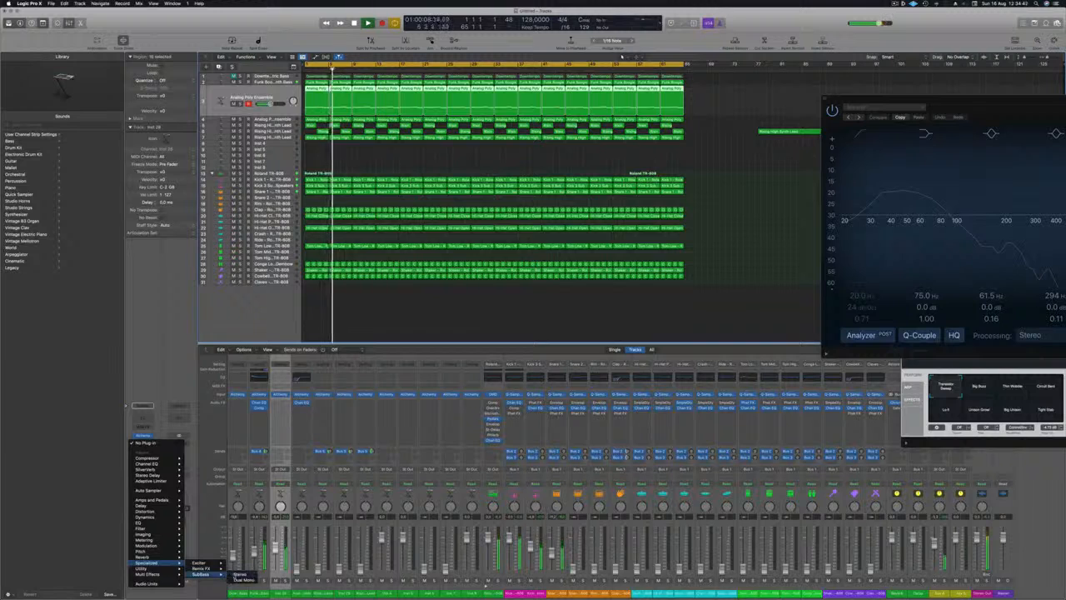
pyautogui.click(239, 574)
pyautogui.moveTo(379, 89); pyautogui.dragTo(473, 106)
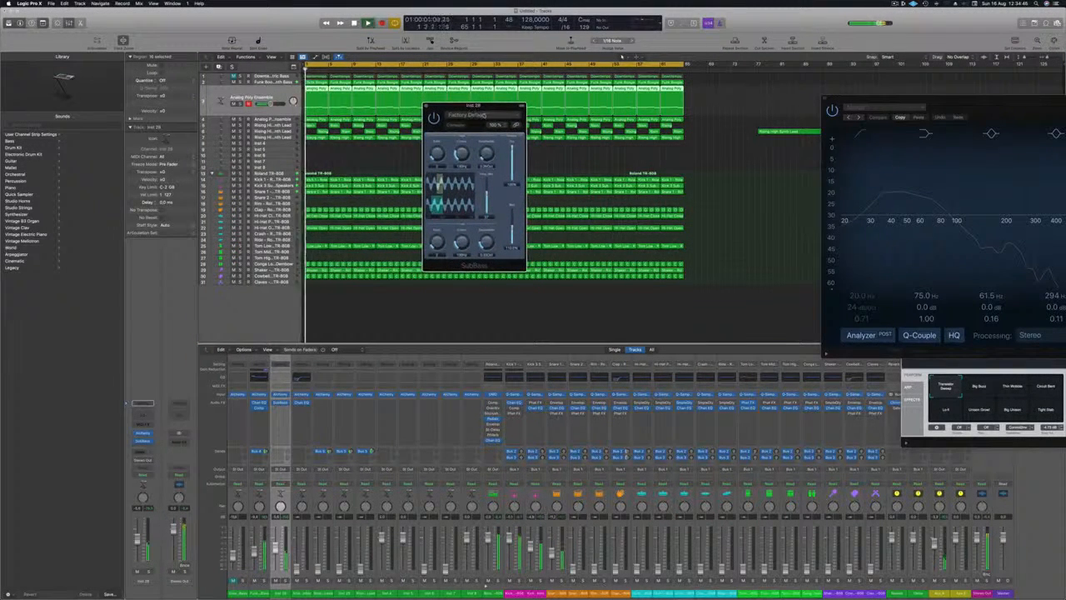
pyautogui.click(482, 114)
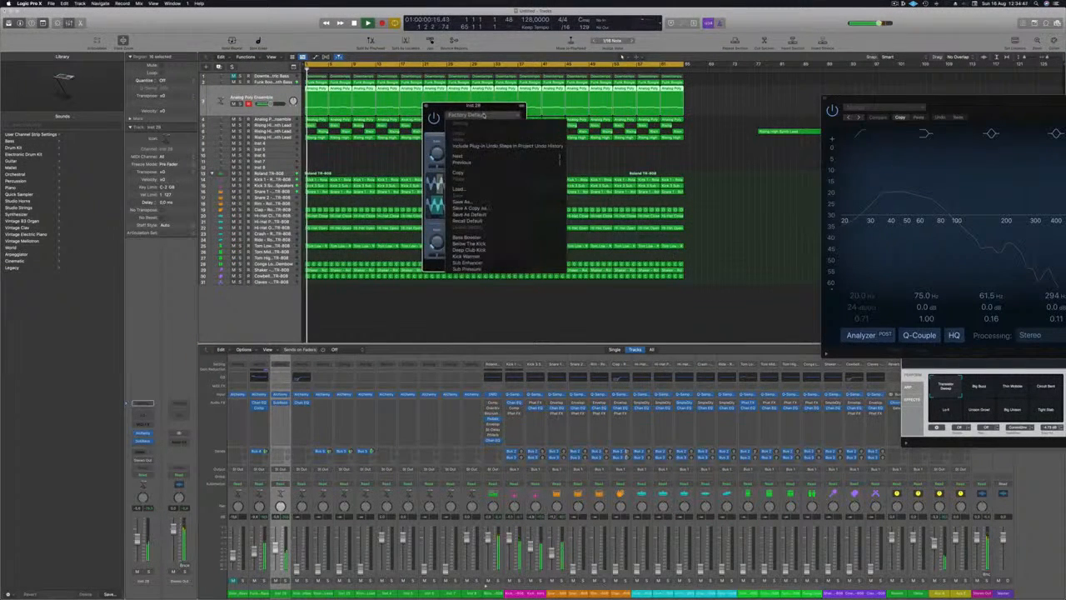
pyautogui.click(502, 238)
pyautogui.moveTo(498, 109); pyautogui.dragTo(512, 107)
# Solo the upper pad, compare SubBass on and bypassed while adjusting its wet level, and close the plug-in window.
pyautogui.click(241, 104)
pyautogui.press('space')
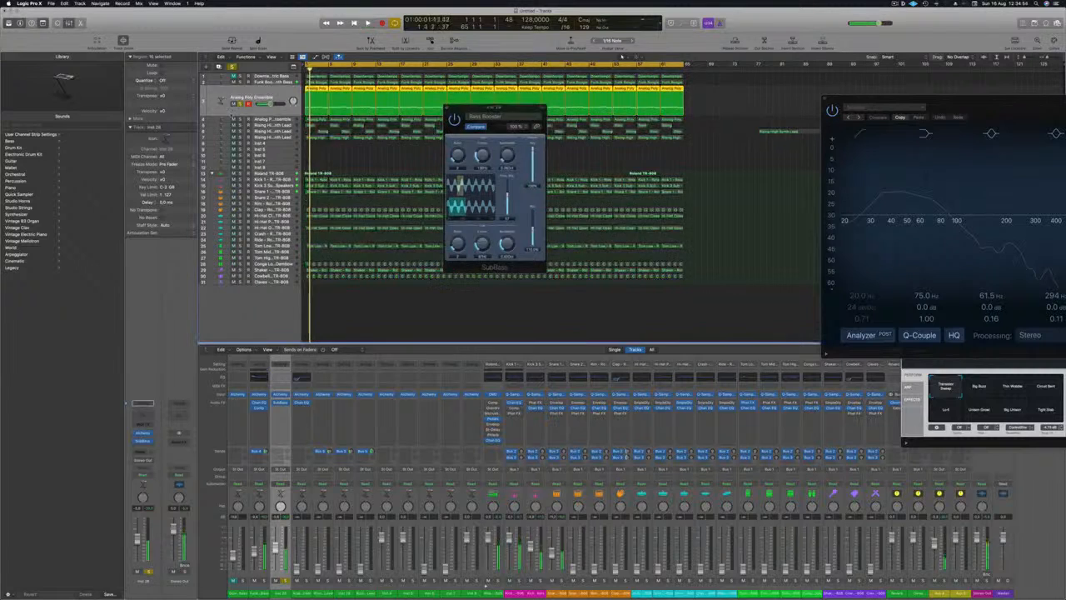
pyautogui.press('space')
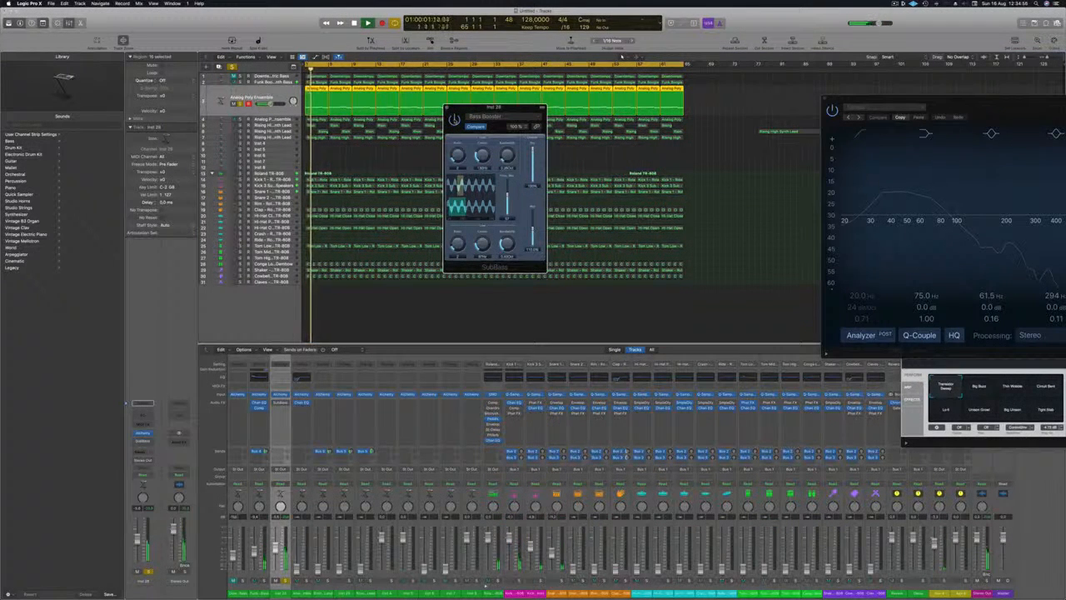
pyautogui.press('space')
pyautogui.press('space')
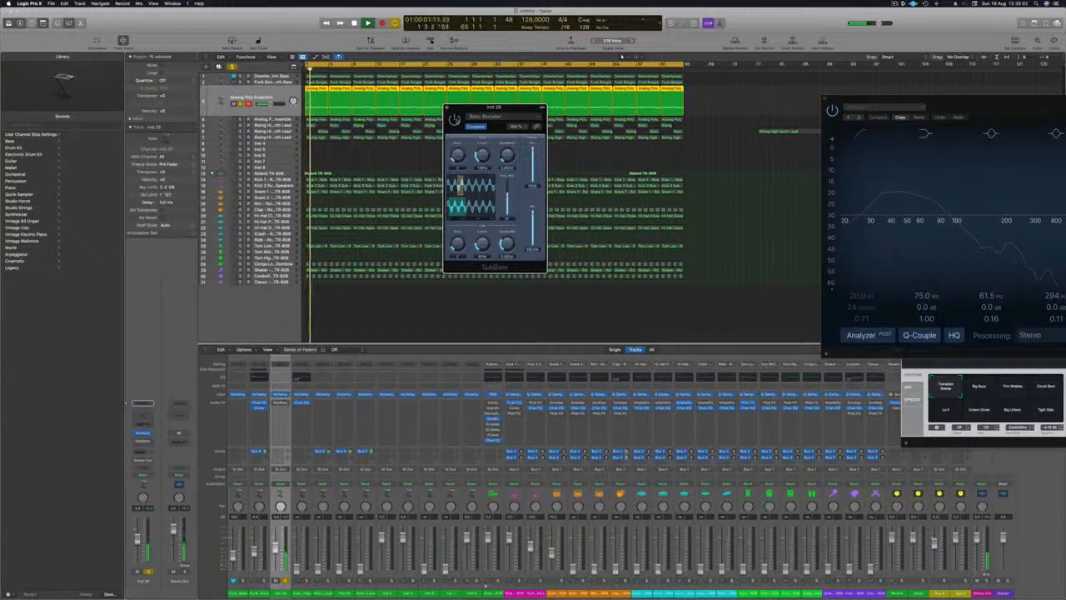
pyautogui.press('space')
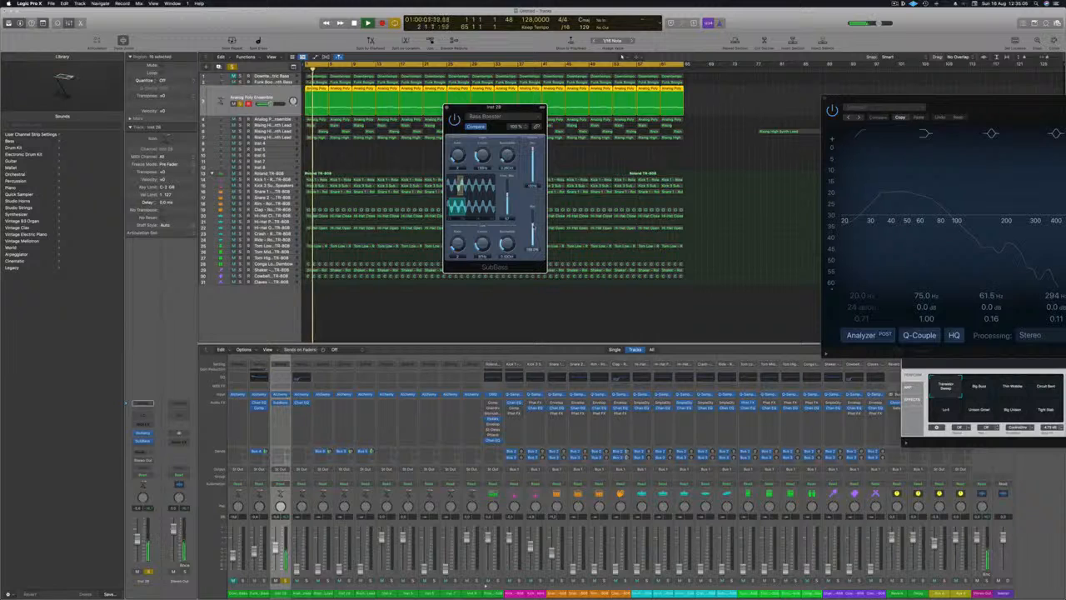
pyautogui.press('space')
pyautogui.press('space')
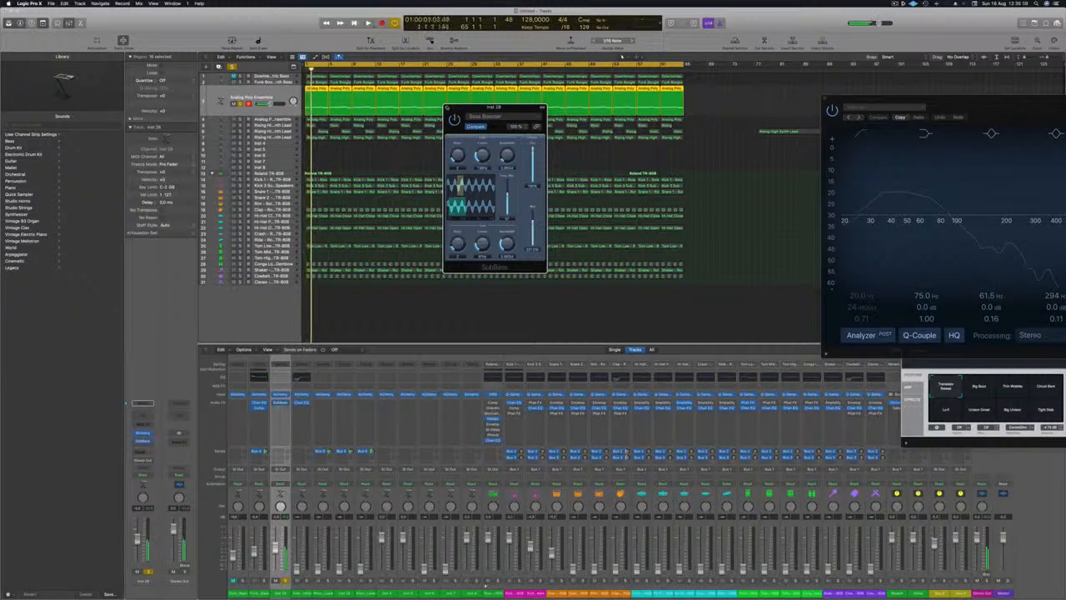
pyautogui.click(450, 108)
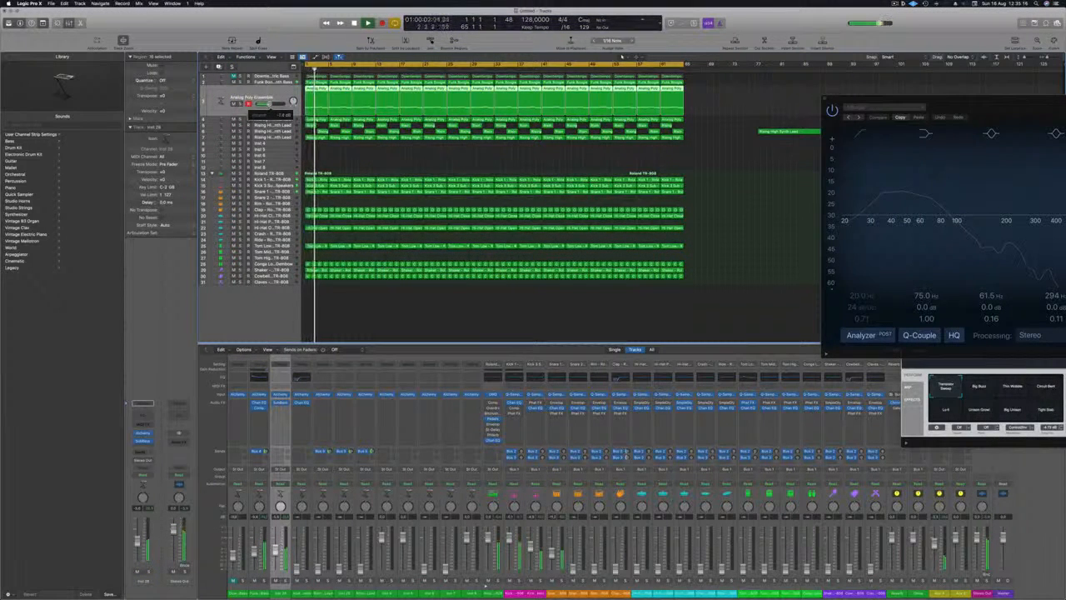
# Fine-tune the upper pad's volume, select the lower Analog Poly Ensemble track and raise its volume fader during playback.
pyautogui.moveTo(269, 104); pyautogui.dragTo(267, 105)
pyautogui.click(269, 120)
pyautogui.press('space')
pyautogui.press('space')
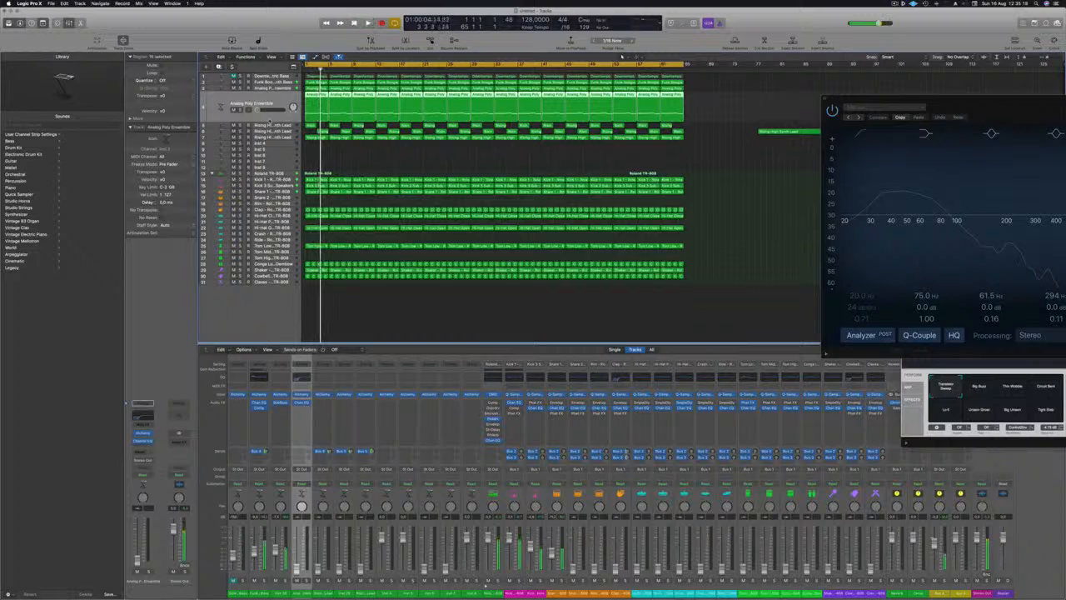
pyautogui.moveTo(257, 110); pyautogui.dragTo(259, 110)
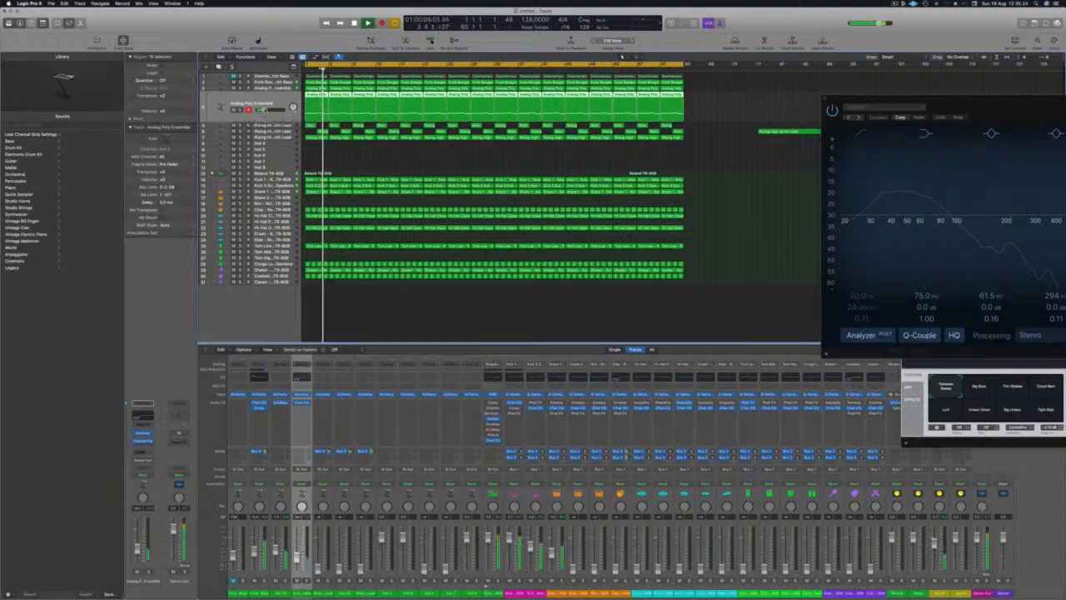
pyautogui.moveTo(264, 110); pyautogui.dragTo(263, 110)
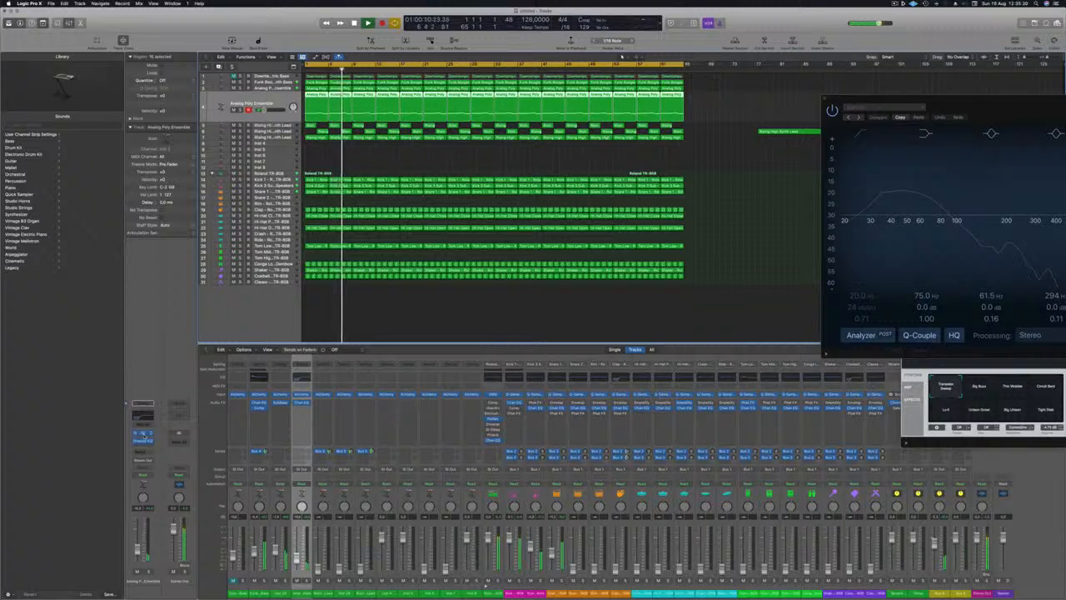
# Open the lower pad's Alchemy instrument, replay from the beginning and add a bus send to the track's channel.
pyautogui.click(143, 434)
pyautogui.press('Return')
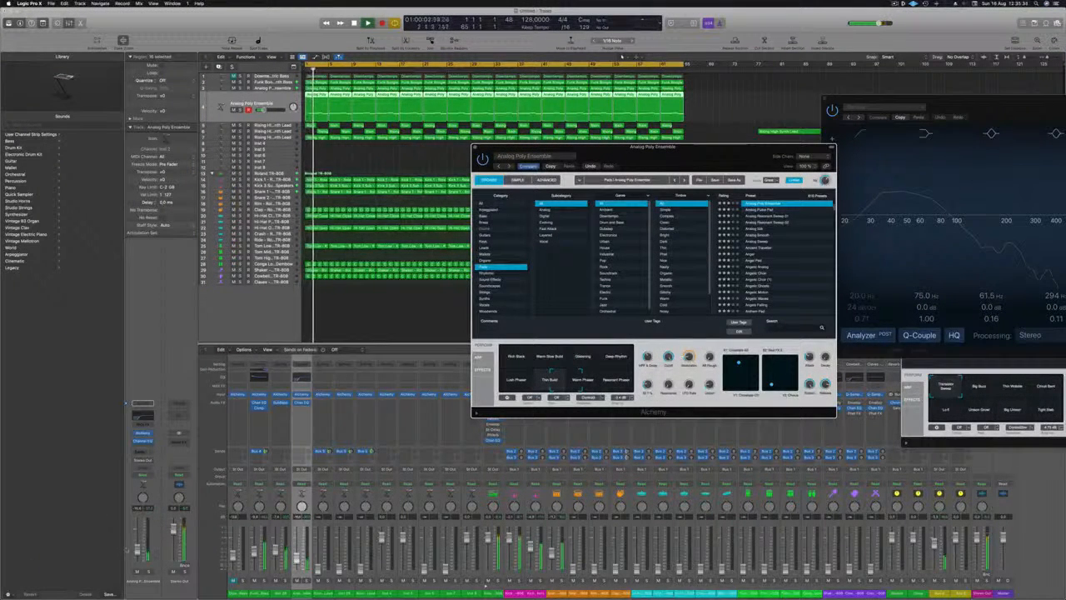
pyautogui.press('super+w')
pyautogui.moveTo(649, 389); pyautogui.dragTo(646, 426)
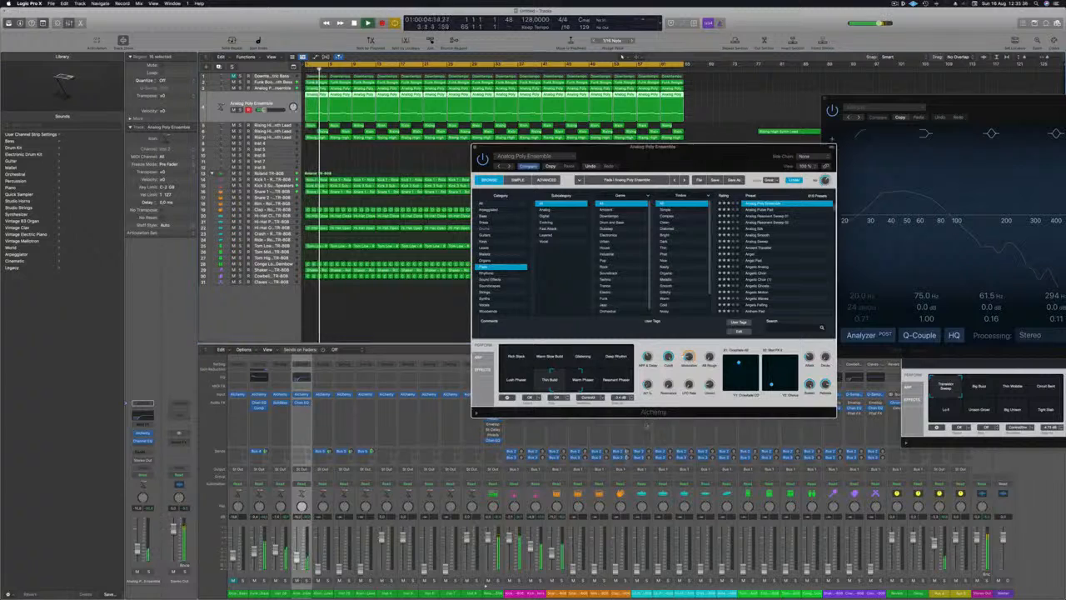
pyautogui.click(142, 451)
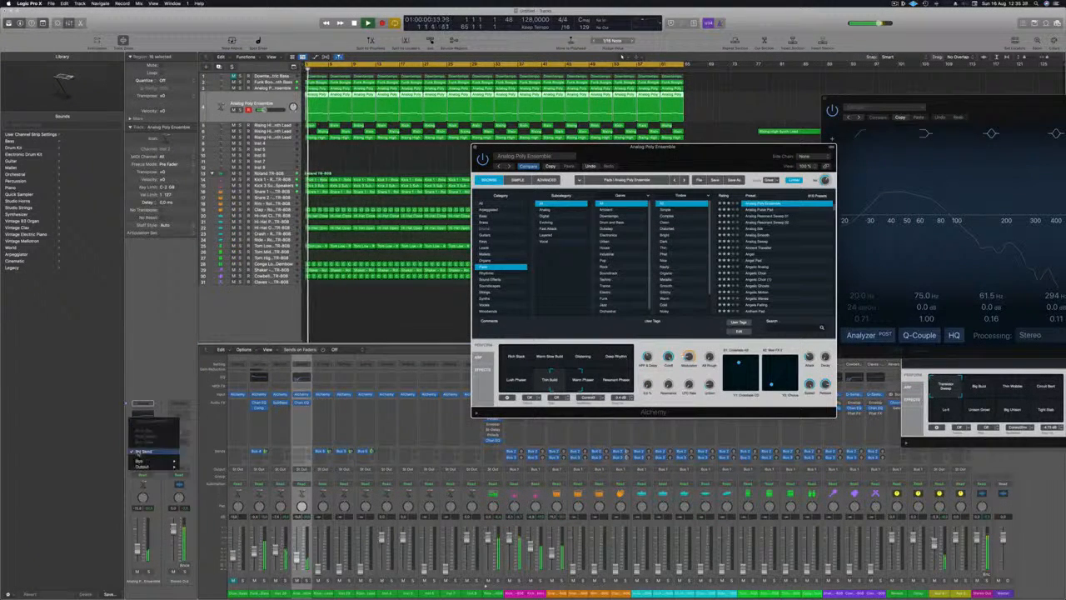
pyautogui.moveTo(143, 460)
pyautogui.click(214, 396)
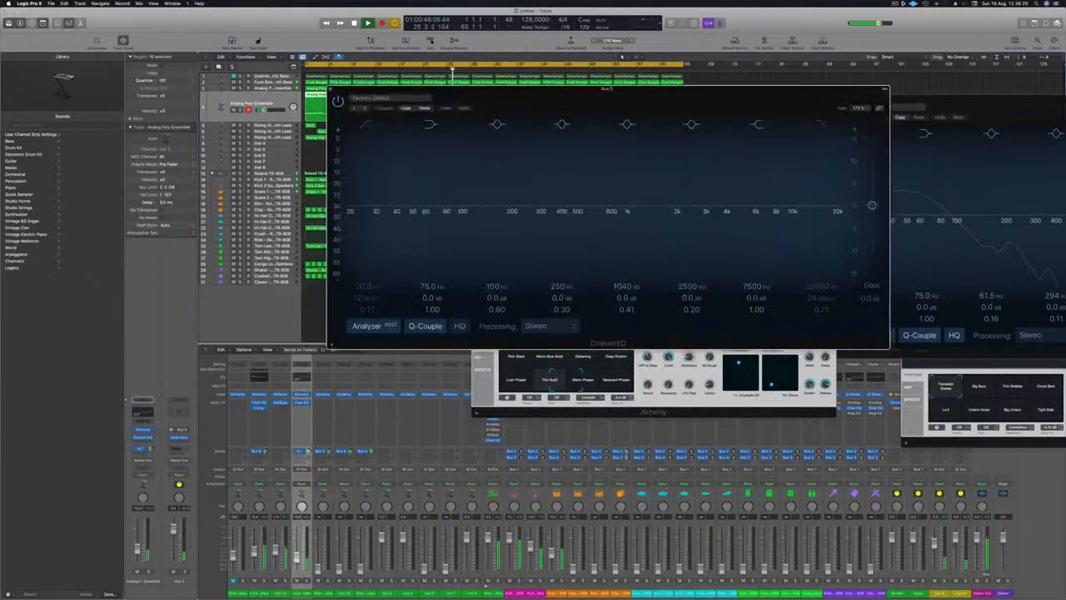
# Set a low cut at 288 Hz with an 18 dB/Oct slope in the aux's Channel EQ, closing the EQ and Alchemy windows.
pyautogui.moveTo(372, 207)
pyautogui.mouseDown()
pyautogui.moveTo(558, 218)
pyautogui.moveTo(530, 218)
pyautogui.moveTo(539, 218)
pyautogui.mouseUp()
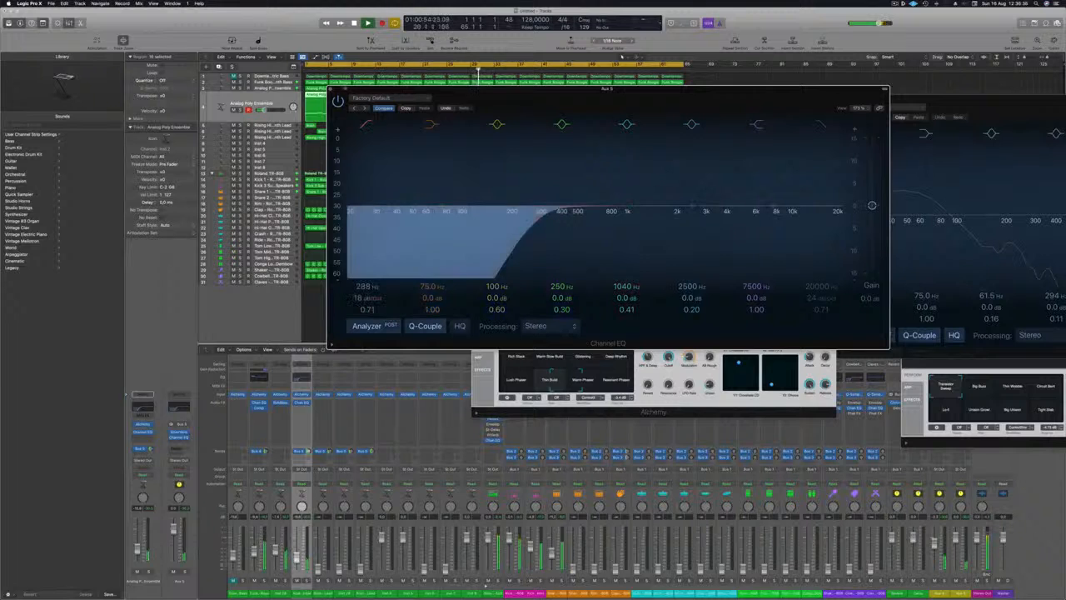
pyautogui.click(331, 90)
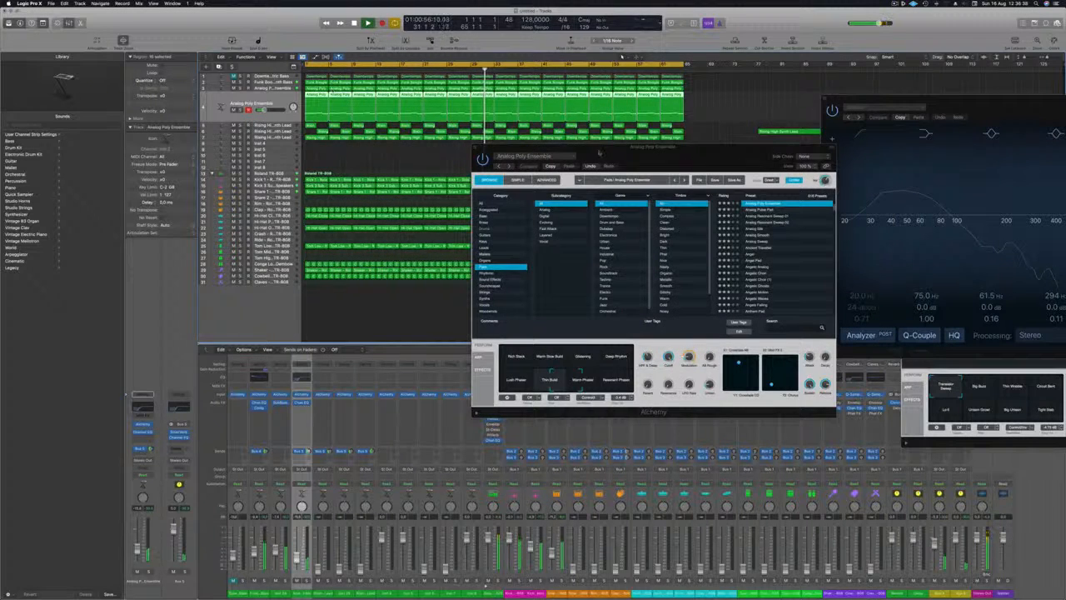
pyautogui.press('cmd+w')
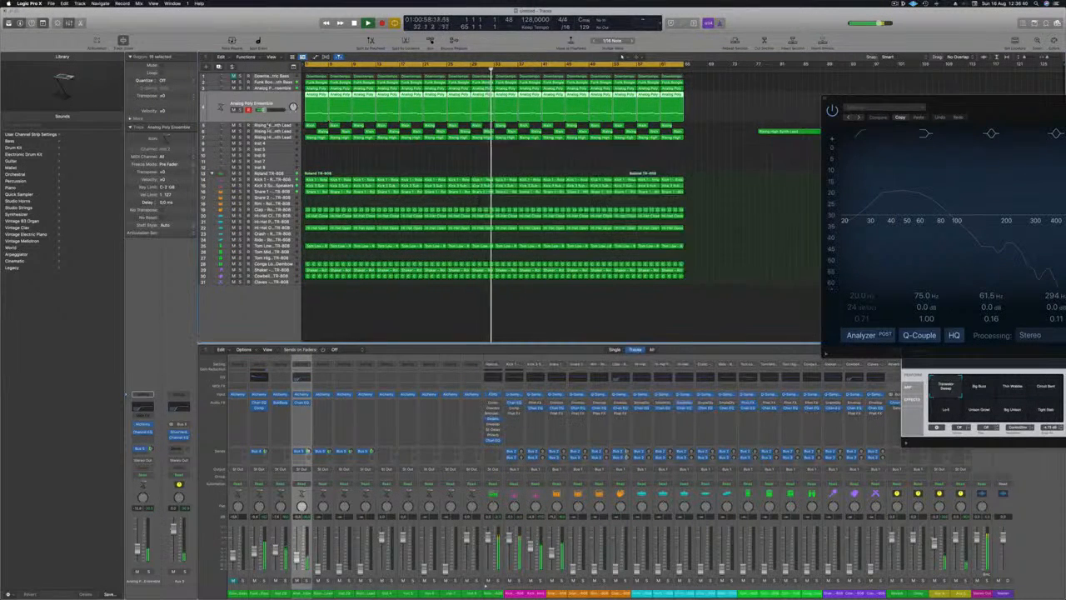
# Select the lowest Rising High Synth Lead track, raise its volume fader and play the mix from the beginning.
pyautogui.press('Down')
pyautogui.press('Return')
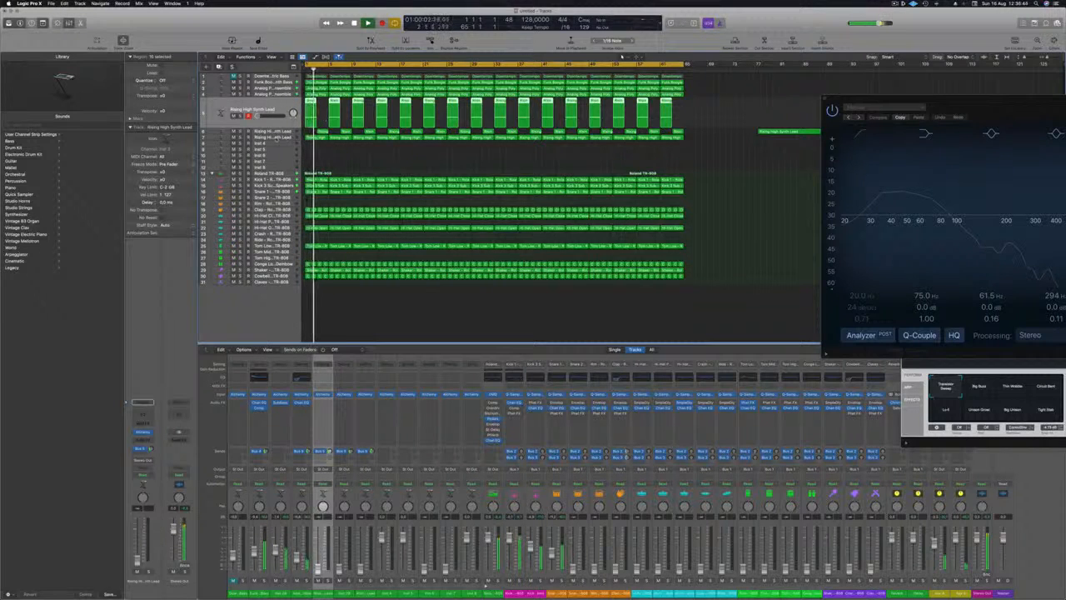
pyautogui.press('Down')
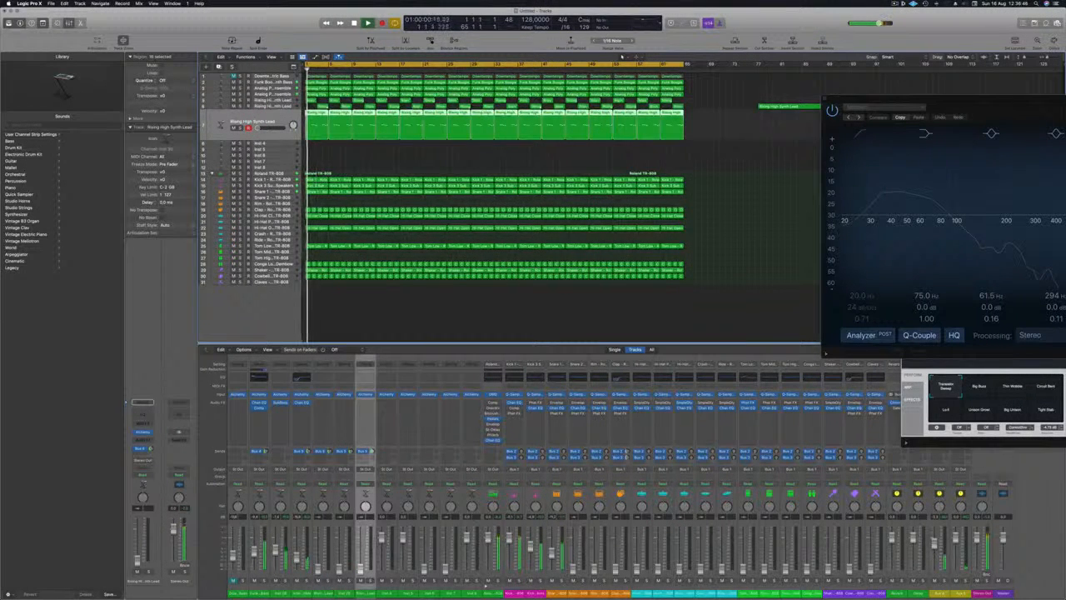
pyautogui.moveTo(258, 128); pyautogui.dragTo(264, 129)
pyautogui.press('Return')
pyautogui.press('Return')
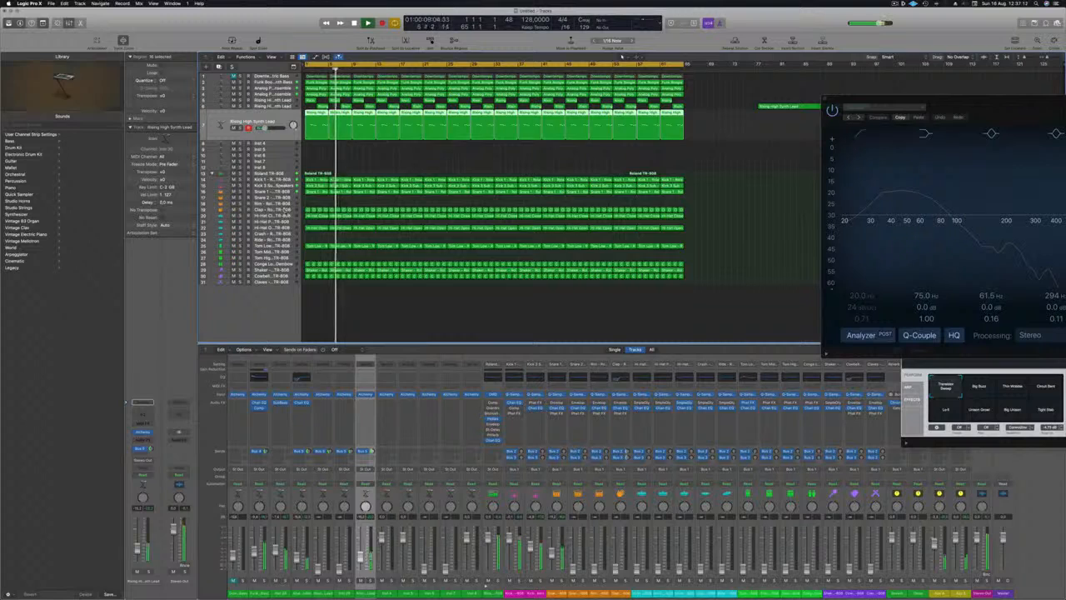
# Raise the levels of the Clap, Hi-Hat Closed and Hi-Hat Open tracks while the mix plays.
pyautogui.click(285, 210)
pyautogui.press('space')
pyautogui.press('space')
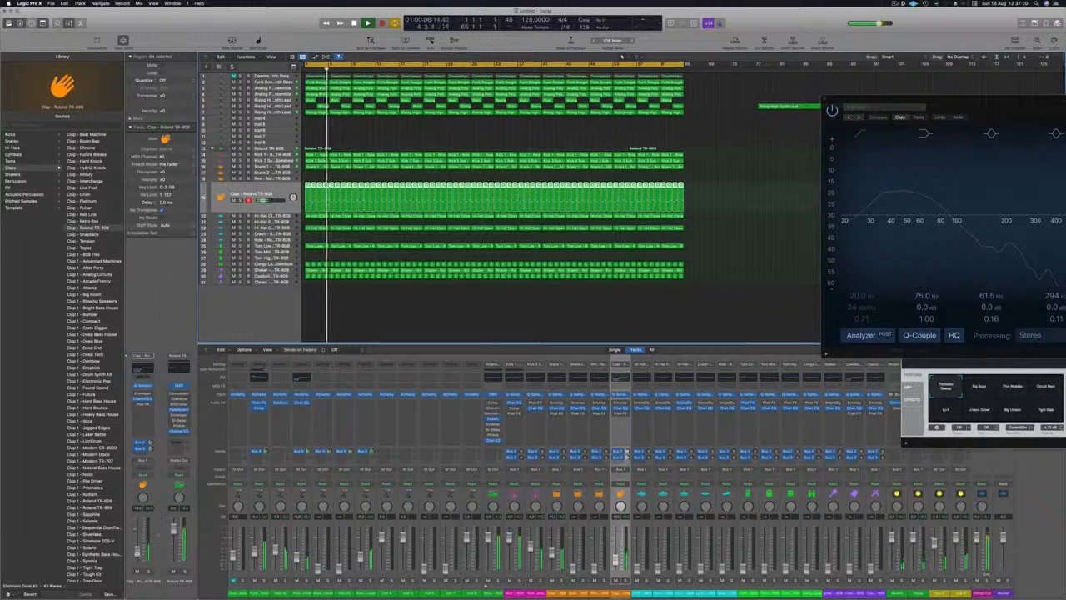
pyautogui.press('Down')
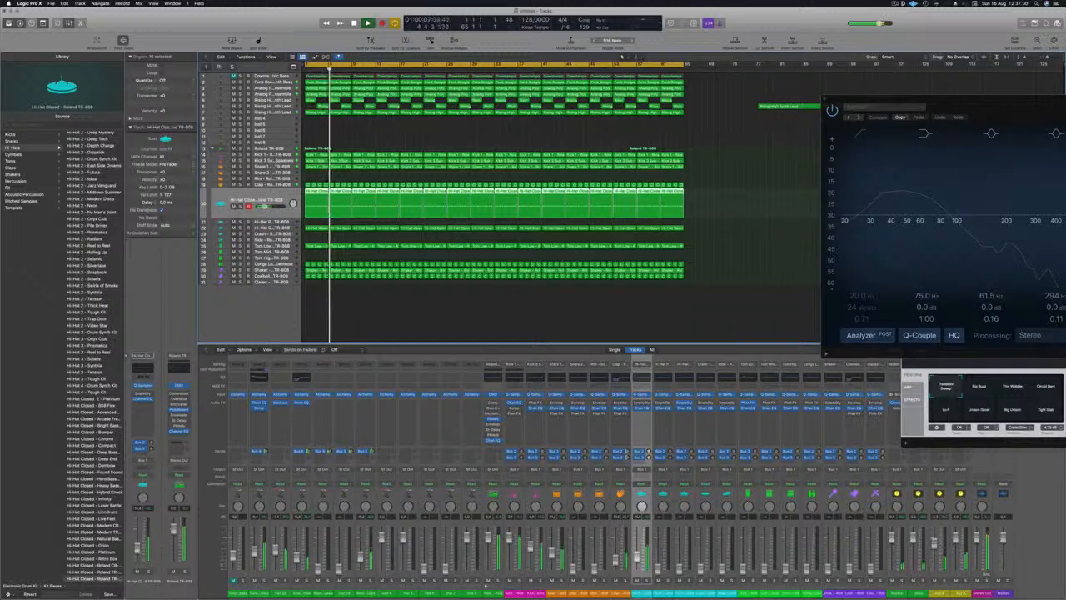
pyautogui.press('Down')
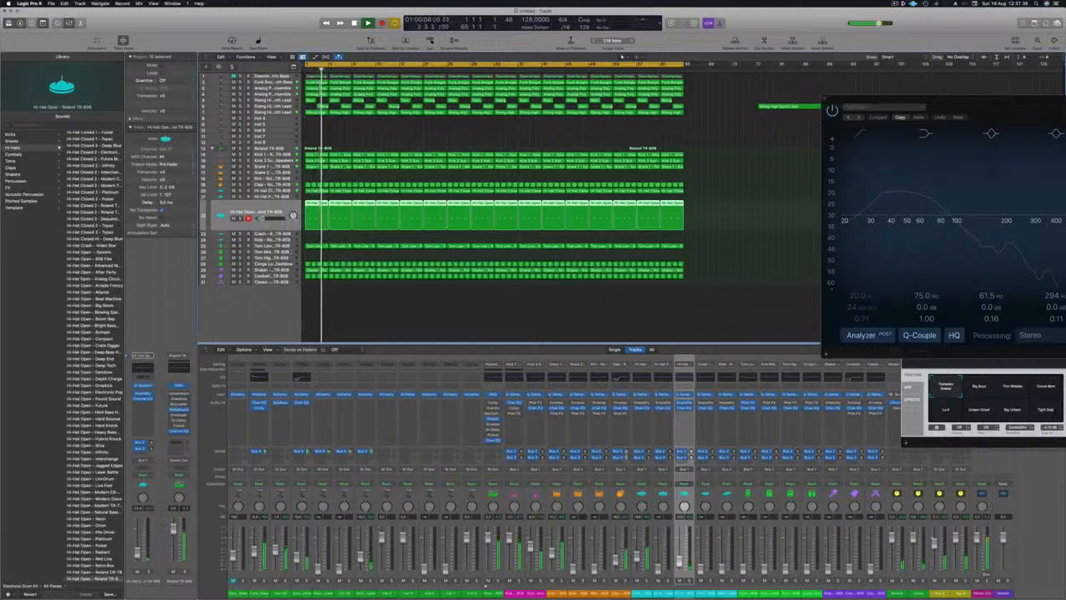
# Select the Tom Low, Conga Low and Shaker tracks in turn and raise their levels against the playing mix.
pyautogui.press('Down')
pyautogui.press('Down')
pyautogui.press('Down')
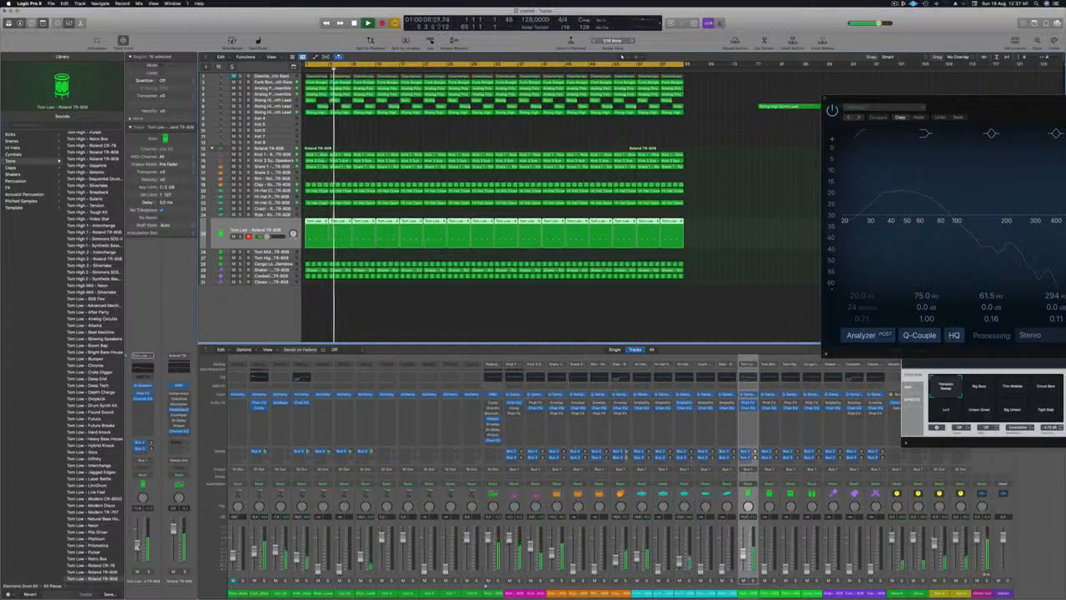
pyautogui.click(268, 264)
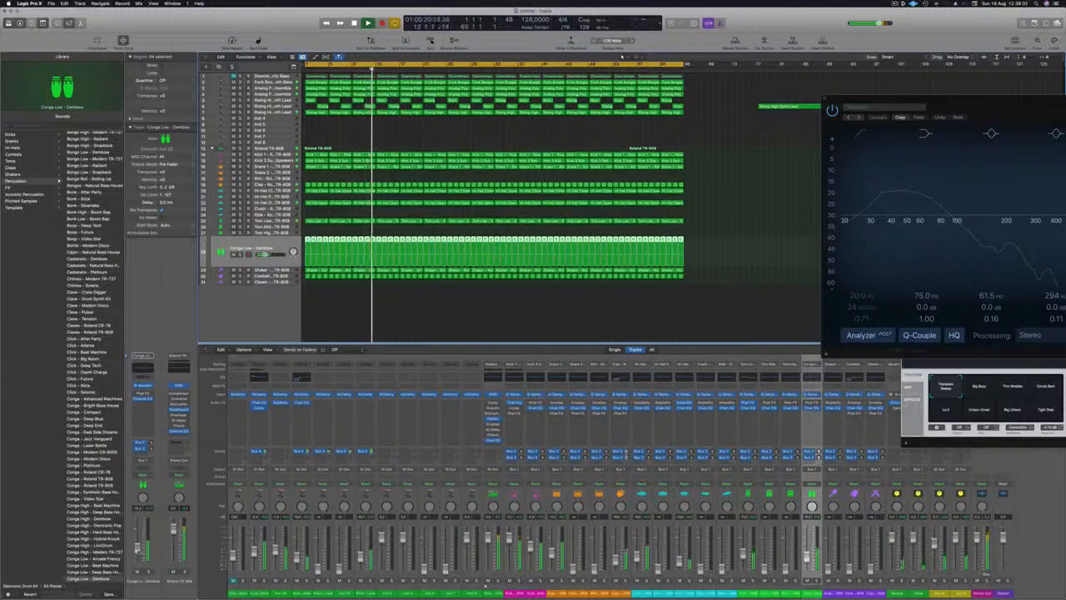
pyautogui.click(269, 270)
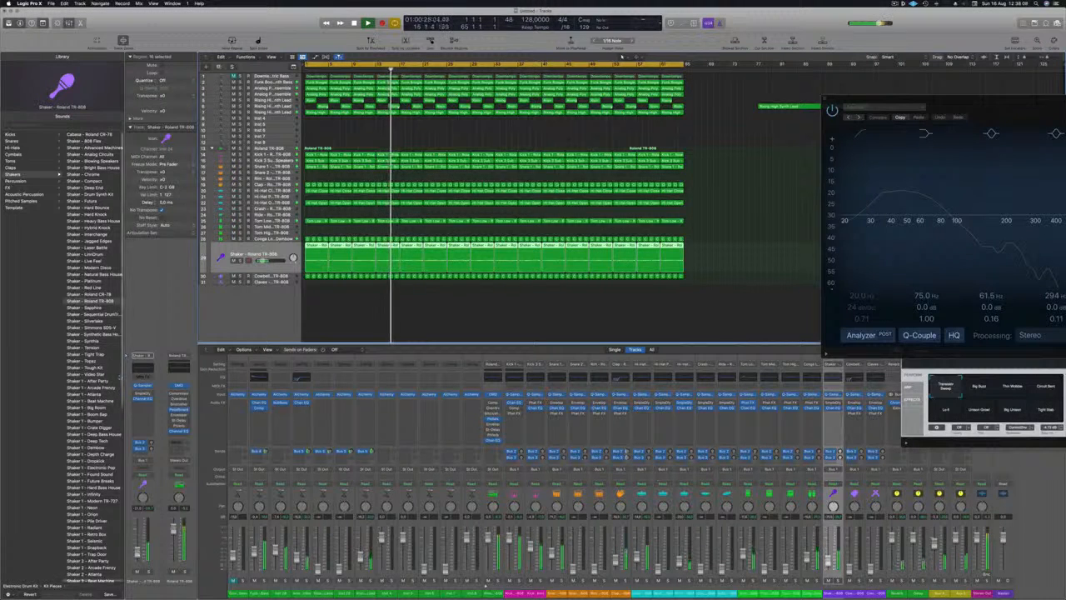
# Insert a stereo Stereo Delay effect on the Shaker track.
pyautogui.click(148, 405)
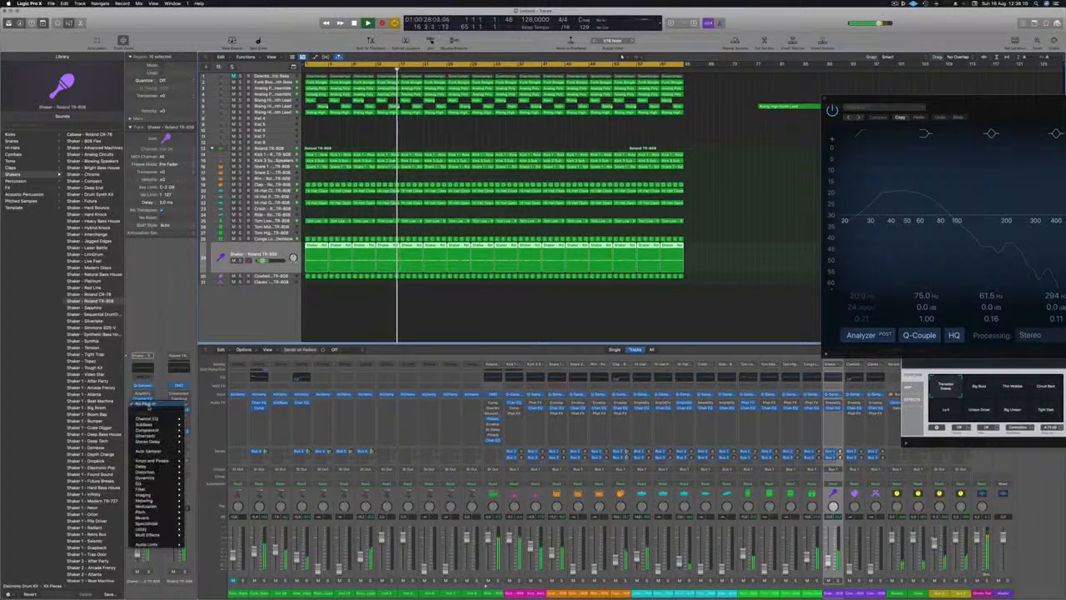
pyautogui.moveTo(142, 466)
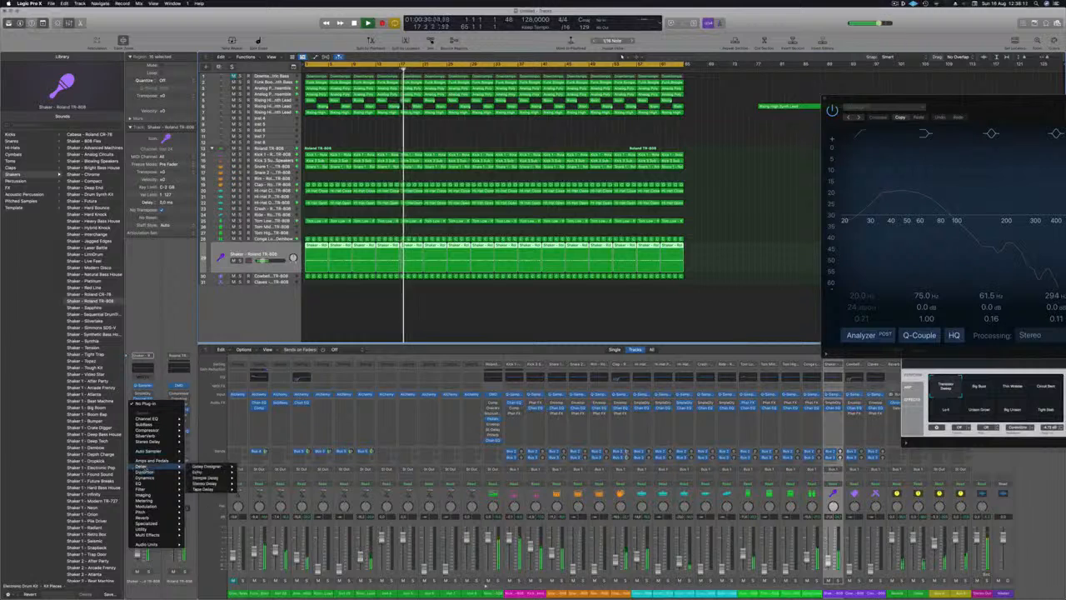
pyautogui.moveTo(210, 467)
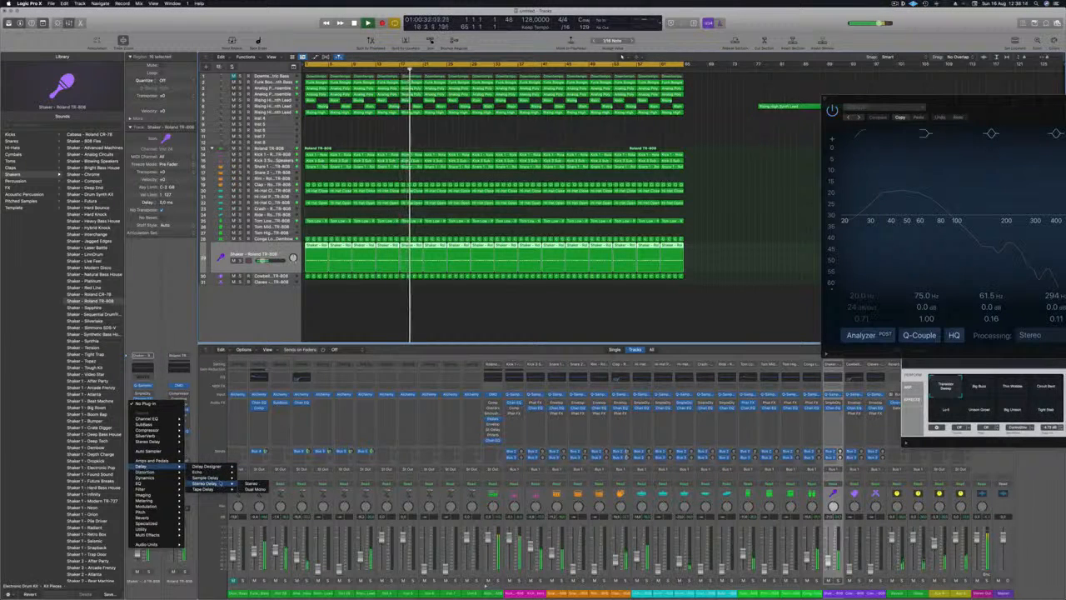
pyautogui.click(249, 483)
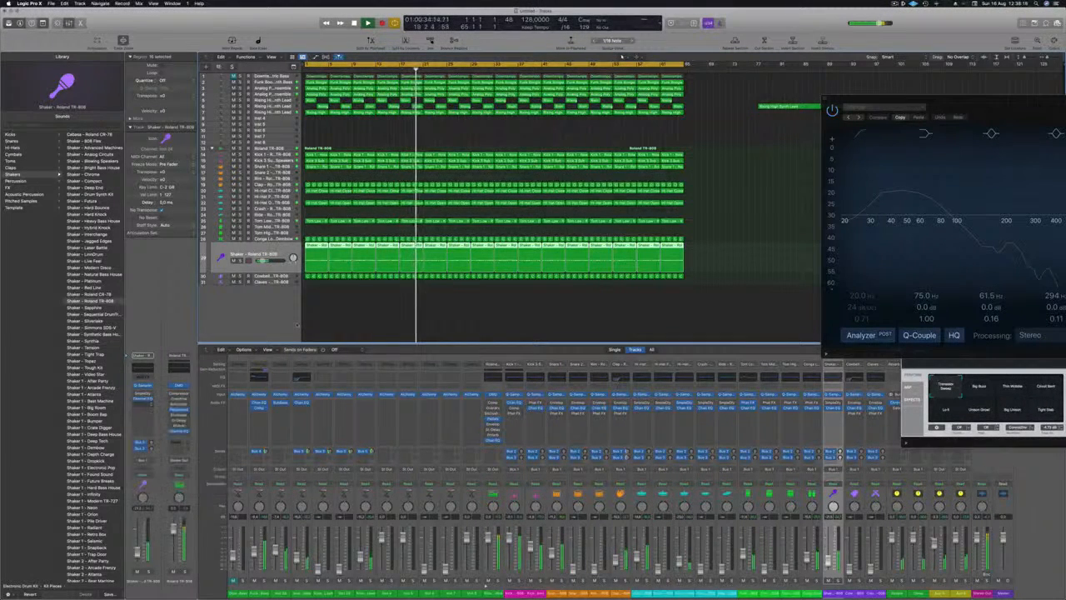
# Set the Shaker's Stereo Delay to 10 ms left and 25 ms right with 0% feedback, close its window and restart playback.
pyautogui.moveTo(382, 107); pyautogui.dragTo(367, 110)
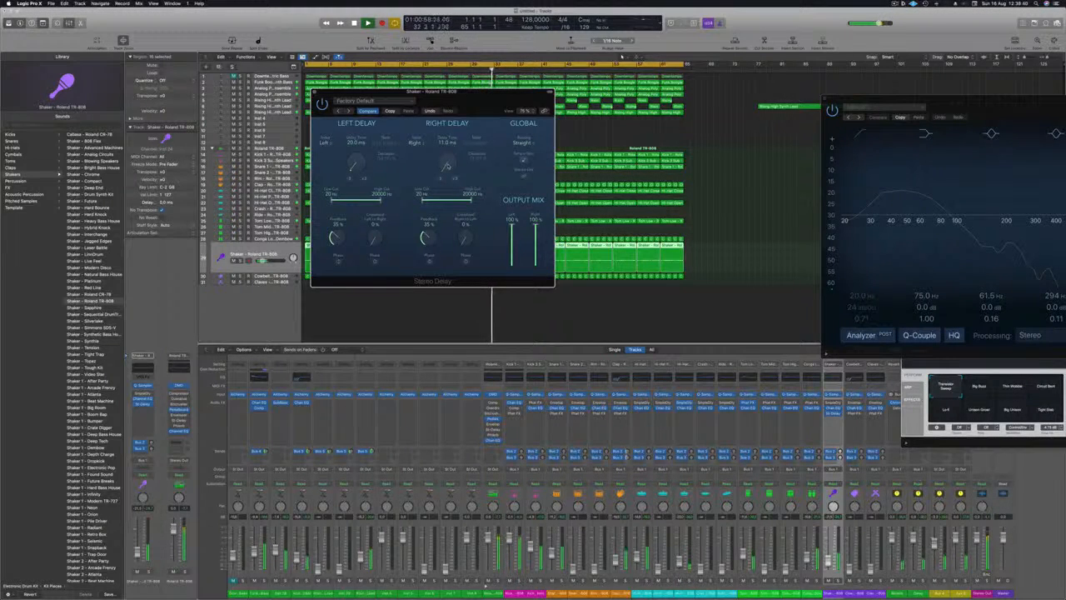
pyautogui.press('Return')
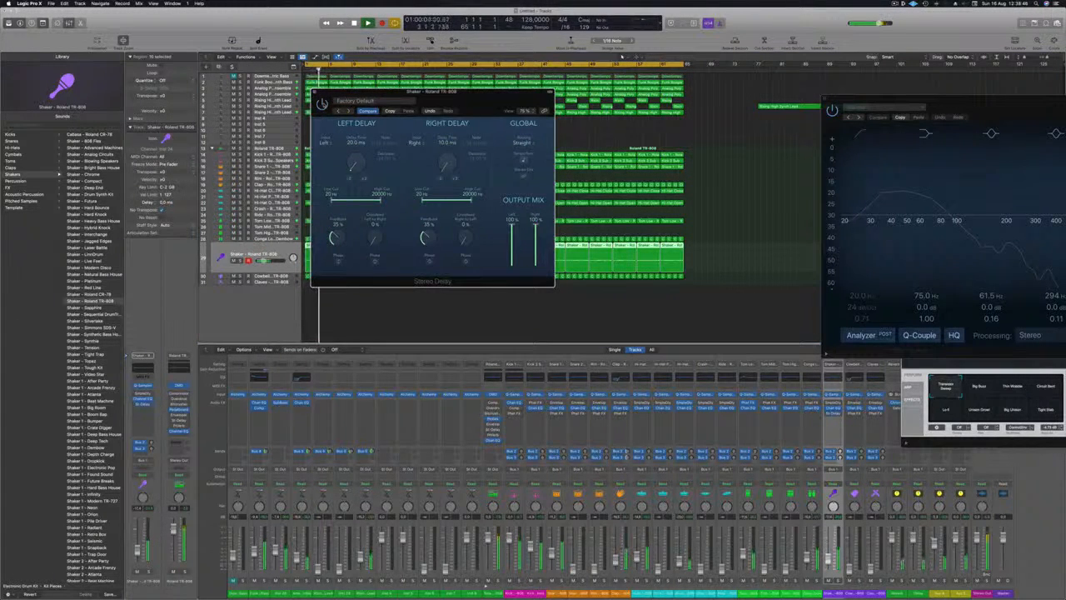
pyautogui.moveTo(488, 99); pyautogui.dragTo(476, 116)
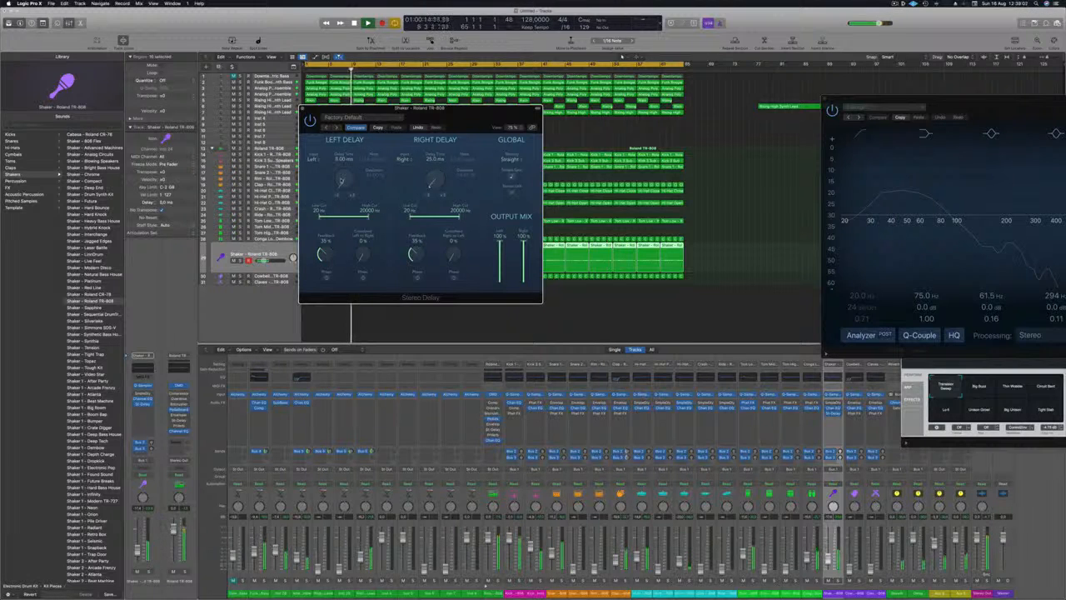
pyautogui.moveTo(456, 120); pyautogui.dragTo(454, 118)
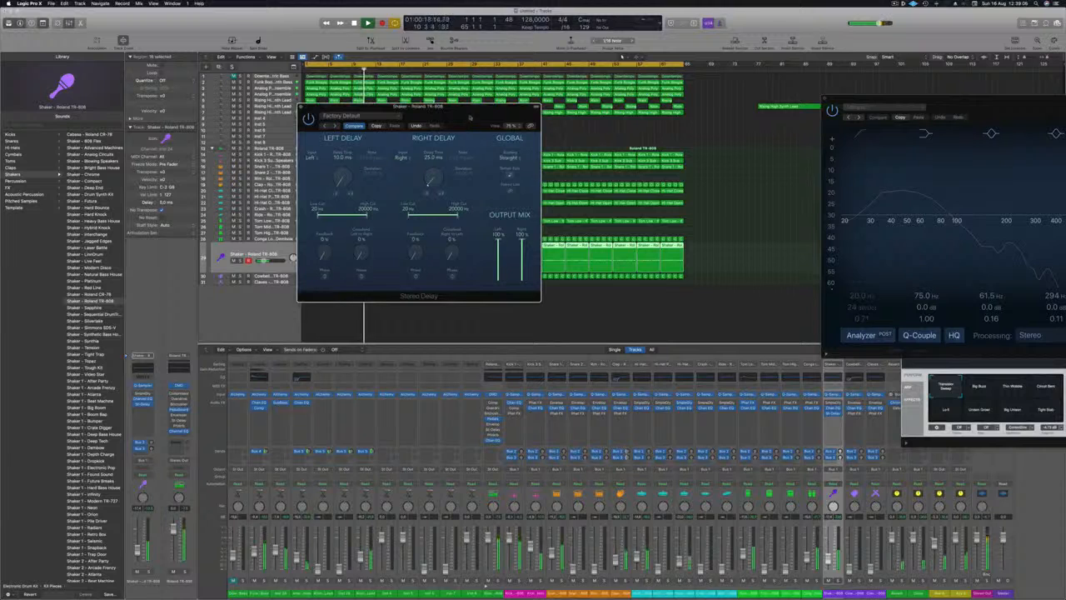
pyautogui.moveTo(471, 118); pyautogui.dragTo(530, 144)
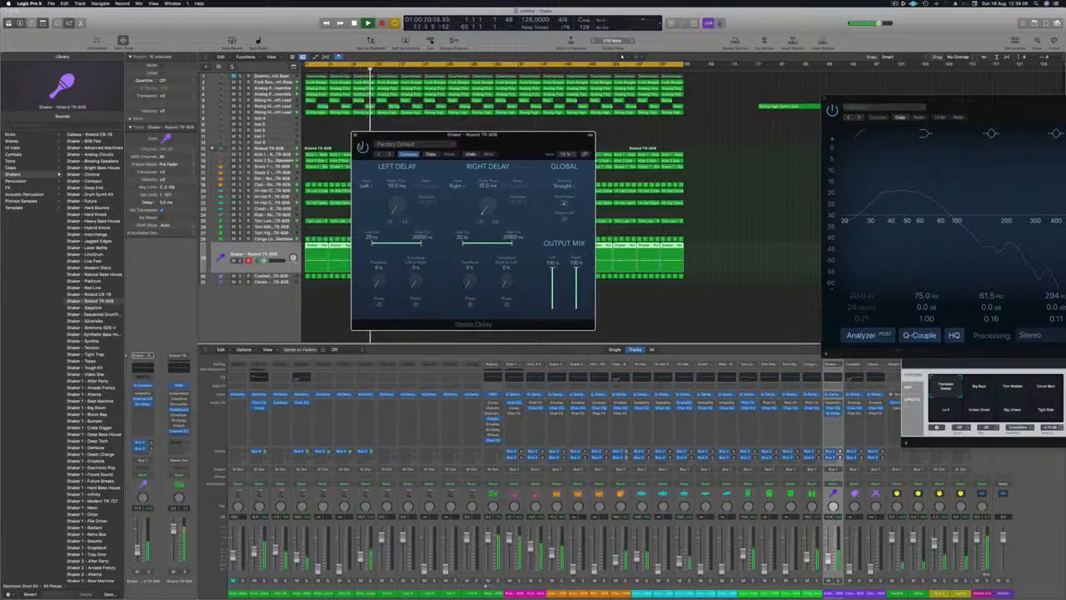
pyautogui.moveTo(491, 137); pyautogui.dragTo(491, 136)
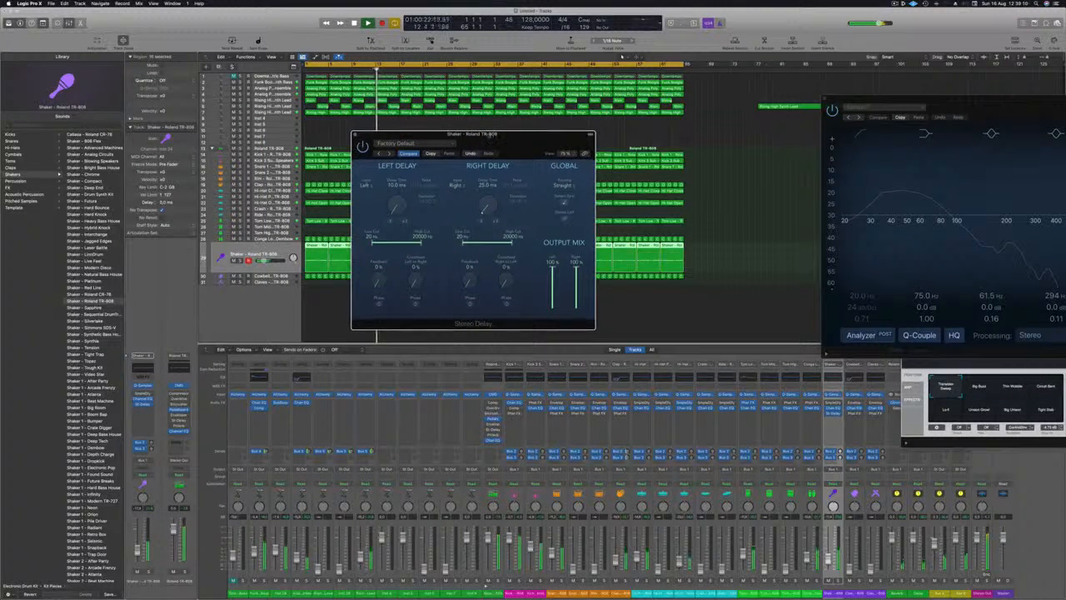
pyautogui.click(355, 135)
pyautogui.press('space')
pyautogui.press('space')
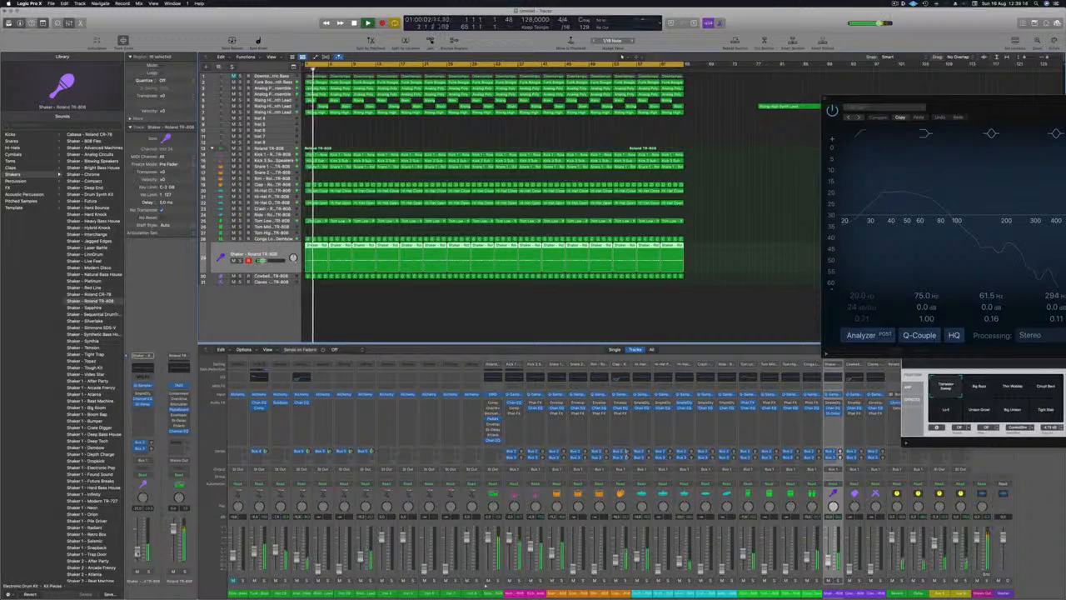
# Raise the Cowbell track's level, check it soloed and in the mix, and replay from the beginning with the Shaker track selected.
pyautogui.click(250, 275)
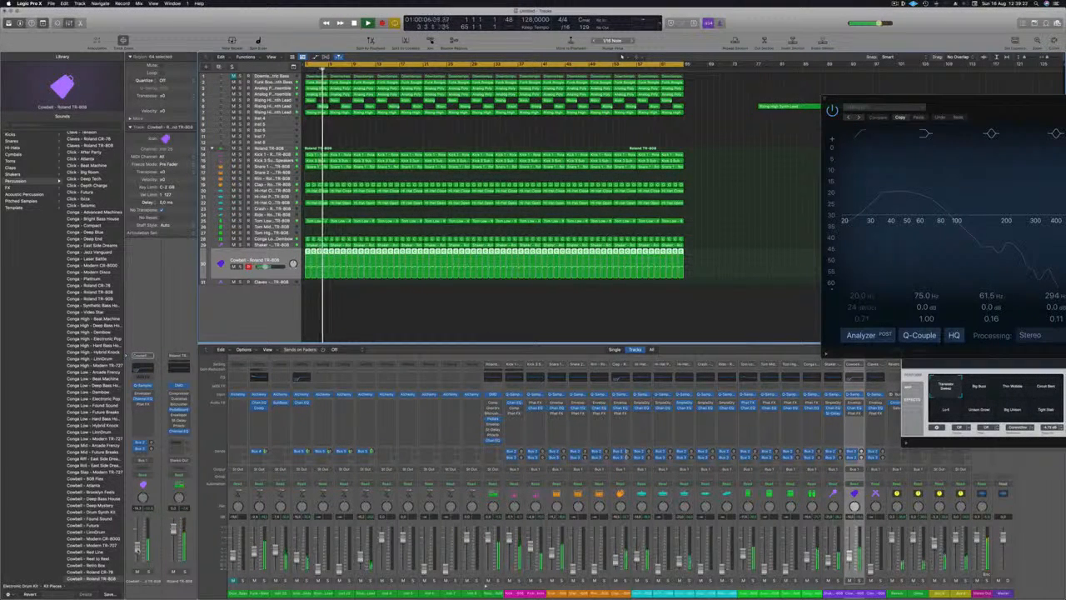
pyautogui.press('s')
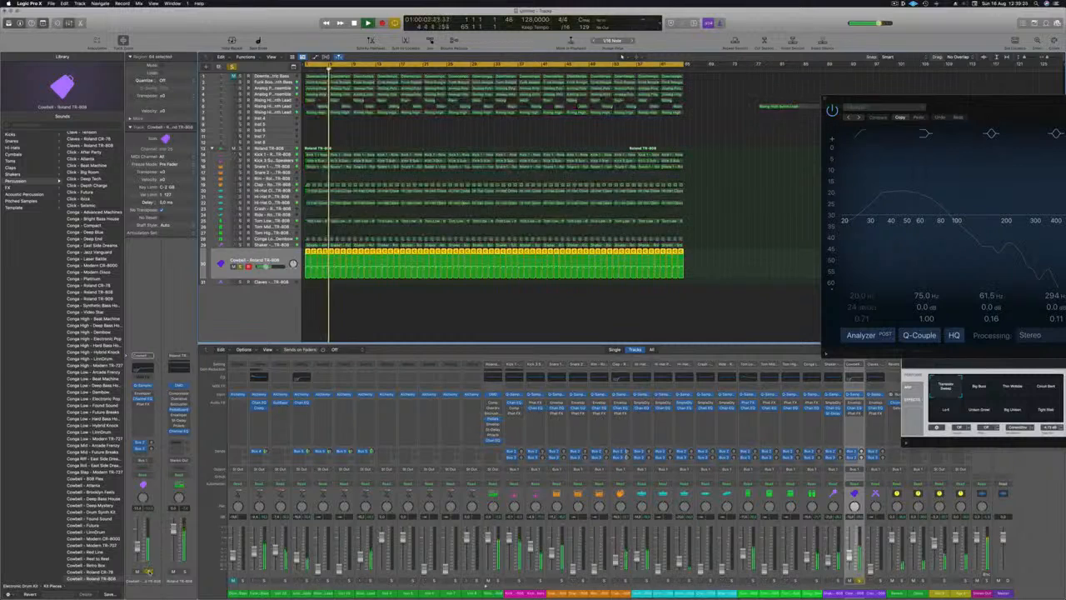
pyautogui.press('s')
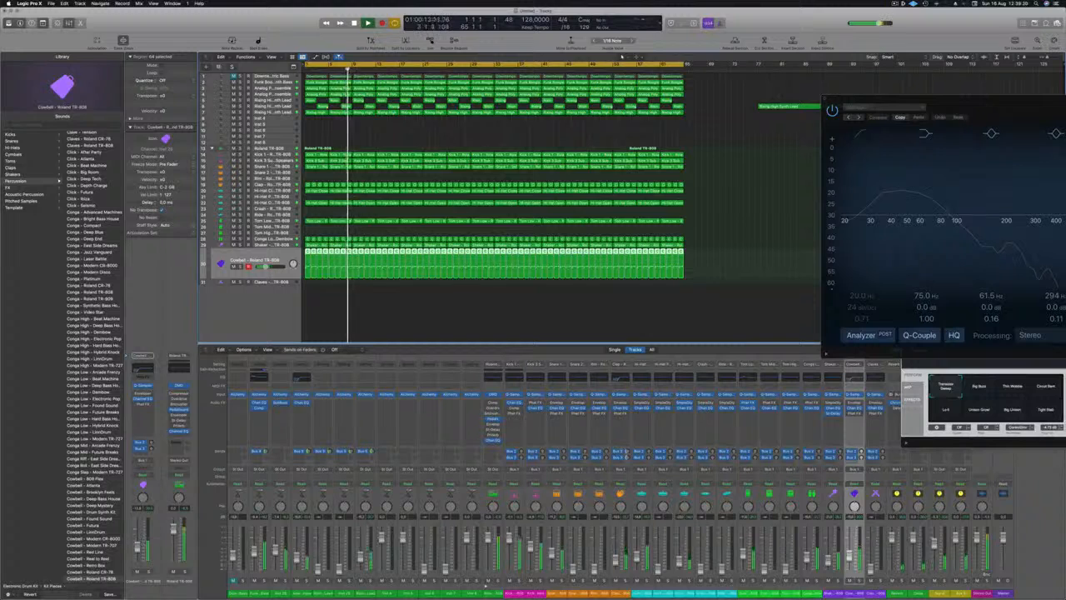
pyautogui.press('Up')
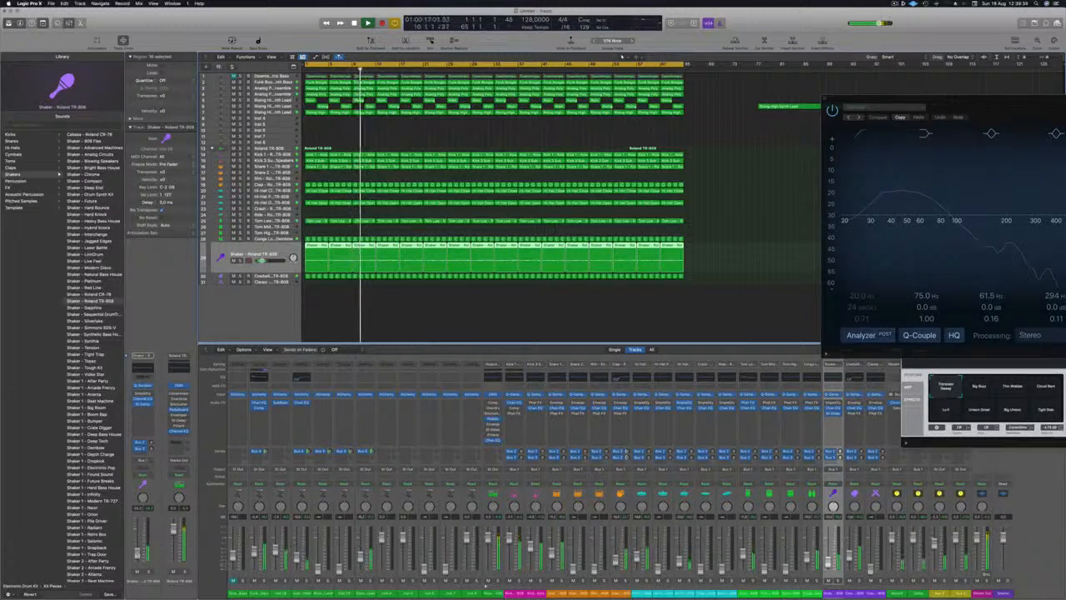
pyautogui.press('Return')
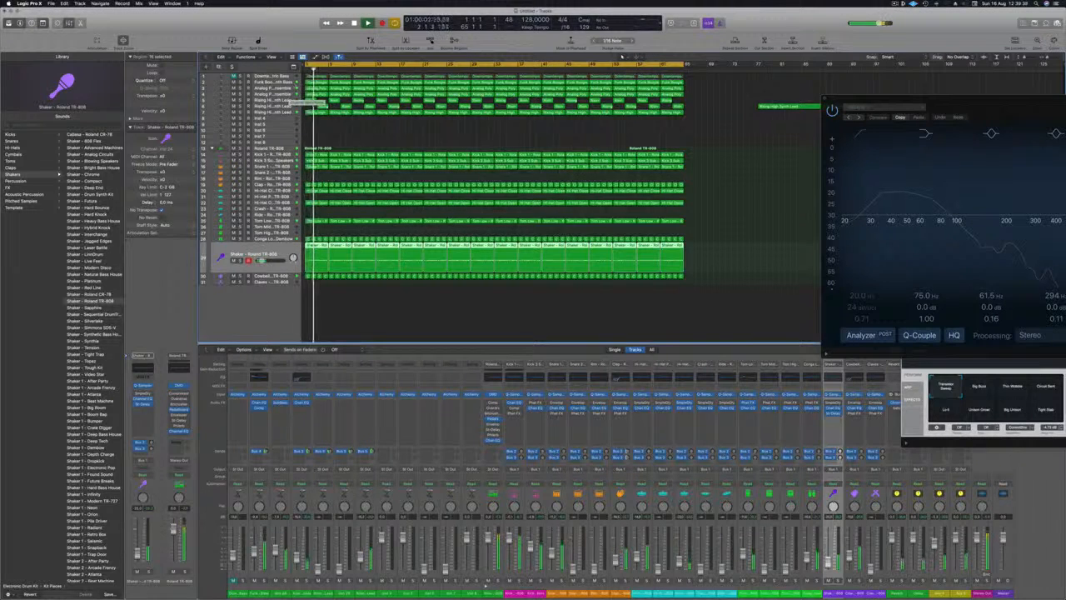
# Add a Channel EQ to the first Rising High Synth Lead track with a 12 dB/Oct low cut at about 565 Hz.
pyautogui.click(265, 100)
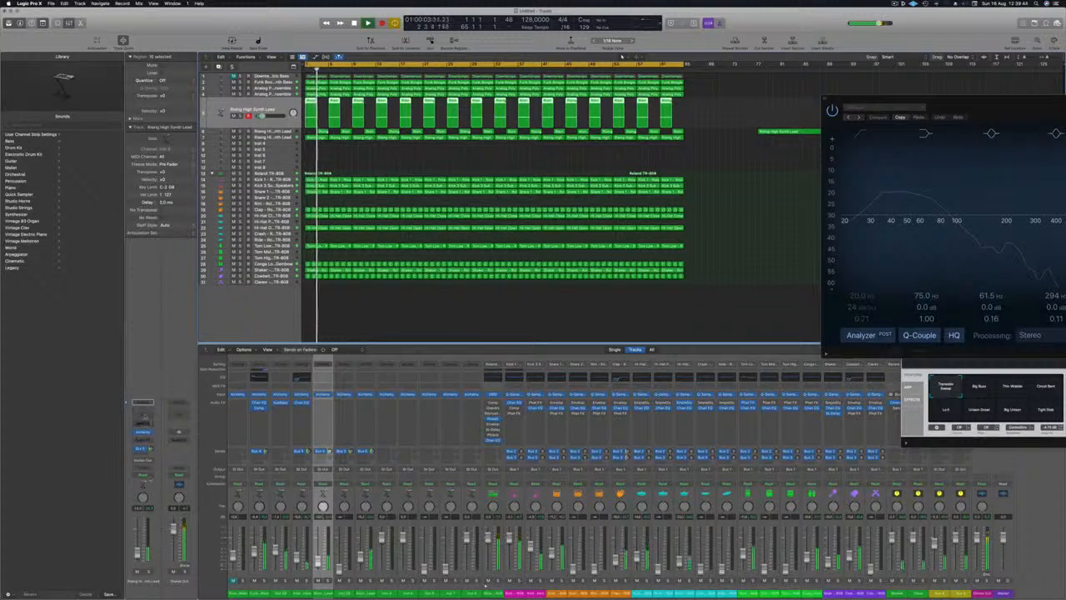
pyautogui.click(142, 403)
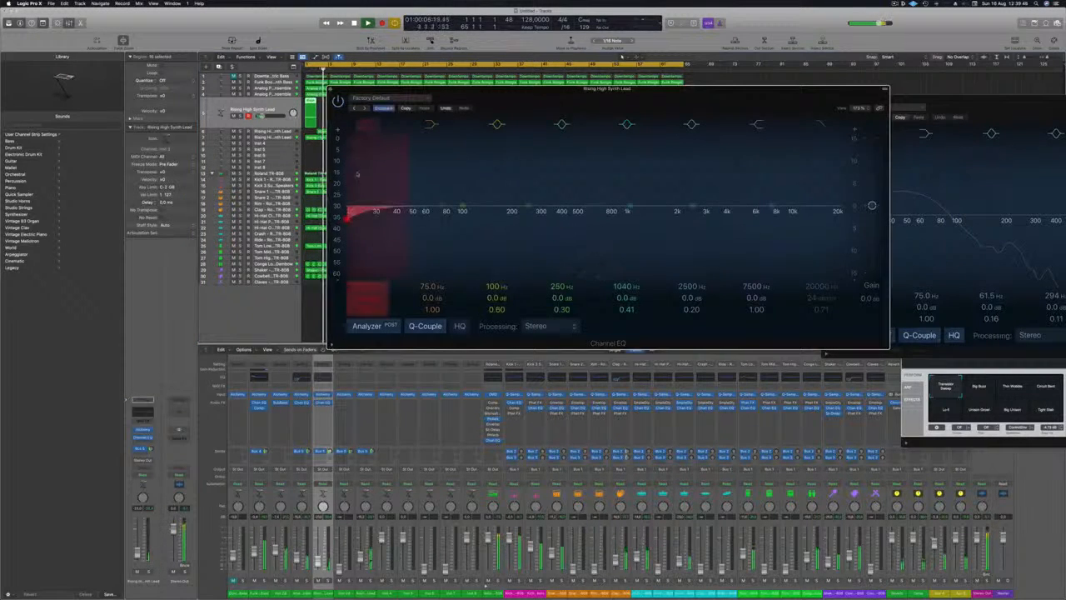
pyautogui.moveTo(472, 206); pyautogui.dragTo(603, 204)
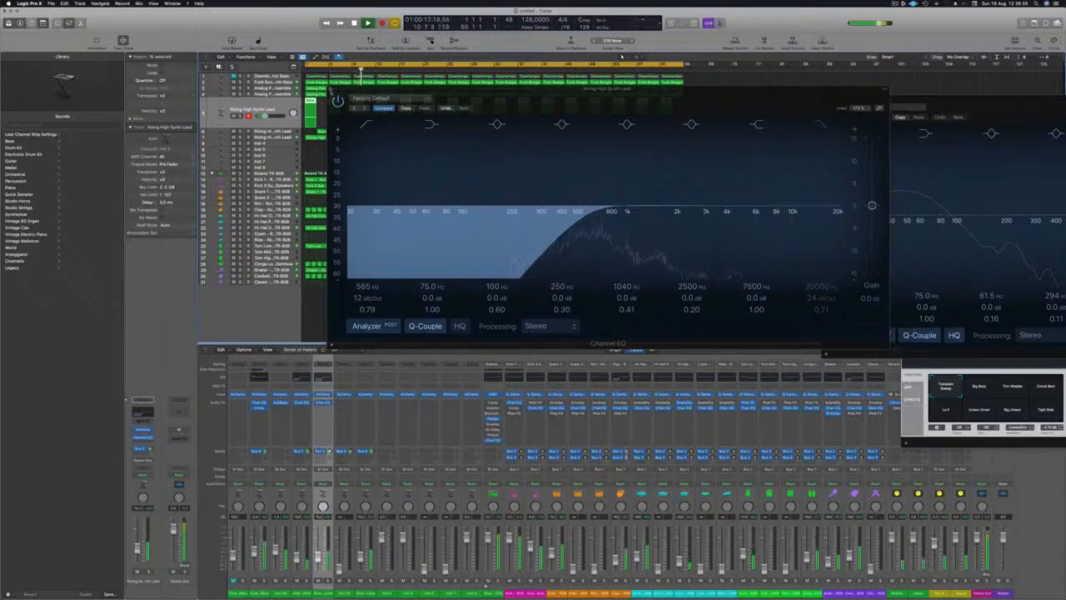
# Add a Channel EQ to the second Rising High Synth Lead track with a low cut at about 300 Hz and close its window.
pyautogui.press('Down')
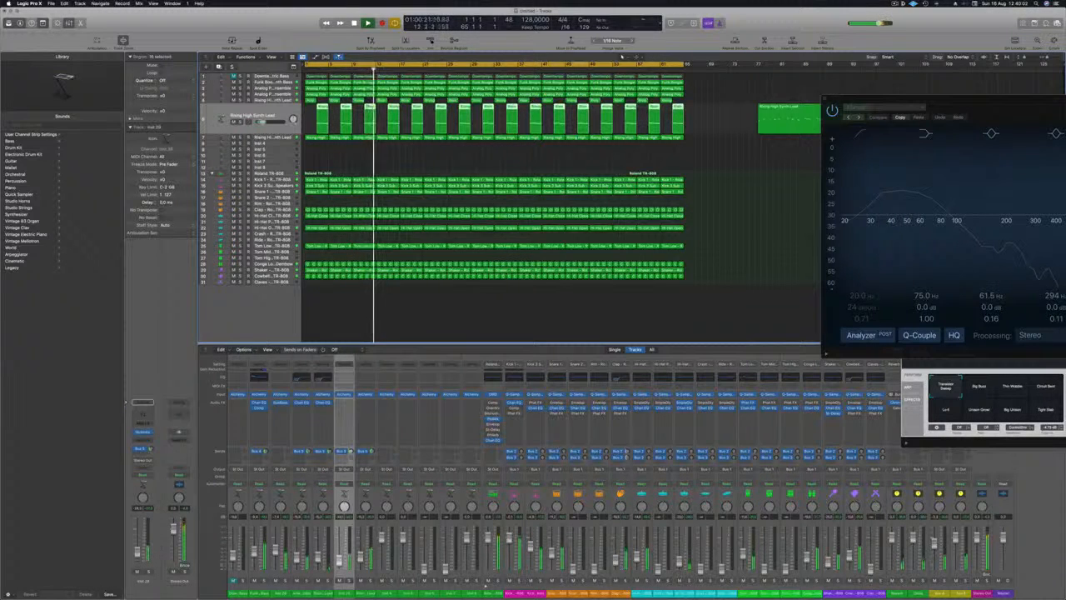
pyautogui.click(344, 376)
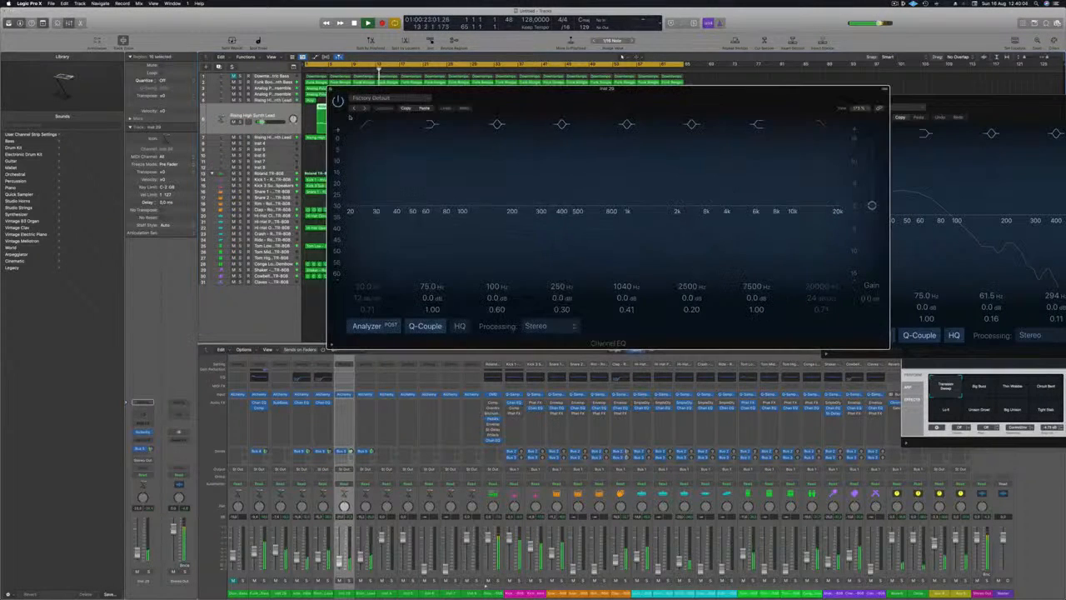
pyautogui.click(365, 124)
pyautogui.moveTo(349, 215); pyautogui.dragTo(541, 215)
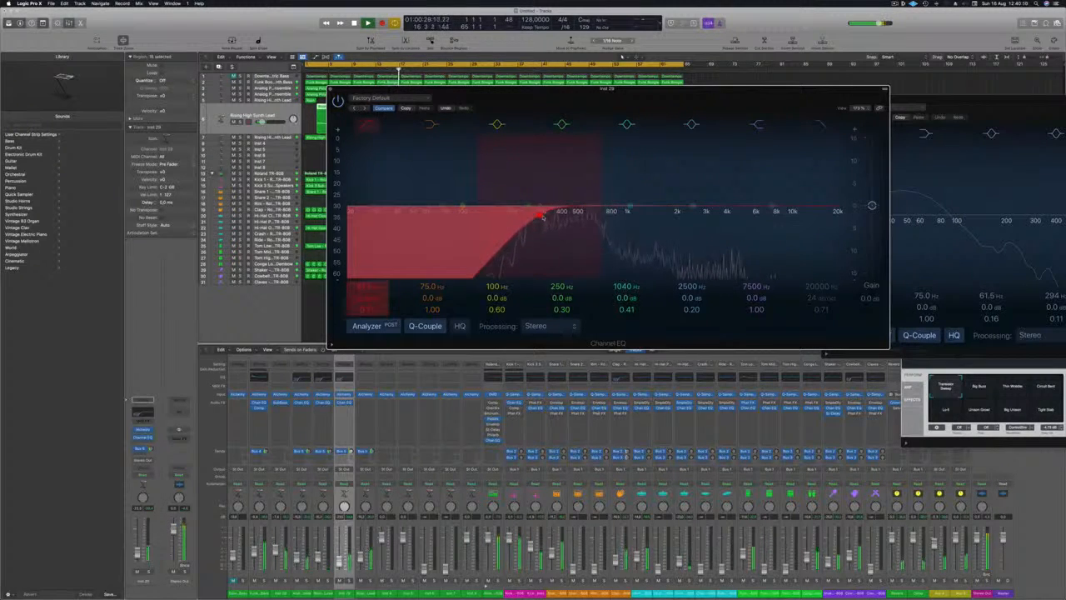
pyautogui.click(331, 89)
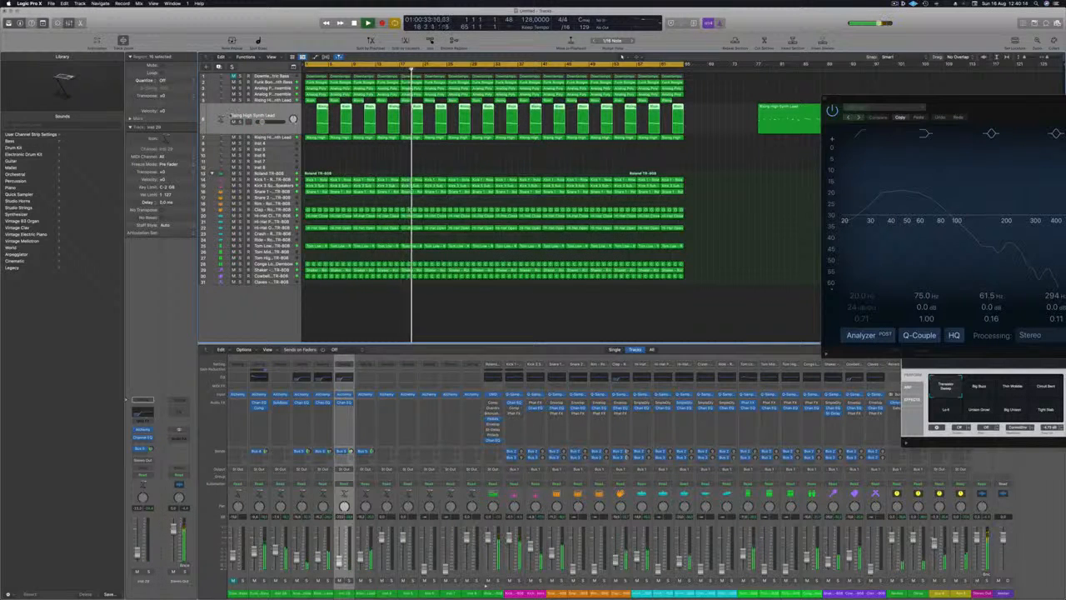
# Balance the first Rising High Synth Lead's level in the playing mix and return to the second lead track.
pyautogui.press('Up')
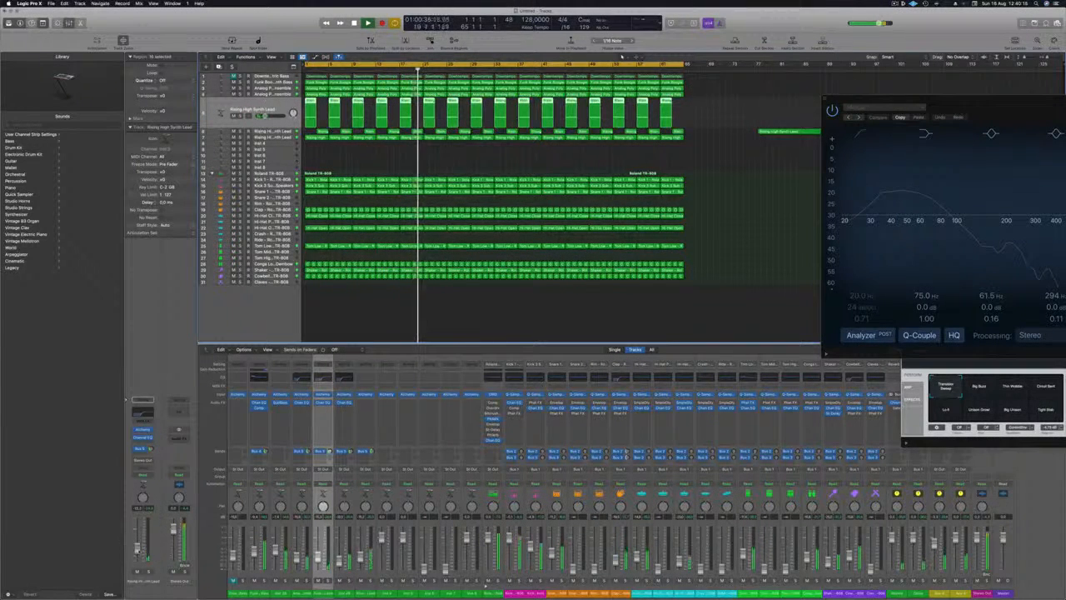
pyautogui.press('Down')
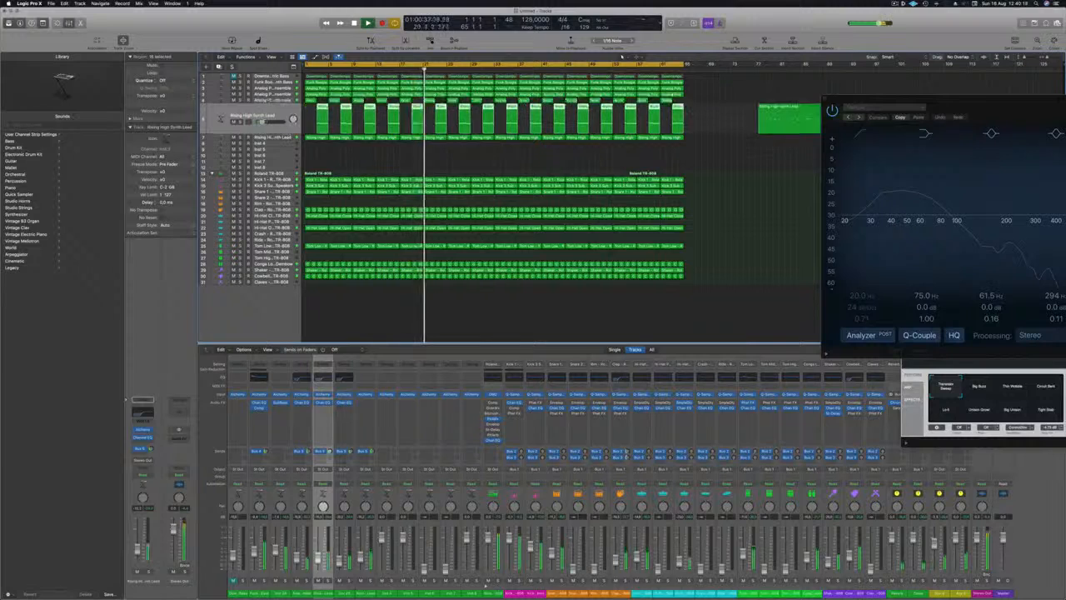